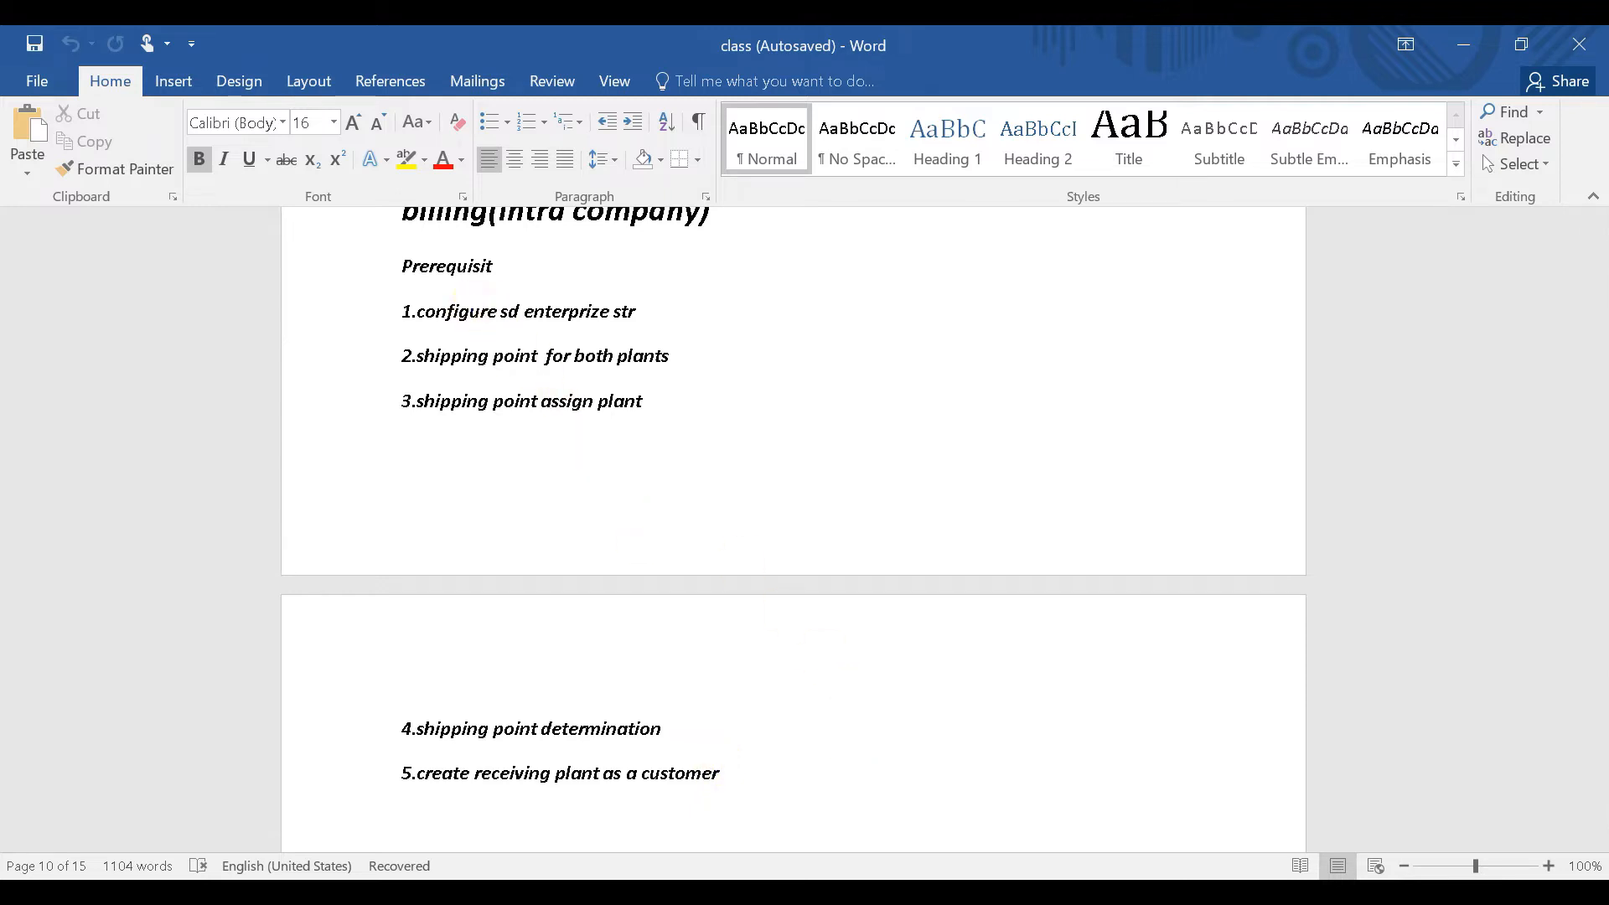
# Switch to the SAP Easy Access window, run transaction SPRO and display the SAP Reference IMG.
pyautogui.click(869, 892)
pyautogui.click(932, 732)
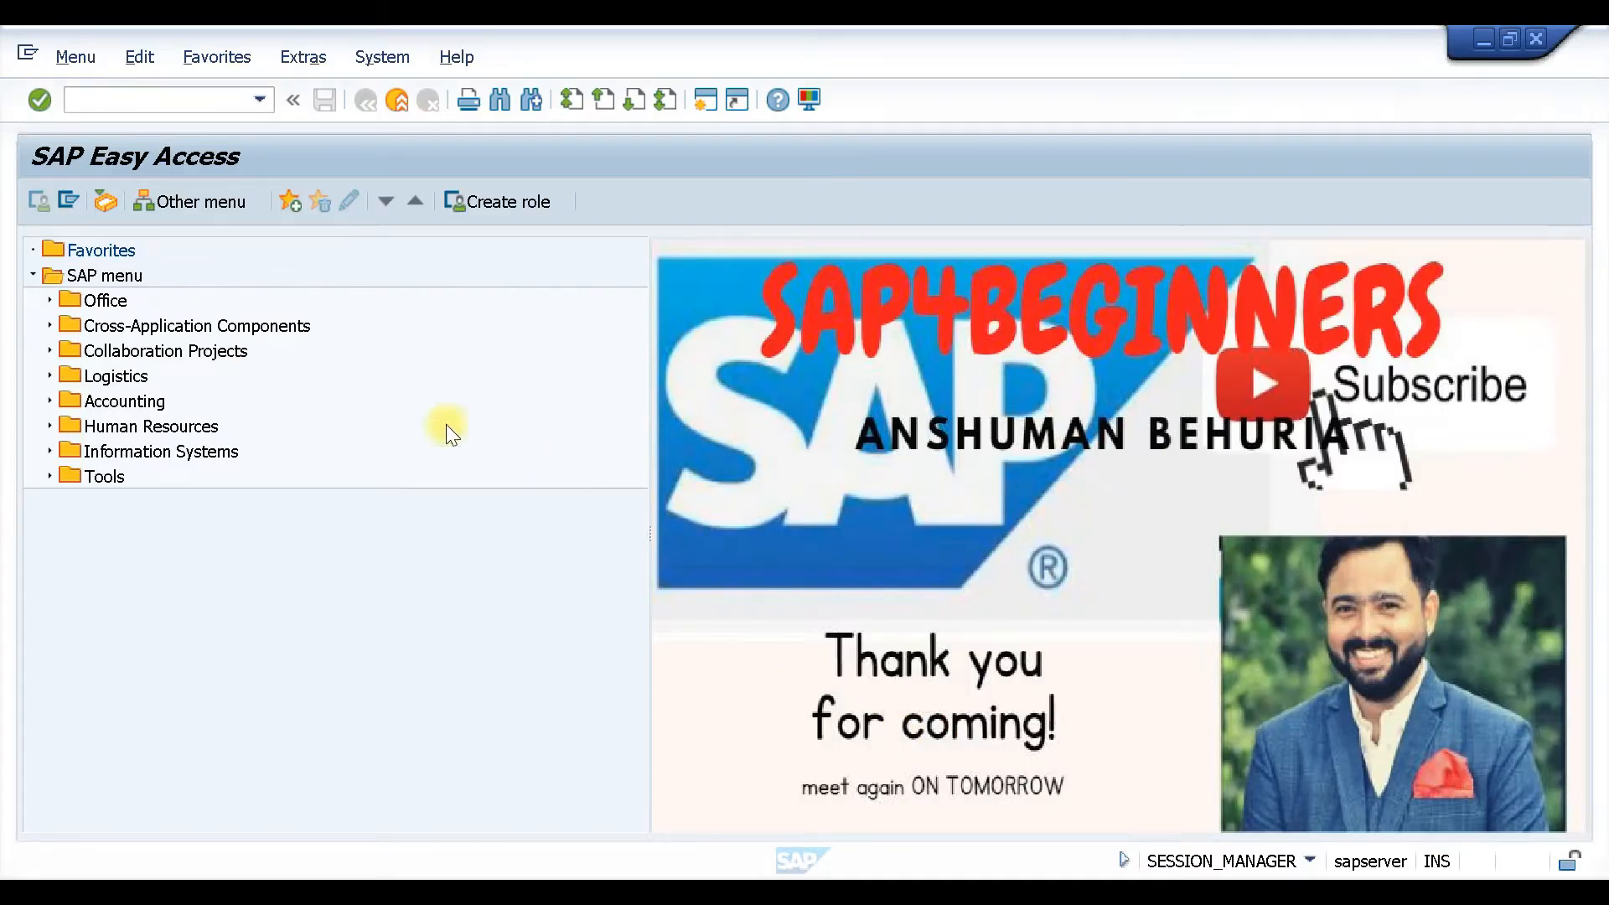
pyautogui.click(126, 101)
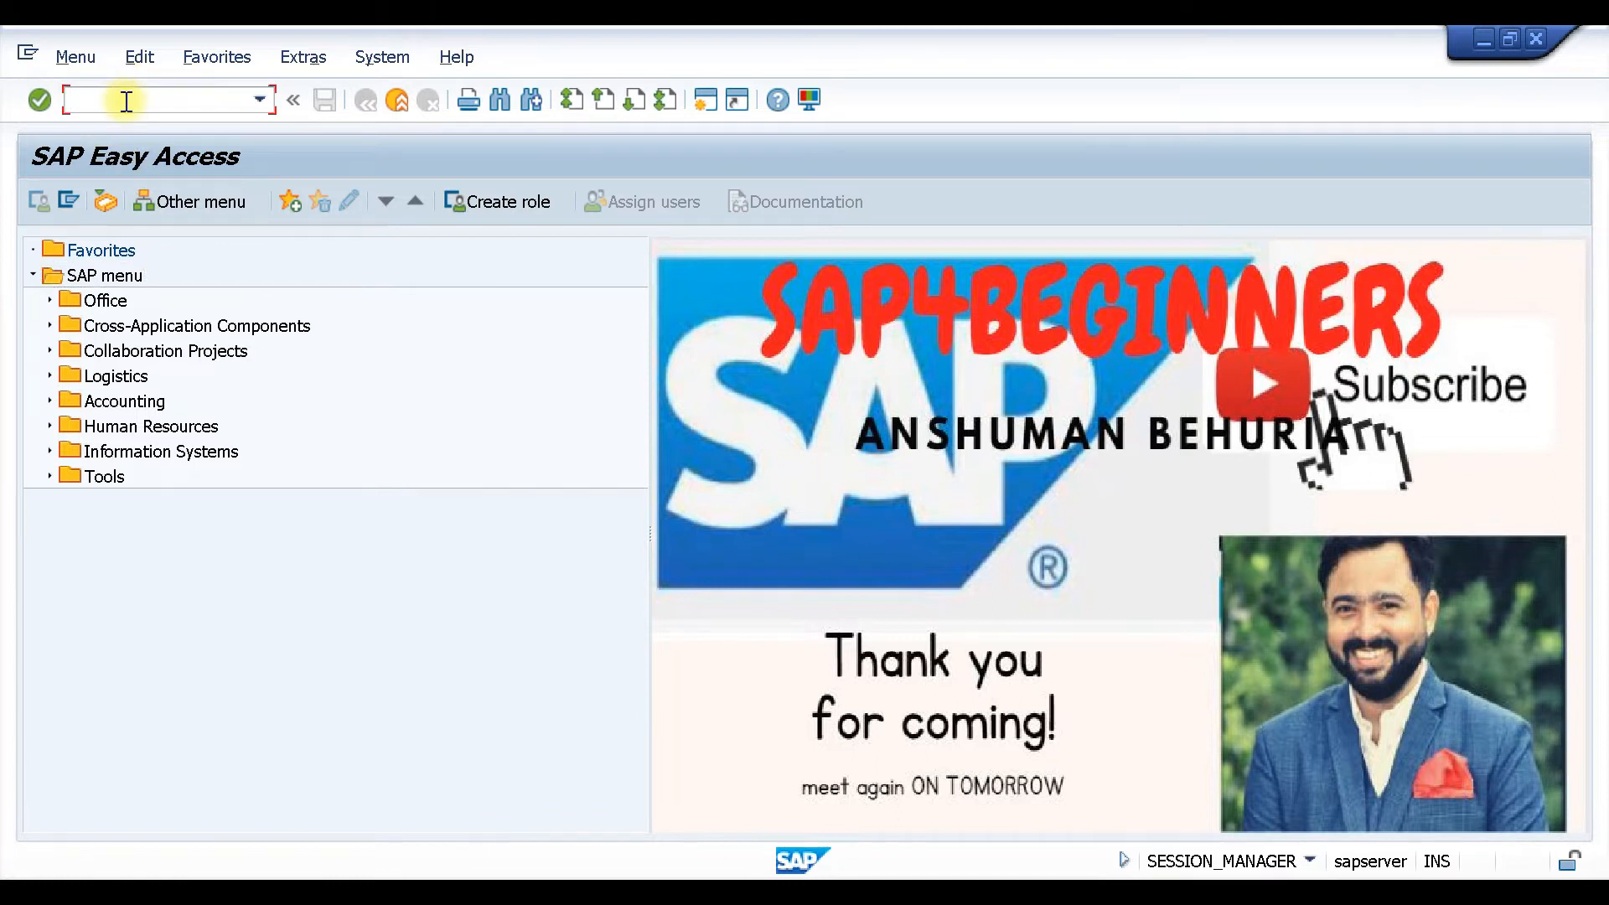
pyautogui.write('SPRO')
pyautogui.press('Return')
pyautogui.click(104, 203)
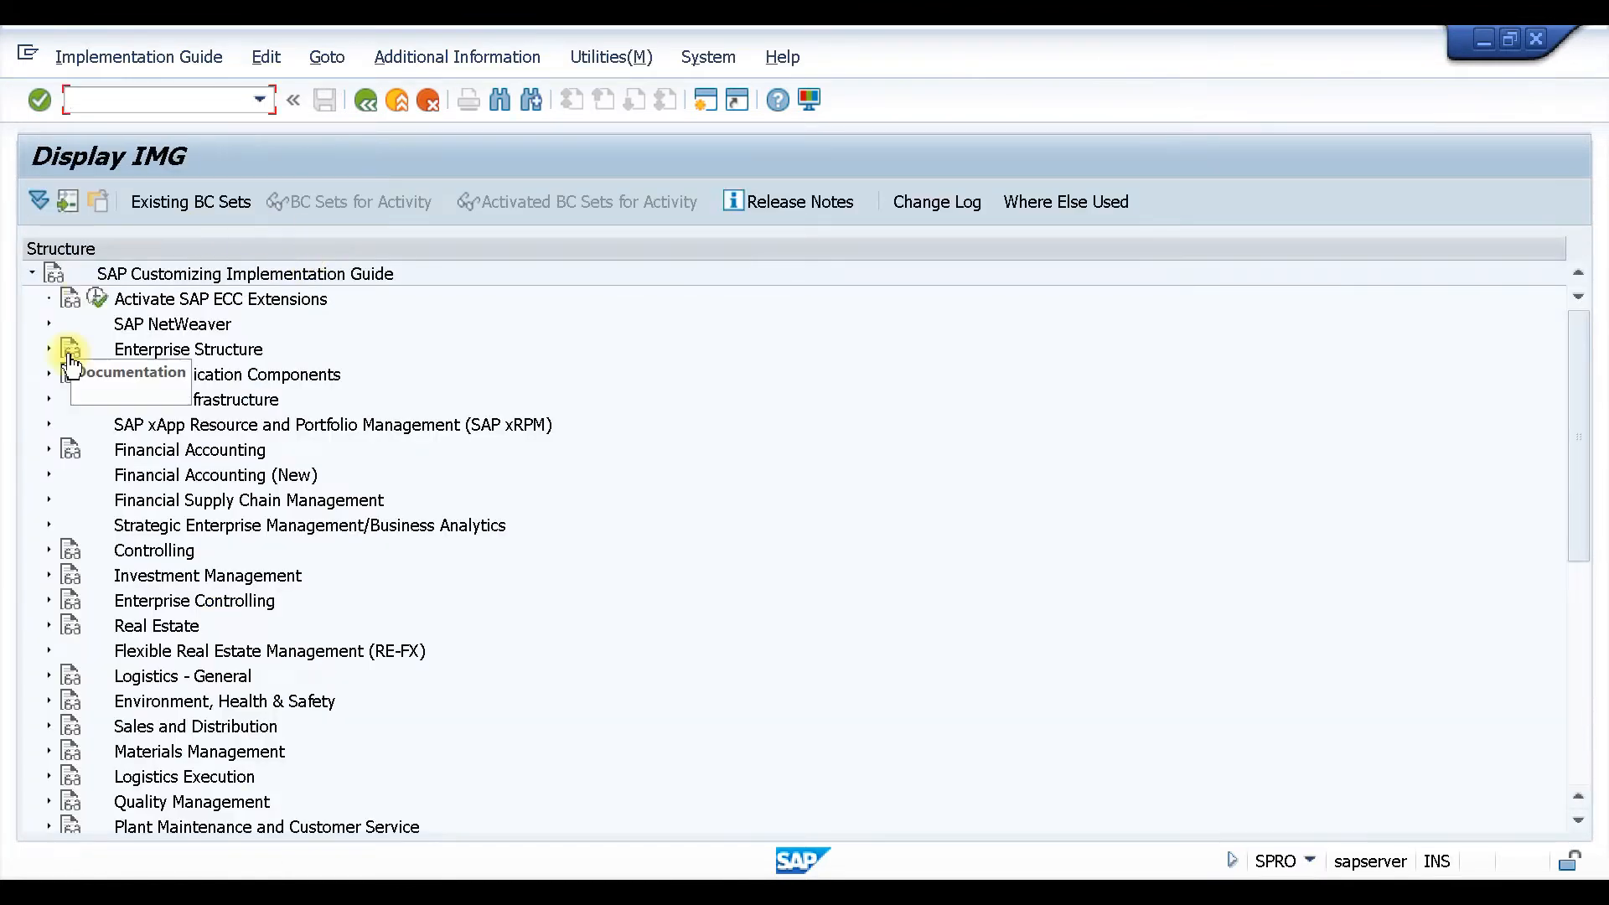
# Open the Define Division activity from Enterprise Structure, Definition, Logistics - General in the implementation guide.
pyautogui.click(49, 349)
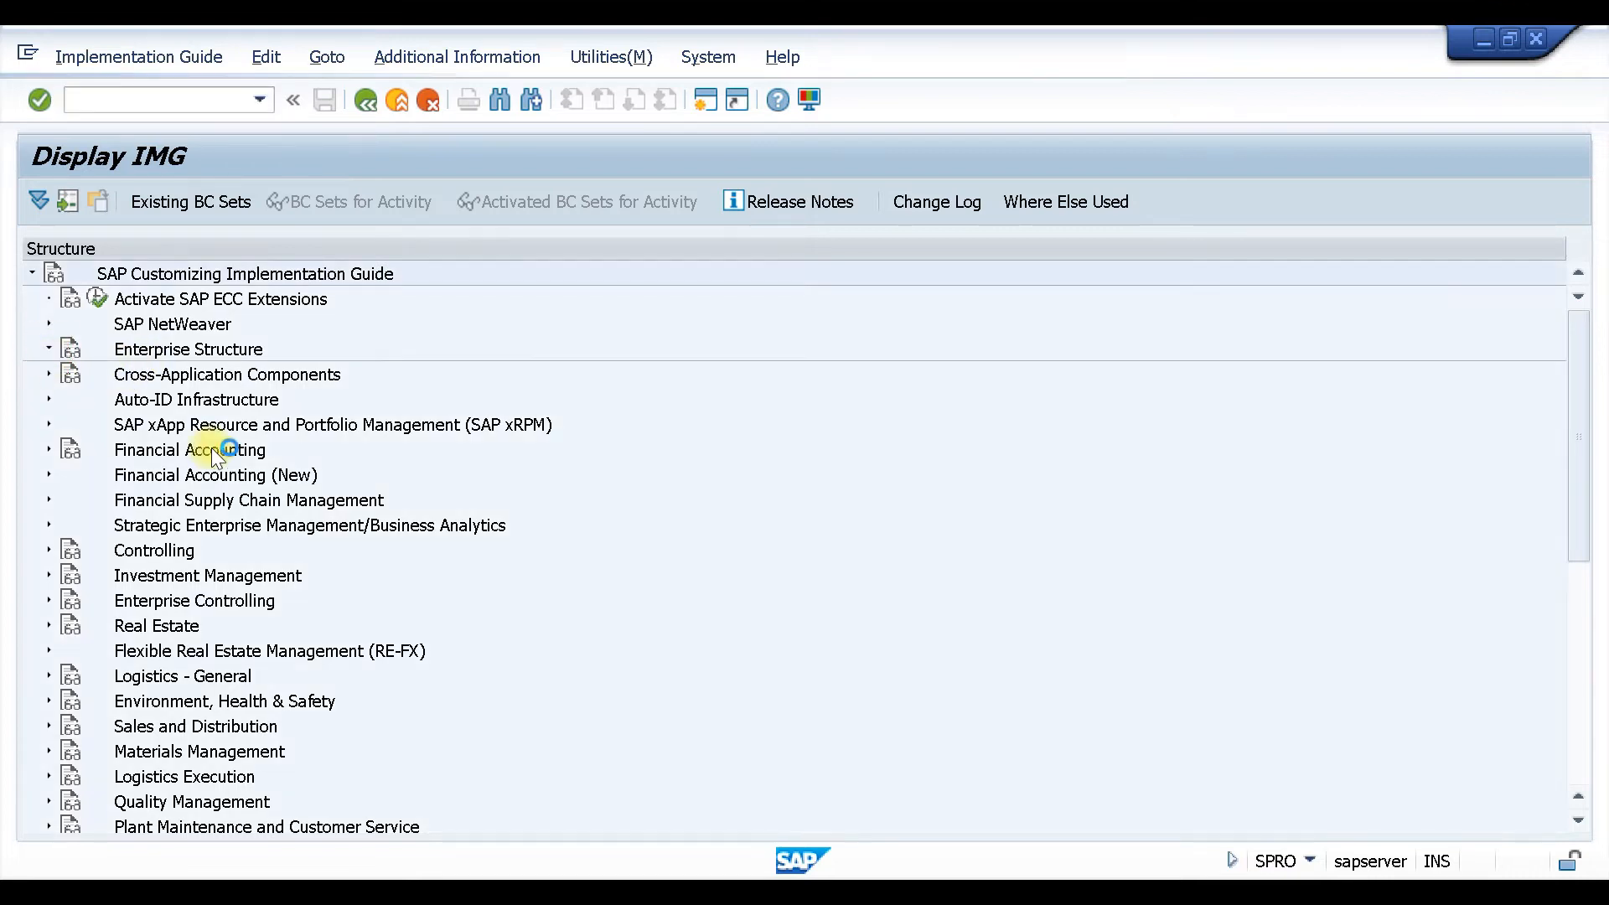
pyautogui.click(66, 399)
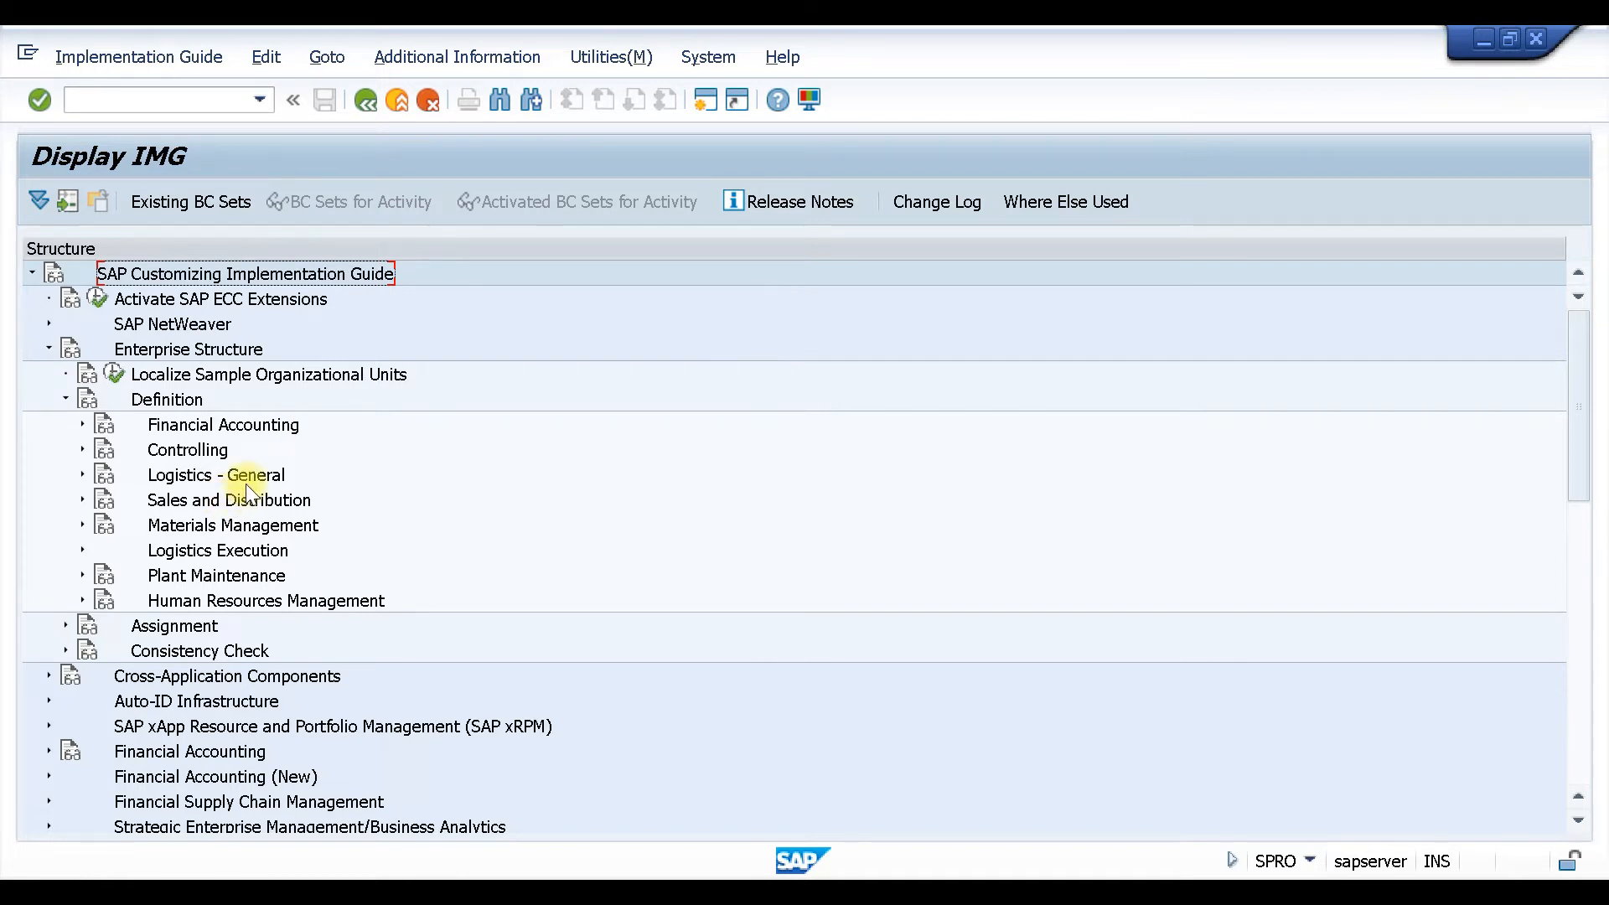
pyautogui.click(80, 473)
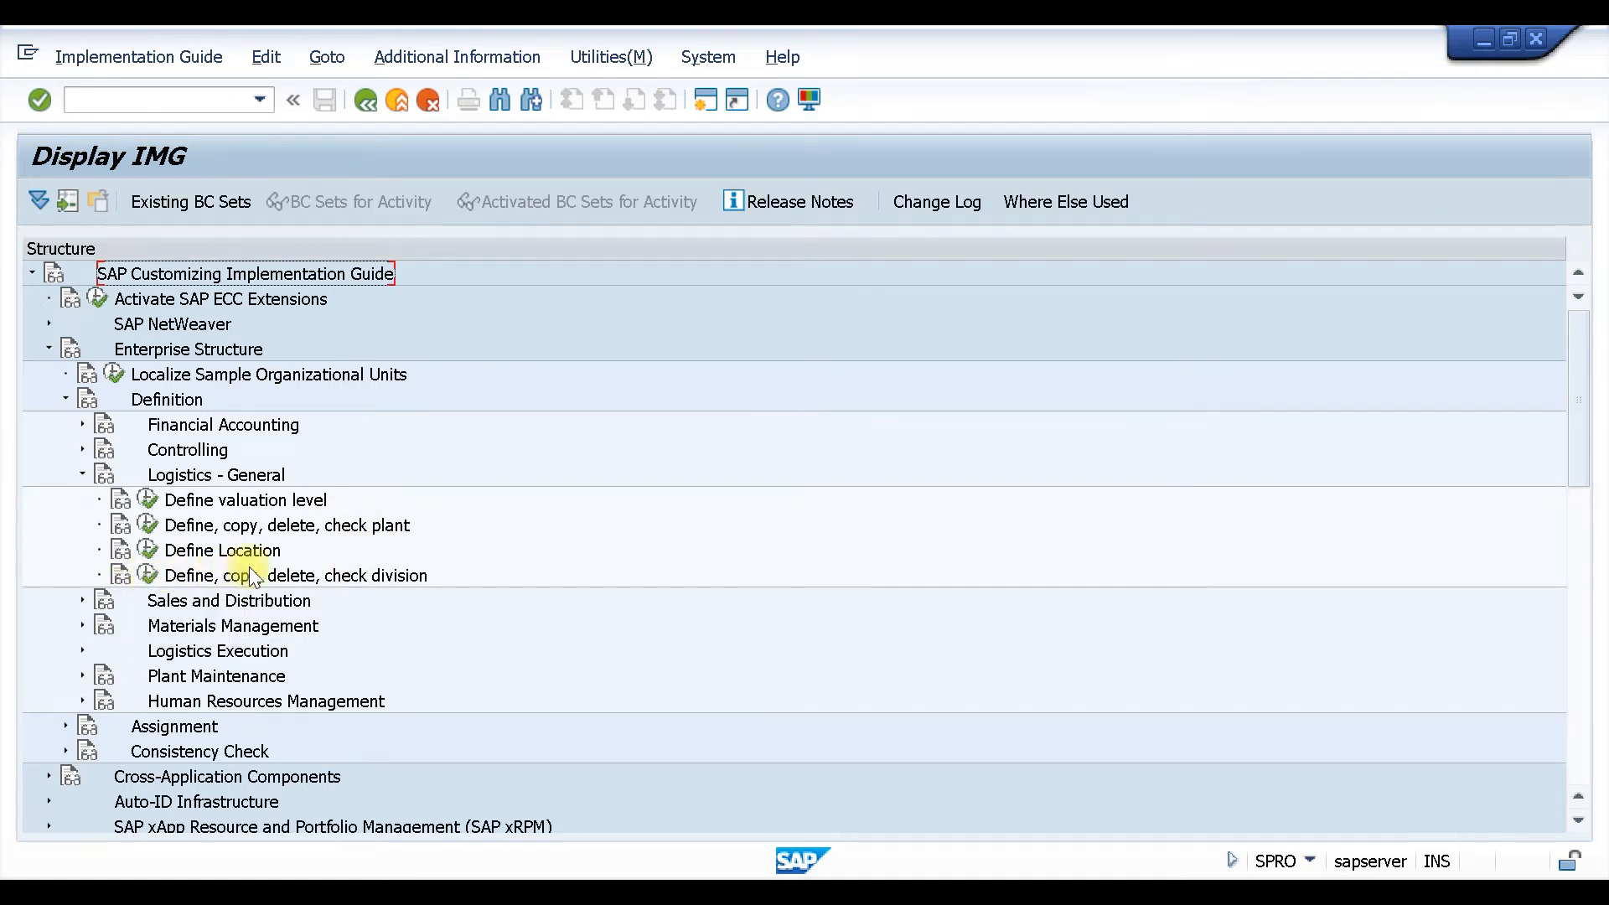
pyautogui.click(148, 575)
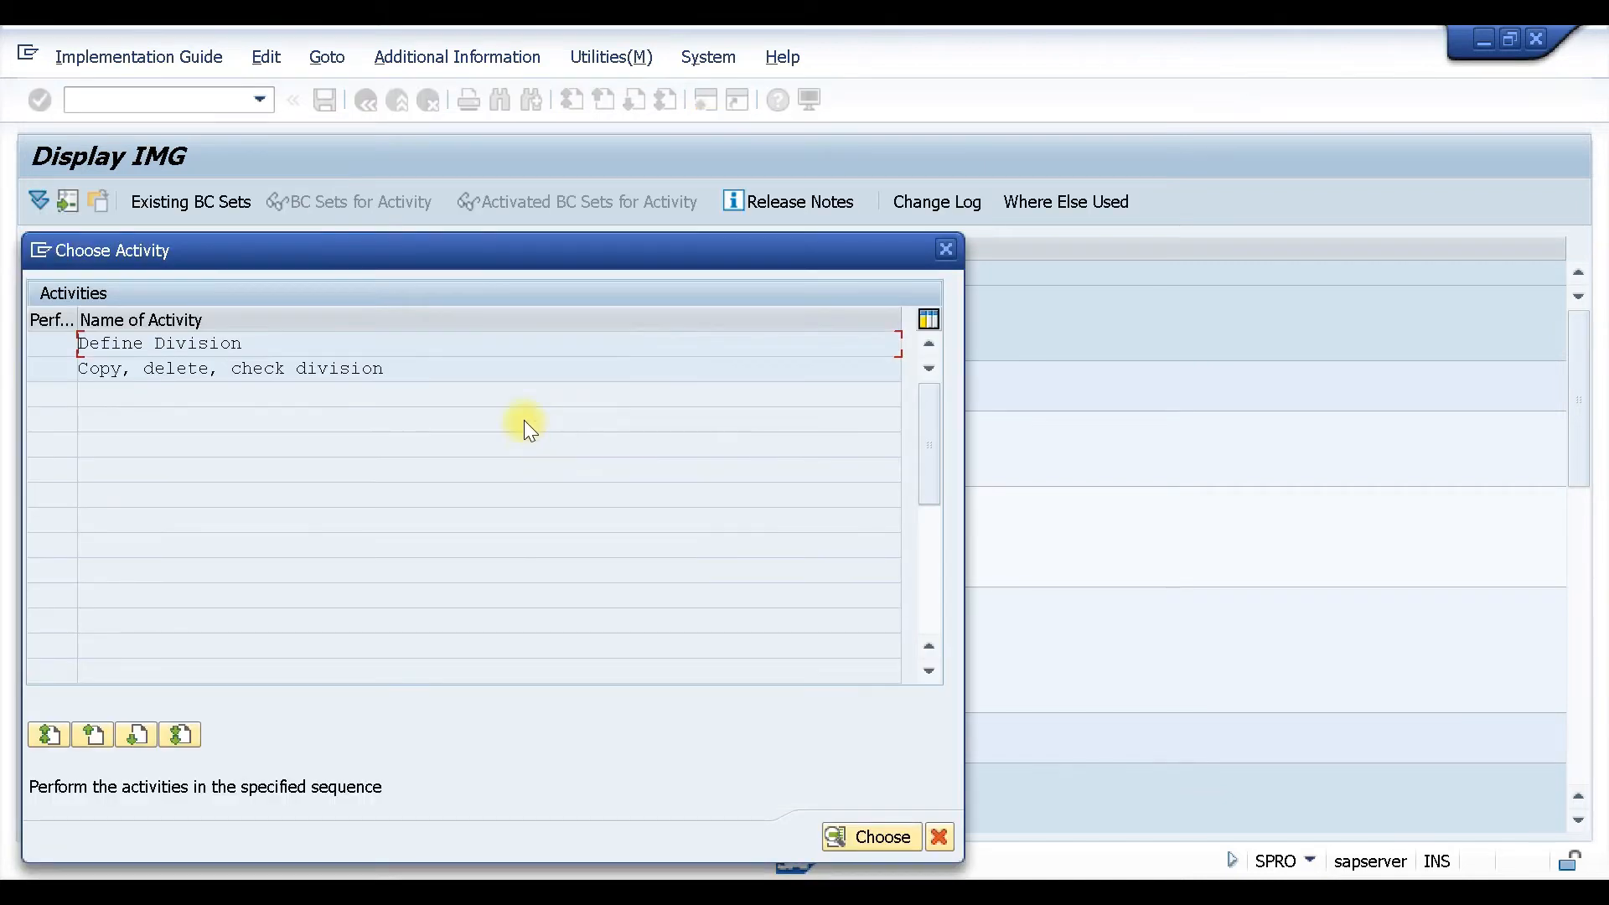
pyautogui.doubleClick(198, 343)
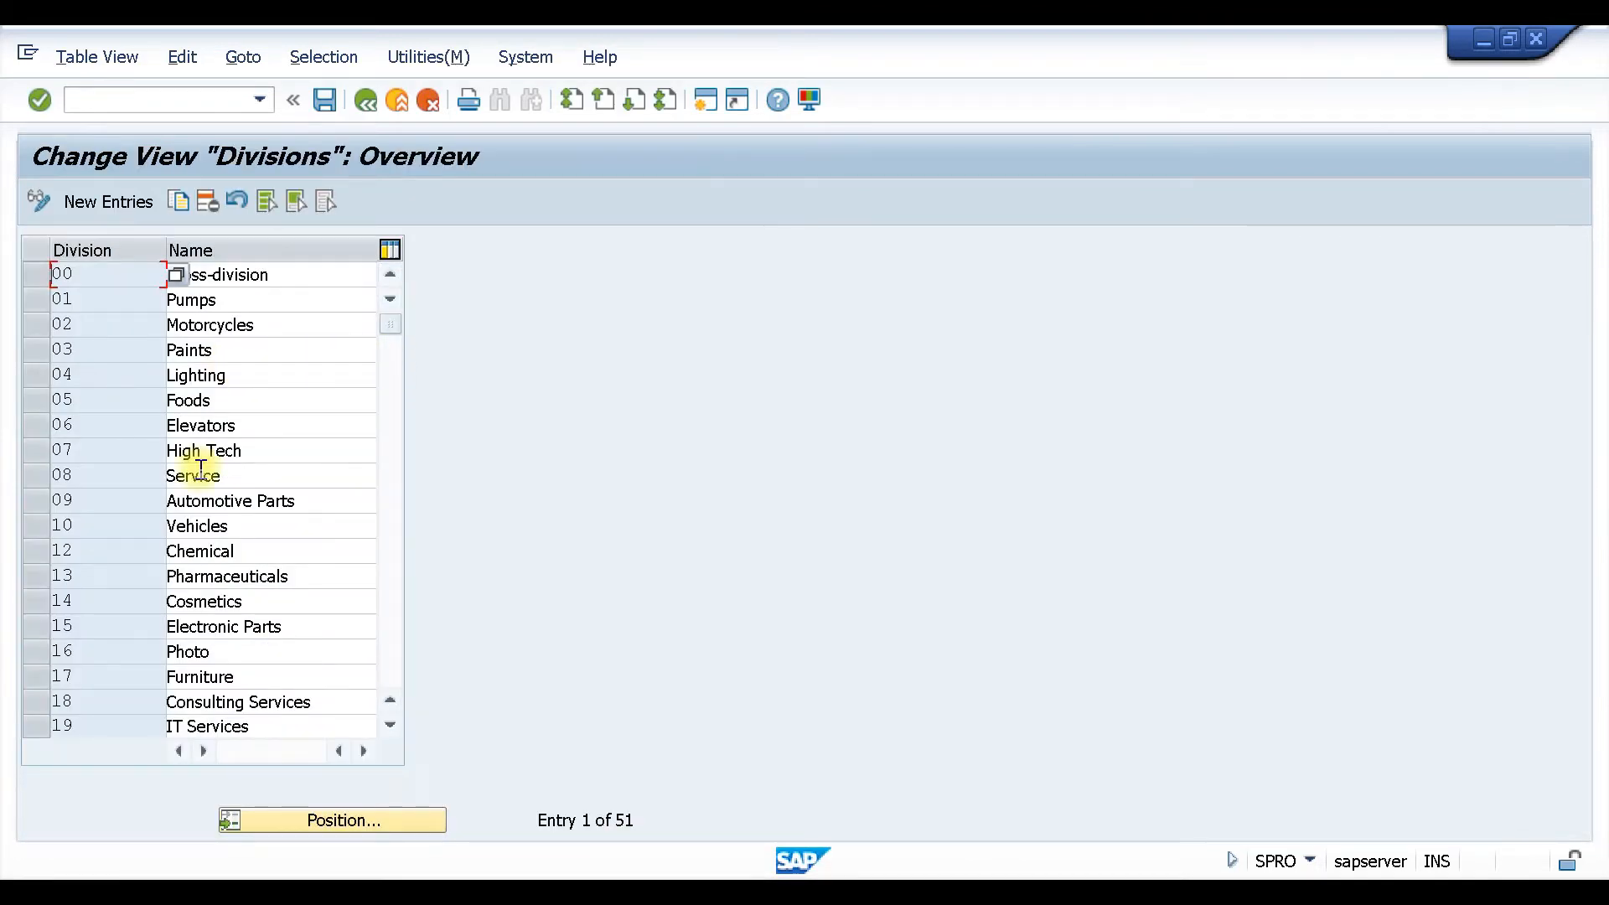
# Start new division entries and add division A1 with the name TEST DIVISION 1.
pyautogui.click(116, 202)
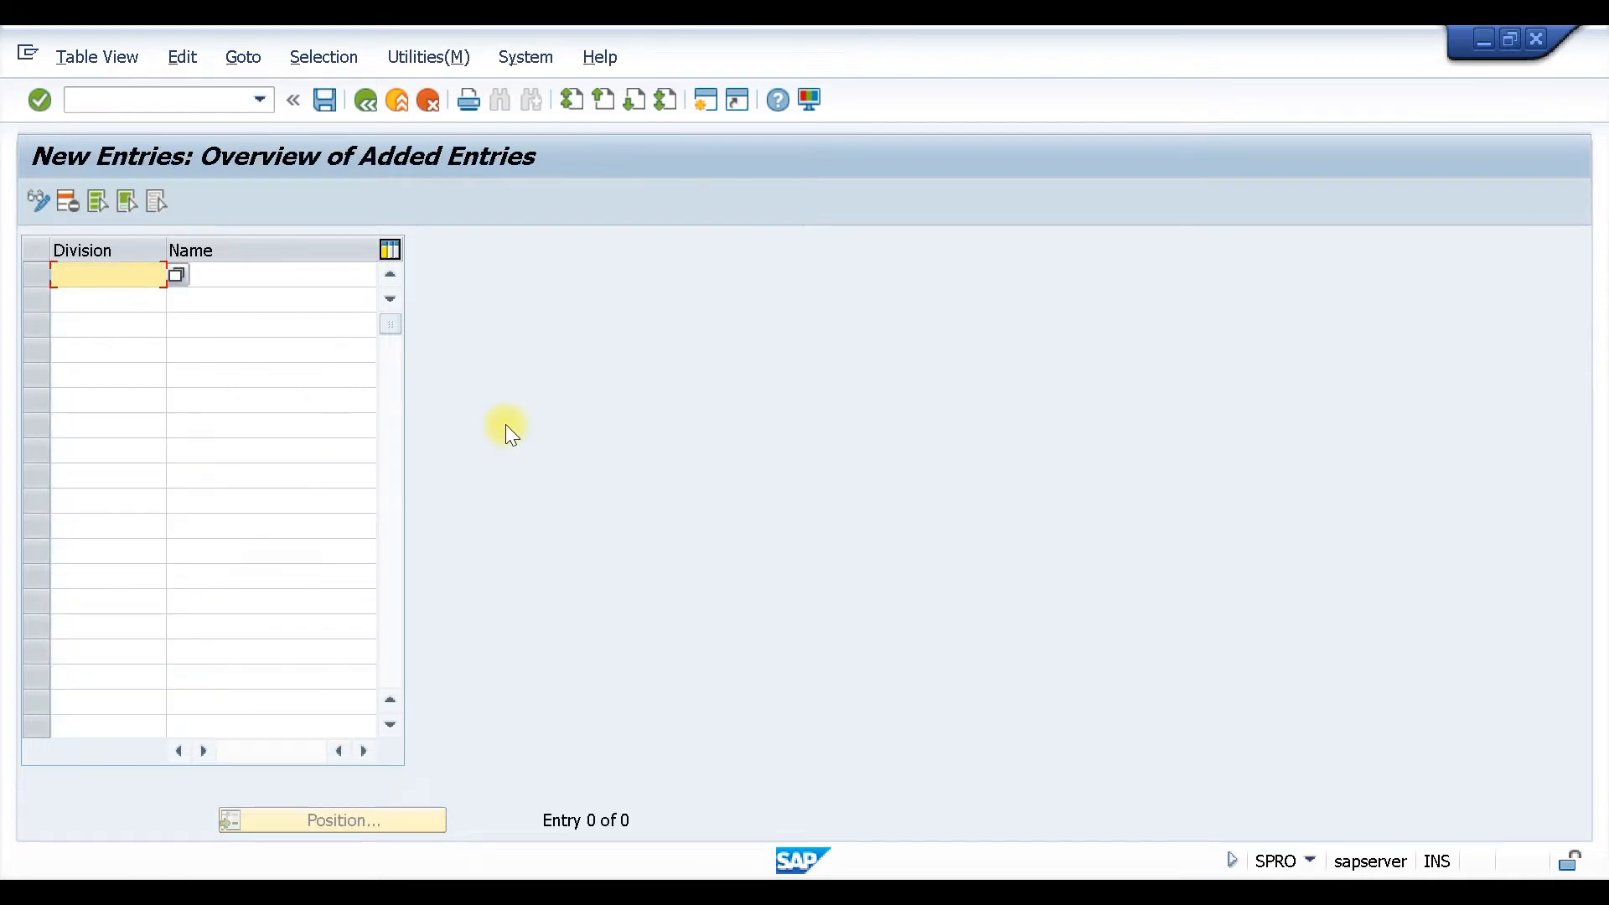
pyautogui.write('A1')
pyautogui.click(254, 270)
pyautogui.write('TEST')
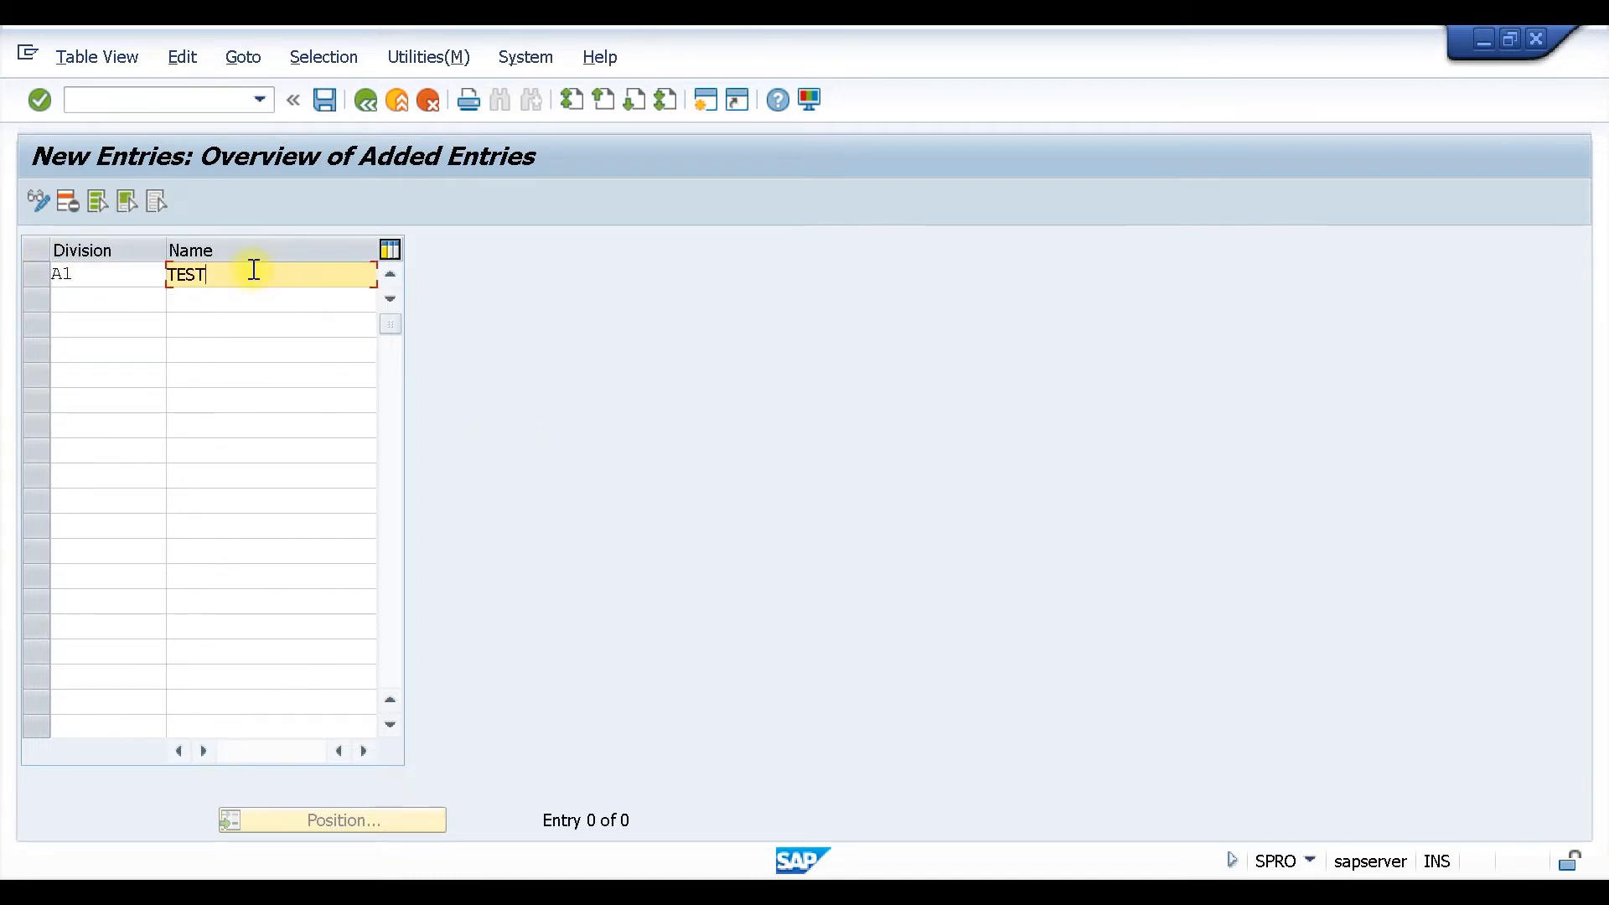
pyautogui.write(' DIVISION 1')
# Add division A2 named TEST DIVISION 2 and division A3 named TEST DIVISION 3, and validate the entries.
pyautogui.click(118, 302)
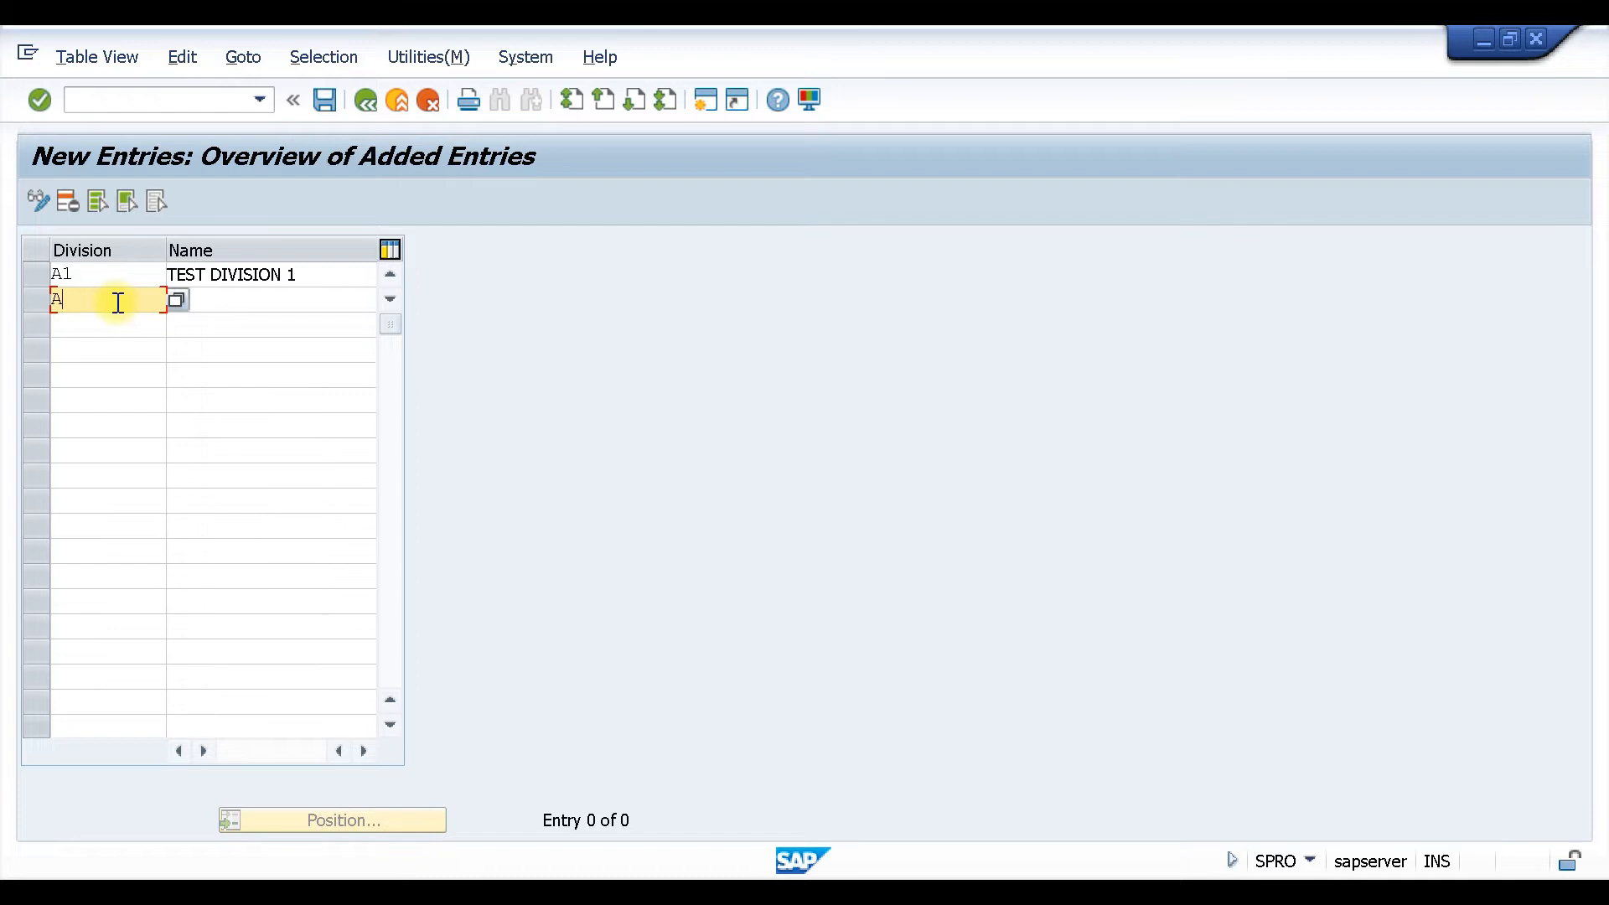
pyautogui.press('Tab')
pyautogui.write('TEST')
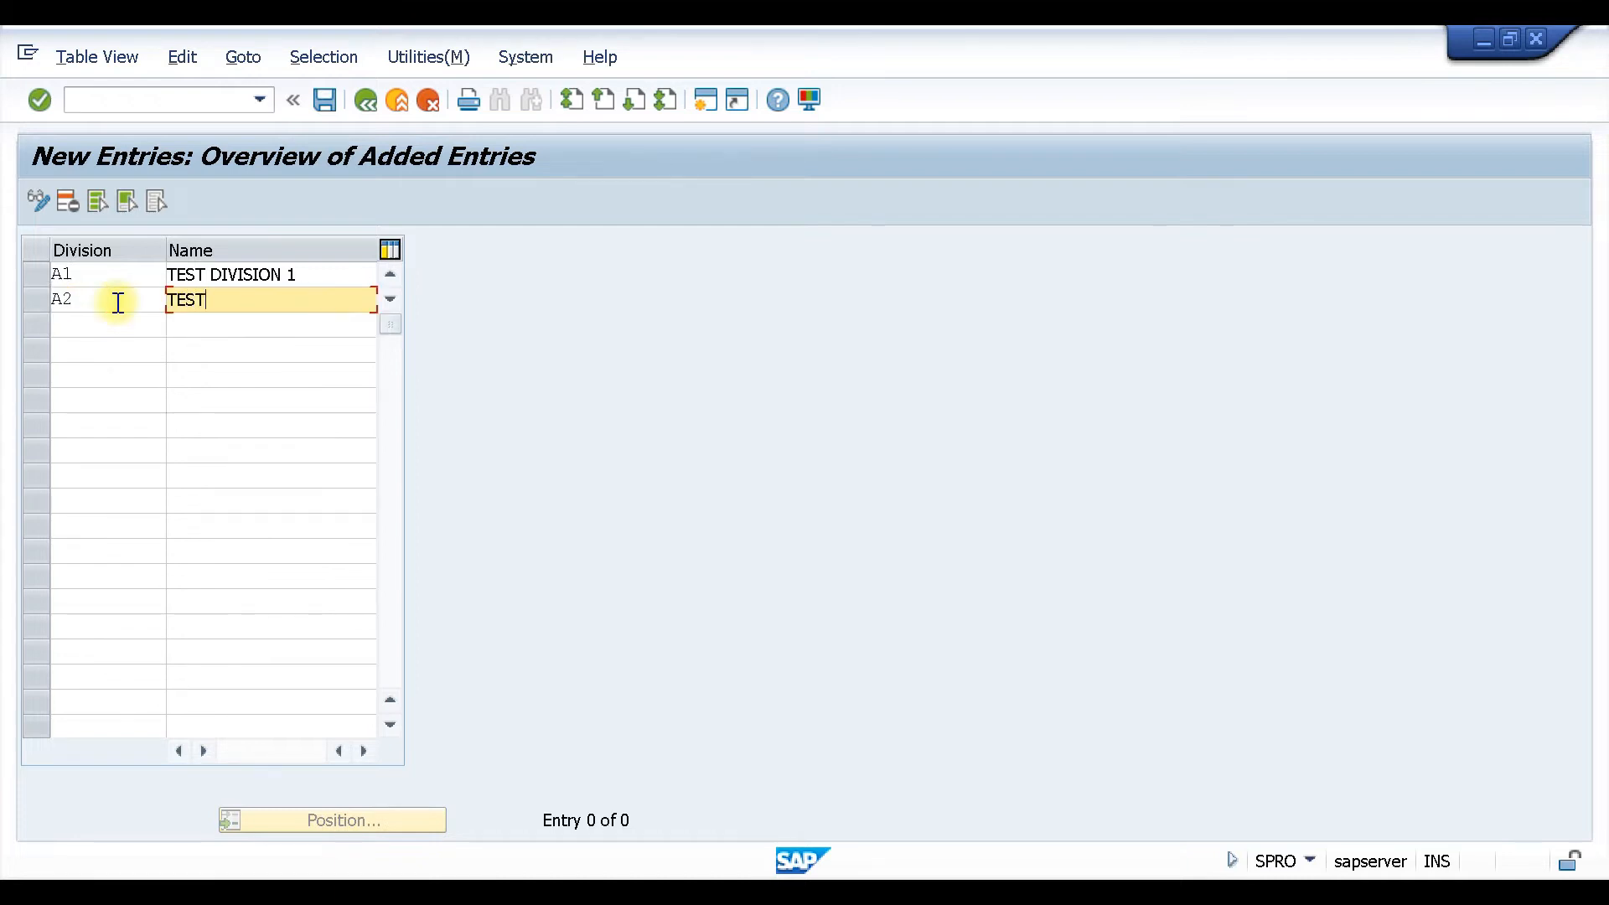
pyautogui.write(' DIVISION 2')
pyautogui.click(103, 329)
pyautogui.write('A3')
pyautogui.press('Tab')
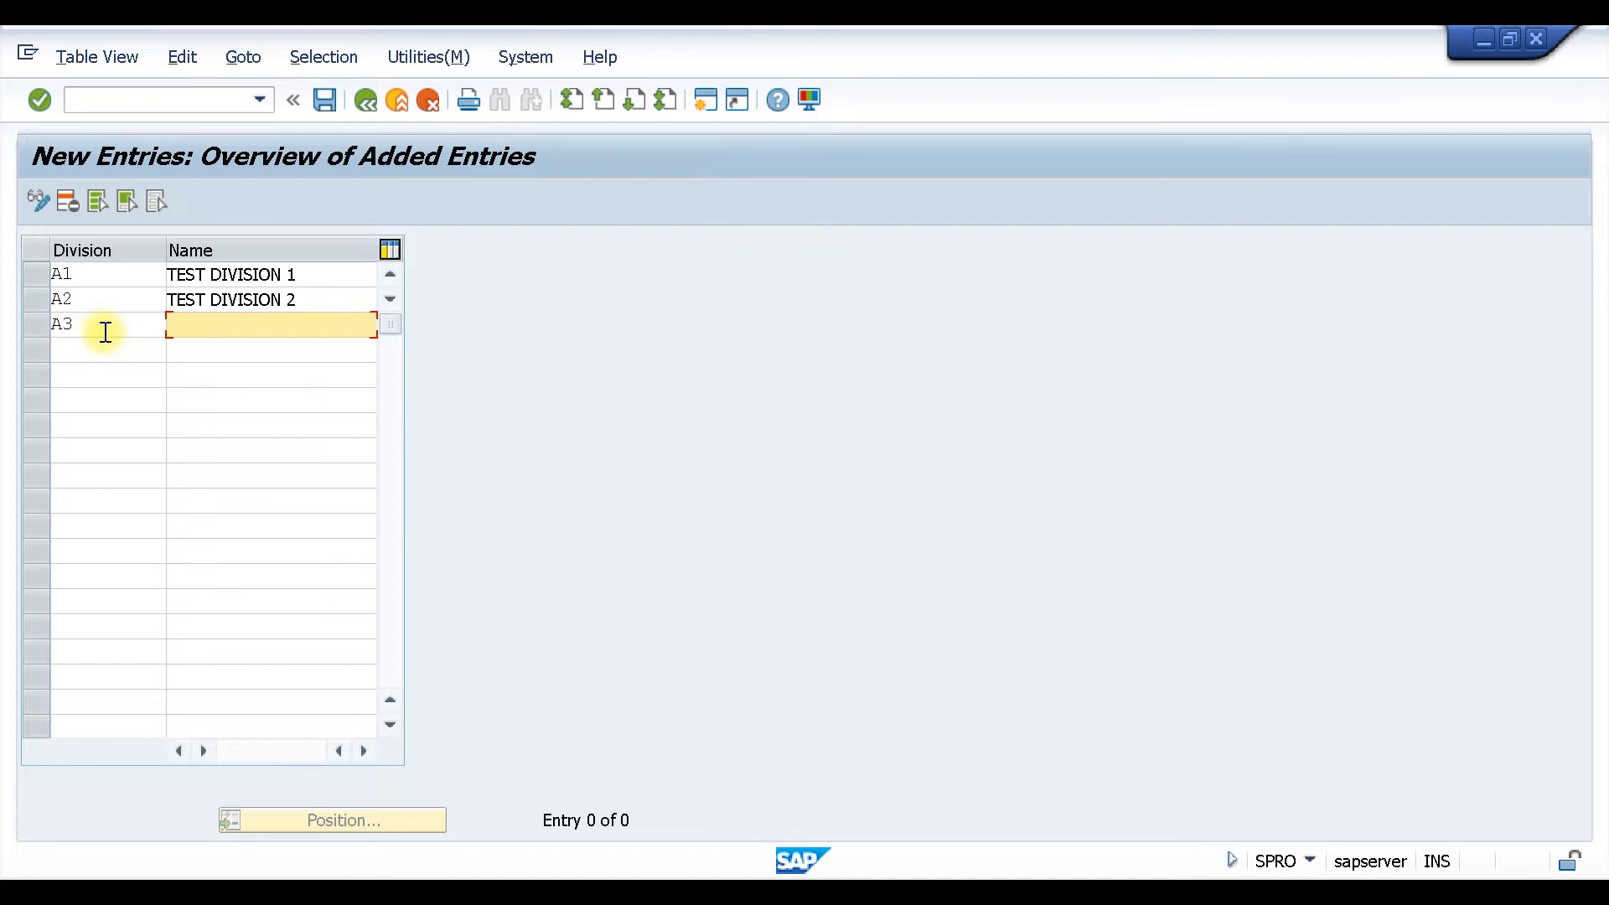
pyautogui.write('TEST DIVISION 3')
pyautogui.press('Return')
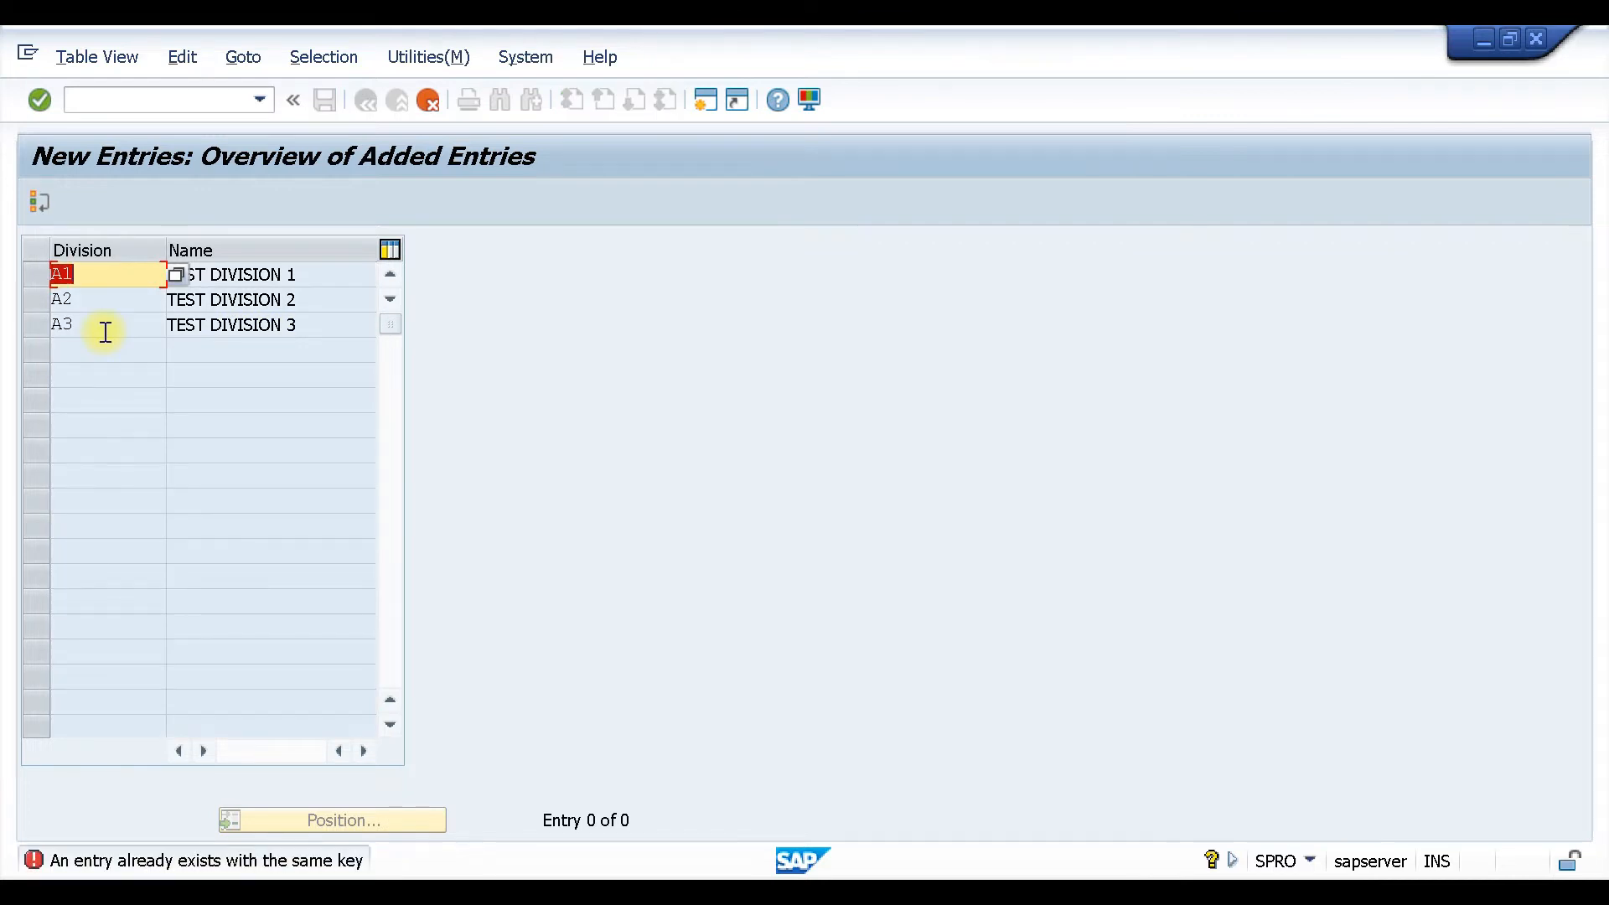
# Change the code of TEST DIVISION 1 to Z1 and validate the entries again.
pyautogui.click(60, 273)
pyautogui.press('BackSpace')
pyautogui.write('Z')
pyautogui.press('Return')
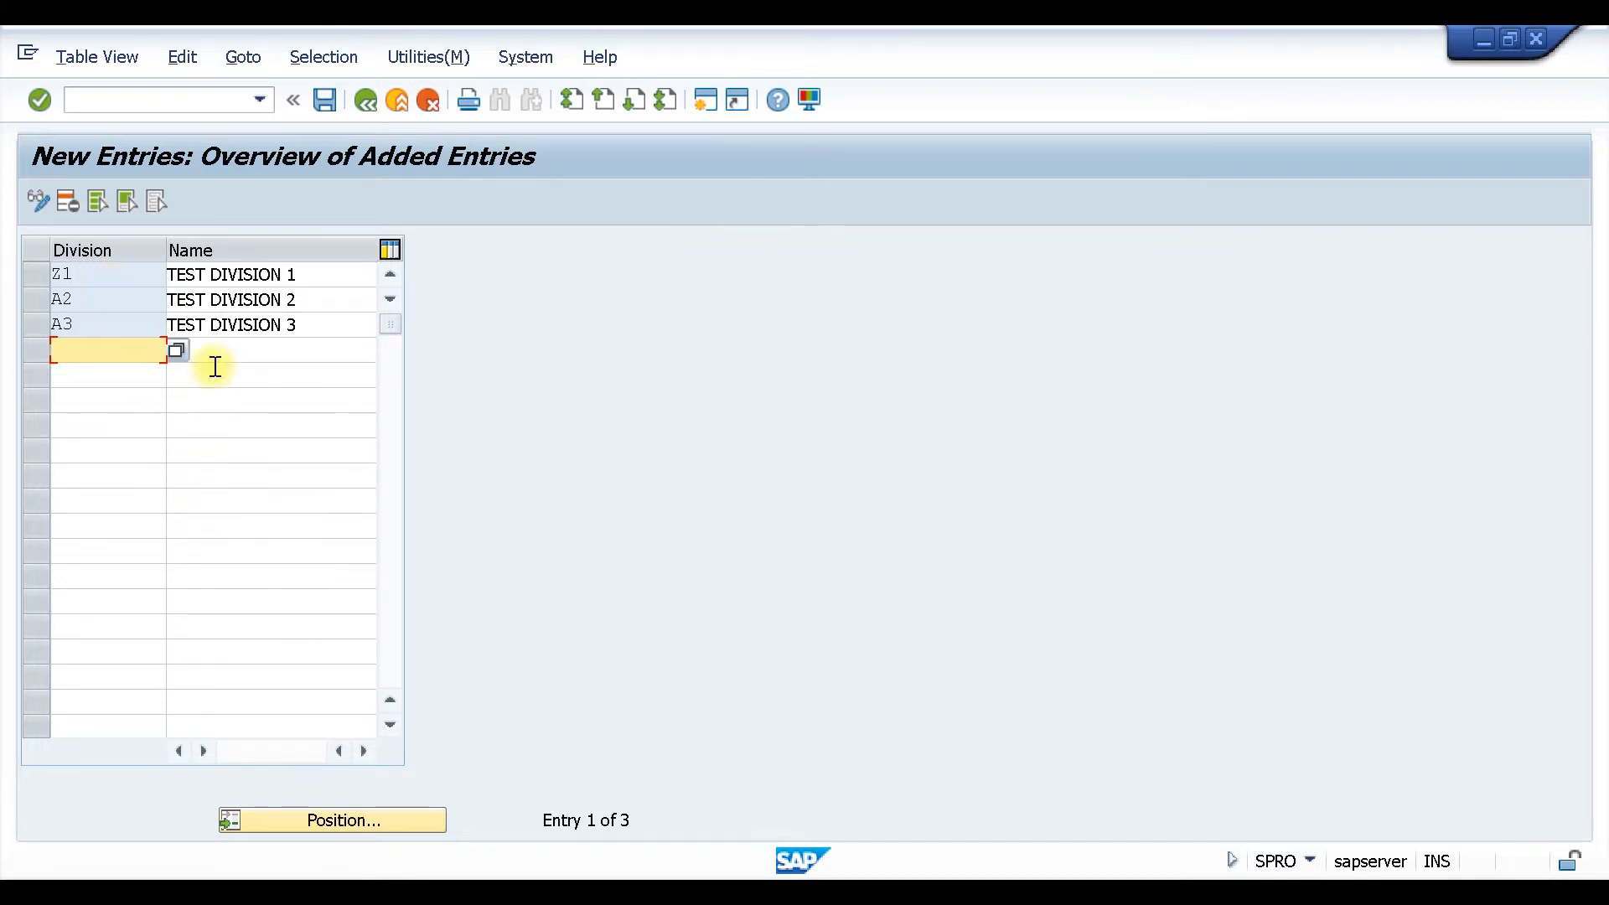
# Switch to the class document in Word and insert a table of five columns and two rows below prerequisite 5.
pyautogui.click(429, 891)
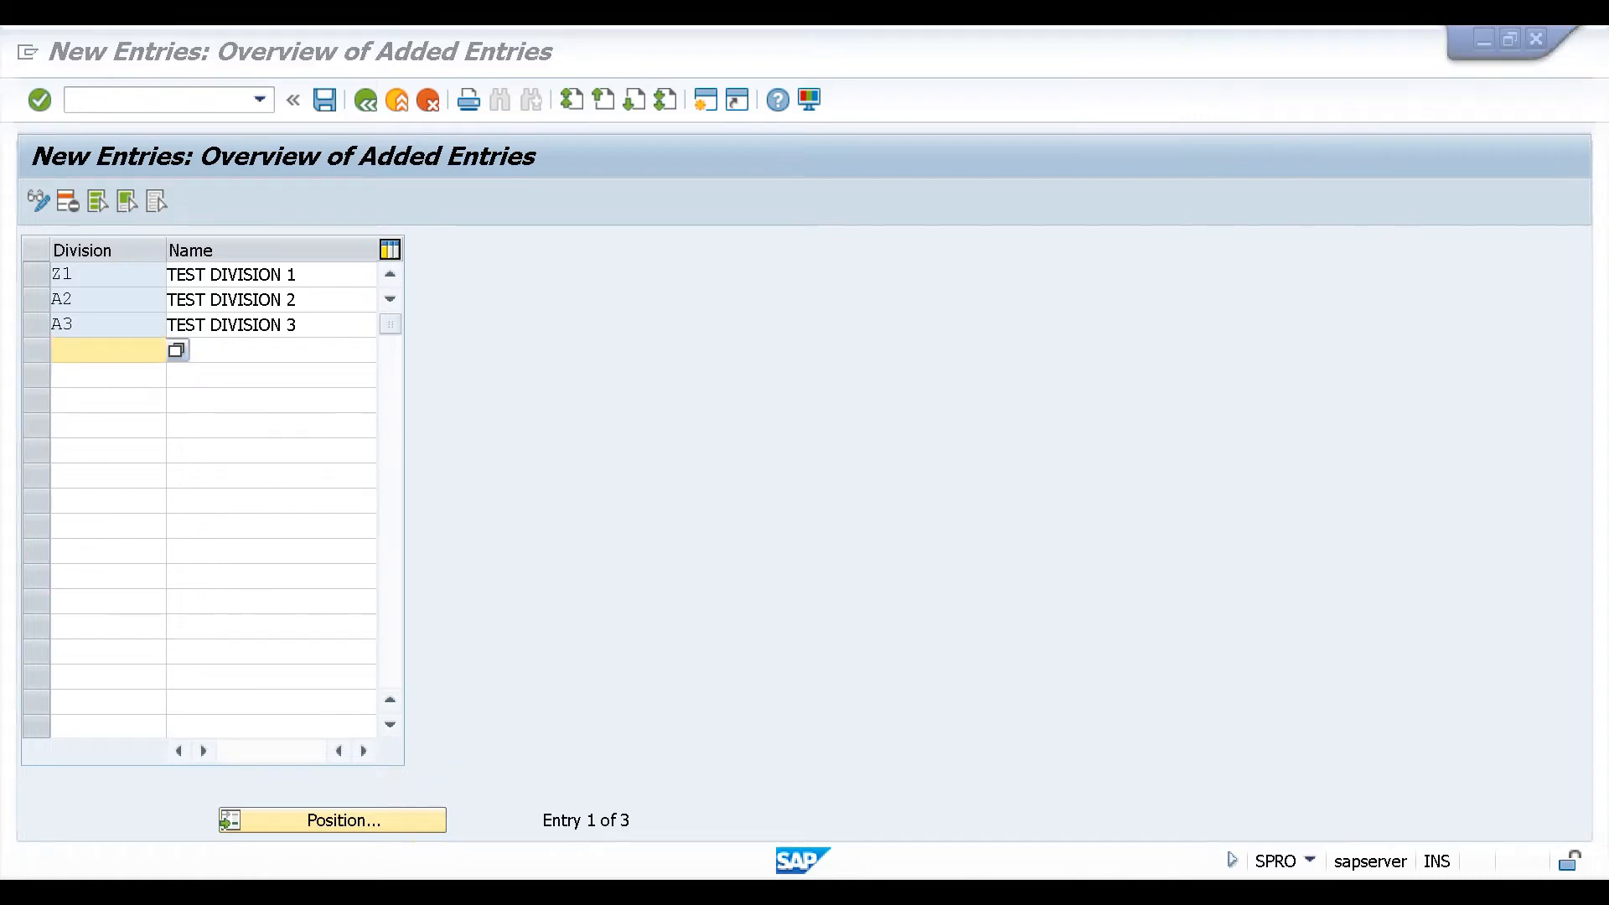
pyautogui.click(534, 786)
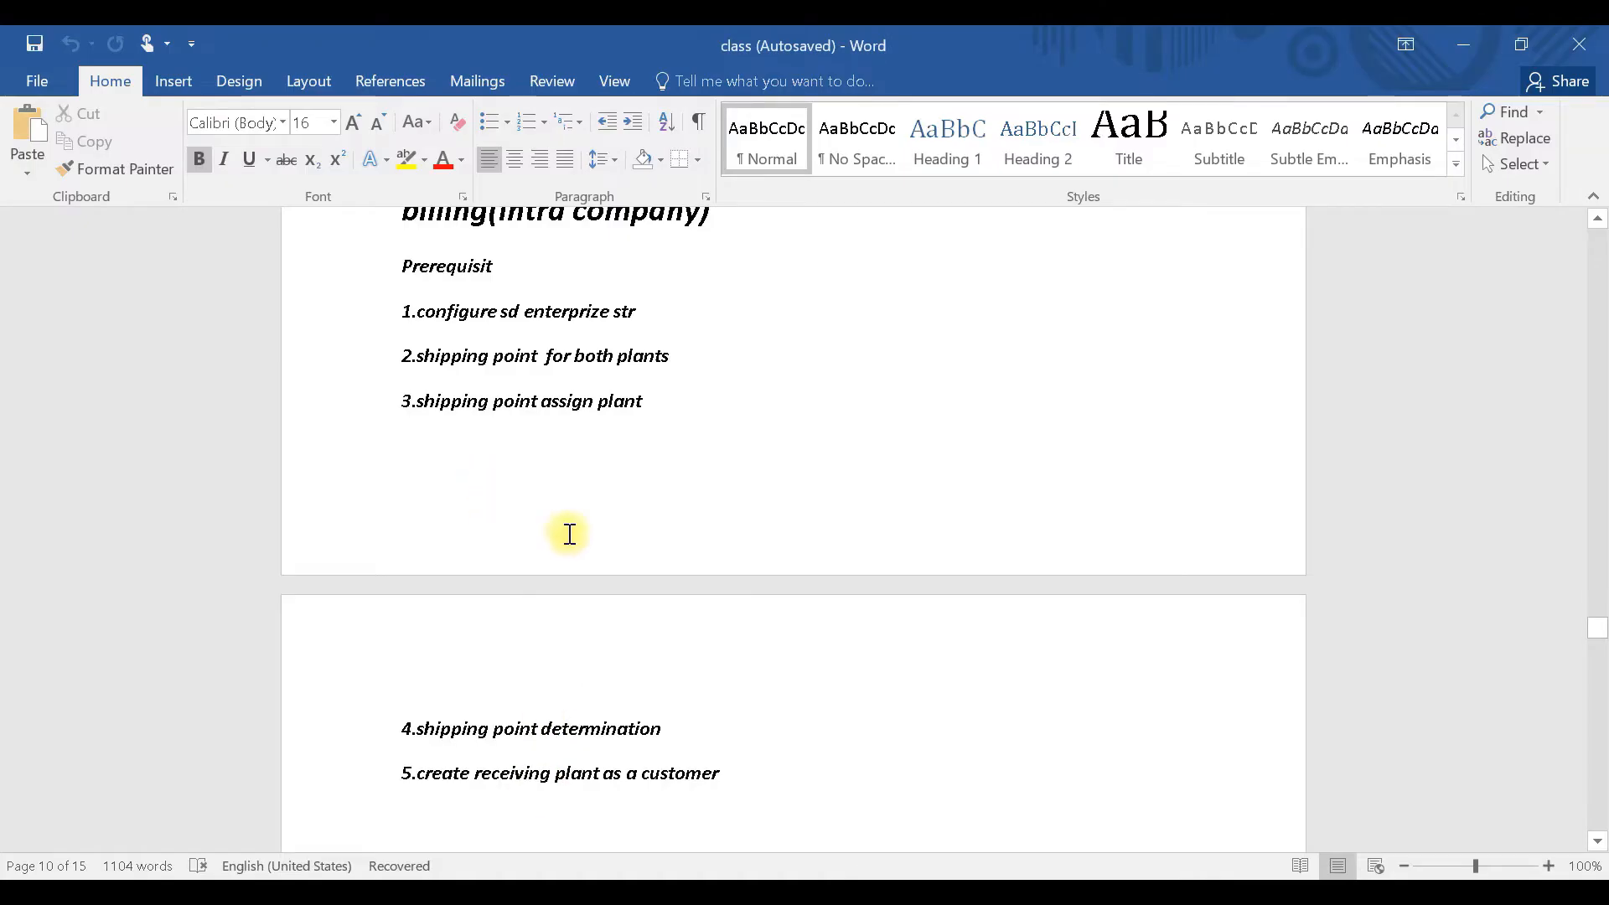
pyautogui.scroll(-3, 637, 557)
pyautogui.press('Return')
pyautogui.click(154, 84)
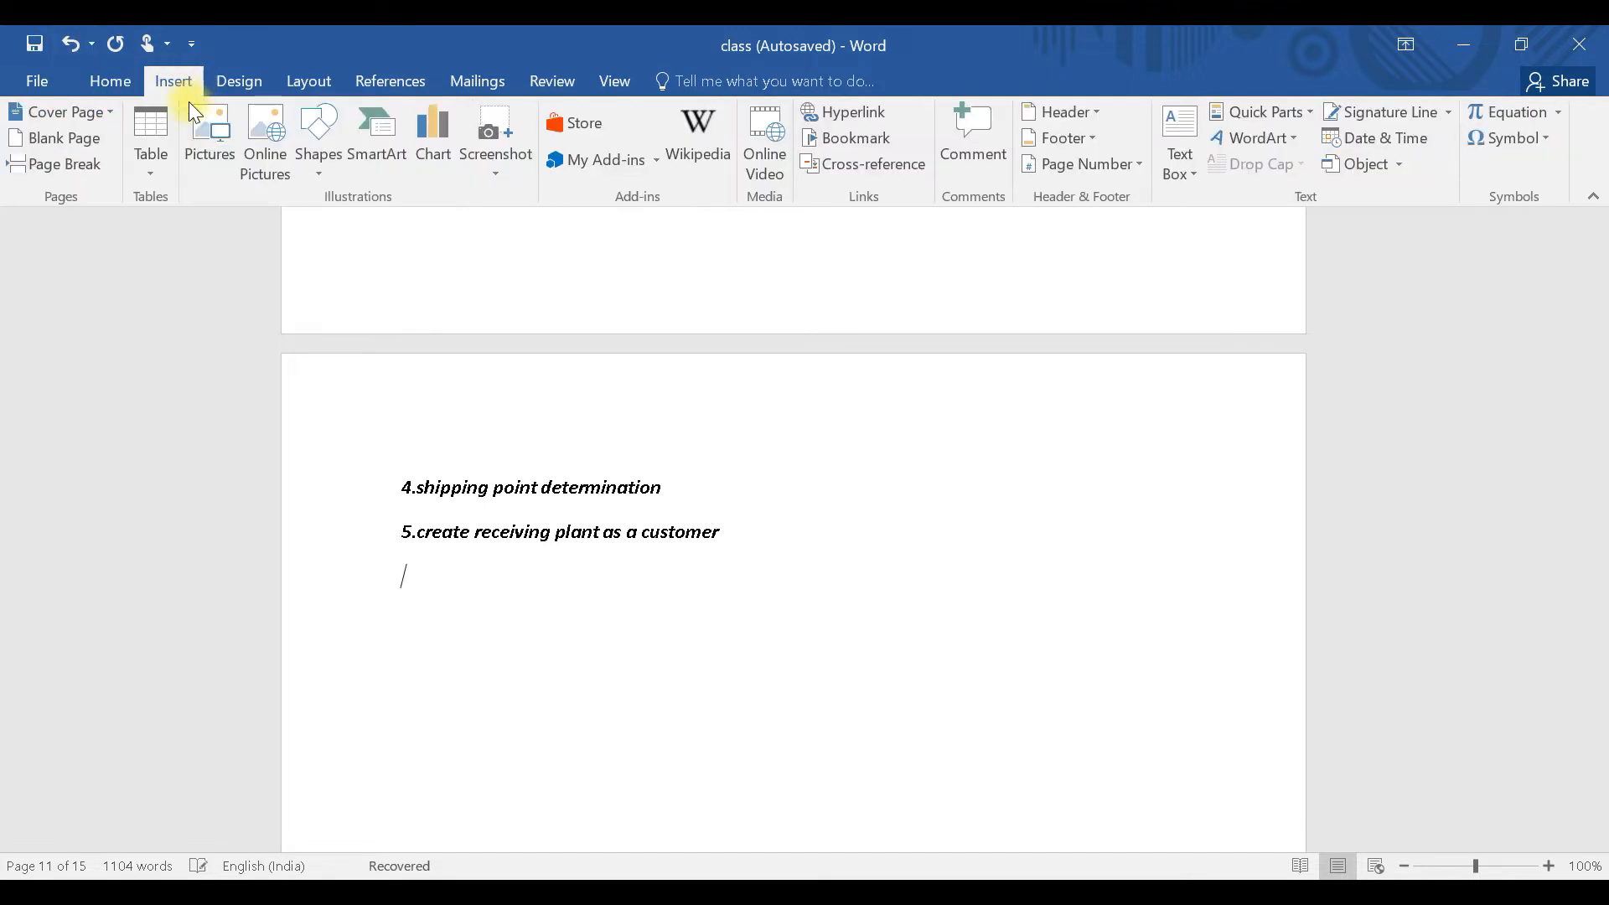
pyautogui.click(151, 167)
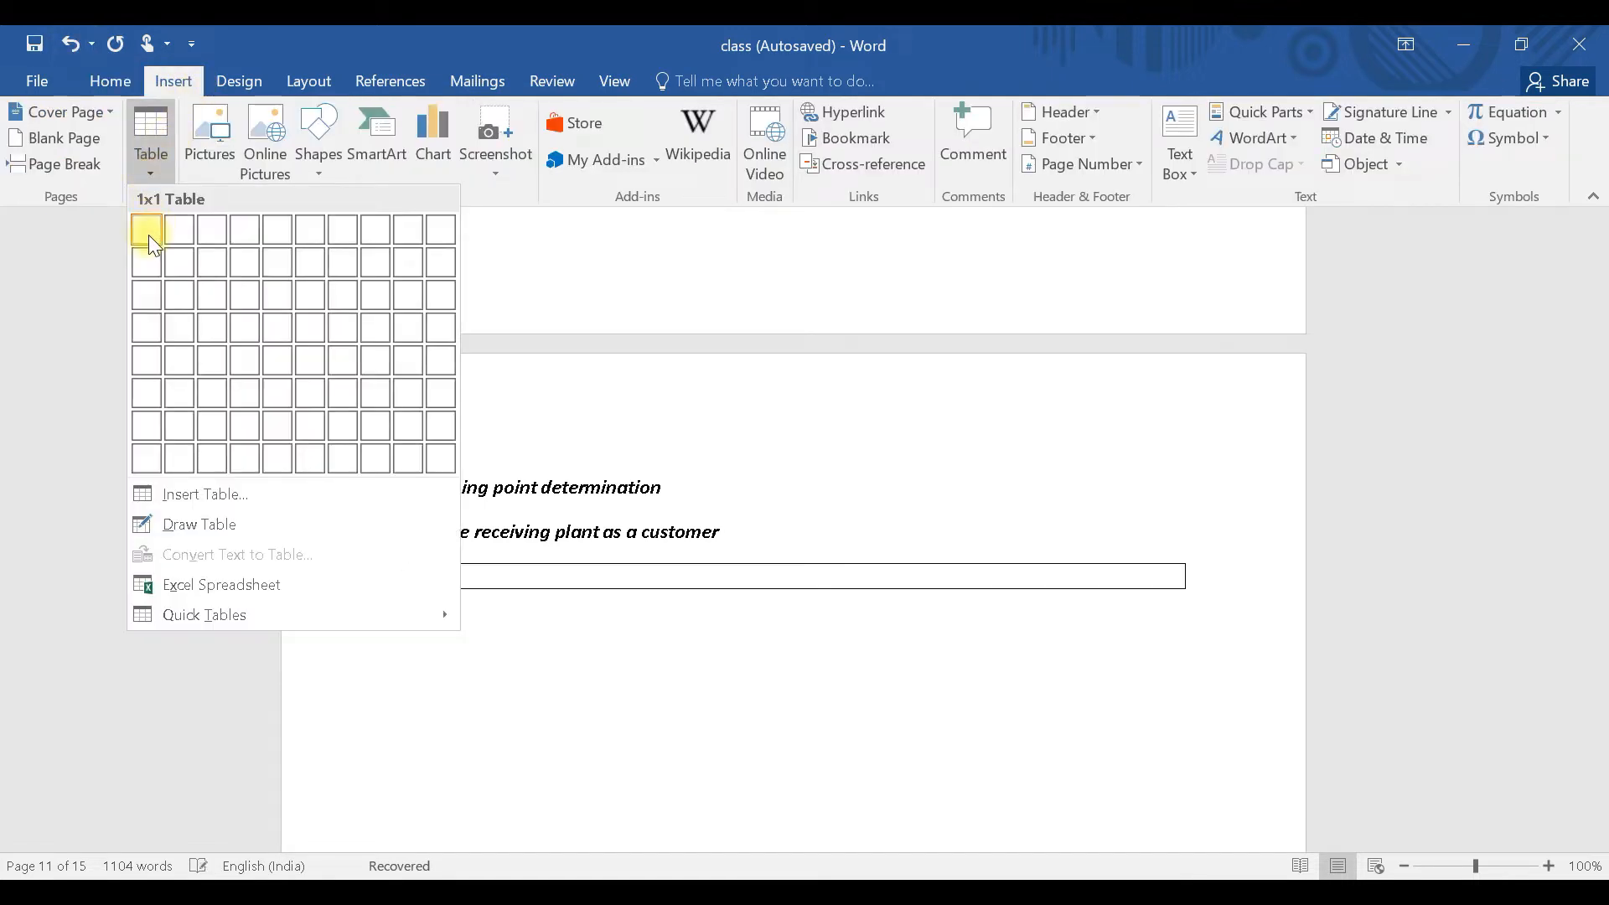
pyautogui.click(277, 269)
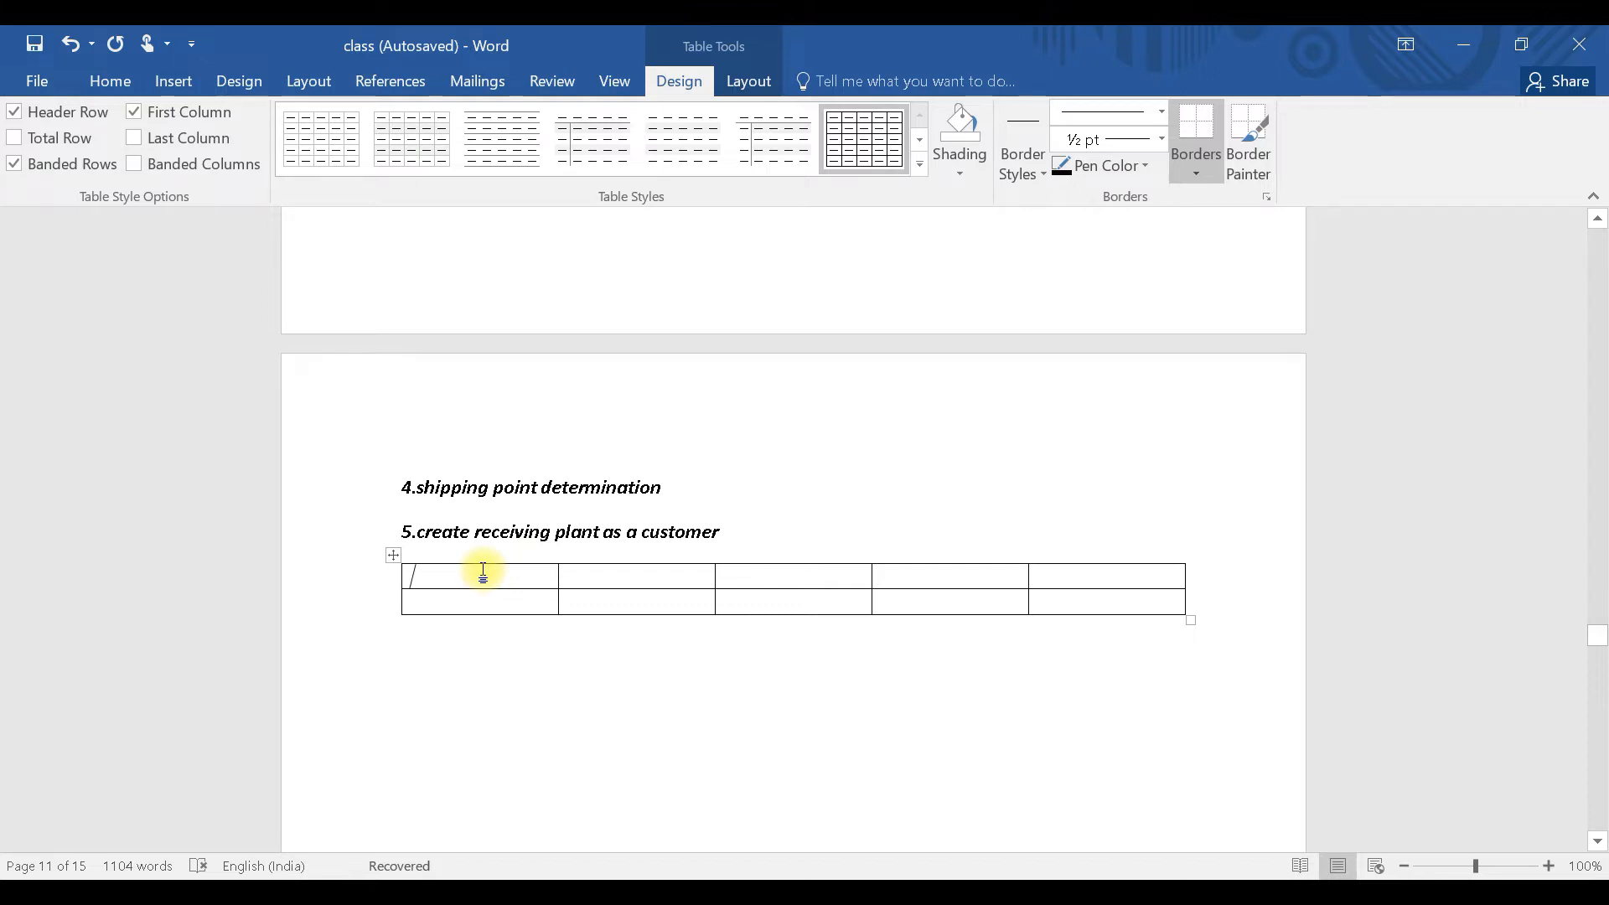
# Enter the headers DIVISION and SALES ORG in the first two columns of the table.
pyautogui.write('DIVIS')
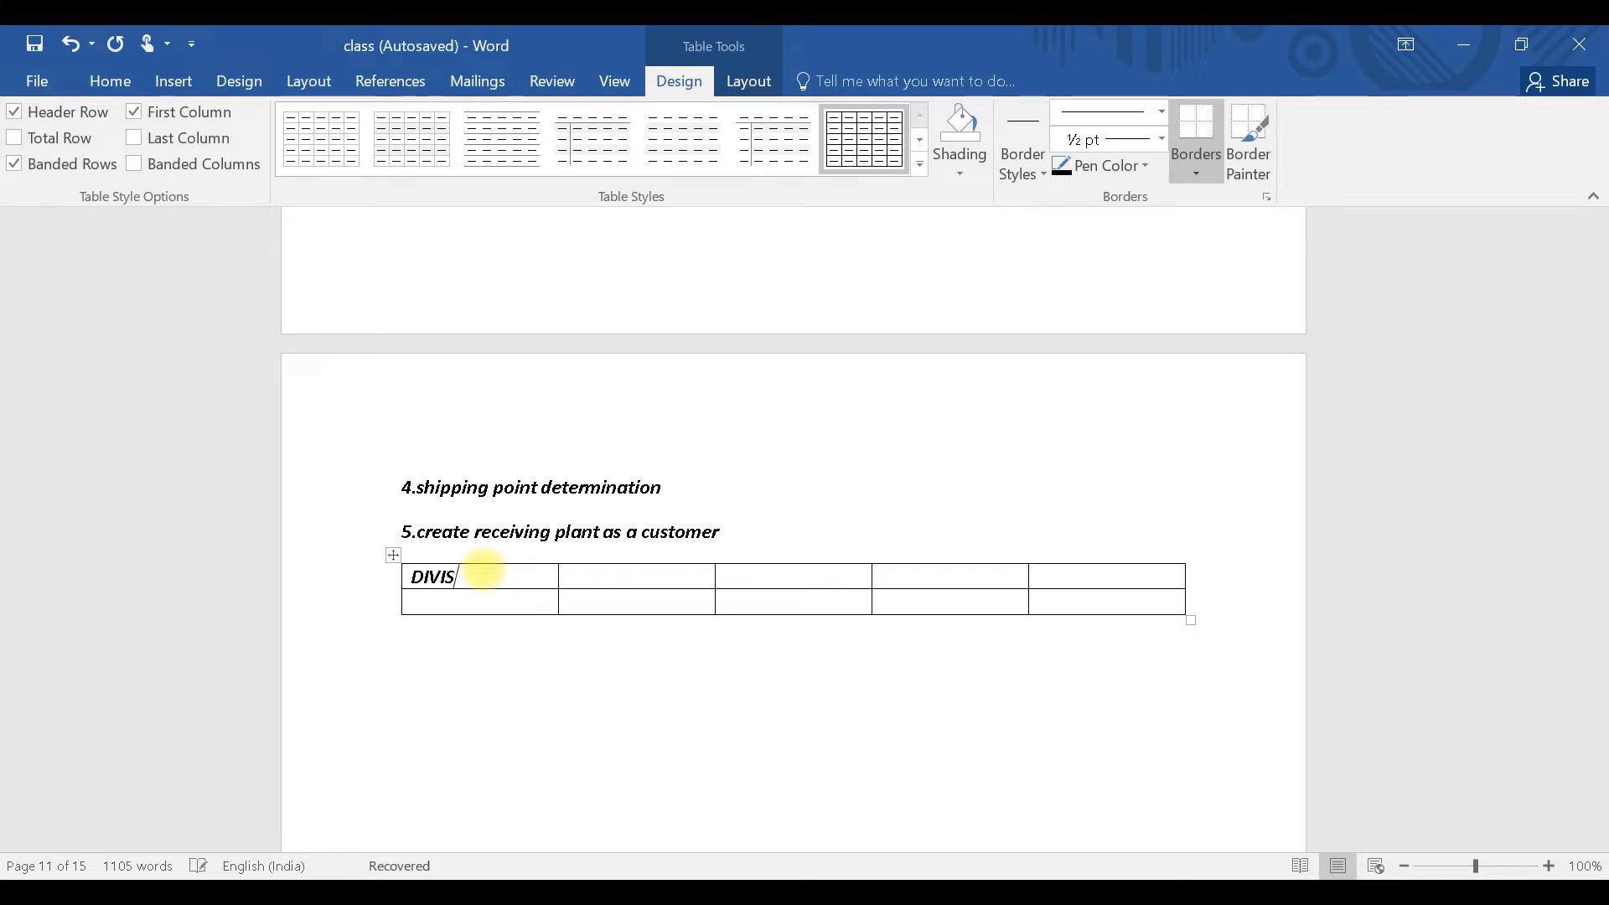
pyautogui.write('ON')
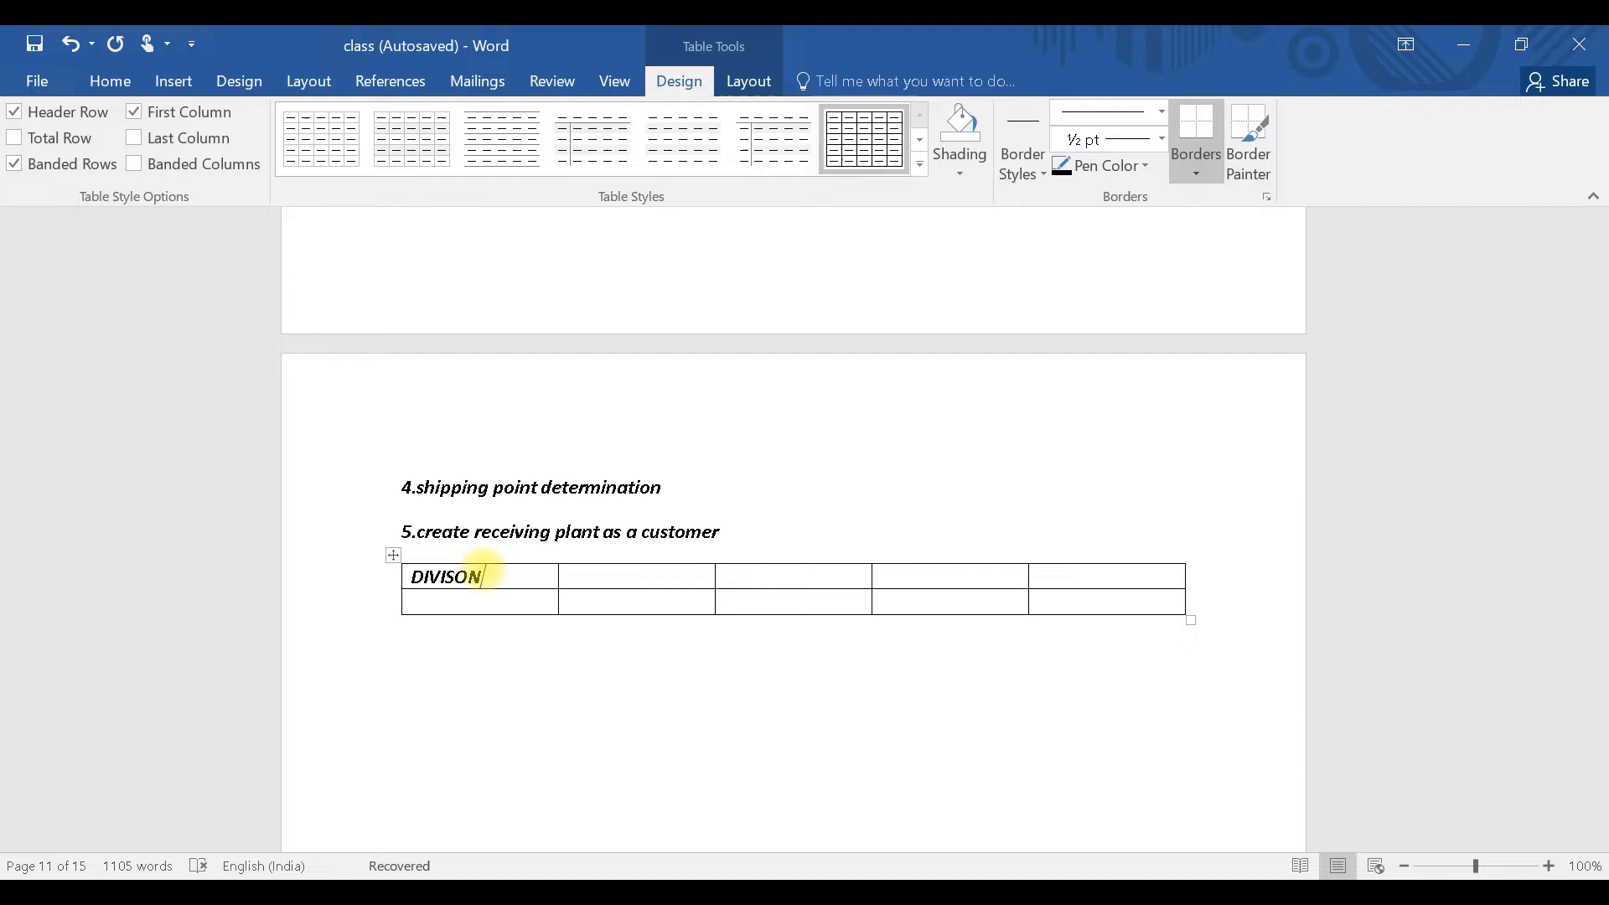
pyautogui.press('BackSpace')
pyautogui.press('BackSpace')
pyautogui.write('ION')
pyautogui.click(620, 576)
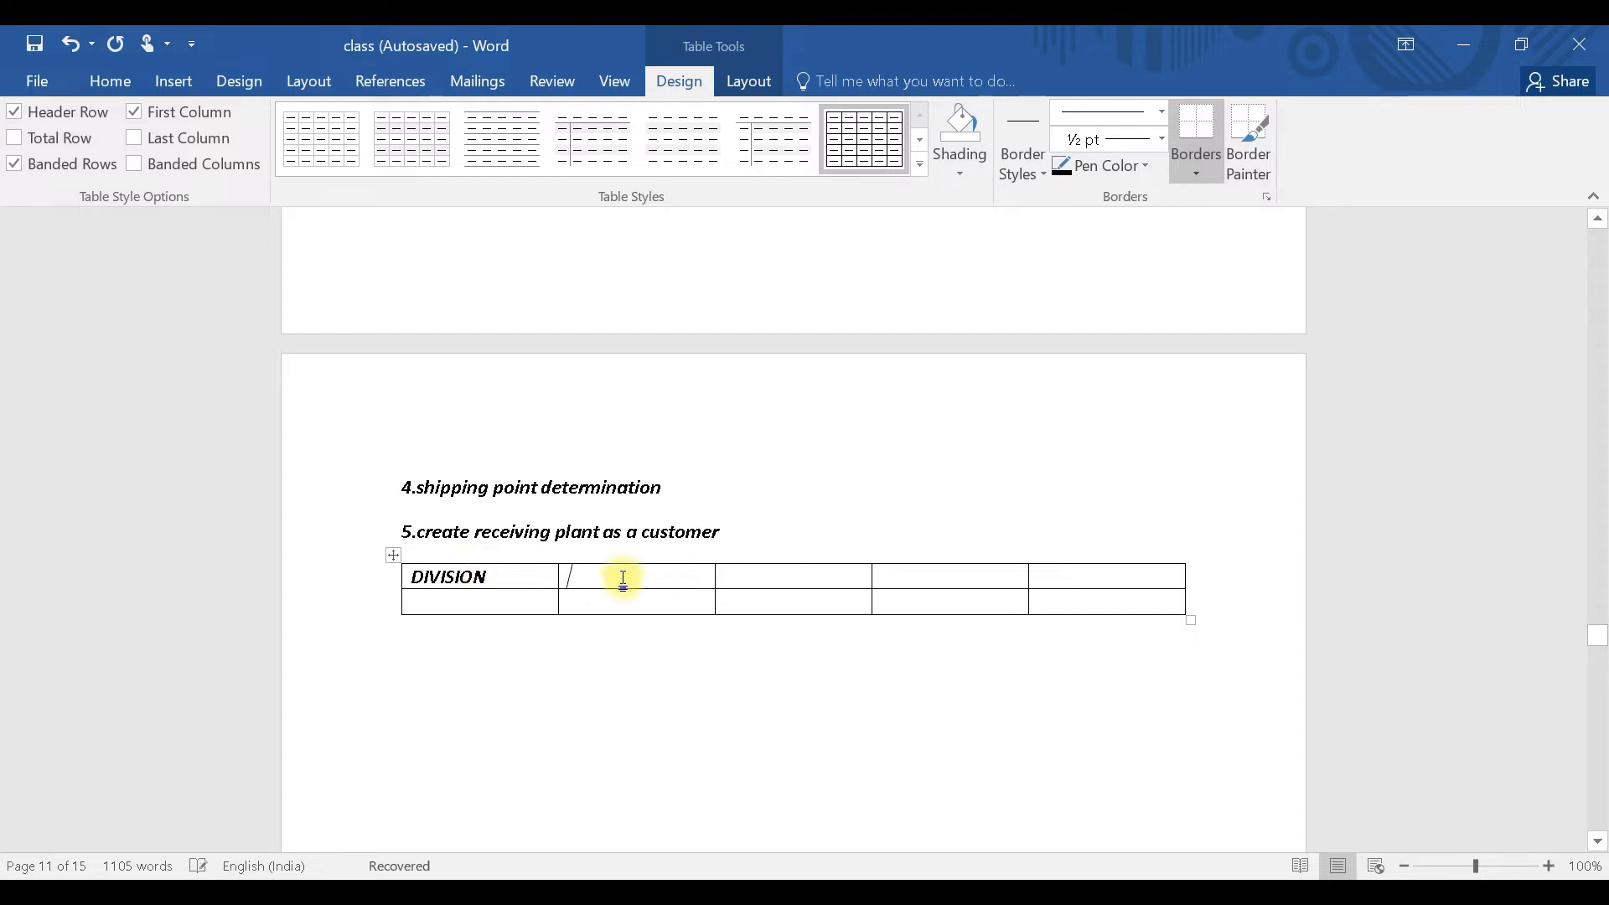
pyautogui.write('SALES ')
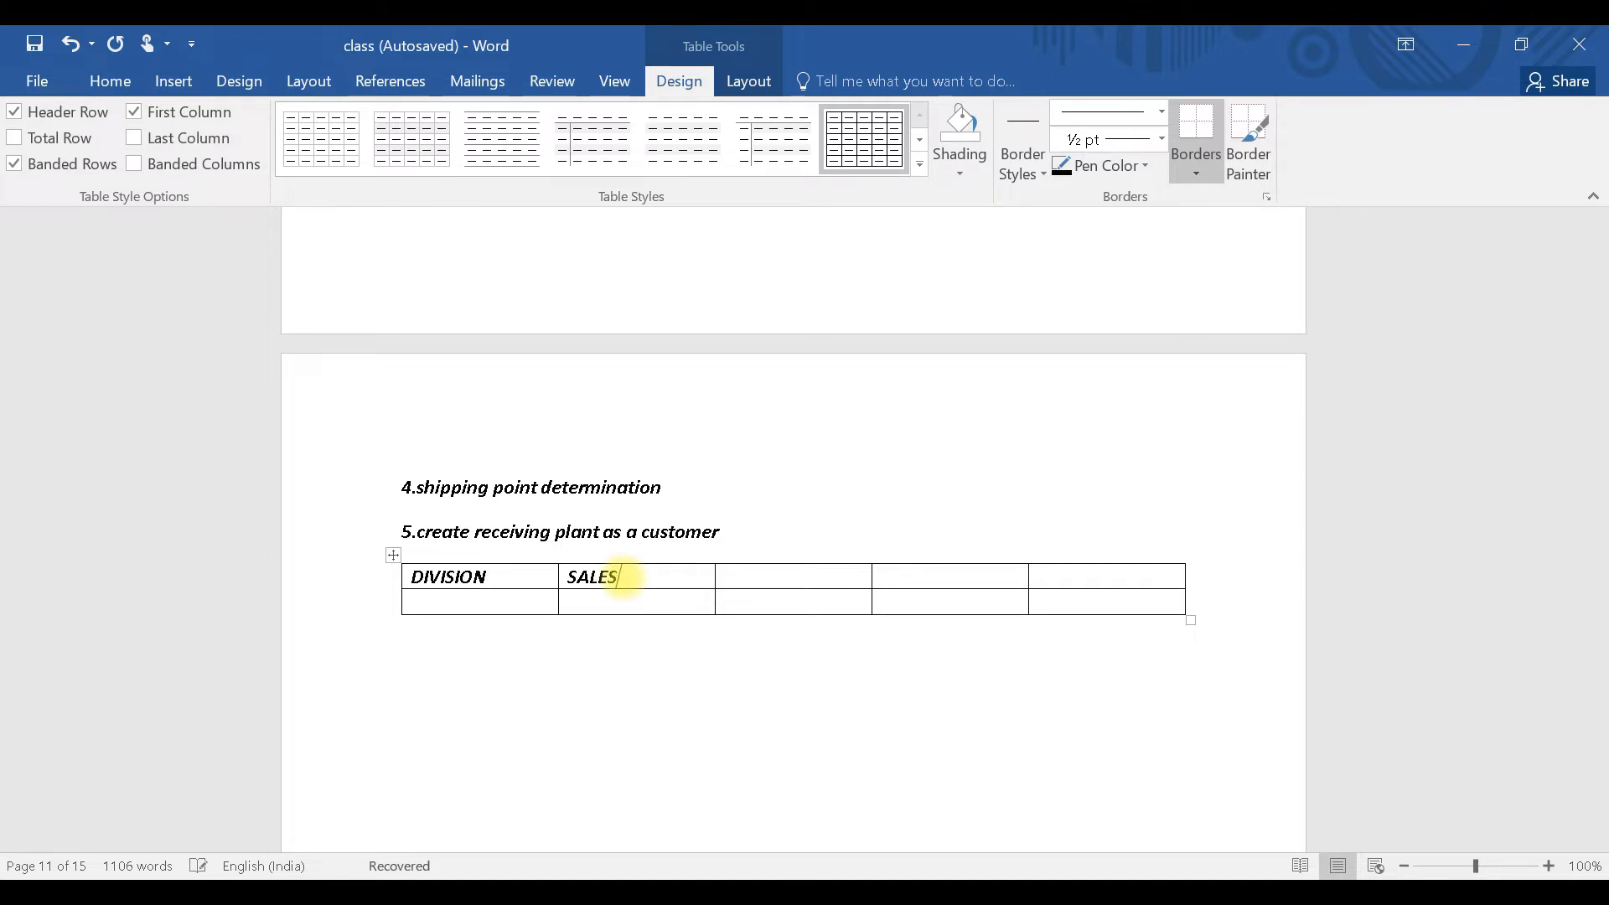
pyautogui.write('ORG')
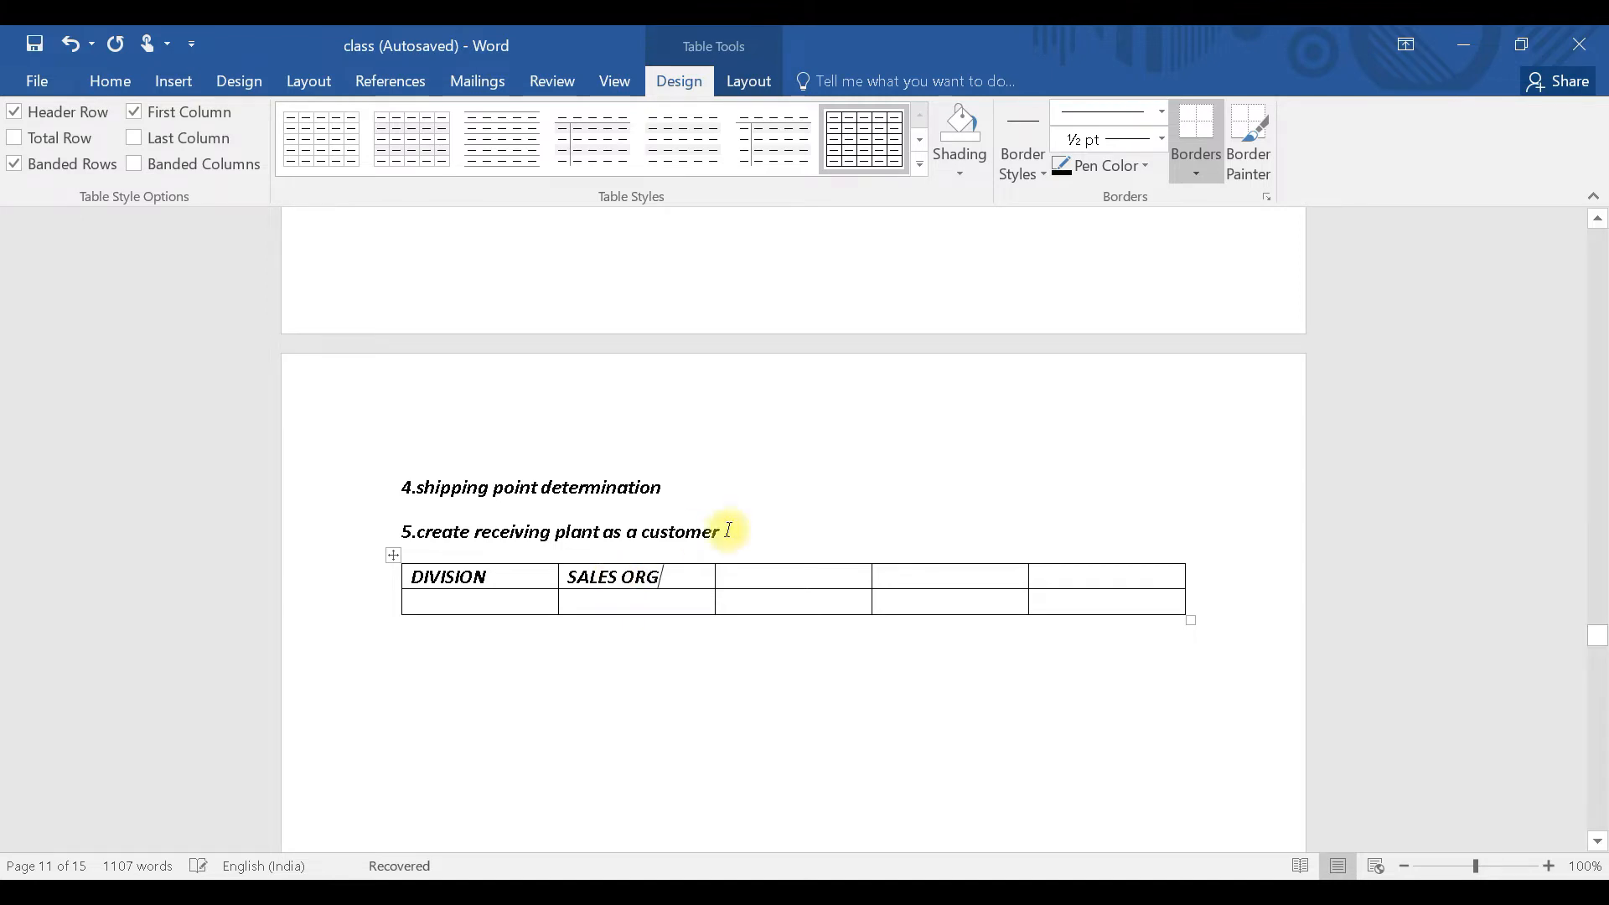
# Enter the headers DISTRIBUTION CHANNEL and SHIPPING POINT in the third and fourth columns.
pyautogui.click(768, 574)
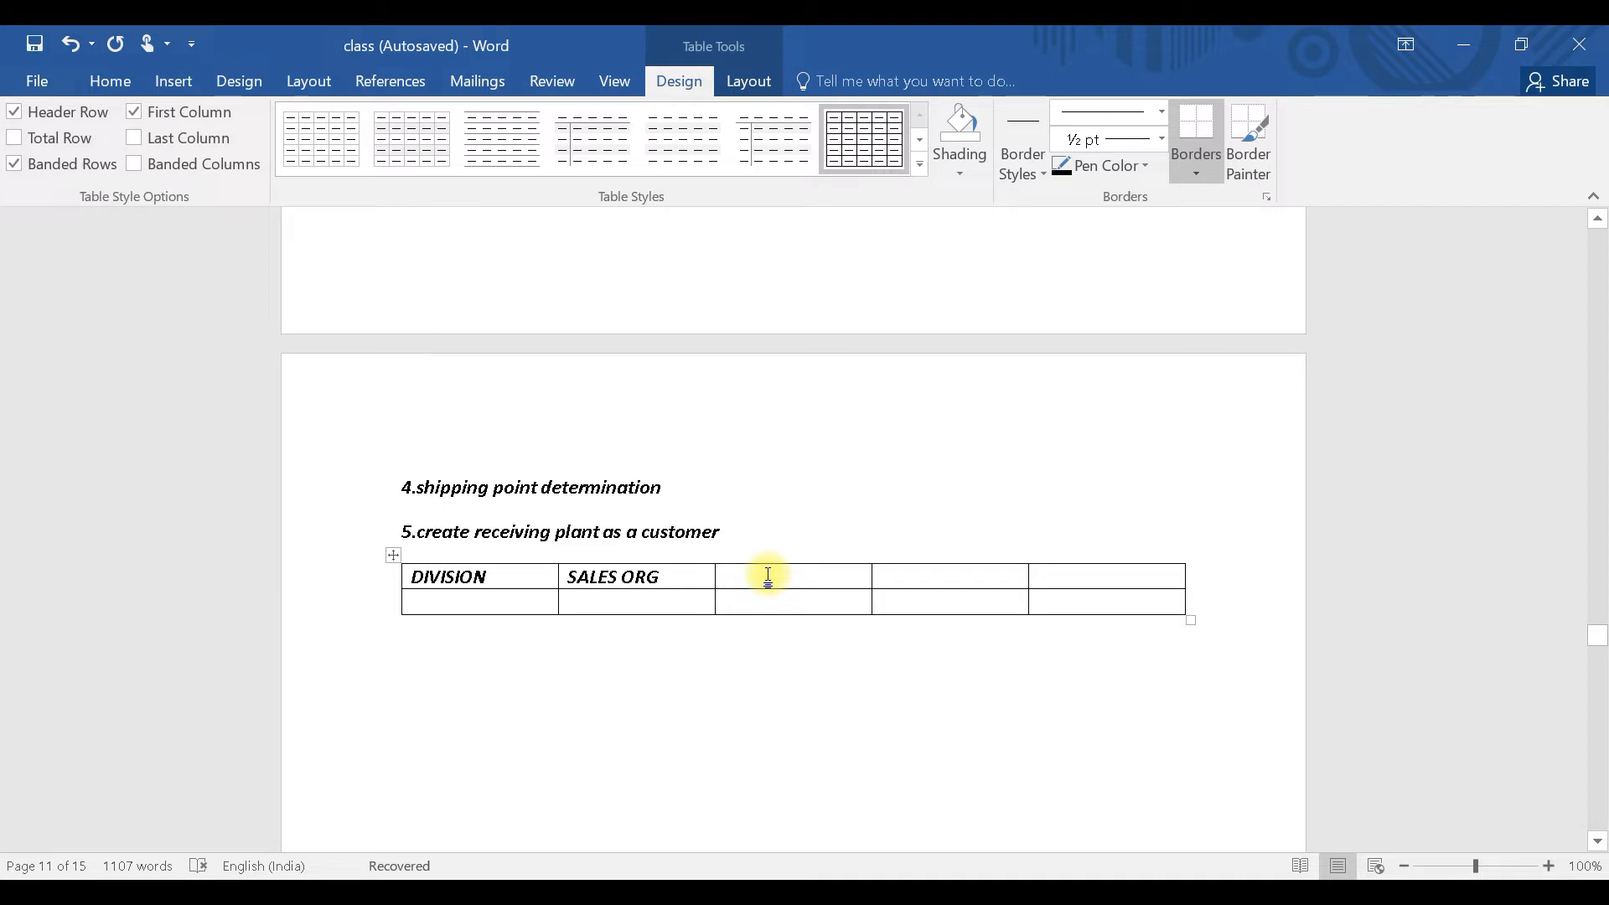
pyautogui.write('/DIS')
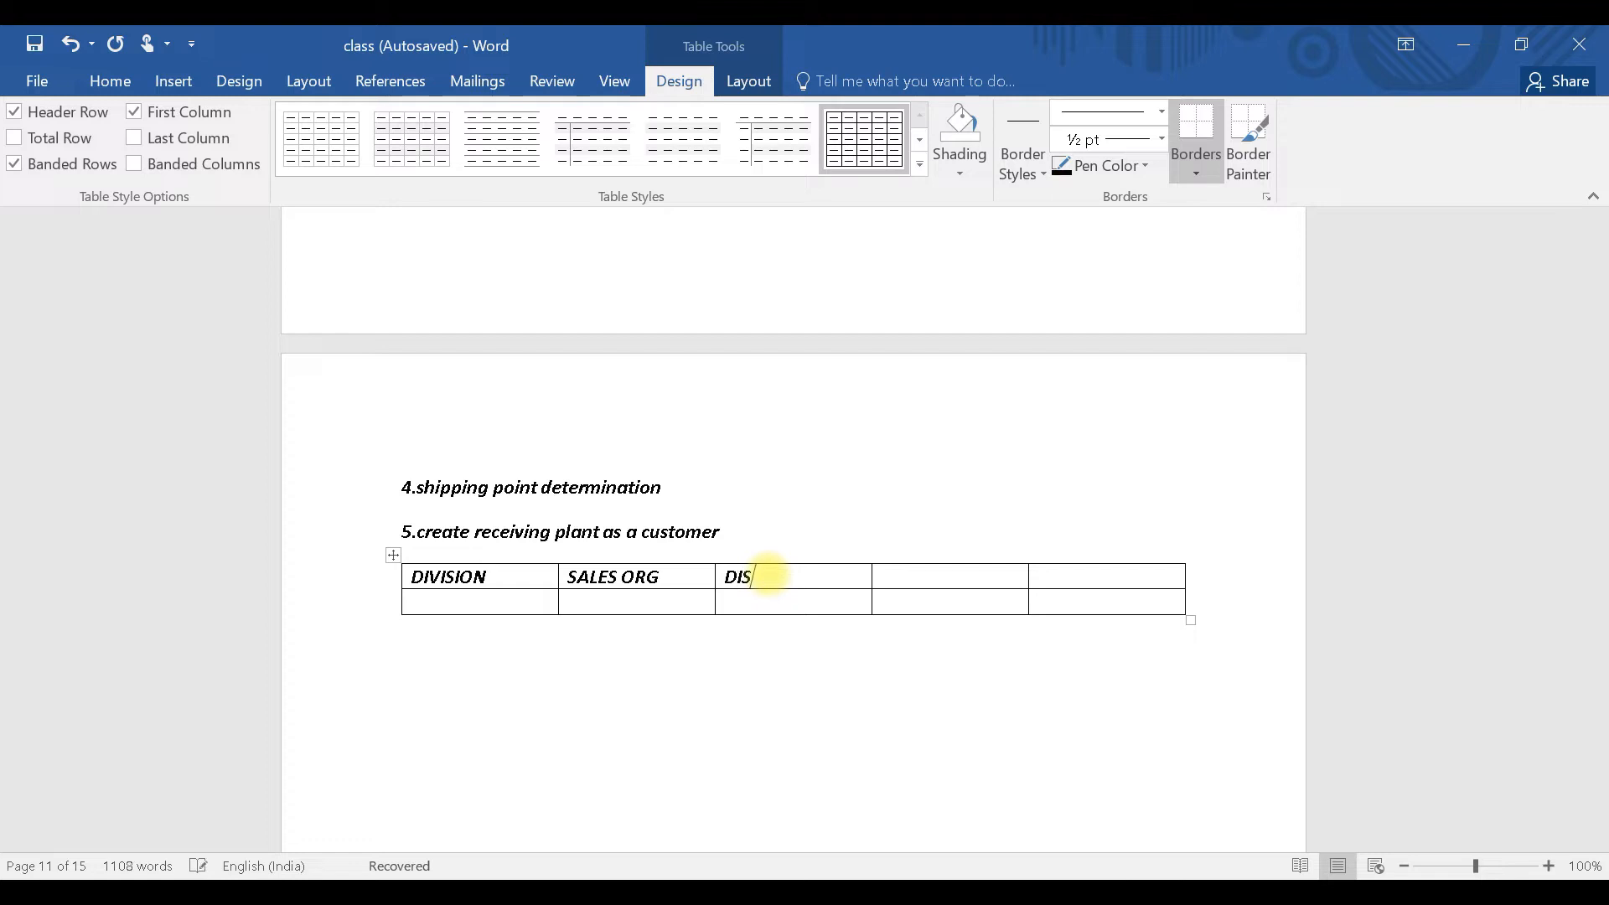
pyautogui.write('TRIBUTION CHANNEL')
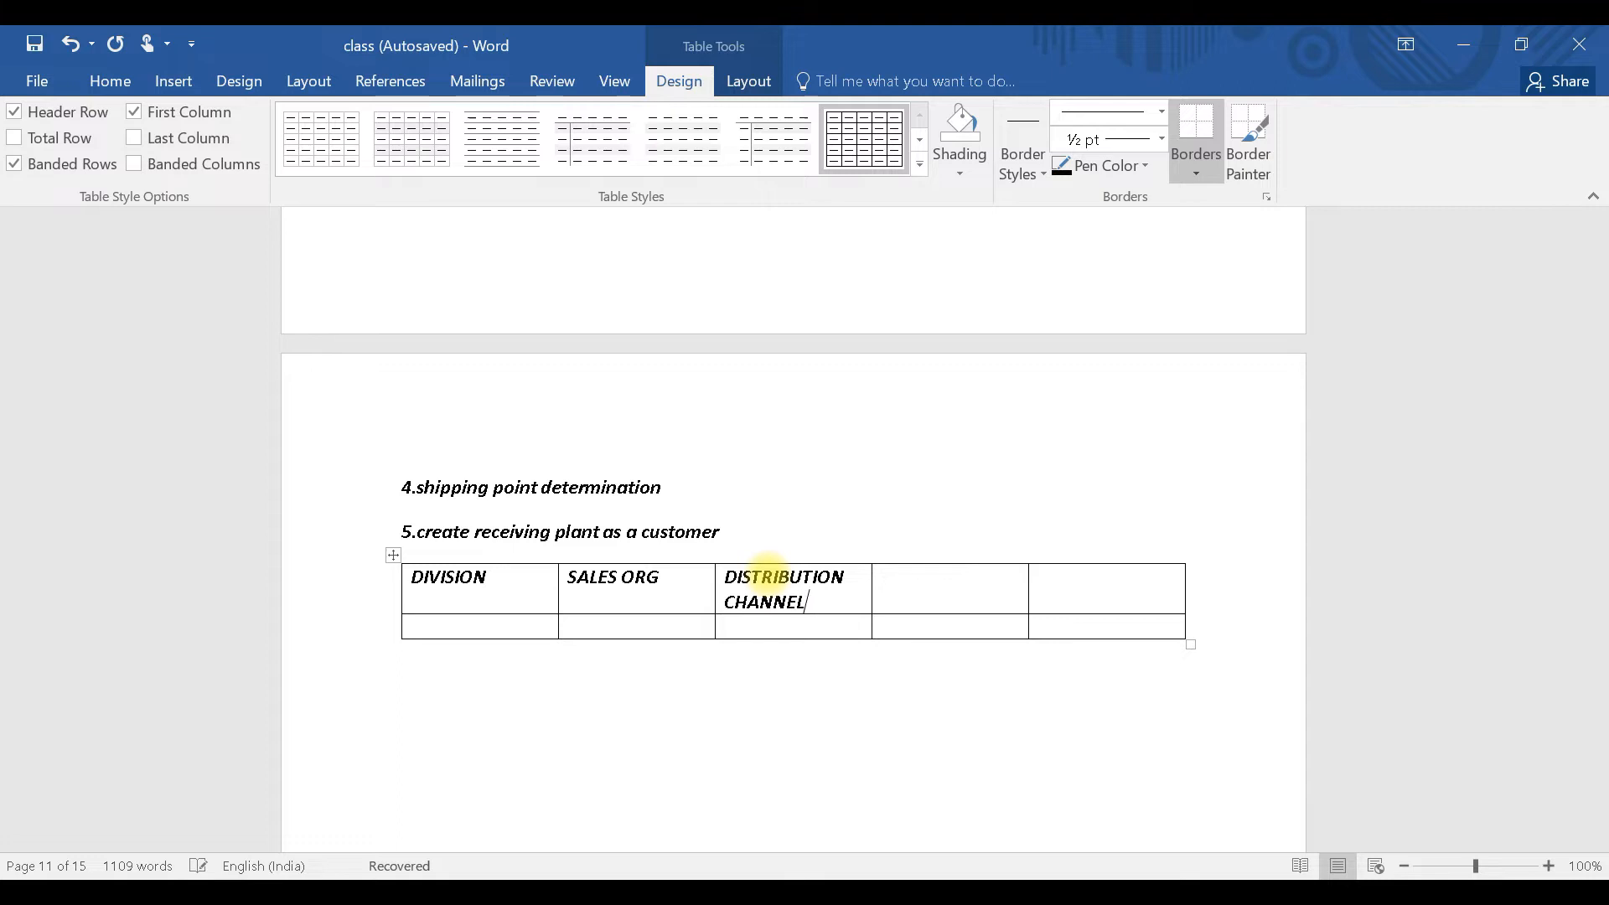
pyautogui.click(914, 595)
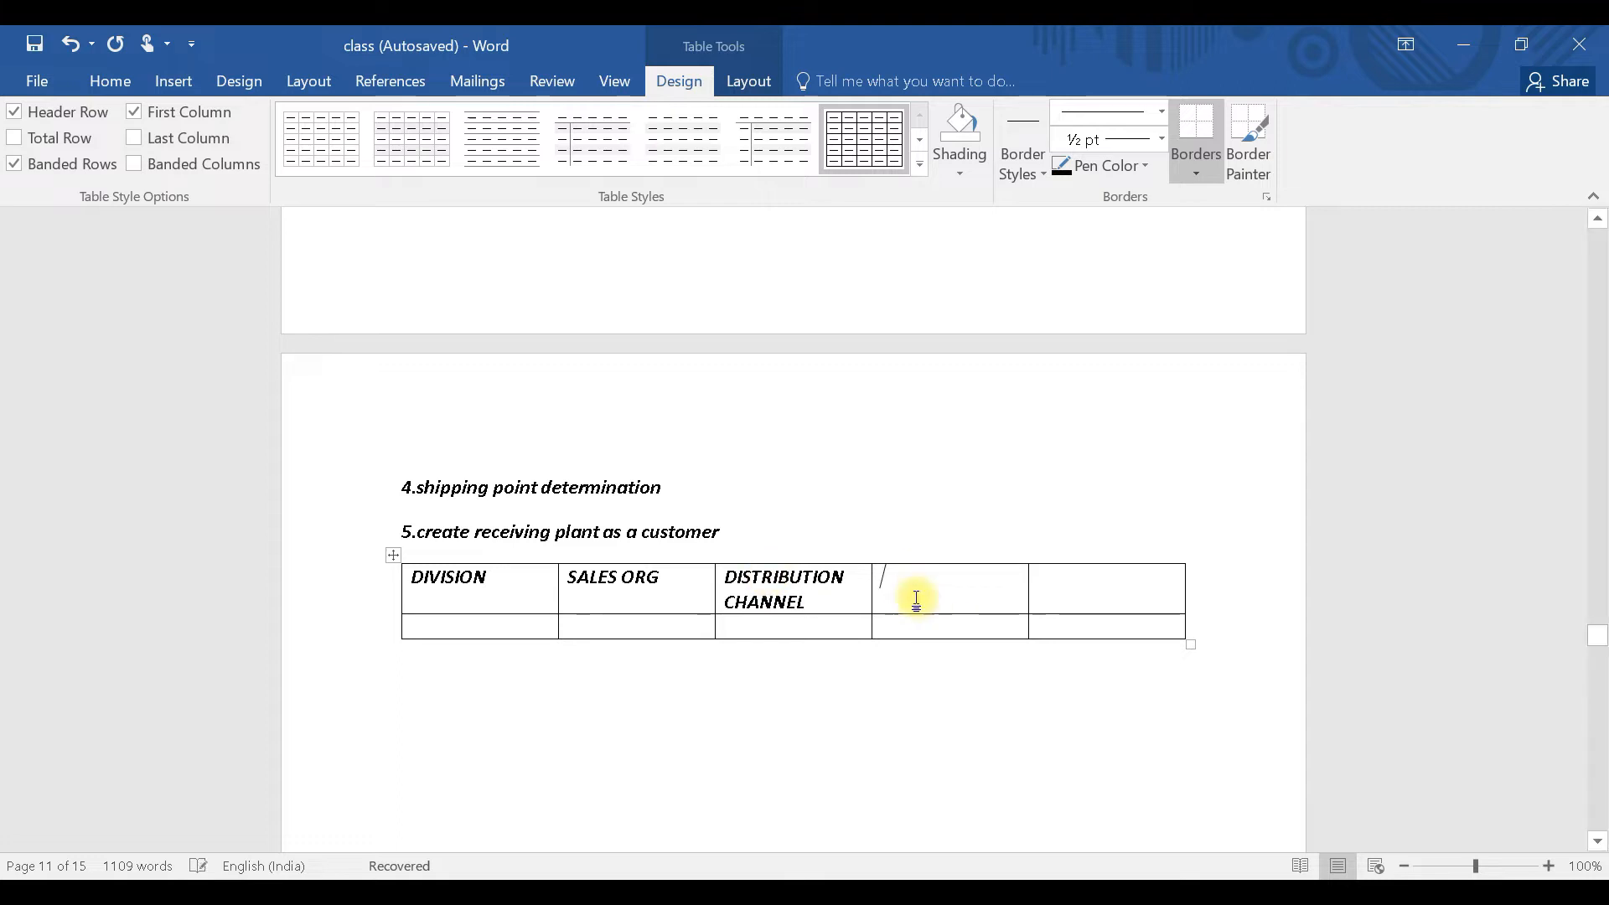
pyautogui.write('SHIPP')
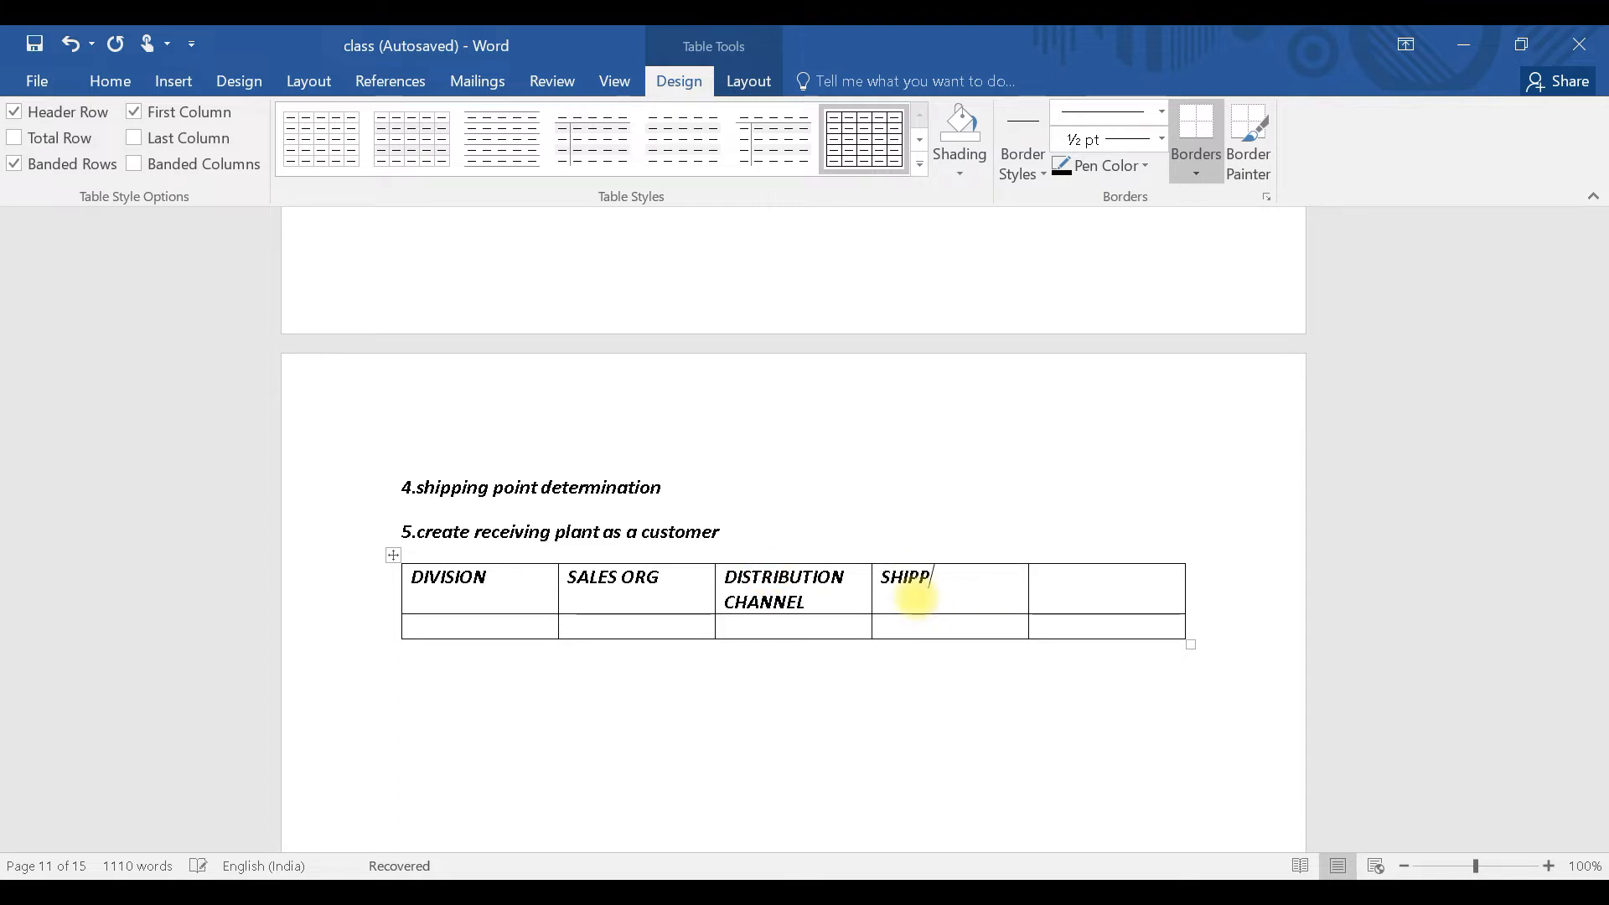
pyautogui.write('ING POINT')
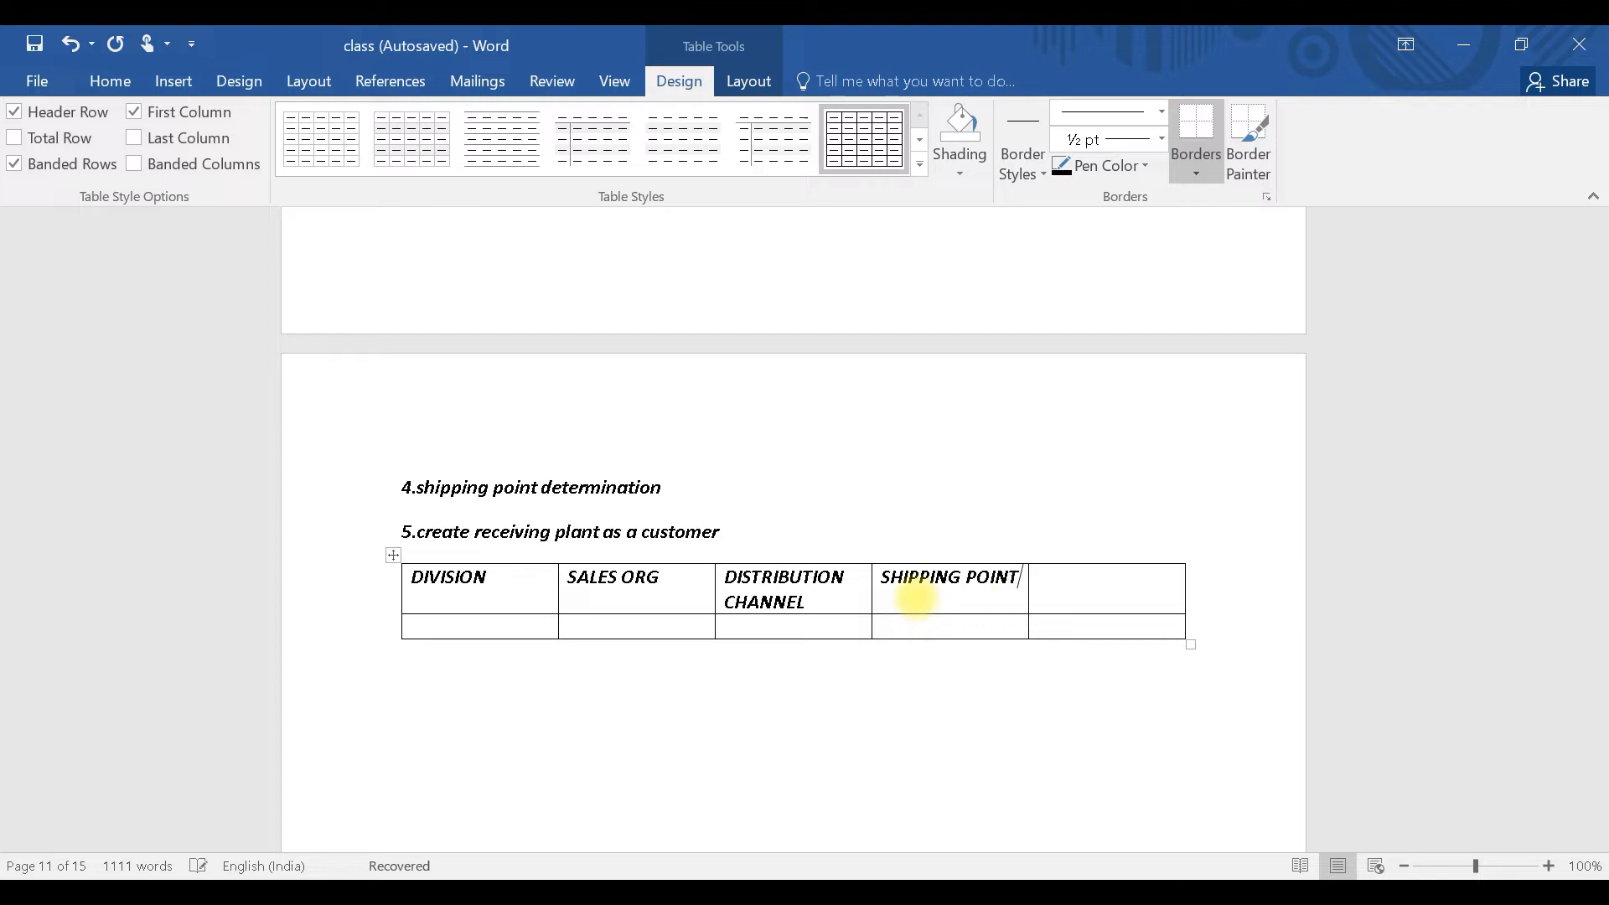
# Enter the header SUPPLYING/RECEIVING in the fifth column and move to the cell below it.
pyautogui.click(1077, 585)
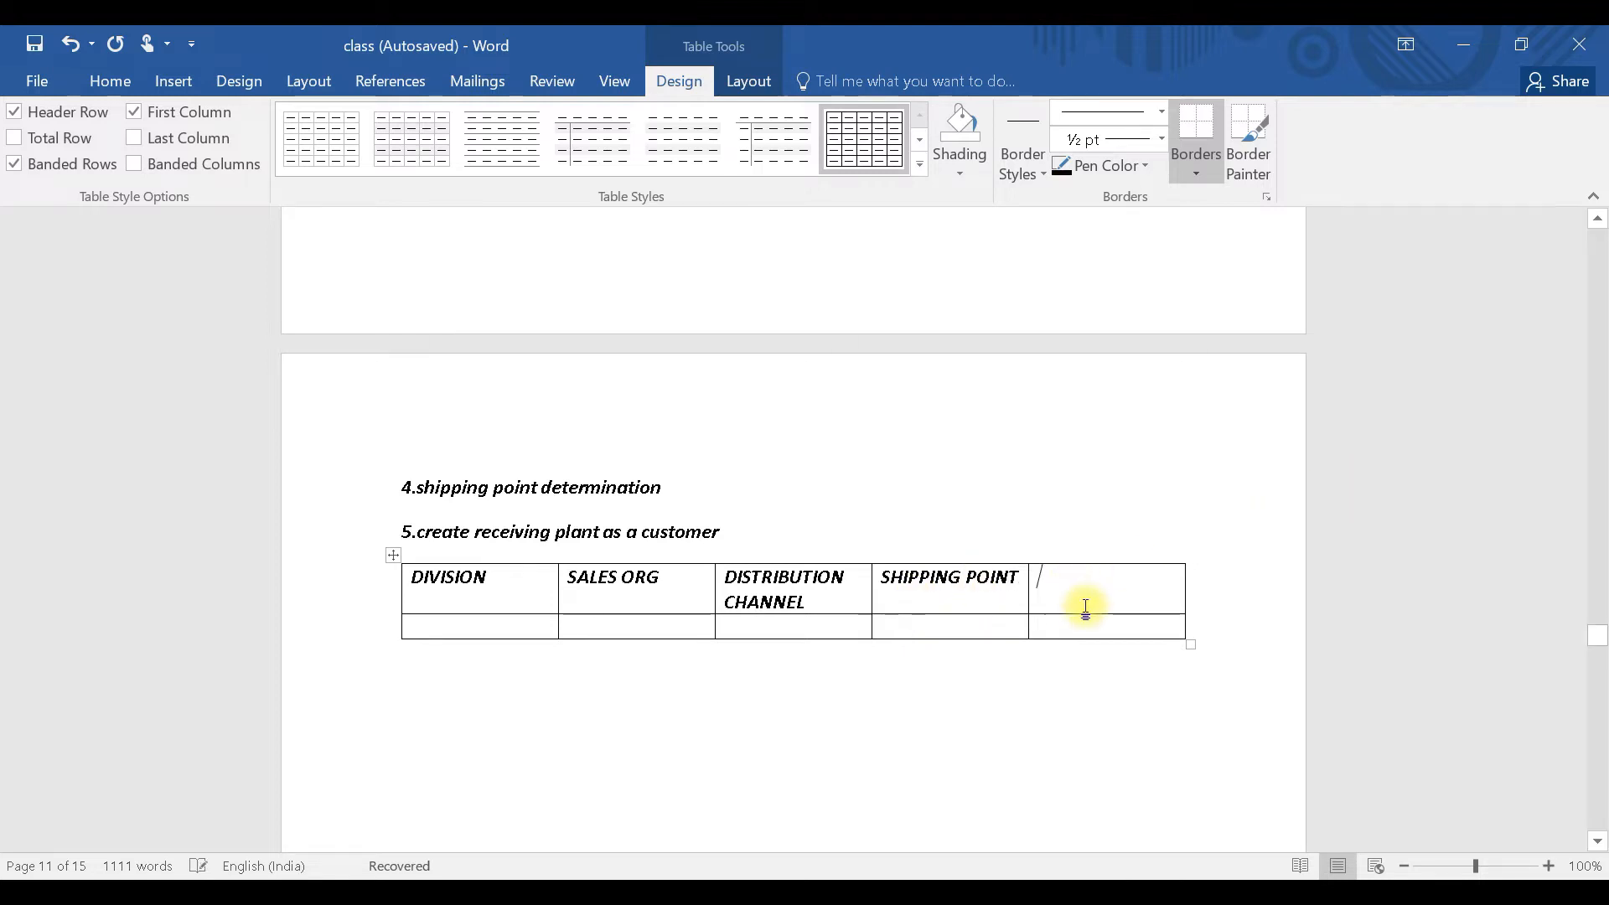
pyautogui.write('SUPPLYING')
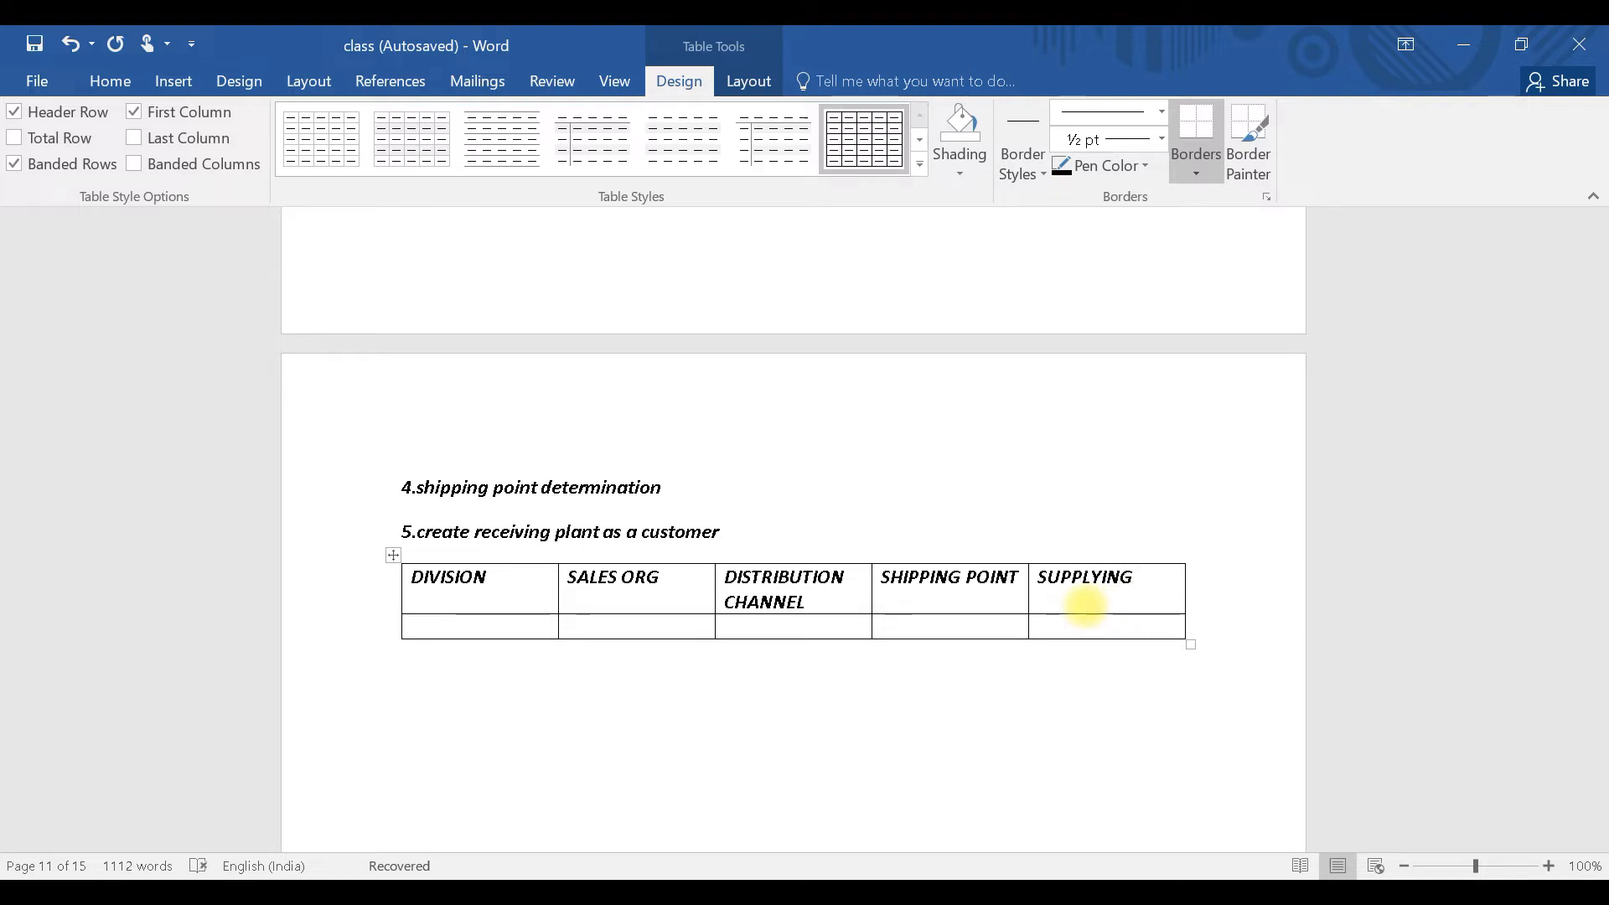
pyautogui.write('/RECEIVING')
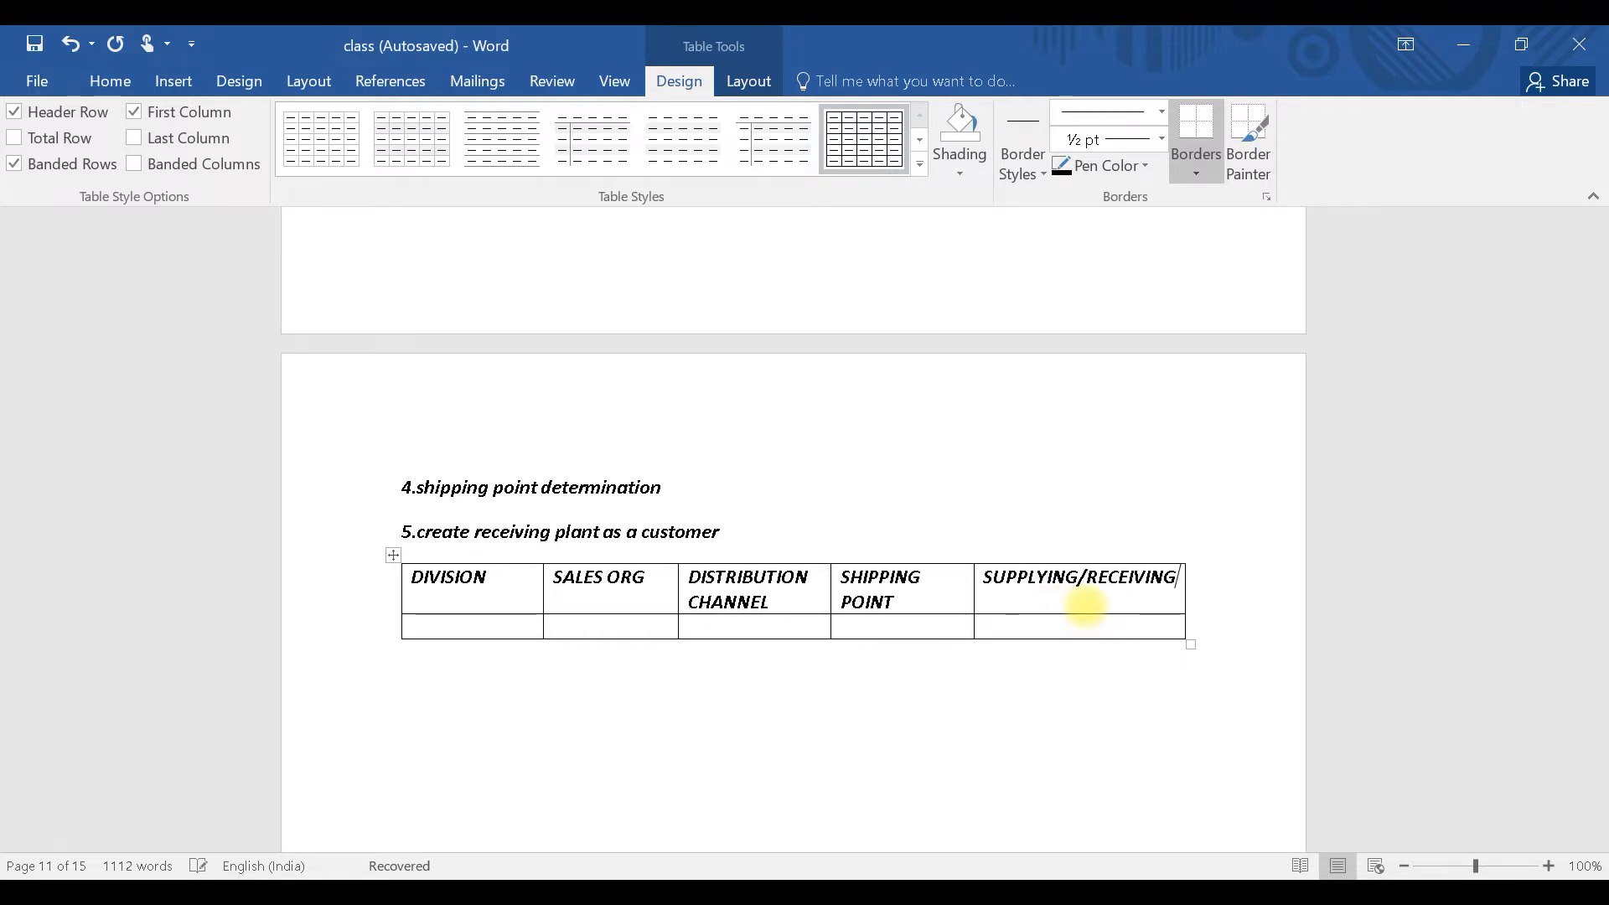
pyautogui.click(1071, 634)
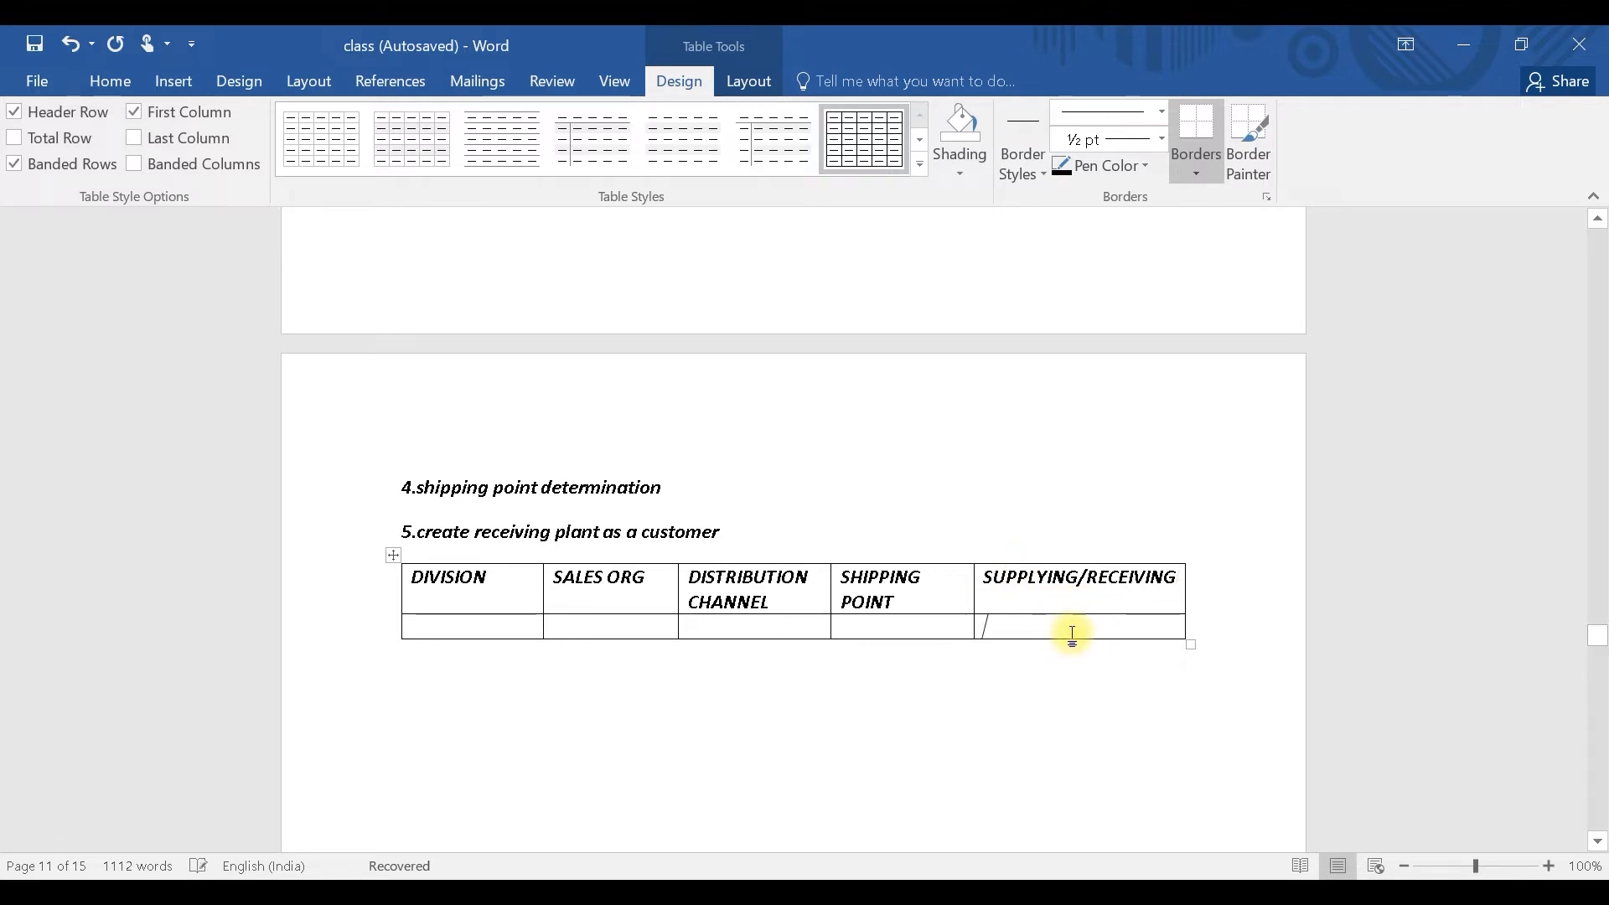
# Fill the table's second row with 1100/1000 under SUPPLYING/RECEIVING and Z1/A2/A3 under DIVISION, ending in the SALES ORG cell.
pyautogui.write('1100/1000')
pyautogui.click(517, 630)
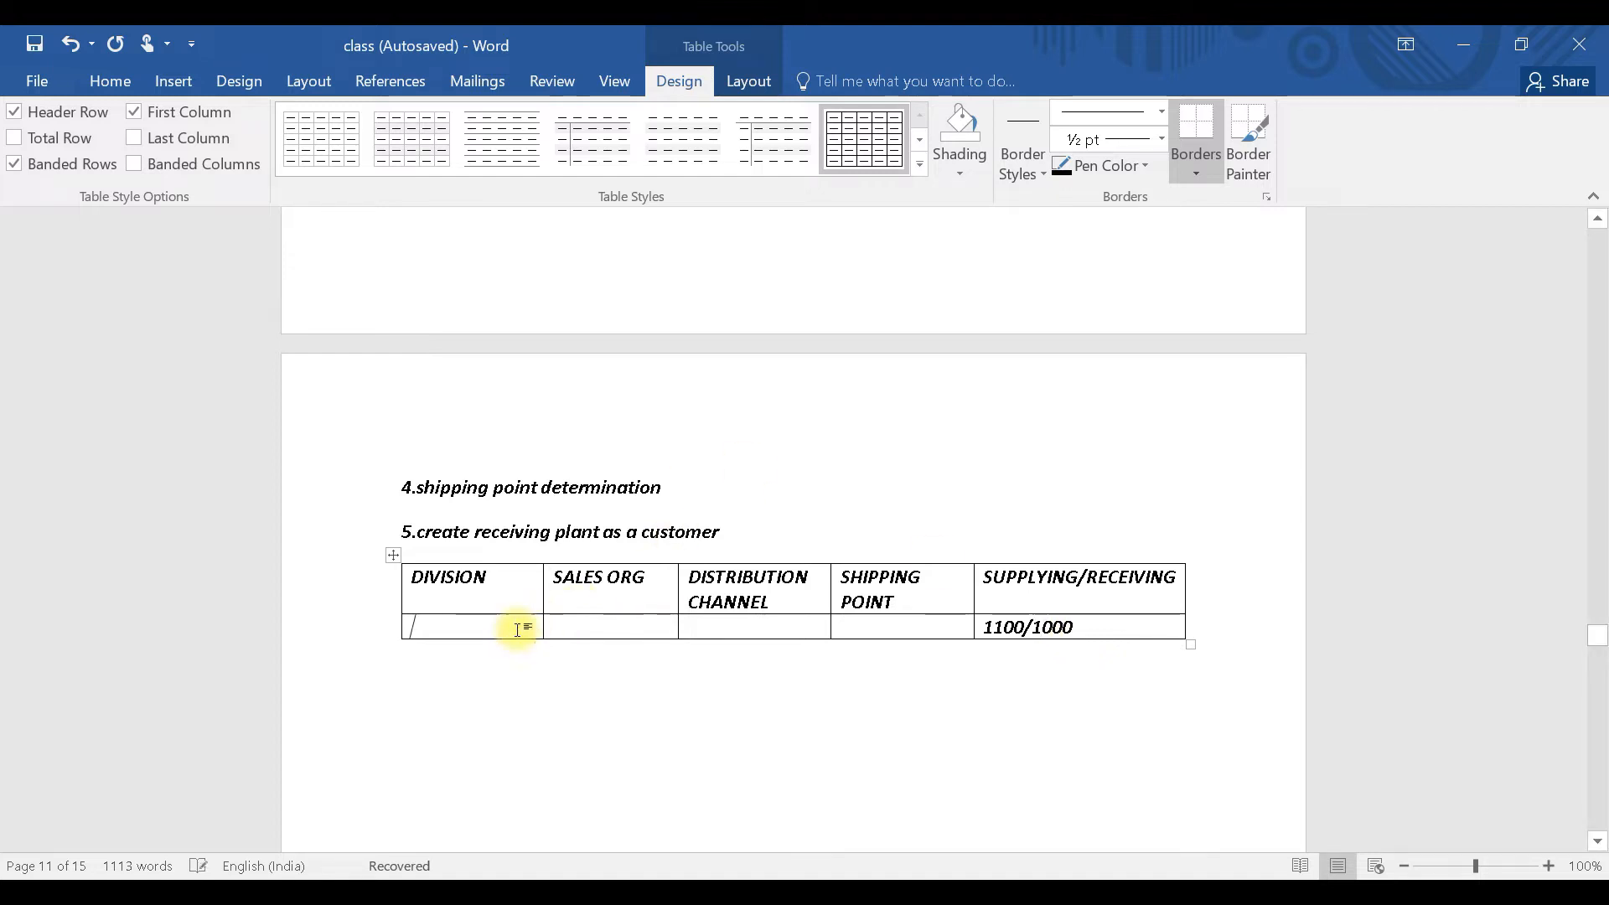
pyautogui.write('Z1/')
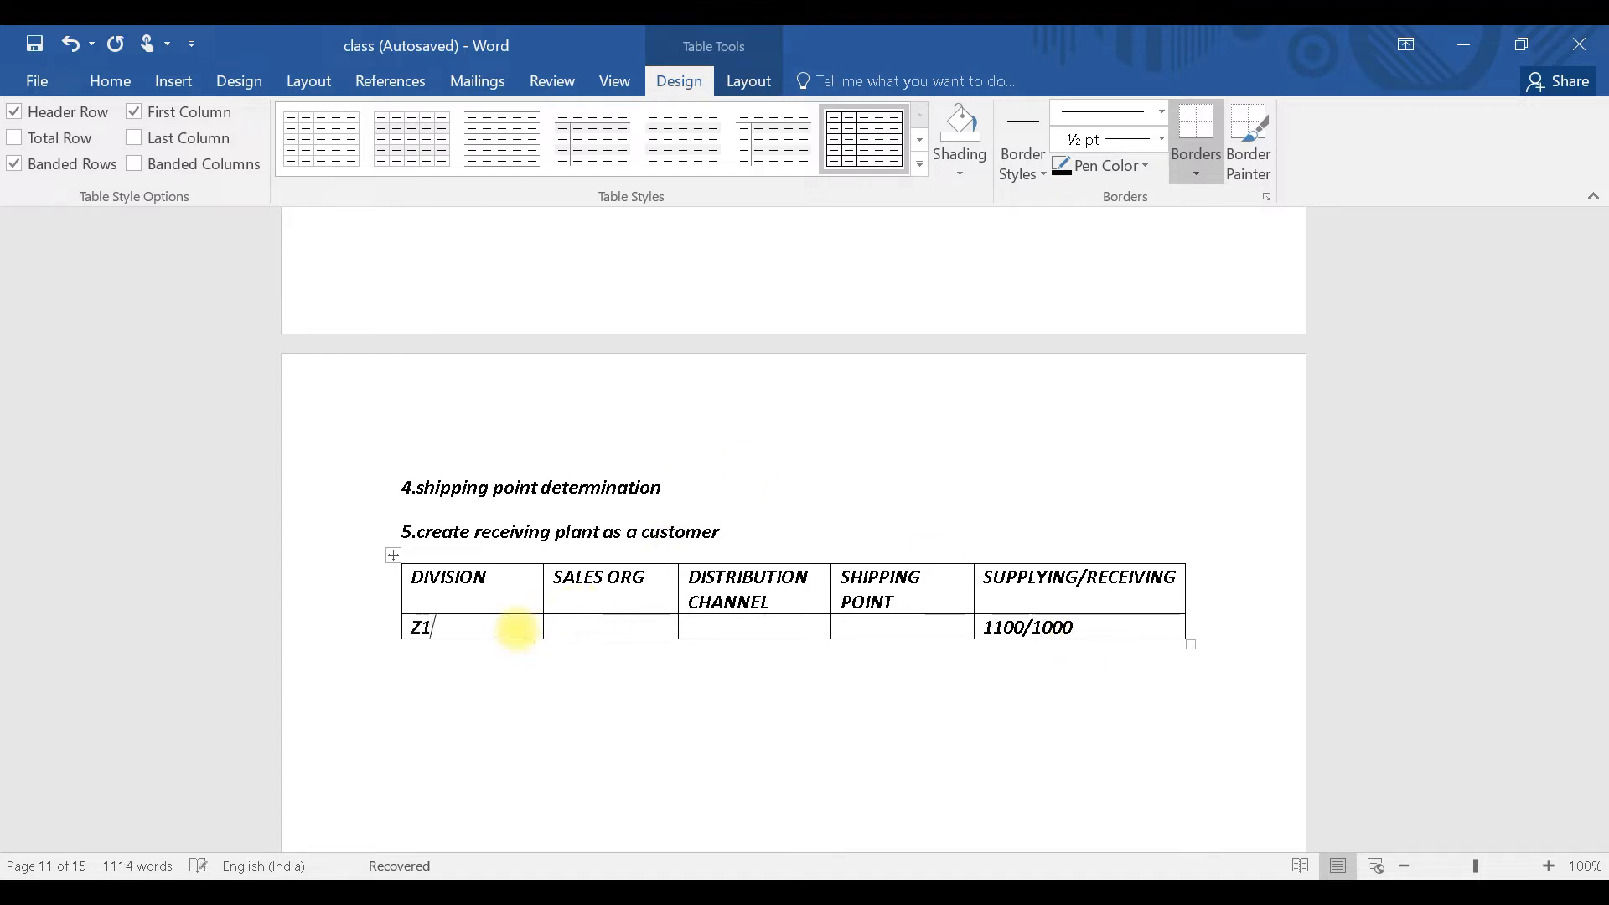
pyautogui.write('2/A3')
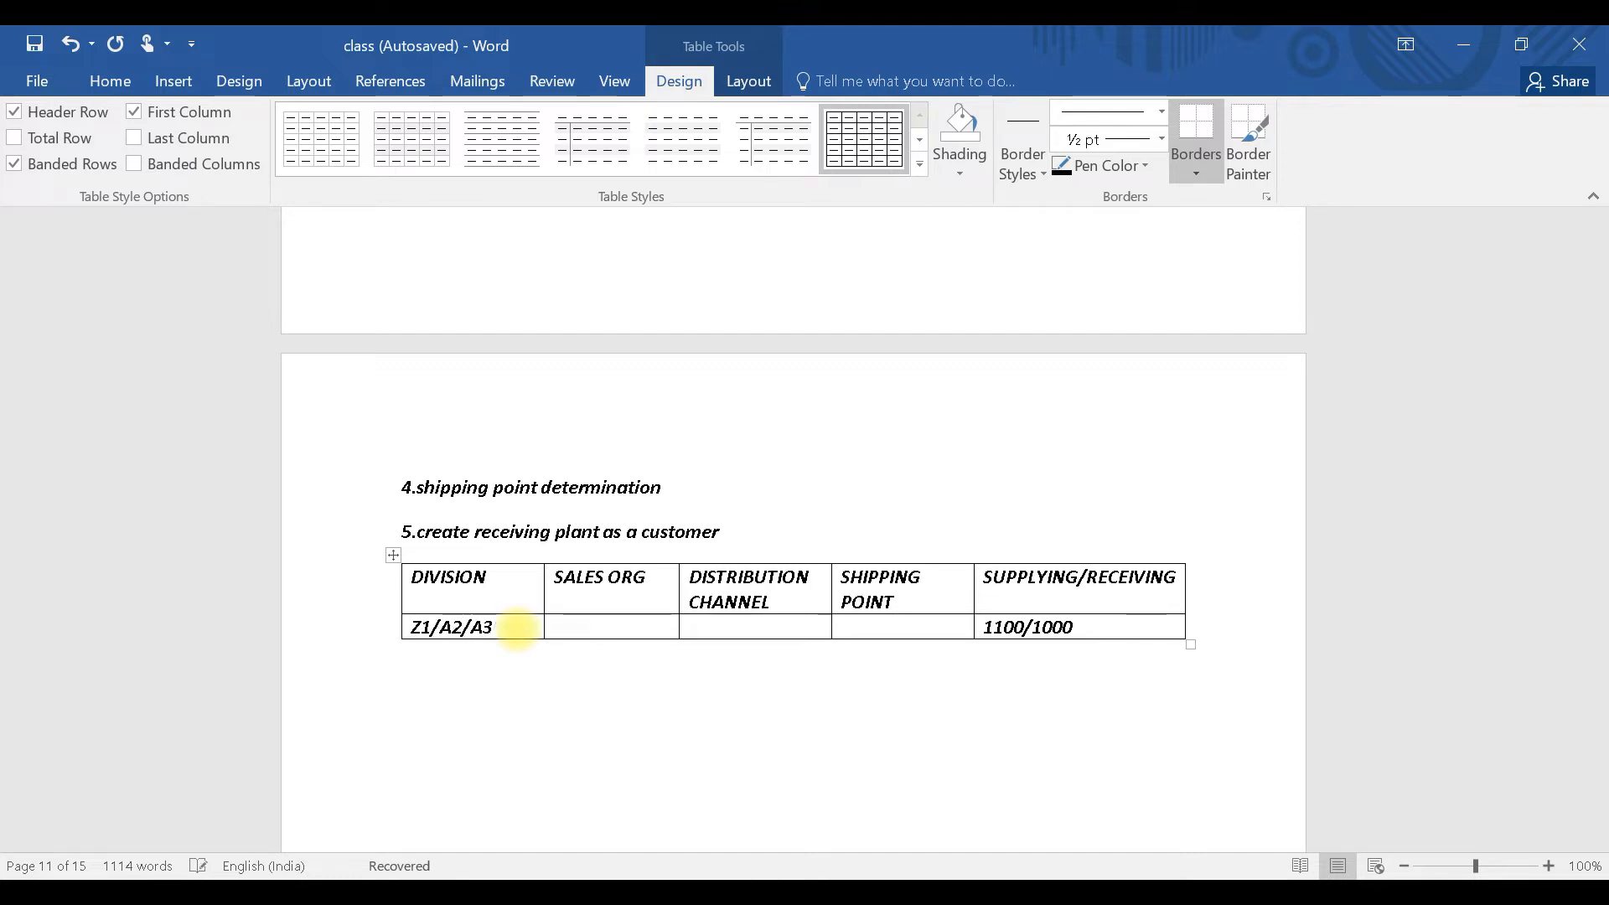
pyautogui.click(624, 628)
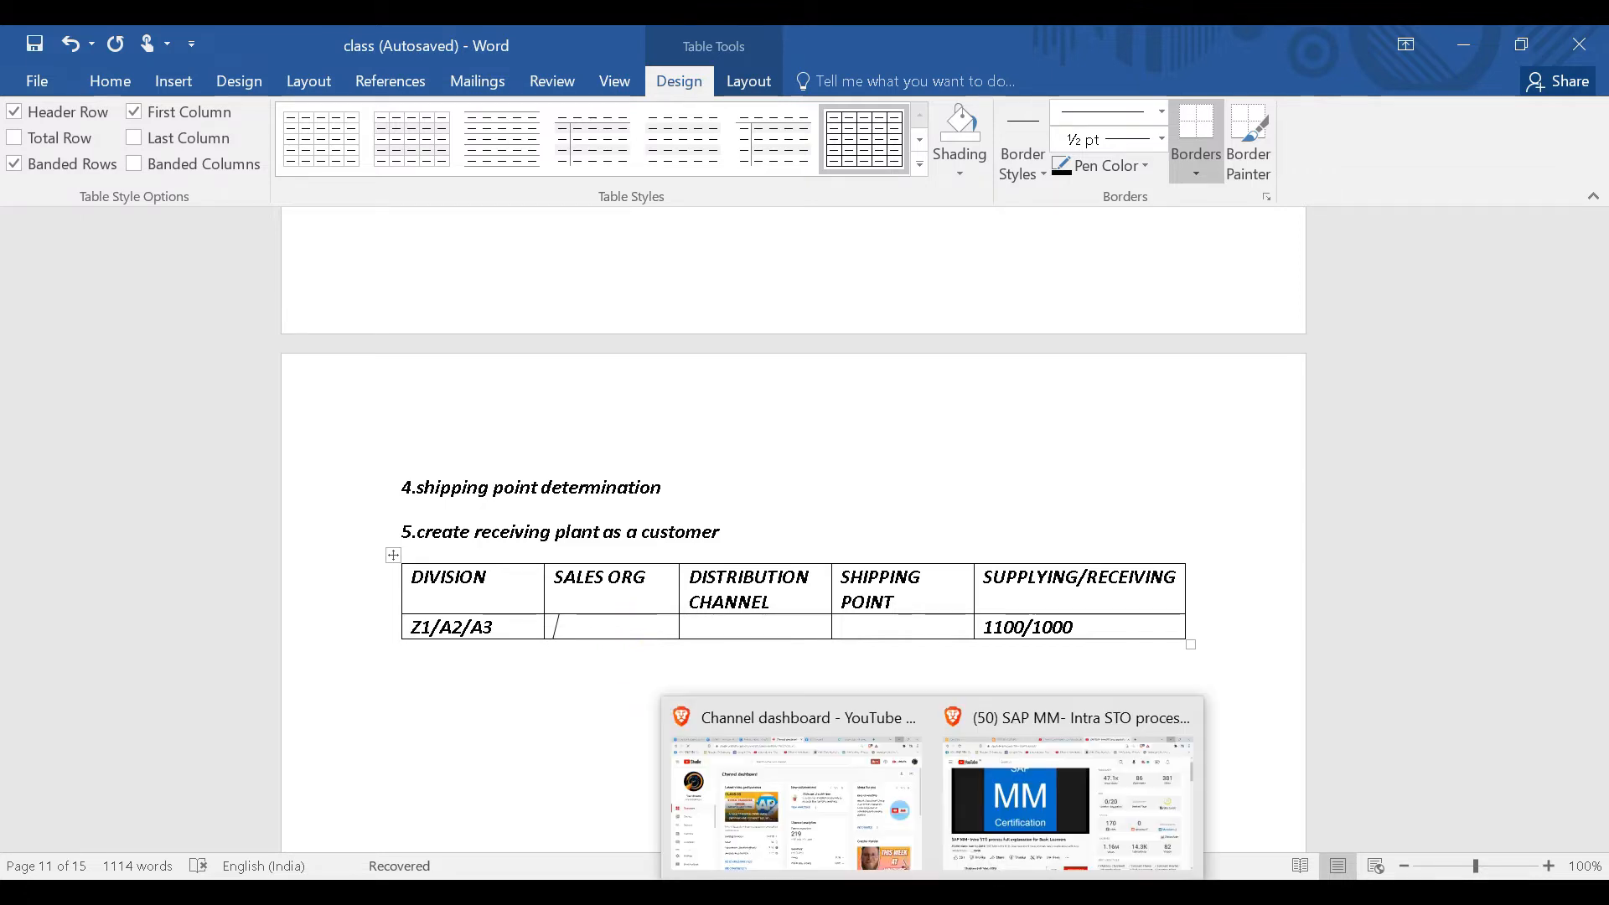
# Switch to SAP, save the new divisions to the customizing request "new configuration tata", and leave the division overview.
pyautogui.click(937, 794)
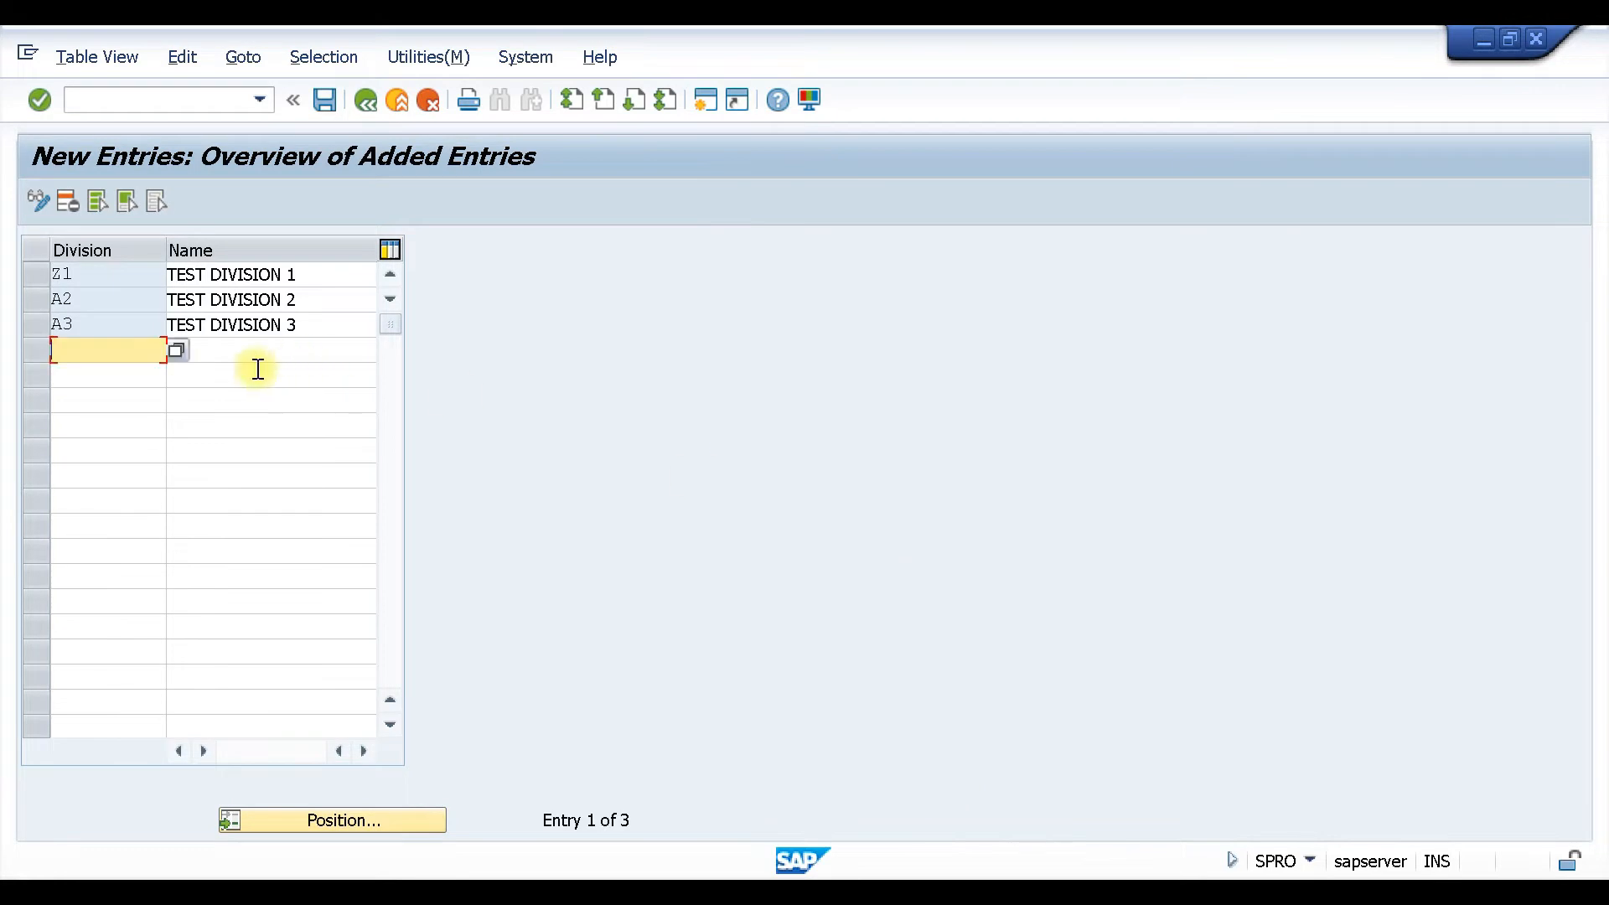
pyautogui.click(334, 102)
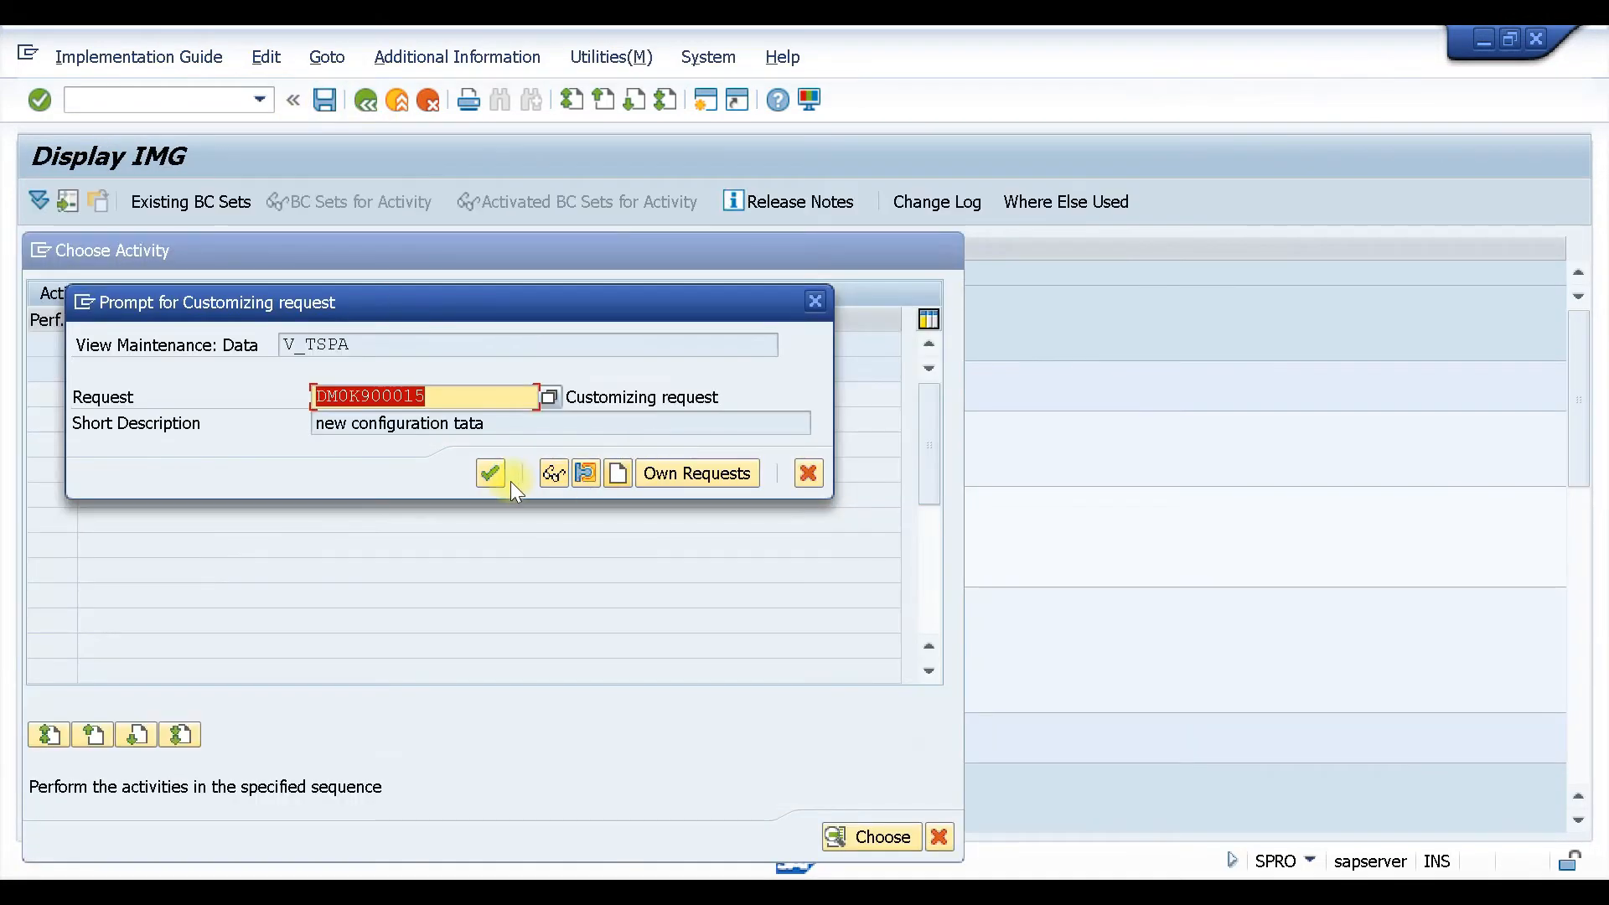
pyautogui.click(494, 479)
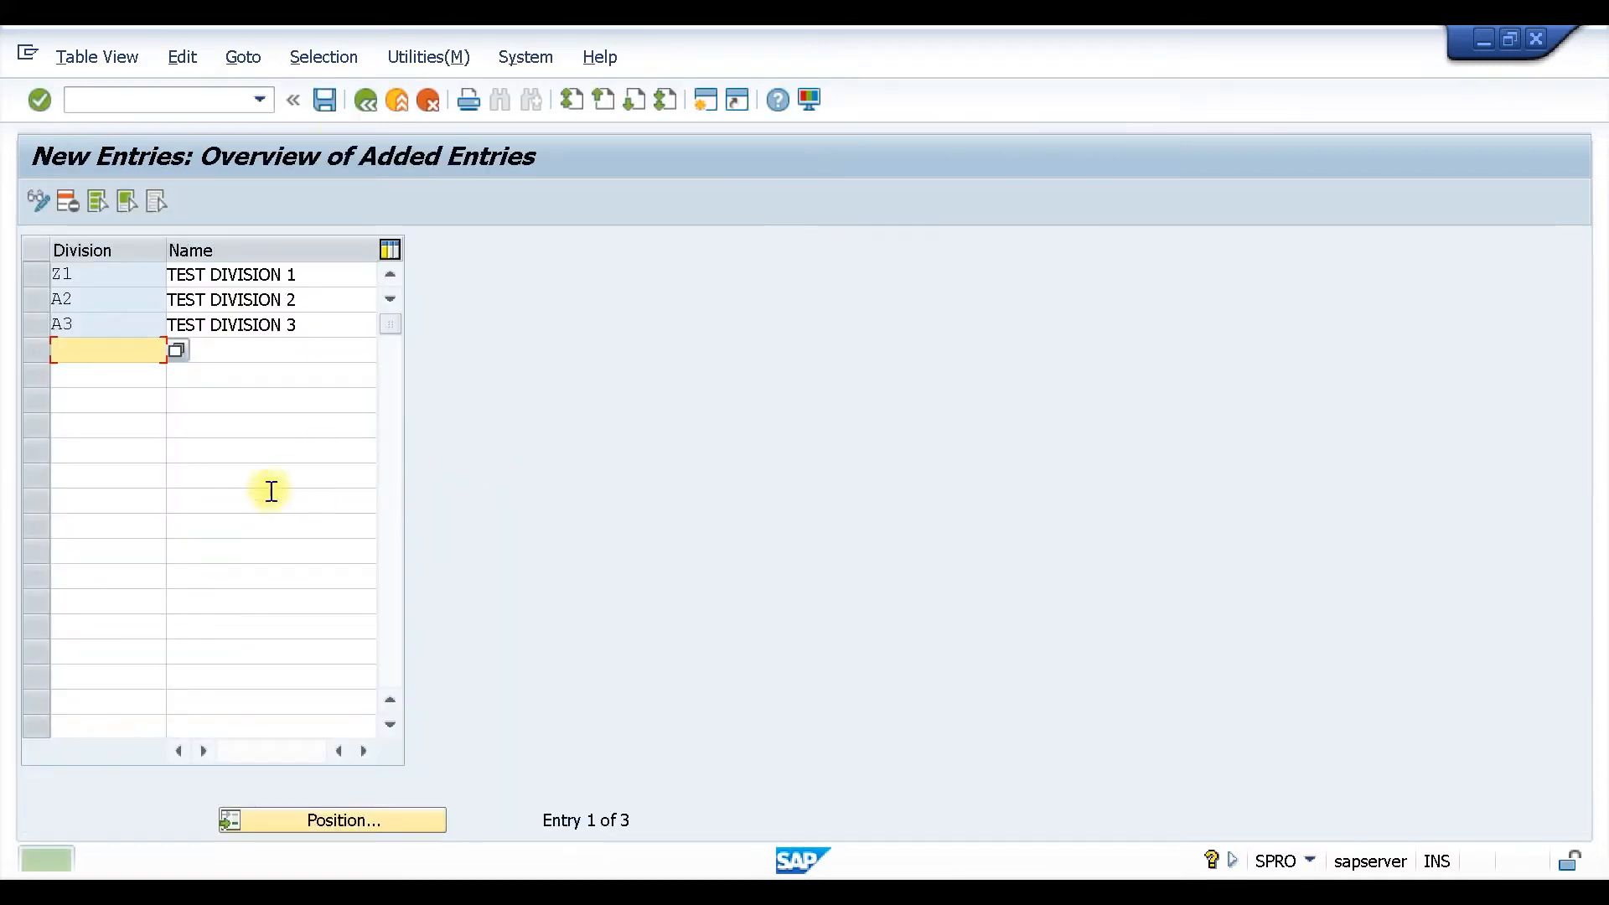
pyautogui.click(366, 101)
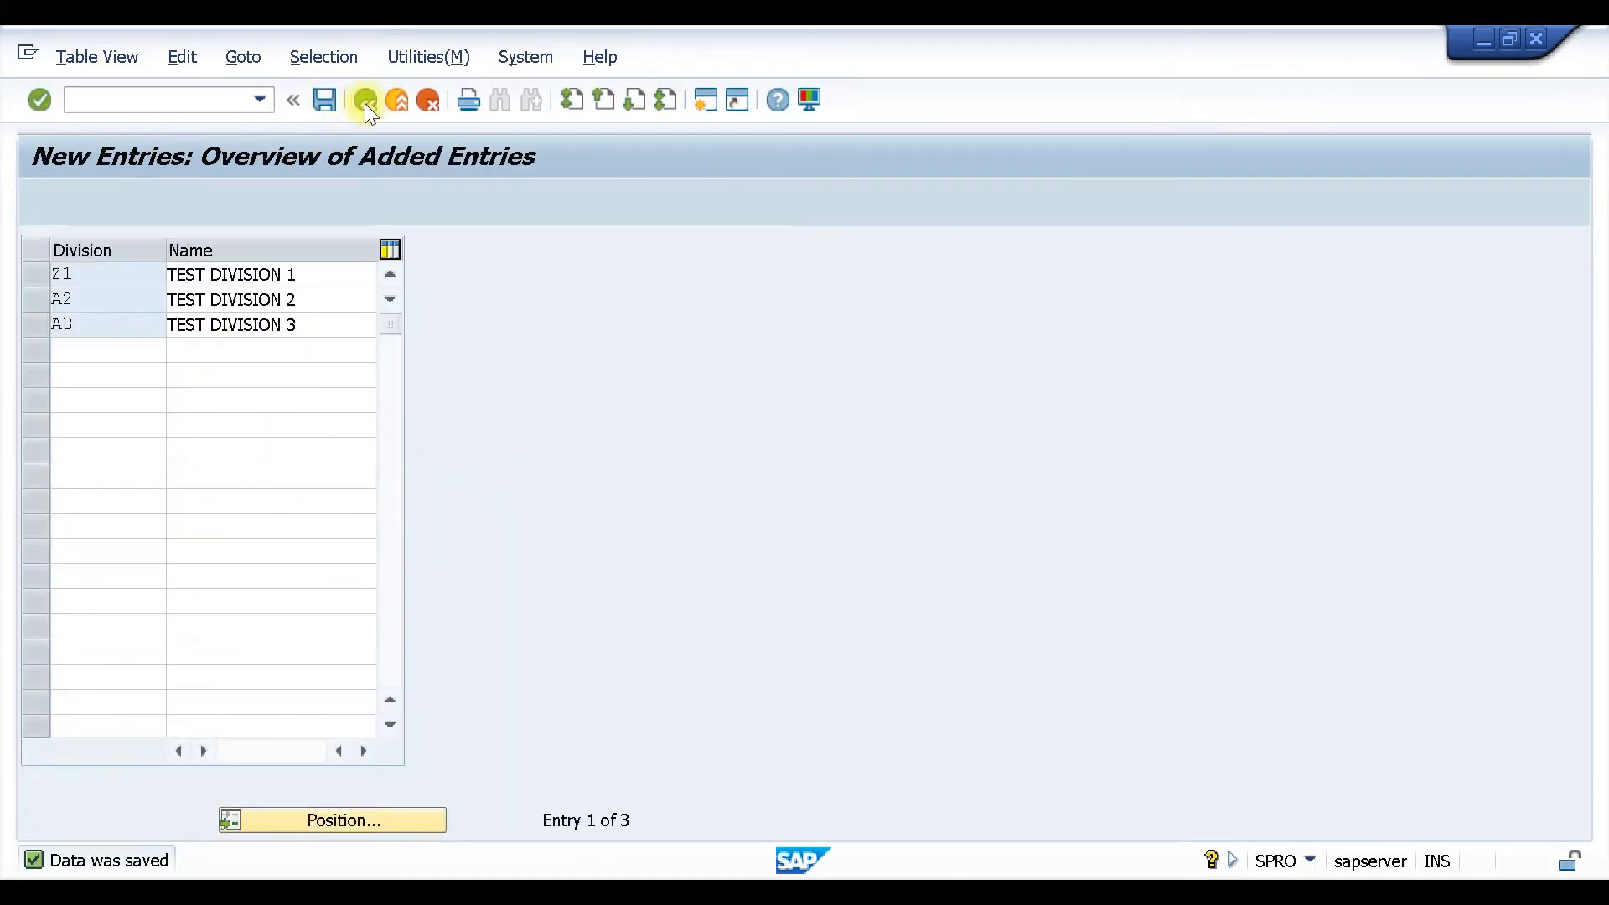
pyautogui.click(365, 101)
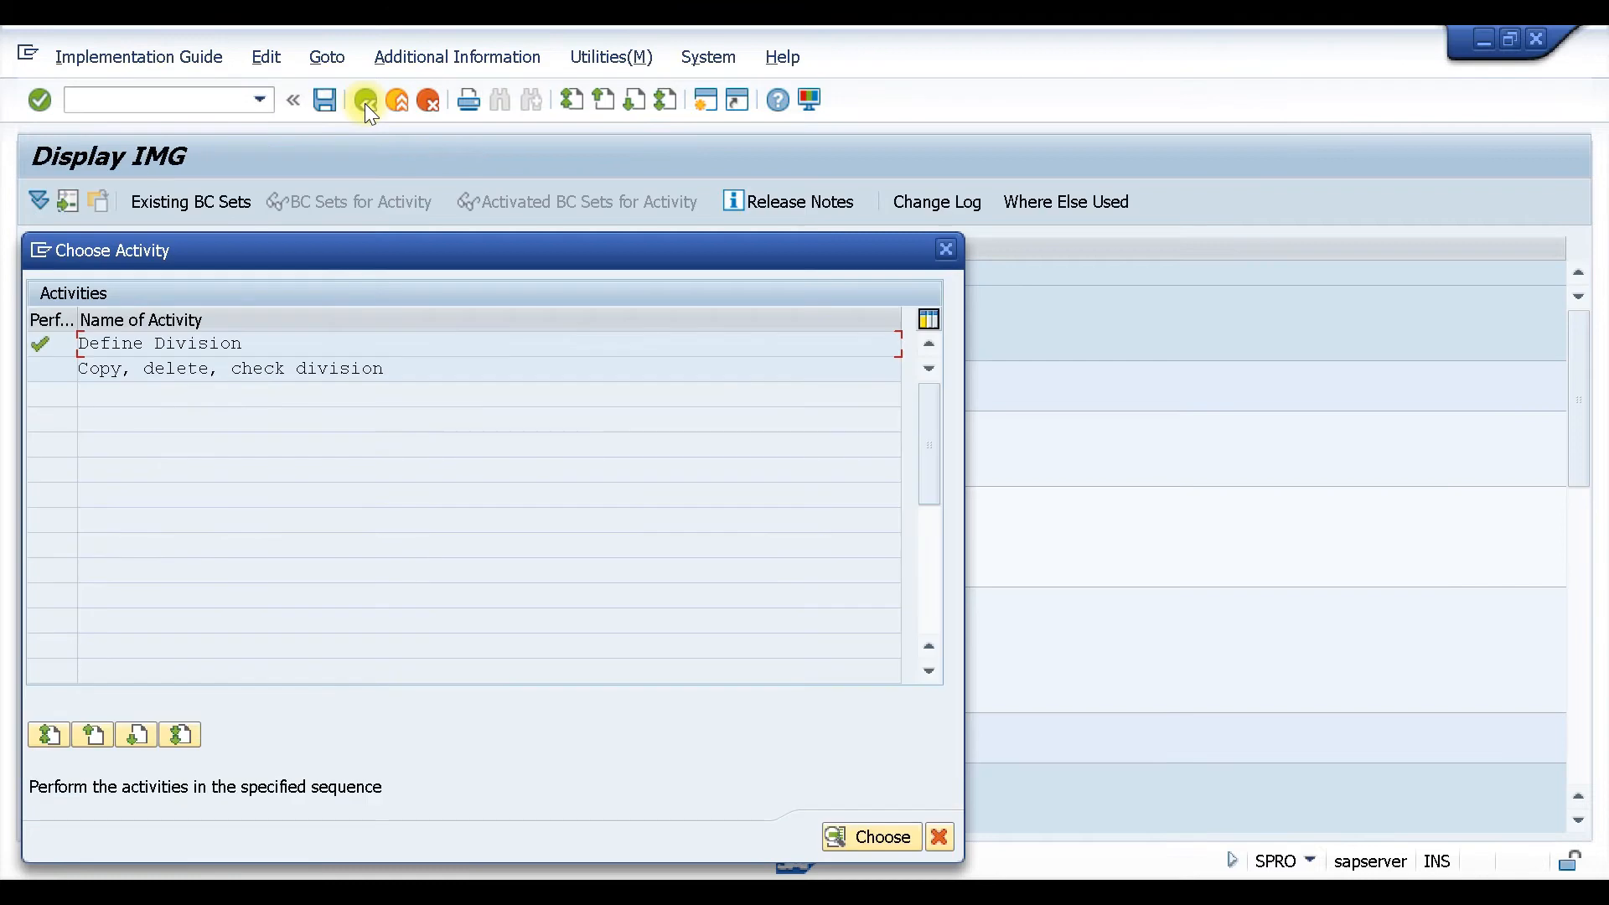
# Close the division activities and open the sales organization definition under Sales and Distribution in the enterprise structure.
pyautogui.click(945, 250)
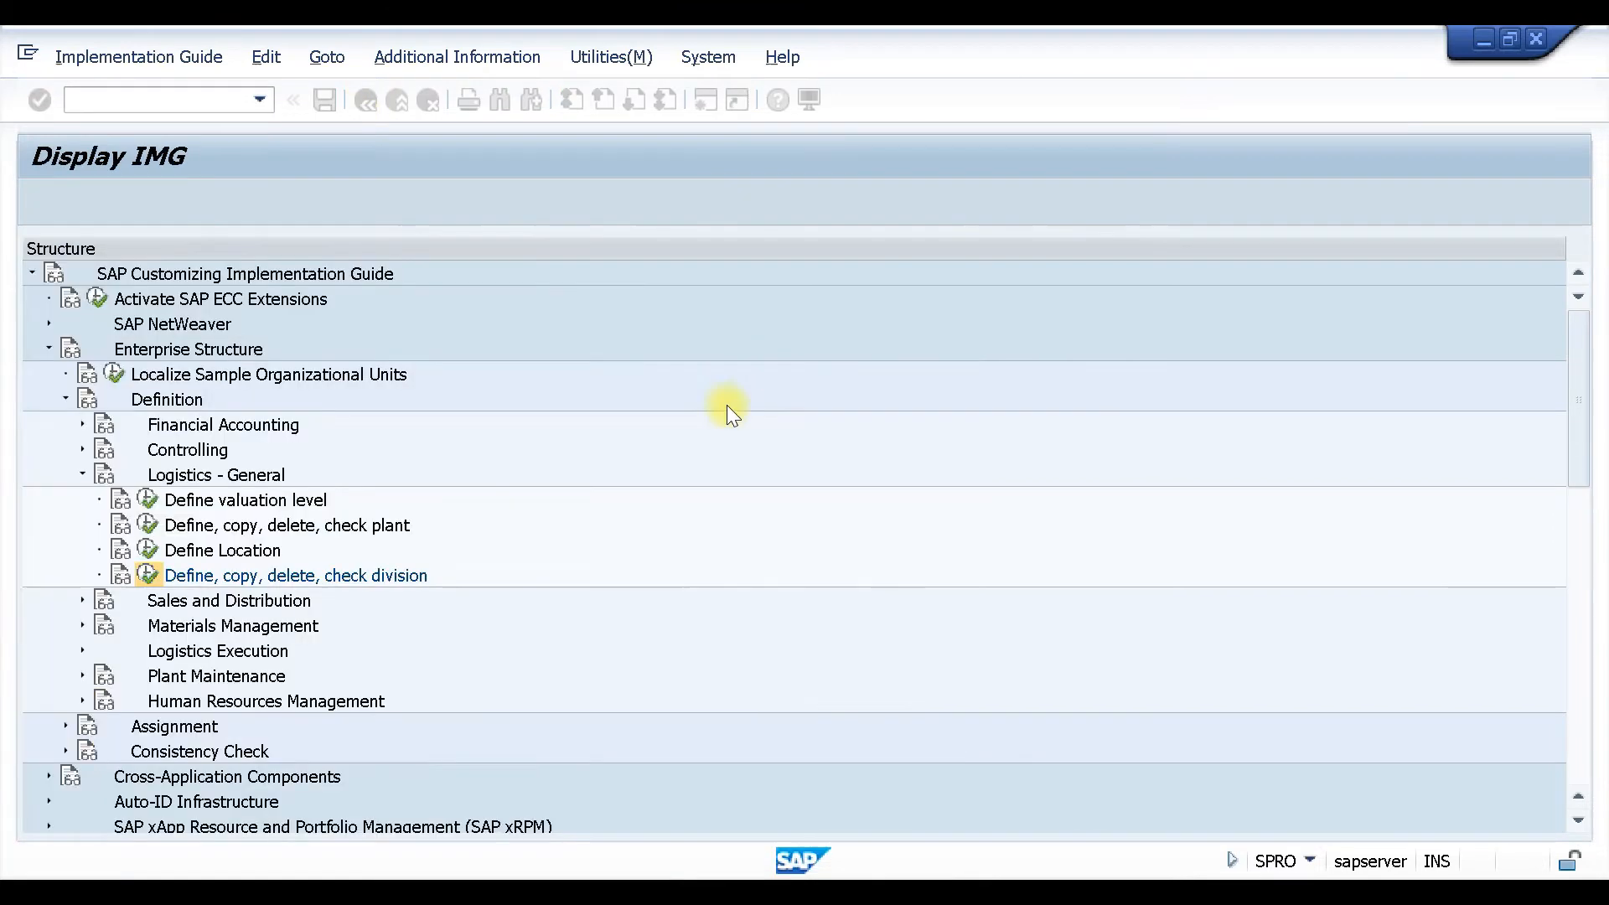
pyautogui.click(83, 474)
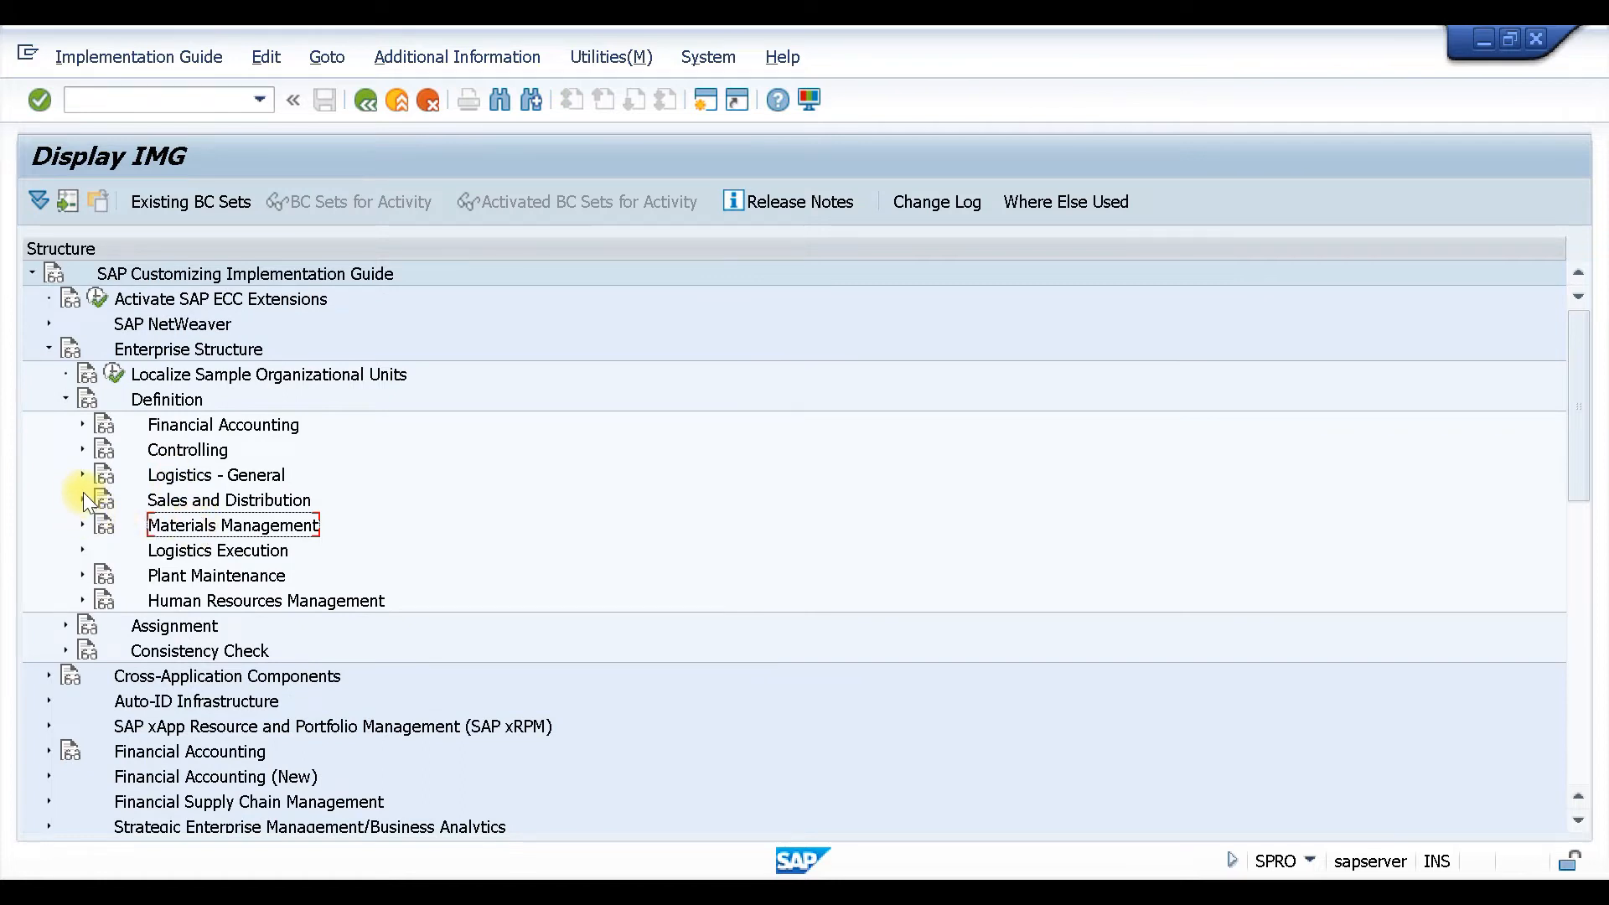
pyautogui.click(82, 499)
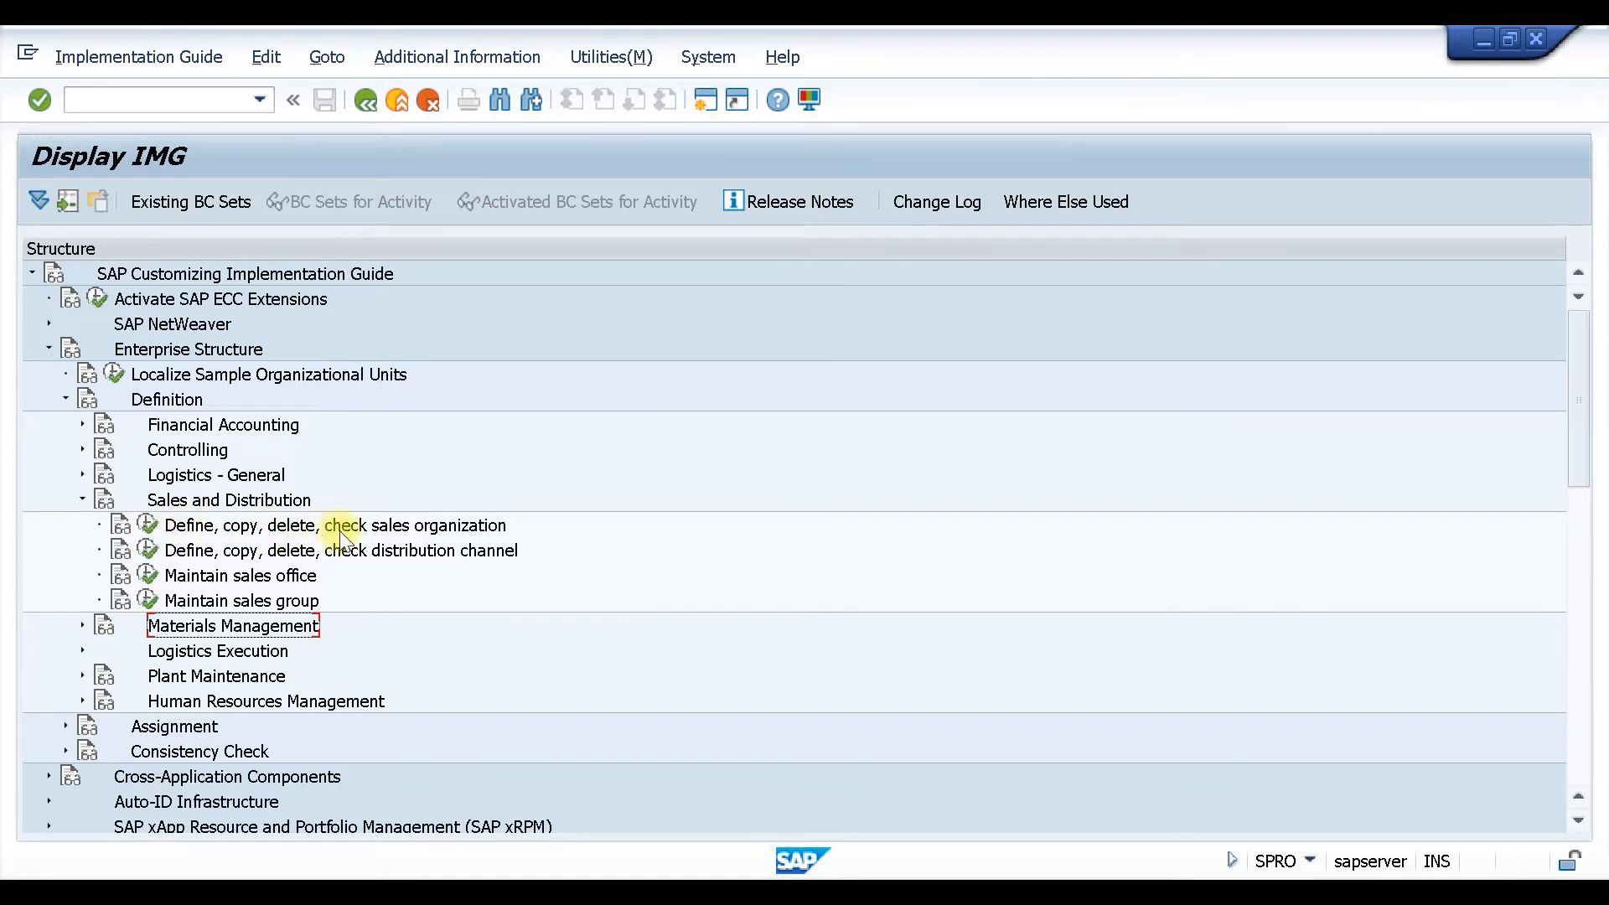
pyautogui.click(148, 528)
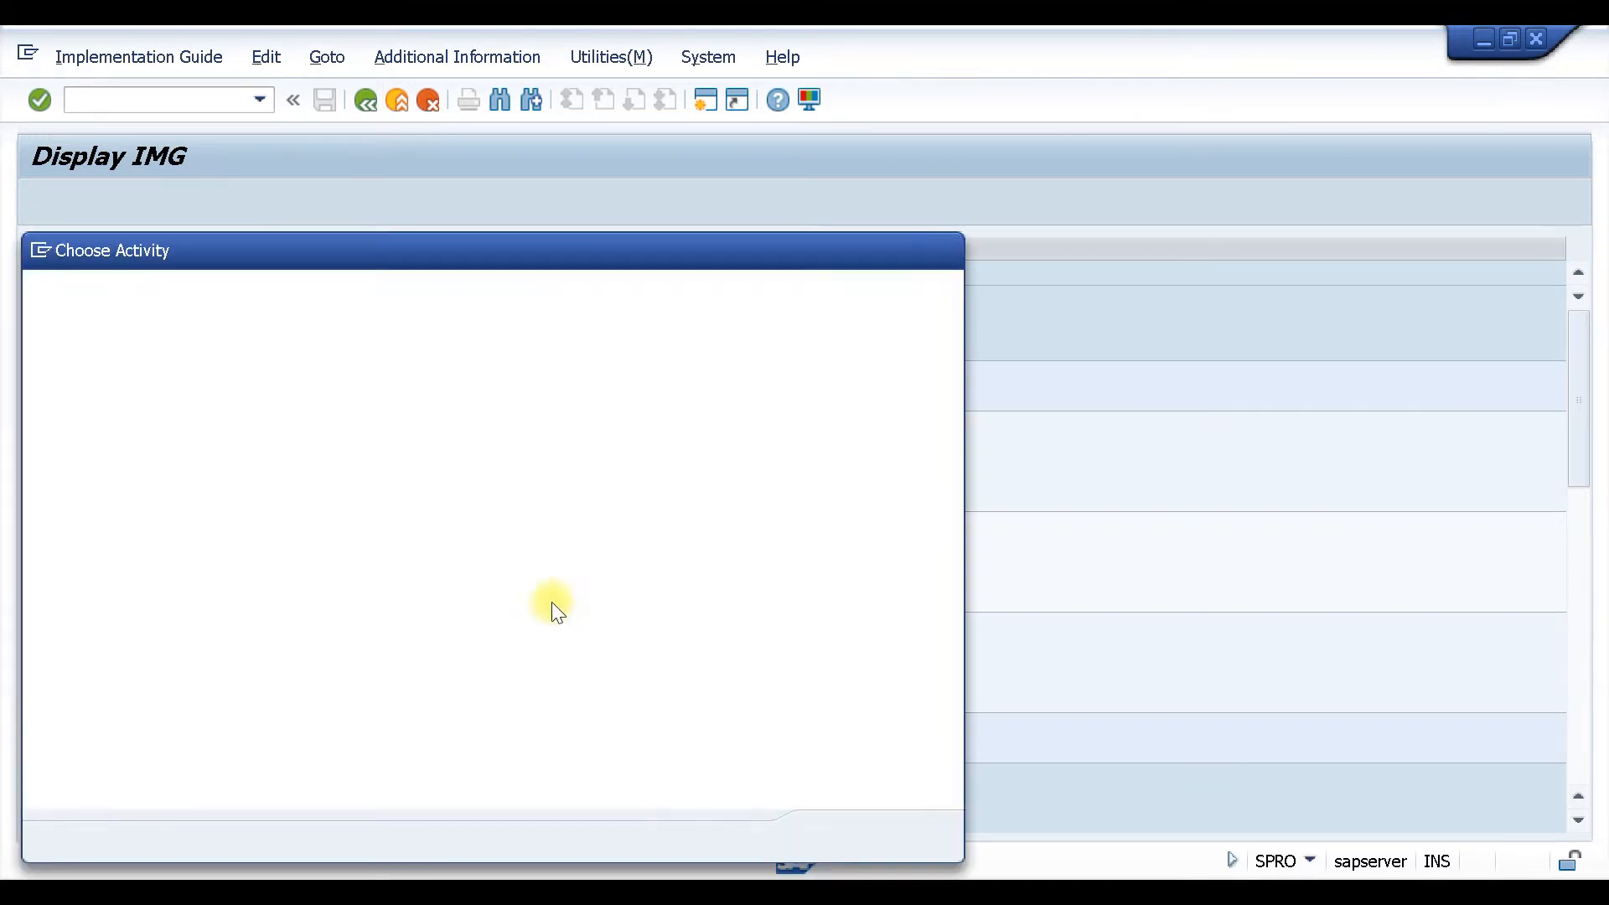
pyautogui.doubleClick(192, 345)
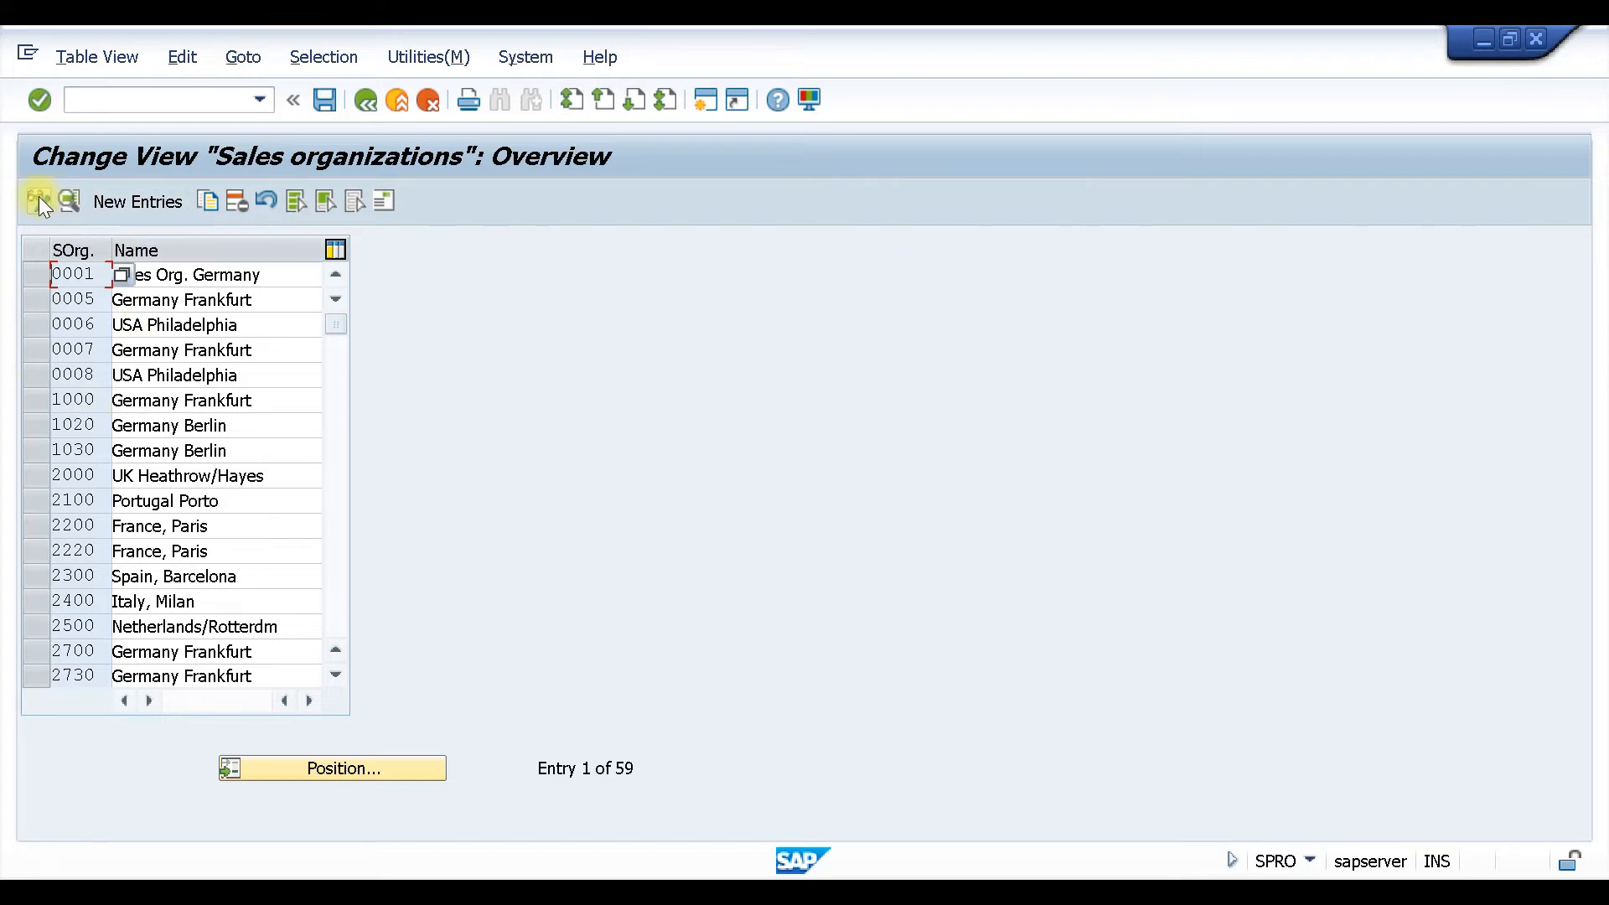
# Start a new sales organization entry with code Z100 and the name TEST 1000 PLANT.
pyautogui.click(124, 201)
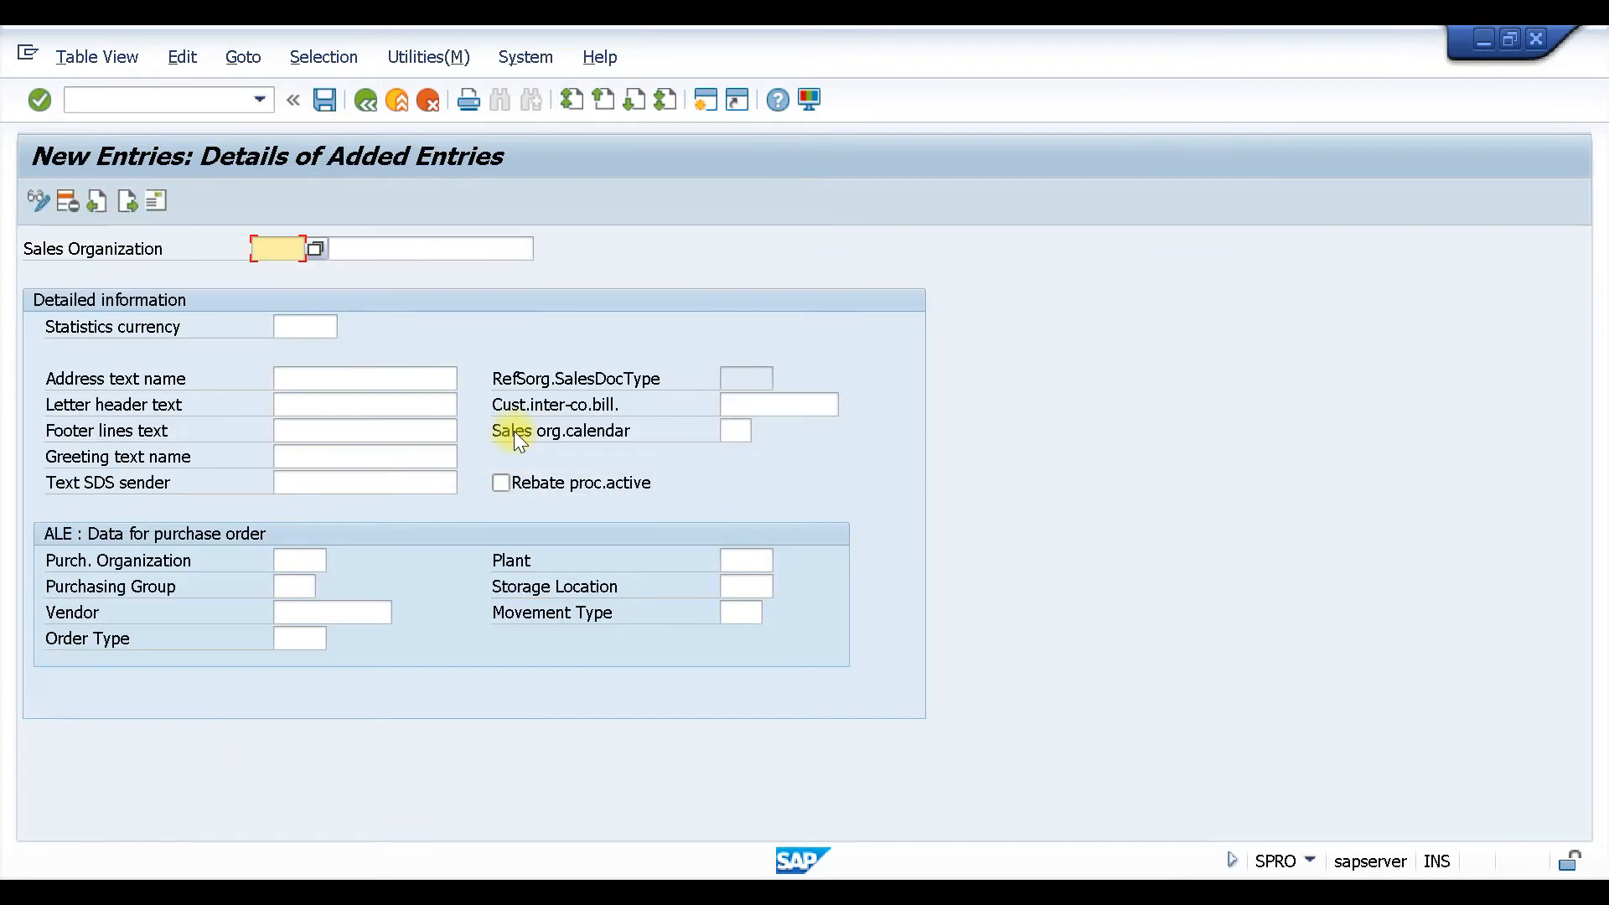
pyautogui.click(271, 250)
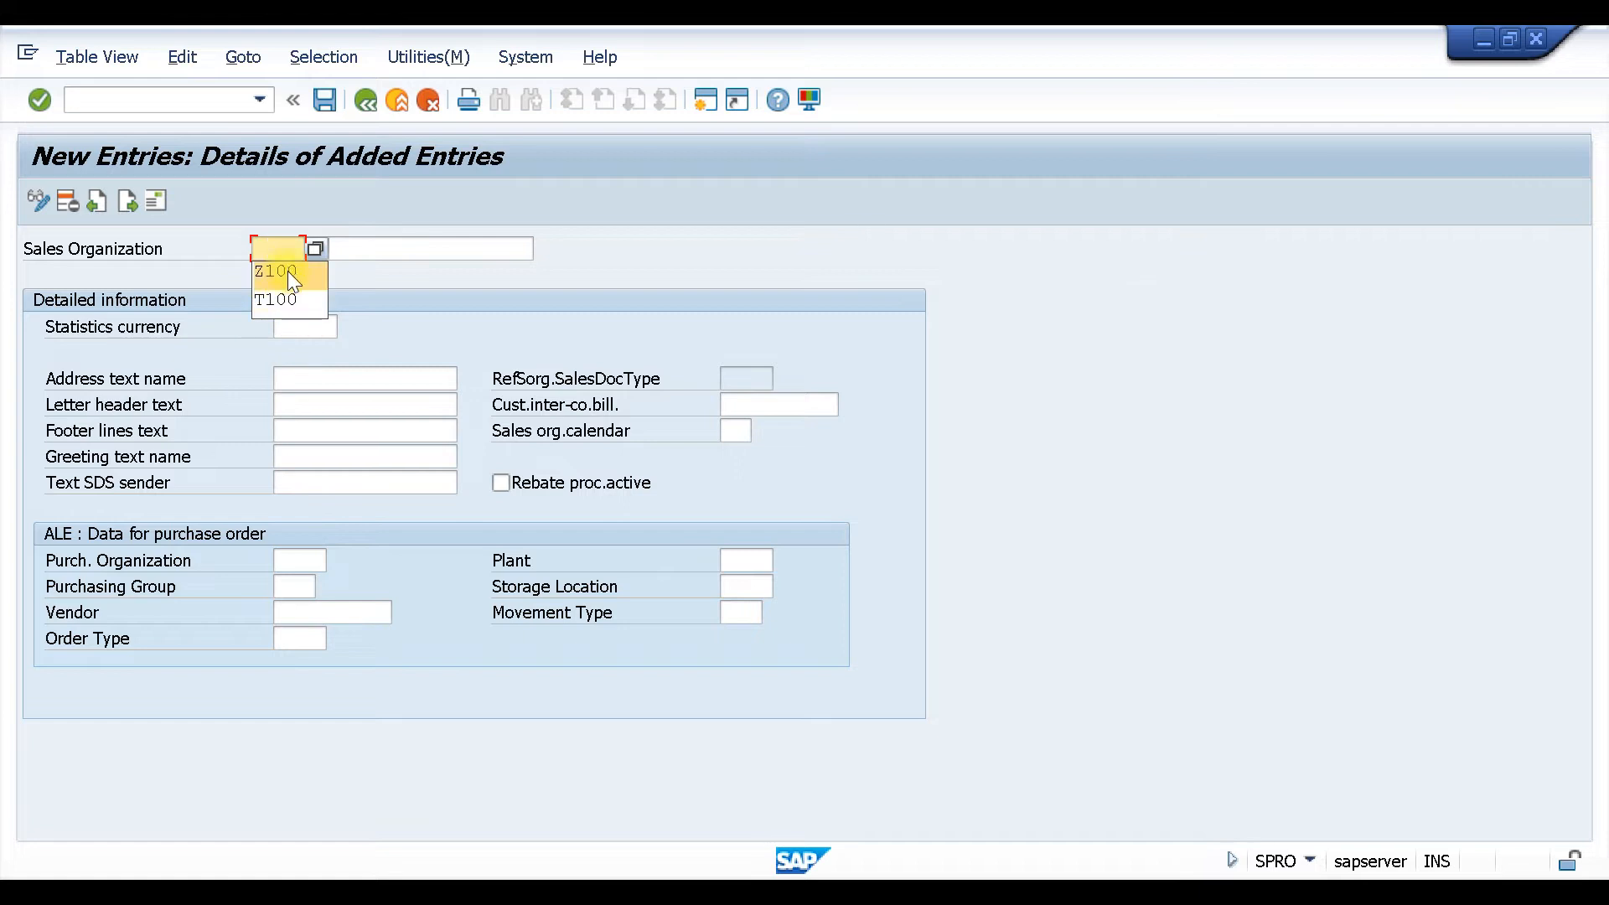
pyautogui.click(289, 270)
pyautogui.click(403, 247)
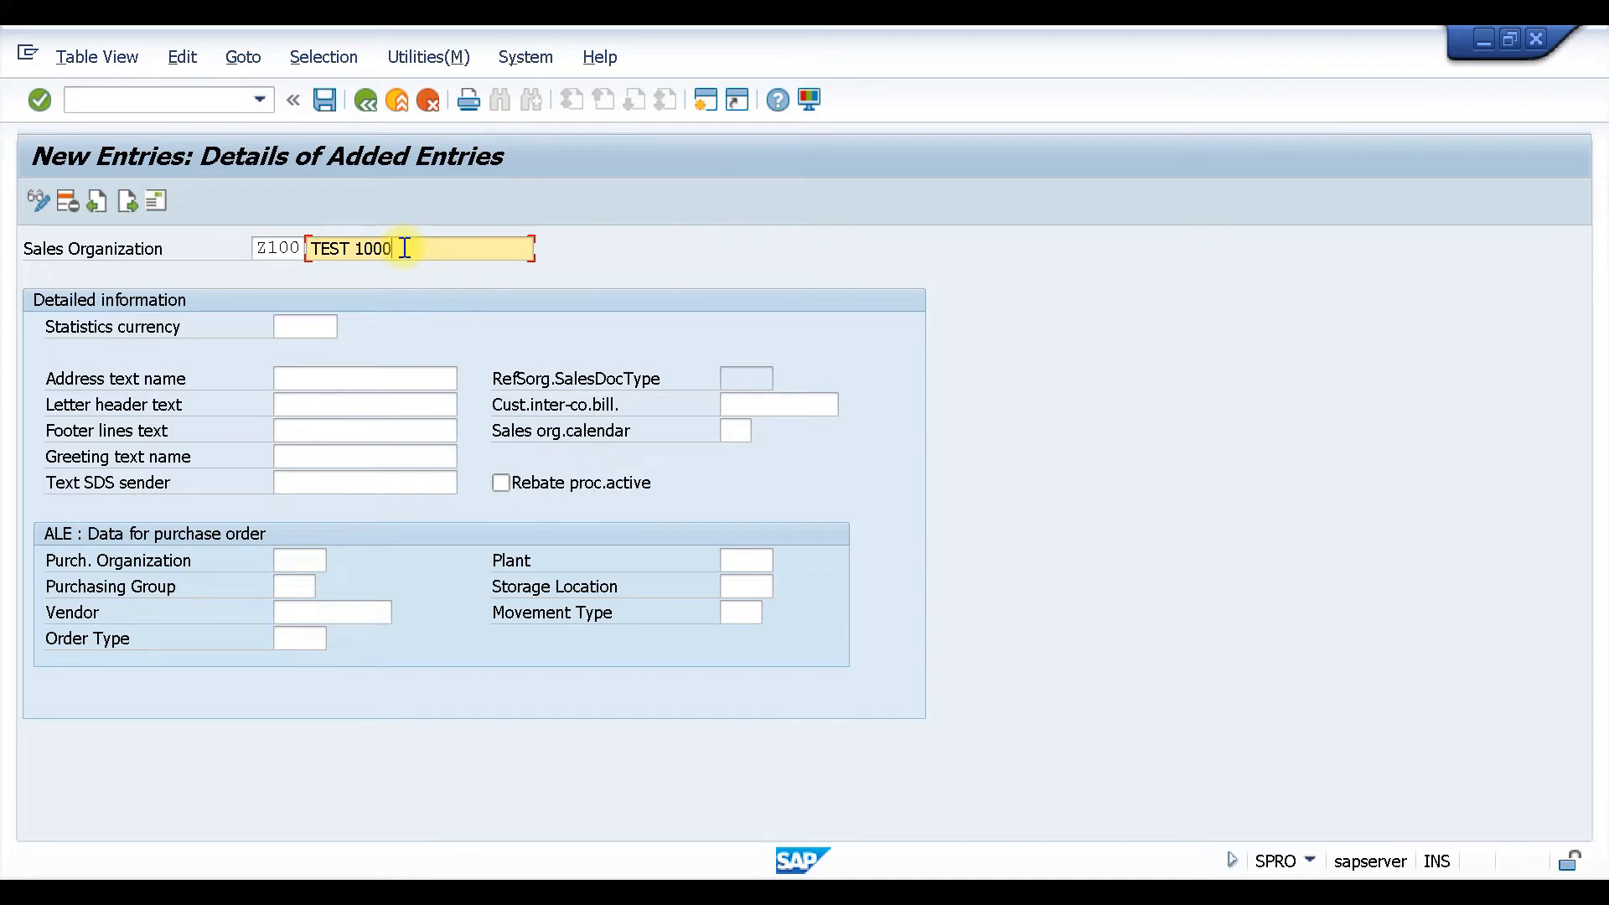
pyautogui.write('TEST 1000 PLANT')
# Try to give sales organization Z100 an address with title Company, name TEST SALES 1000 and country DE.
pyautogui.click(155, 209)
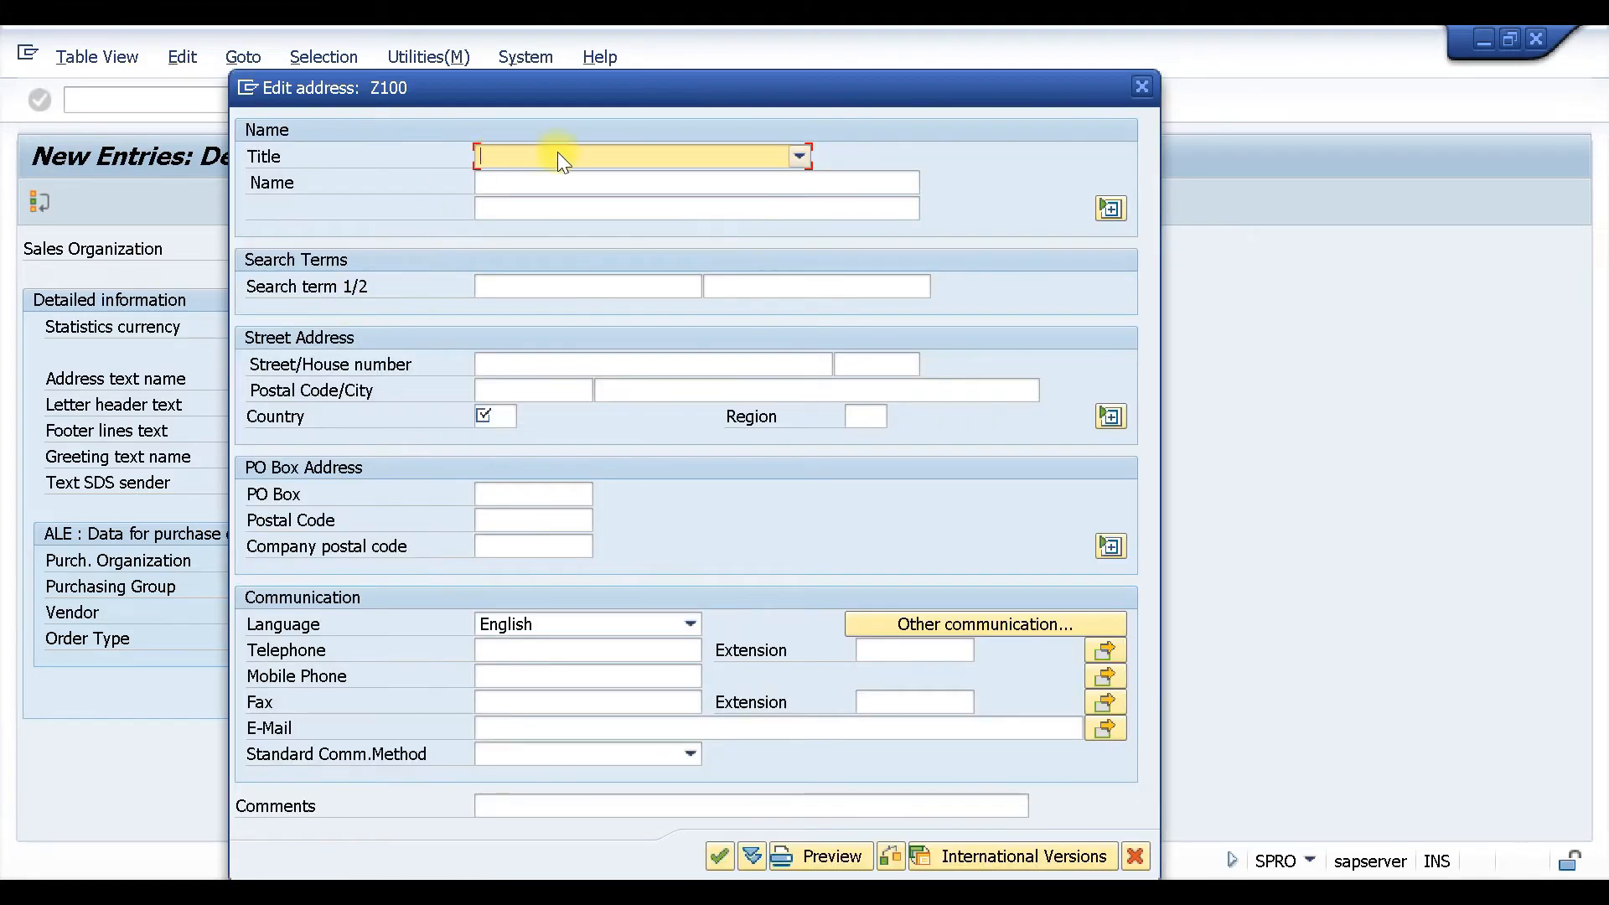
pyautogui.click(559, 159)
pyautogui.click(551, 179)
pyautogui.click(531, 184)
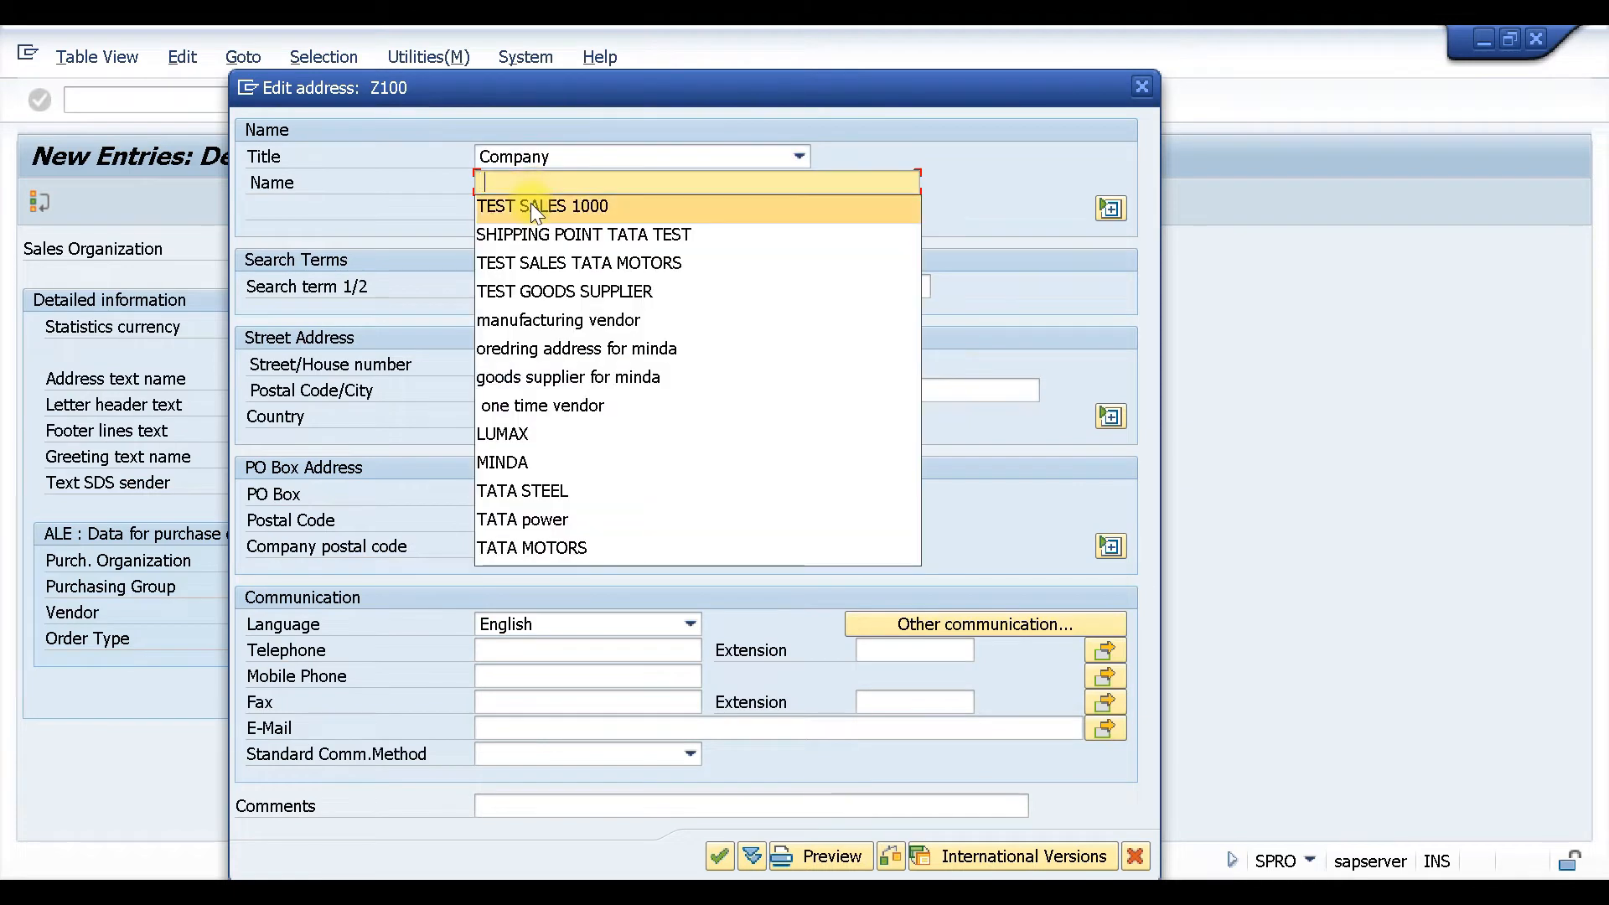
pyautogui.click(531, 206)
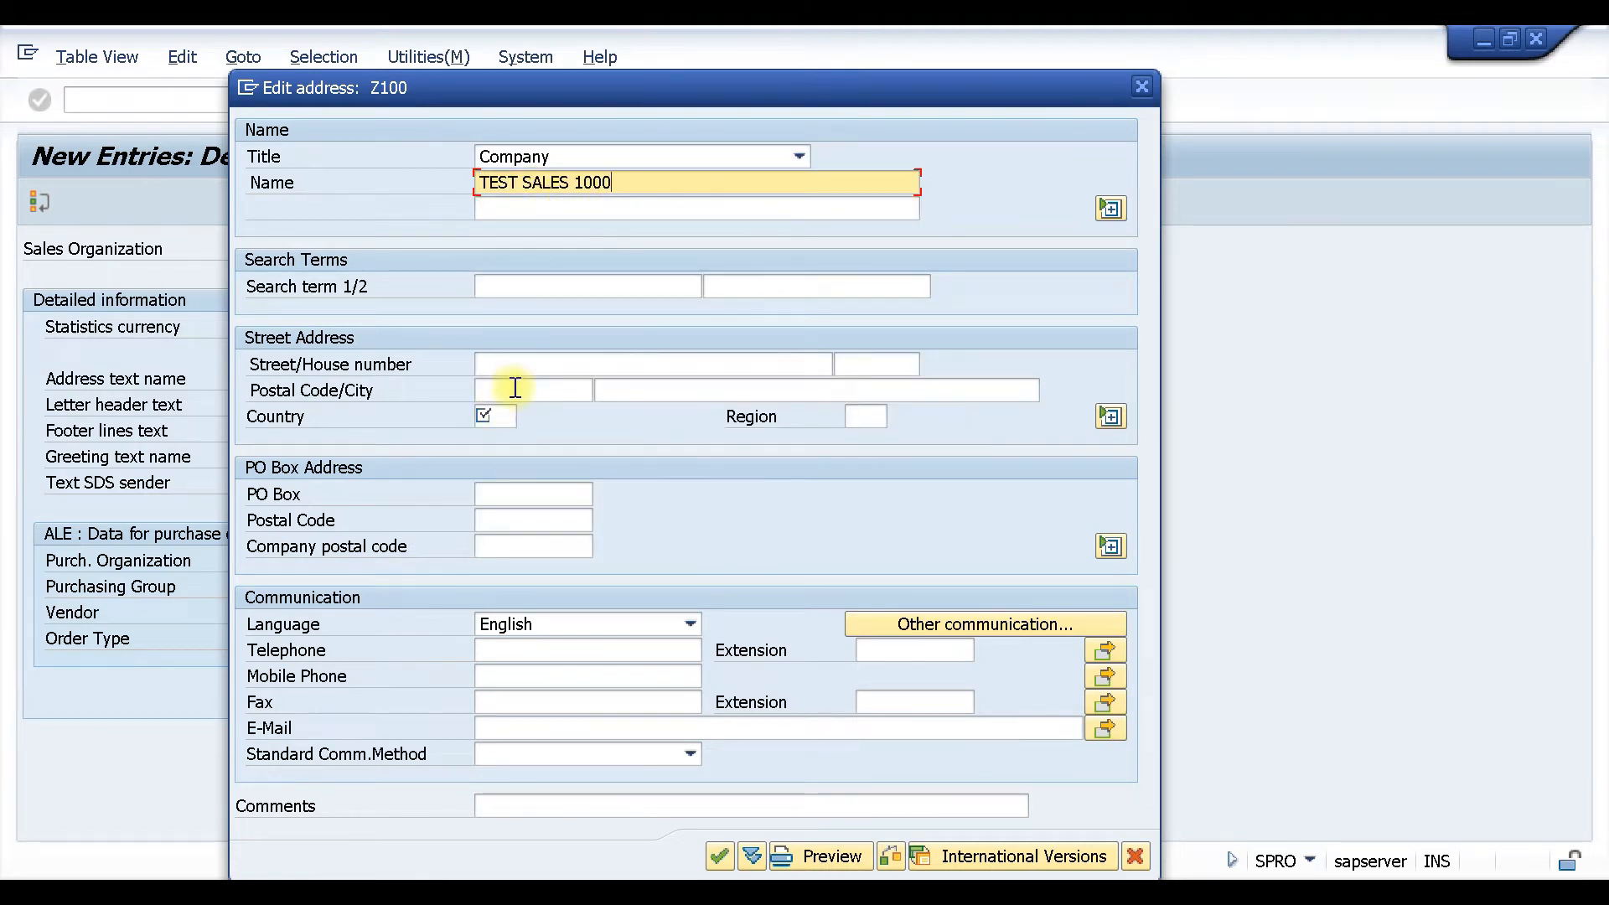
pyautogui.click(508, 417)
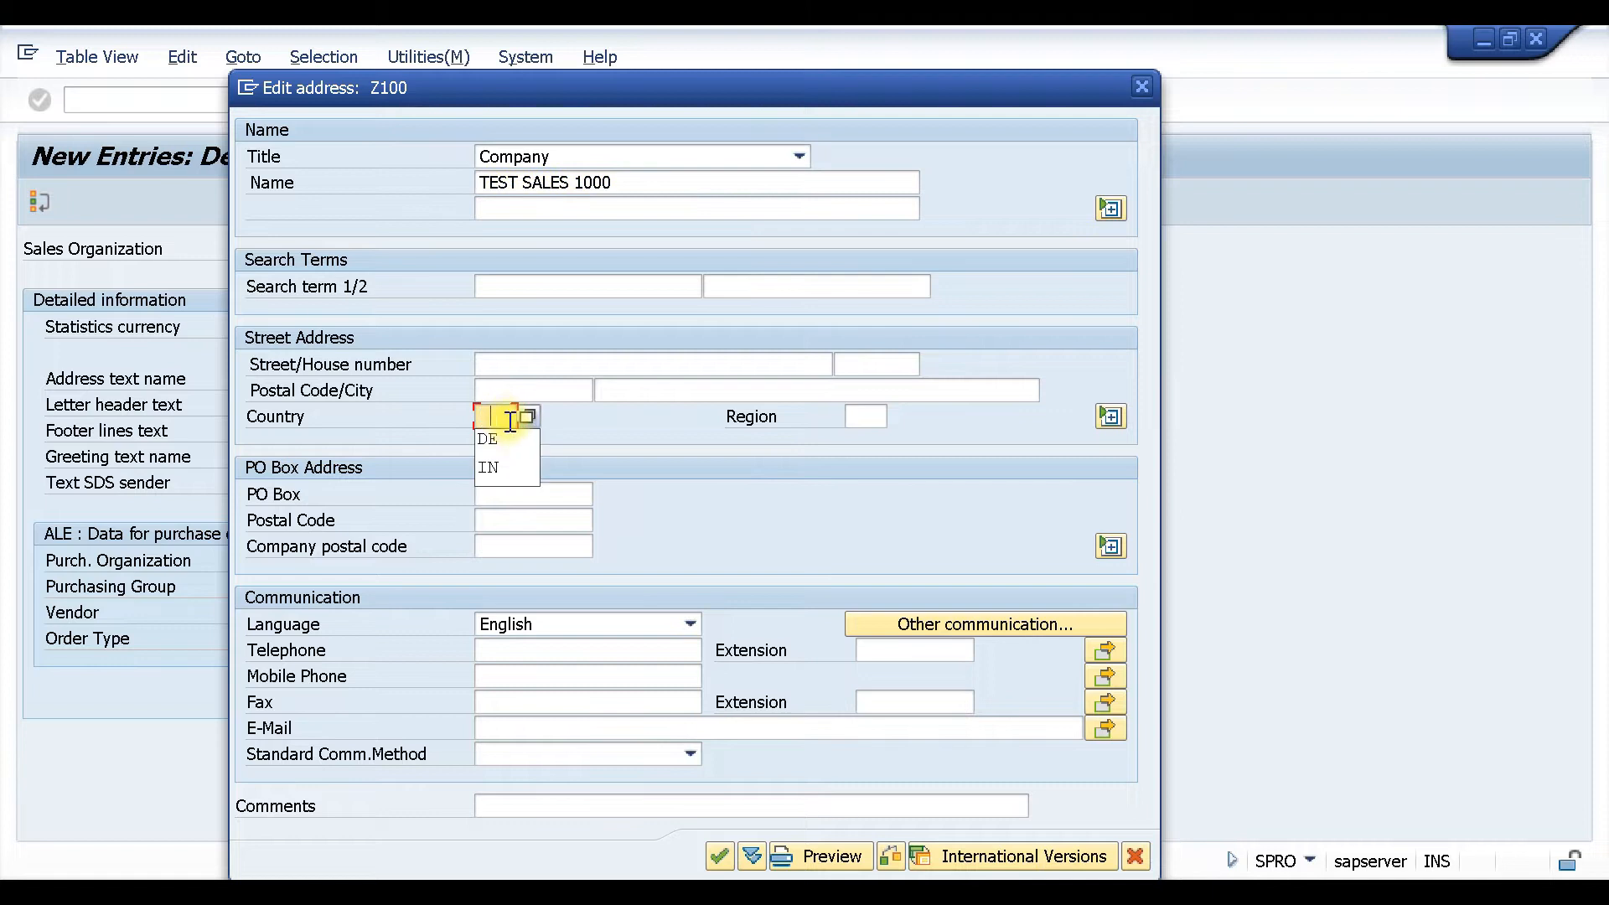
pyautogui.click(513, 439)
pyautogui.press('Return')
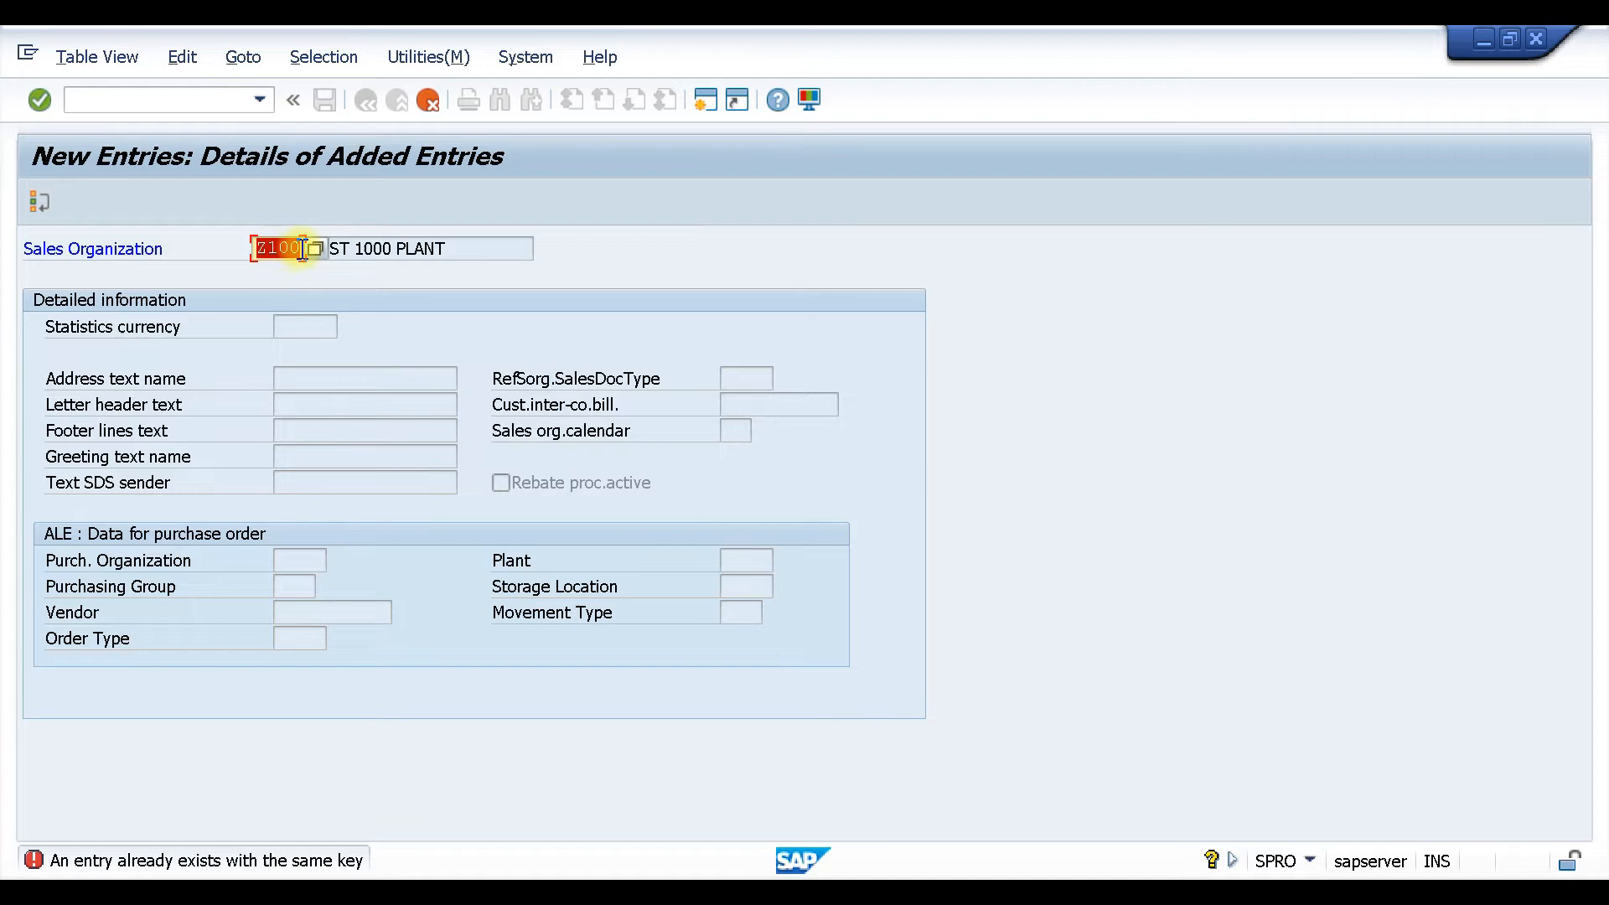
# Change the sales organization code to Z101 and agree to create a new address for it.
pyautogui.press('BackSpace')
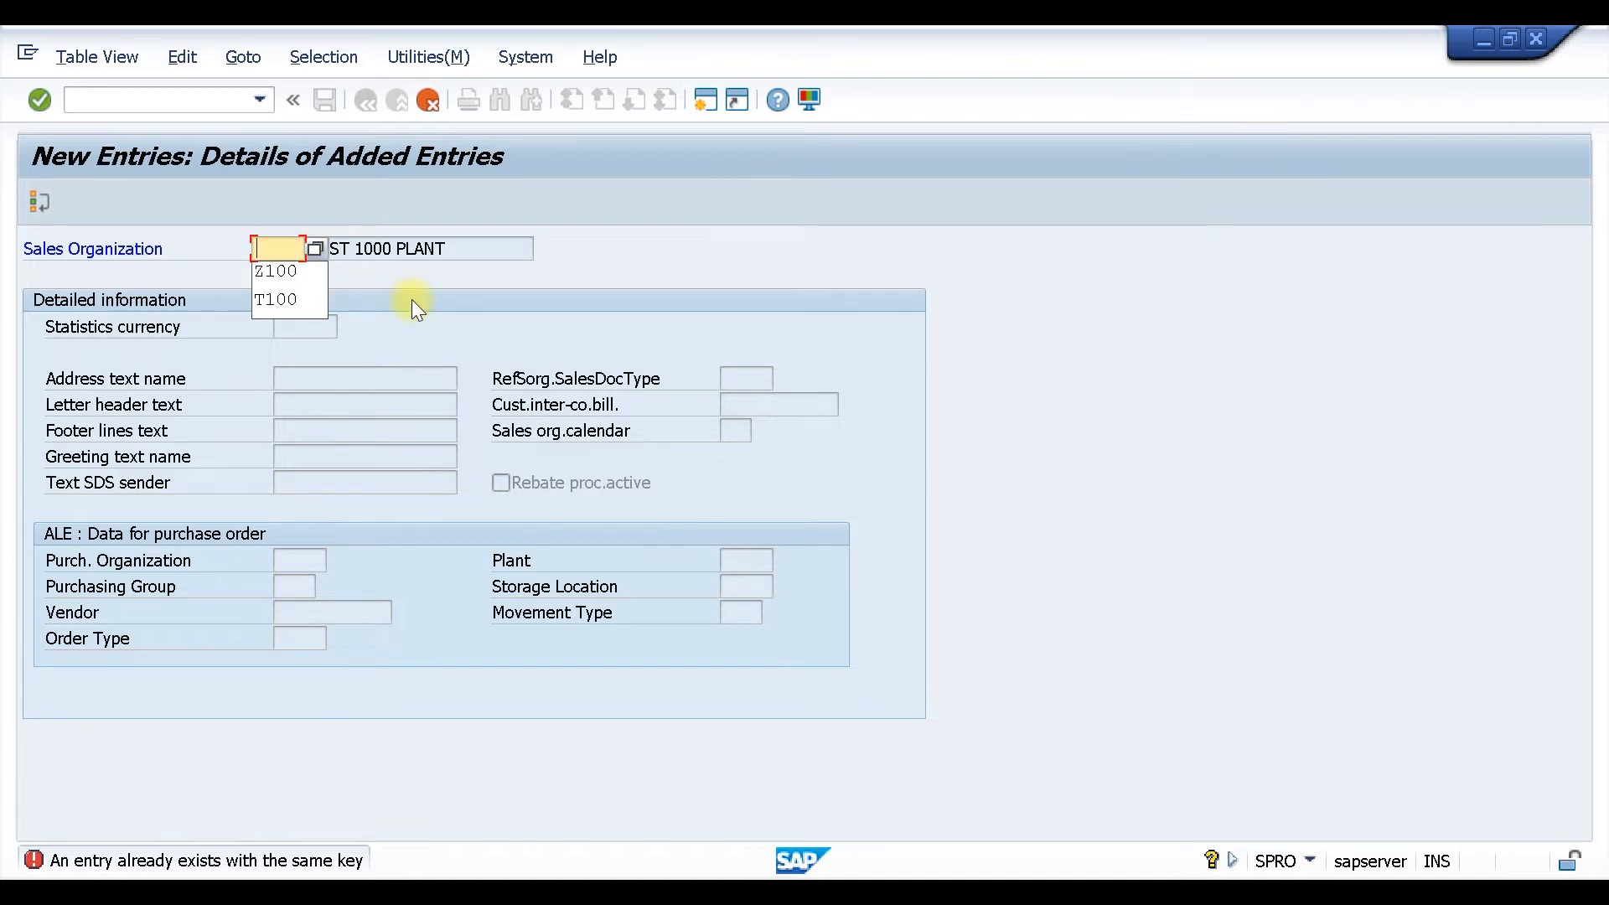
pyautogui.write('Z101')
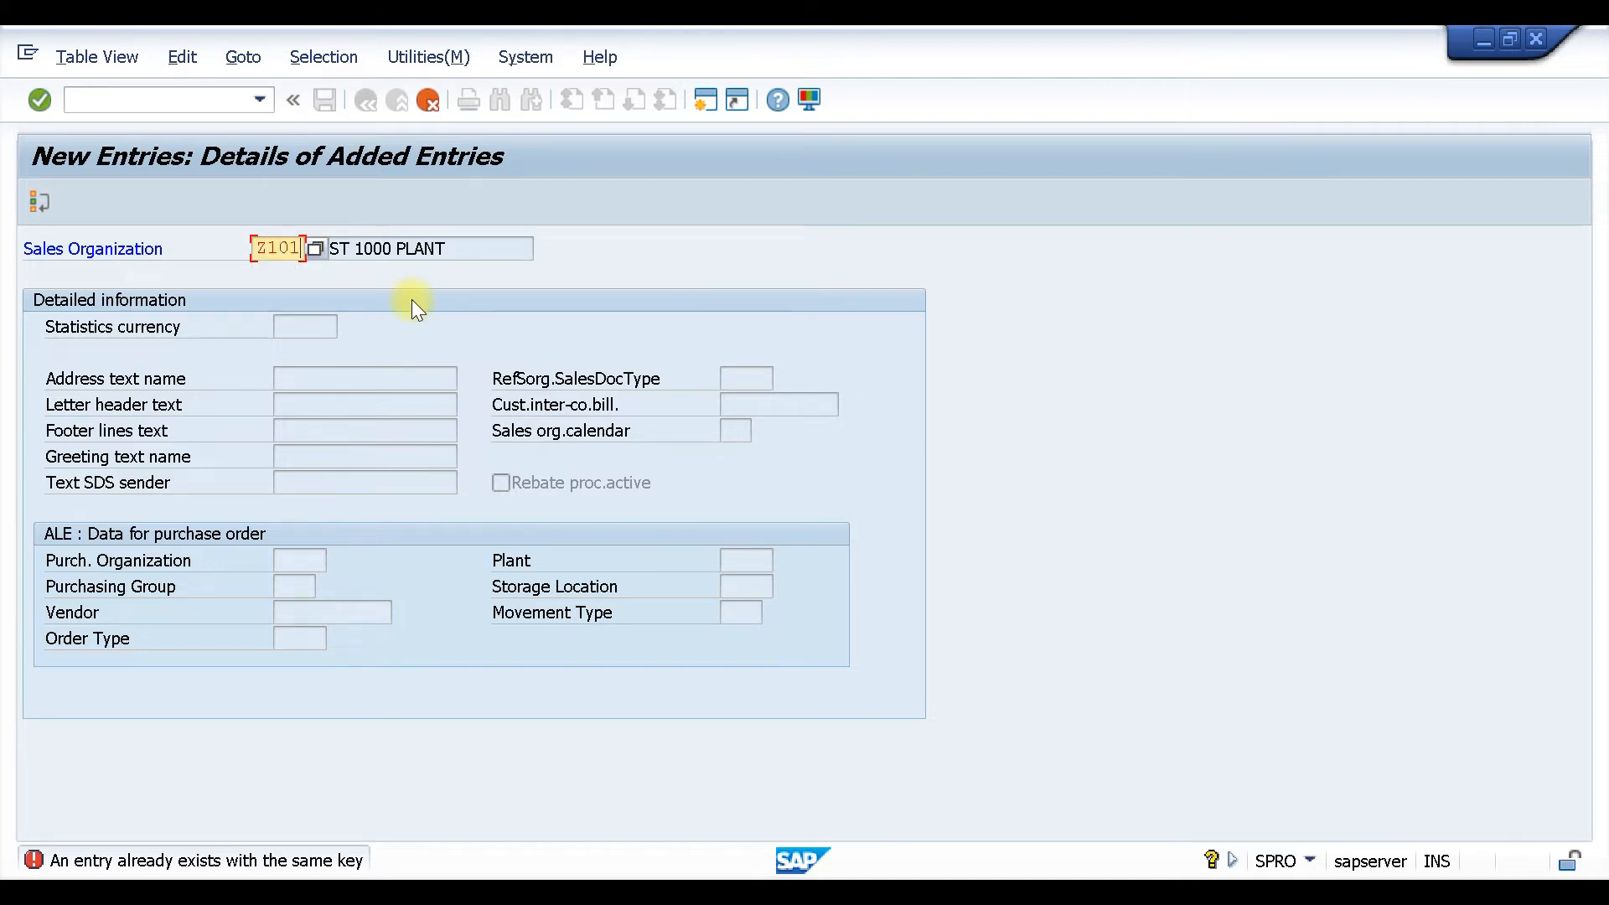
pyautogui.press('Return')
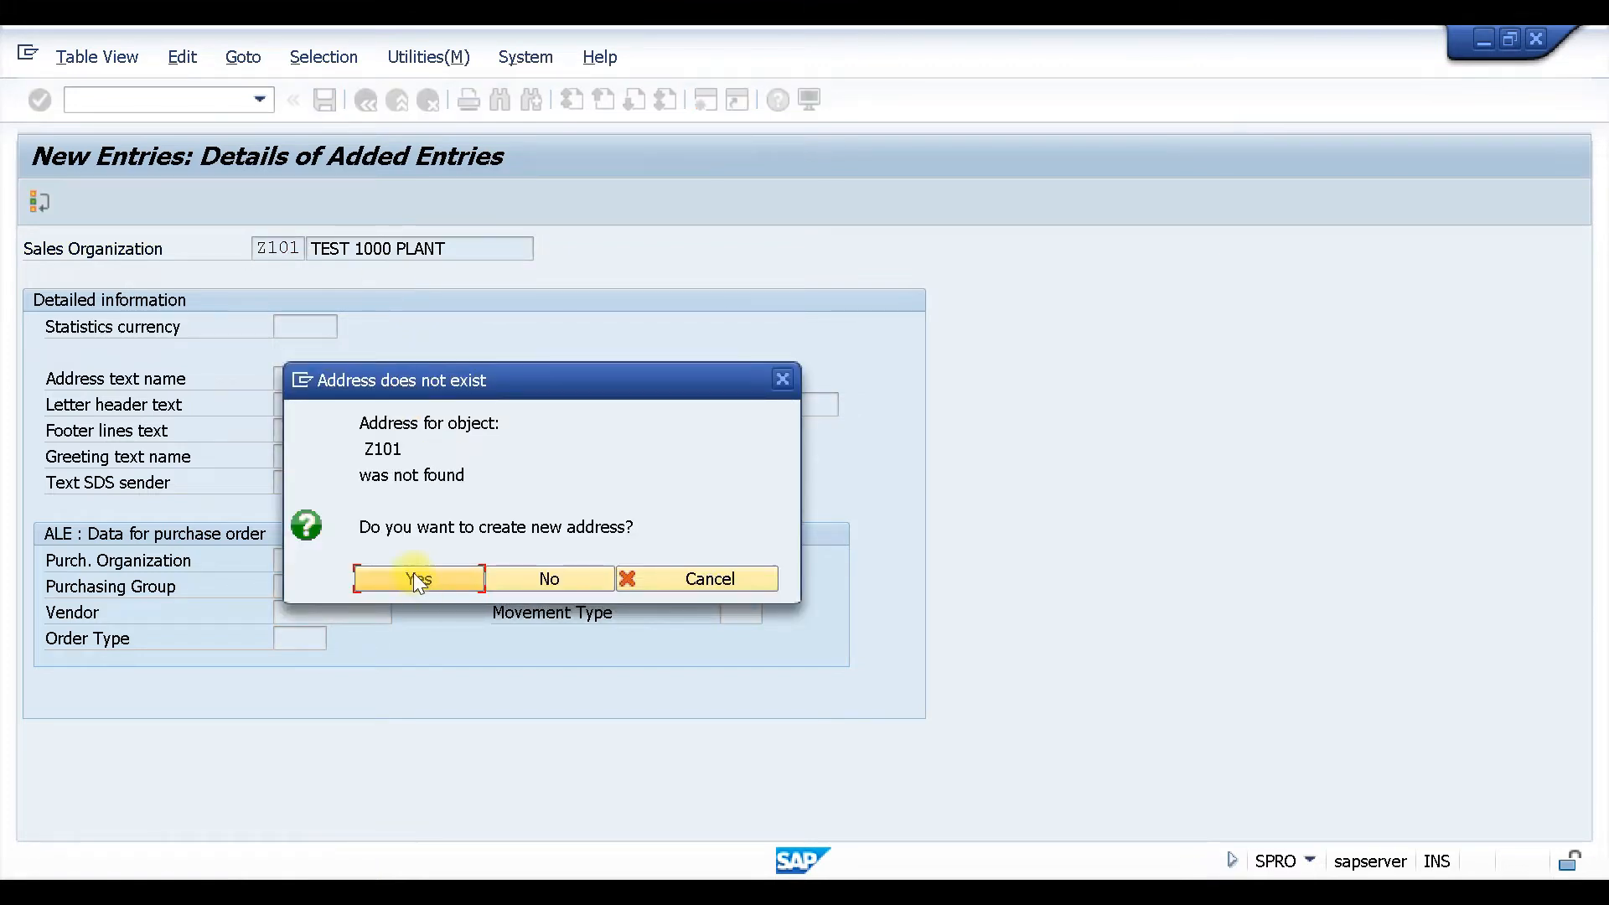
pyautogui.click(414, 579)
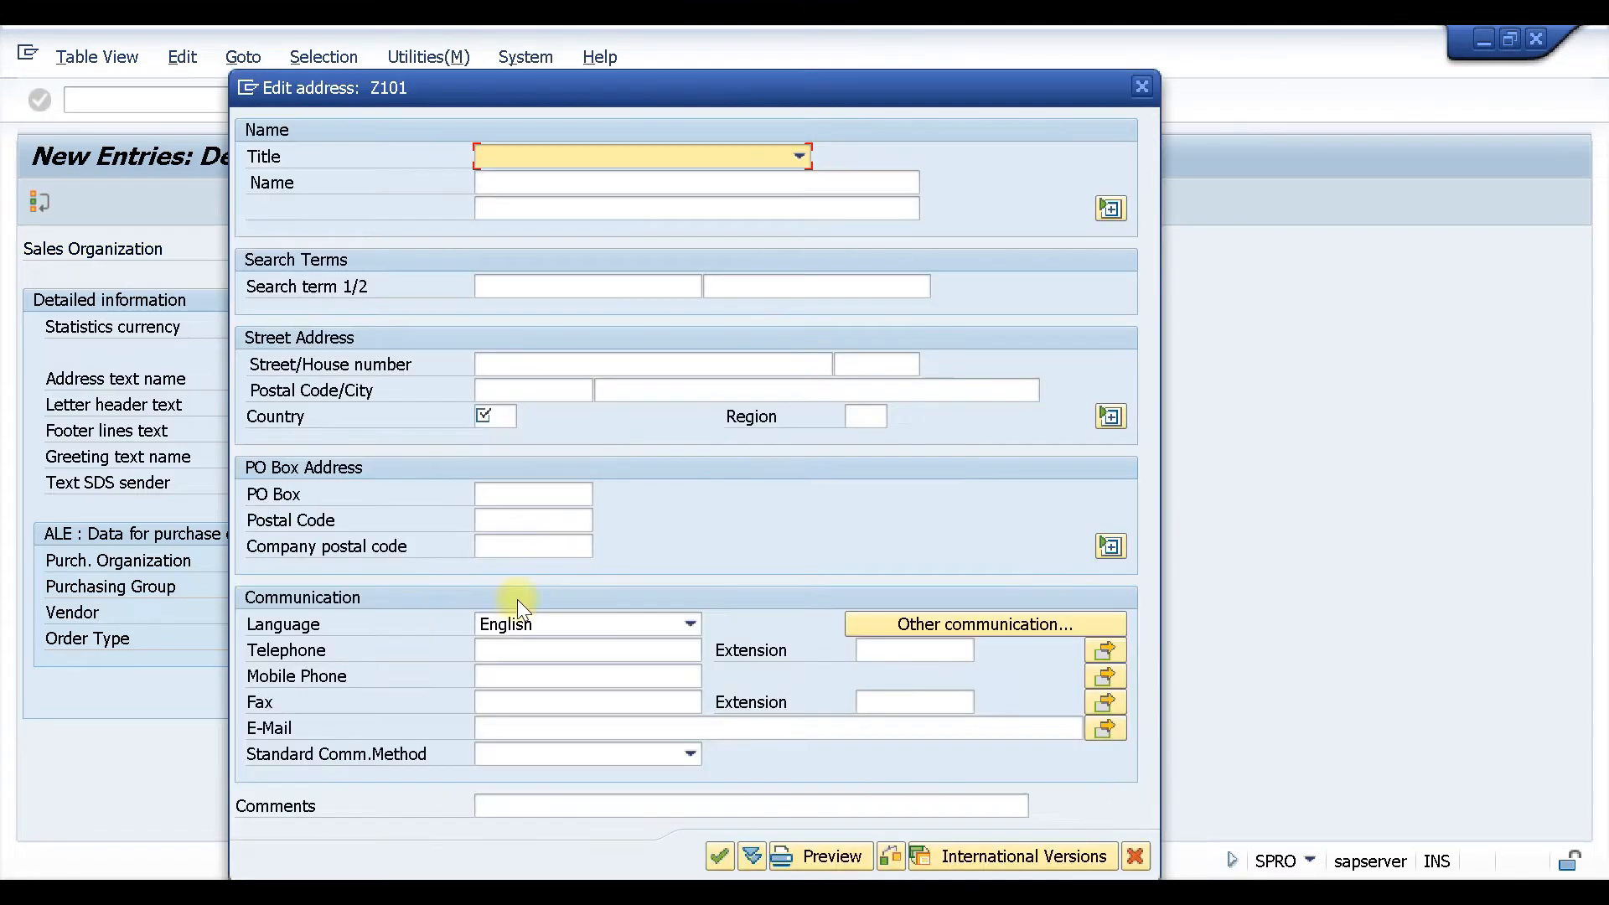
# Enter the Z101 address with title Company, name TEST SALES 1000 and country DE, and save the sales organization.
pyautogui.click(776, 164)
pyautogui.click(539, 181)
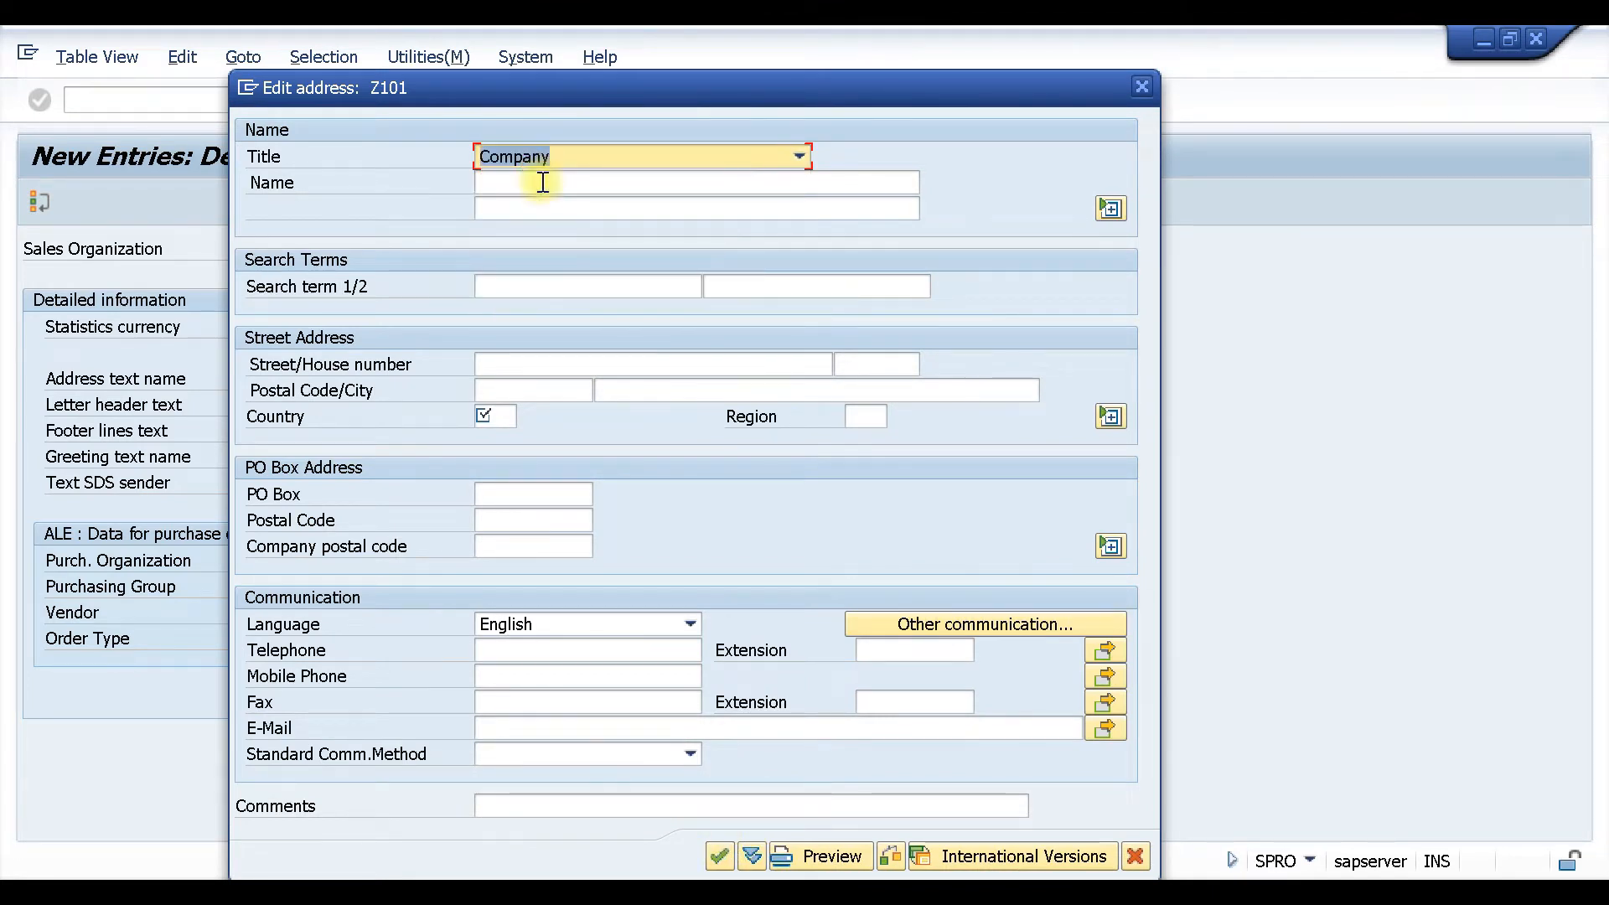
pyautogui.click(503, 418)
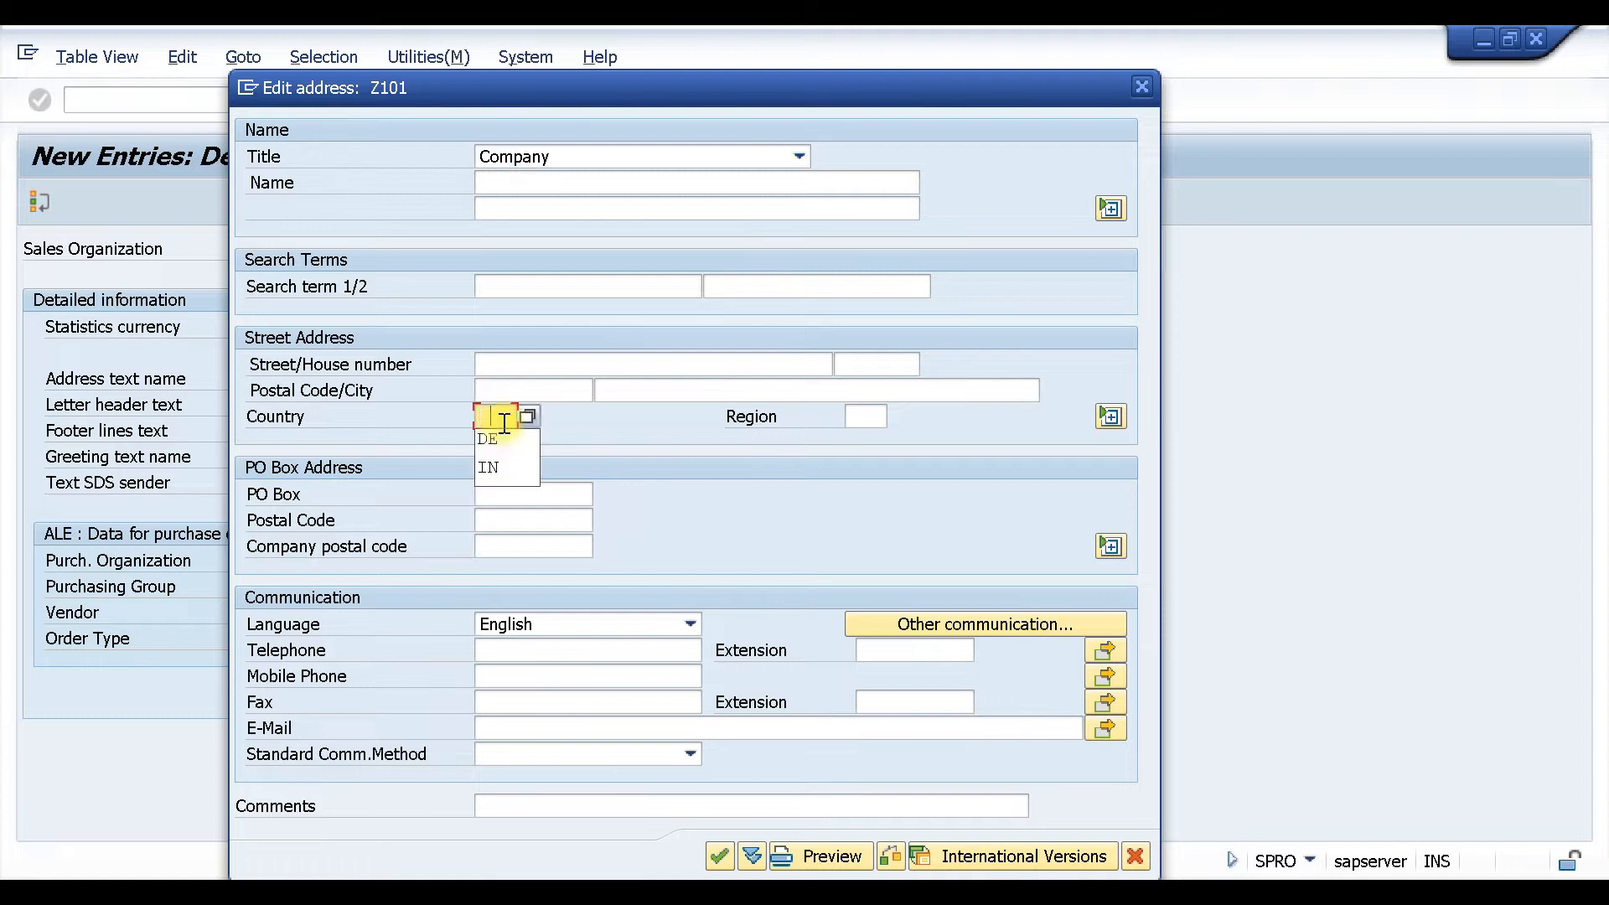
pyautogui.click(503, 442)
pyautogui.click(536, 182)
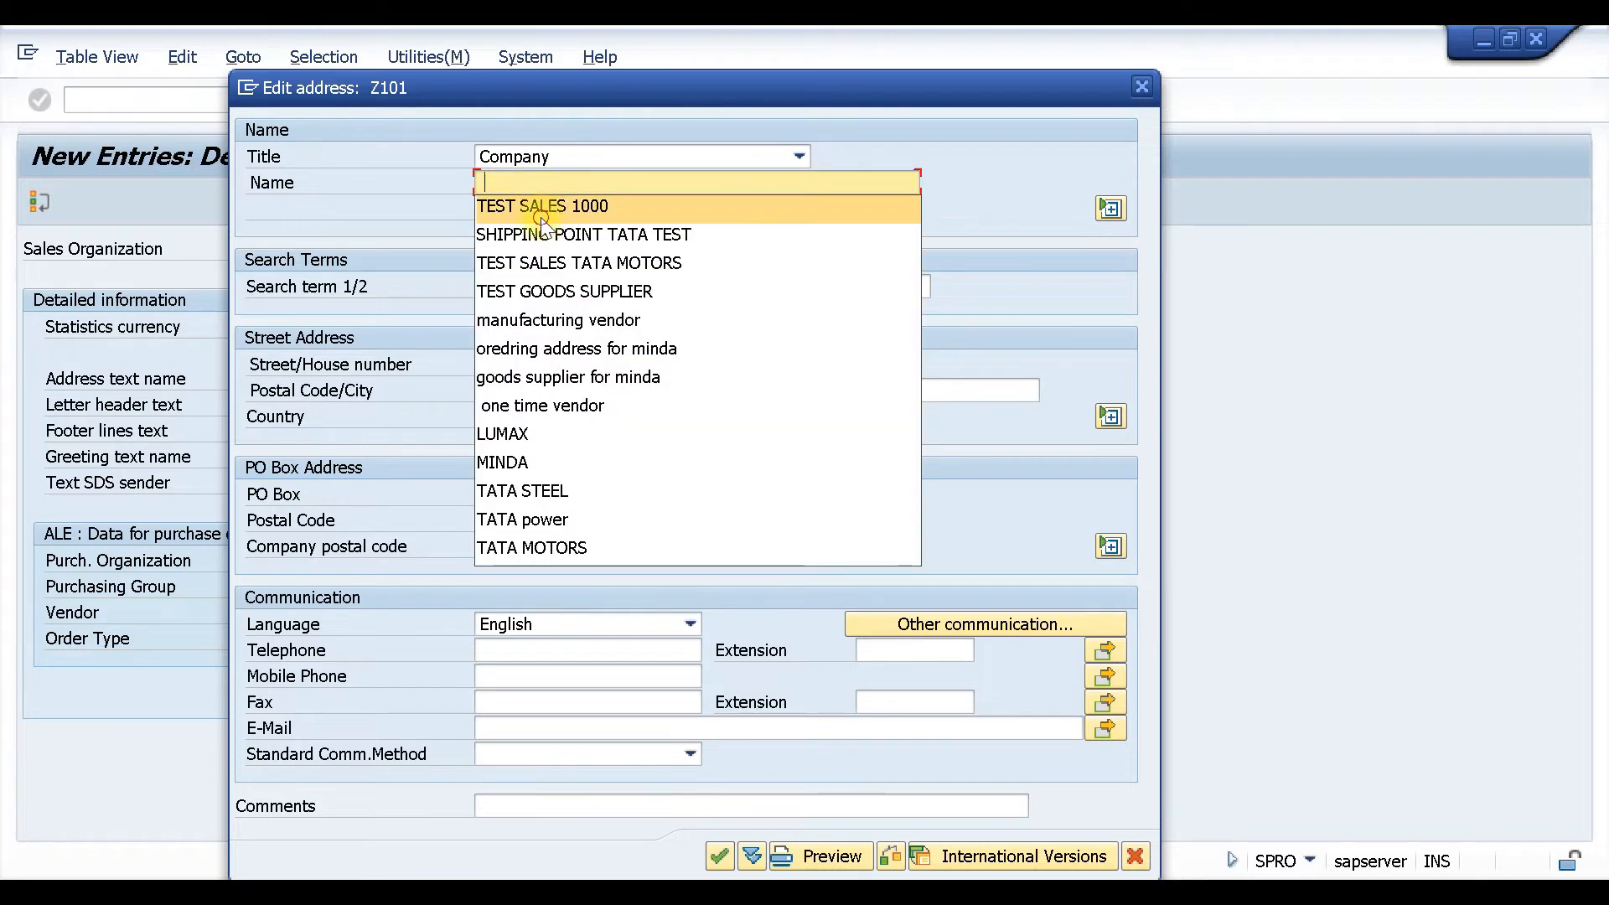
pyautogui.click(540, 205)
pyautogui.click(720, 856)
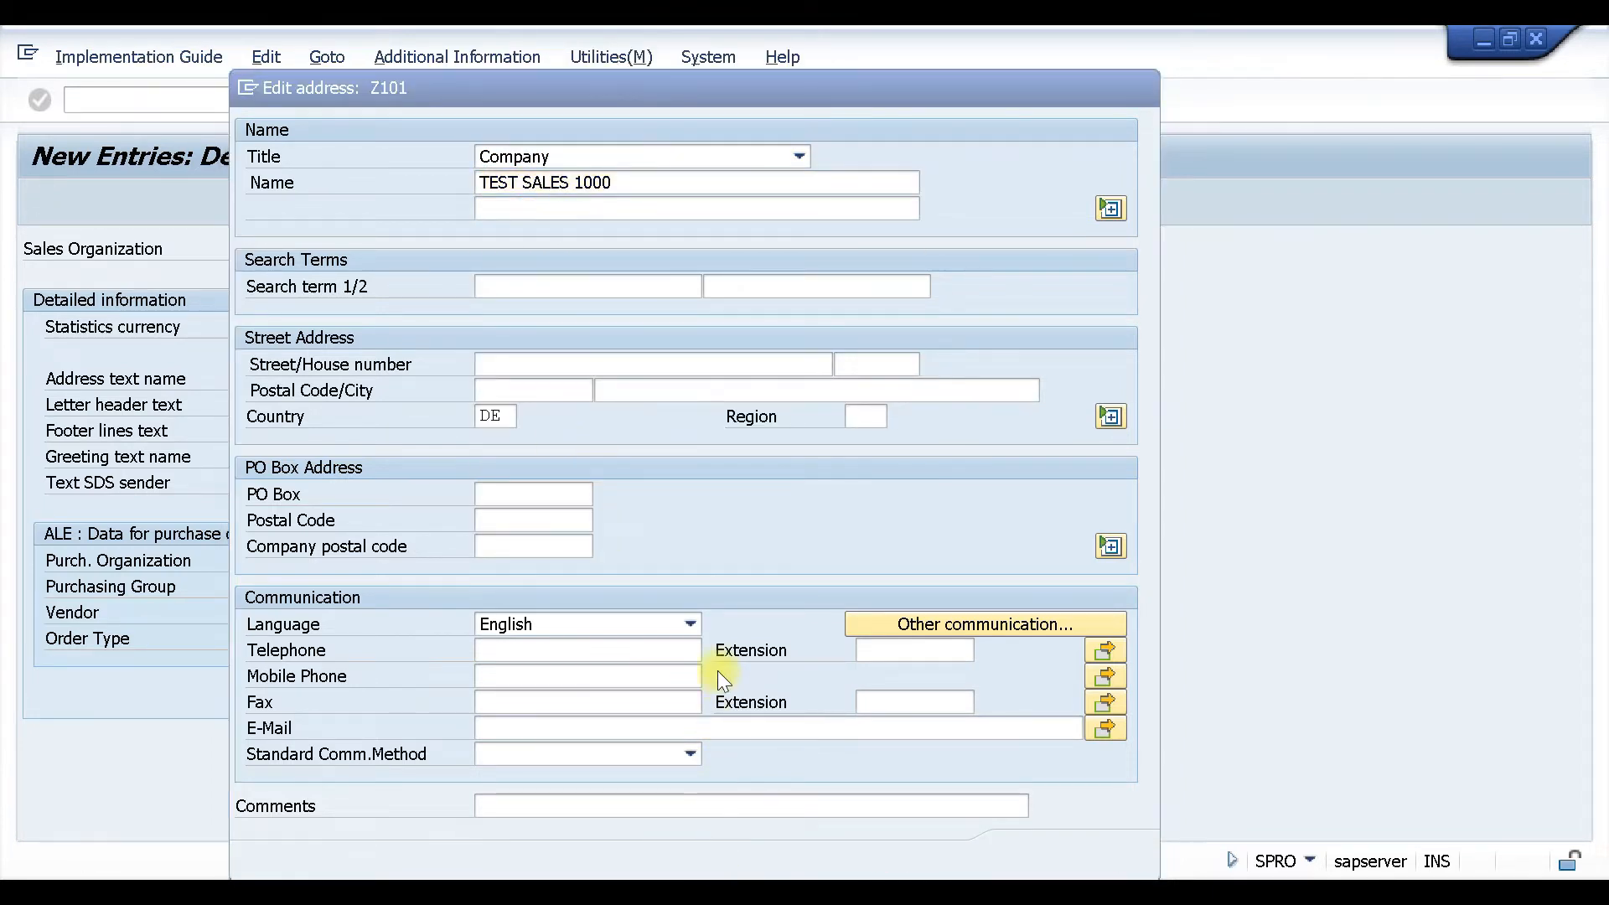
pyautogui.click(494, 452)
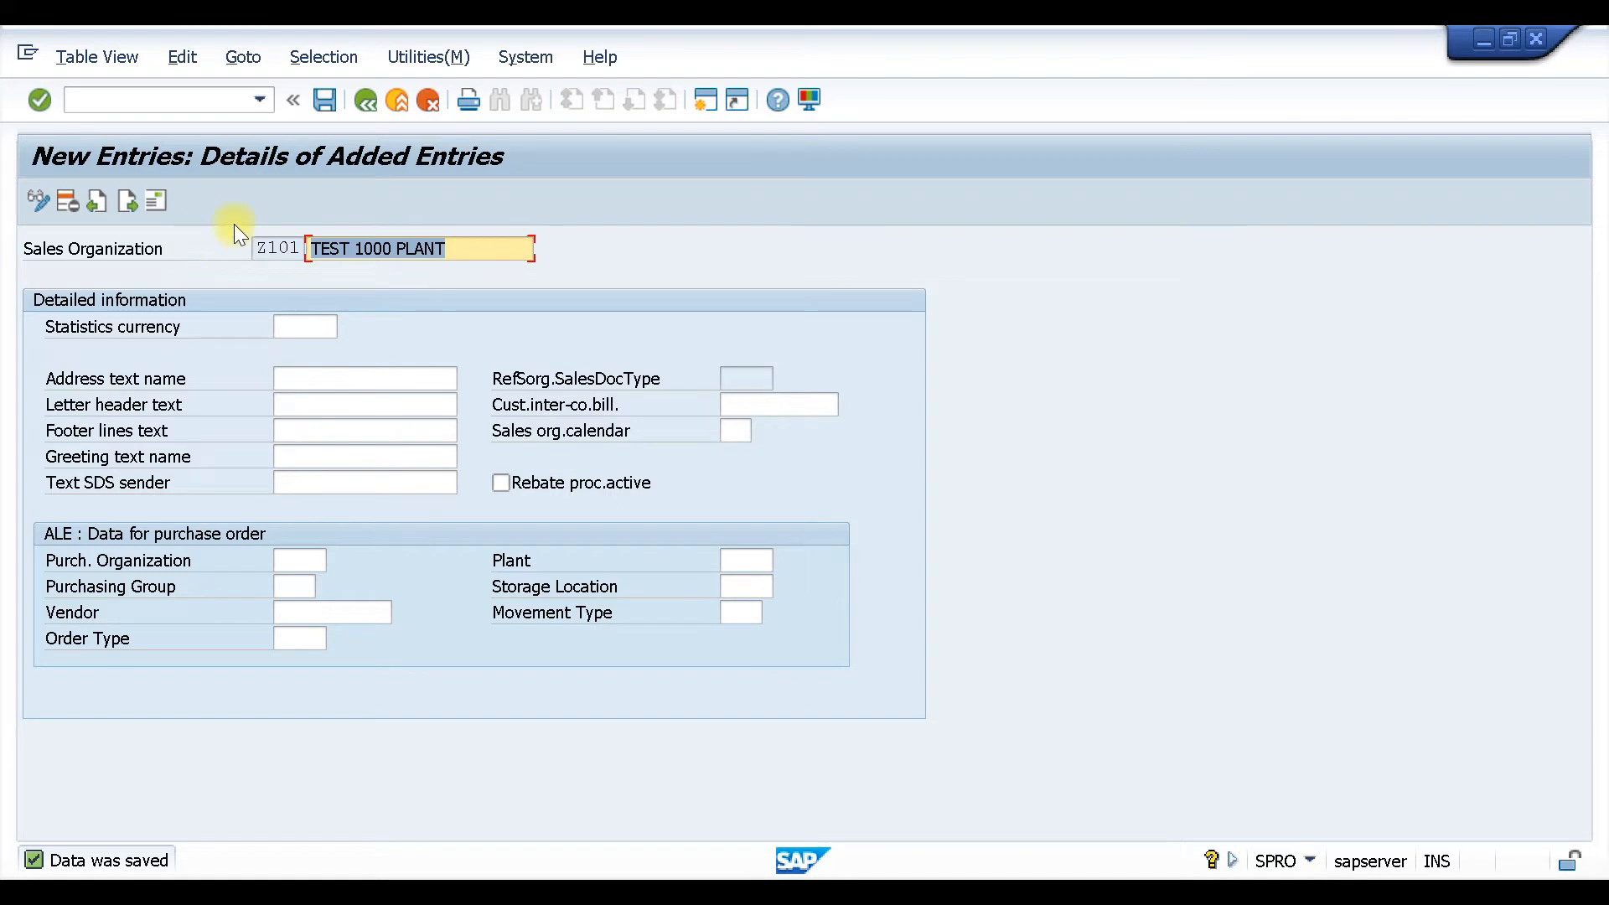
# Add a further sales organization entry Z102 named TEST 1100 PLANT with sales organization calendar 01.
pyautogui.click(124, 198)
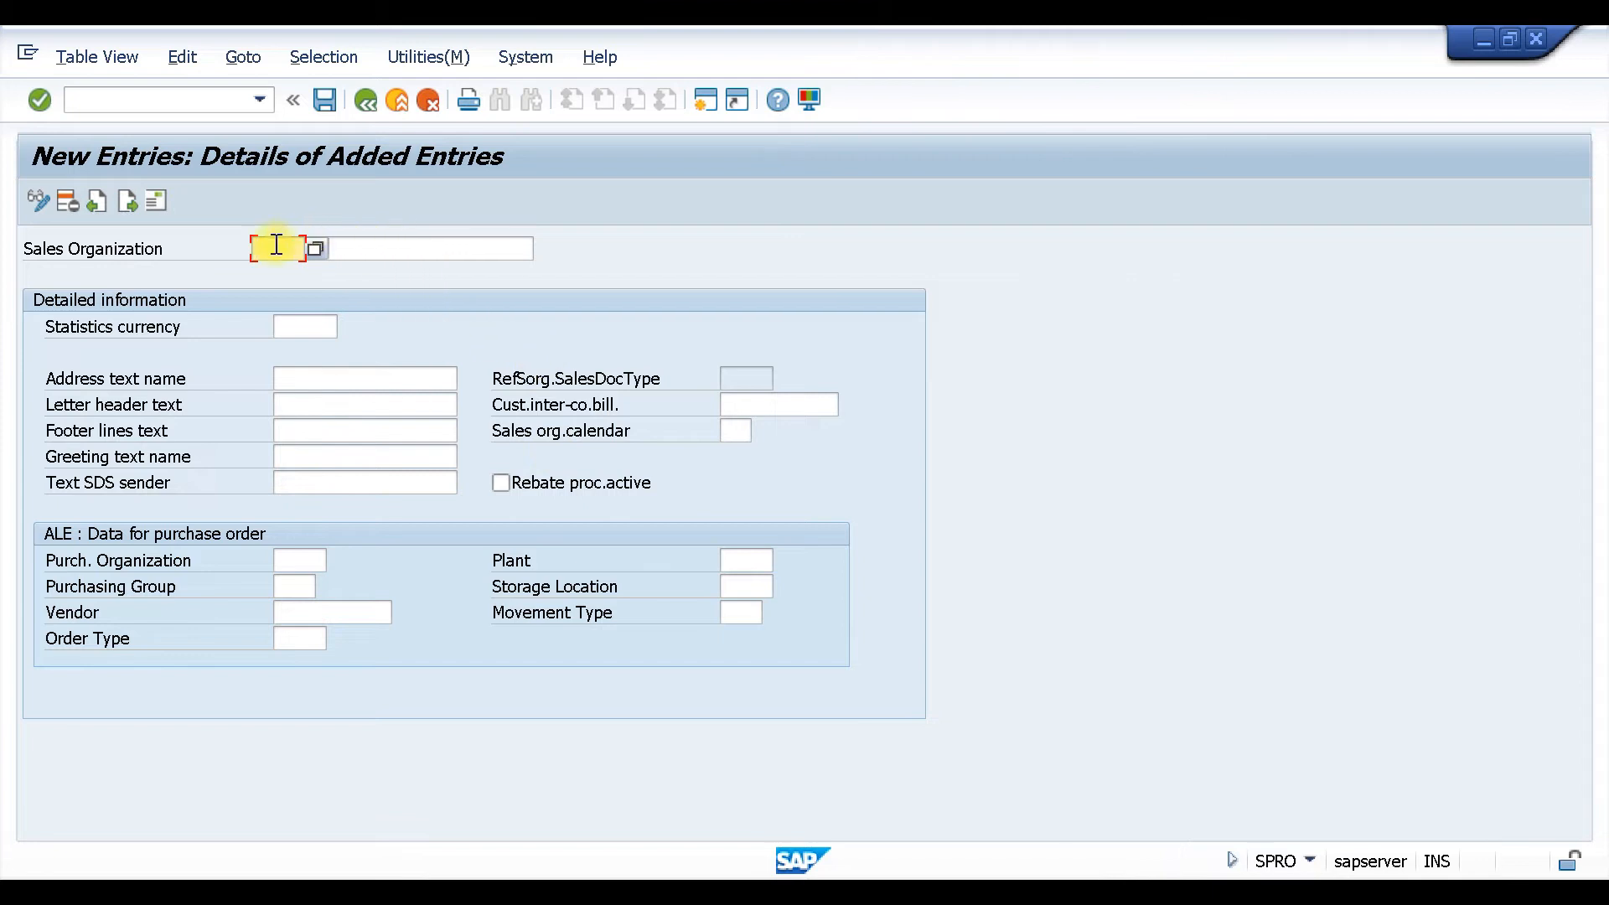
pyautogui.write('Z102')
pyautogui.click(439, 251)
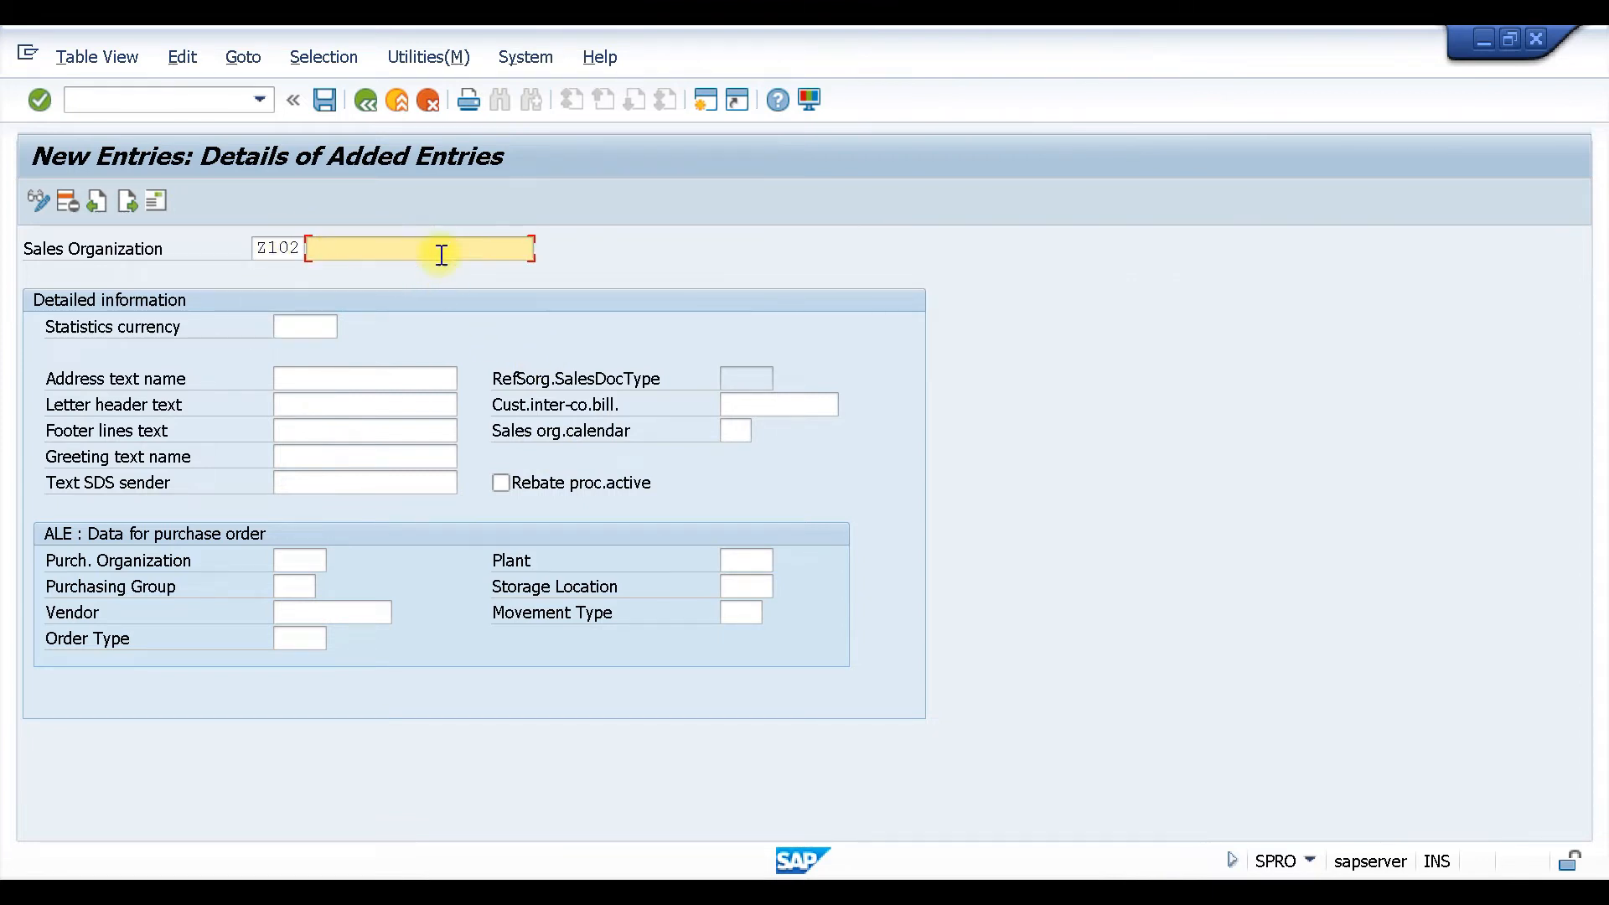
pyautogui.click(408, 270)
pyautogui.click(372, 248)
pyautogui.press('BackSpace')
pyautogui.write('1100 PLANT')
pyautogui.click(737, 434)
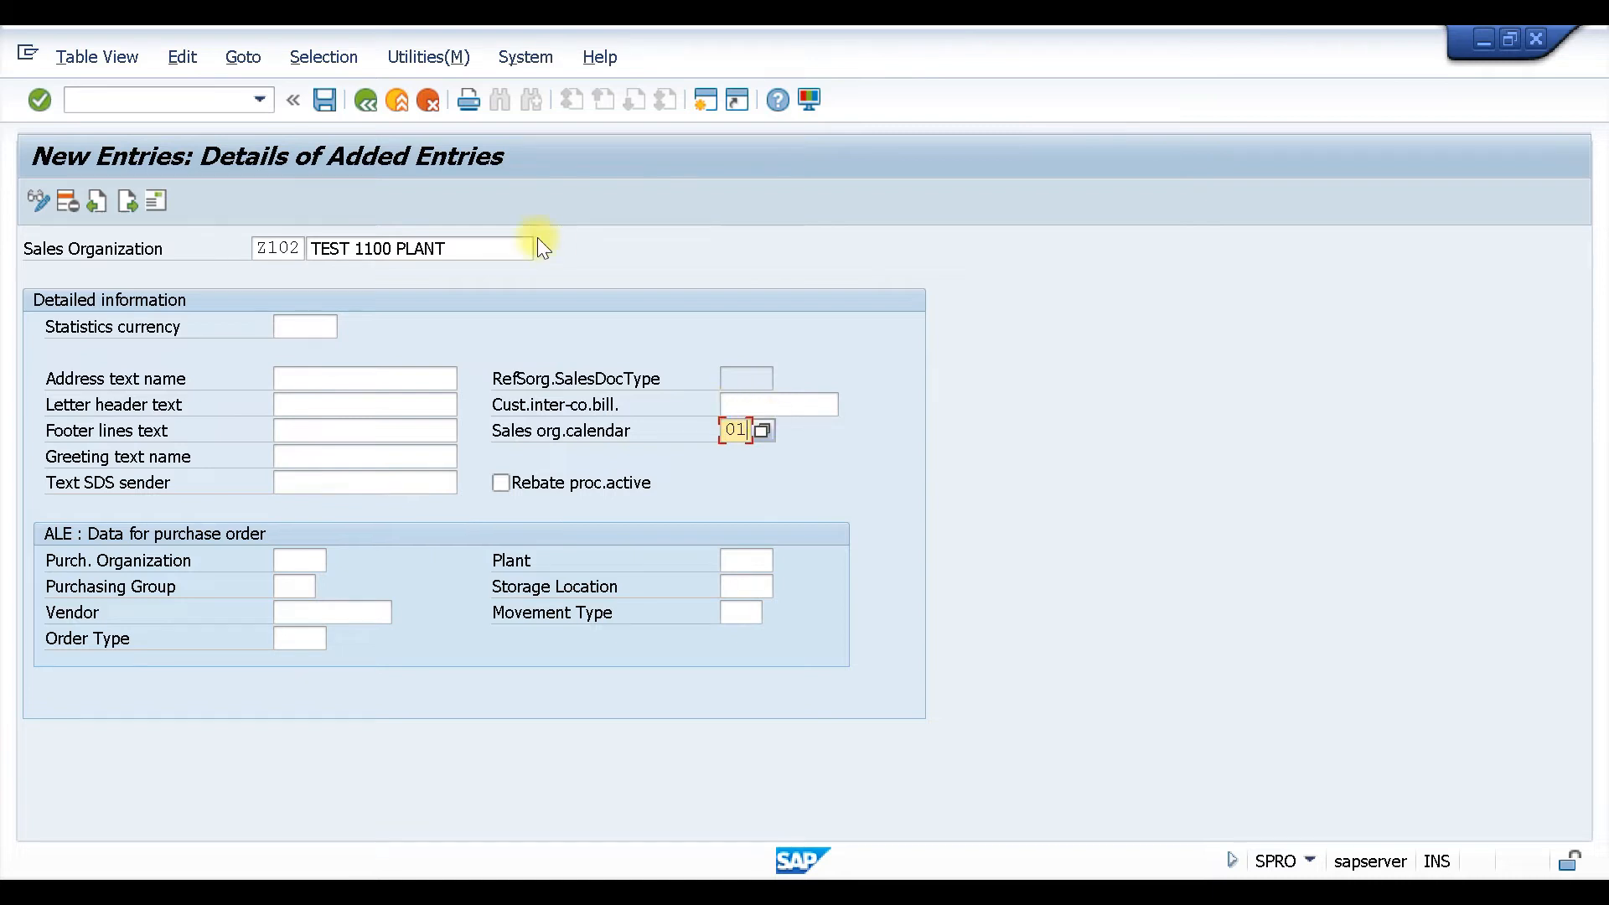
pyautogui.press('Return')
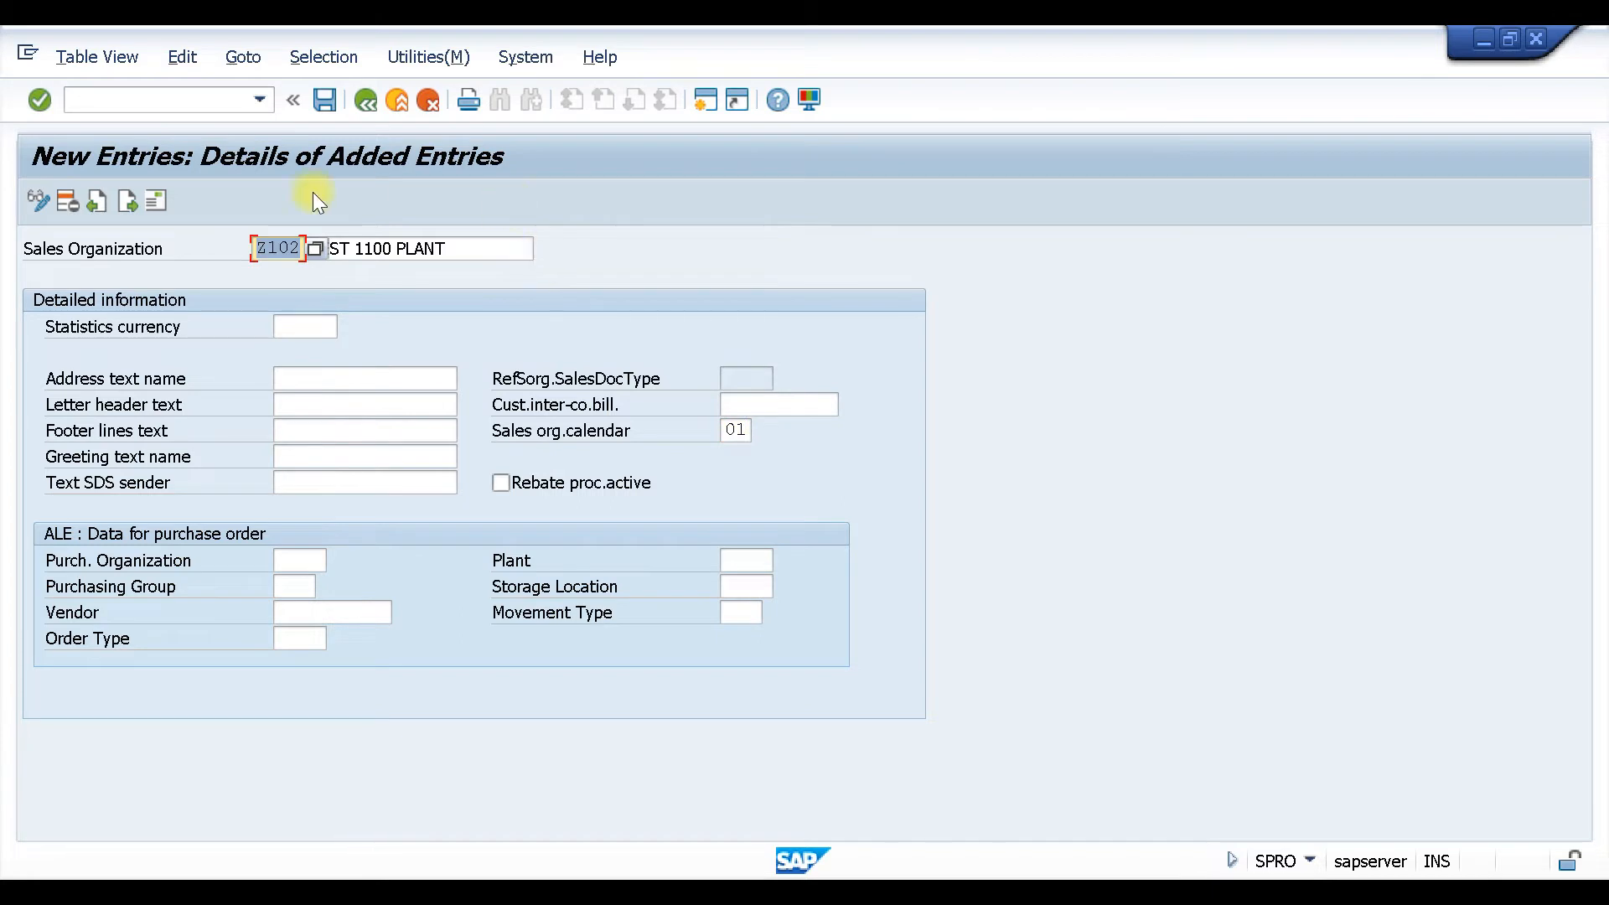
# Enter the address of sales organization Z102 with title Company, name TEST SALES 1100 and country DE, and confirm it.
pyautogui.click(155, 202)
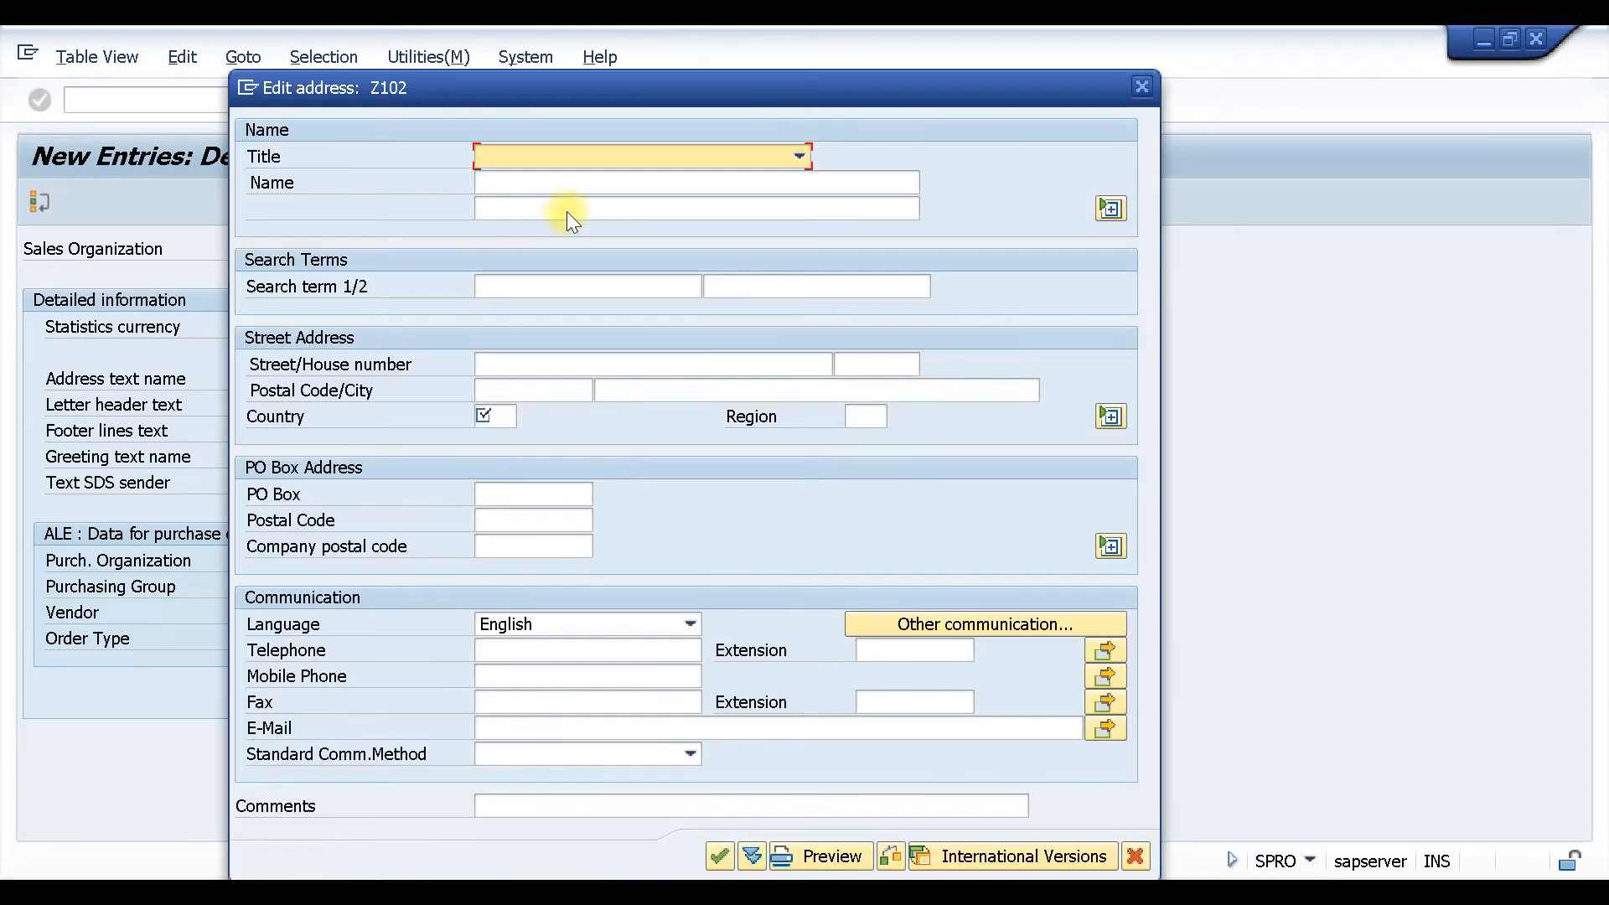
pyautogui.click(540, 163)
pyautogui.click(538, 178)
pyautogui.click(531, 184)
pyautogui.click(533, 207)
pyautogui.click(590, 182)
pyautogui.press('BackSpace')
pyautogui.write('1100')
pyautogui.click(505, 416)
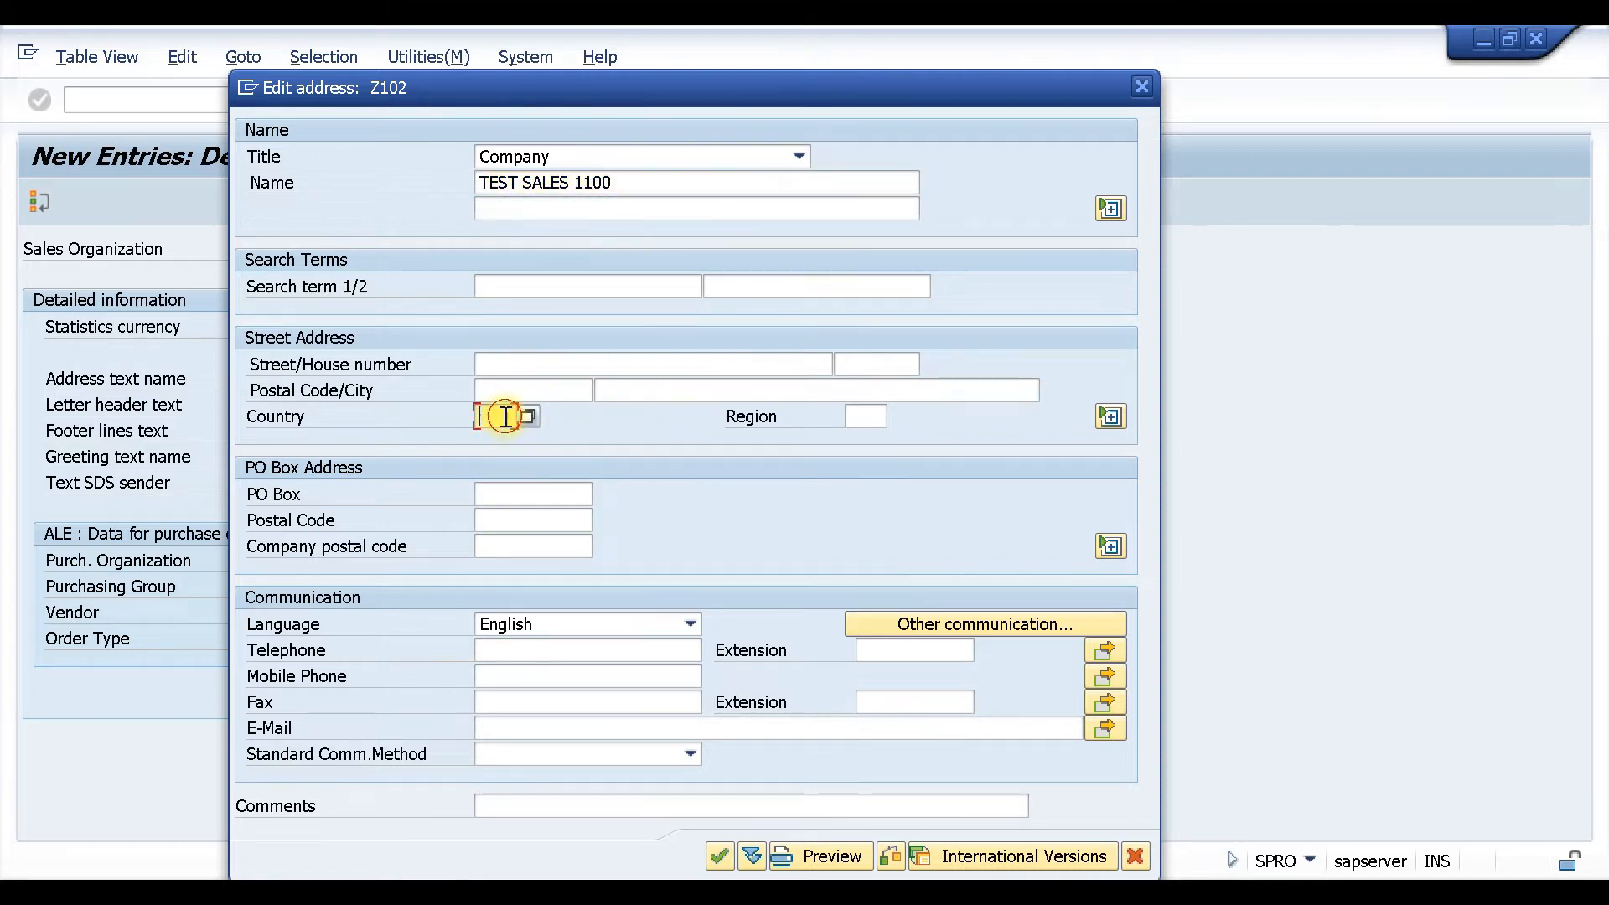
pyautogui.click(513, 433)
pyautogui.press('Return')
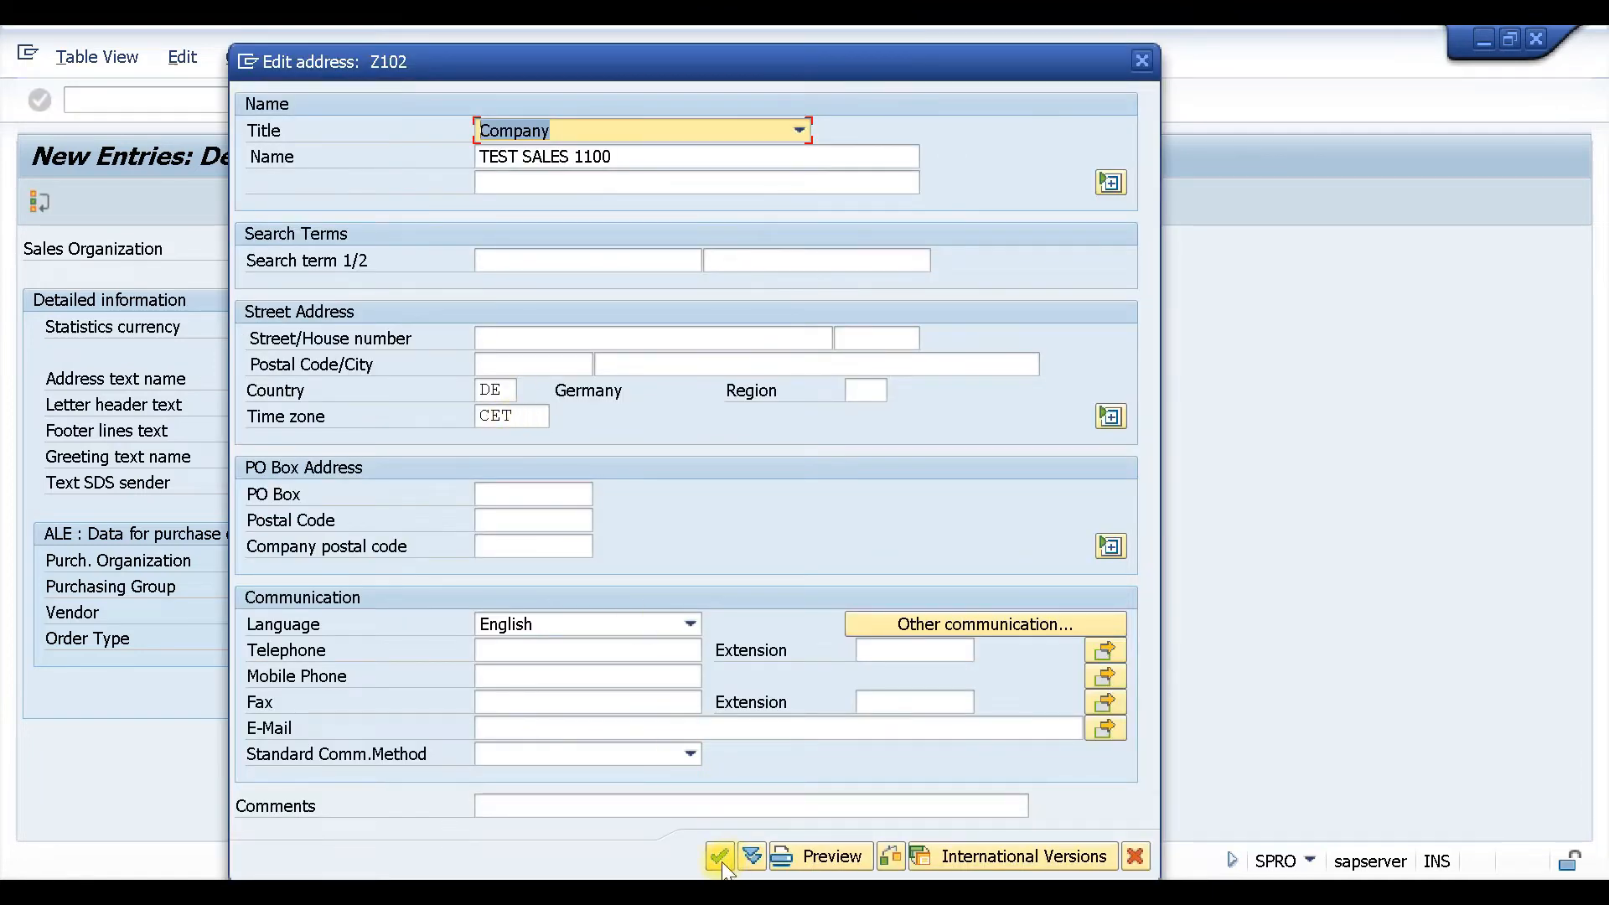
pyautogui.click(719, 856)
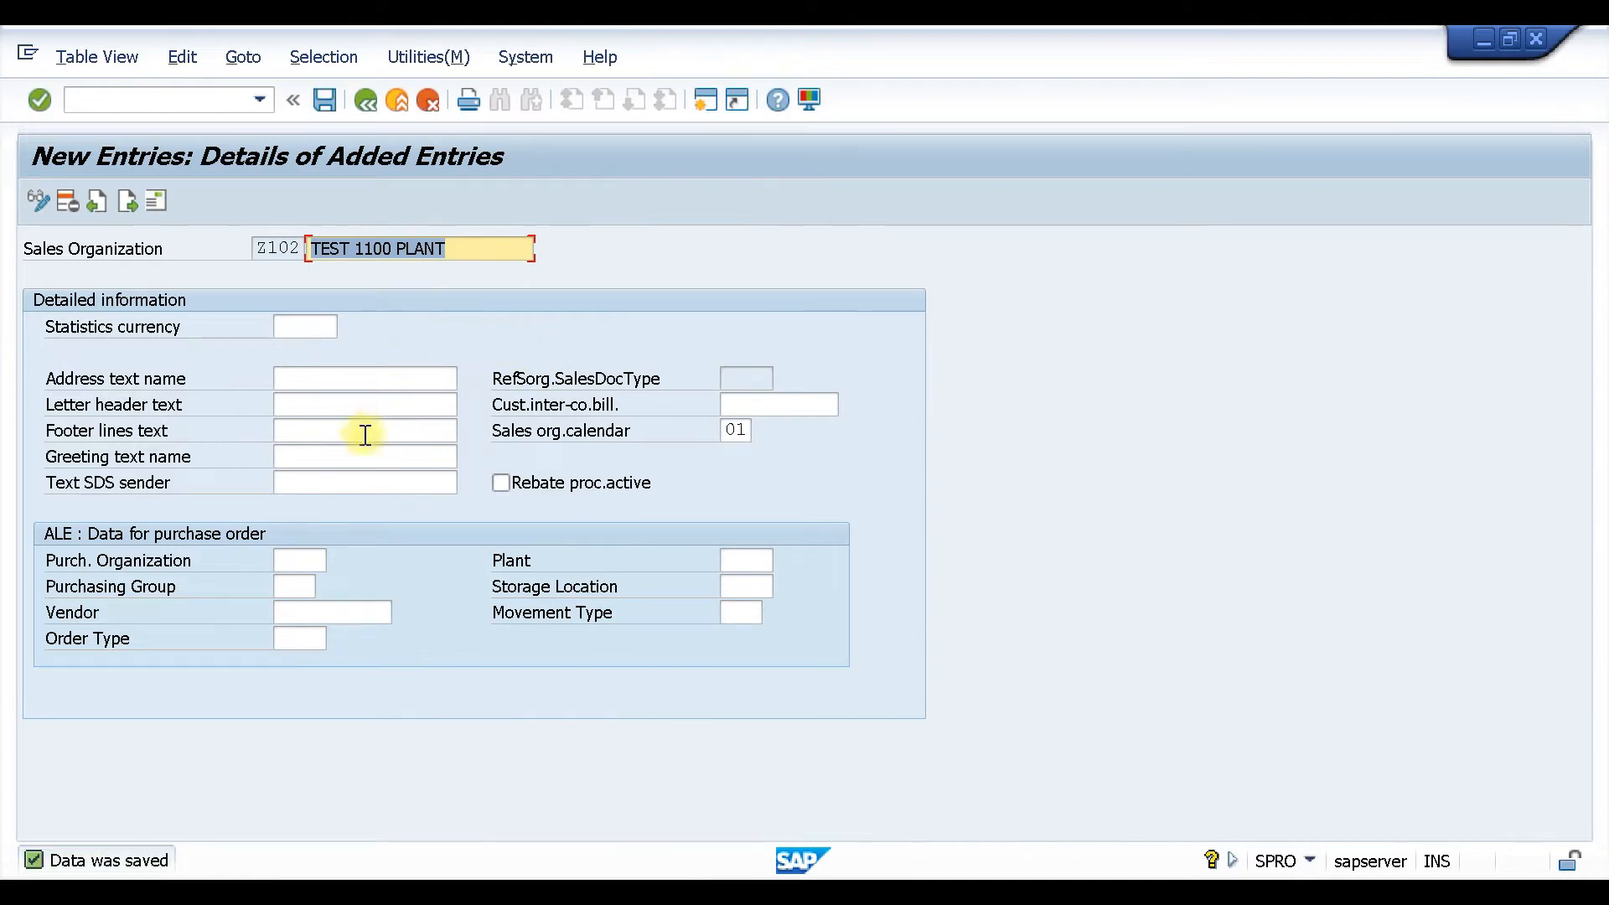
# Go back to the previous sales organization entry, Z101, and save it.
pyautogui.click(96, 203)
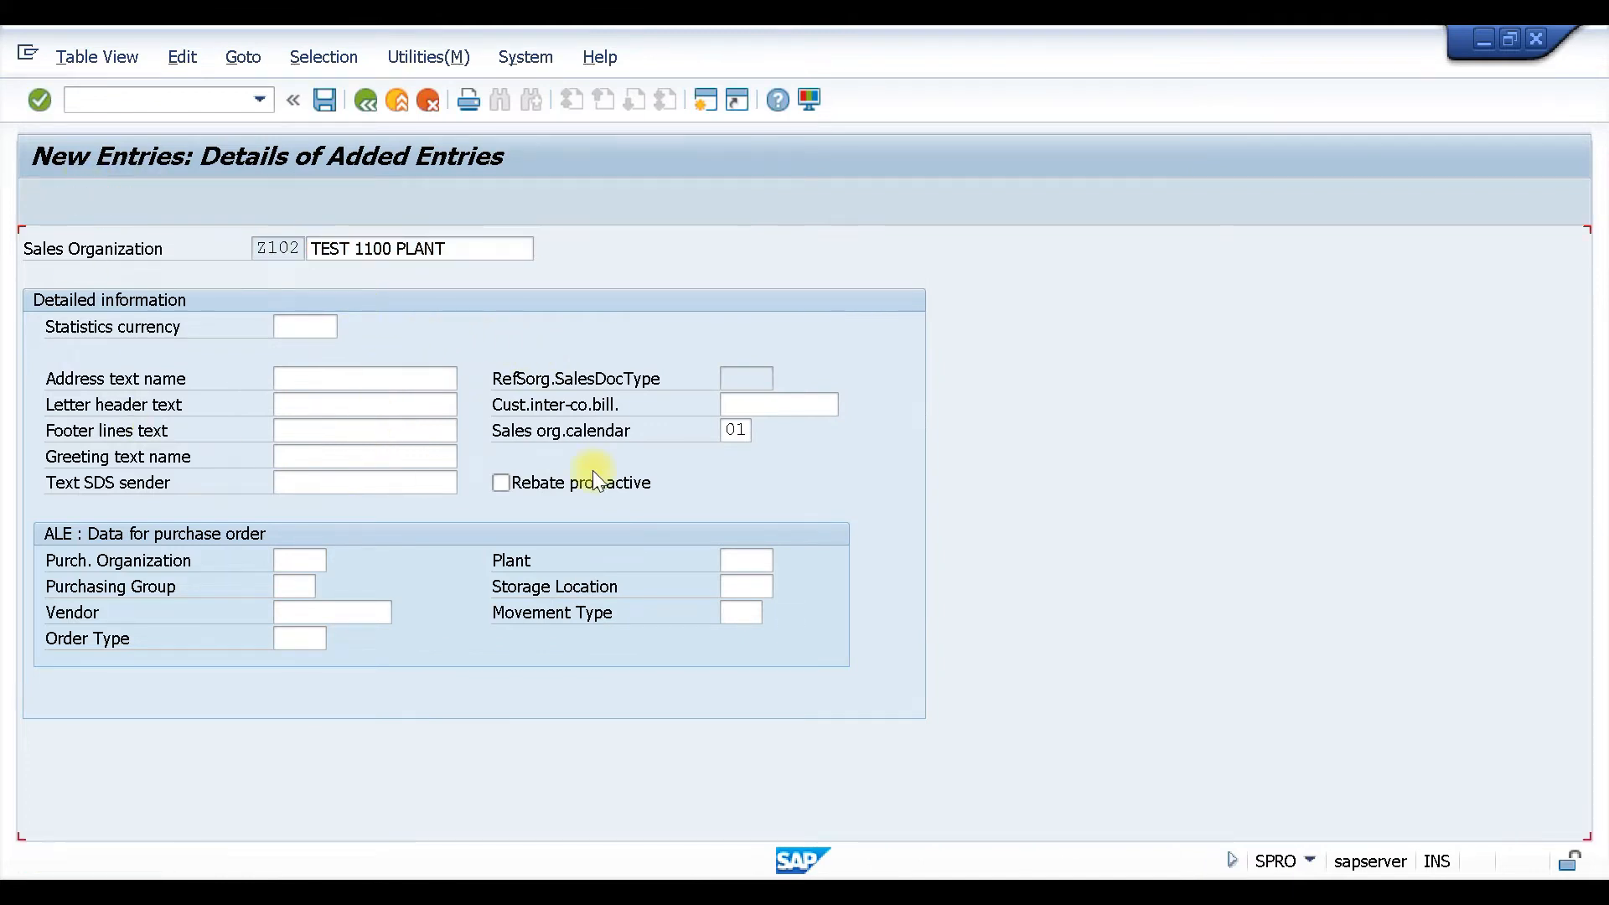
pyautogui.click(740, 429)
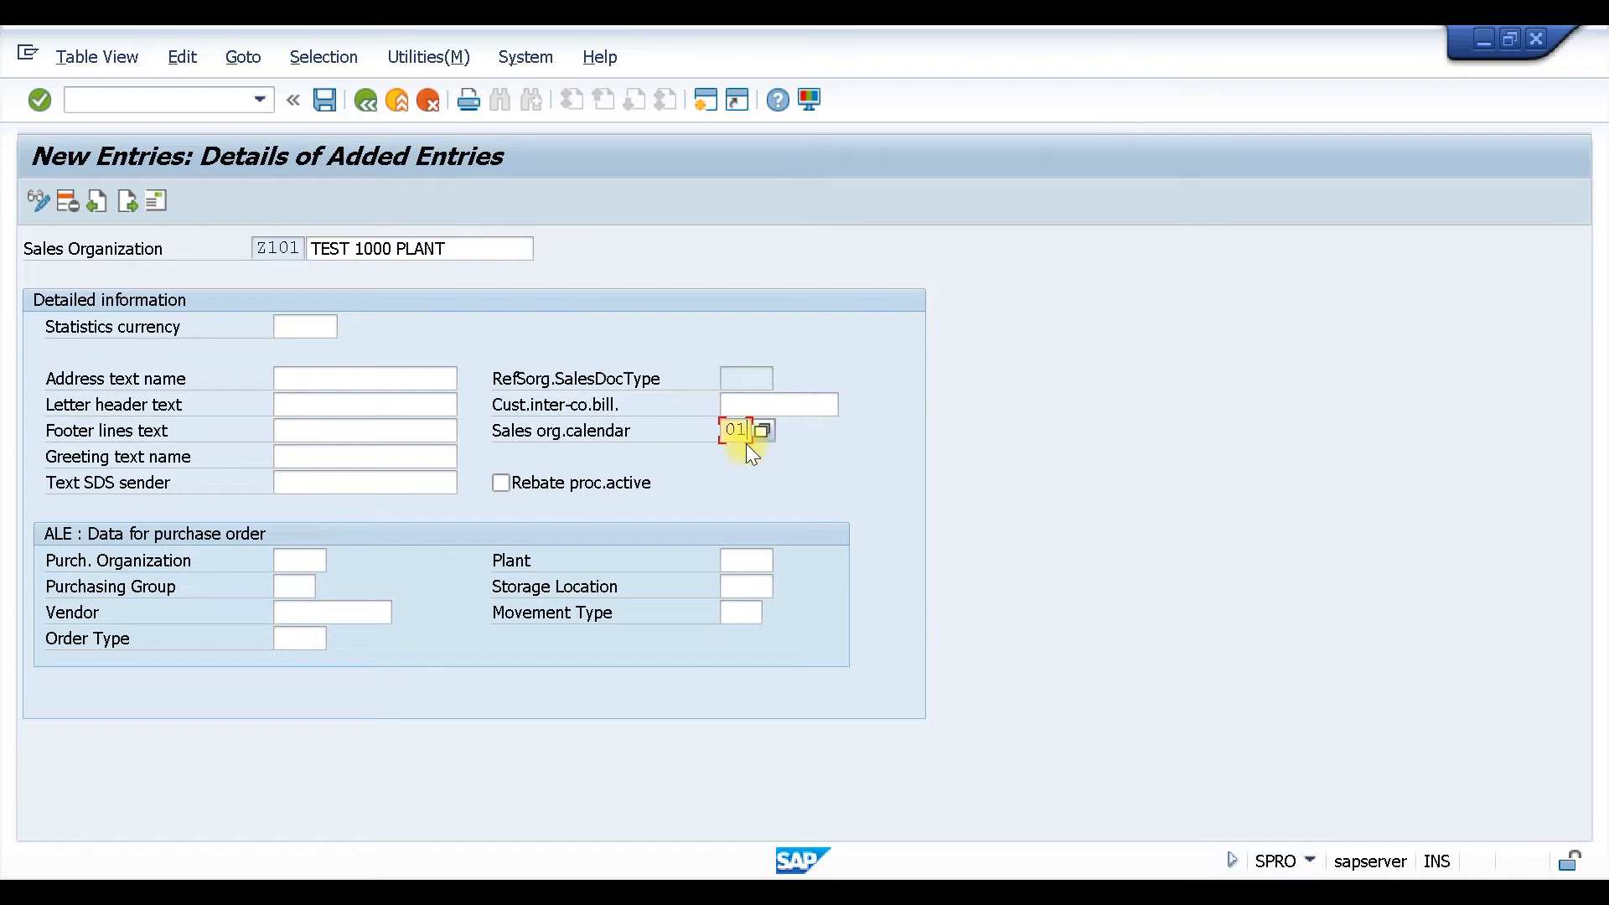
pyautogui.hotkey('ctrl', 's')
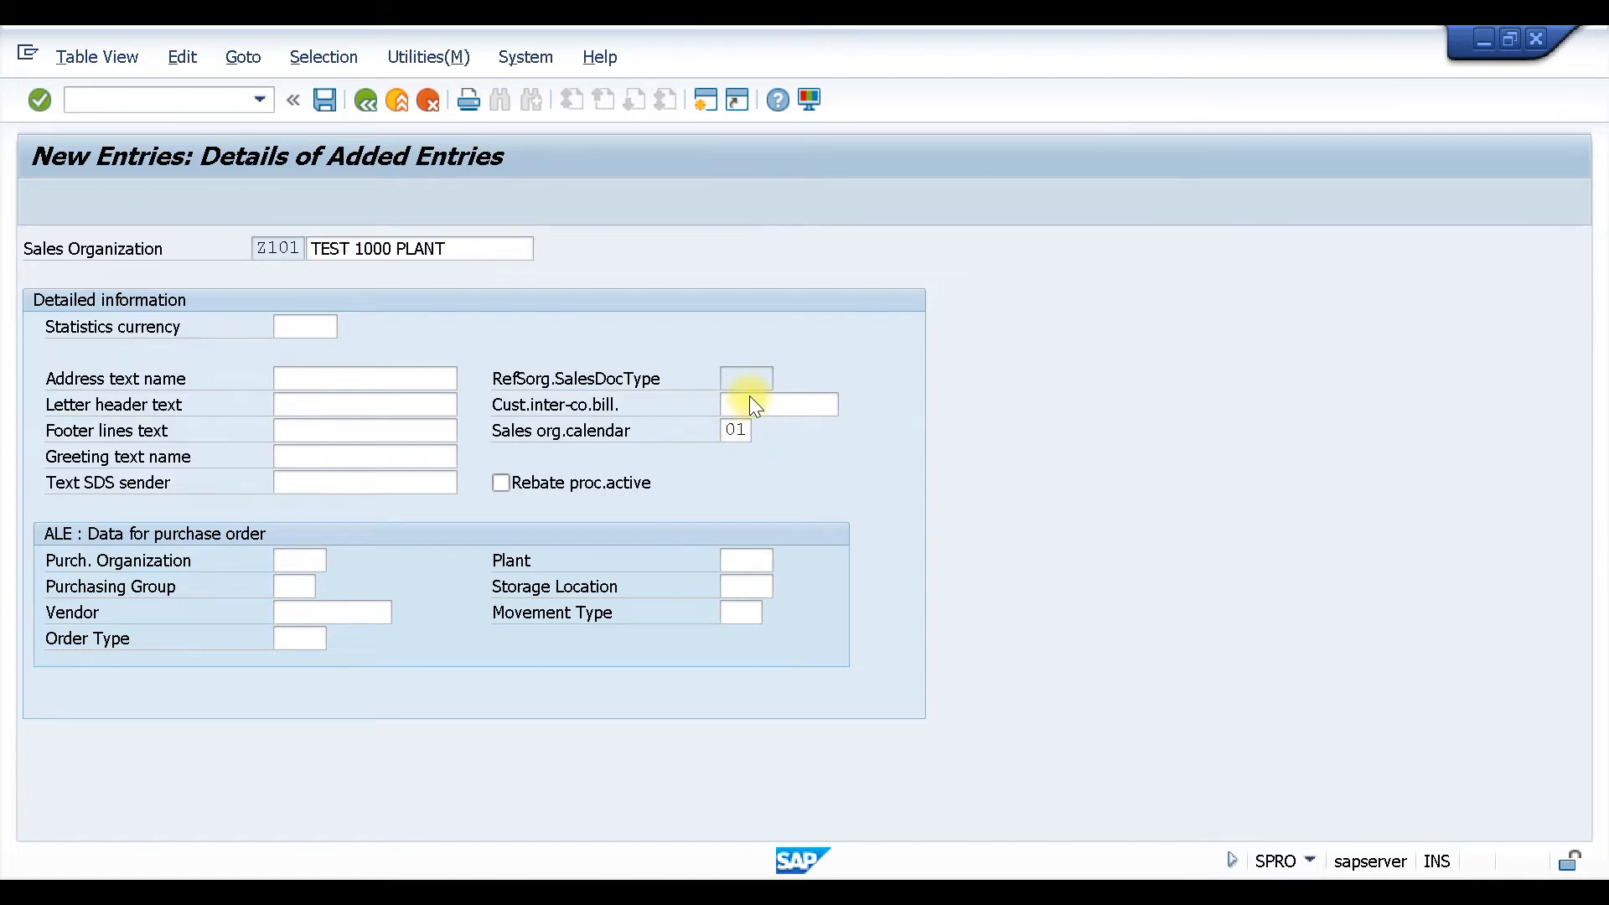
# Leave the sales organization maintenance and its activity selection to return to the implementation guide structure.
pyautogui.click(365, 94)
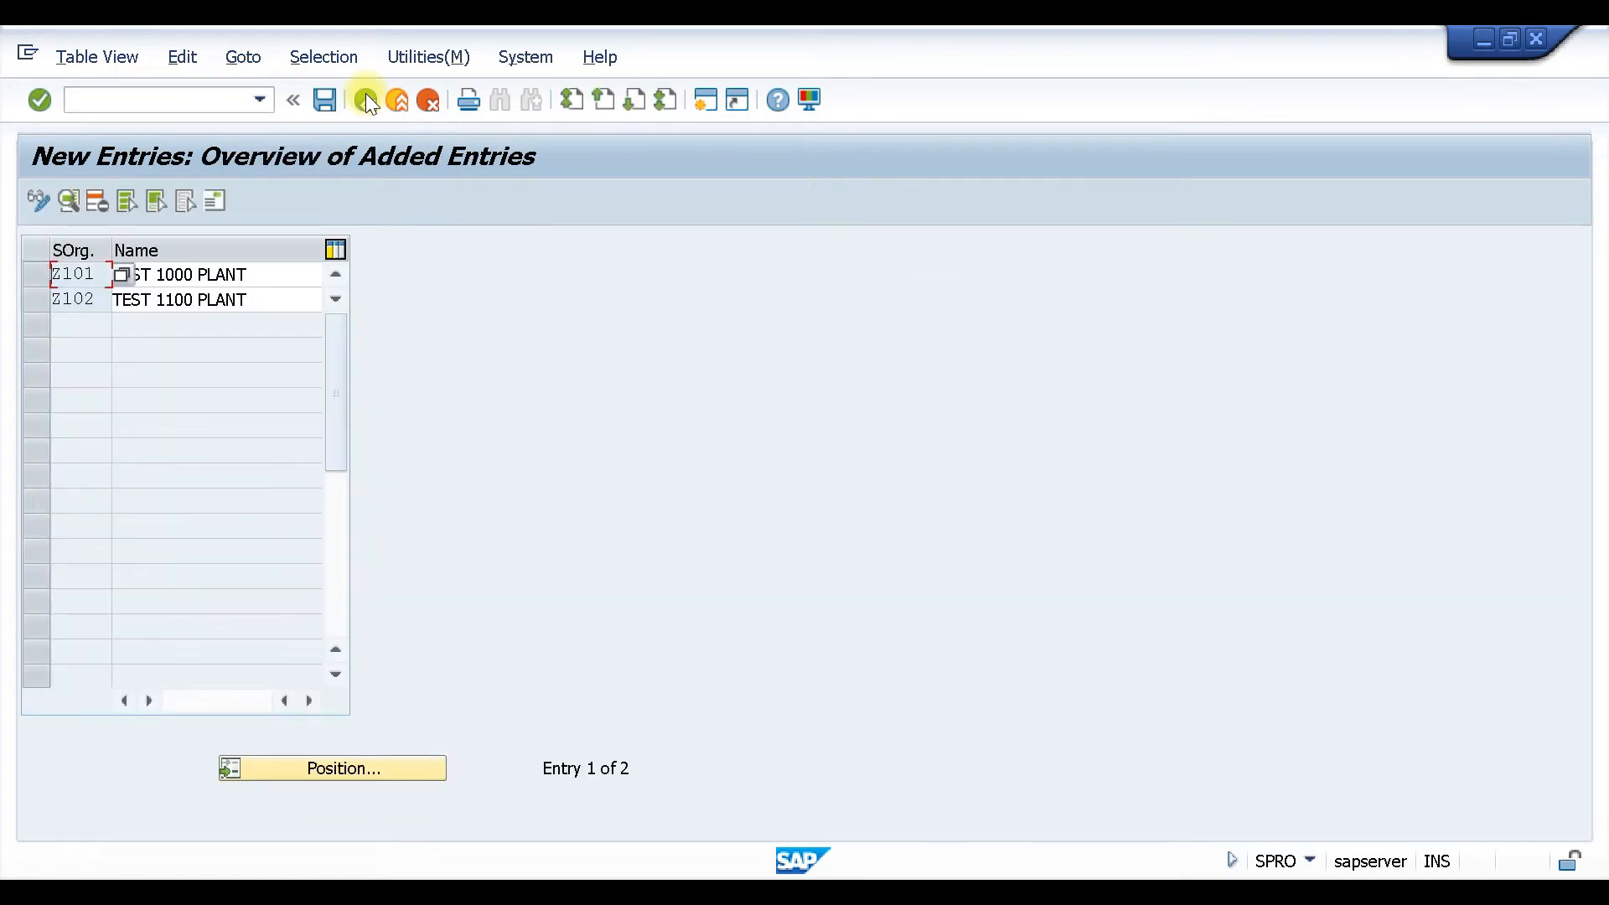
pyautogui.click(366, 104)
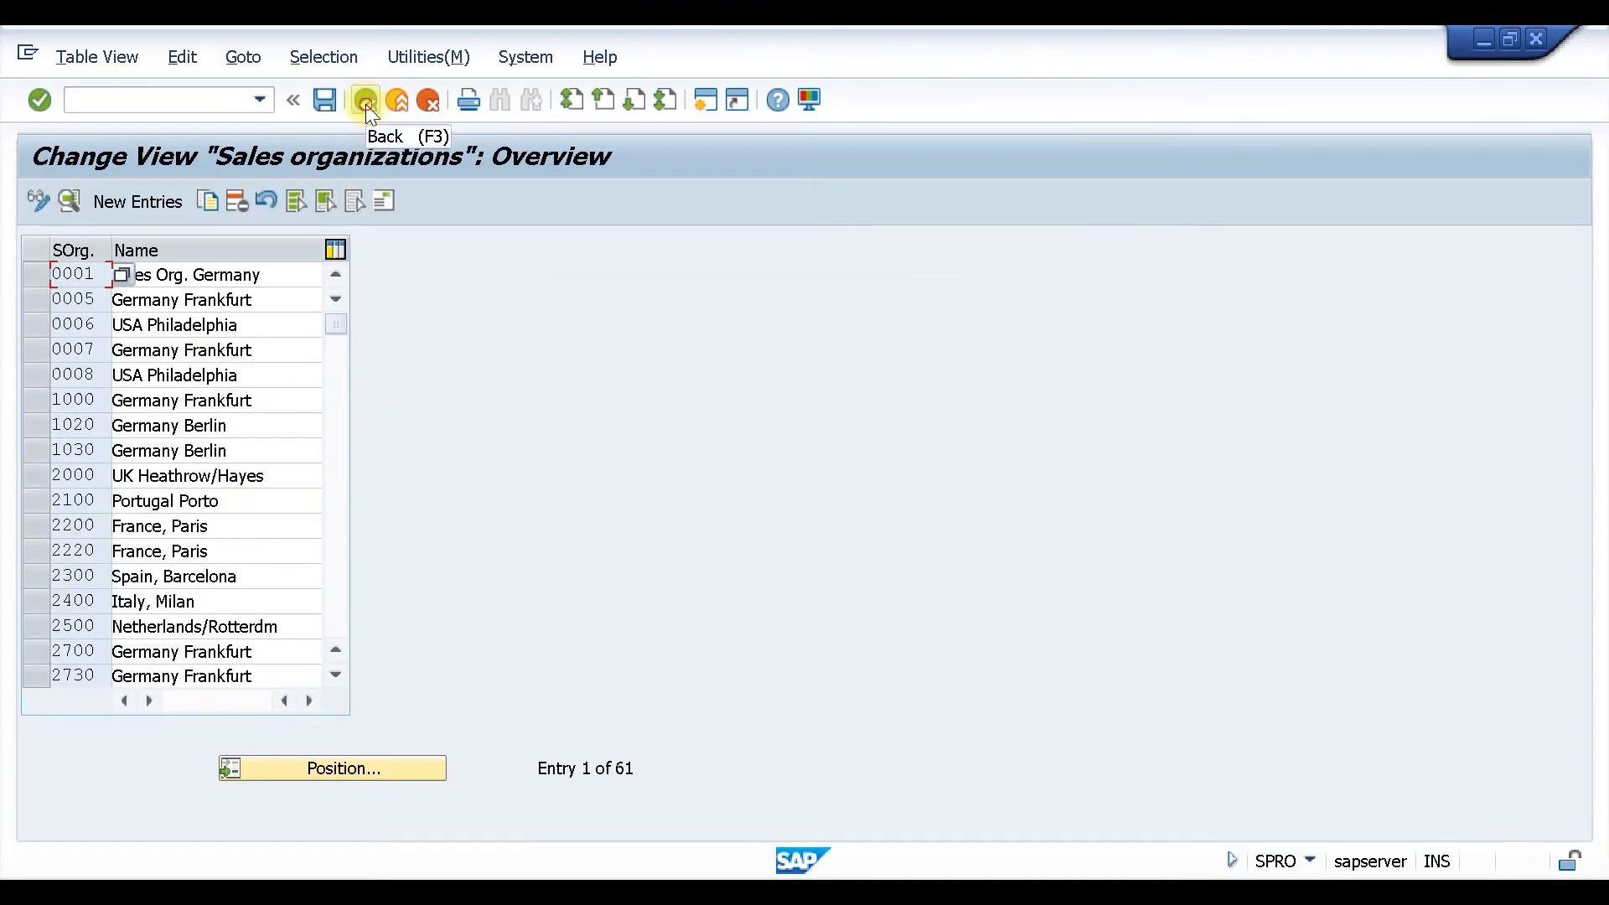
pyautogui.click(364, 104)
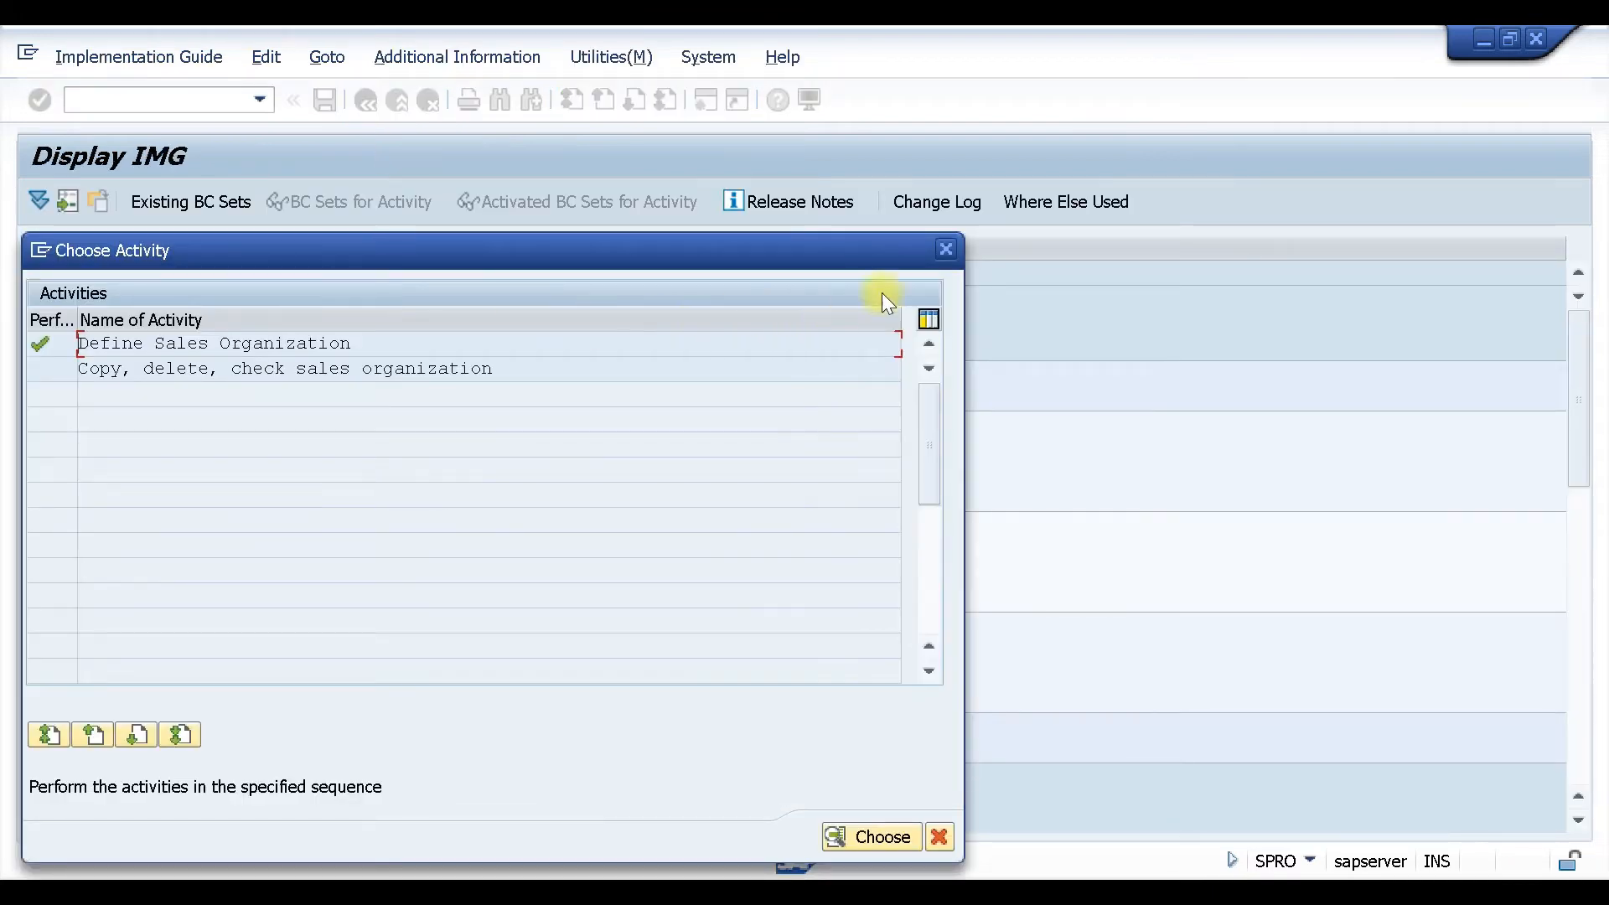
pyautogui.click(942, 248)
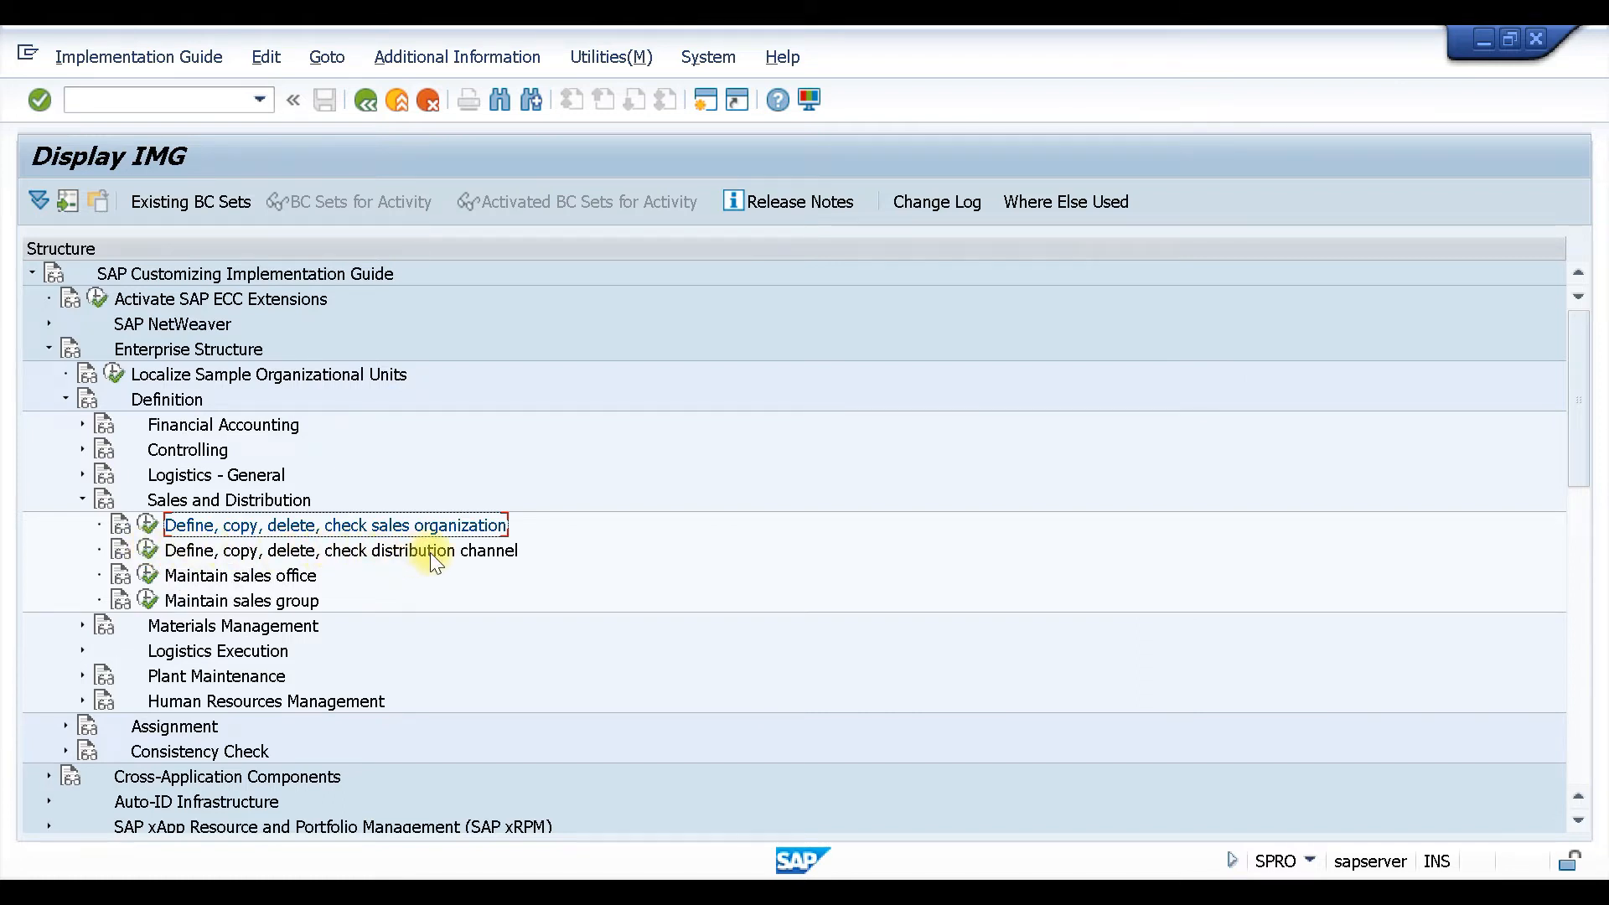
# Open the Define distribution channel activity, examine the codes and names of the existing channels, and return to the implementation guide.
pyautogui.click(148, 551)
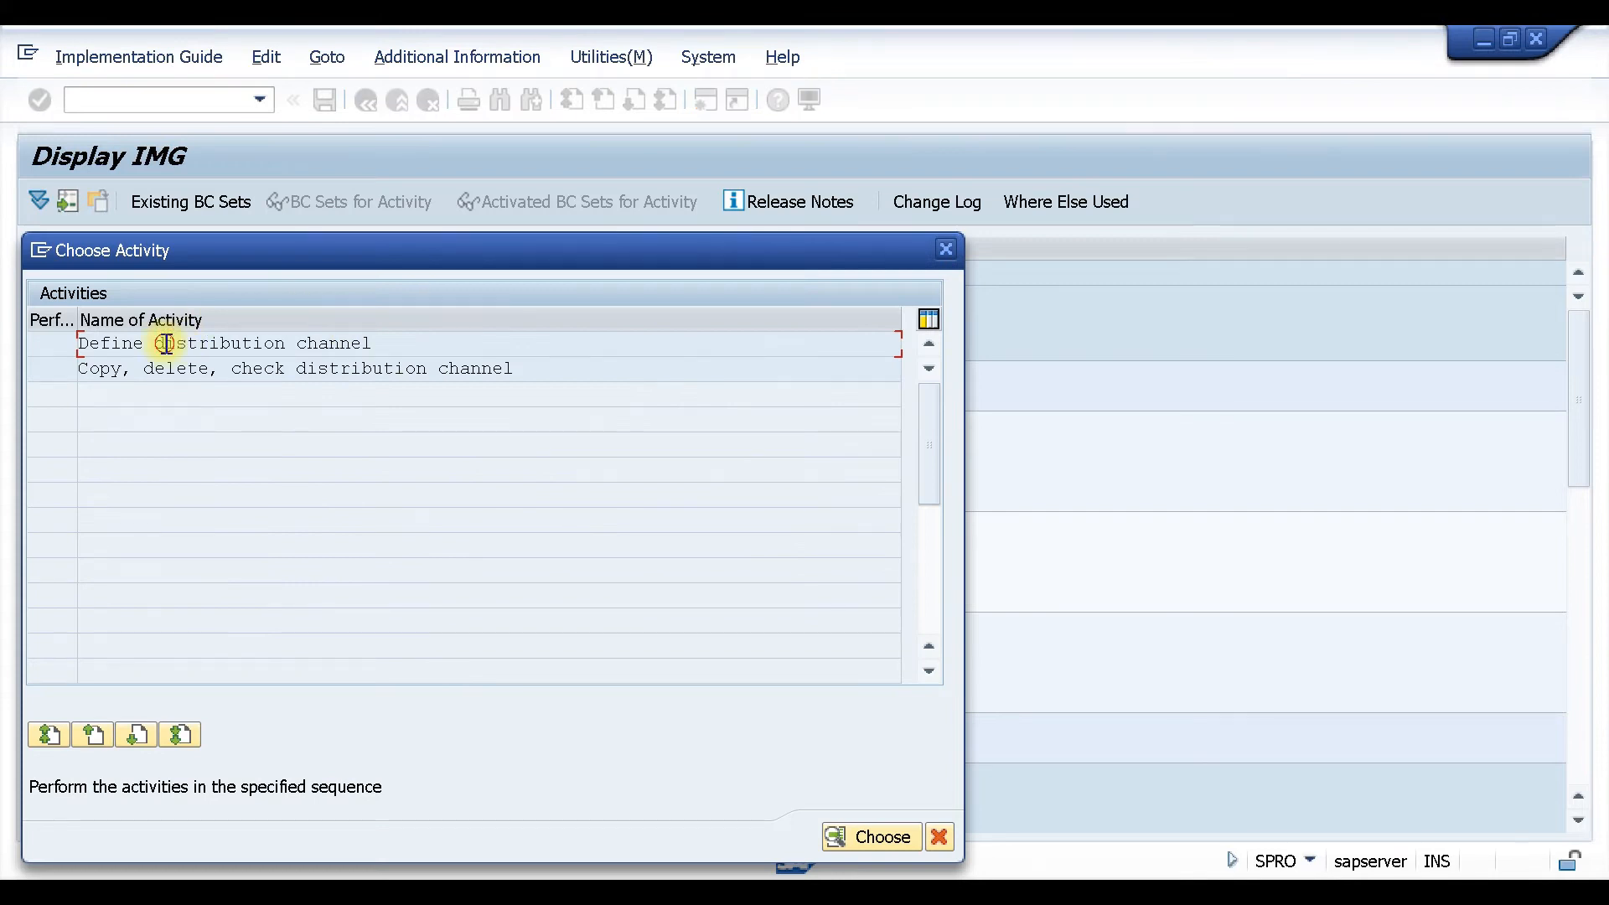
pyautogui.doubleClick(165, 343)
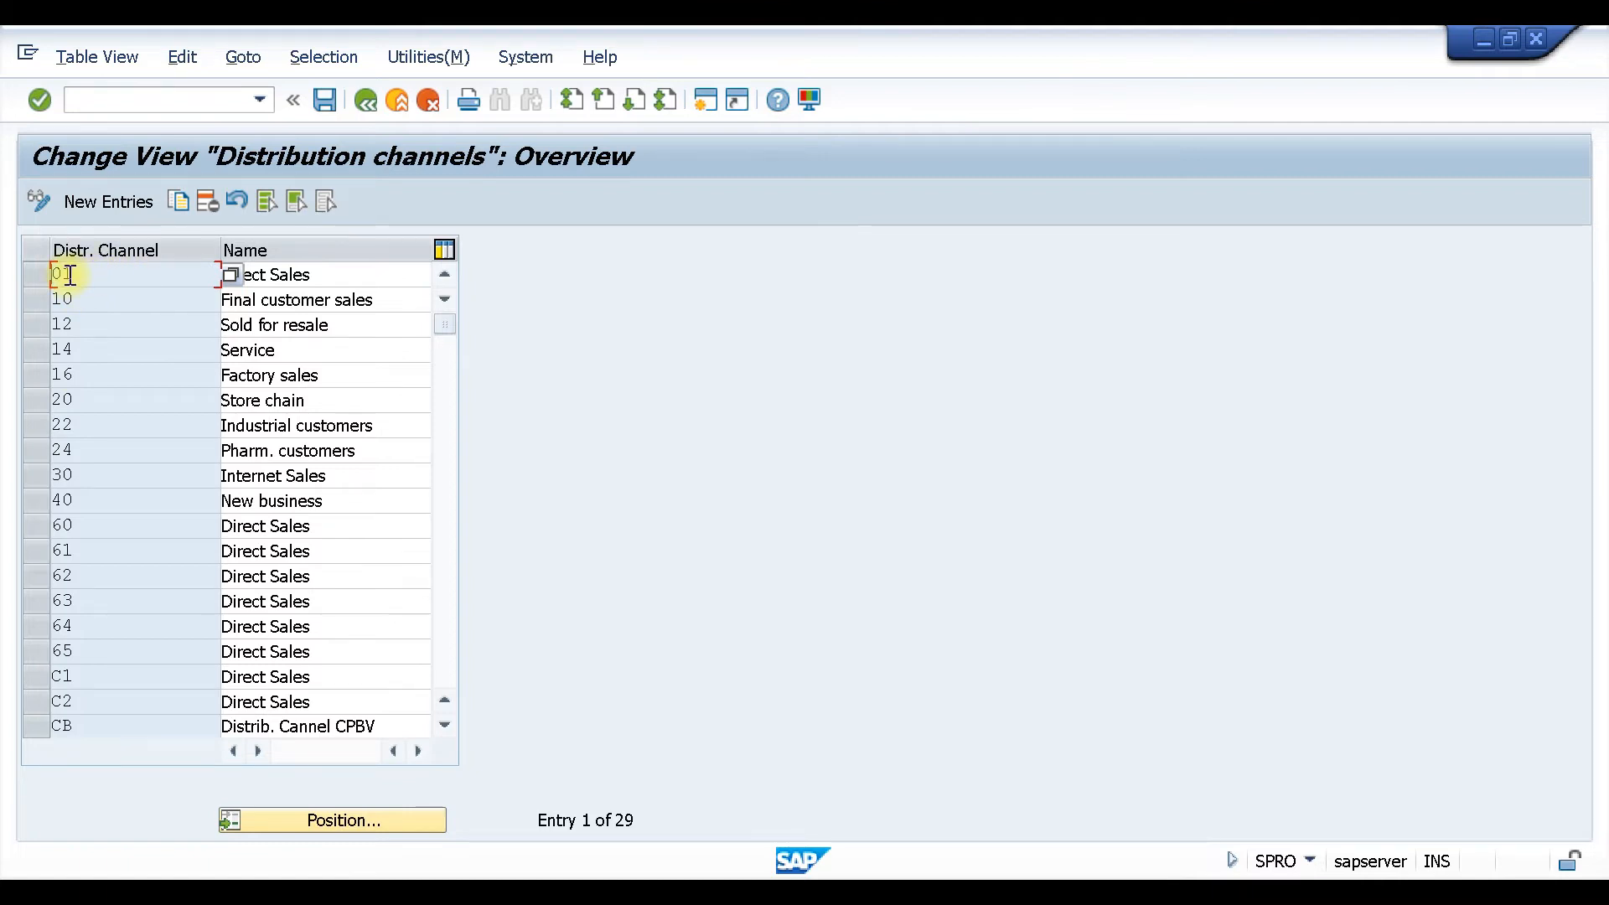
pyautogui.moveTo(102, 275); pyautogui.dragTo(14, 301)
pyautogui.click(406, 301)
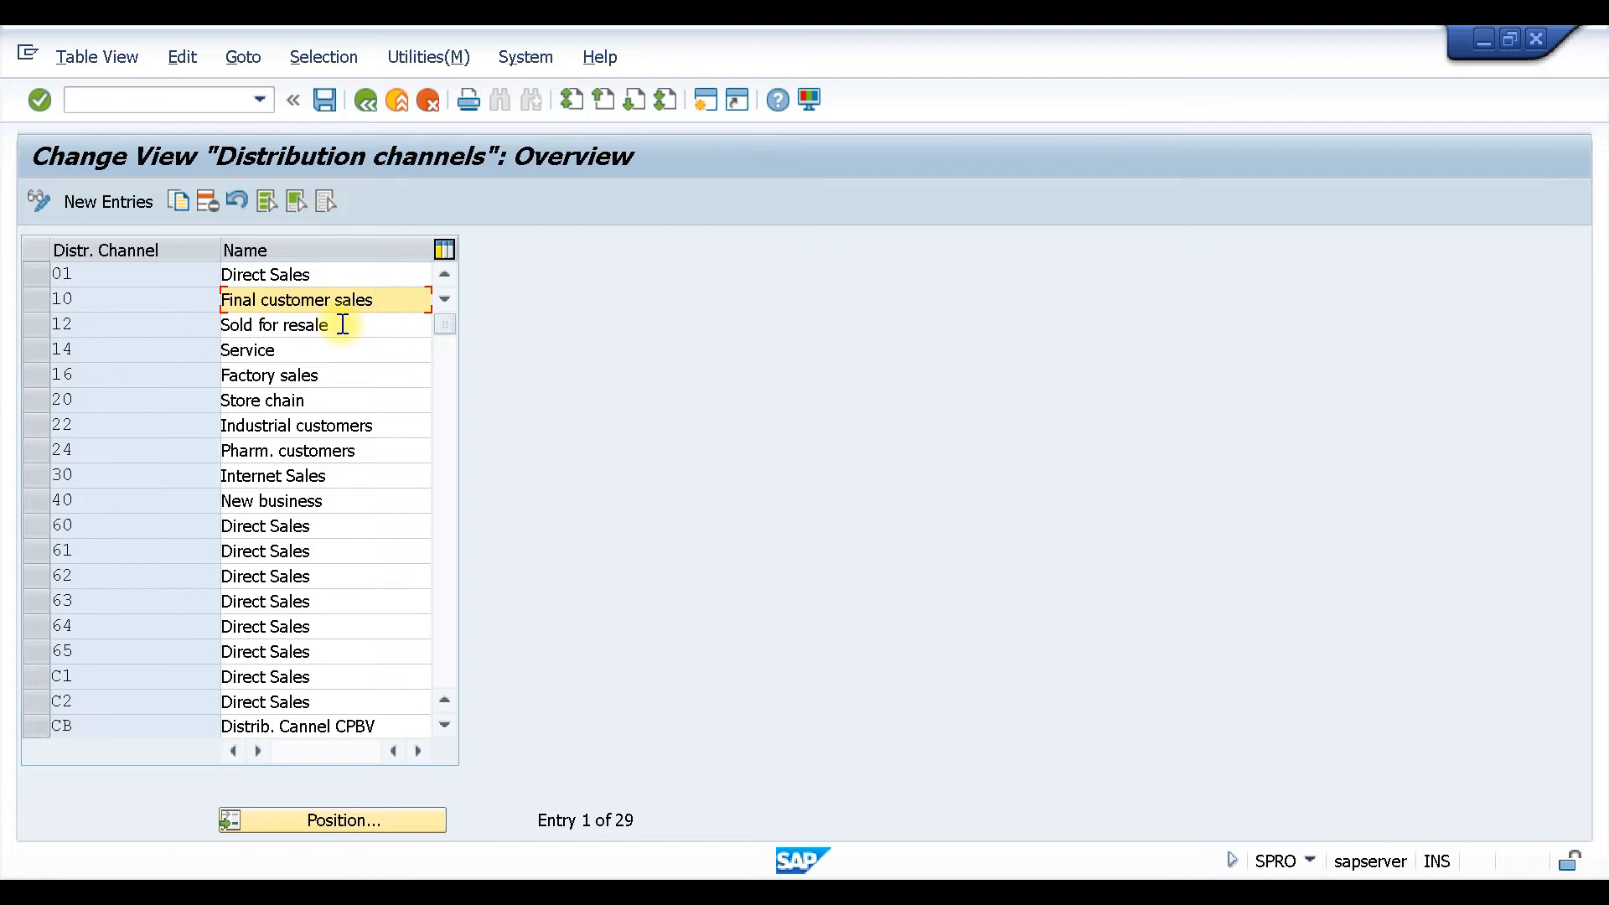
pyautogui.moveTo(343, 324); pyautogui.dragTo(215, 324)
pyautogui.click(79, 349)
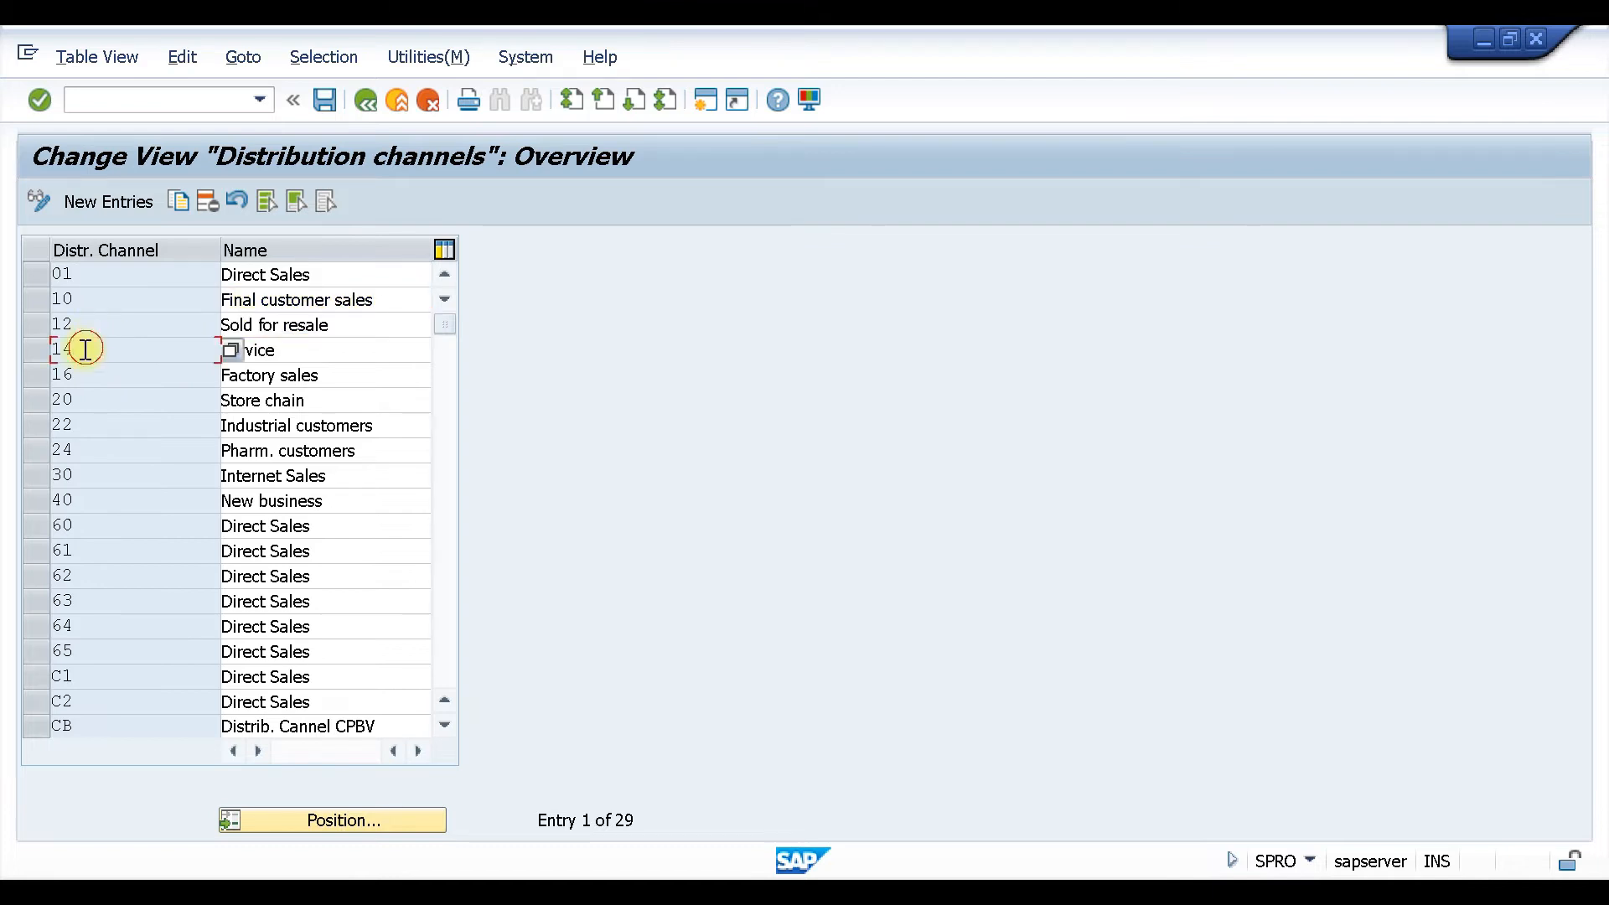
pyautogui.moveTo(310, 349); pyautogui.dragTo(216, 349)
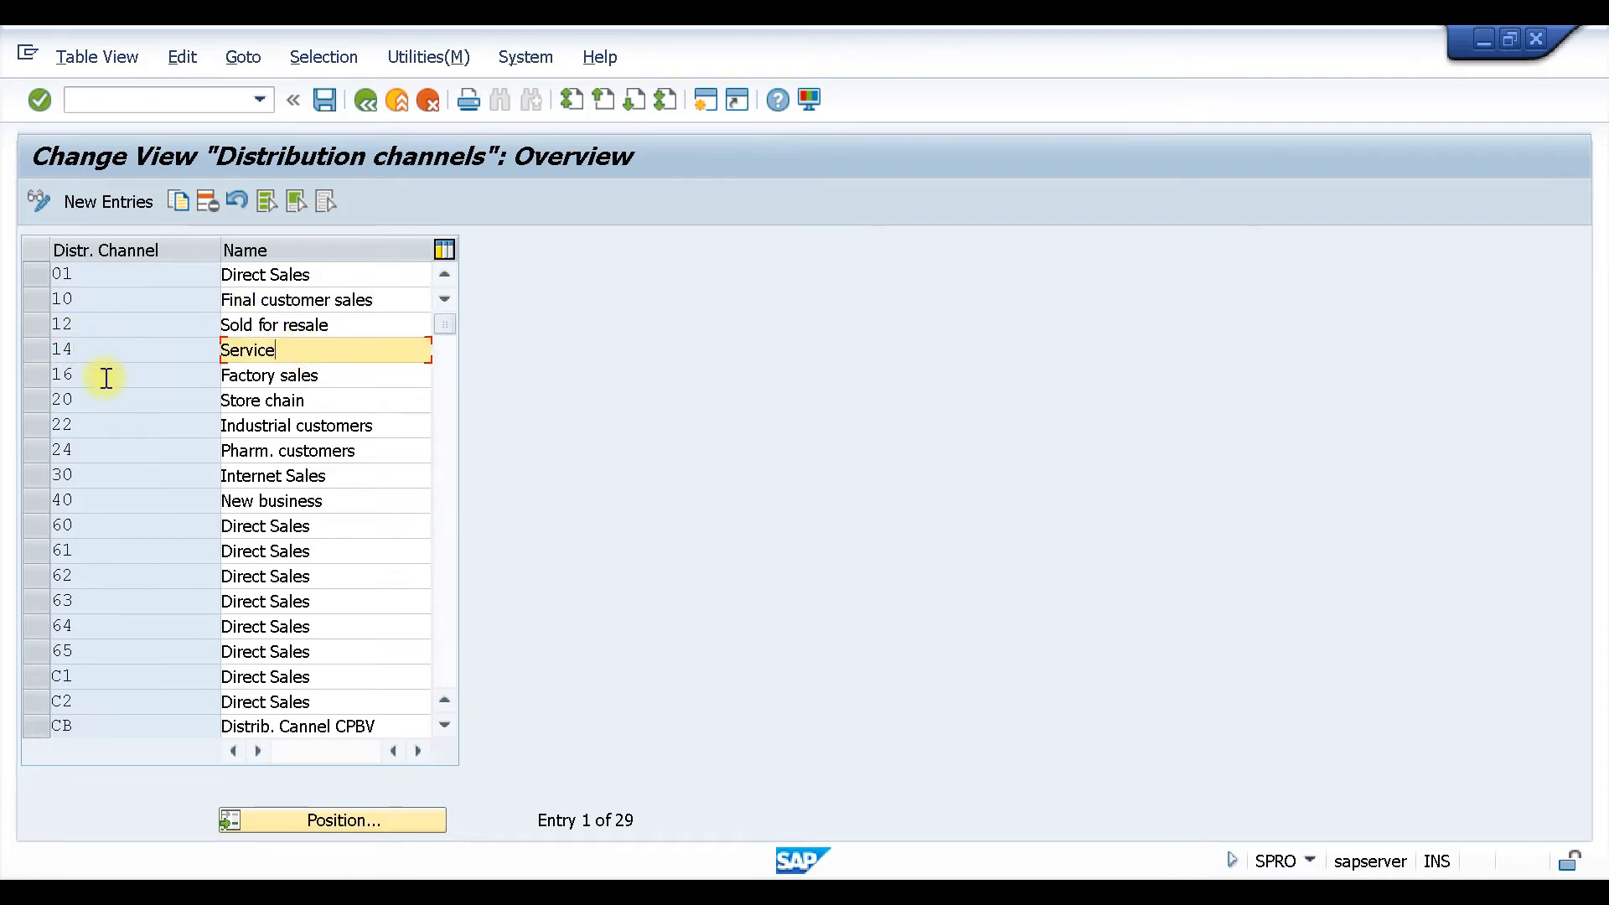
pyautogui.click(234, 375)
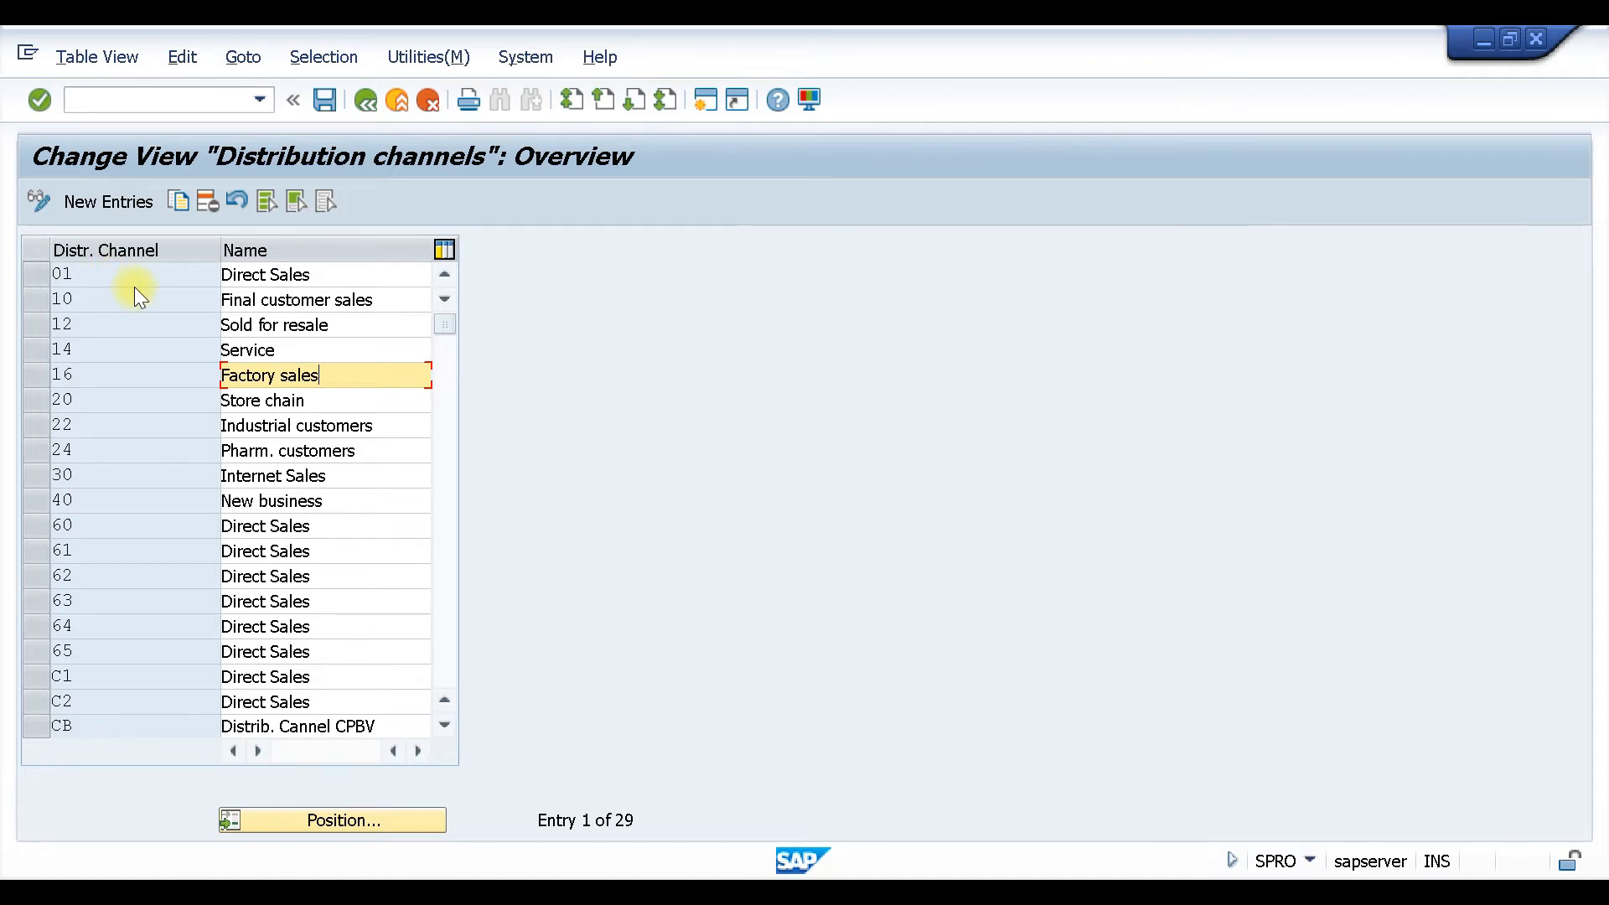
pyautogui.click(365, 100)
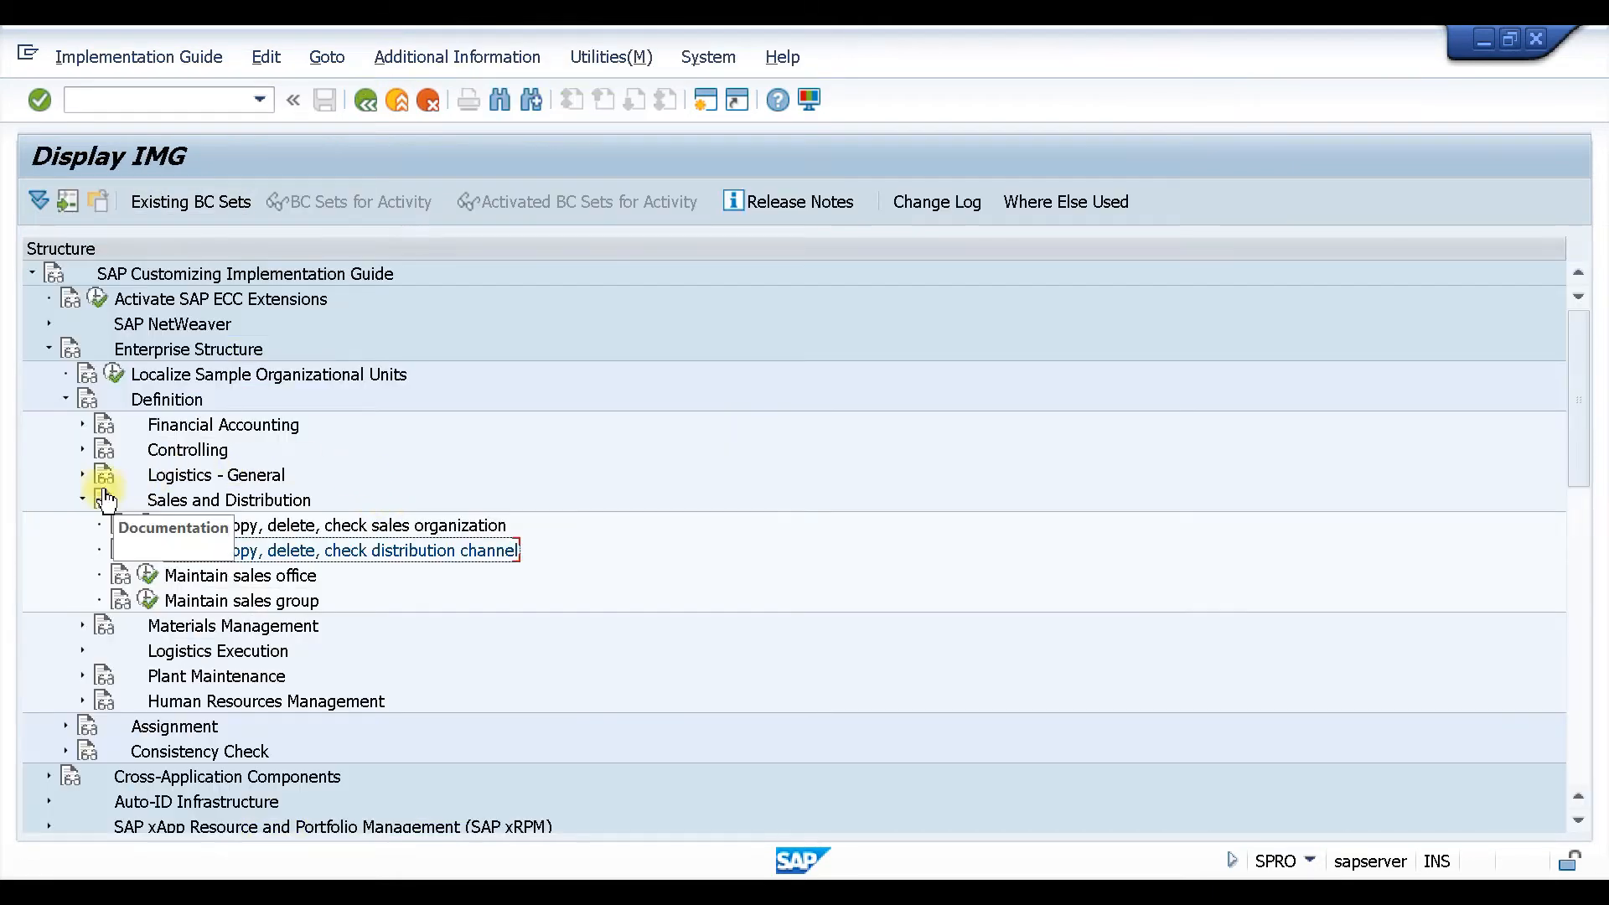
# Collapse Sales and Distribution and open the Define shipping point activity under Logistics Execution.
pyautogui.click(81, 499)
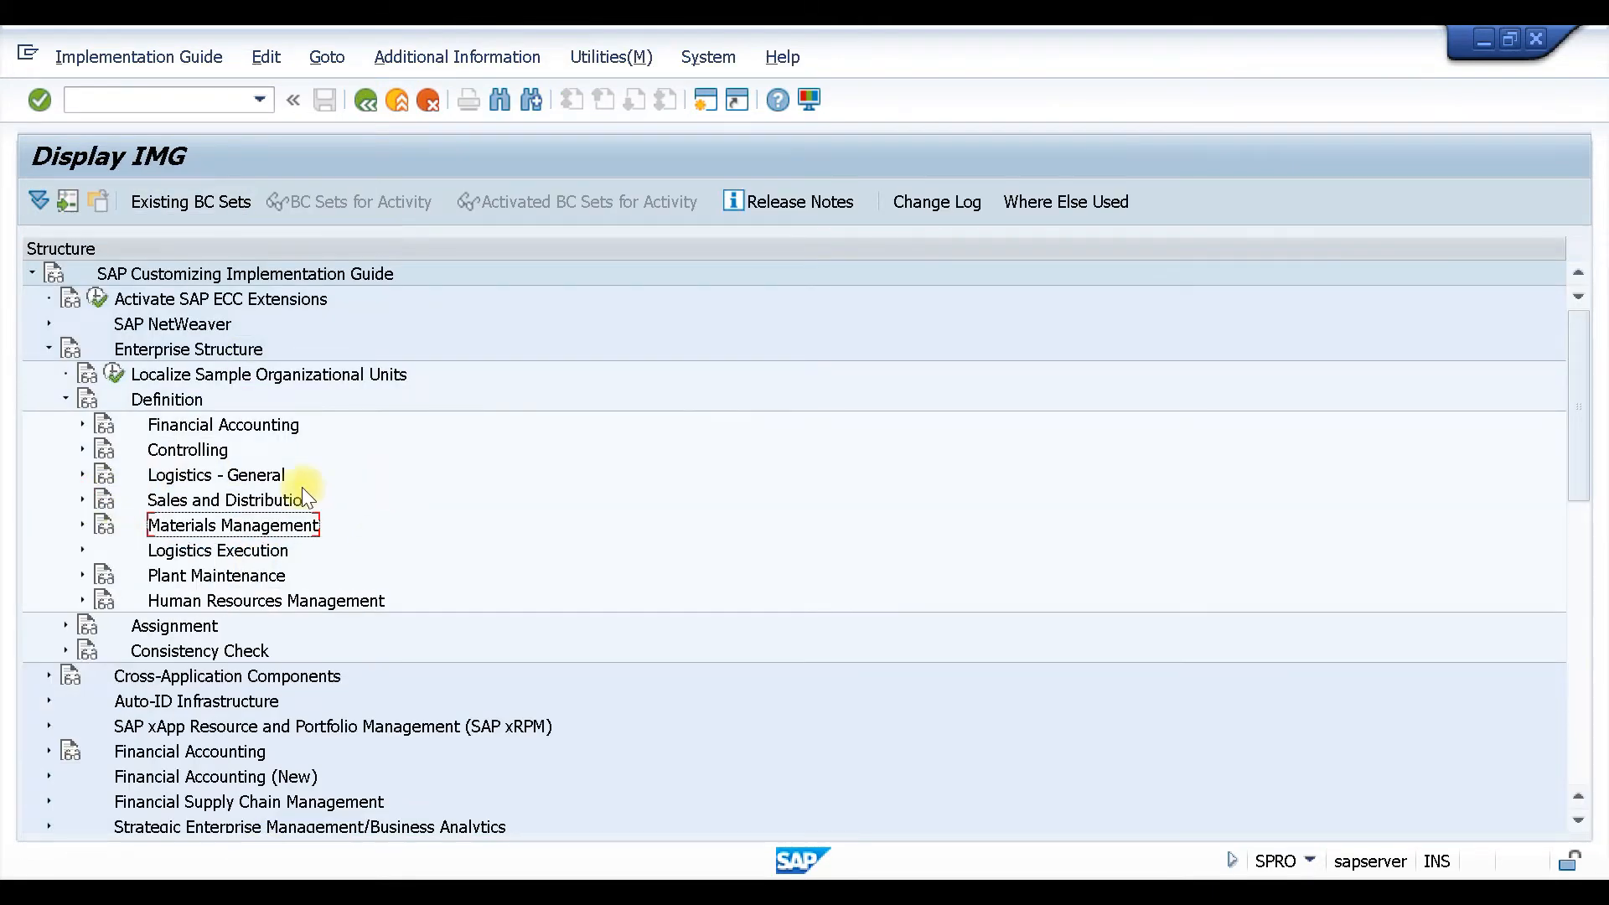
pyautogui.click(83, 549)
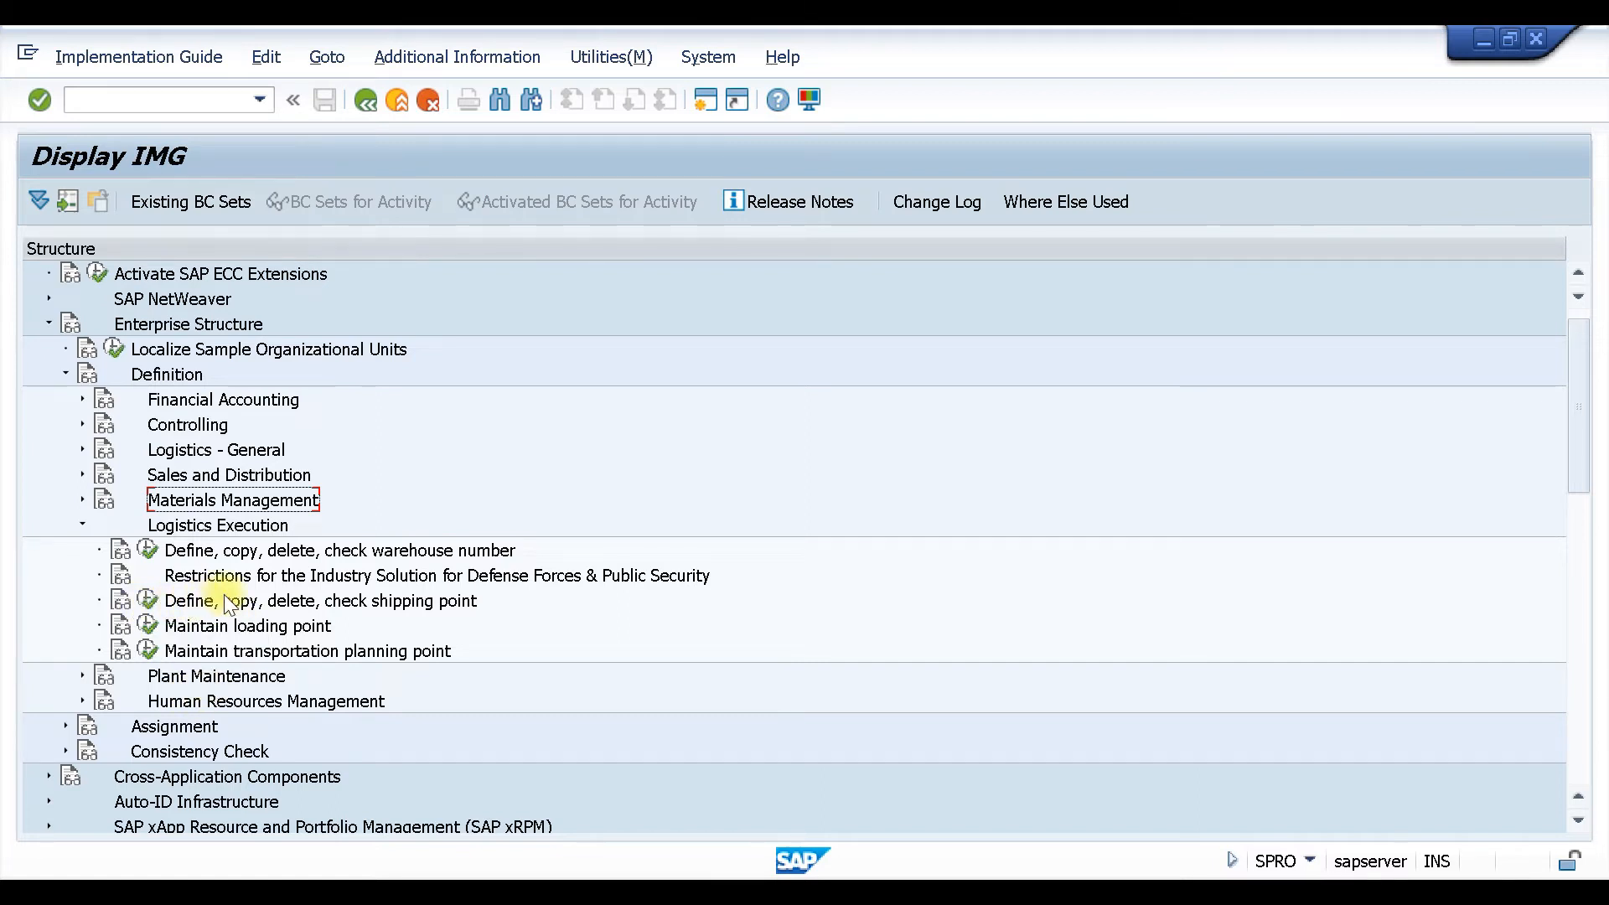
pyautogui.click(147, 600)
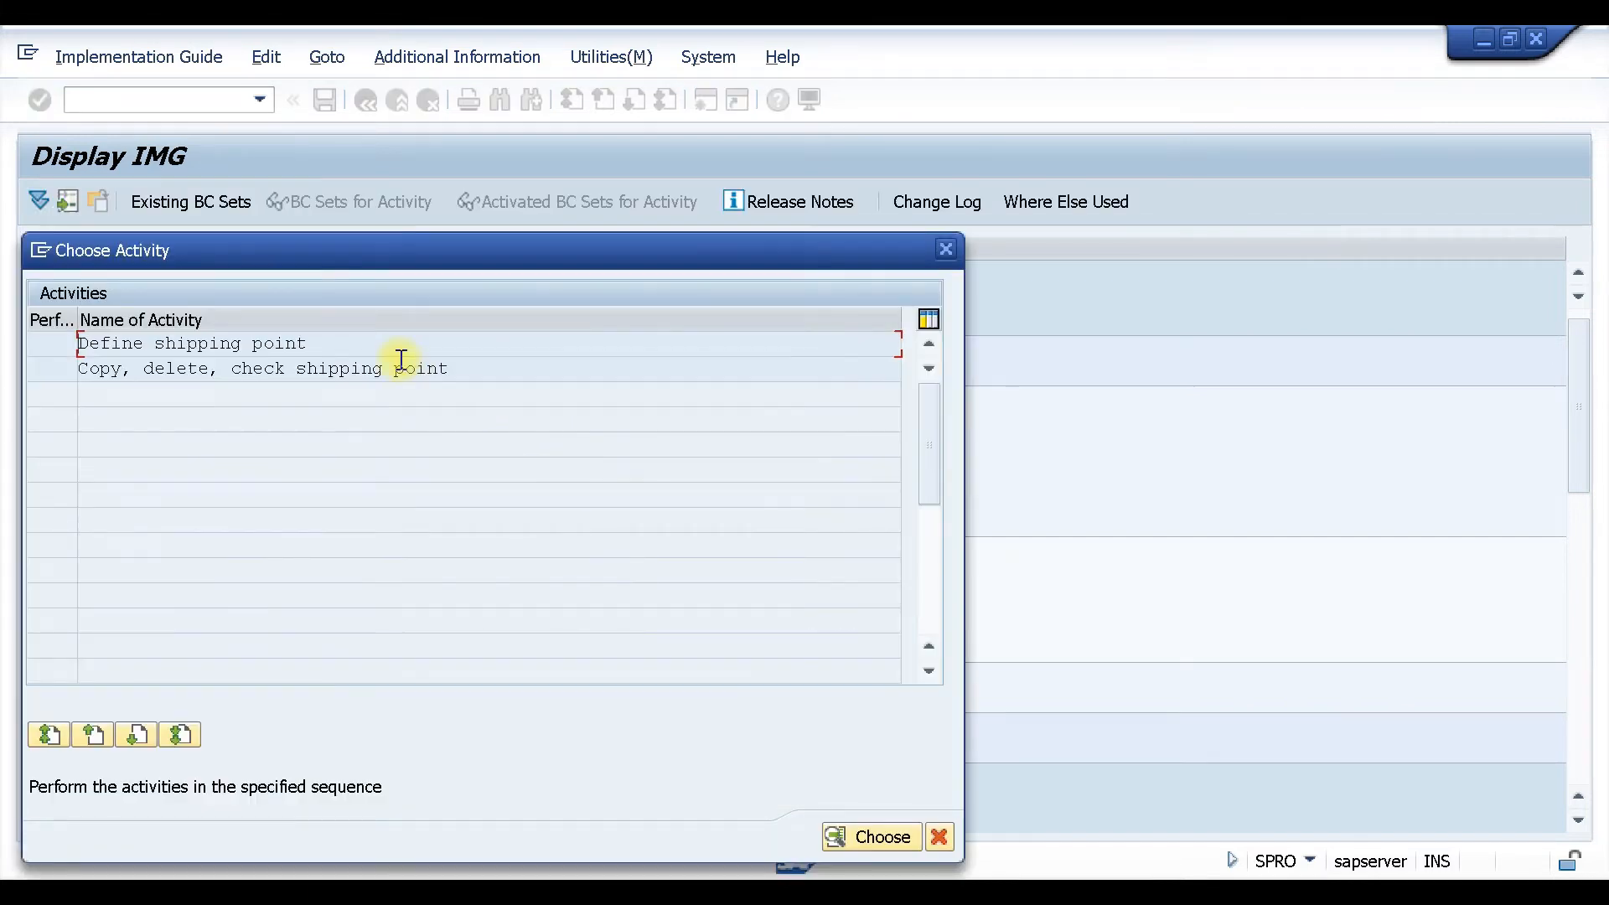
pyautogui.doubleClick(256, 343)
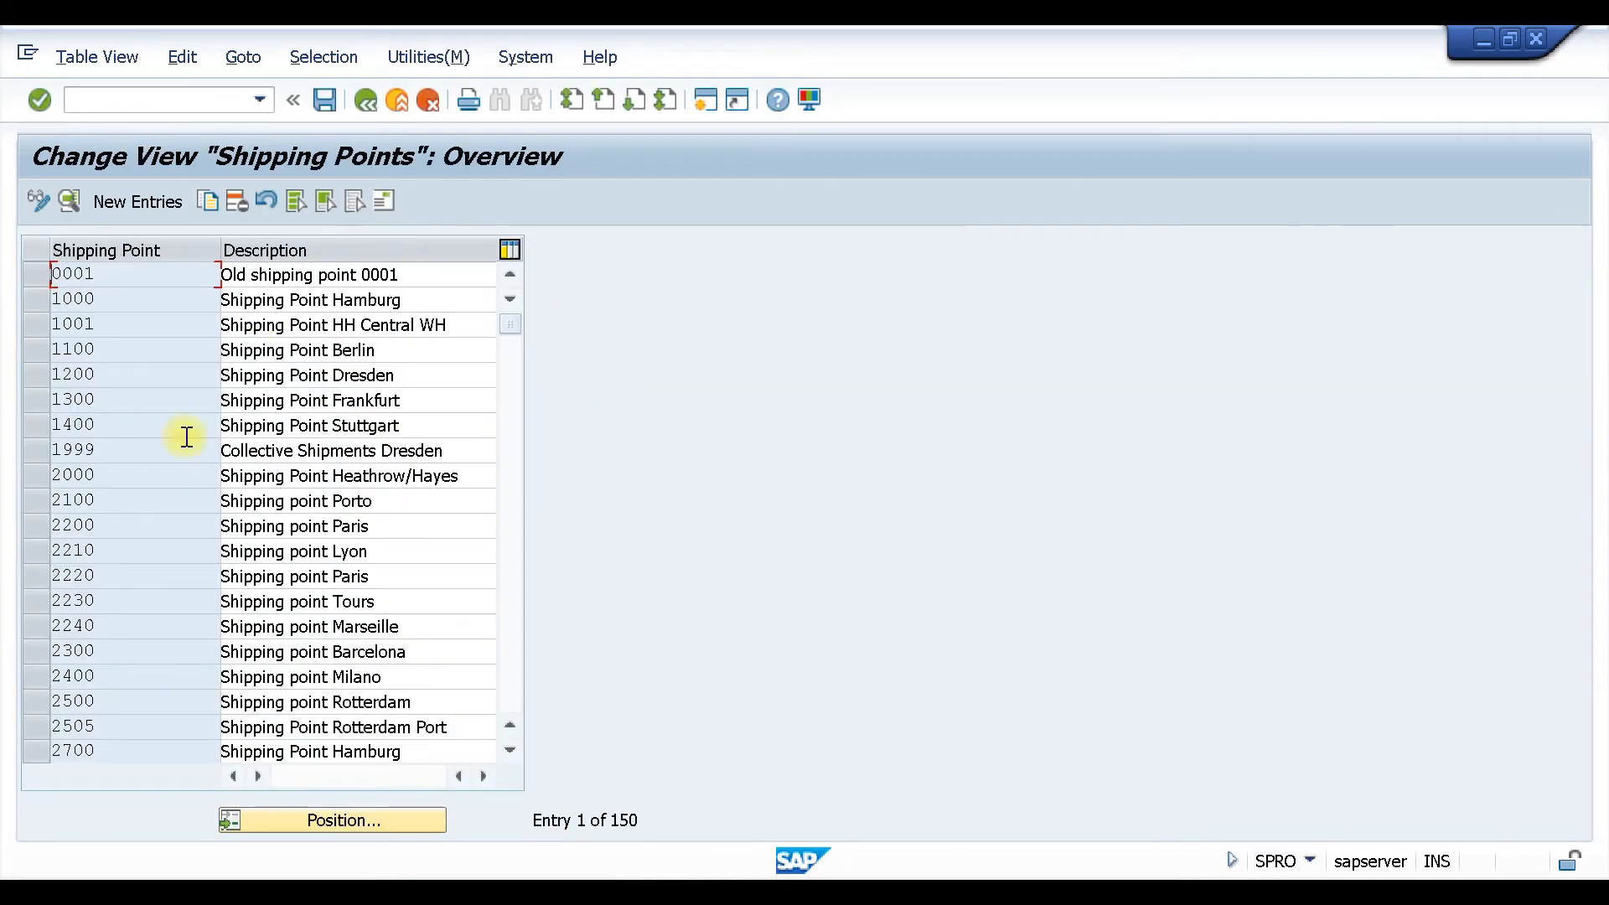
# Switch to the Word document, enter Z101/Z102 in the SALES ORG cell and add 1000/1100 to that column's heading.
pyautogui.moveTo(570, 876)
pyautogui.click(542, 783)
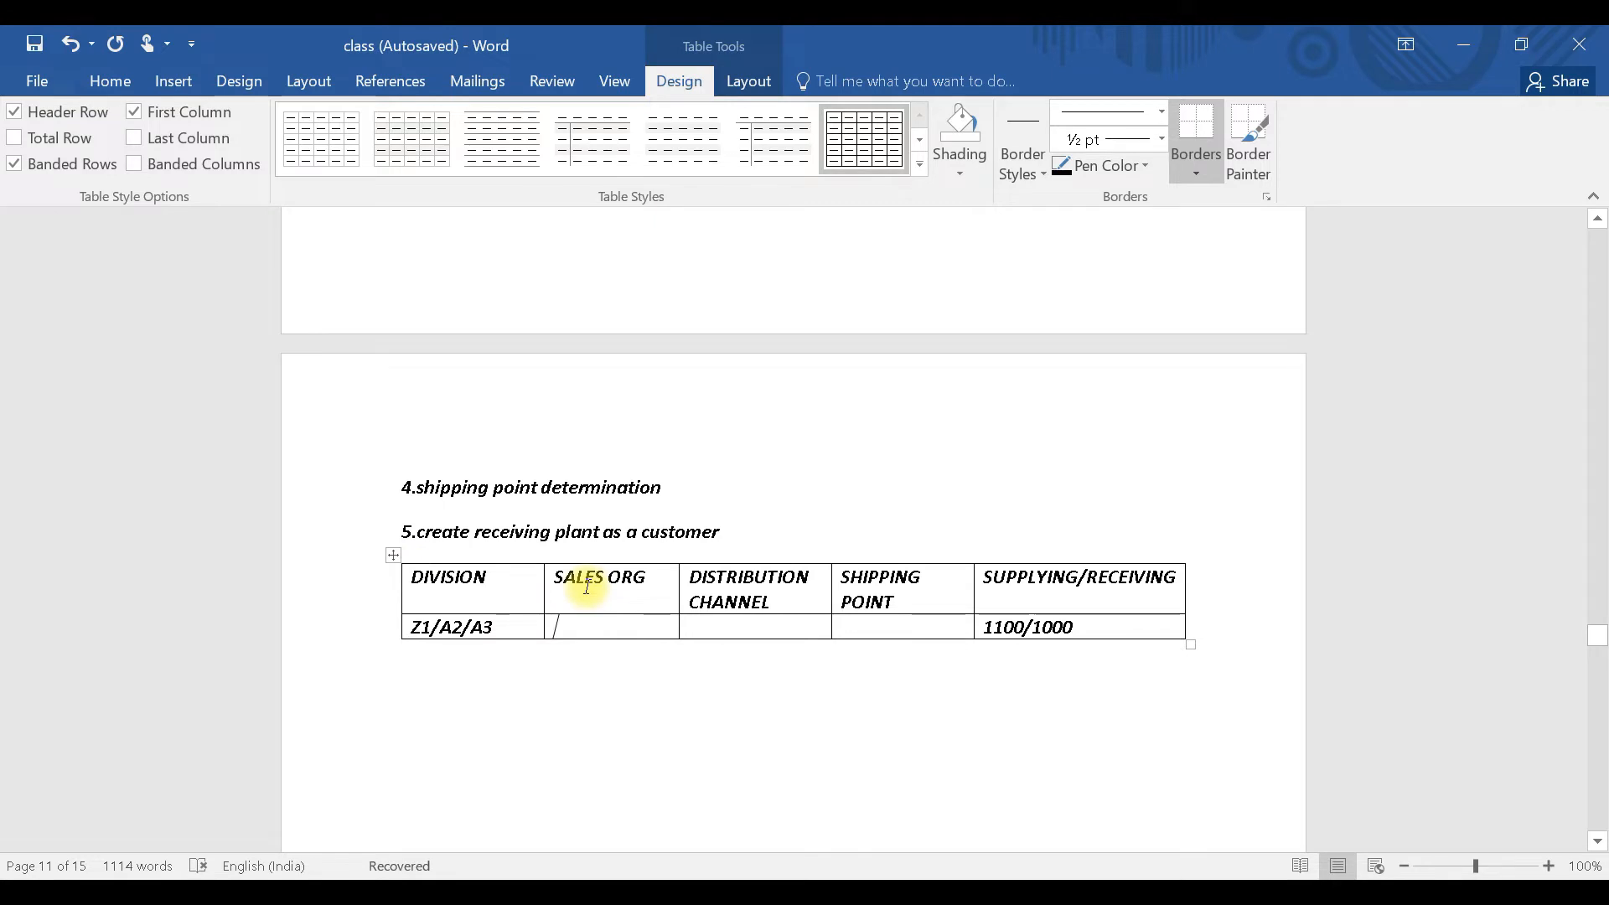
pyautogui.write('Z101')
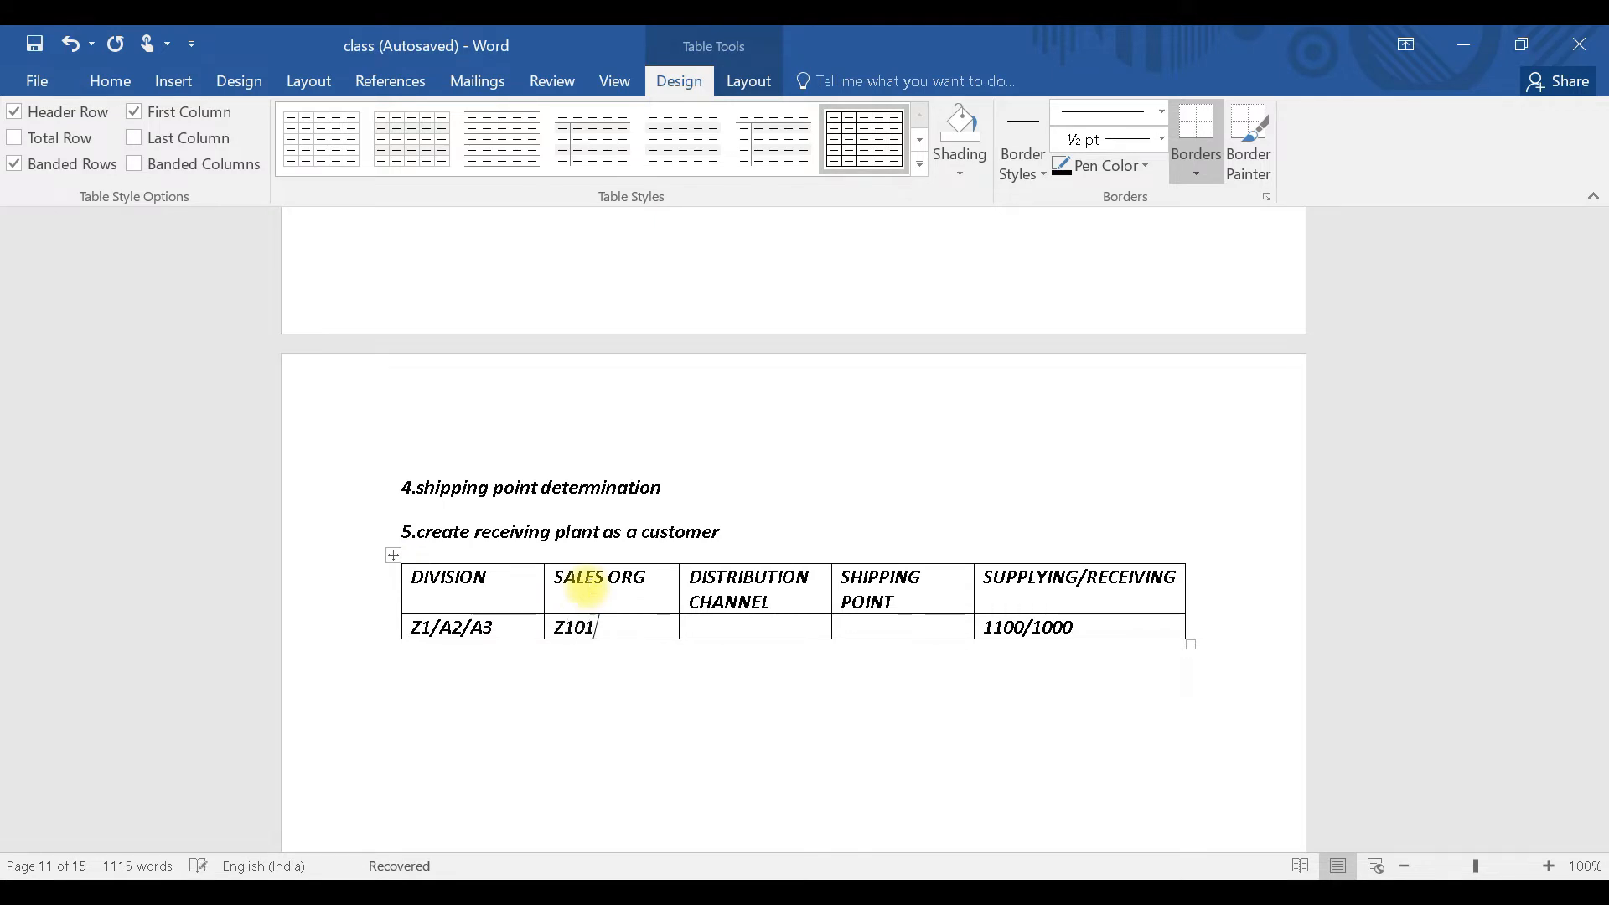
pyautogui.write('/Z102')
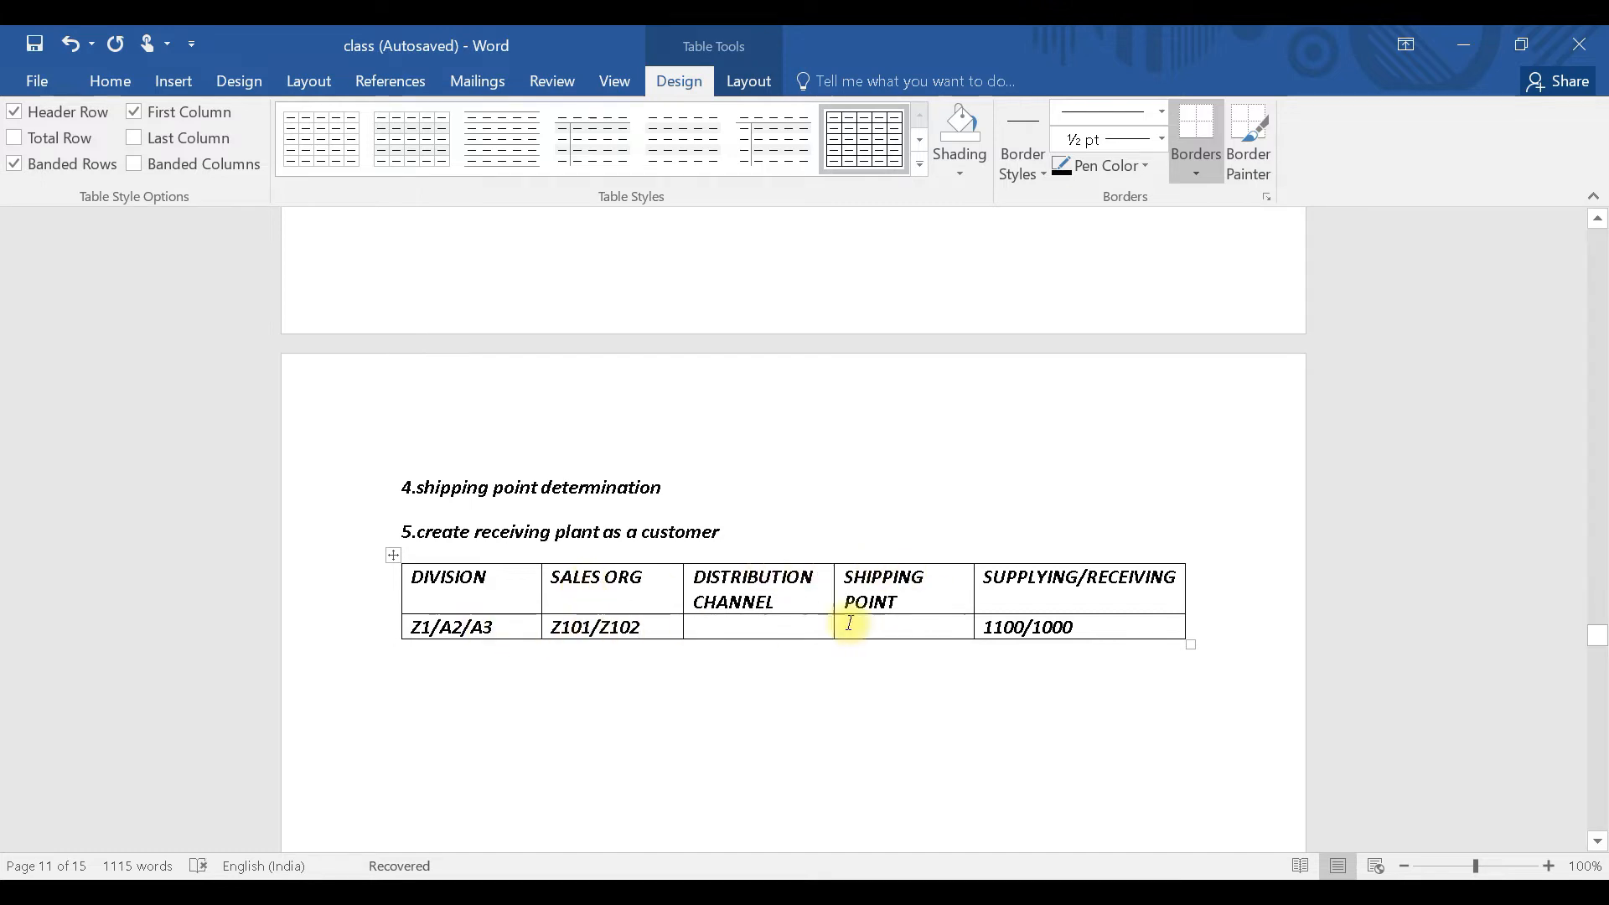
pyautogui.write('1000')
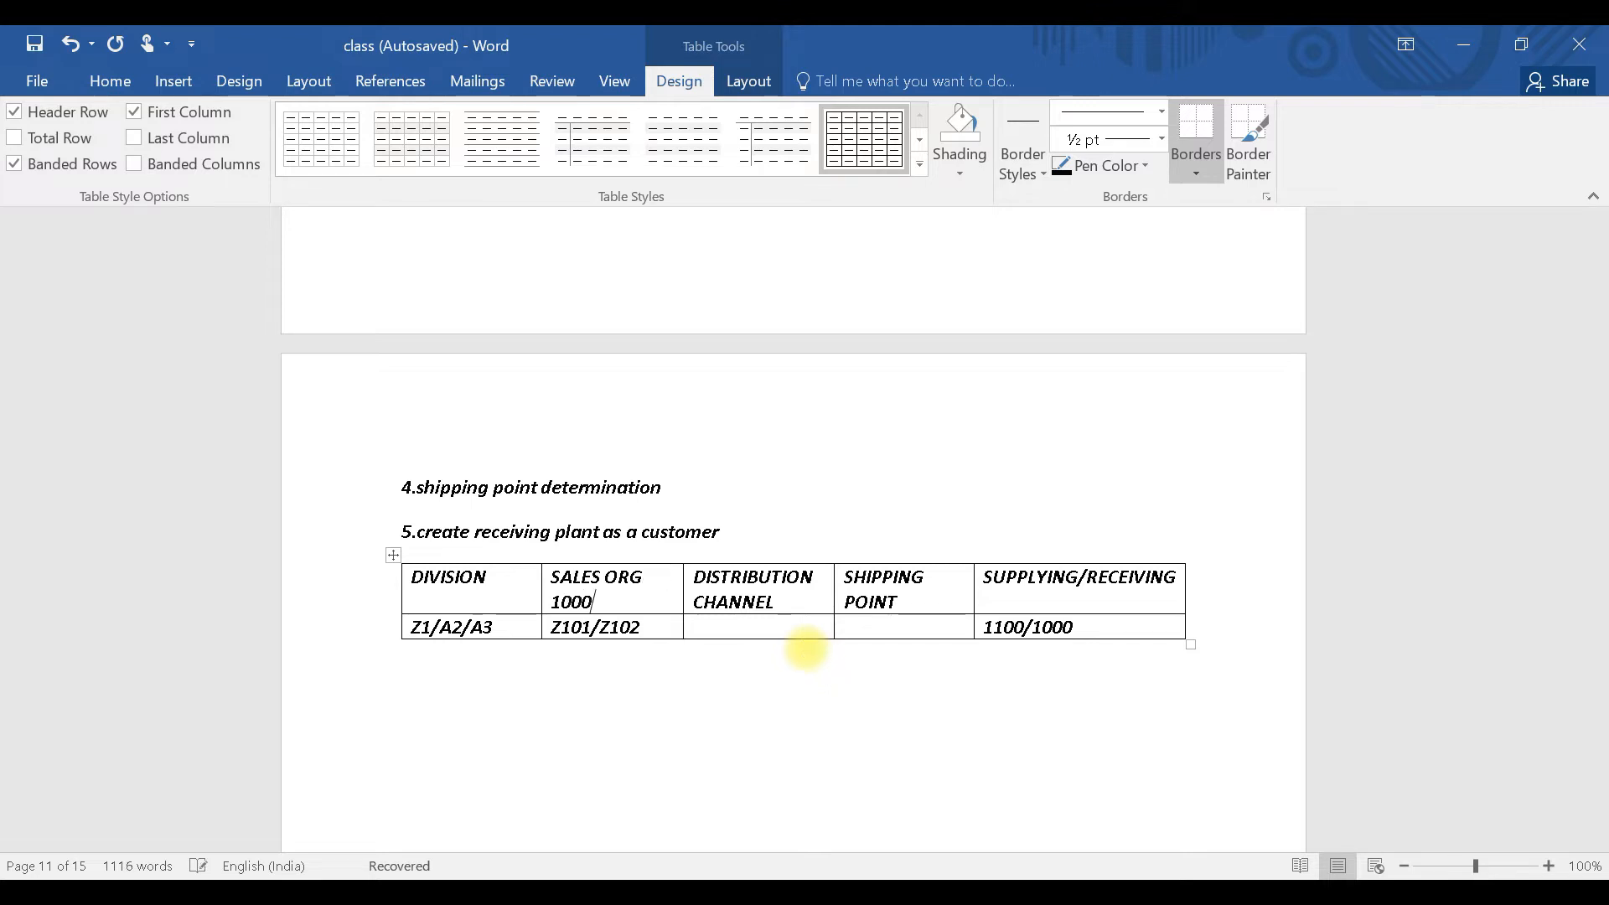
pyautogui.write('/1100')
# Enter DEFAULT VALUES in the DISTRIBUTION CHANNEL cell of the Word table.
pyautogui.click(754, 626)
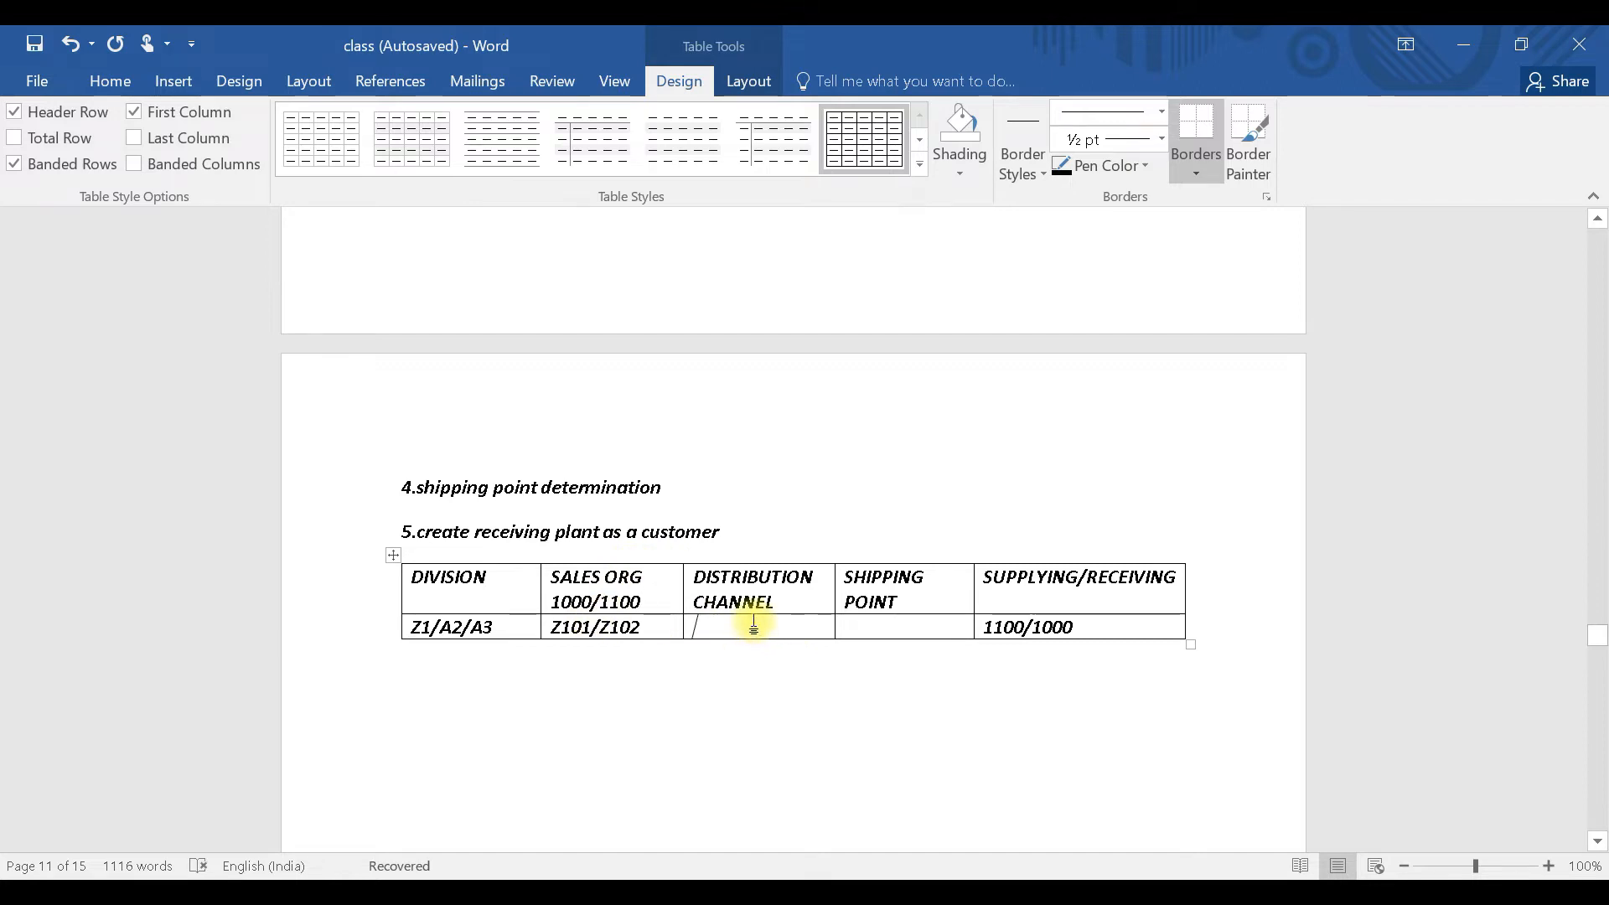
pyautogui.write('DE')
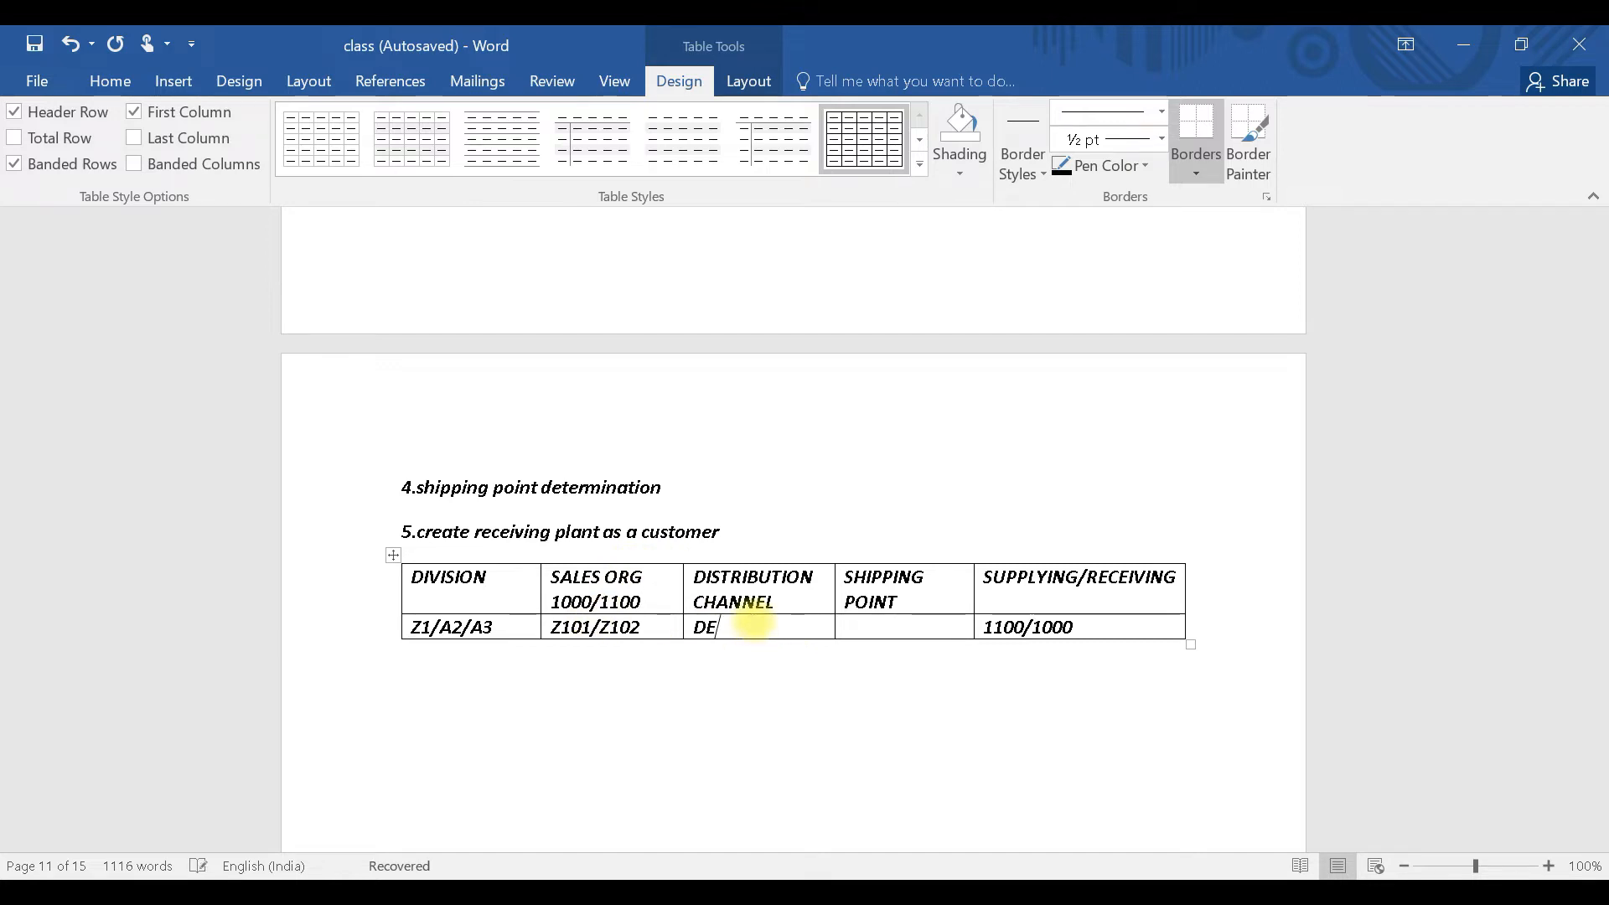
pyautogui.write('FAULT')
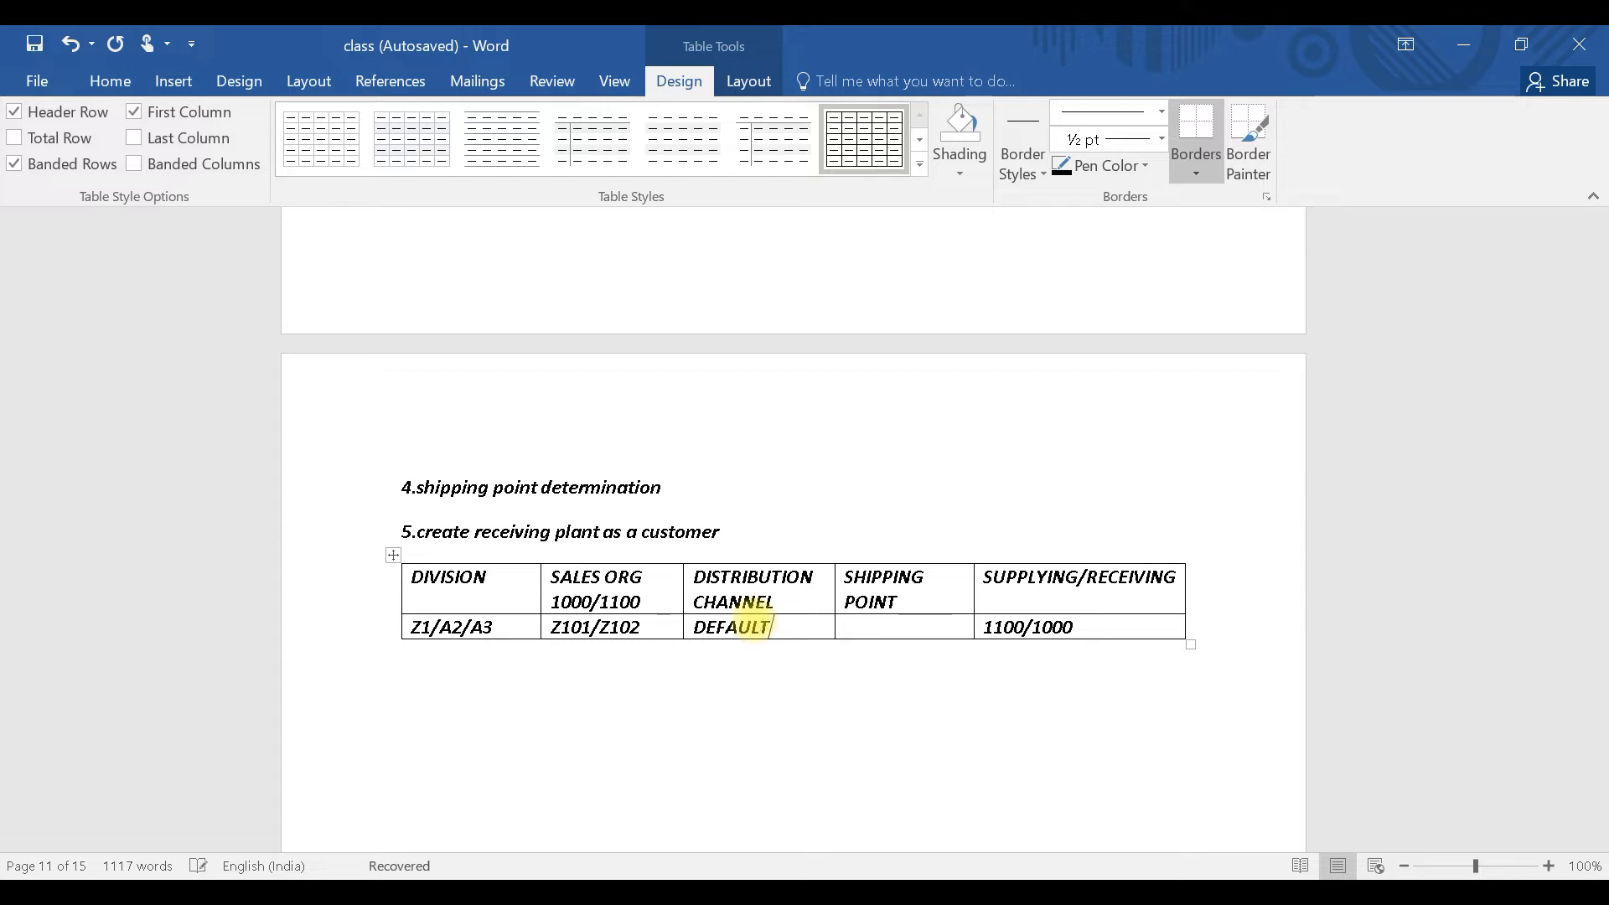
pyautogui.write(' VALUES')
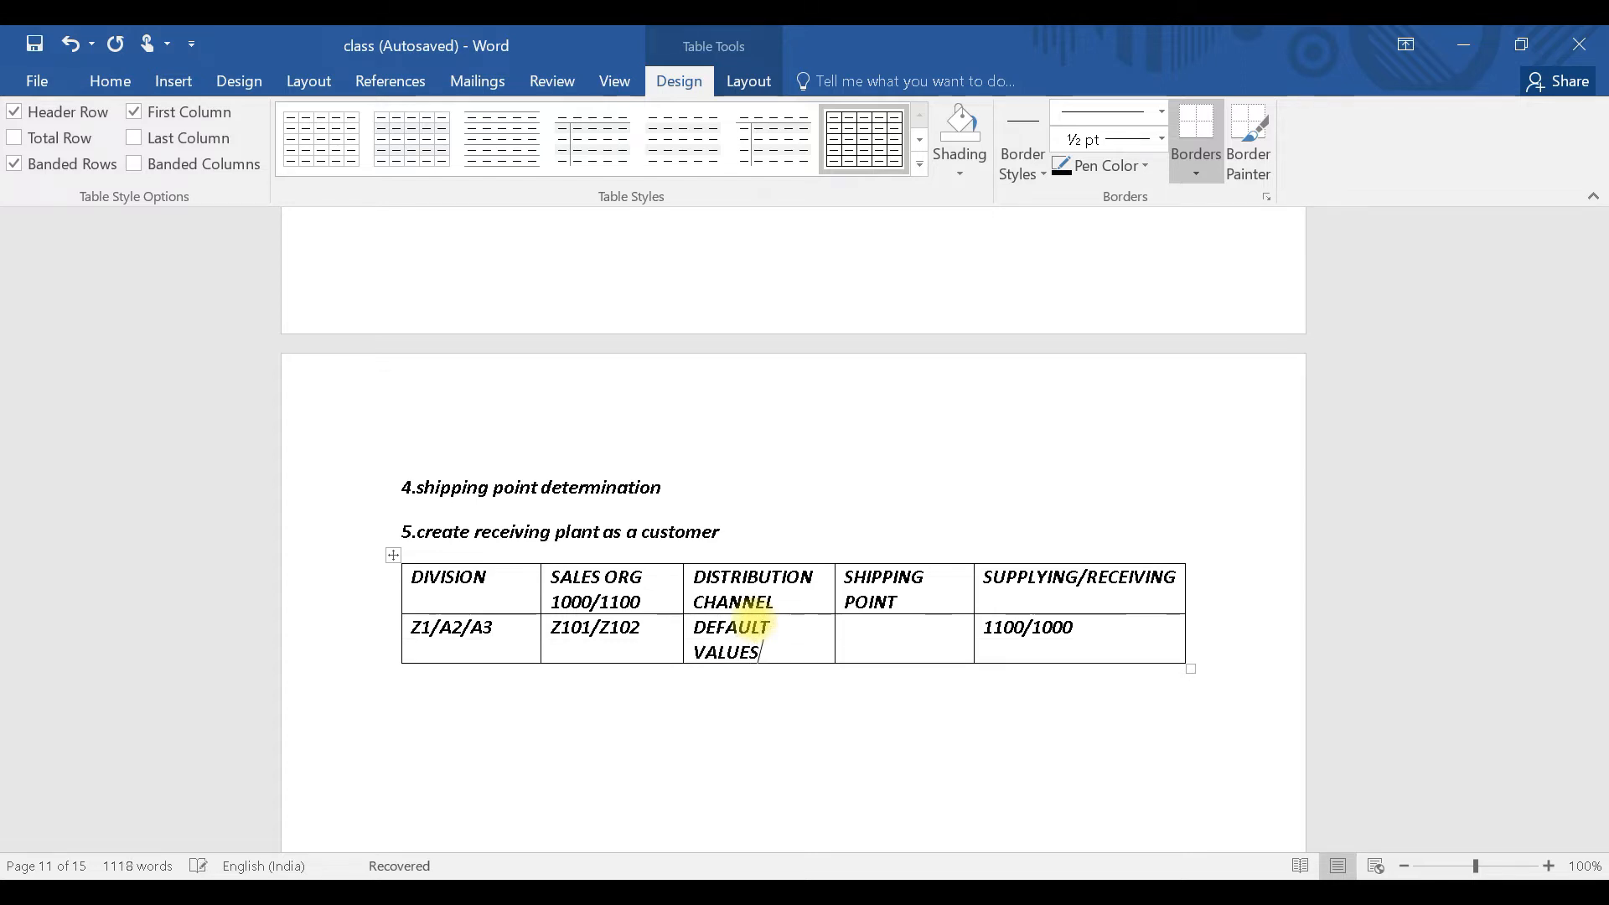
pyautogui.click(868, 639)
# Switch to SAP and create a new shipping point entry Z101 with the description TEST SHIPPING POINT 1000.
pyautogui.hotkey('alt', 'Tab')
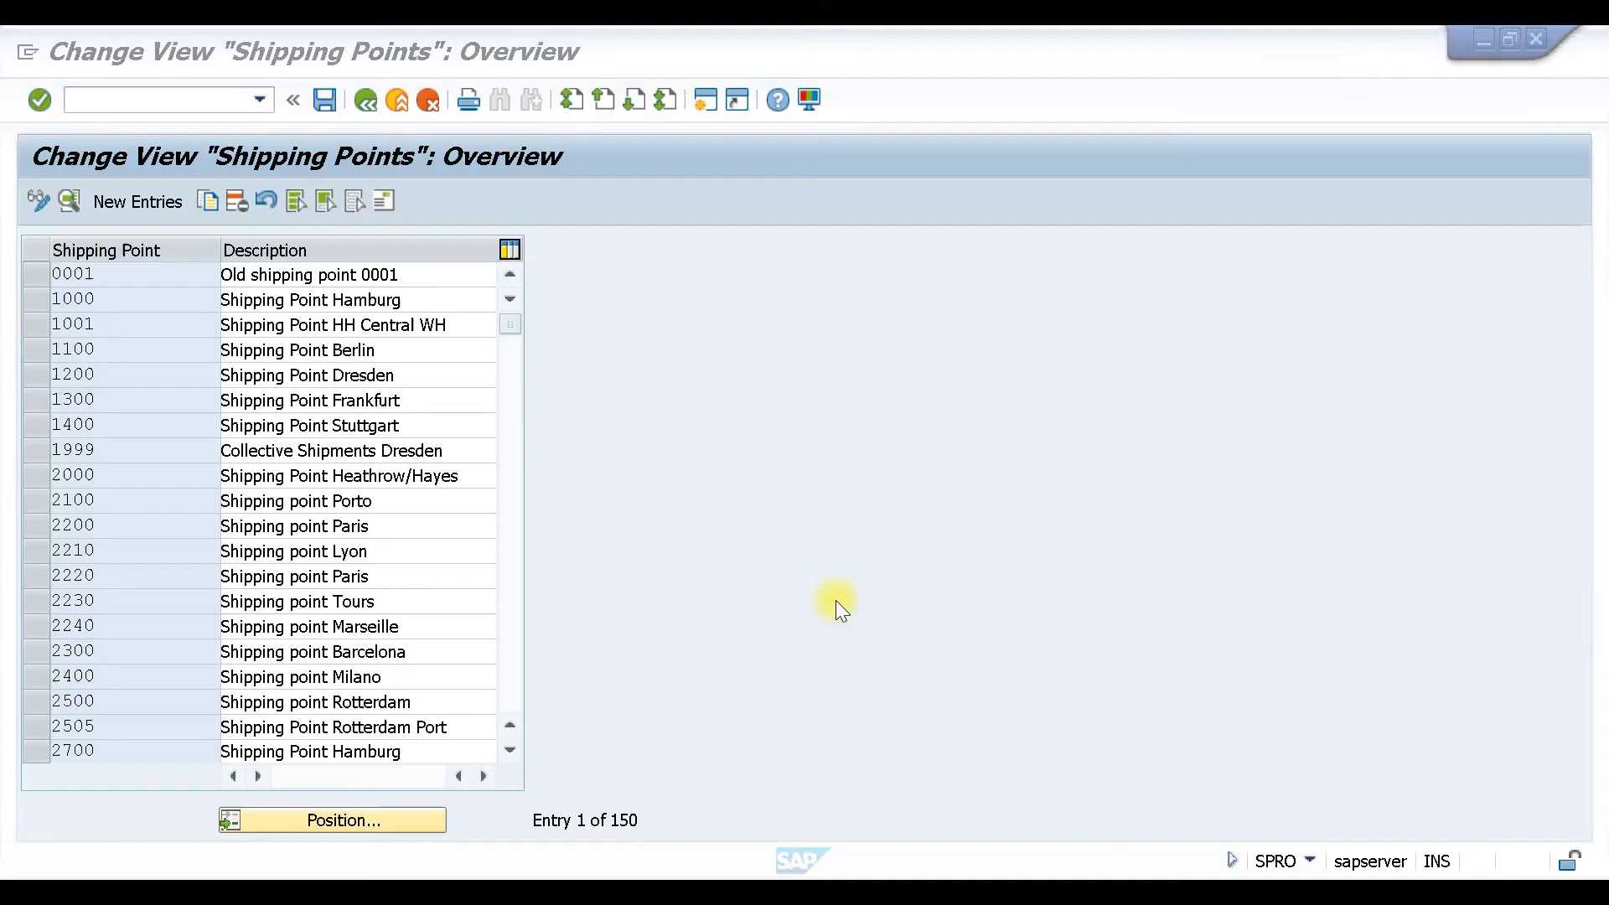
pyautogui.click(150, 199)
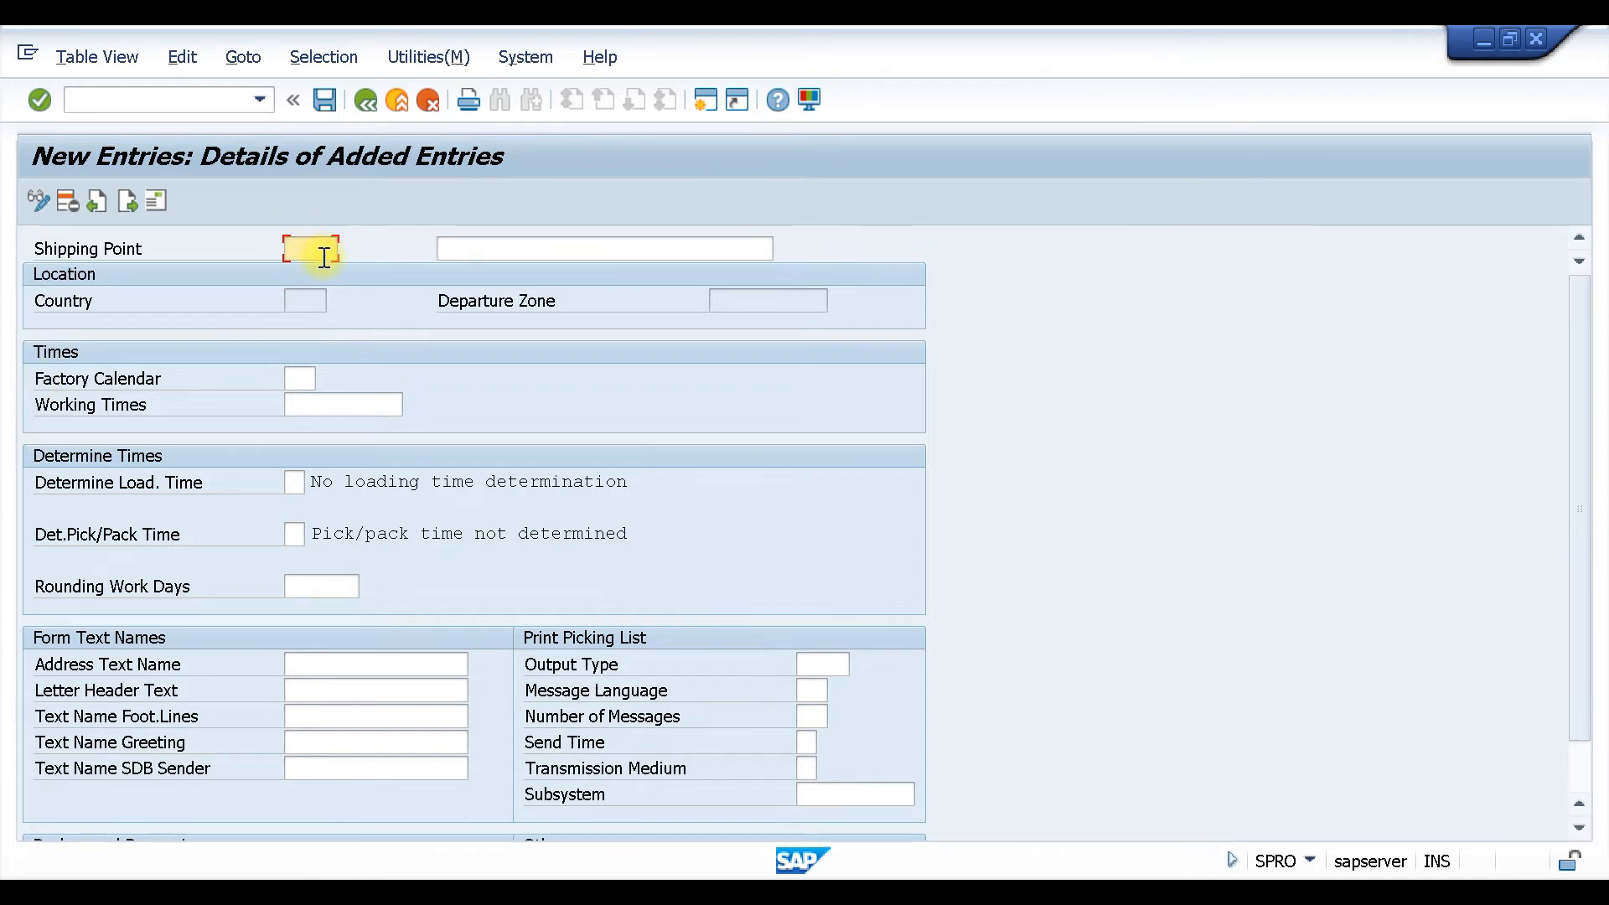
pyautogui.write('Z101')
pyautogui.click(544, 254)
pyautogui.write('TEST')
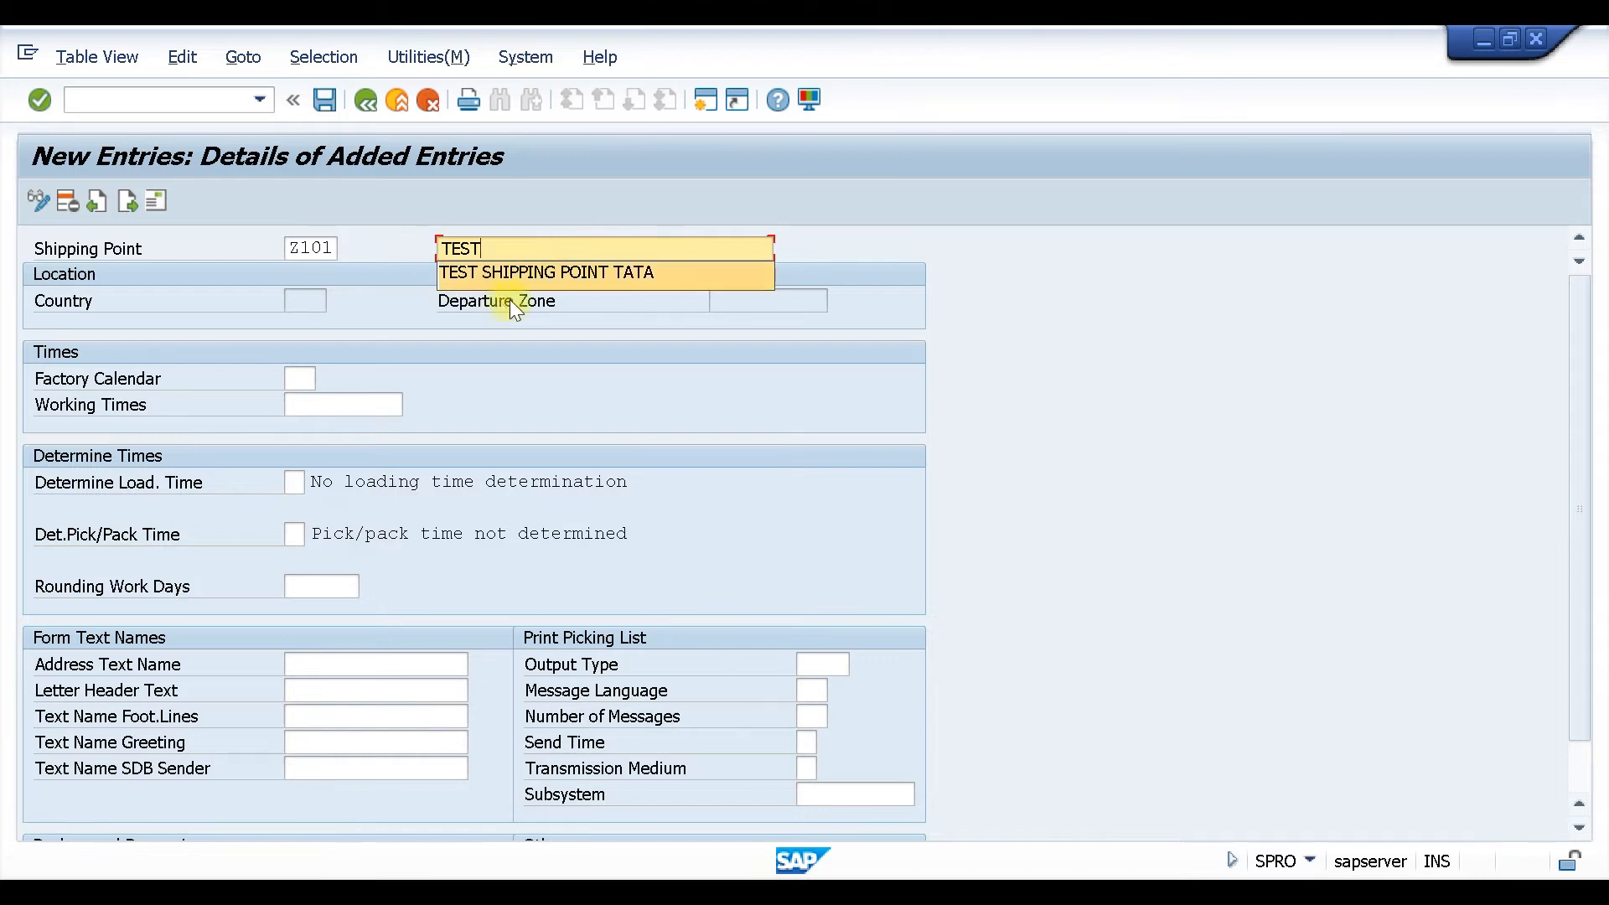
pyautogui.click(537, 271)
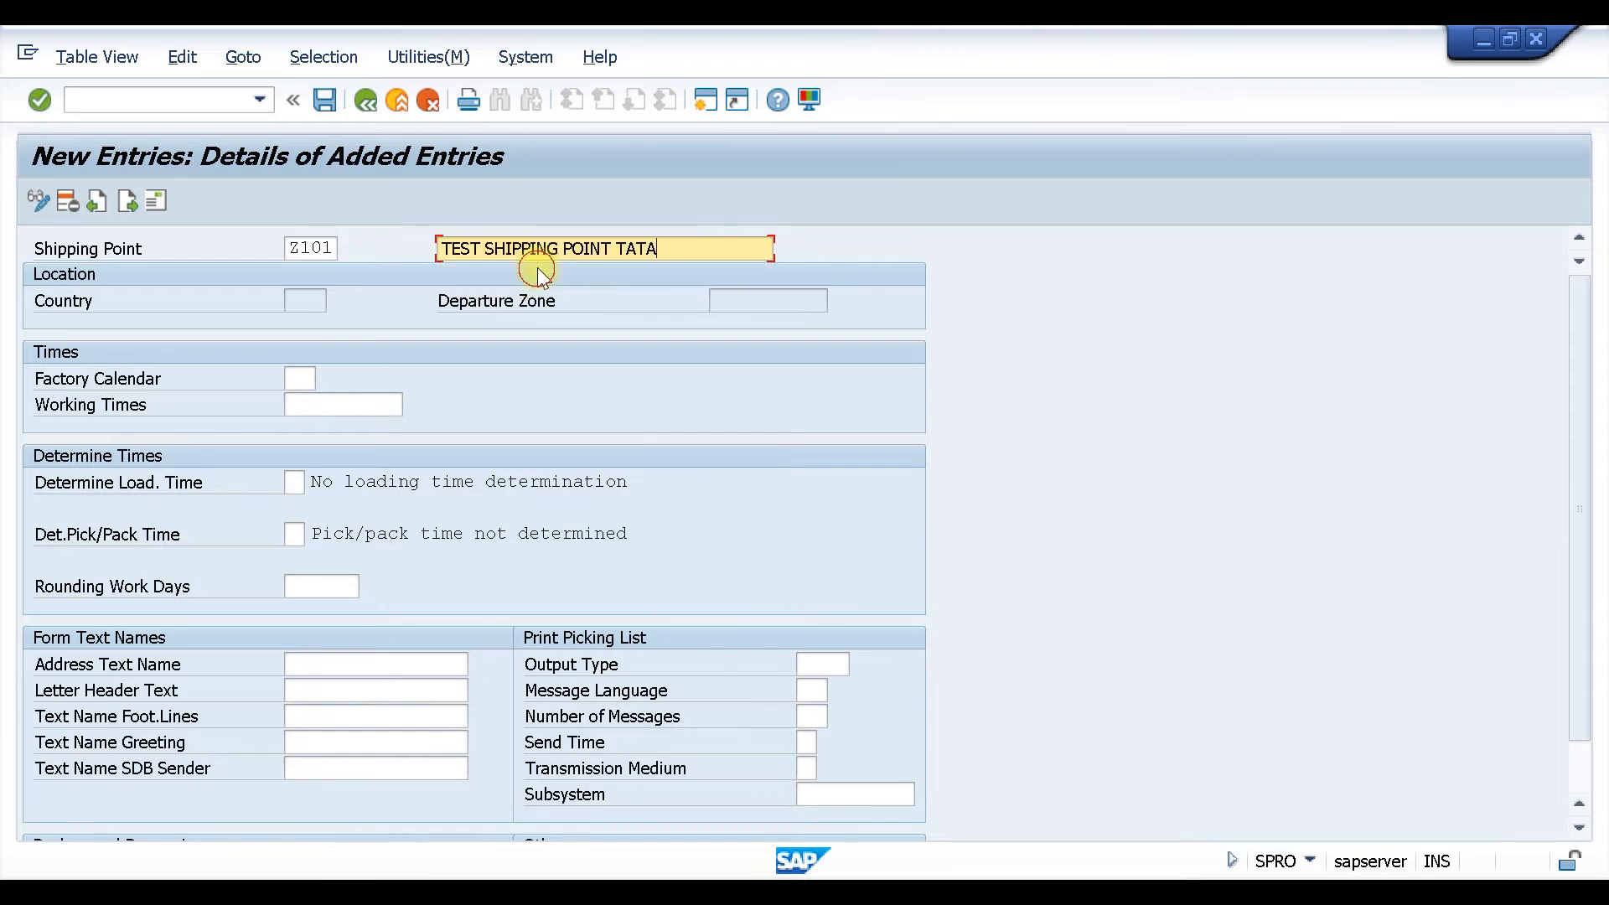
pyautogui.press('BackSpace')
pyautogui.press('BackSpace')
pyautogui.press('BackSpace')
pyautogui.press('BackSpace')
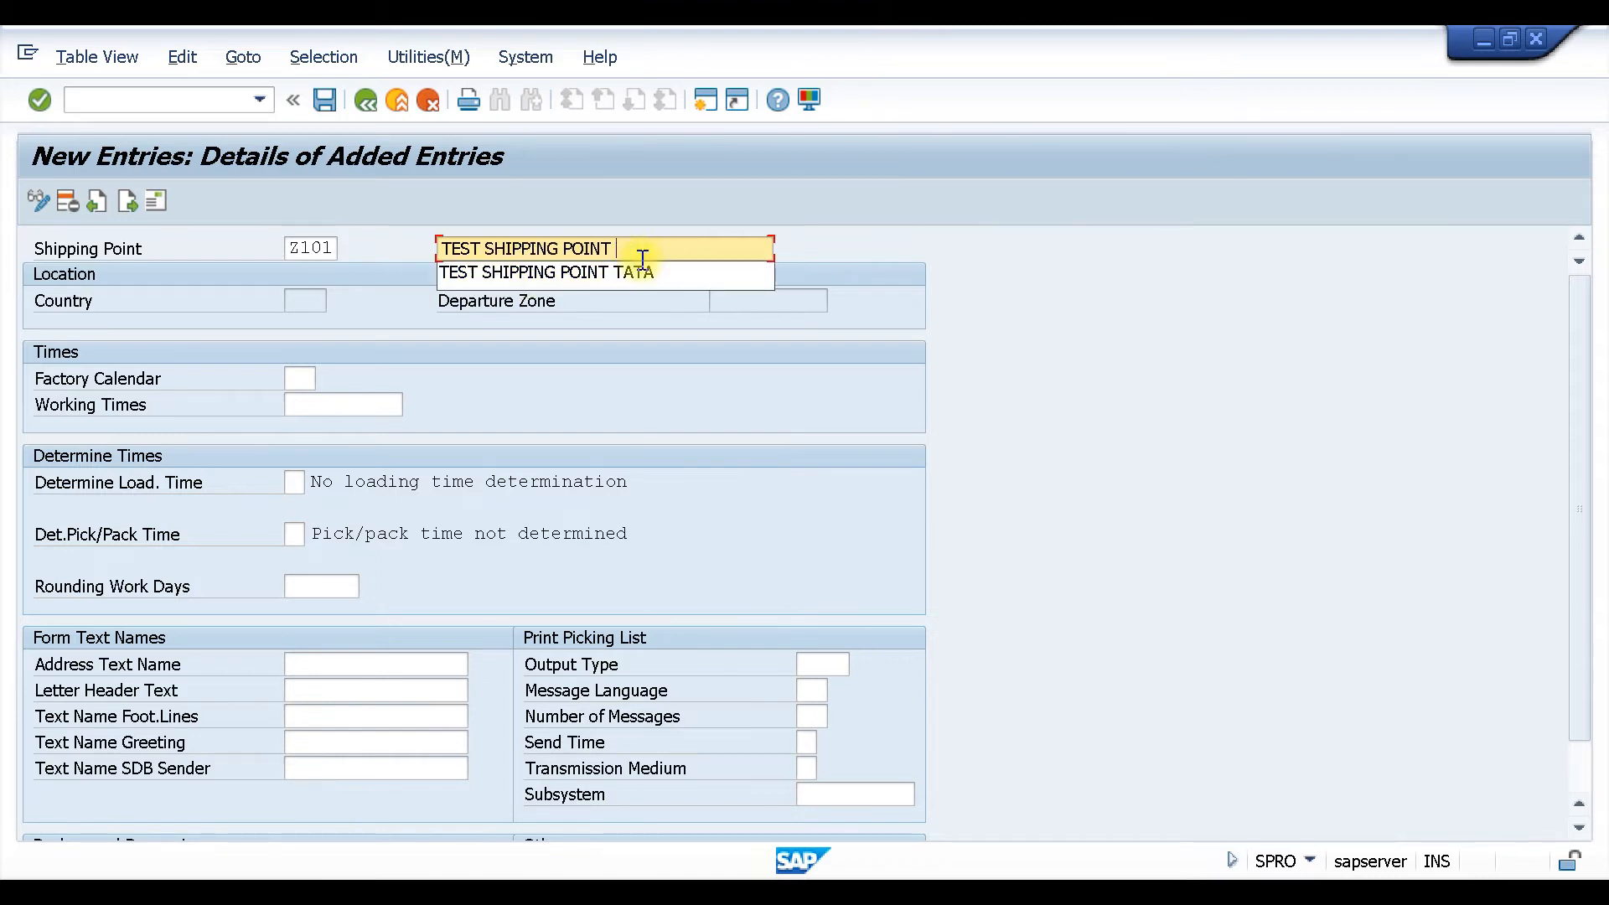
pyautogui.write('1000')
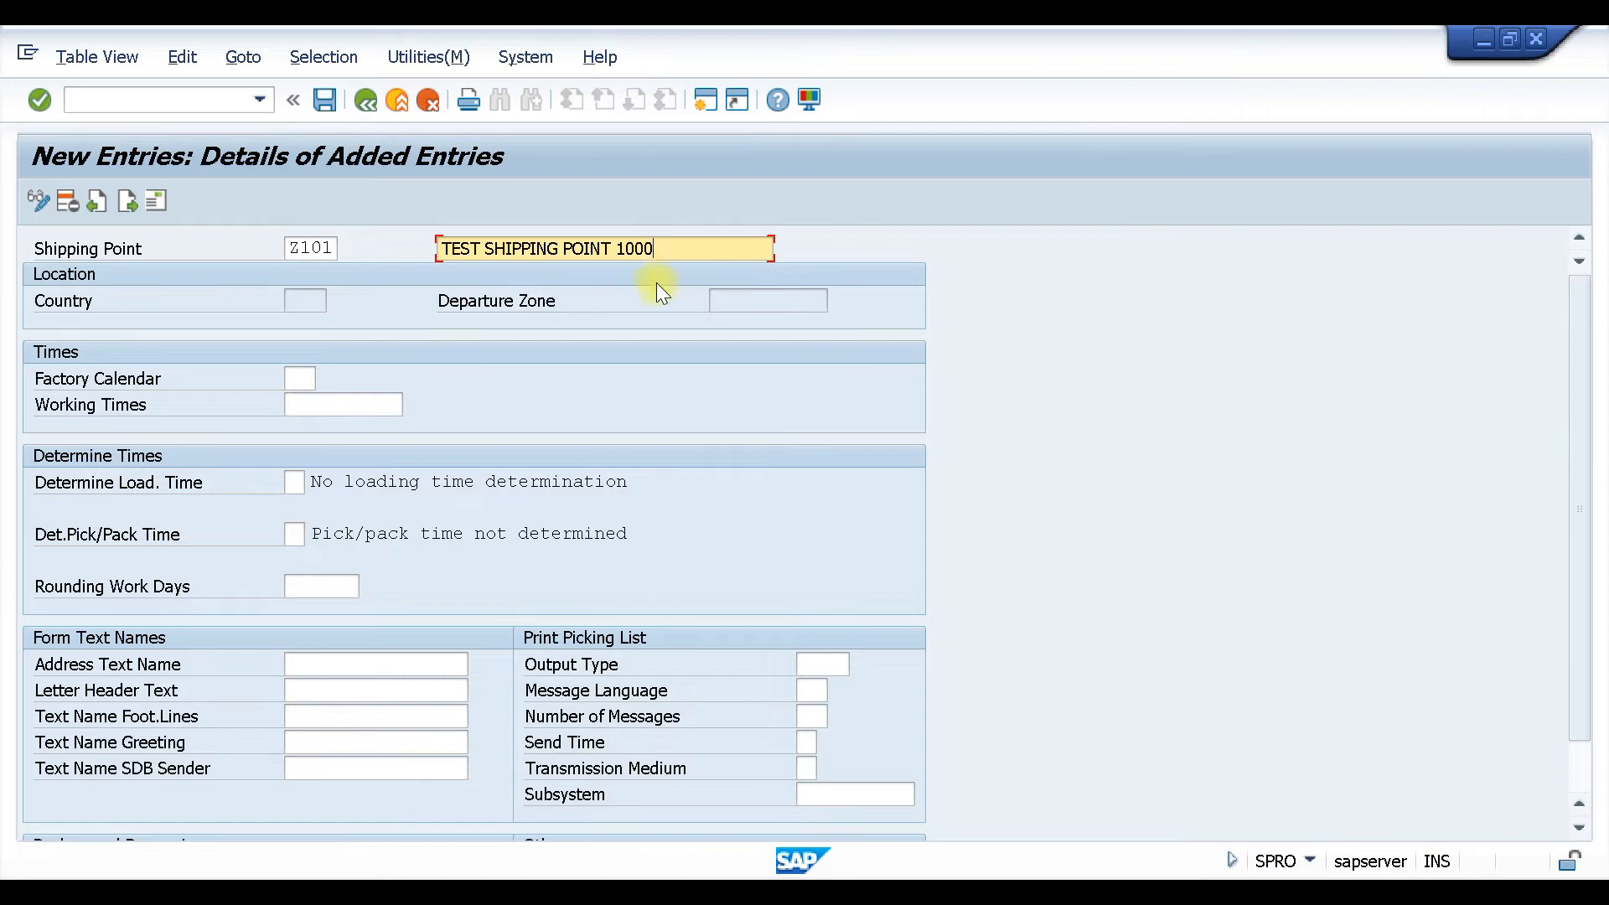
# Assign factory calendar 01 to shipping point Z101 and set loading time determination to C with 1 working day.
pyautogui.click(303, 378)
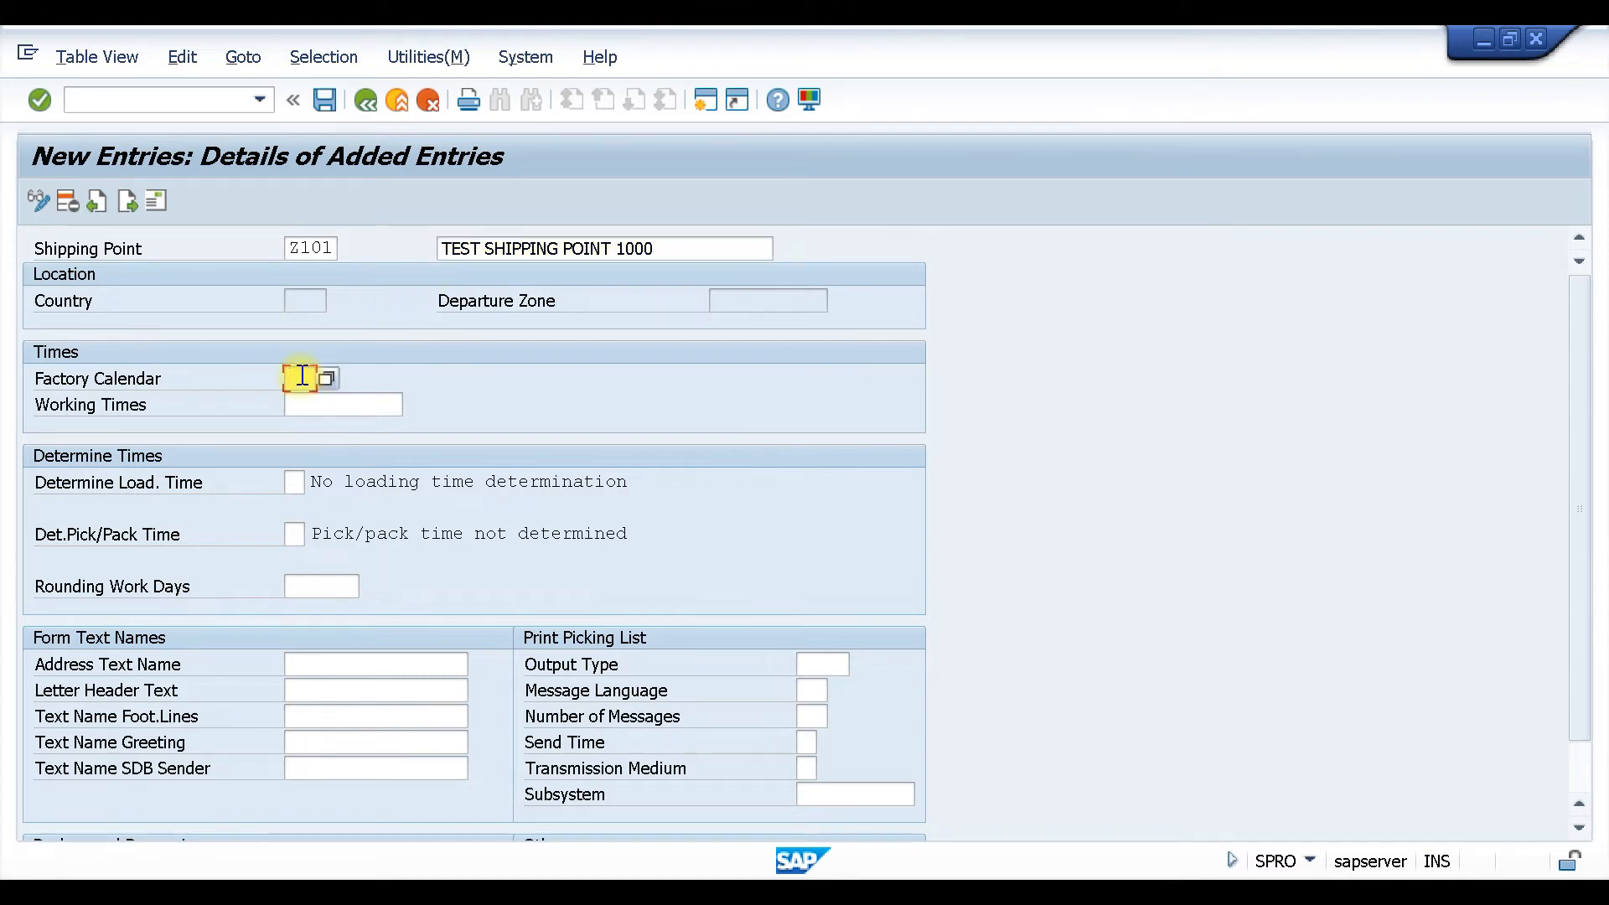
pyautogui.write('01')
pyautogui.click(289, 483)
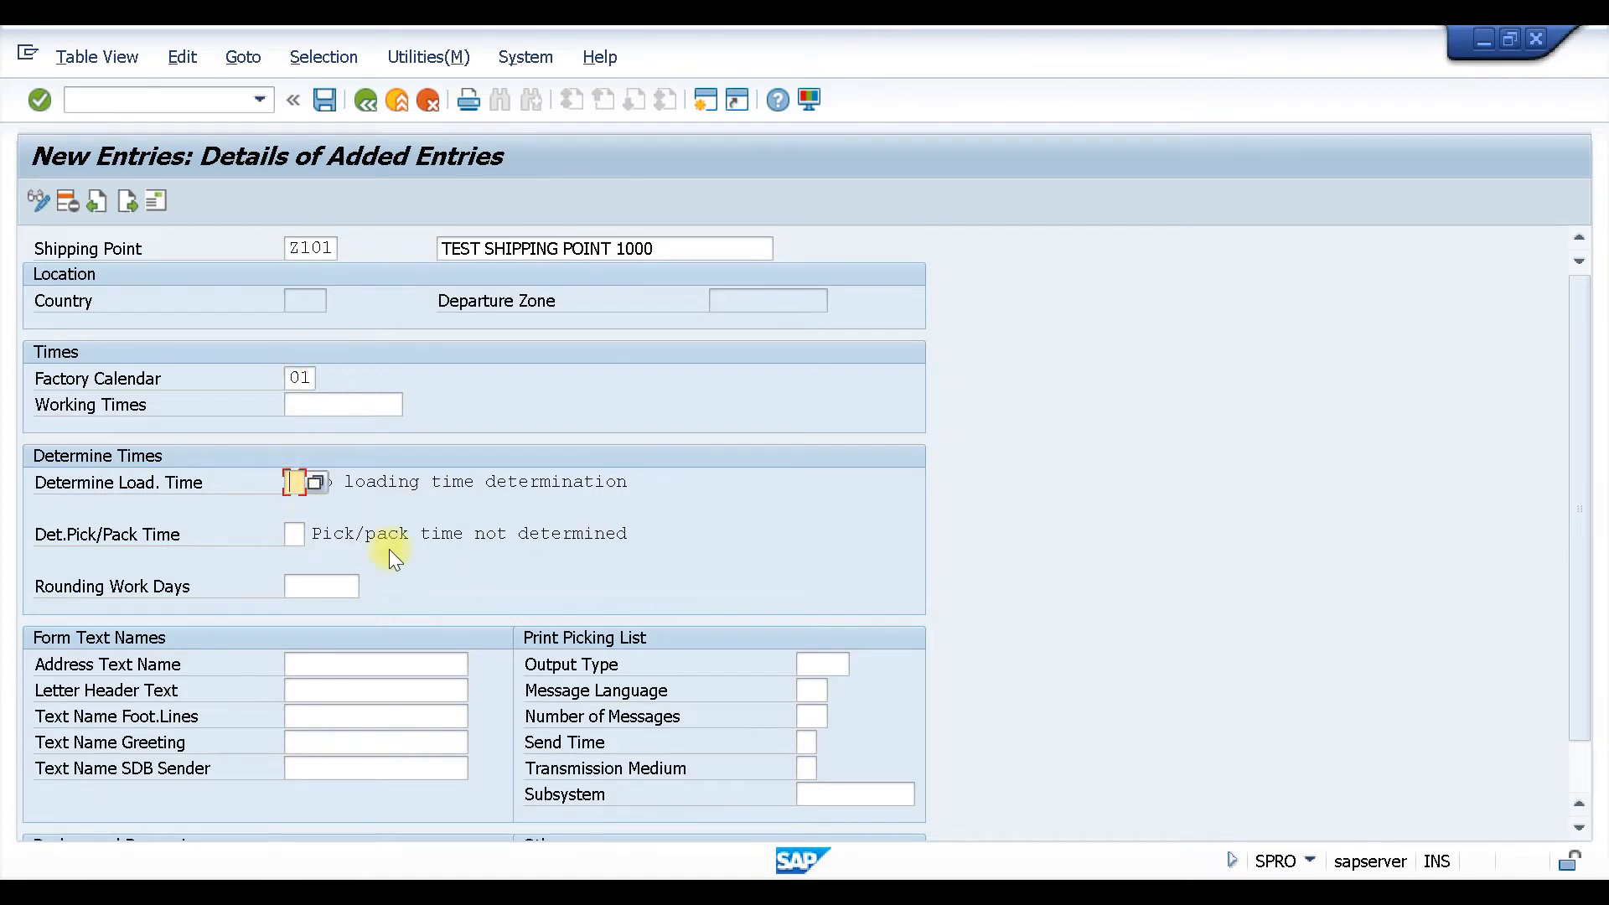
pyautogui.write('C')
pyautogui.press('Return')
pyautogui.click(346, 508)
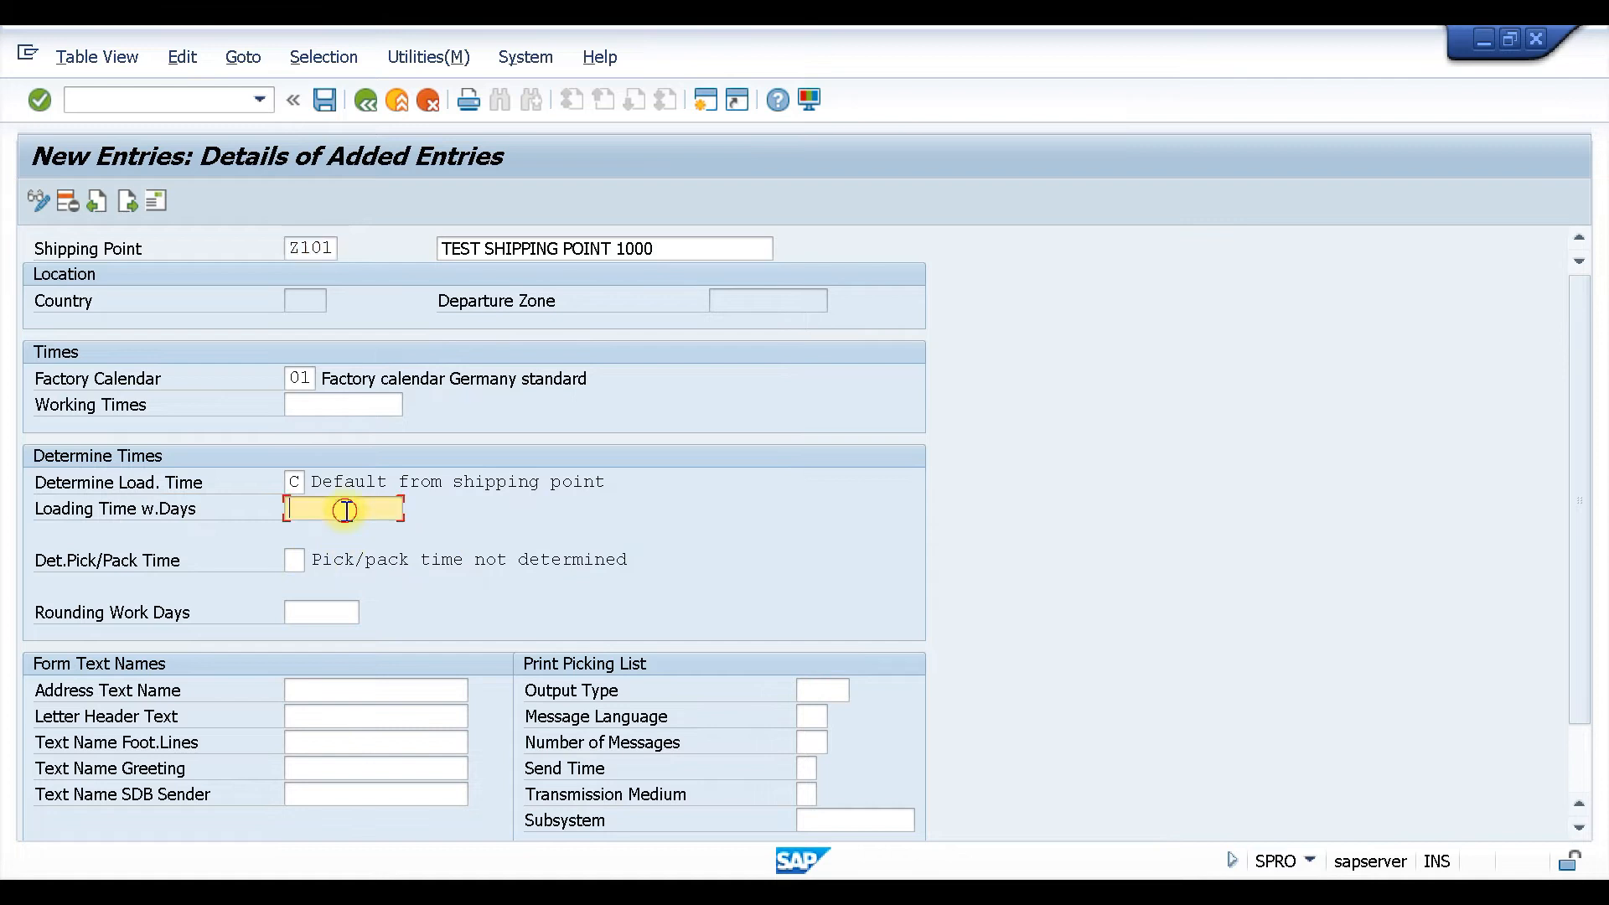
pyautogui.write('1')
# Set pick/pack time determination to C and rounding work days to 1 for shipping point Z101.
pyautogui.click(294, 560)
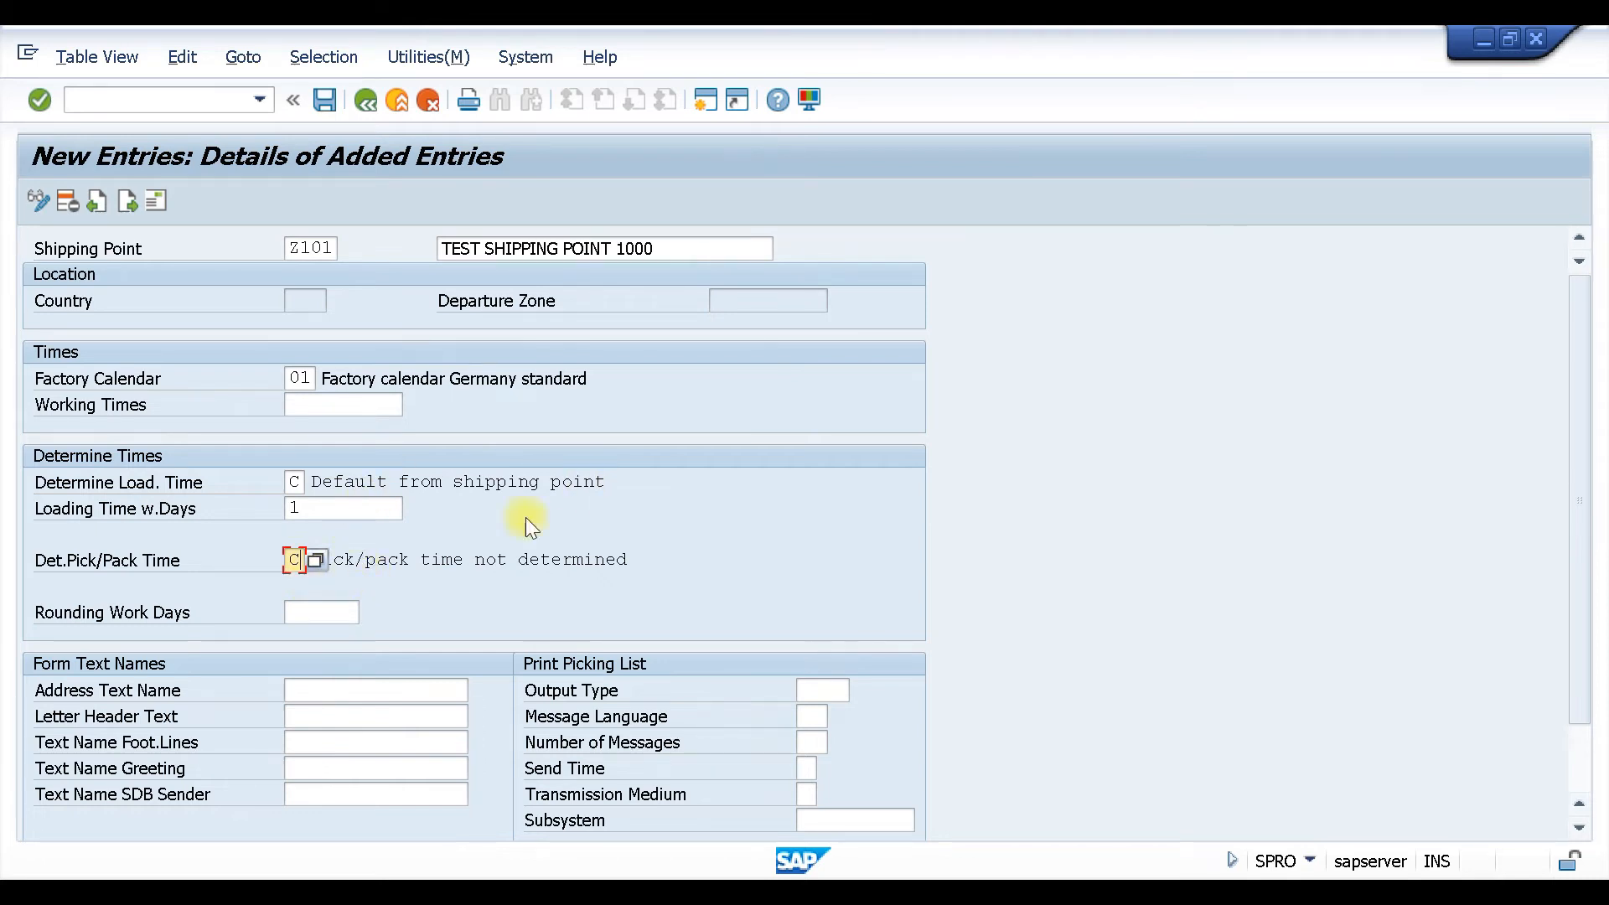
pyautogui.click(310, 613)
pyautogui.write('1')
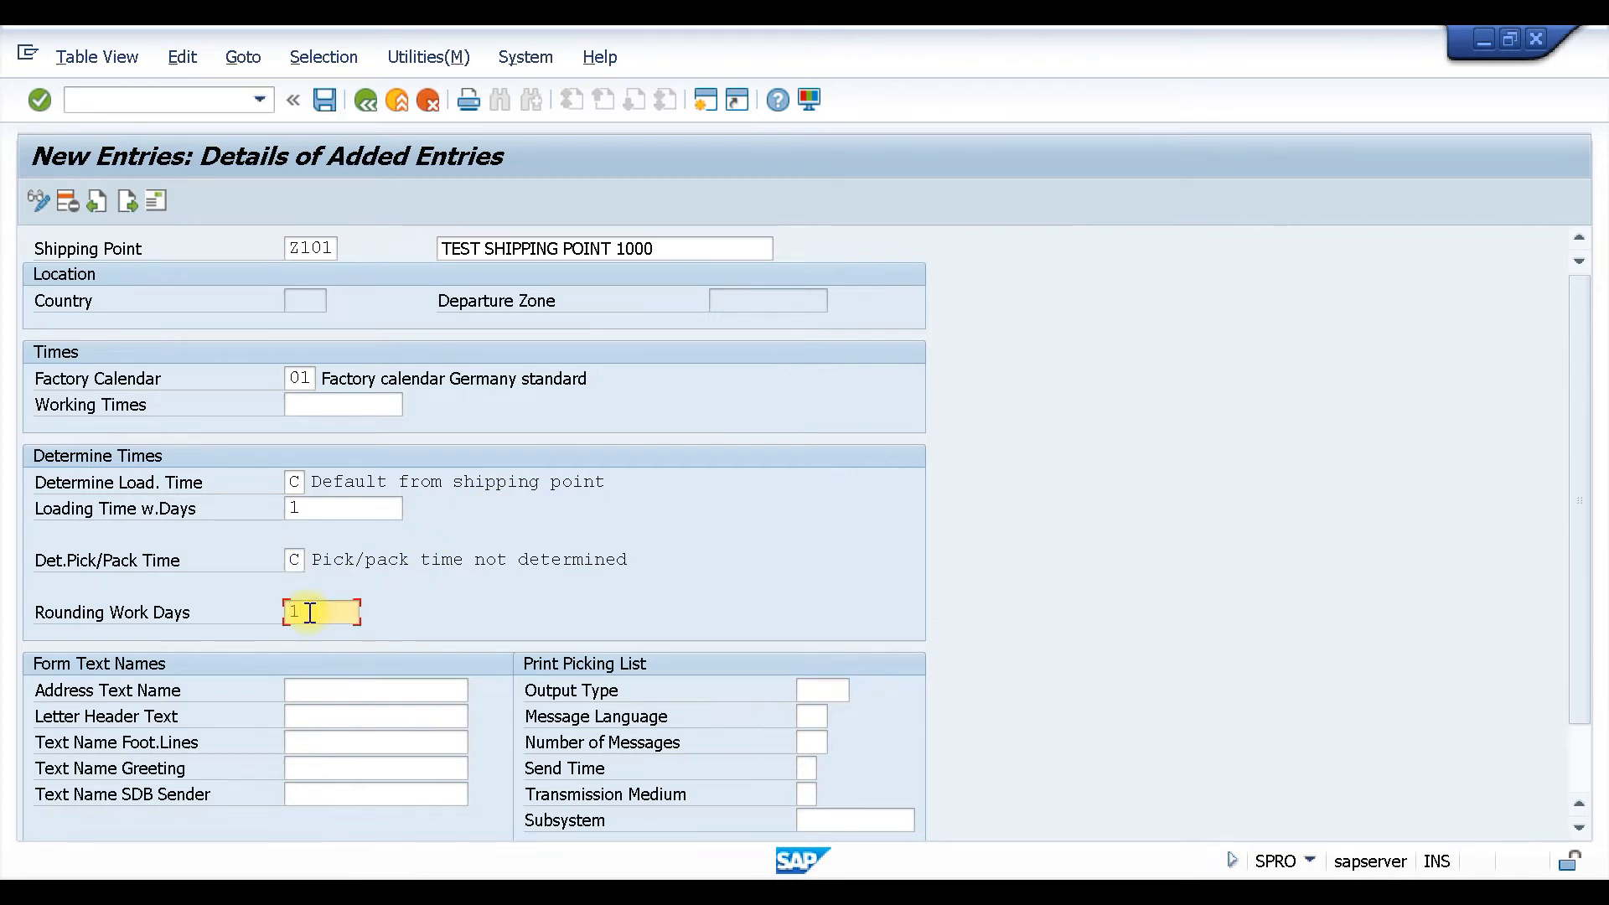
pyautogui.press('Return')
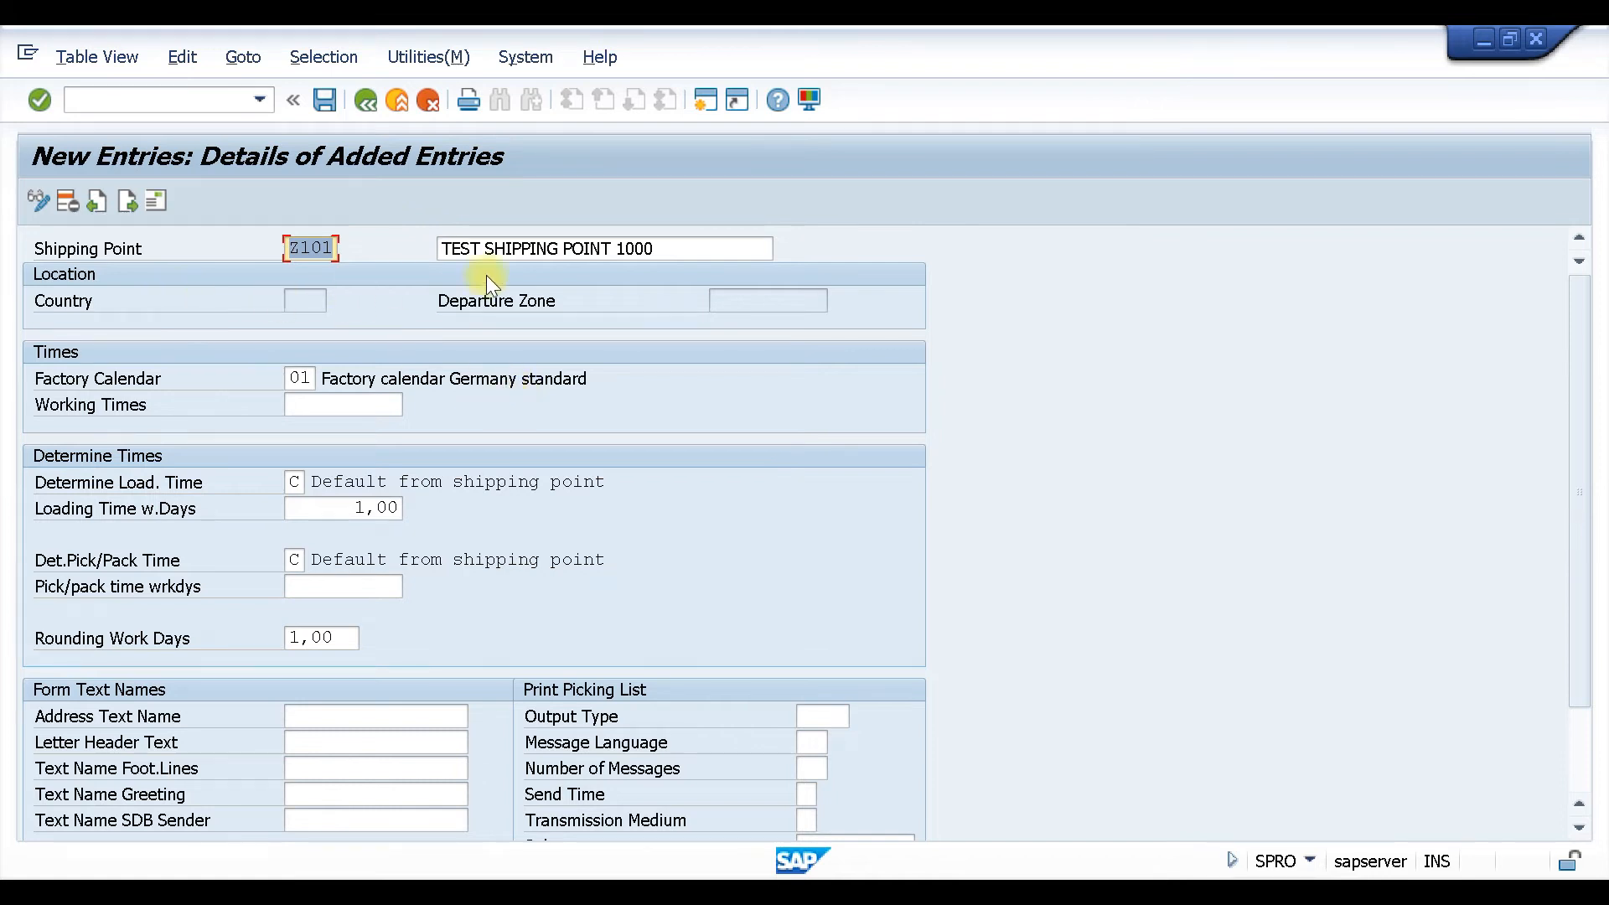
# Open the address data of Z101 and enter title Company and name SHIPPING POINT 1000 TEST.
pyautogui.press('Return')
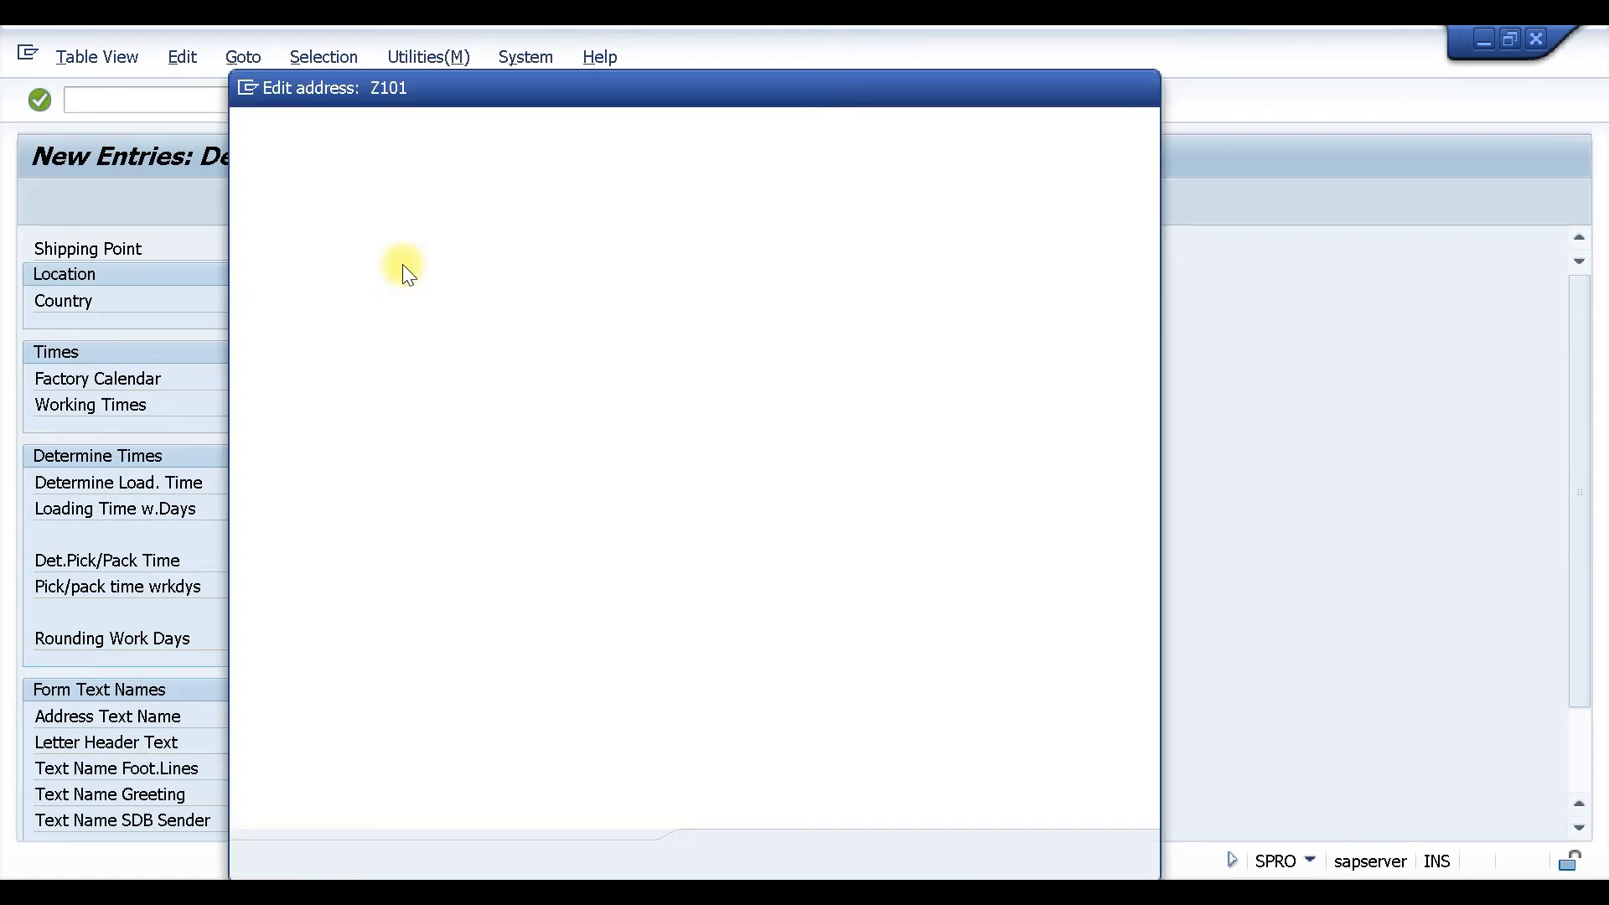
pyautogui.click(686, 155)
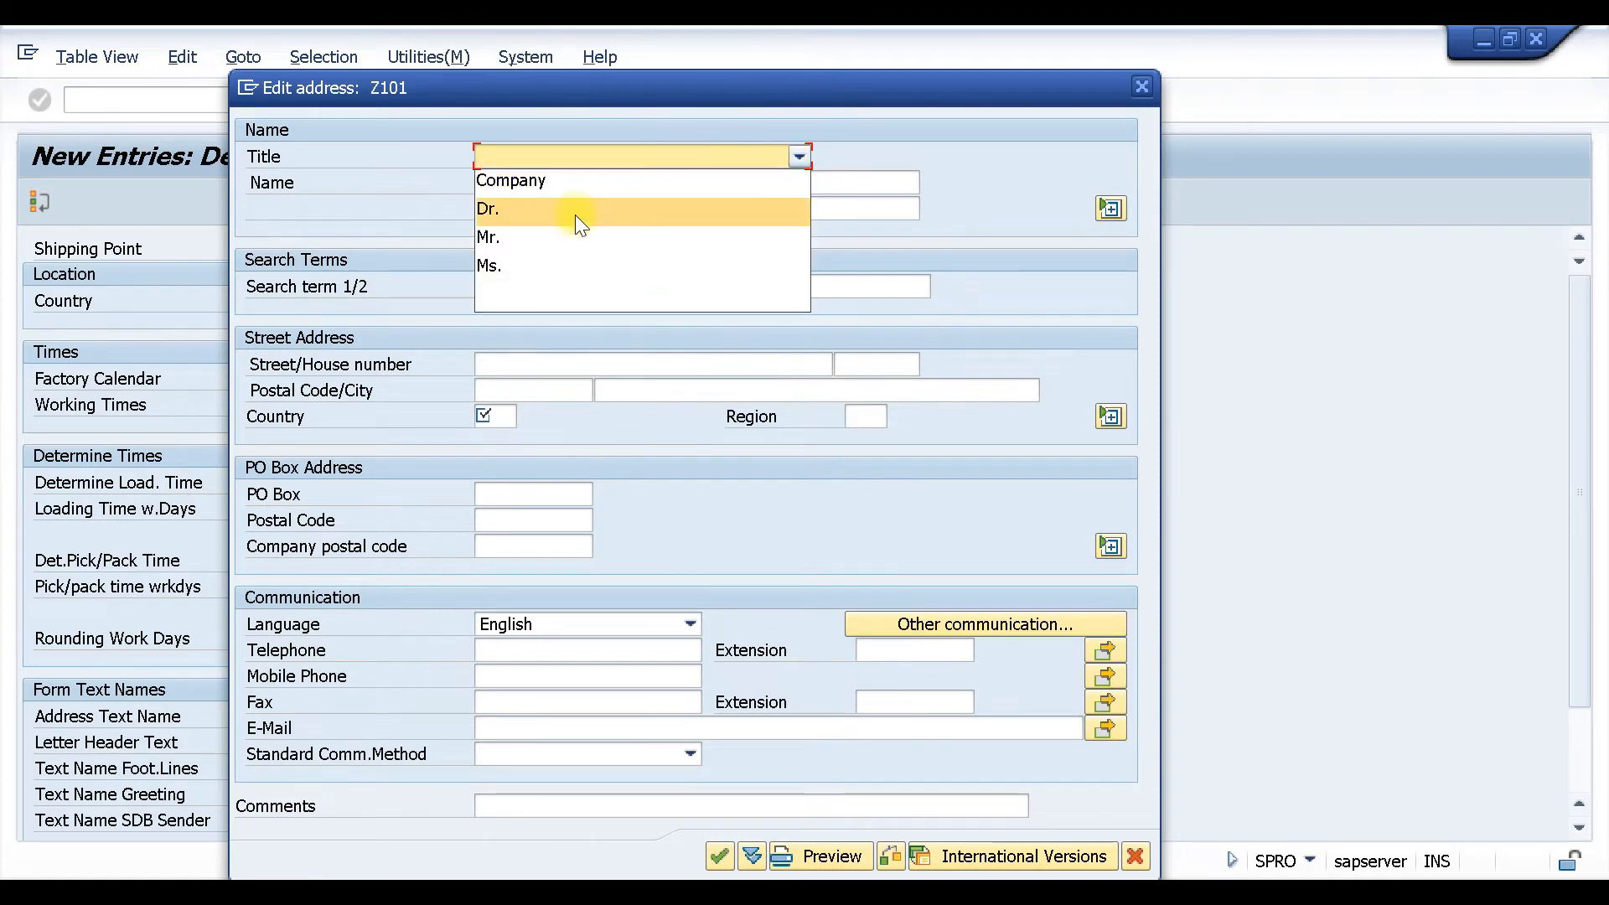
pyautogui.click(558, 181)
pyautogui.click(556, 181)
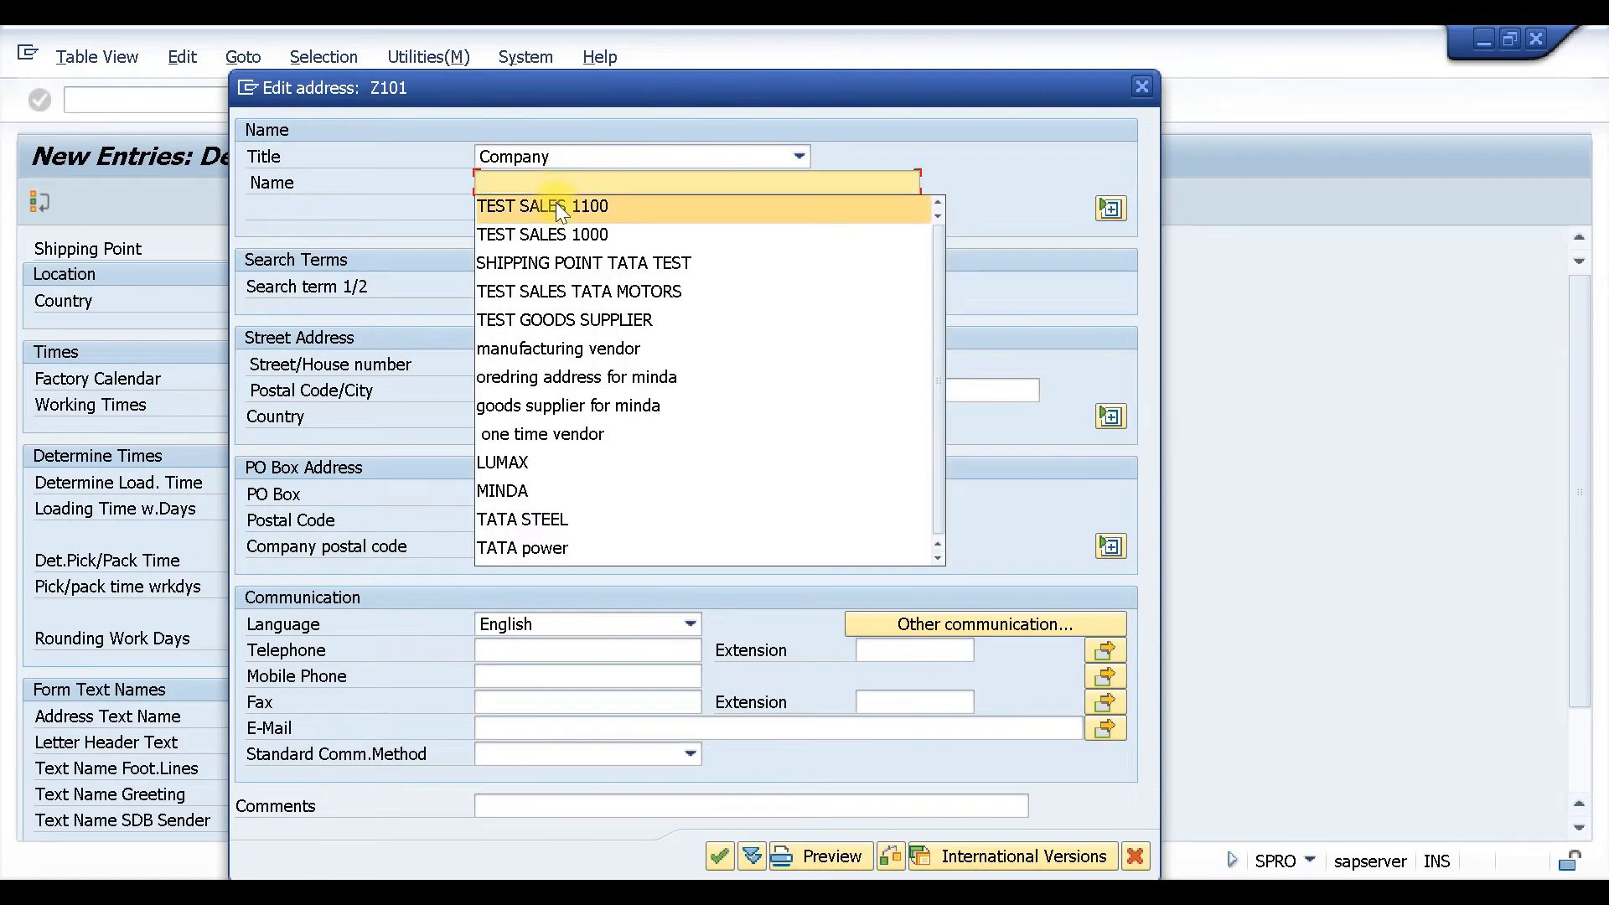
pyautogui.click(572, 263)
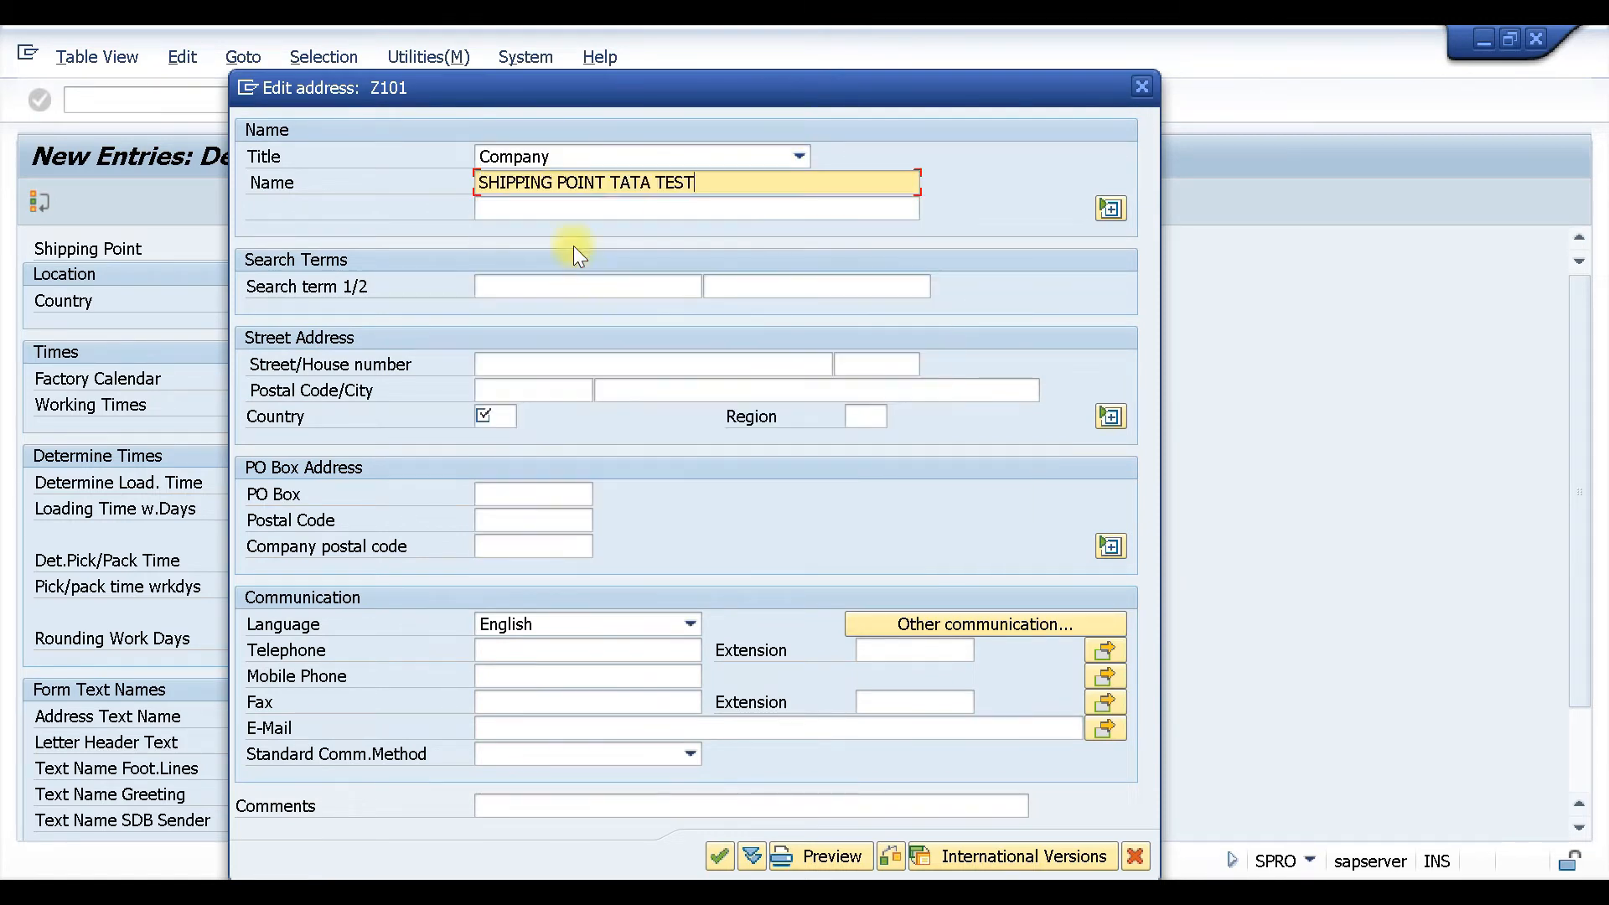
pyautogui.click(659, 182)
pyautogui.press('BackSpace')
pyautogui.press('BackSpace')
pyautogui.press('BackSpace')
pyautogui.press('BackSpace')
pyautogui.press('BackSpace')
pyautogui.write('1000')
# Set the country of the Z101 address to DE and confirm the address.
pyautogui.click(509, 417)
pyautogui.click(509, 435)
pyautogui.press('Return')
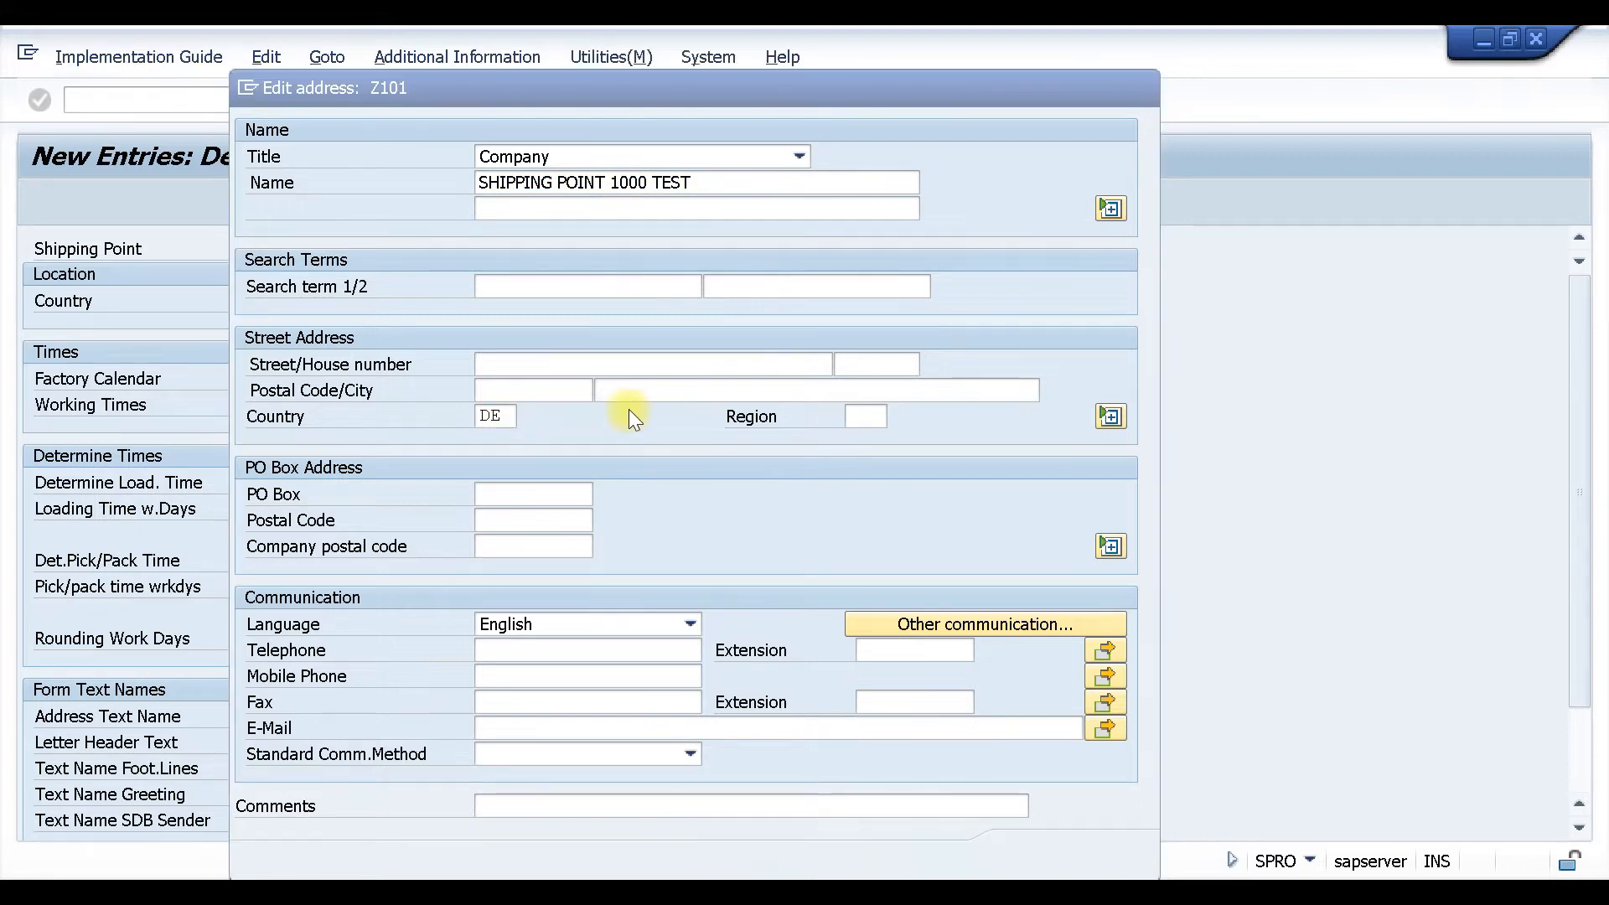
pyautogui.click(492, 446)
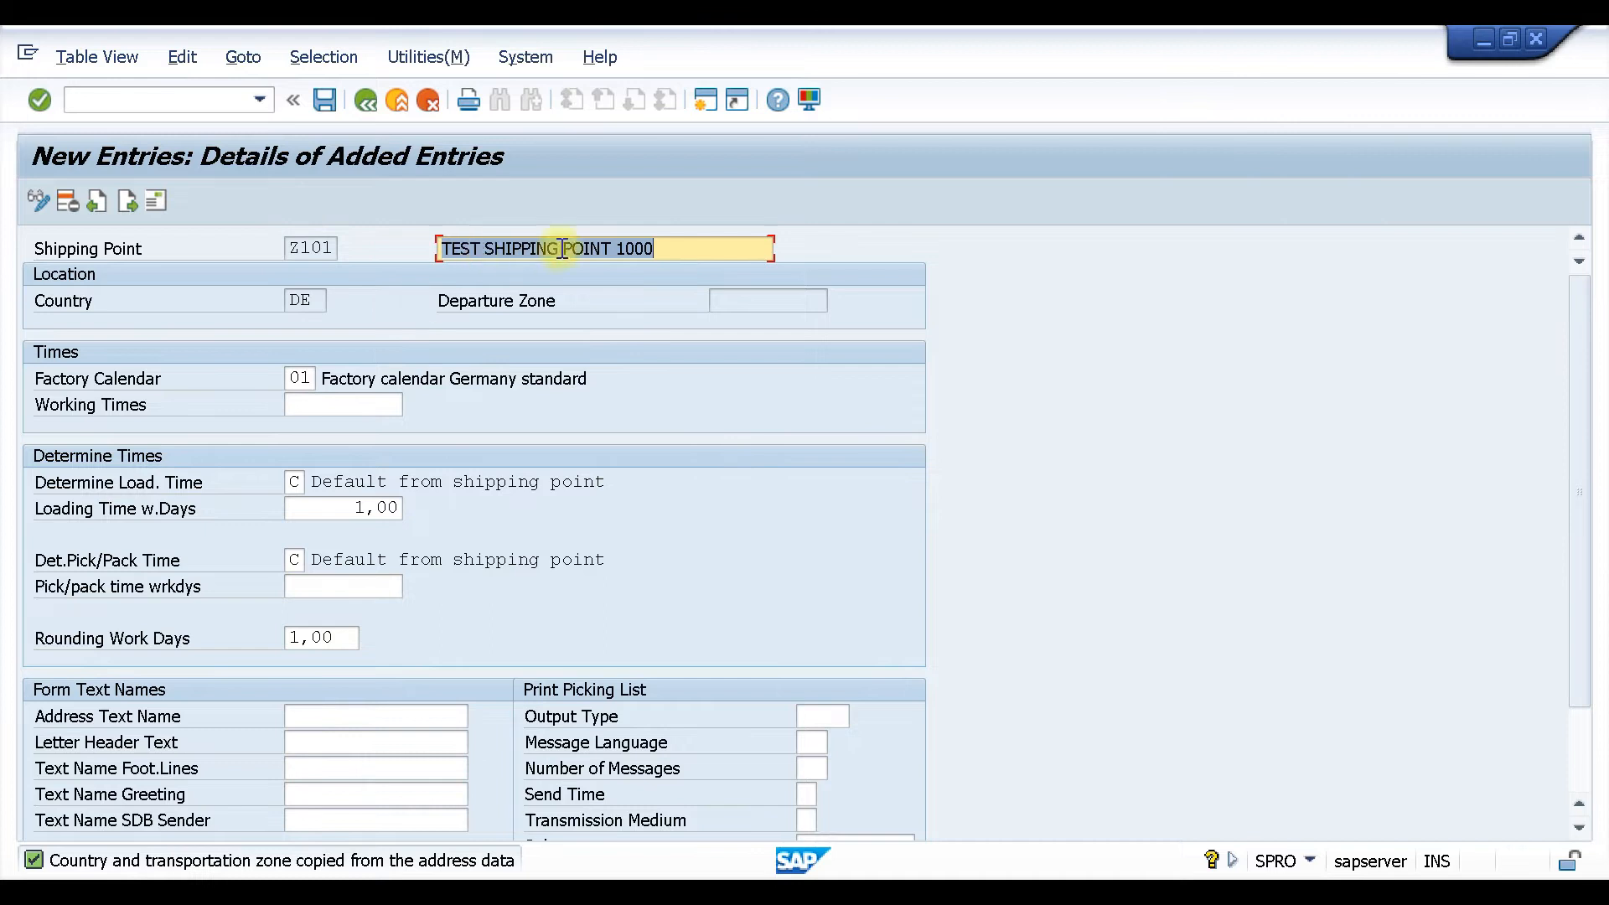
# Start another shipping point entry, Z102, with the description TEST SHIPPING POINT 1100.
pyautogui.click(126, 206)
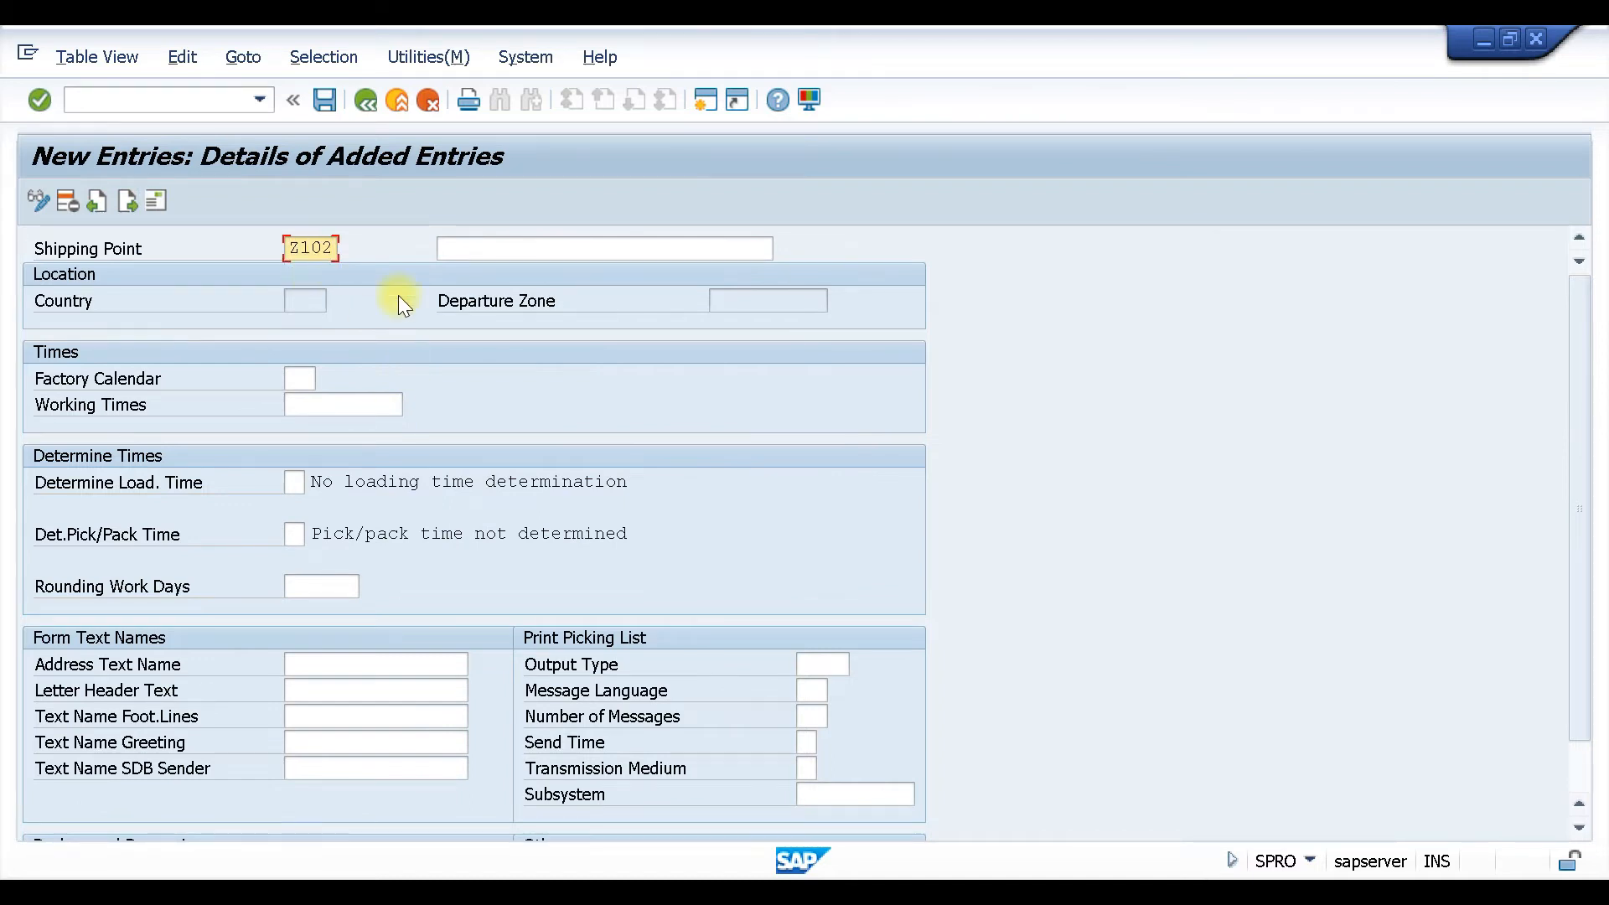
pyautogui.click(472, 251)
pyautogui.click(492, 274)
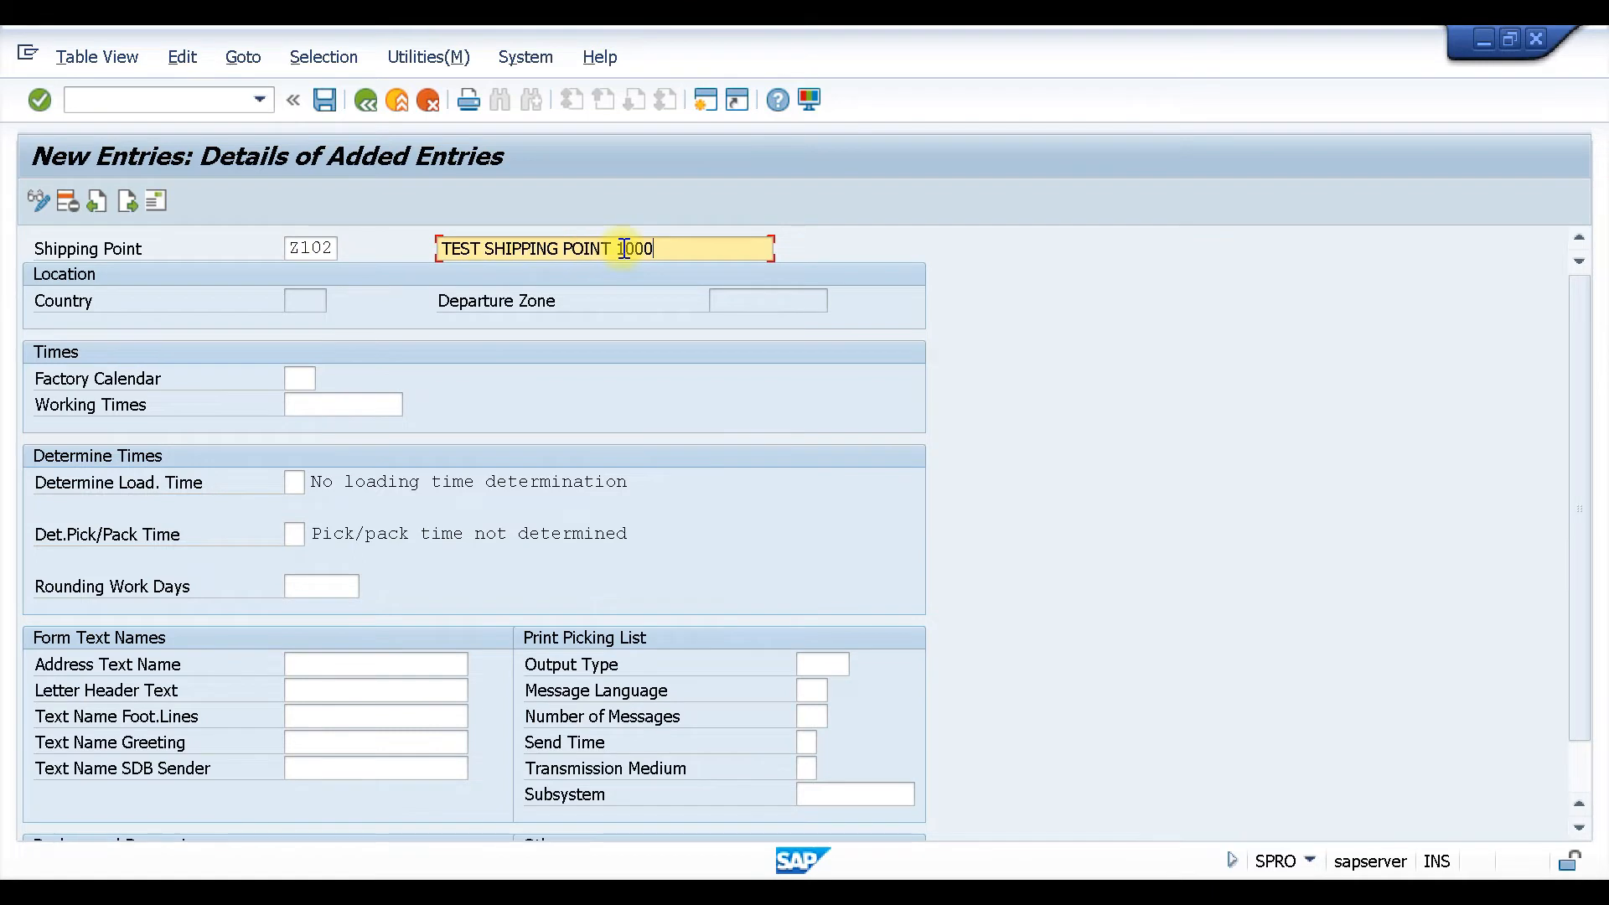
pyautogui.click(636, 249)
pyautogui.press('BackSpace')
pyautogui.write('1')
# Give Z102 factory calendar 01, option C for both loading and pick/pack time determination, and rounding work days 1.
pyautogui.click(303, 378)
pyautogui.click(318, 399)
pyautogui.click(300, 485)
pyautogui.click(299, 503)
pyautogui.click(292, 537)
pyautogui.click(295, 560)
pyautogui.click(313, 588)
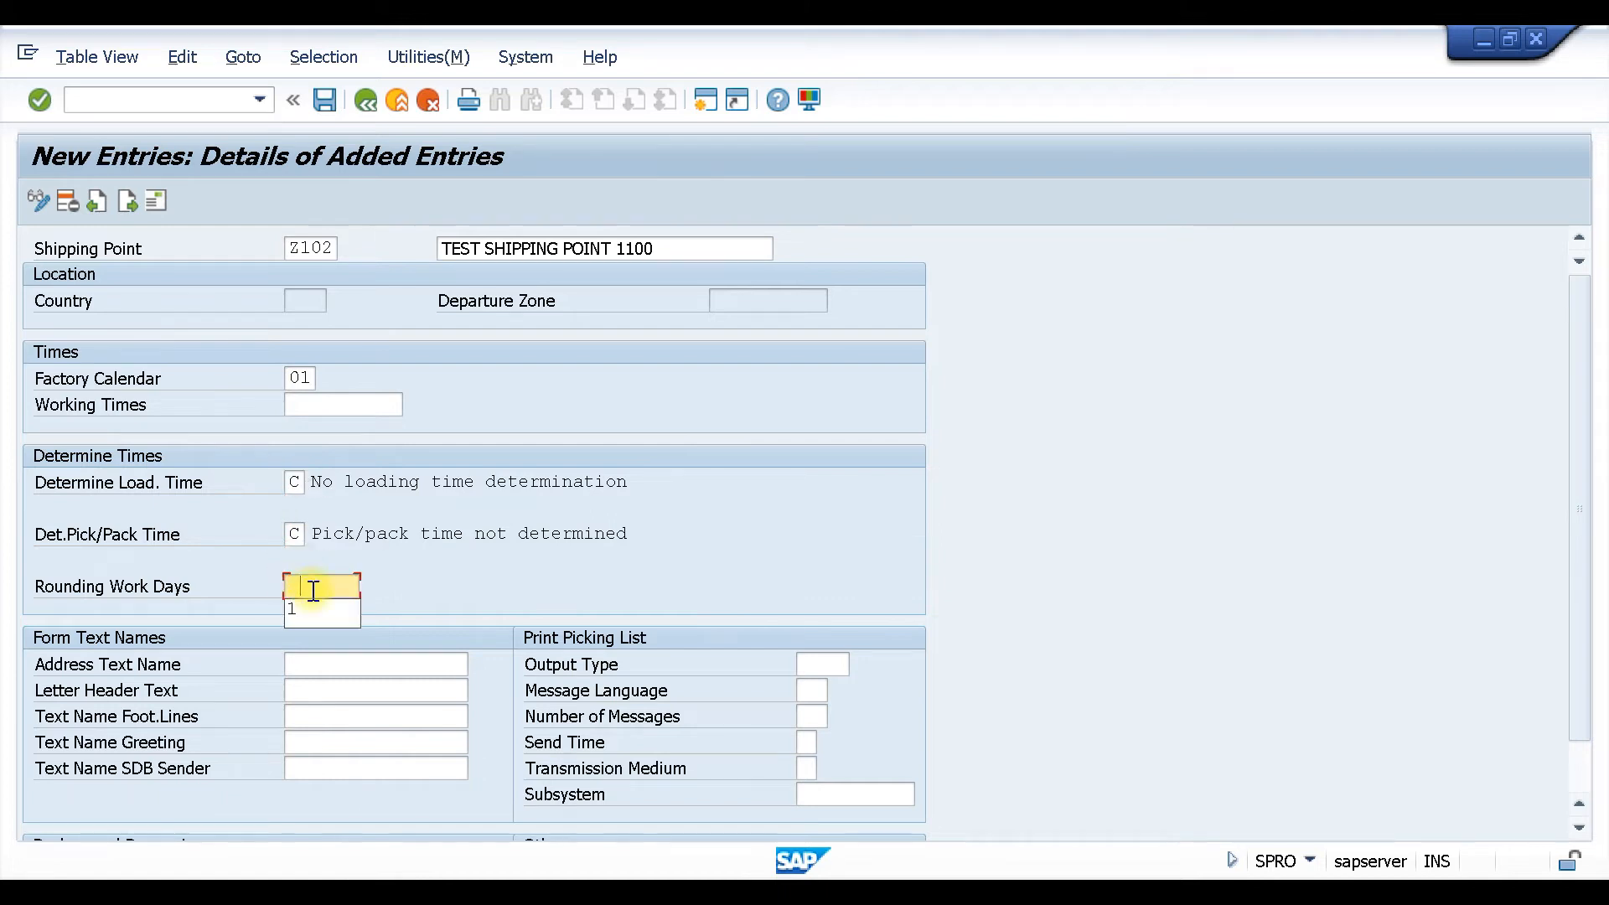
pyautogui.press('Return')
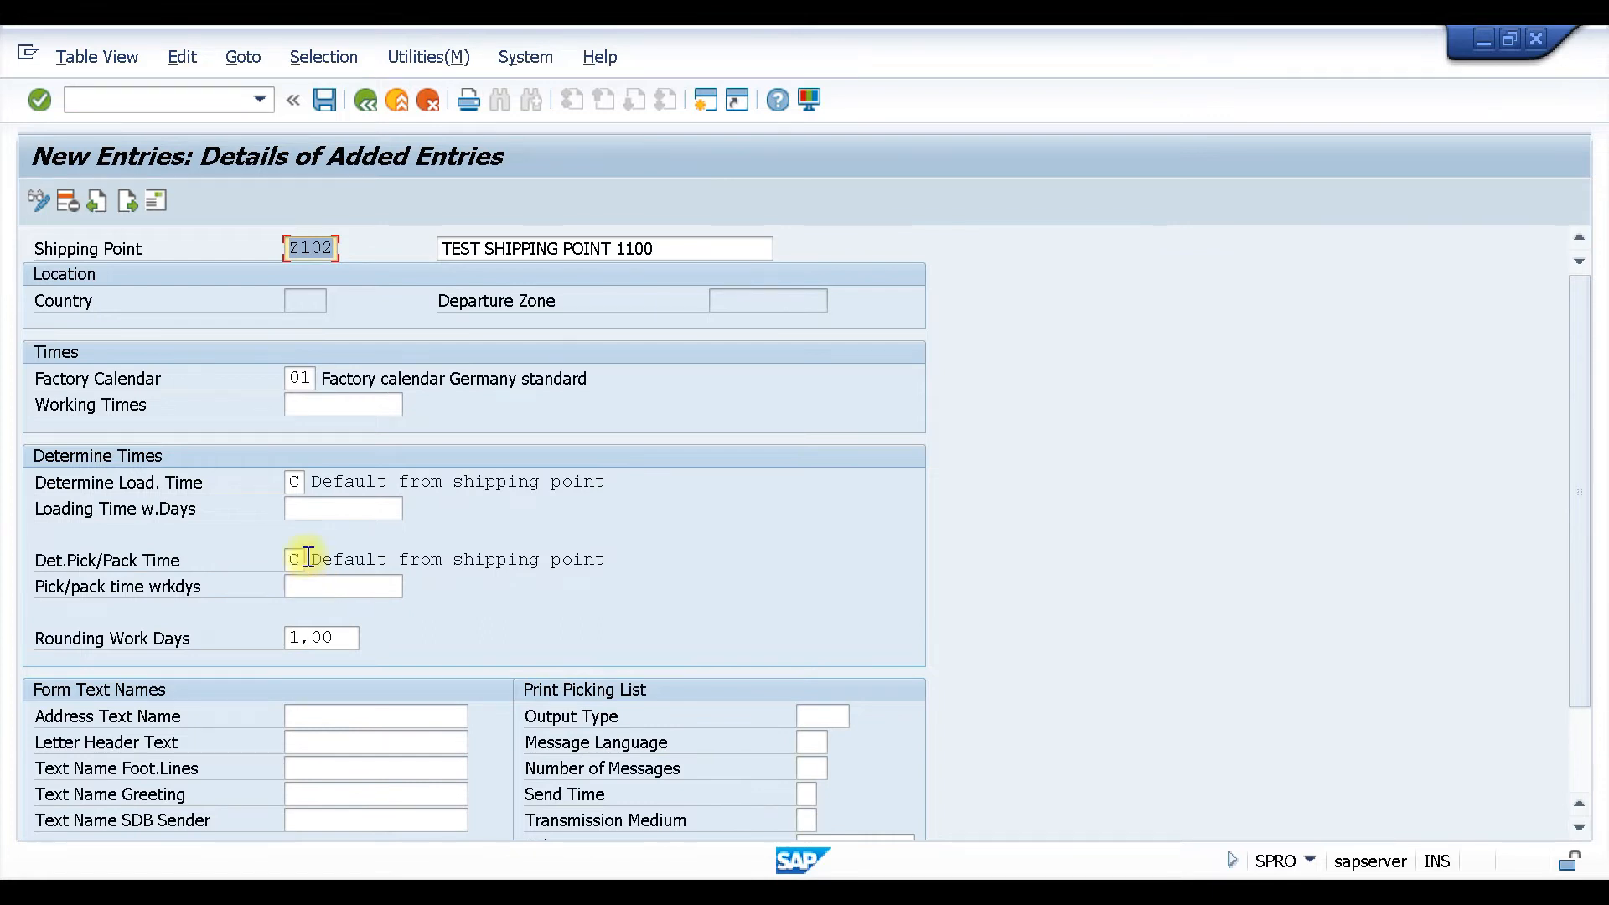
# Set the loading time of shipping point Z102 to 1 working day and leave the pick/pack time blank.
pyautogui.click(316, 507)
pyautogui.write('1')
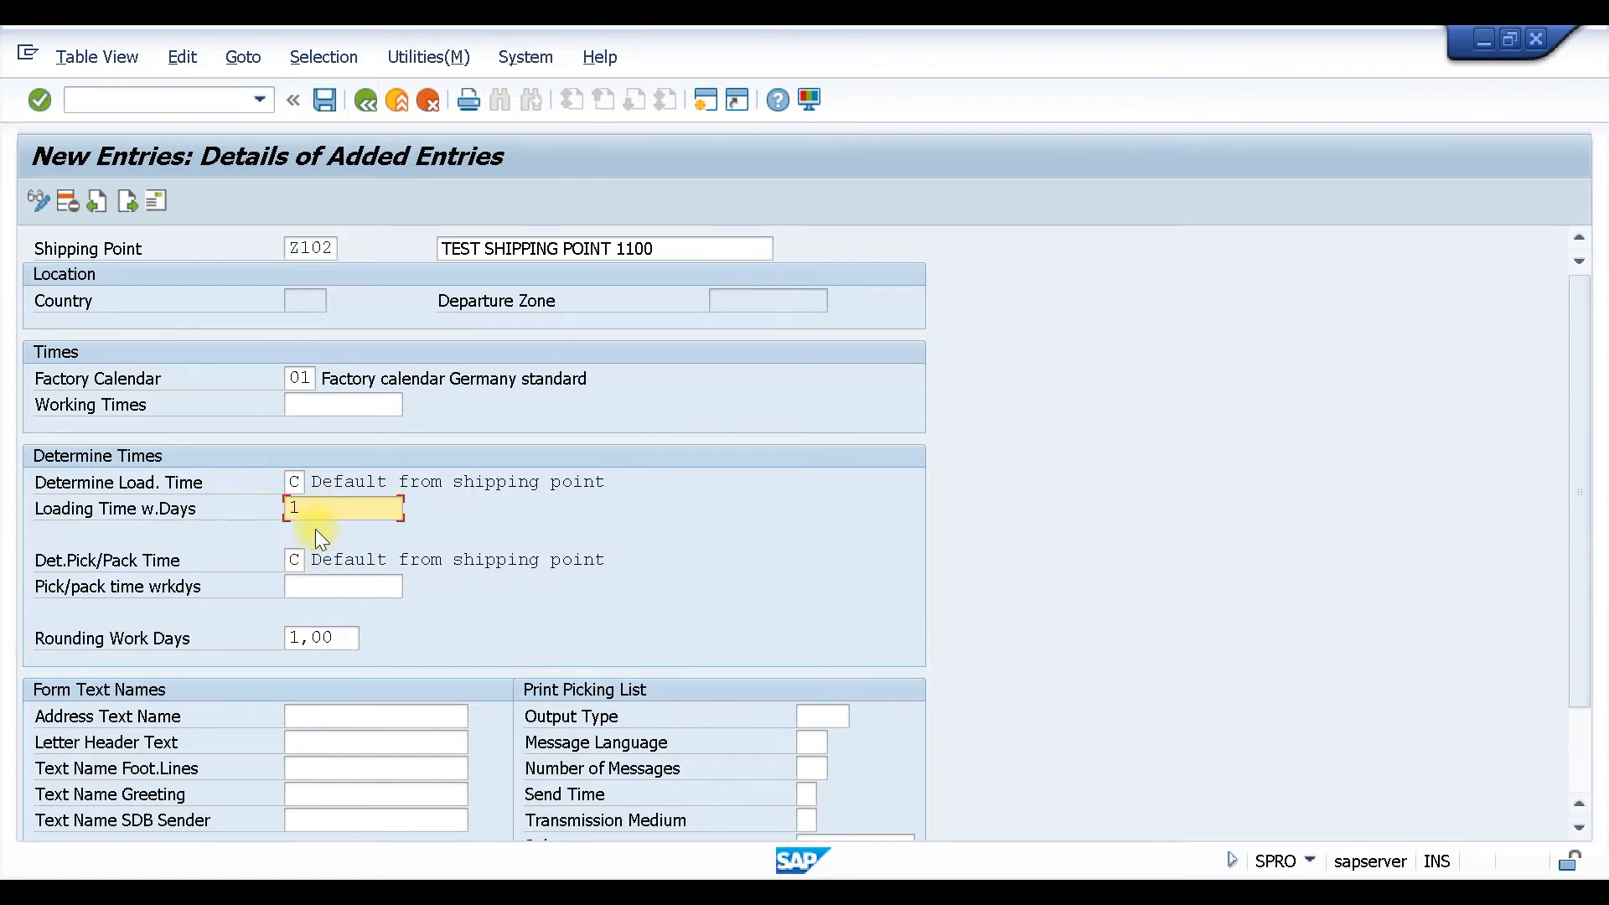
pyautogui.click(339, 586)
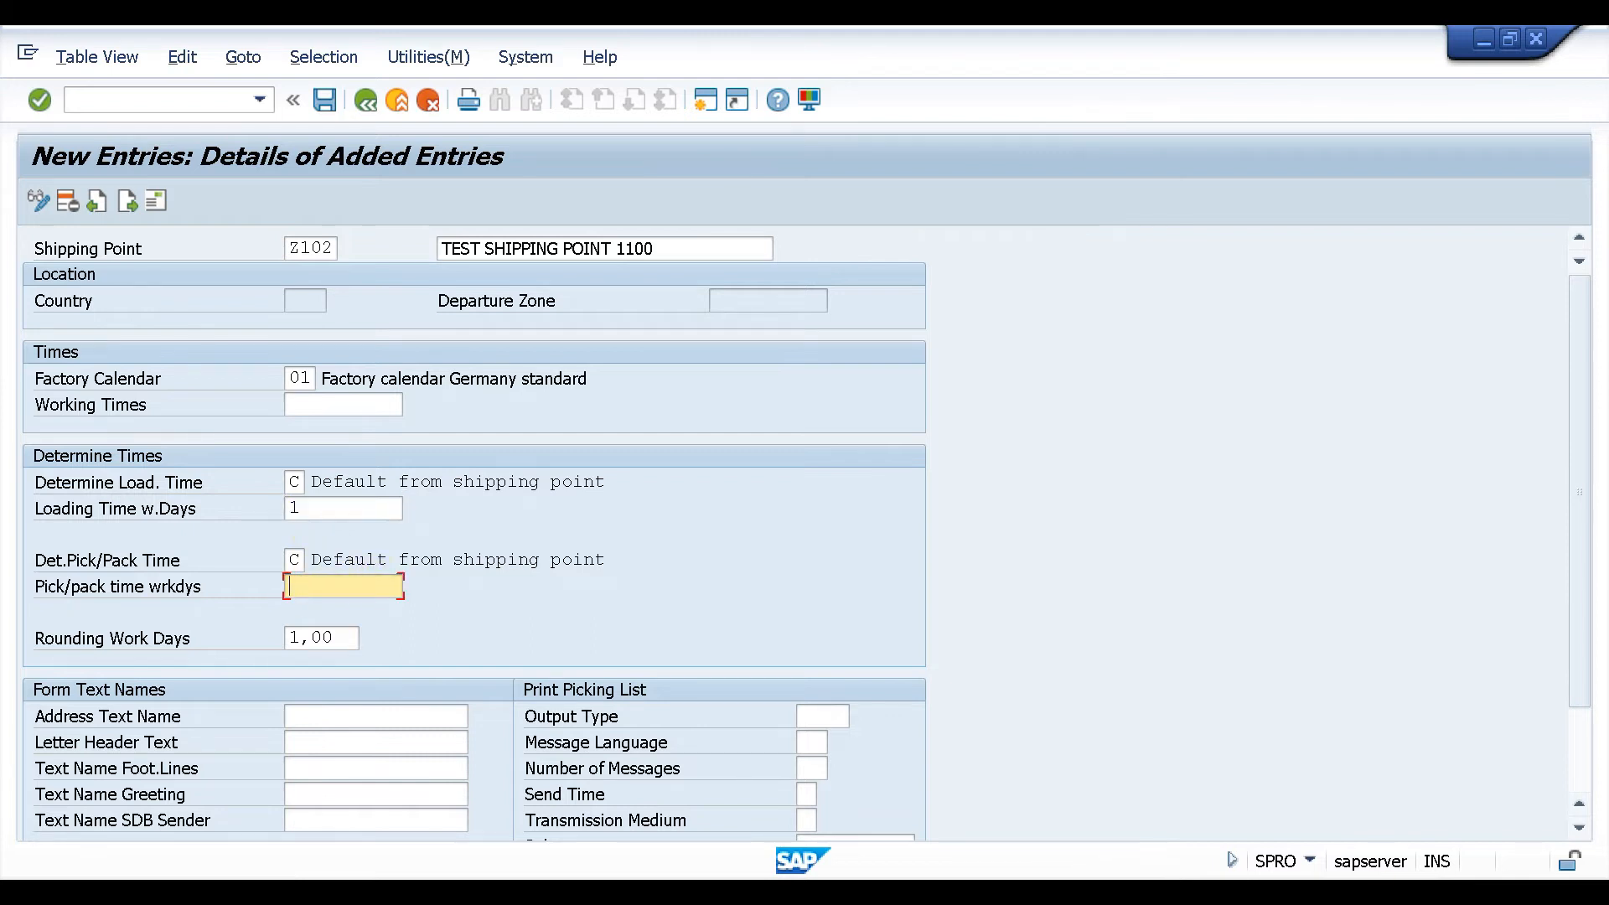
pyautogui.press('Return')
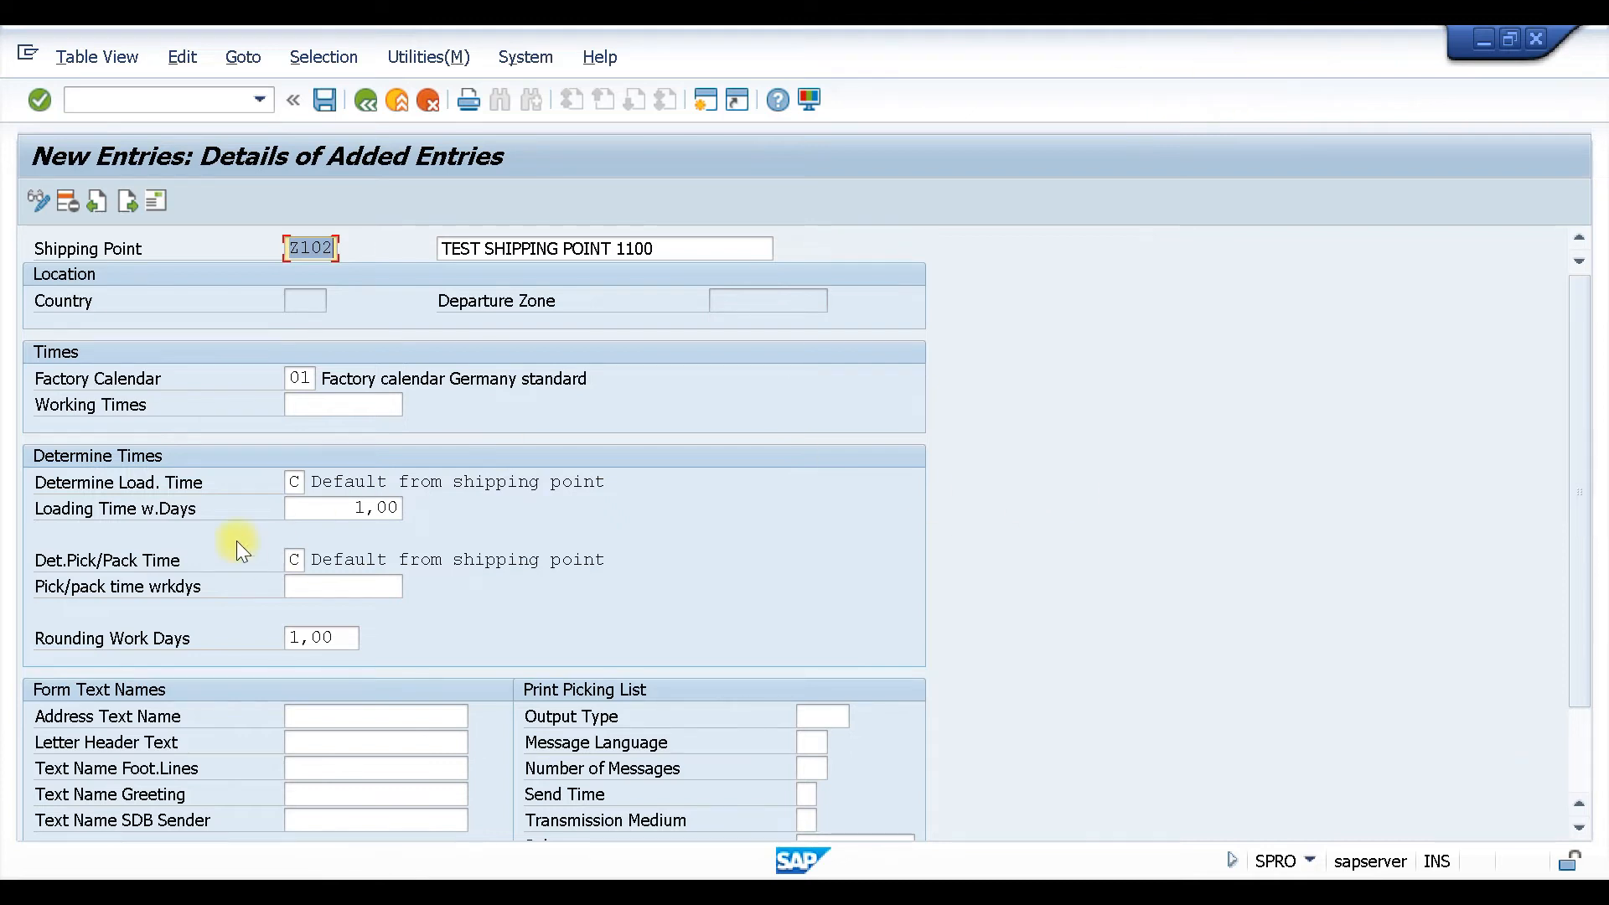
# Open the address data of Z102 and enter title Company and name SHIPPING POINT 1100 TEST.
pyautogui.click(156, 201)
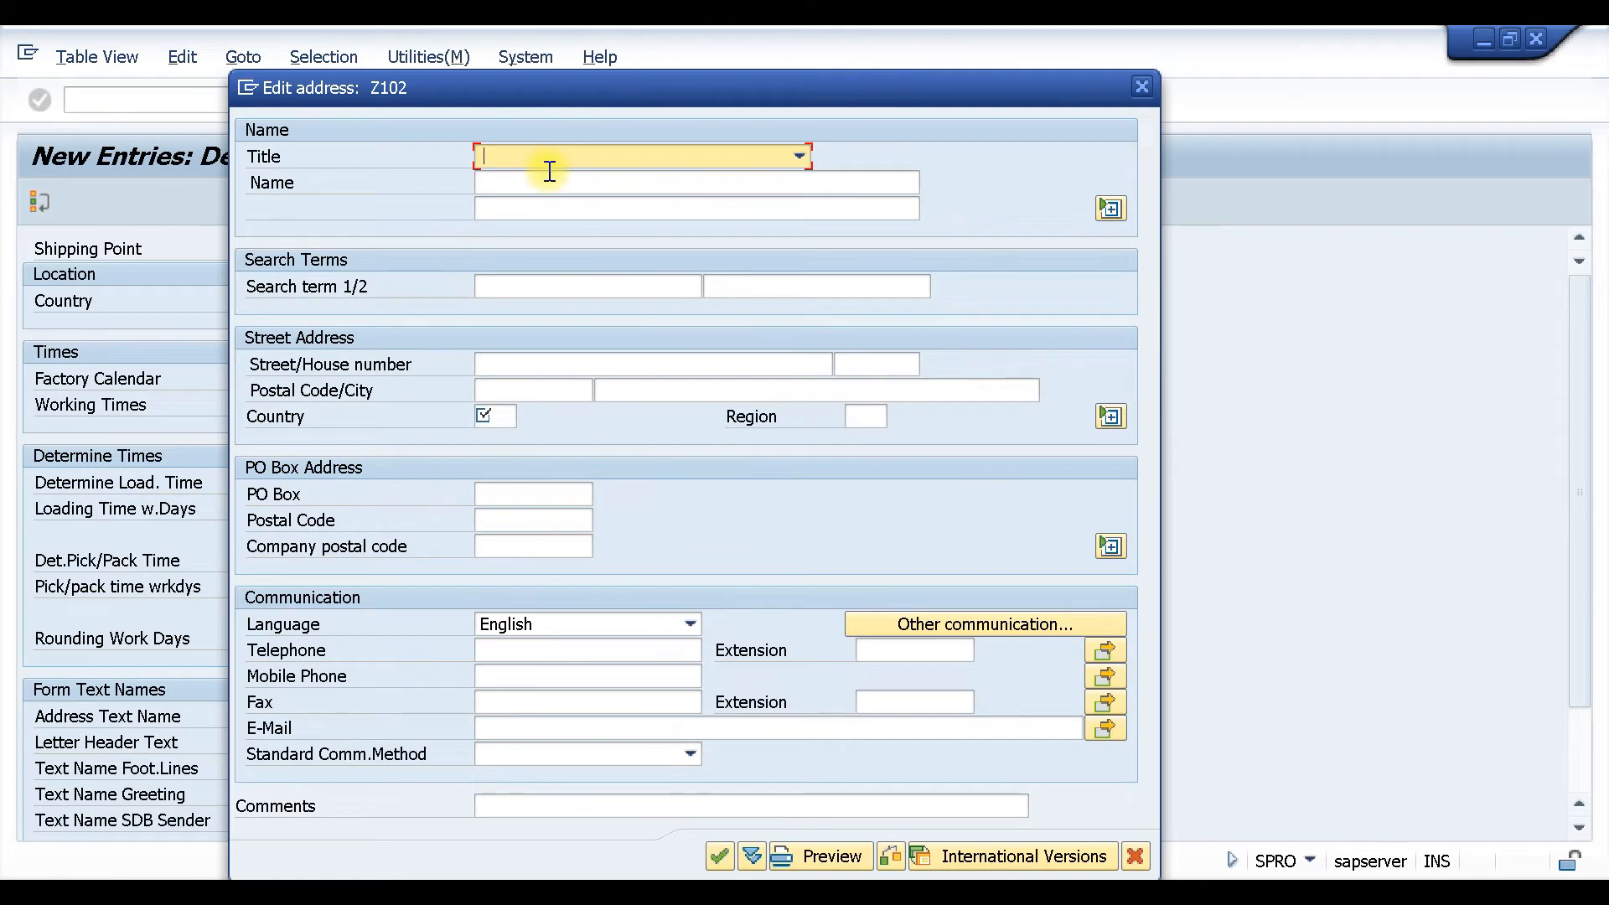
pyautogui.click(549, 168)
pyautogui.click(539, 195)
pyautogui.click(536, 188)
pyautogui.click(525, 202)
pyautogui.click(625, 182)
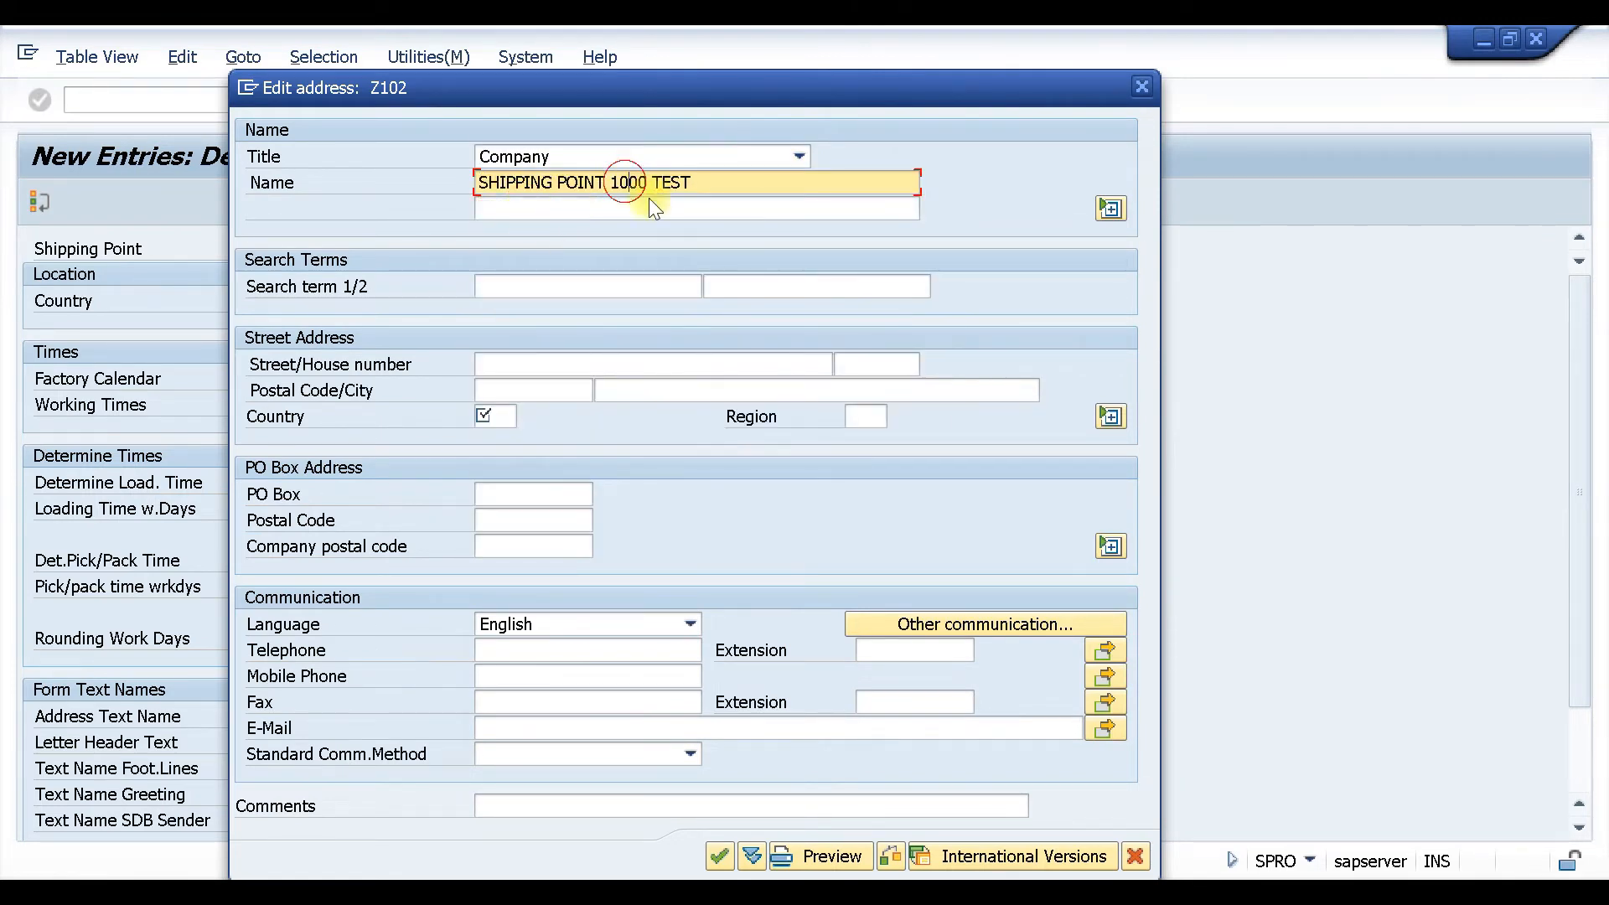
pyautogui.press('BackSpace')
pyautogui.write('1')
# Set the country of the Z102 address to DE, confirm the address and save the shipping points.
pyautogui.click(501, 420)
pyautogui.click(513, 445)
pyautogui.click(719, 856)
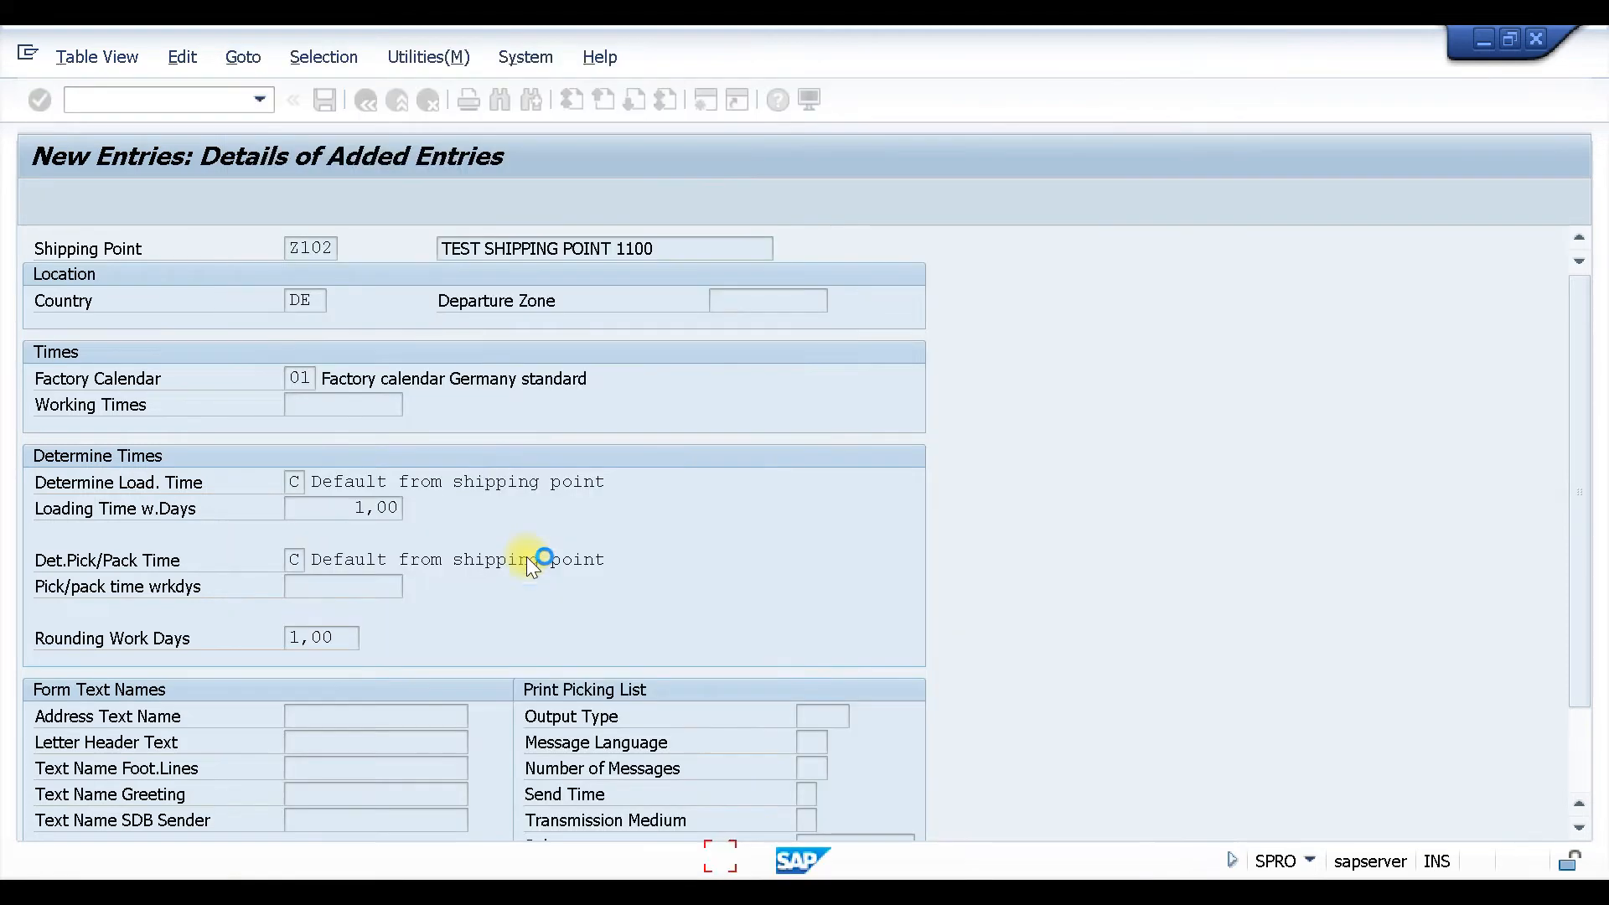
pyautogui.hotkey('ctrl', 's')
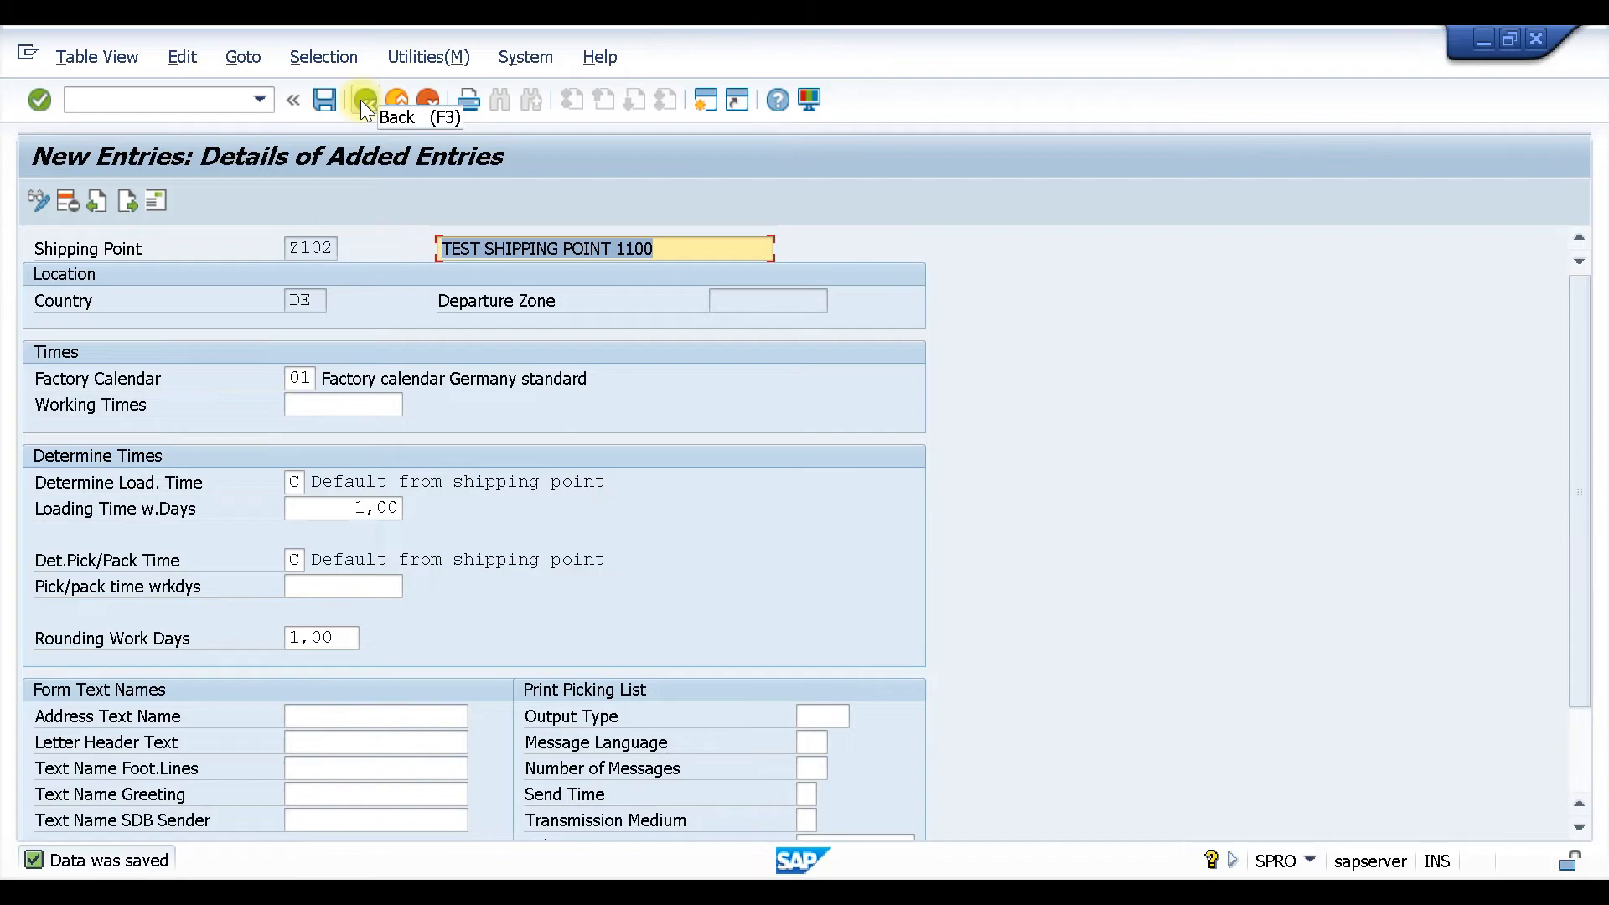
# Switch to the Word document, enter Z101/Z102 in the SHIPPING POINT cell and add 1000/1100 to that column's heading.
pyautogui.hotkey('alt', 'Tab')
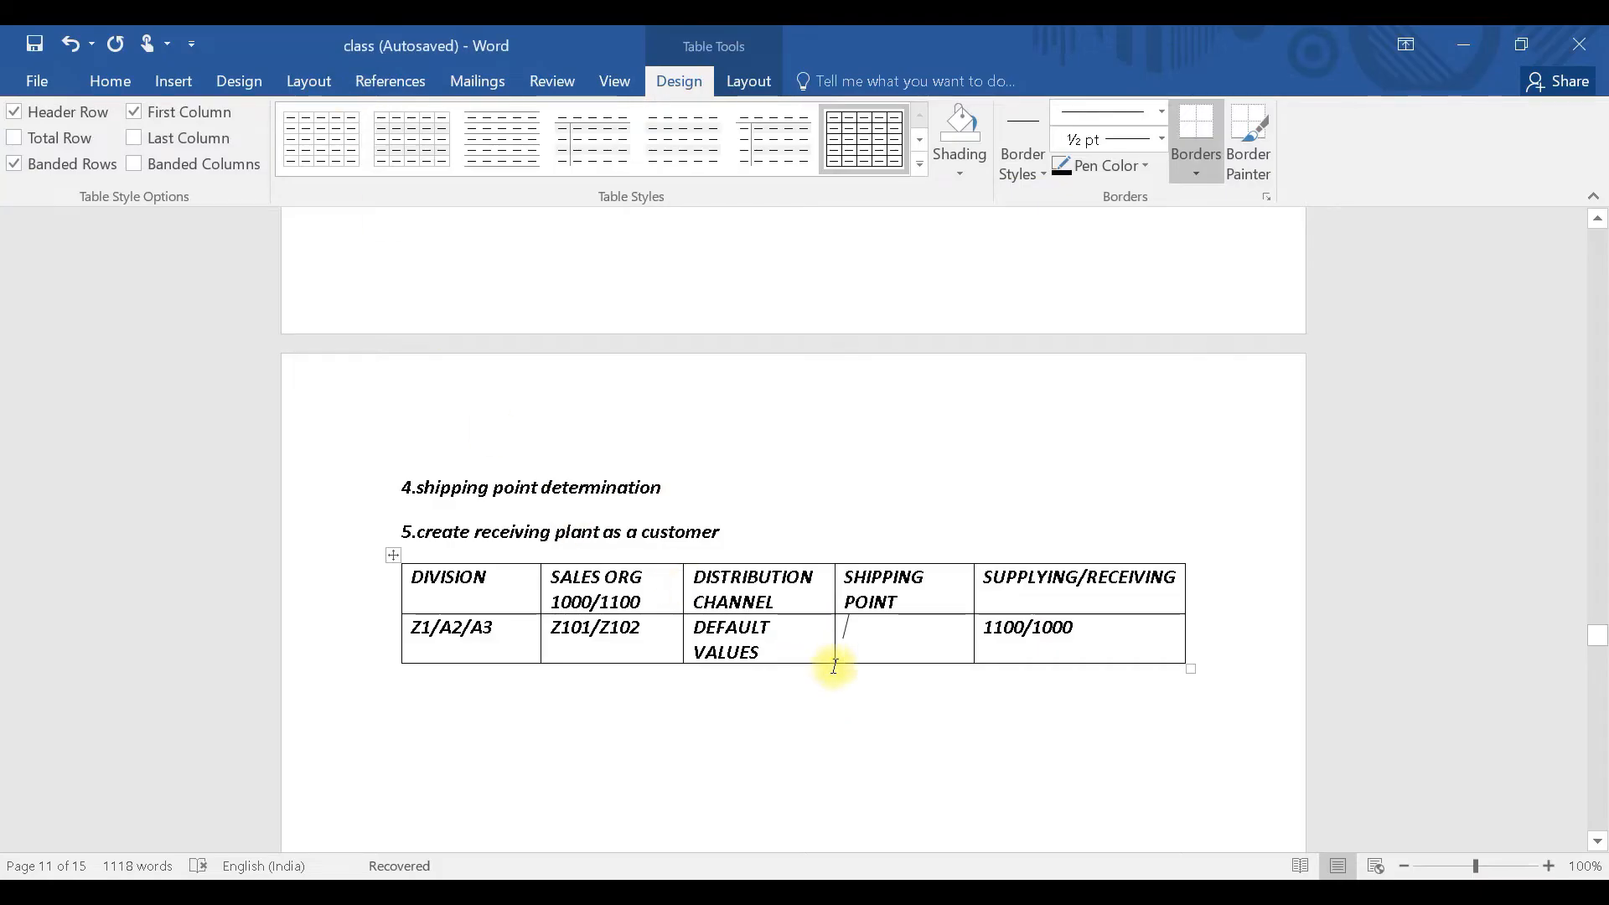
pyautogui.write('Z101/Z102')
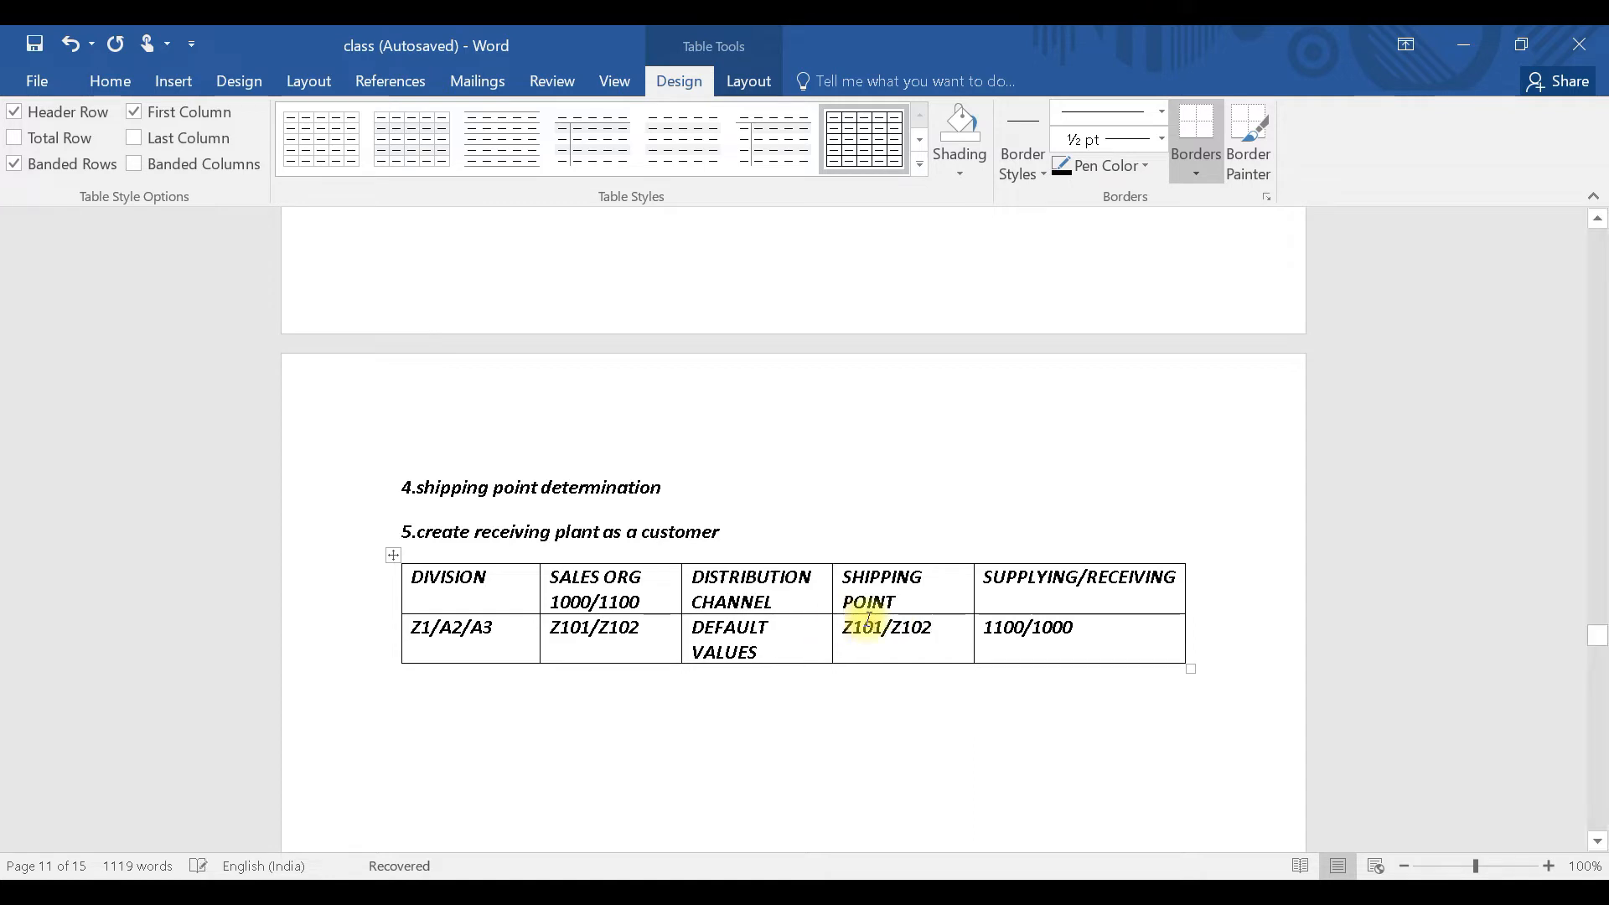
pyautogui.press('Up')
pyautogui.write('1000/1100')
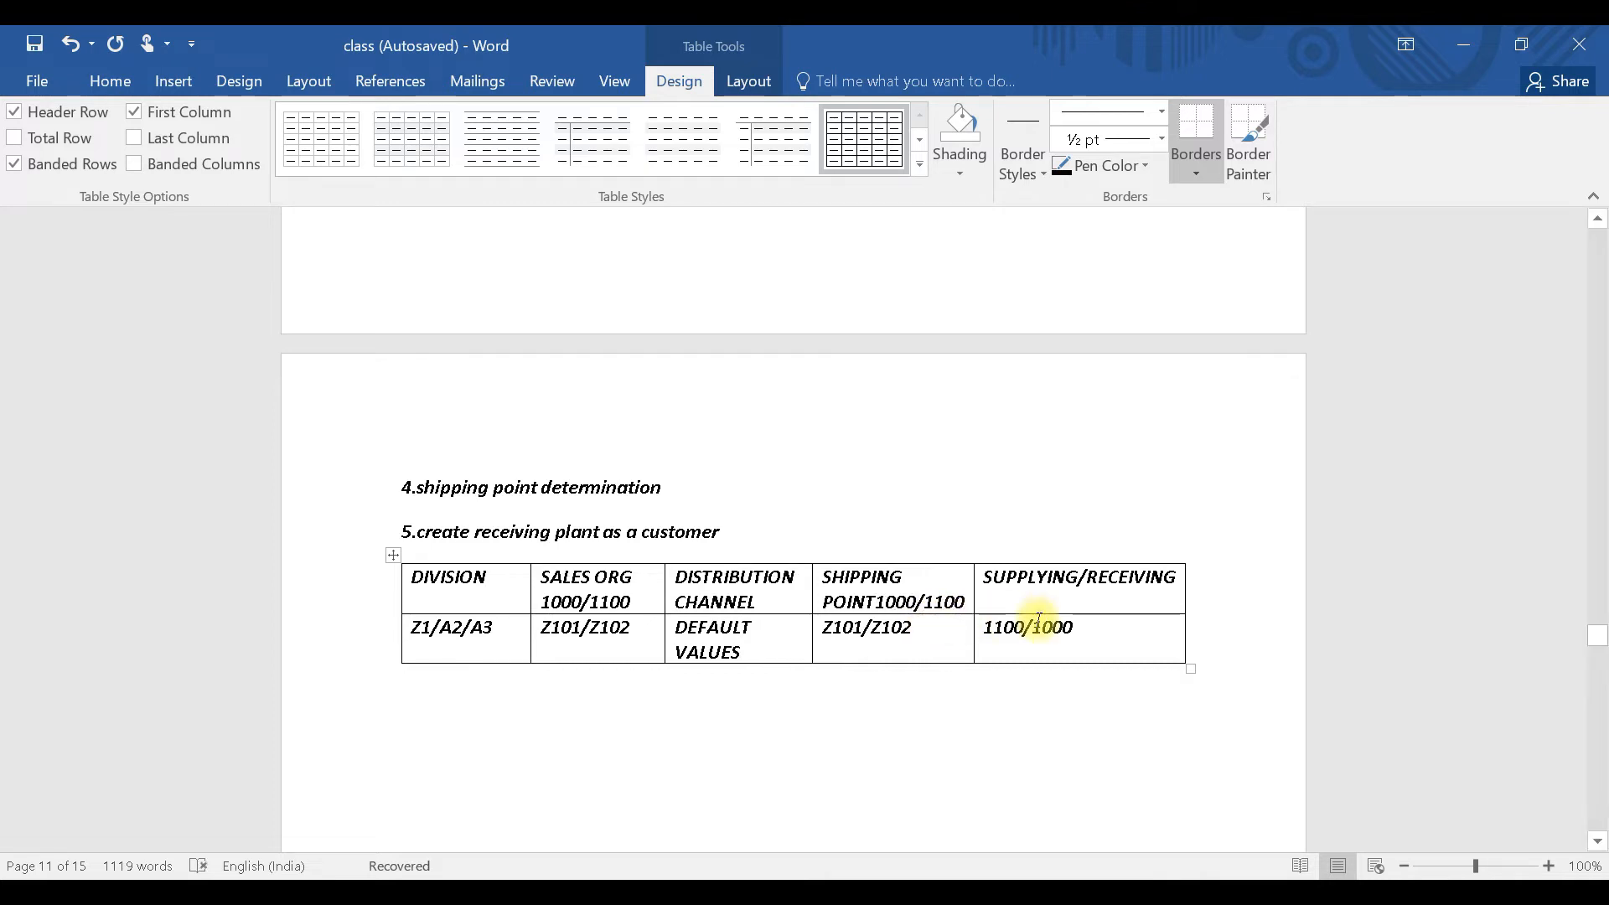
# Switch back to SAP and exit the new shipping point entry to the Shipping Points overview.
pyautogui.hotkey('alt', 'Tab')
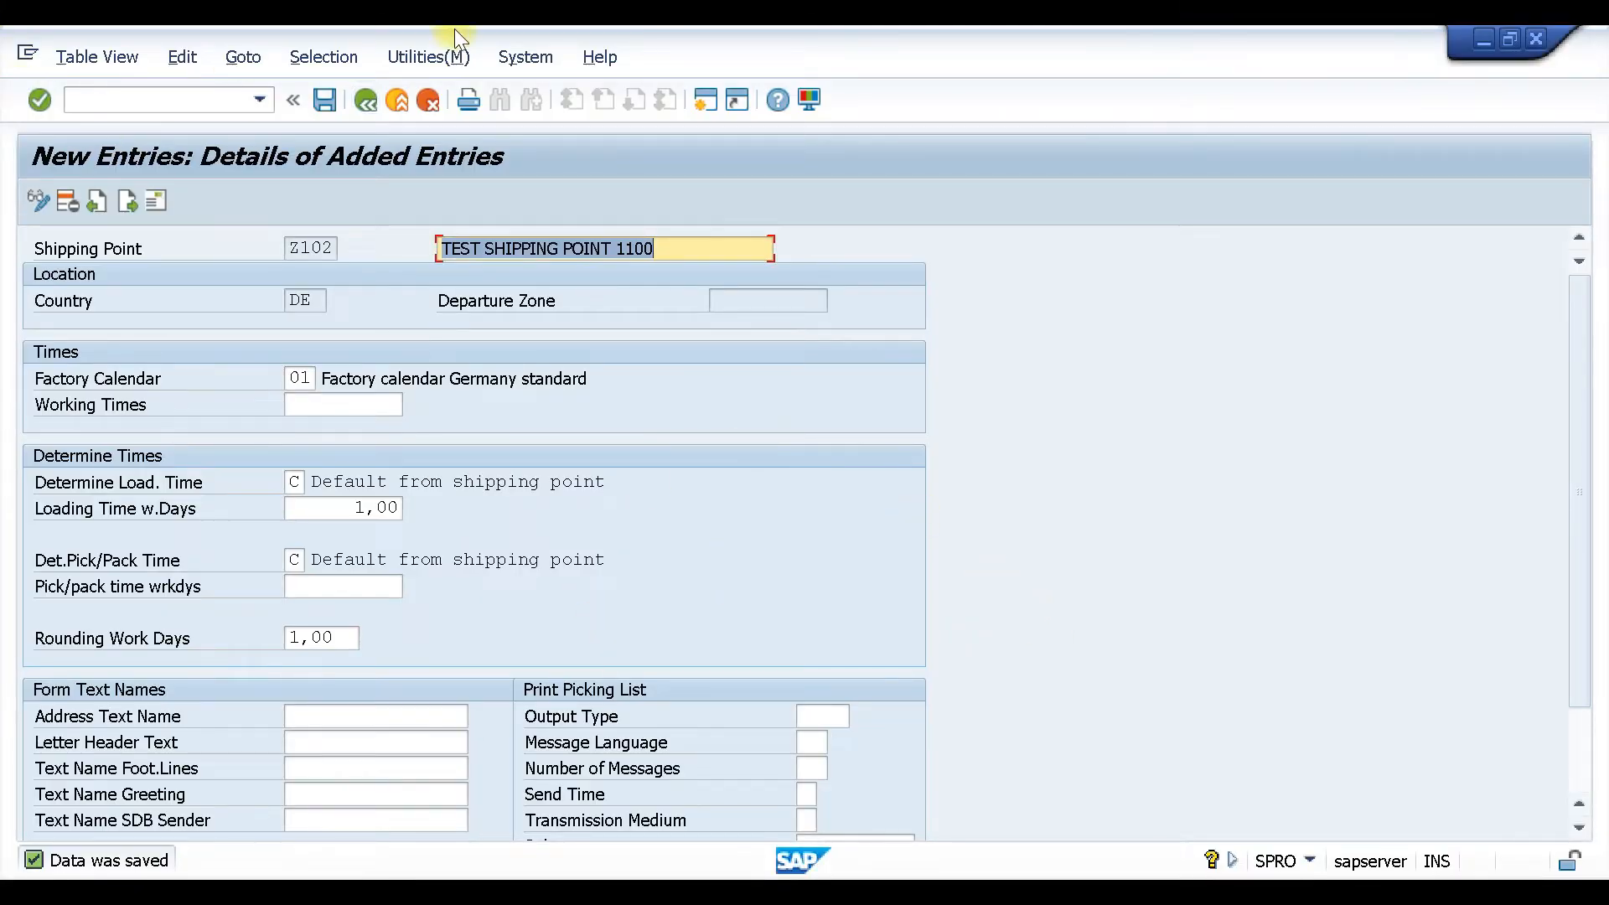
pyautogui.click(367, 100)
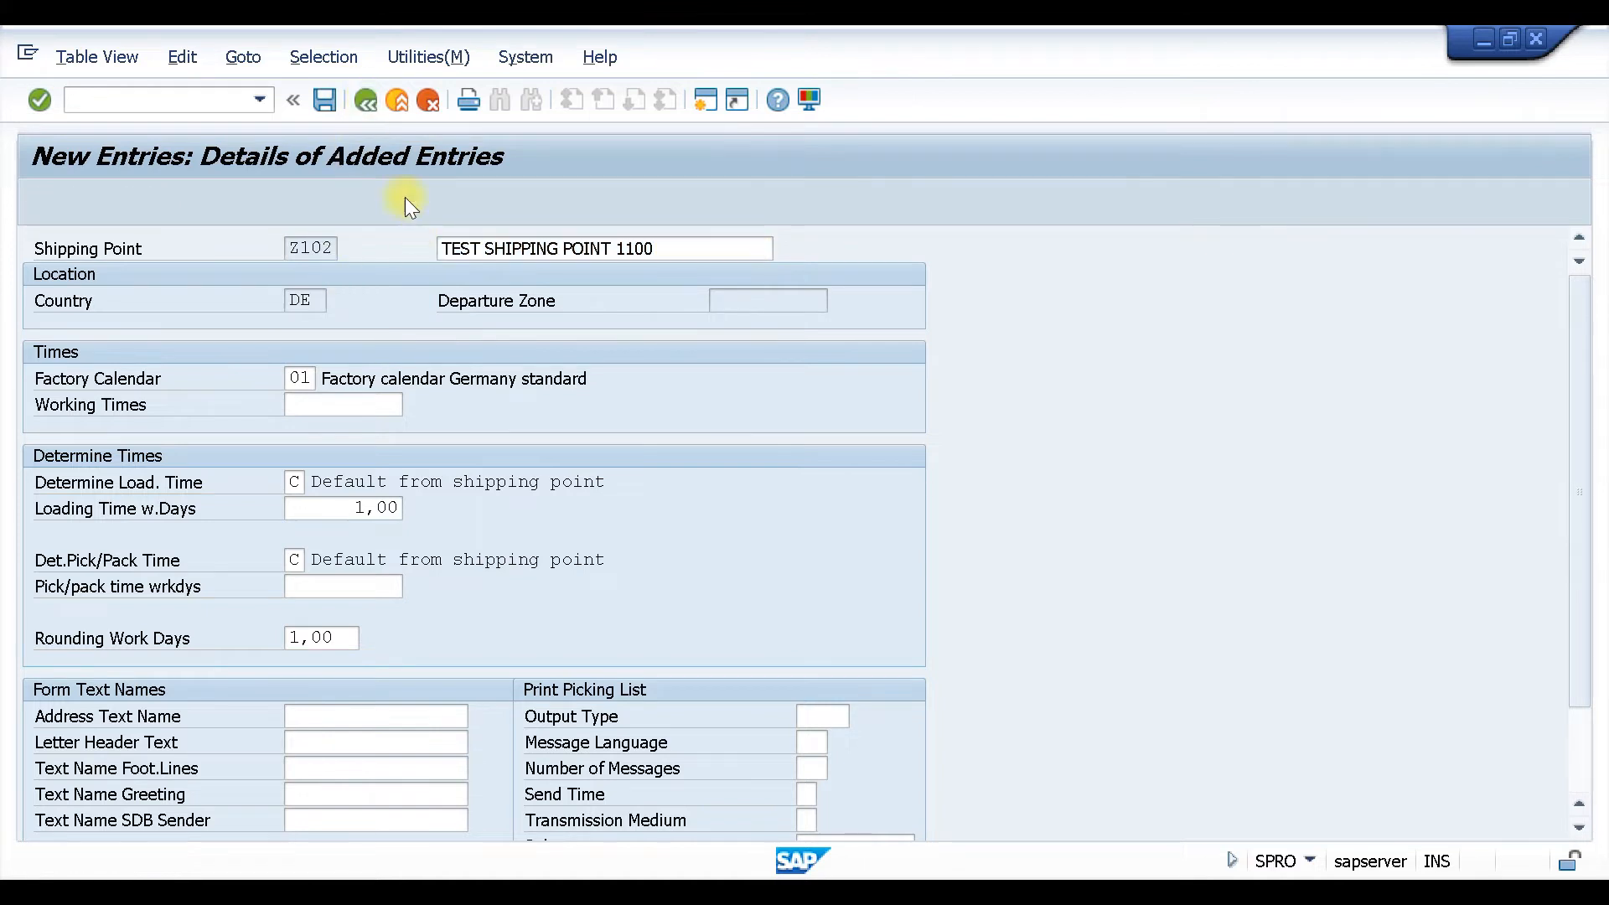
pyautogui.click(366, 100)
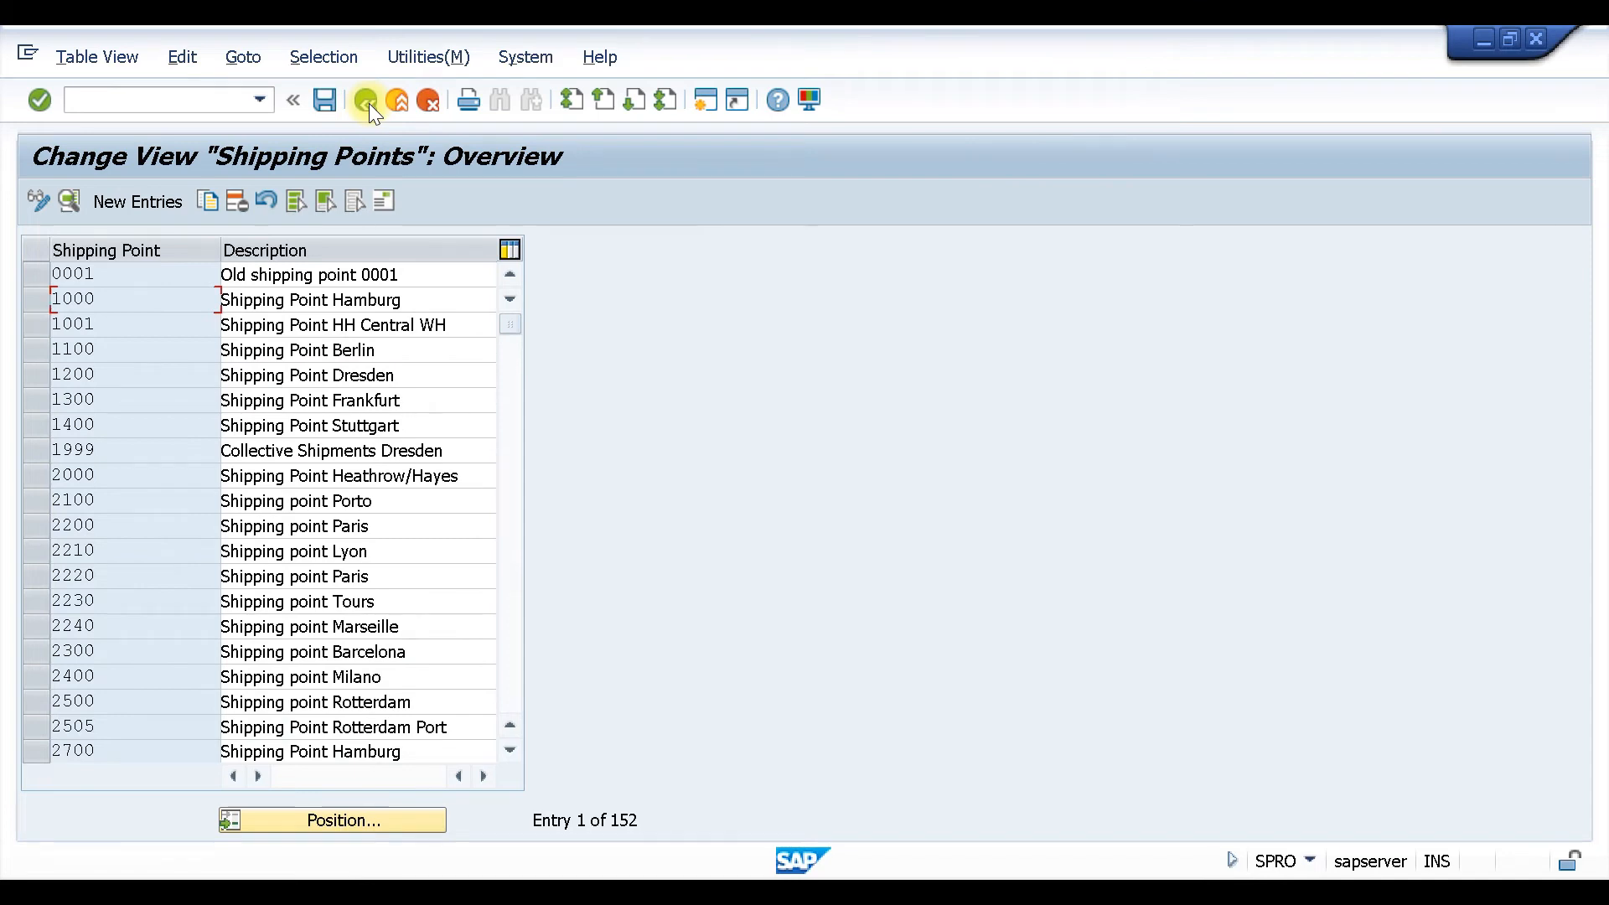
# Leave the shipping point definition and open Assign sales organization to company code under Enterprise Structure, Assignment, Sales and Distribution.
pyautogui.click(366, 101)
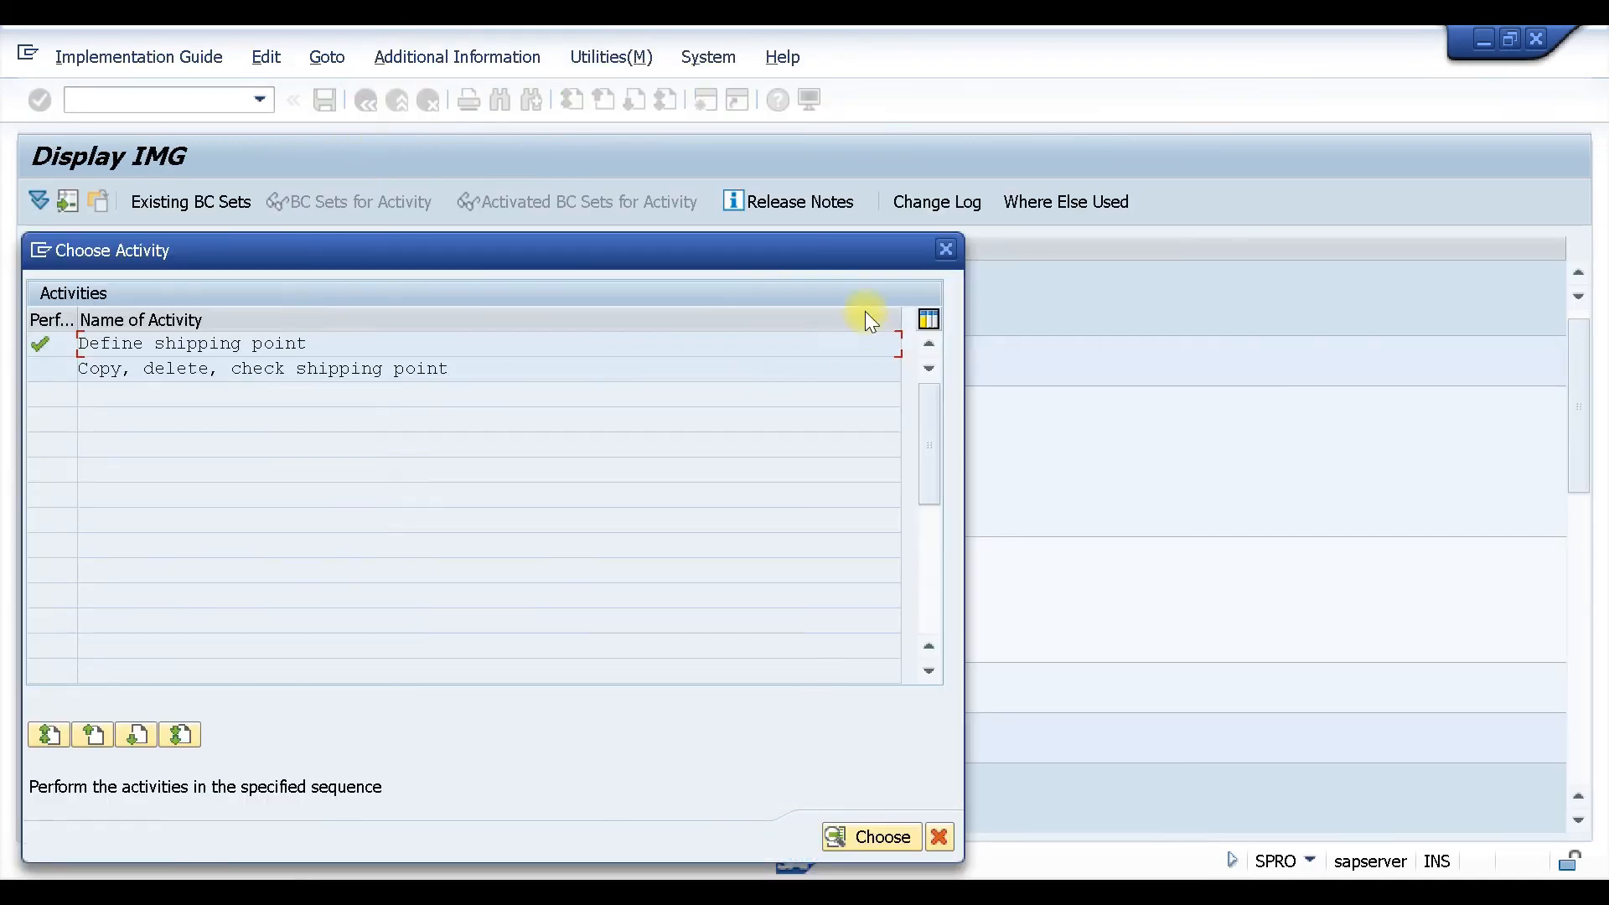
pyautogui.click(944, 251)
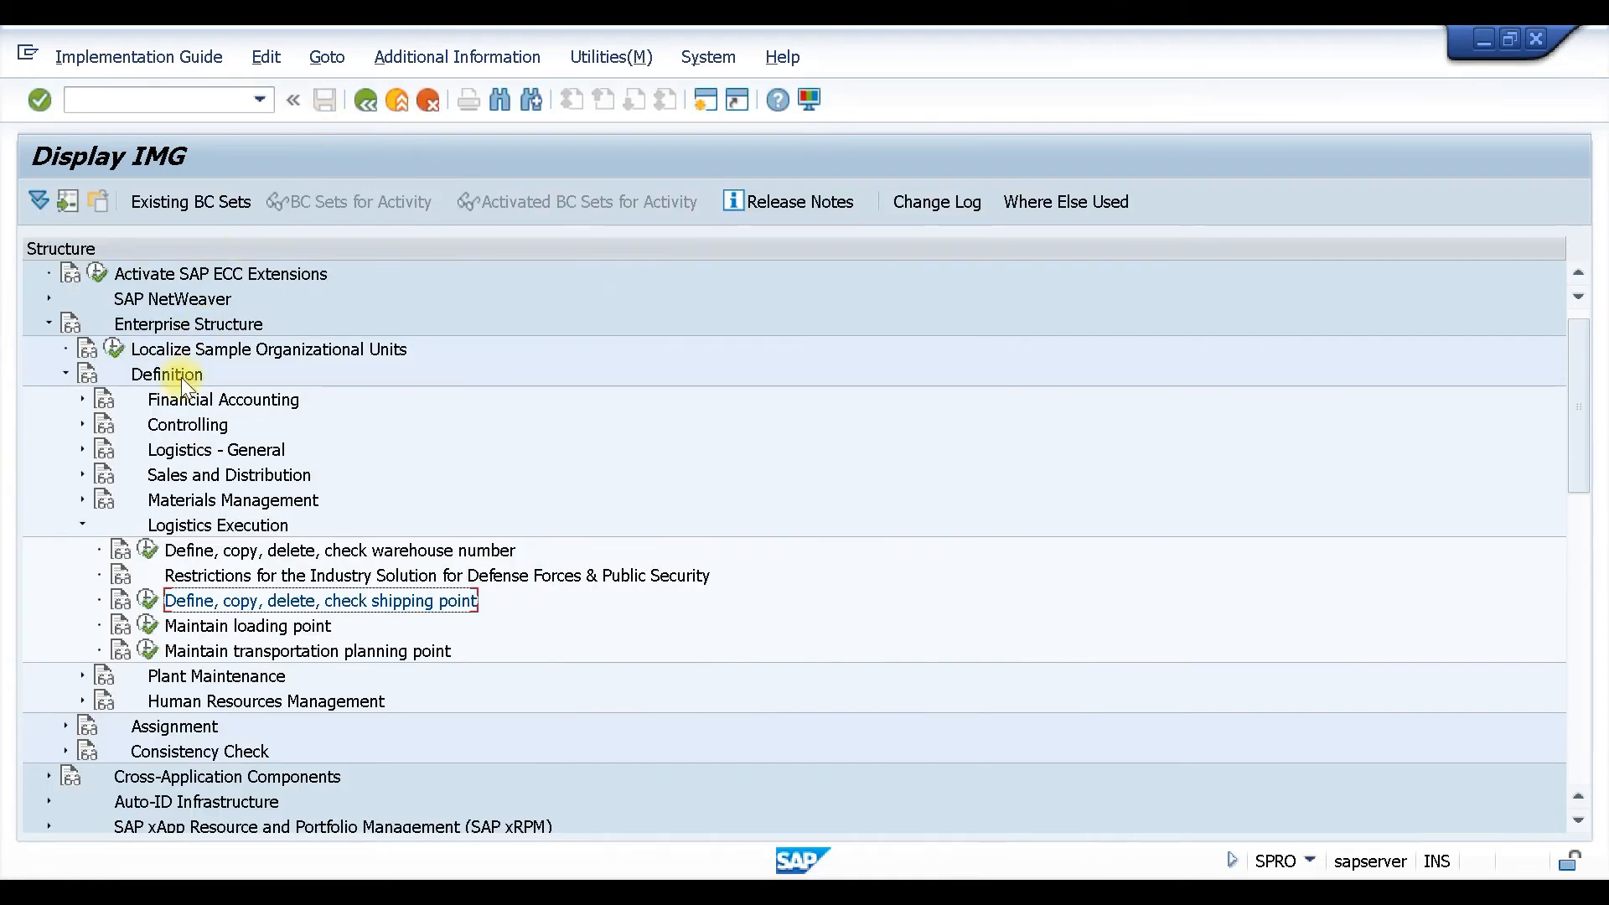
pyautogui.click(67, 374)
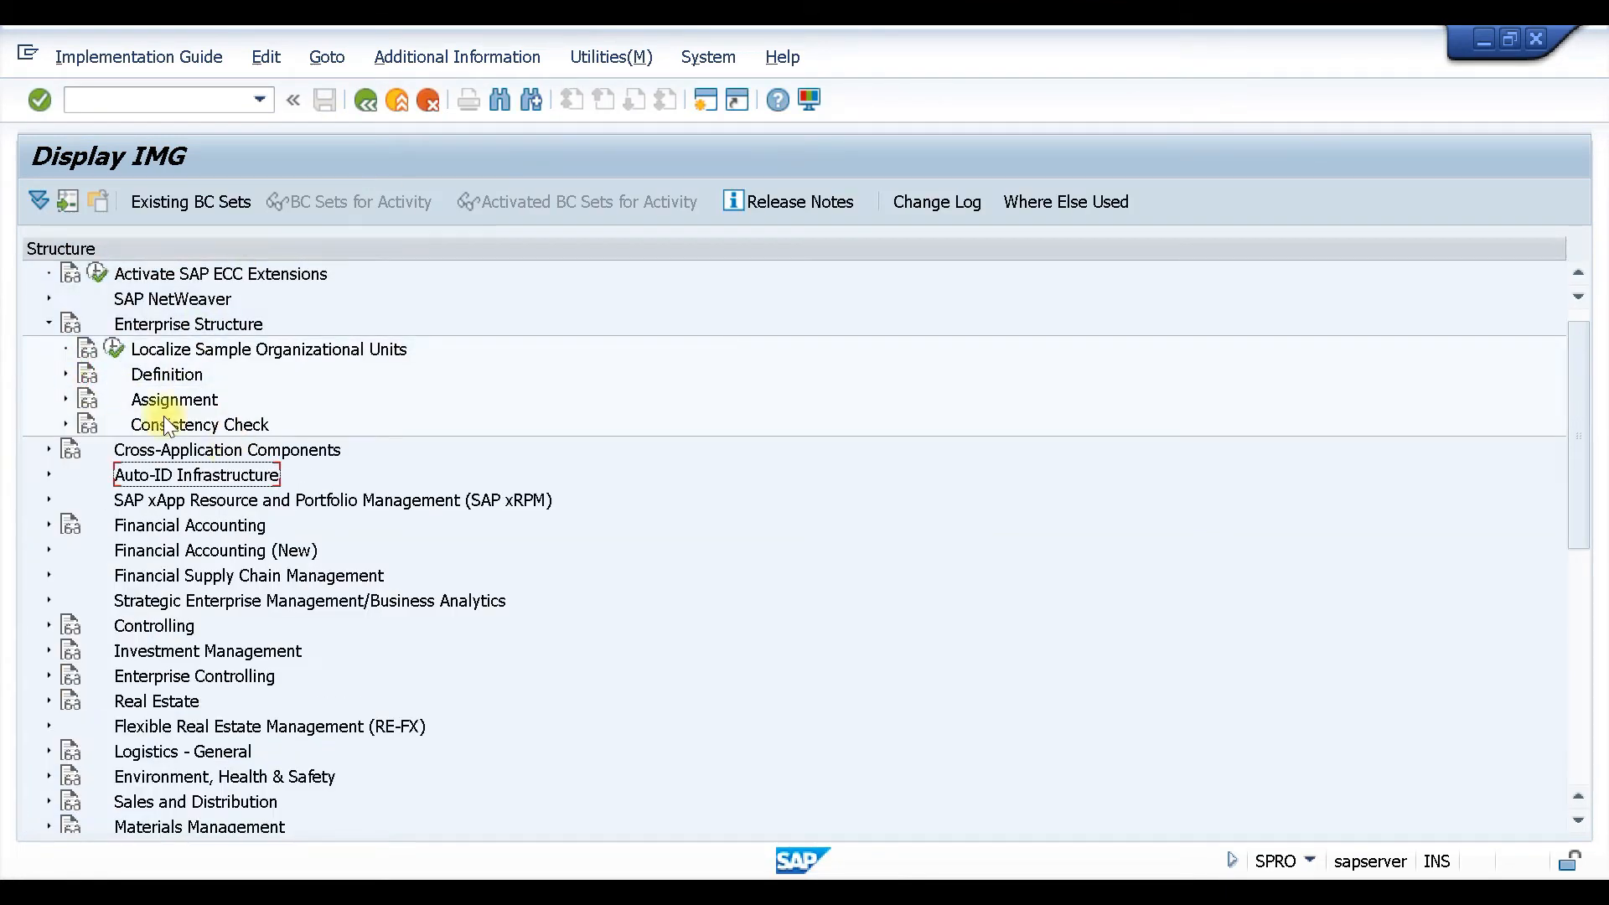
pyautogui.click(66, 400)
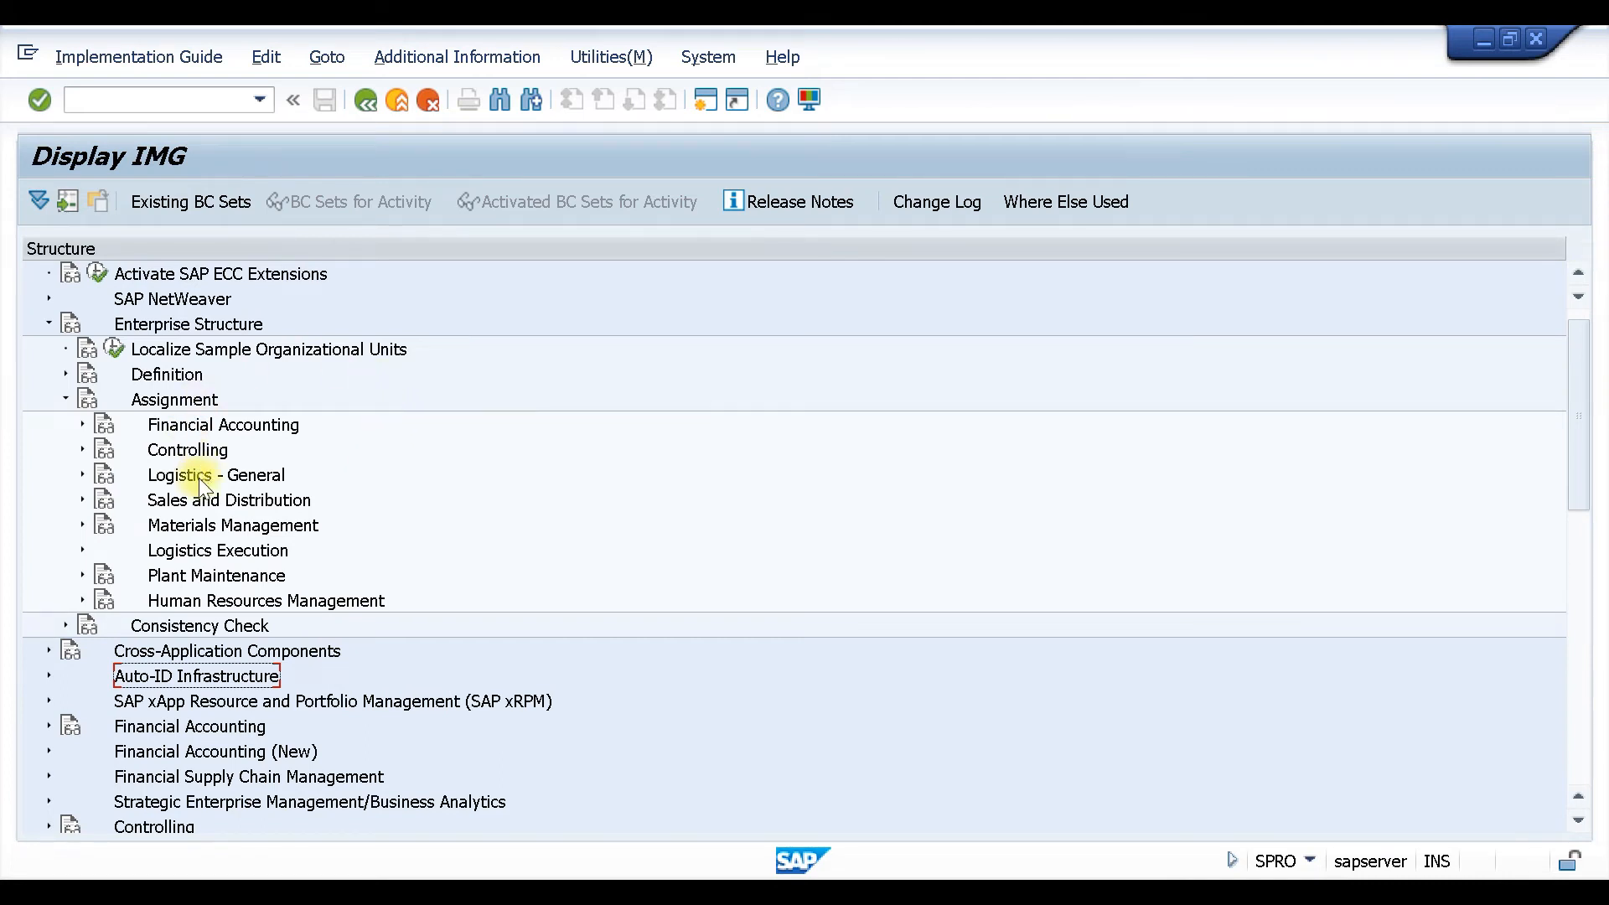
pyautogui.click(82, 500)
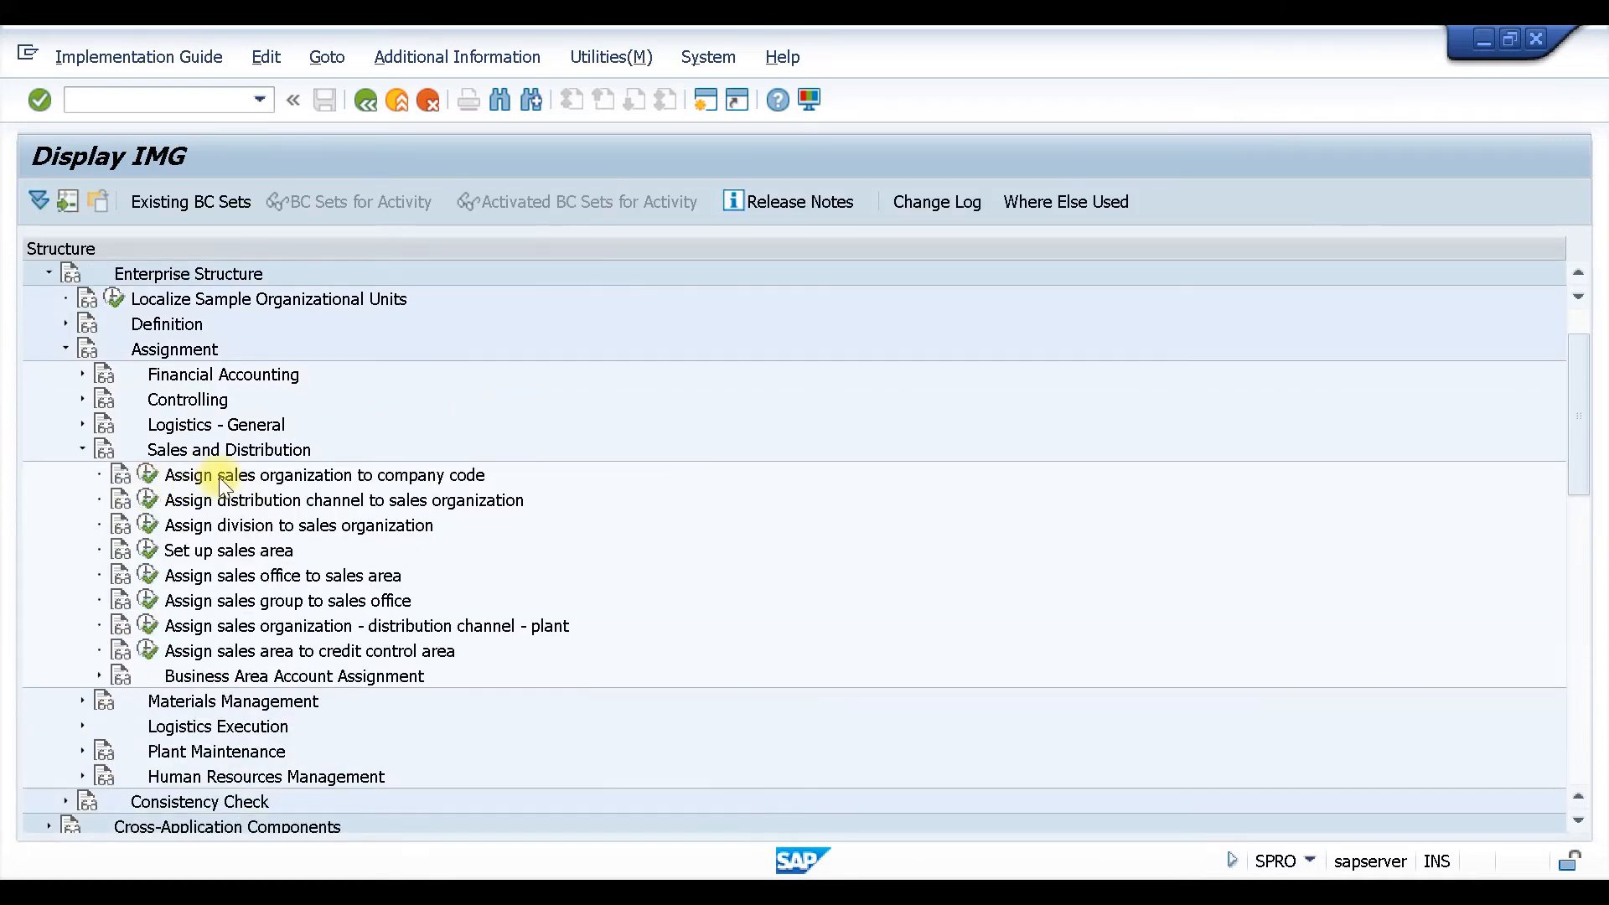
pyautogui.click(145, 478)
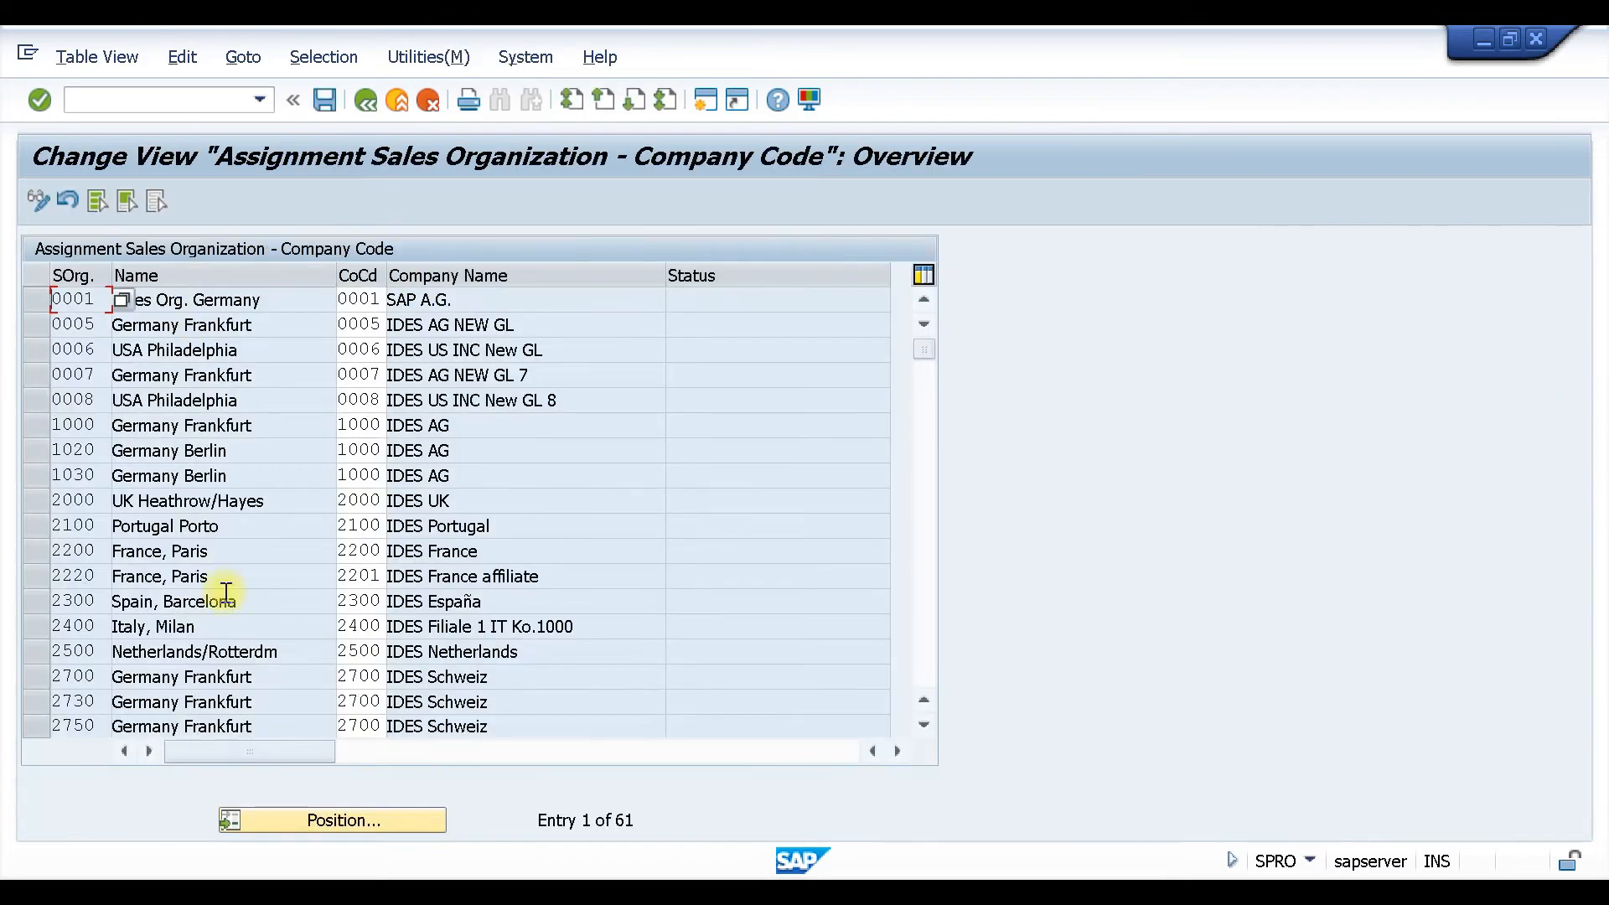
# Position the assignment list at sales organization Z101 and assign it to company code 1000.
pyautogui.click(315, 818)
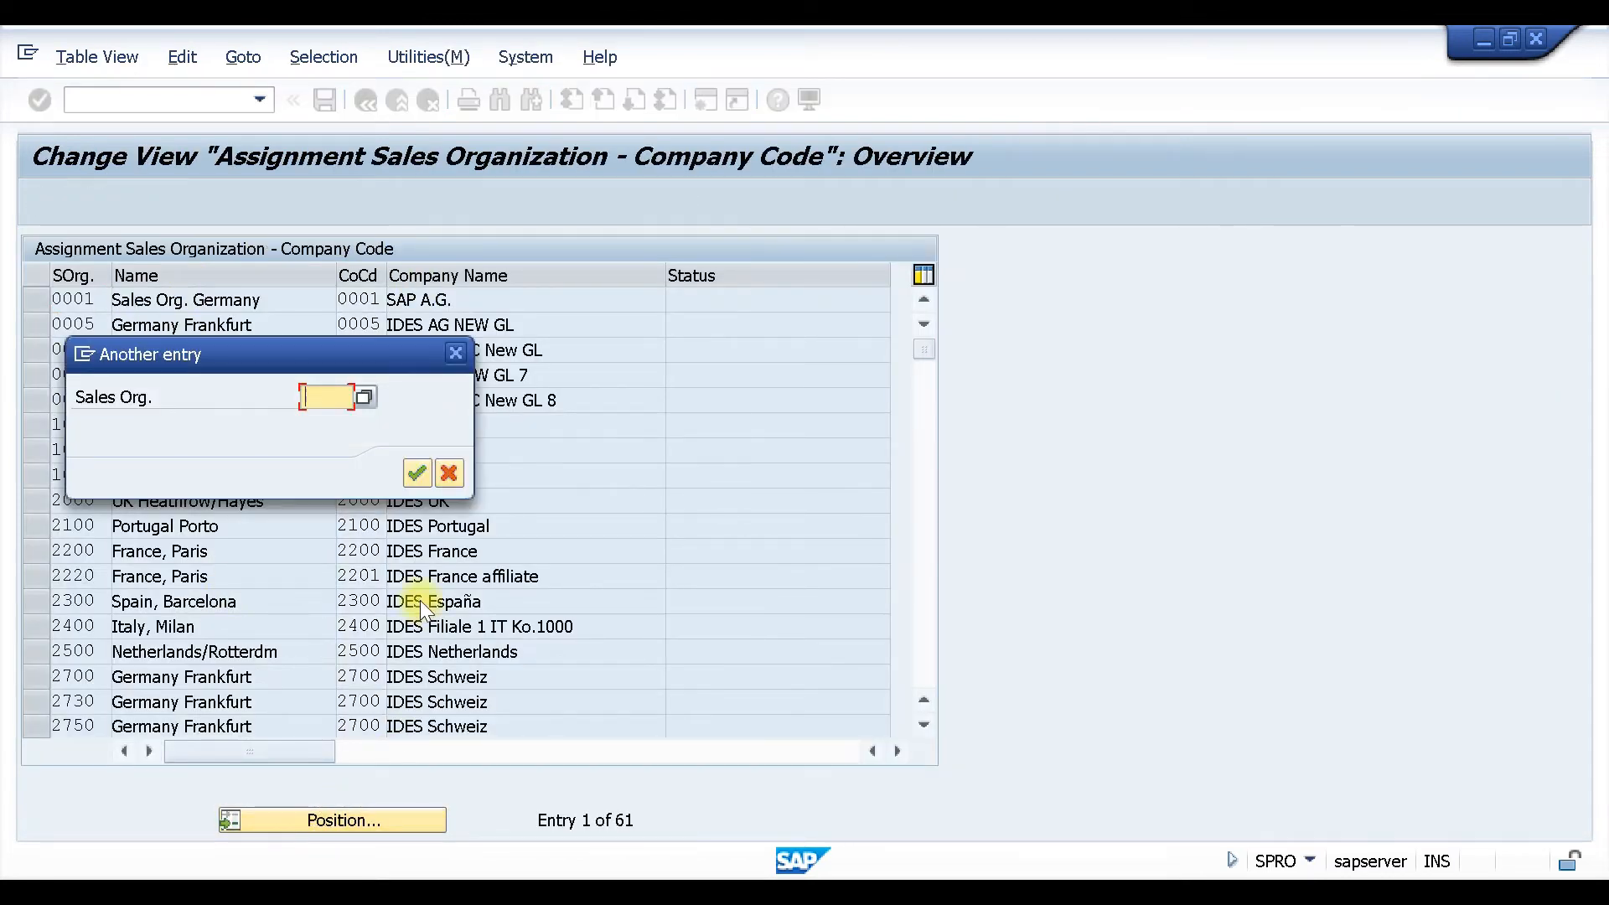
pyautogui.write('1101')
pyautogui.press('Return')
pyautogui.click(379, 304)
pyautogui.write('1000')
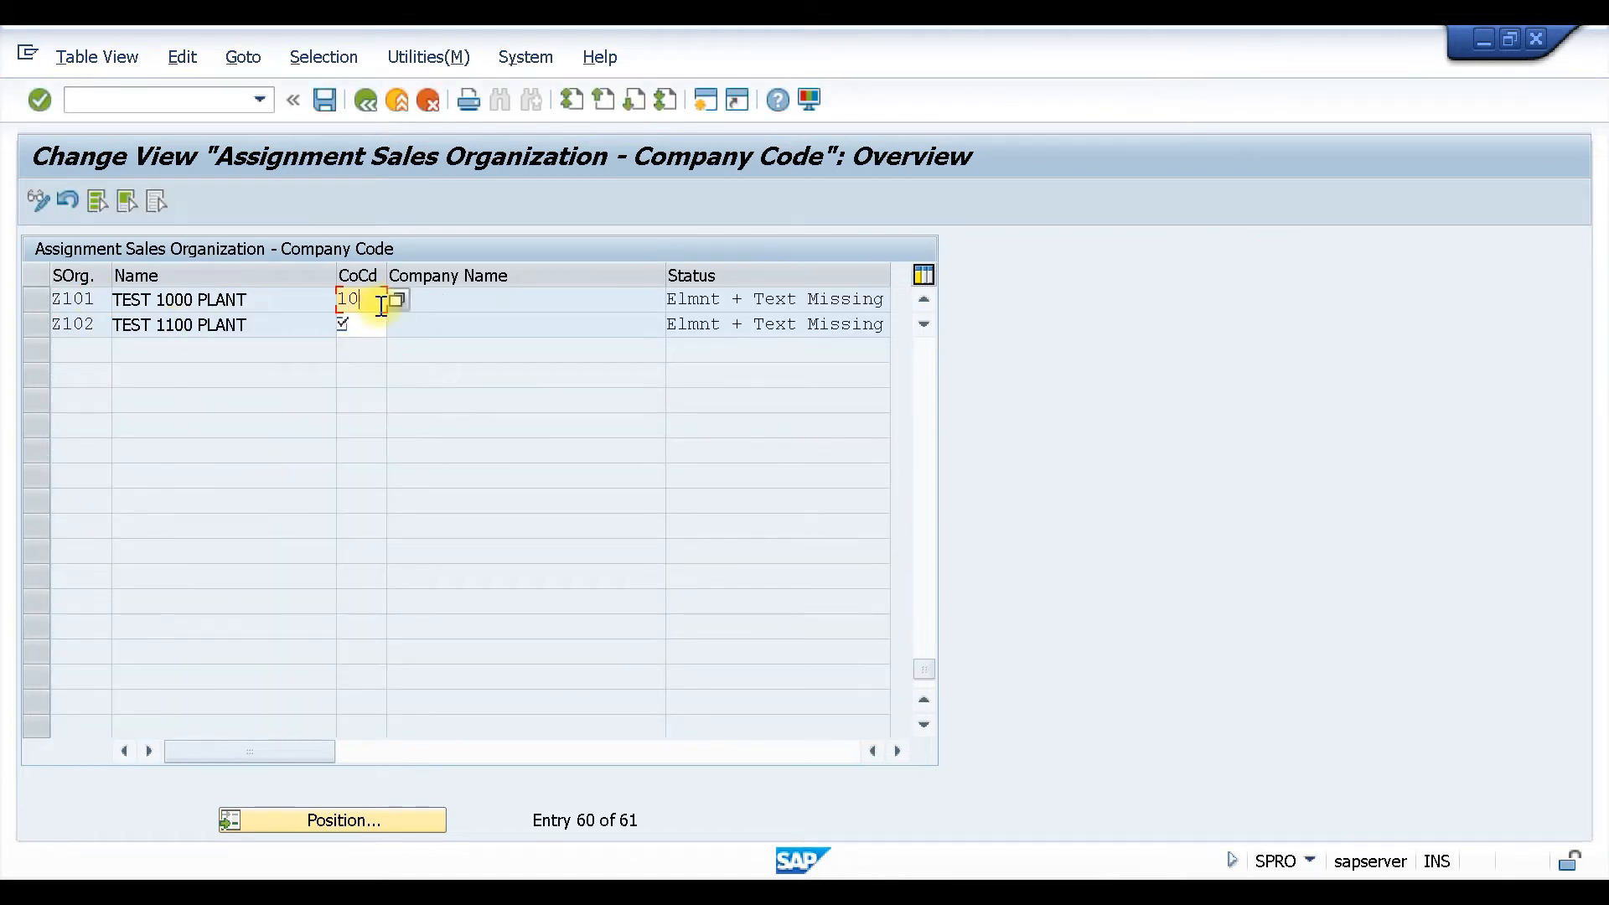
# Assign sales organization Z102 to company code 1000, save in the proposed customizing request and return to the IMG.
pyautogui.click(369, 324)
pyautogui.write('1000')
pyautogui.press('Return')
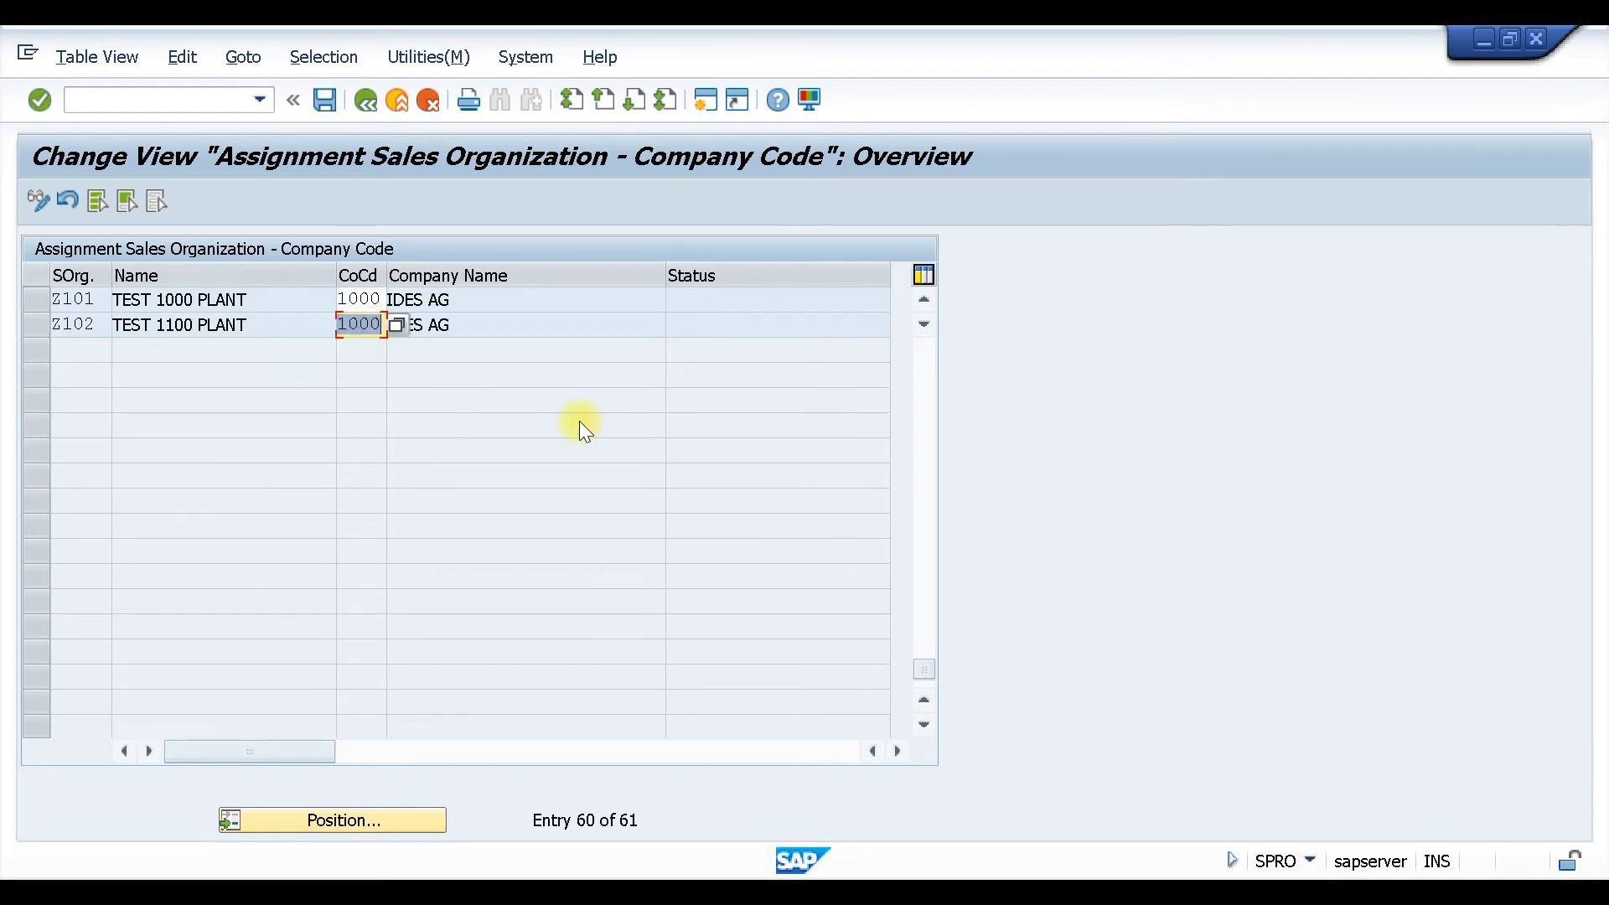
pyautogui.hotkey('ctrl', 's')
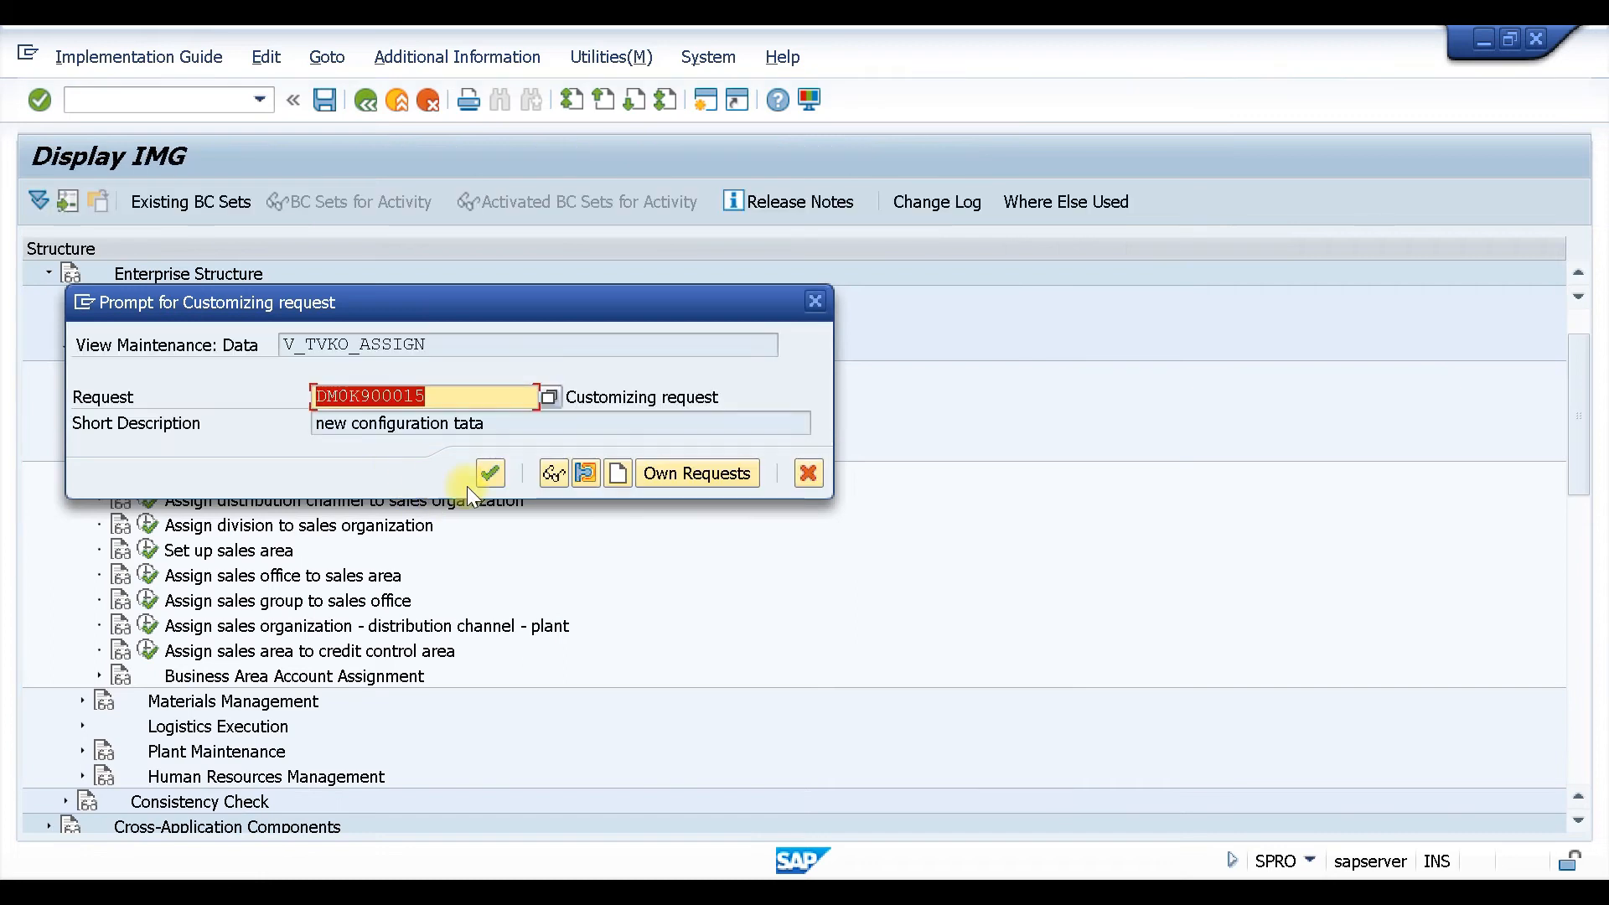
pyautogui.click(484, 475)
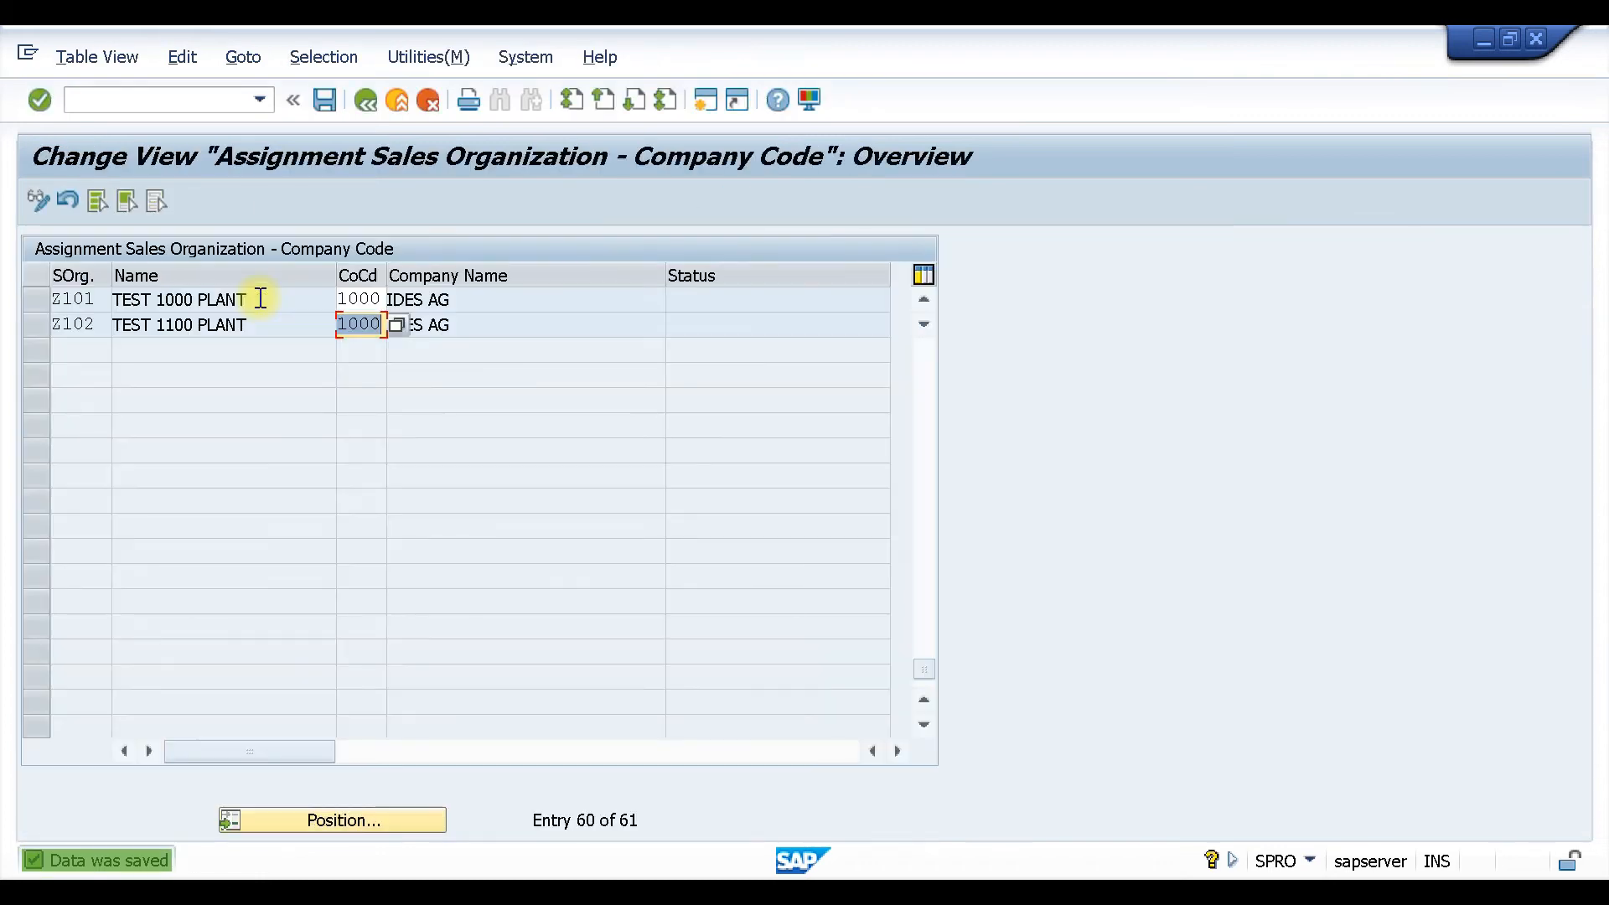
pyautogui.click(369, 100)
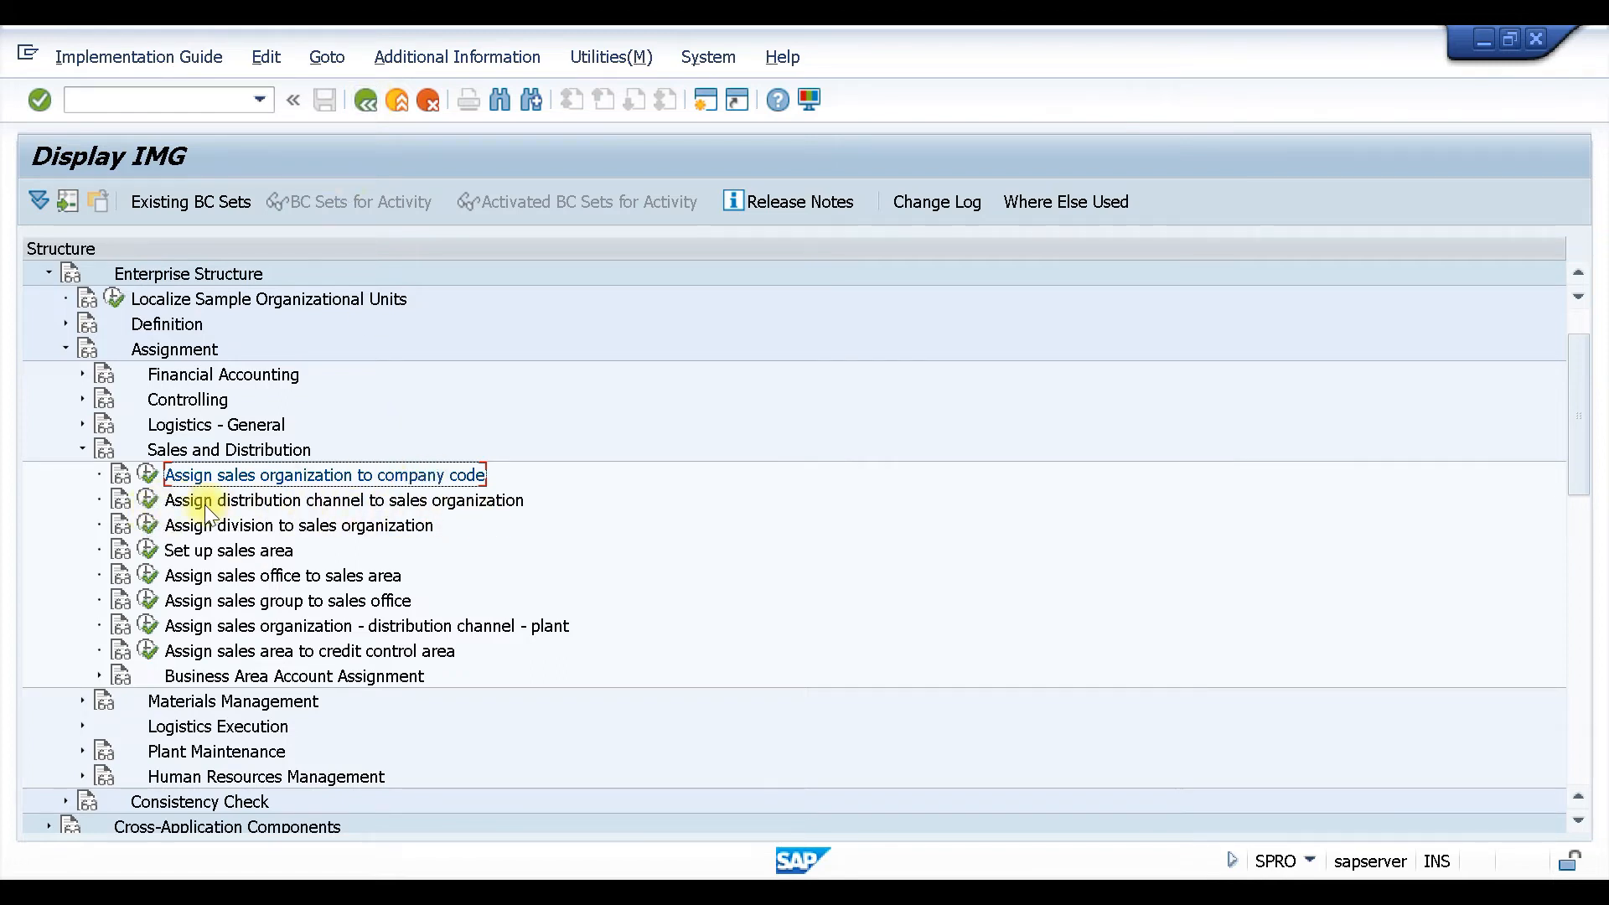
# Open the assignment of distribution channels to sales organizations and look up sales organization Z101.
pyautogui.click(148, 500)
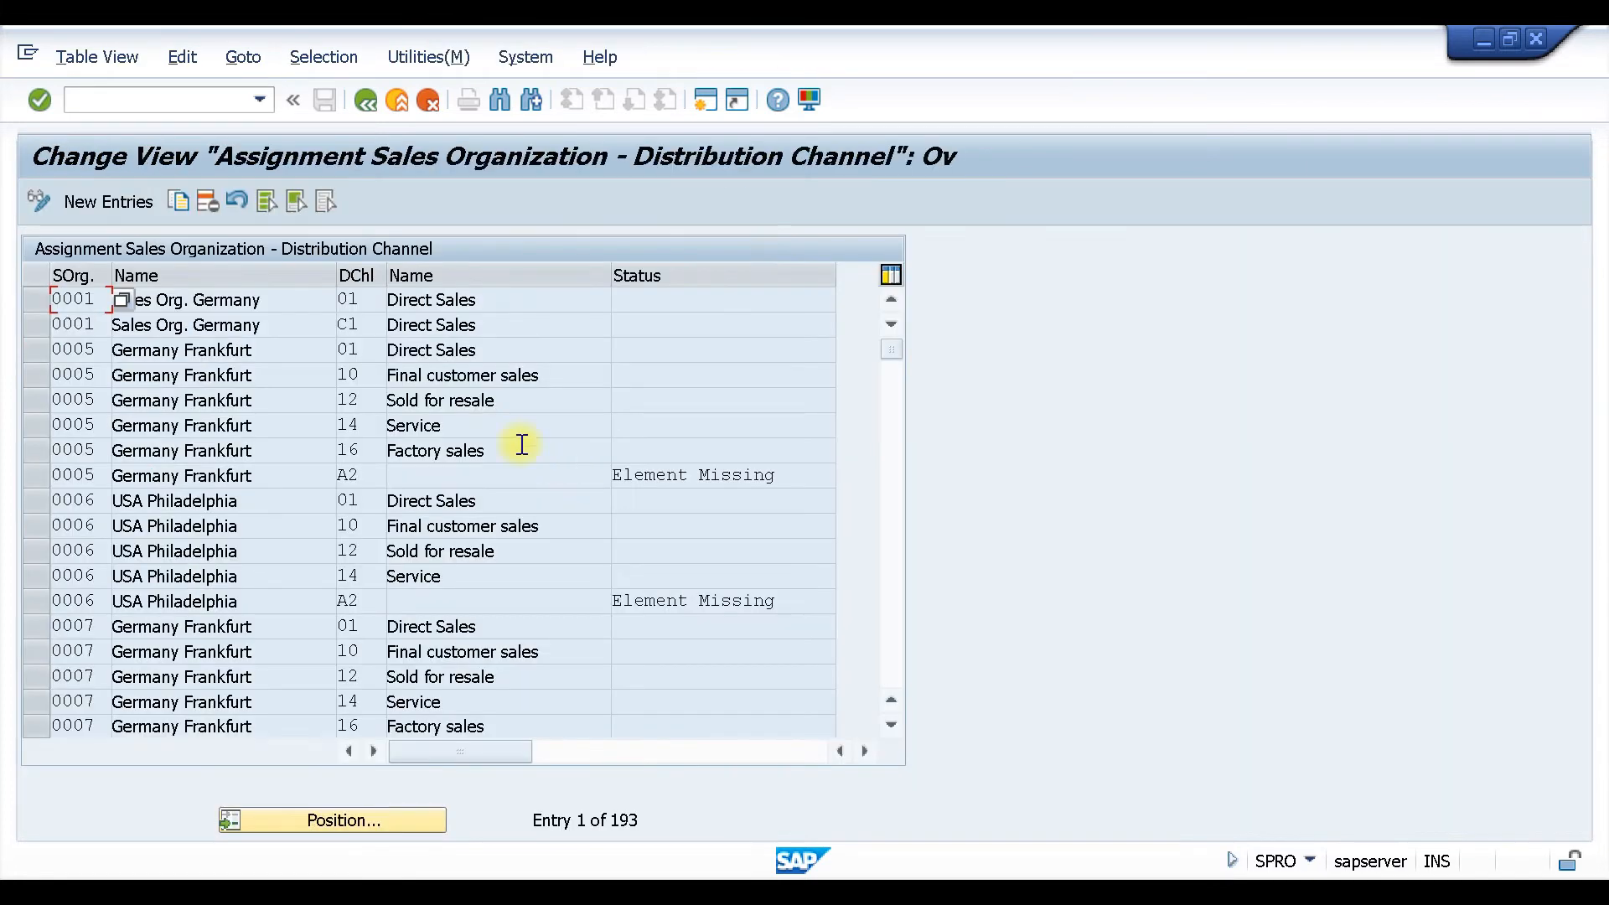
pyautogui.click(372, 819)
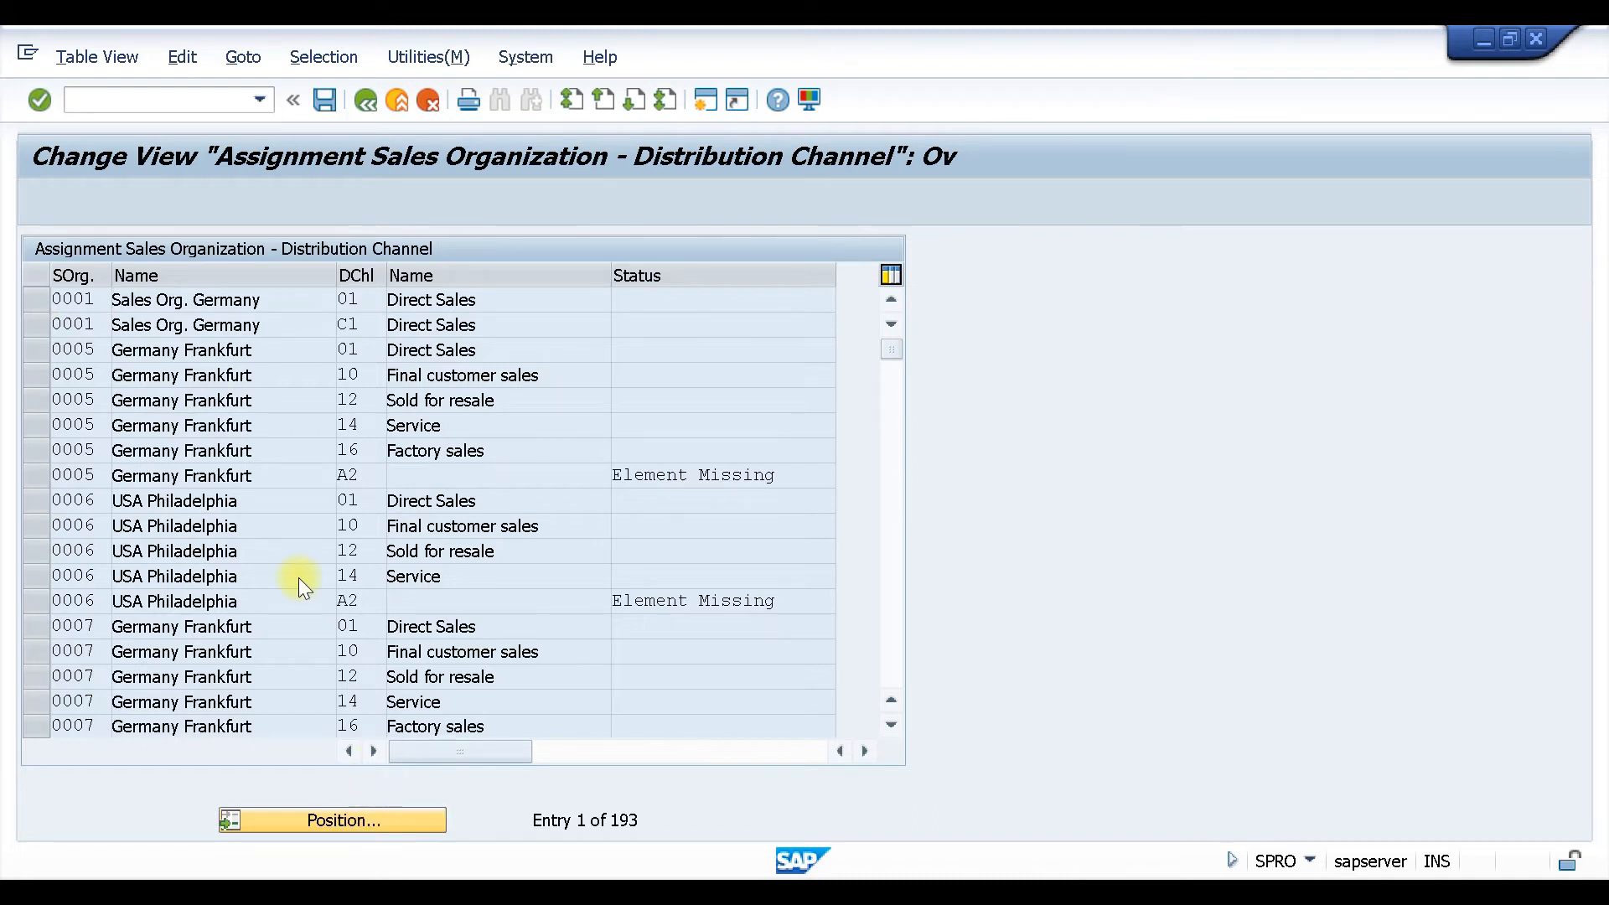
pyautogui.write('Z101')
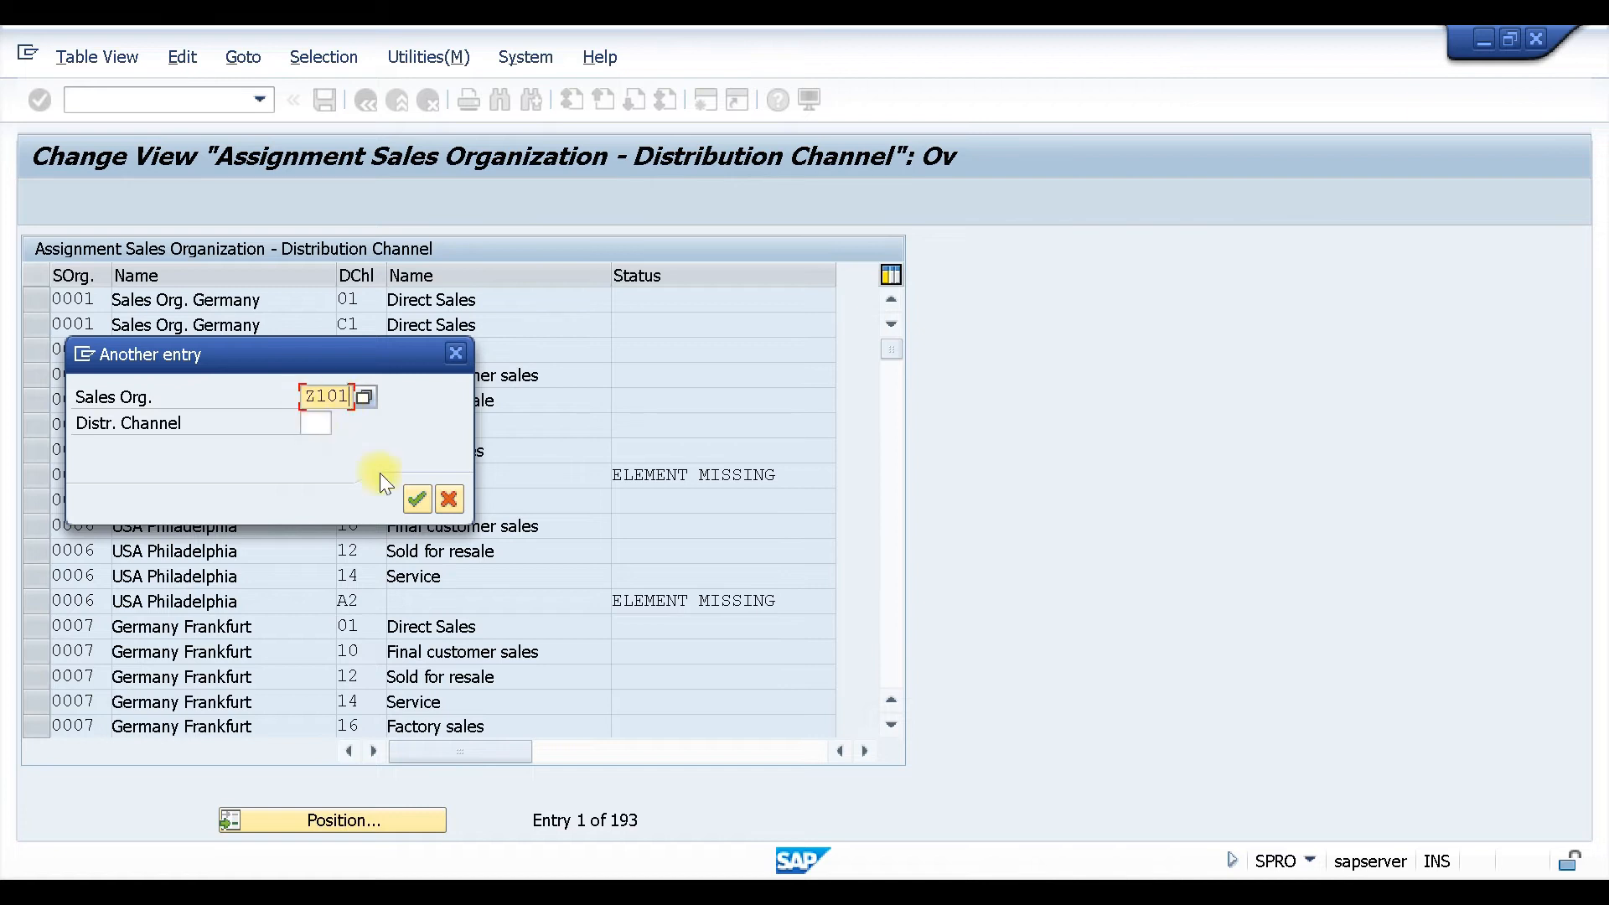
pyautogui.click(416, 501)
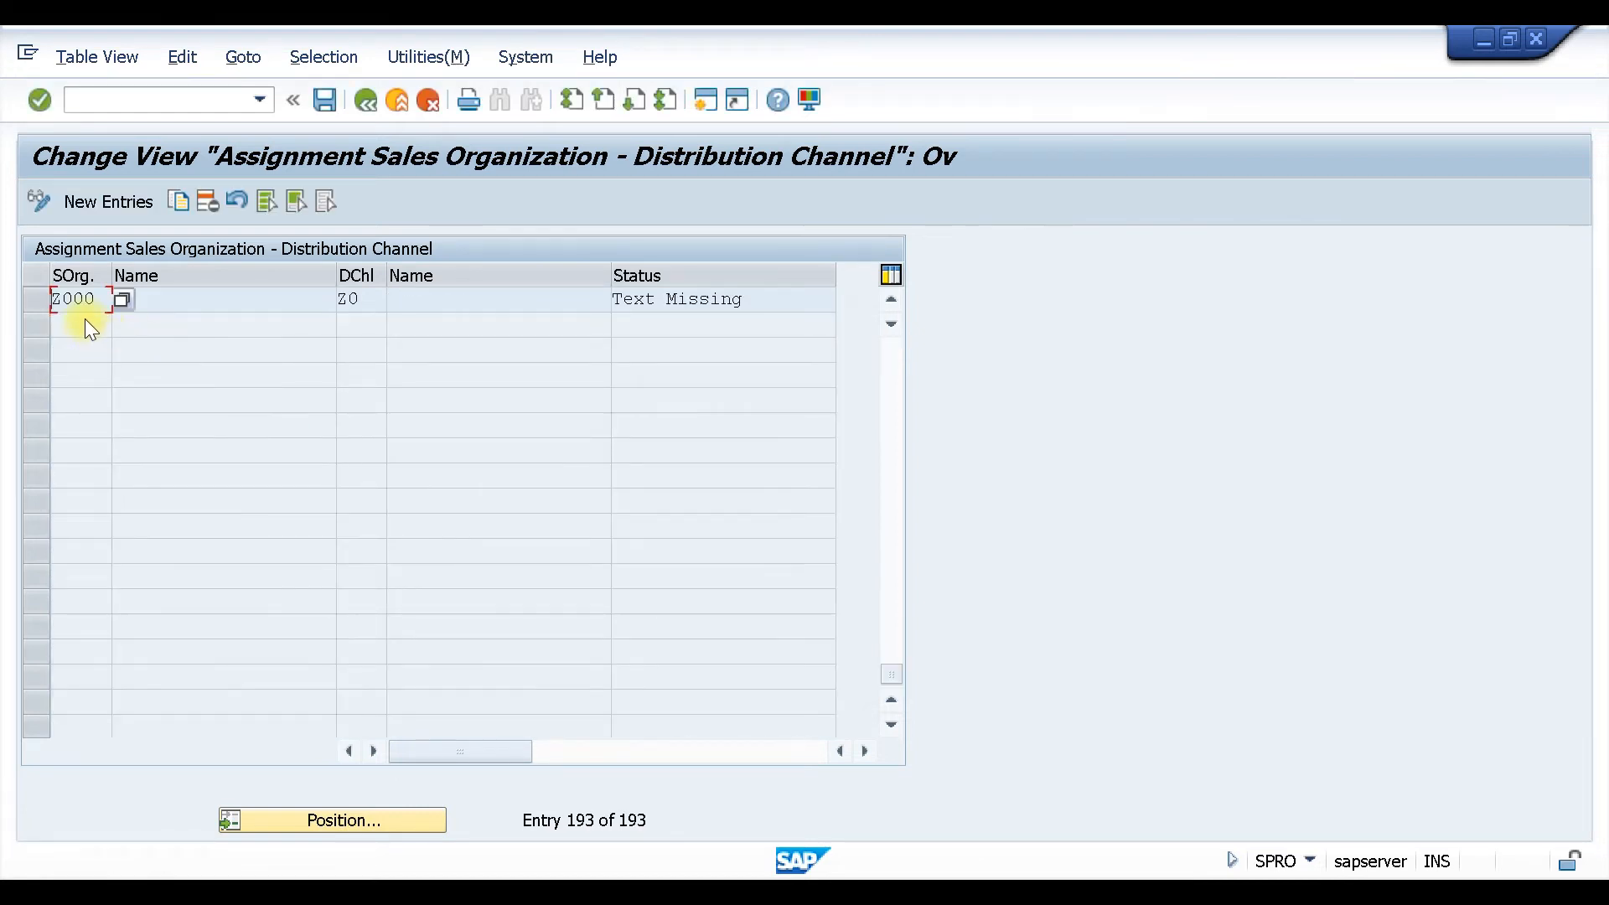
# Create a new entry assigning distribution channel 01 to sales organization Z101.
pyautogui.click(108, 202)
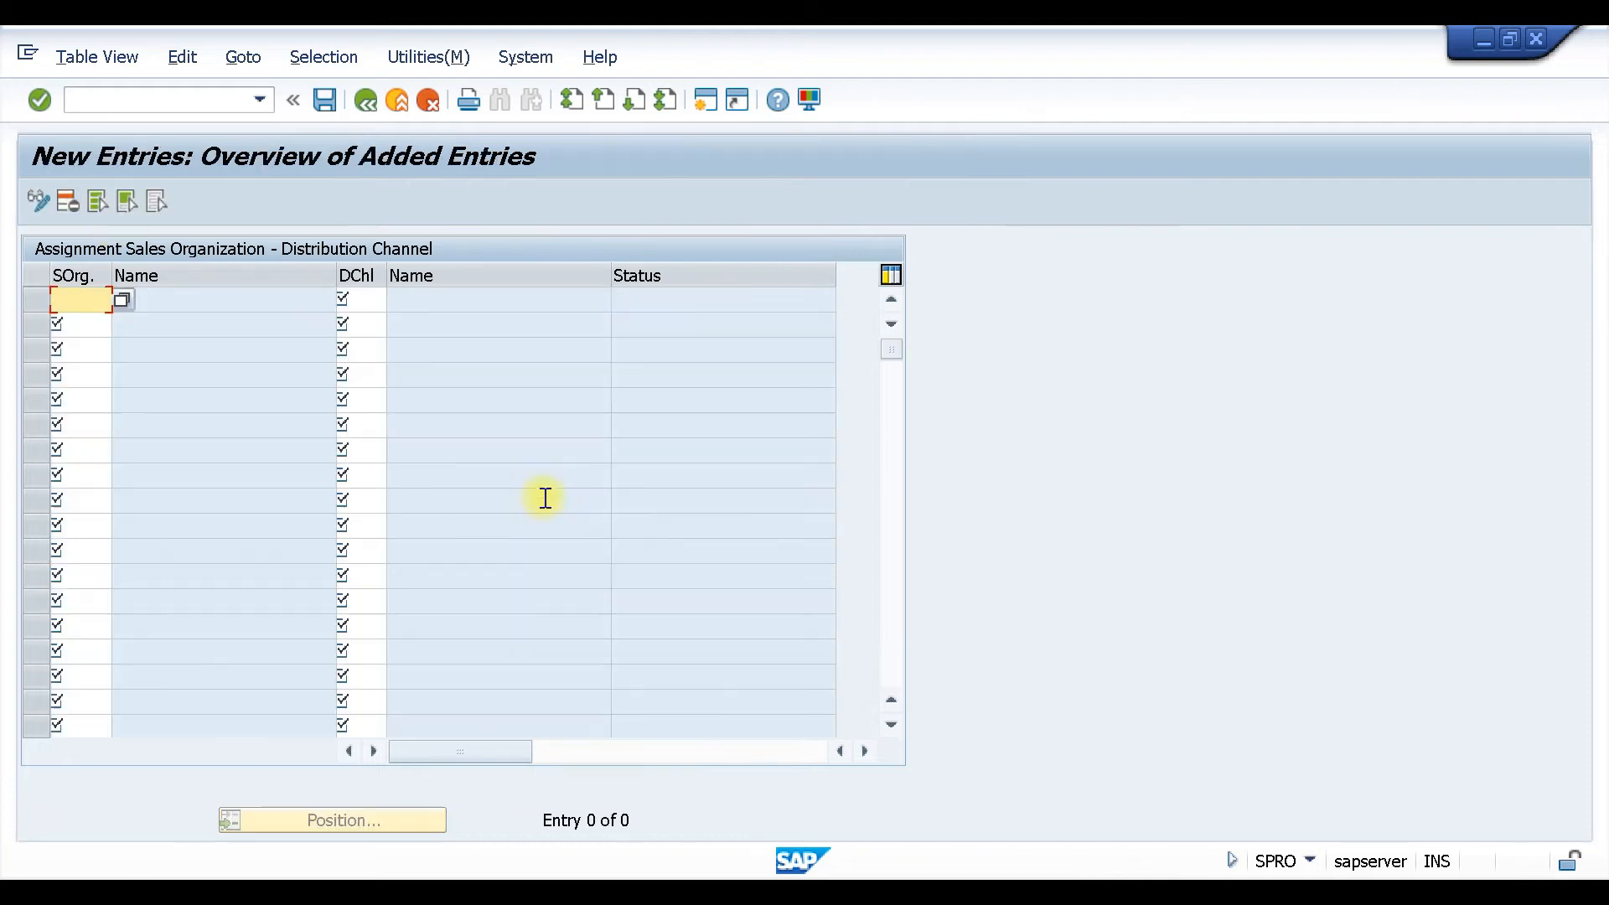
pyautogui.write('Z101')
pyautogui.click(369, 306)
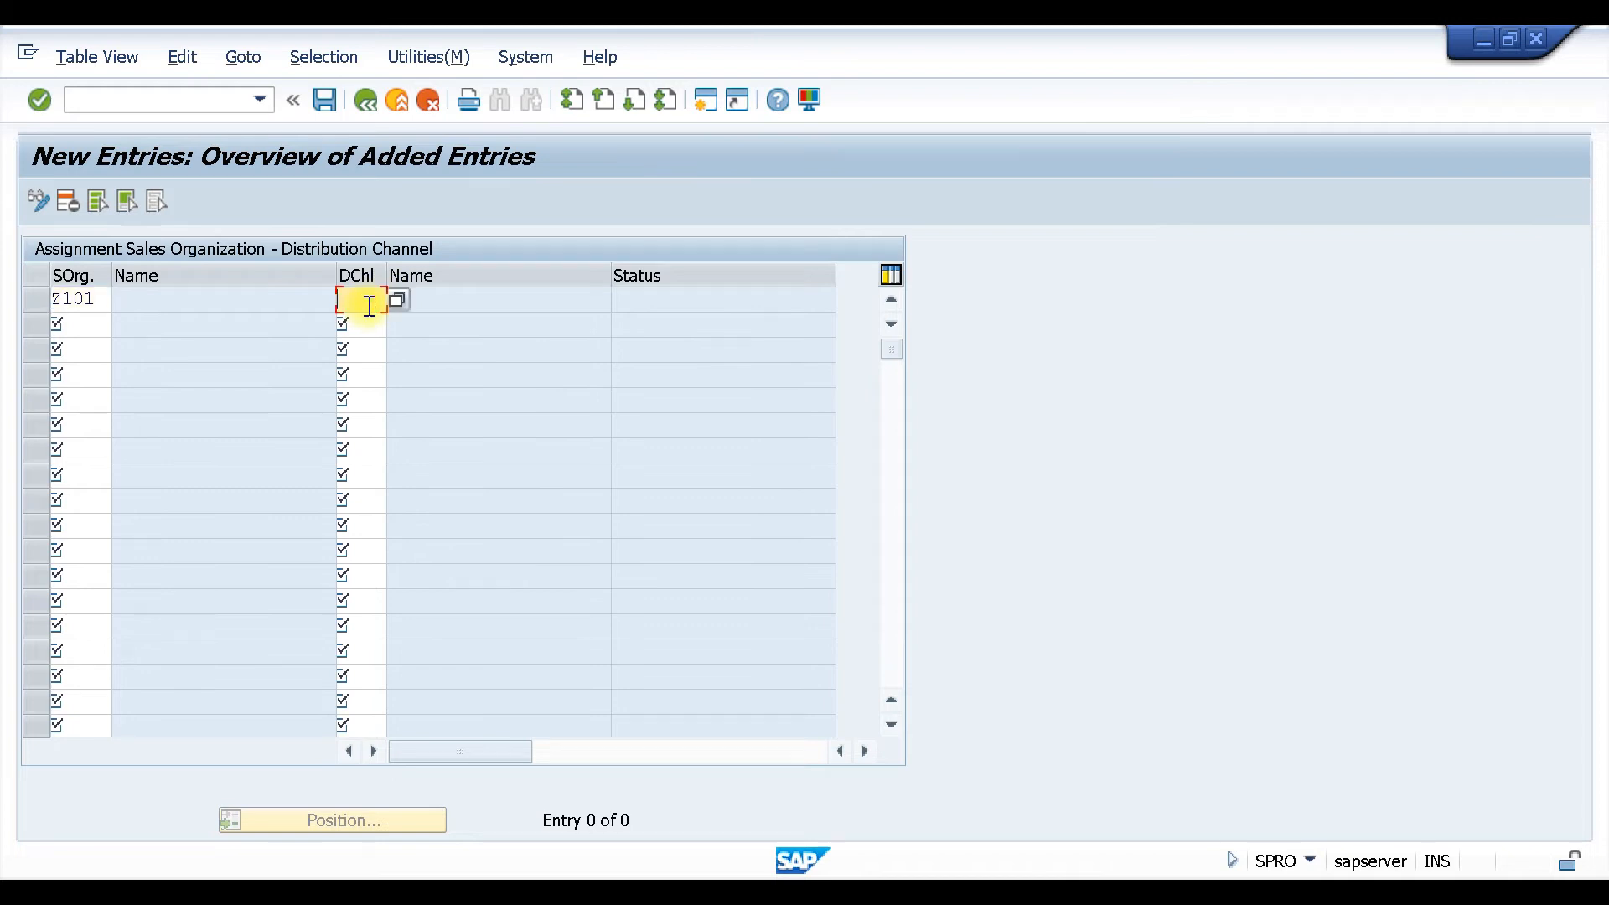
pyautogui.write('01')
# Add entries assigning distribution channels 10 and 12 to sales organization Z101.
pyautogui.click(81, 327)
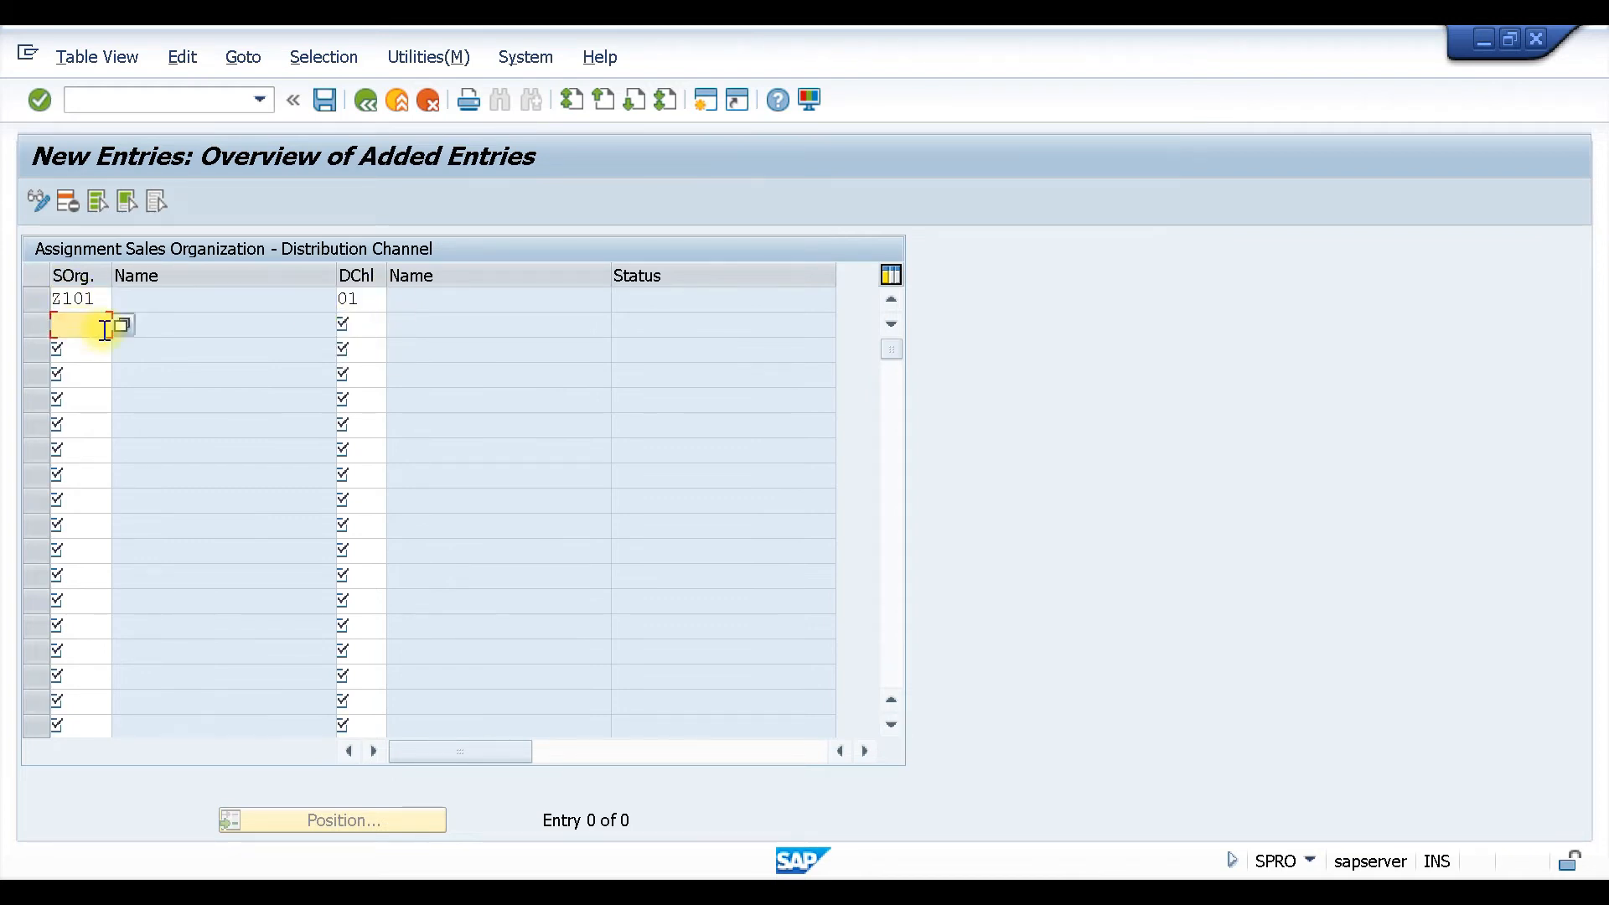
pyautogui.write('Z101')
pyautogui.press('Tab')
pyautogui.write('10')
pyautogui.press('Tab')
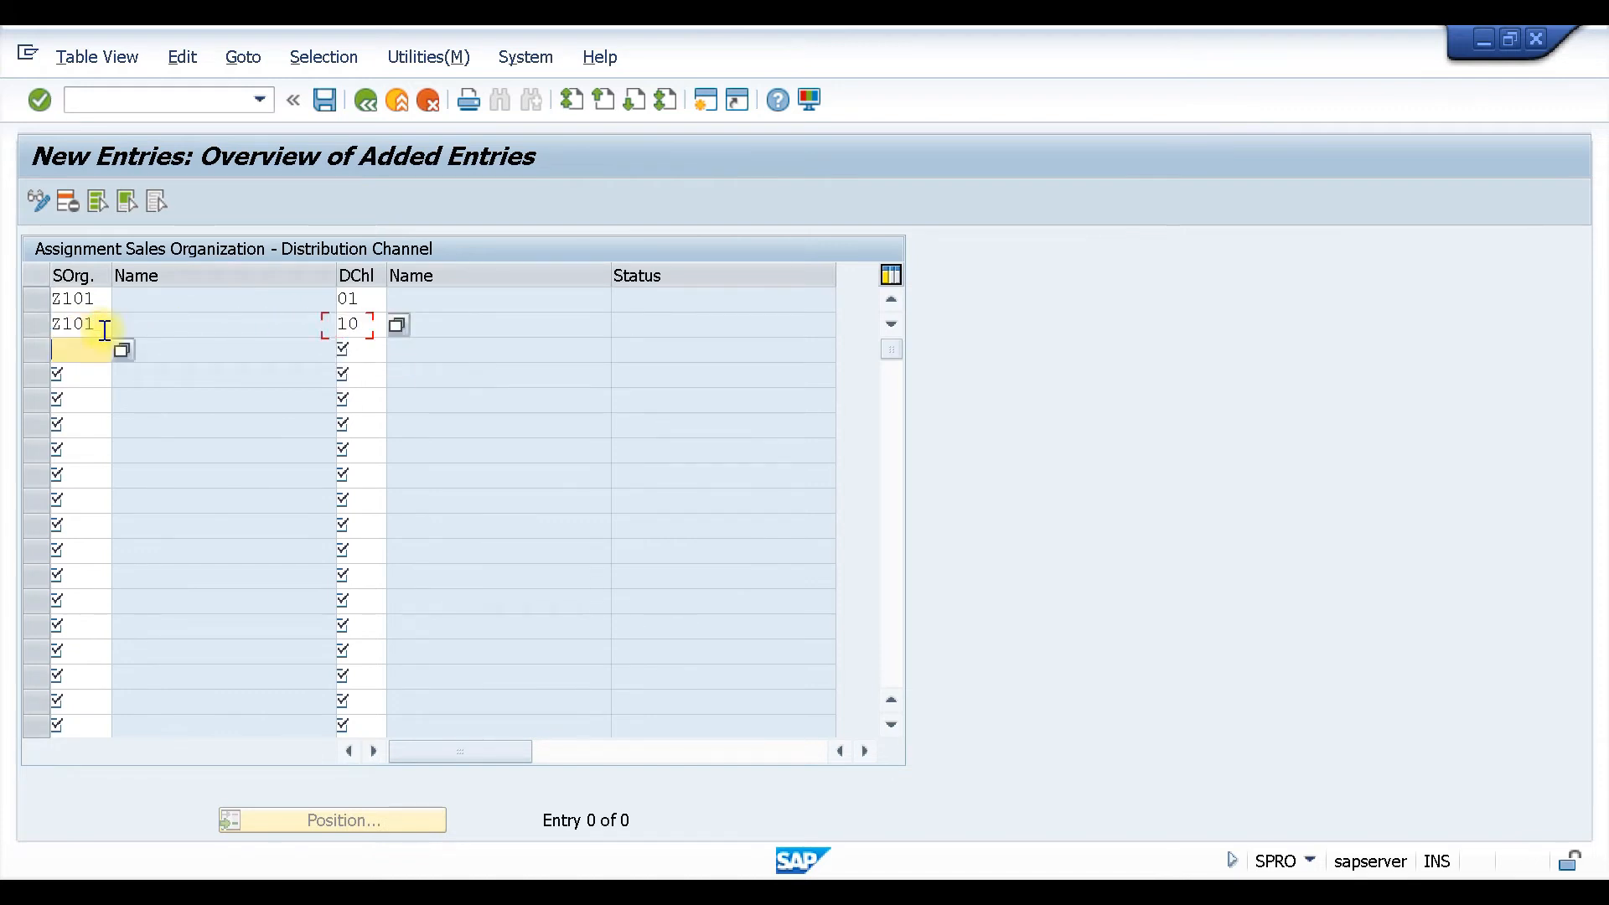
pyautogui.write('Z101')
pyautogui.press('Tab')
pyautogui.write('12')
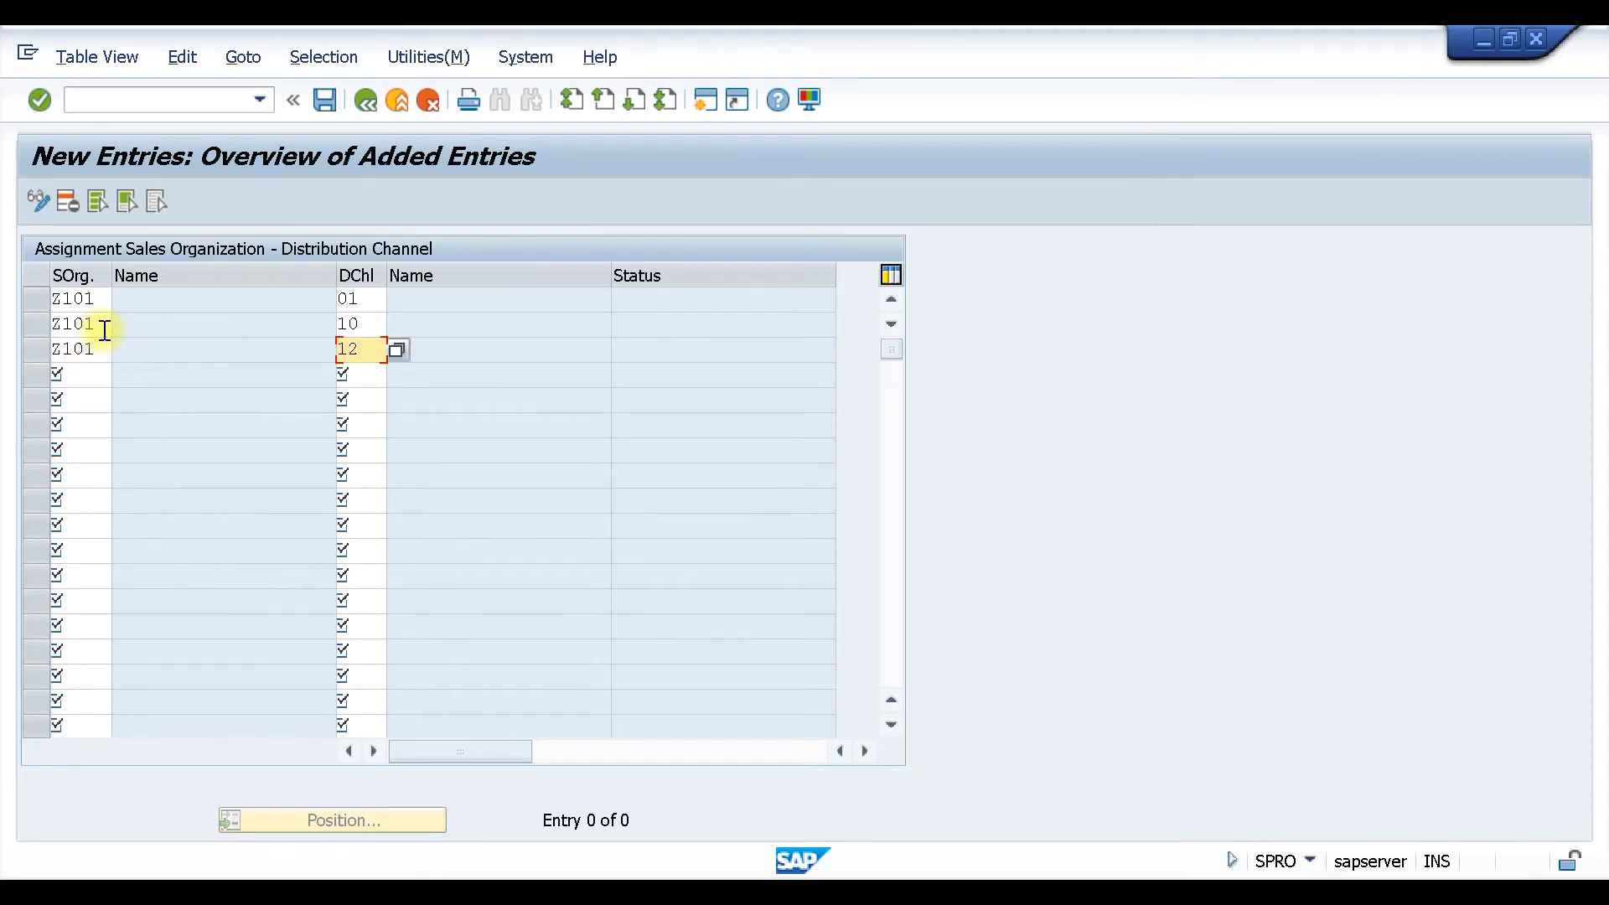
pyautogui.press('Return')
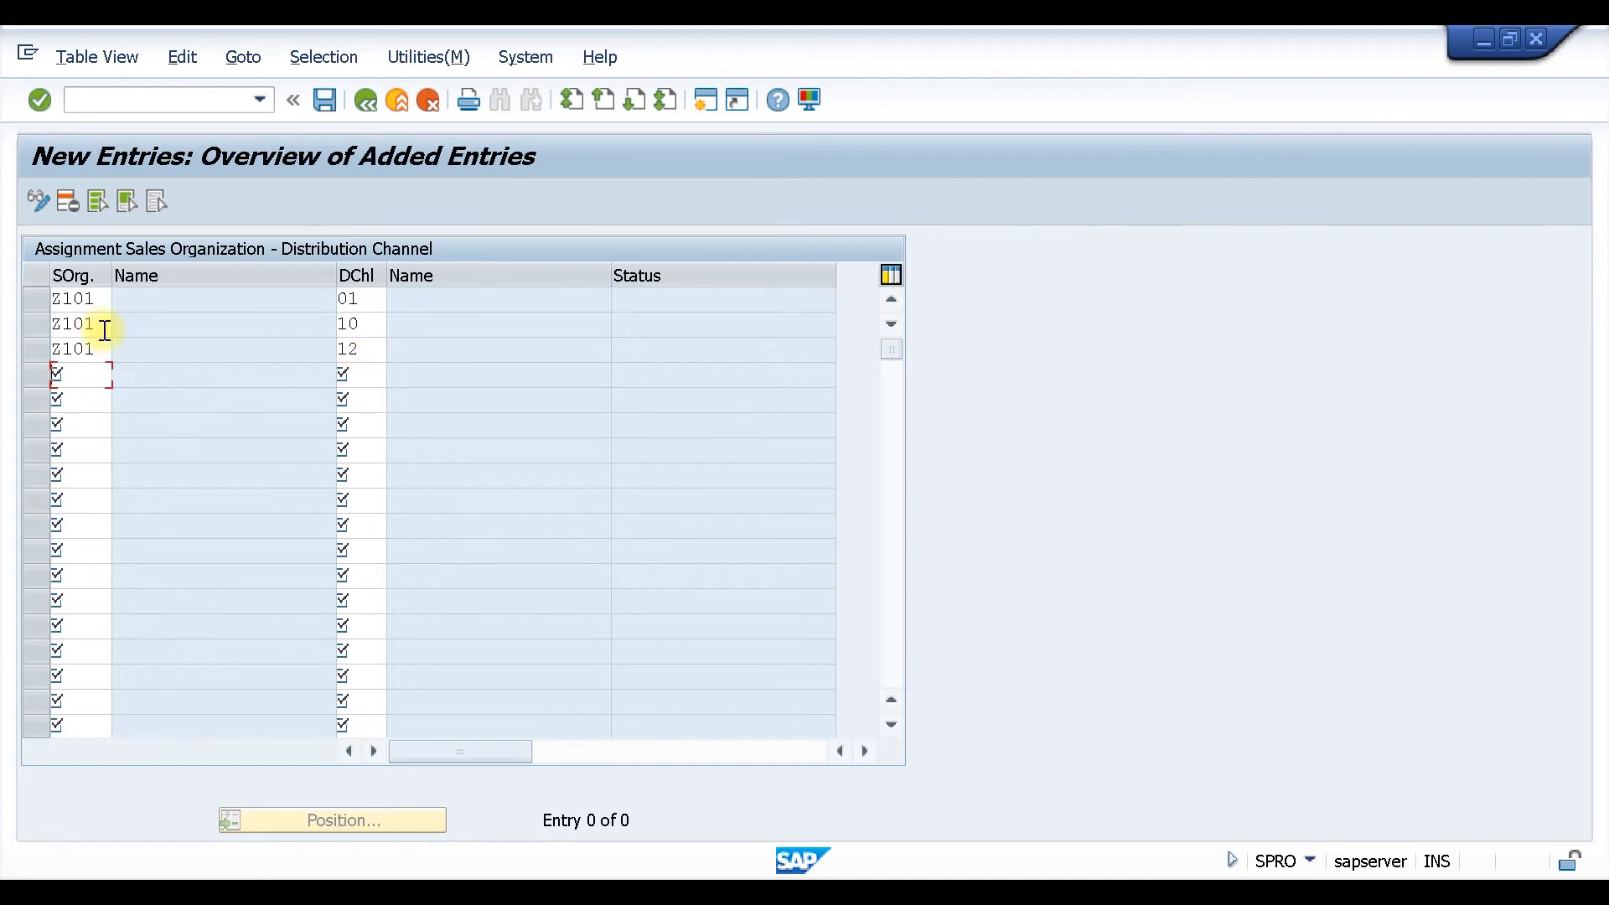
# Add entries assigning distribution channels 10 and 01 to sales organization Z102.
pyautogui.write('Z102')
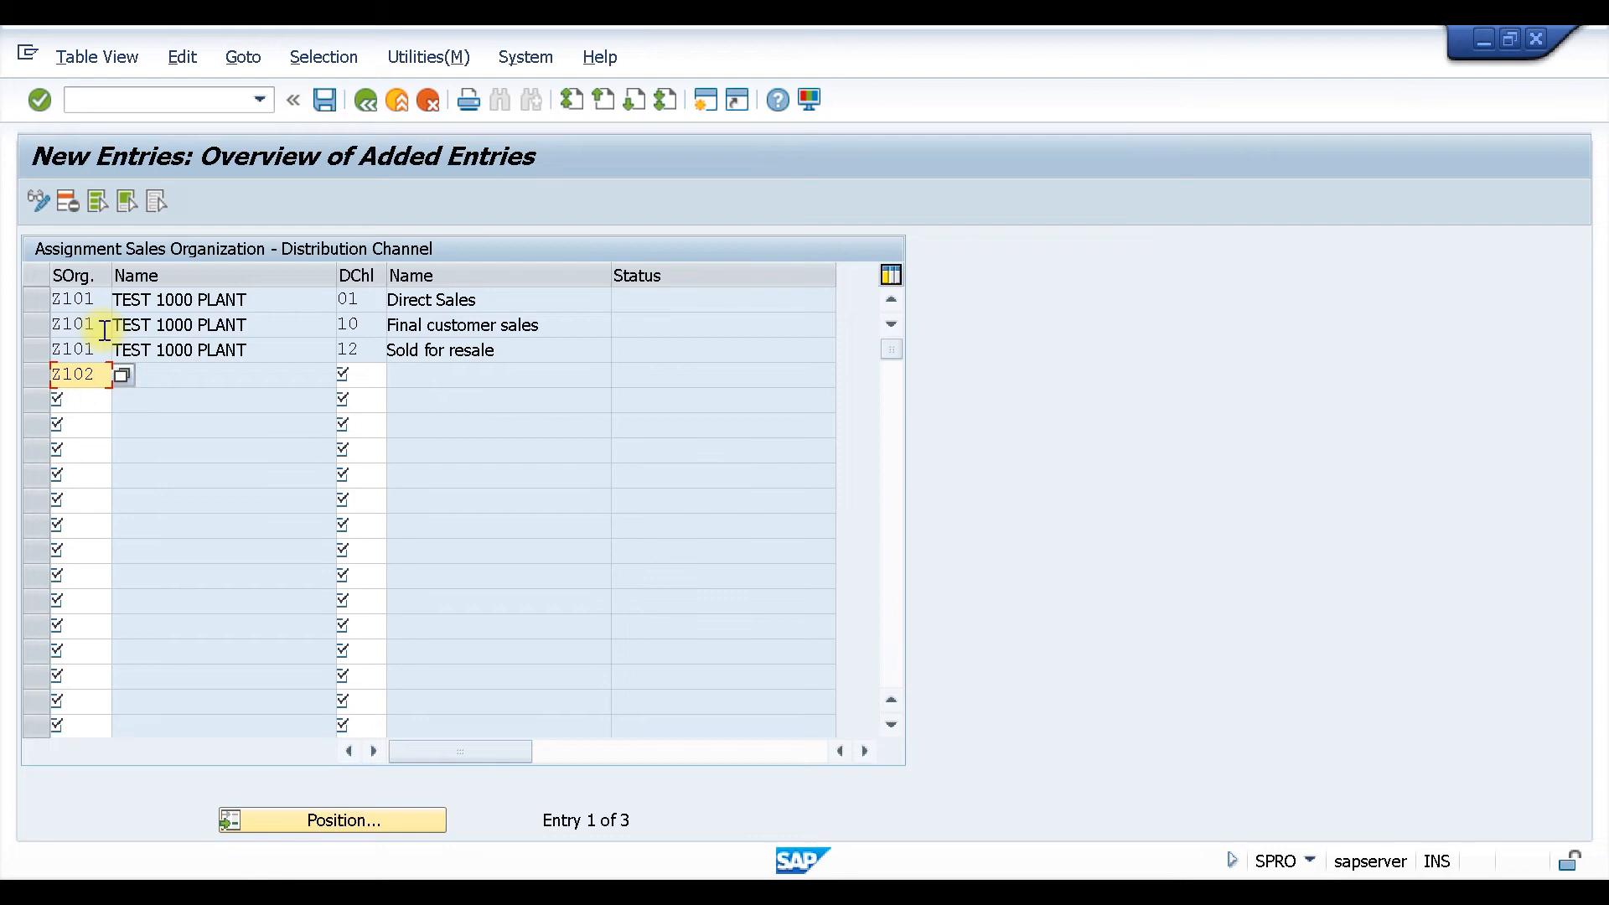
pyautogui.press('Tab')
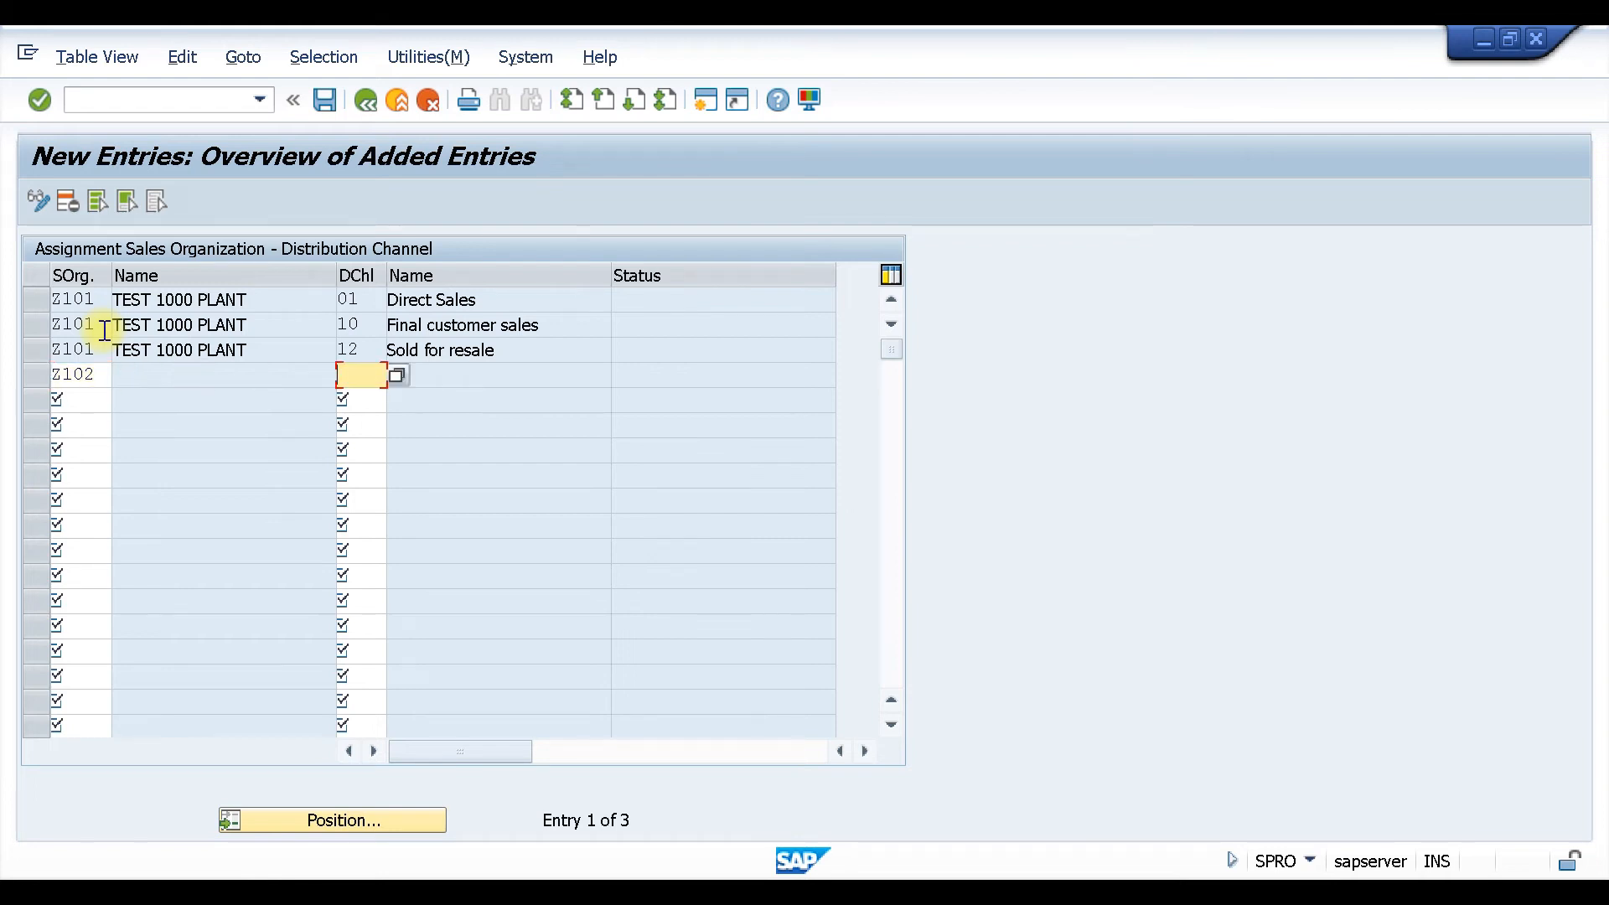
pyautogui.write('10')
pyautogui.press('Tab')
pyautogui.write('Z102')
pyautogui.press('Tab')
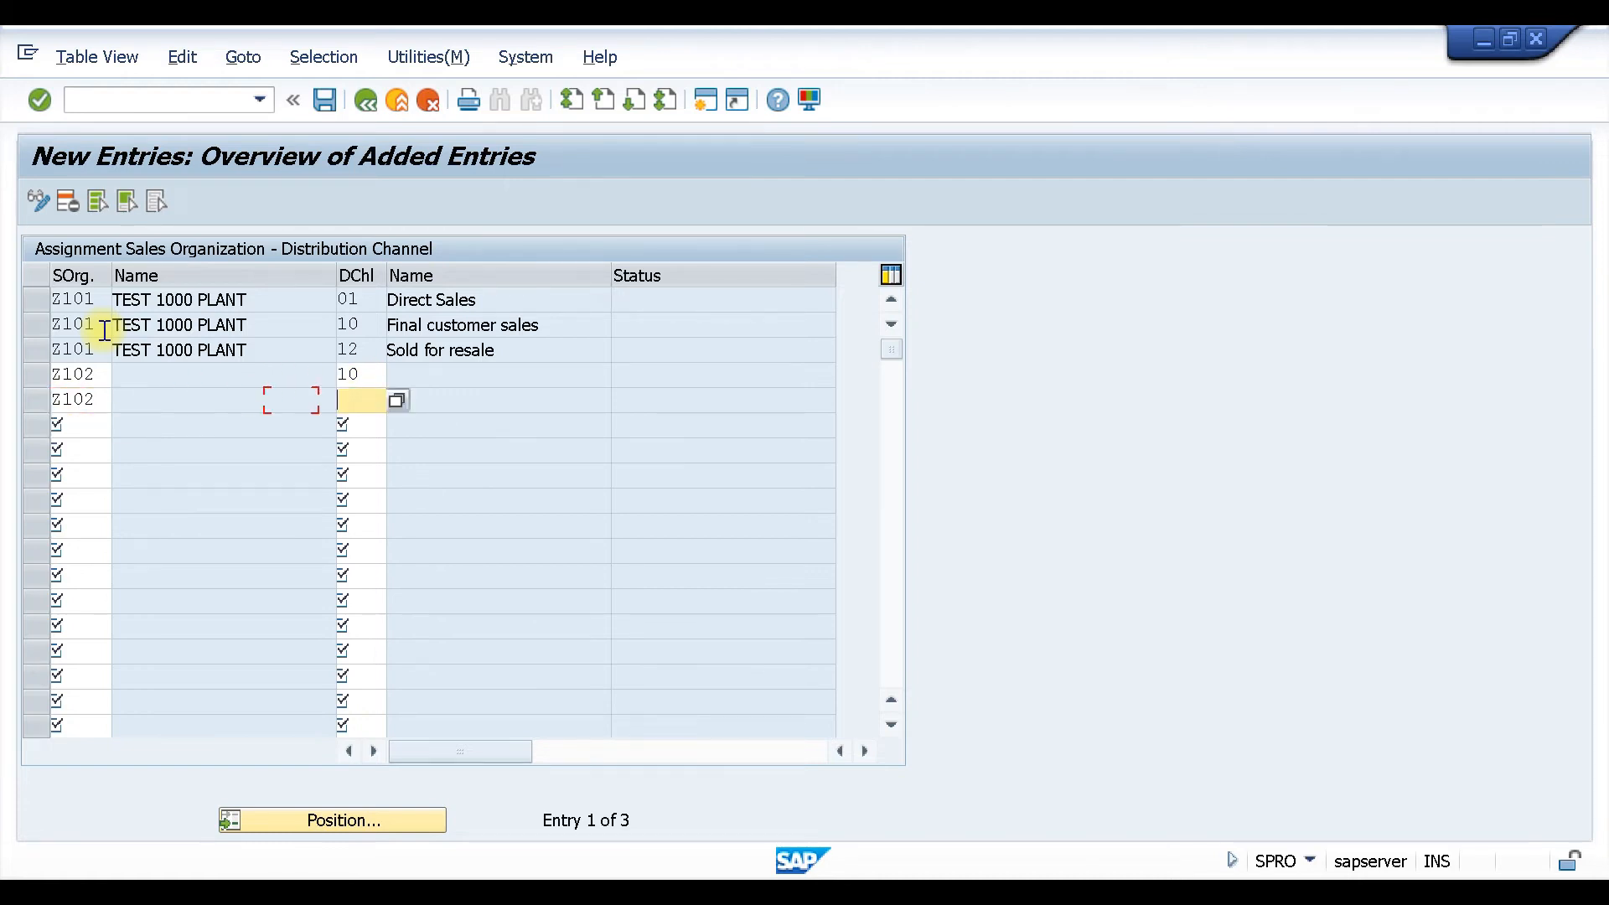
pyautogui.write('01')
pyautogui.press('Tab')
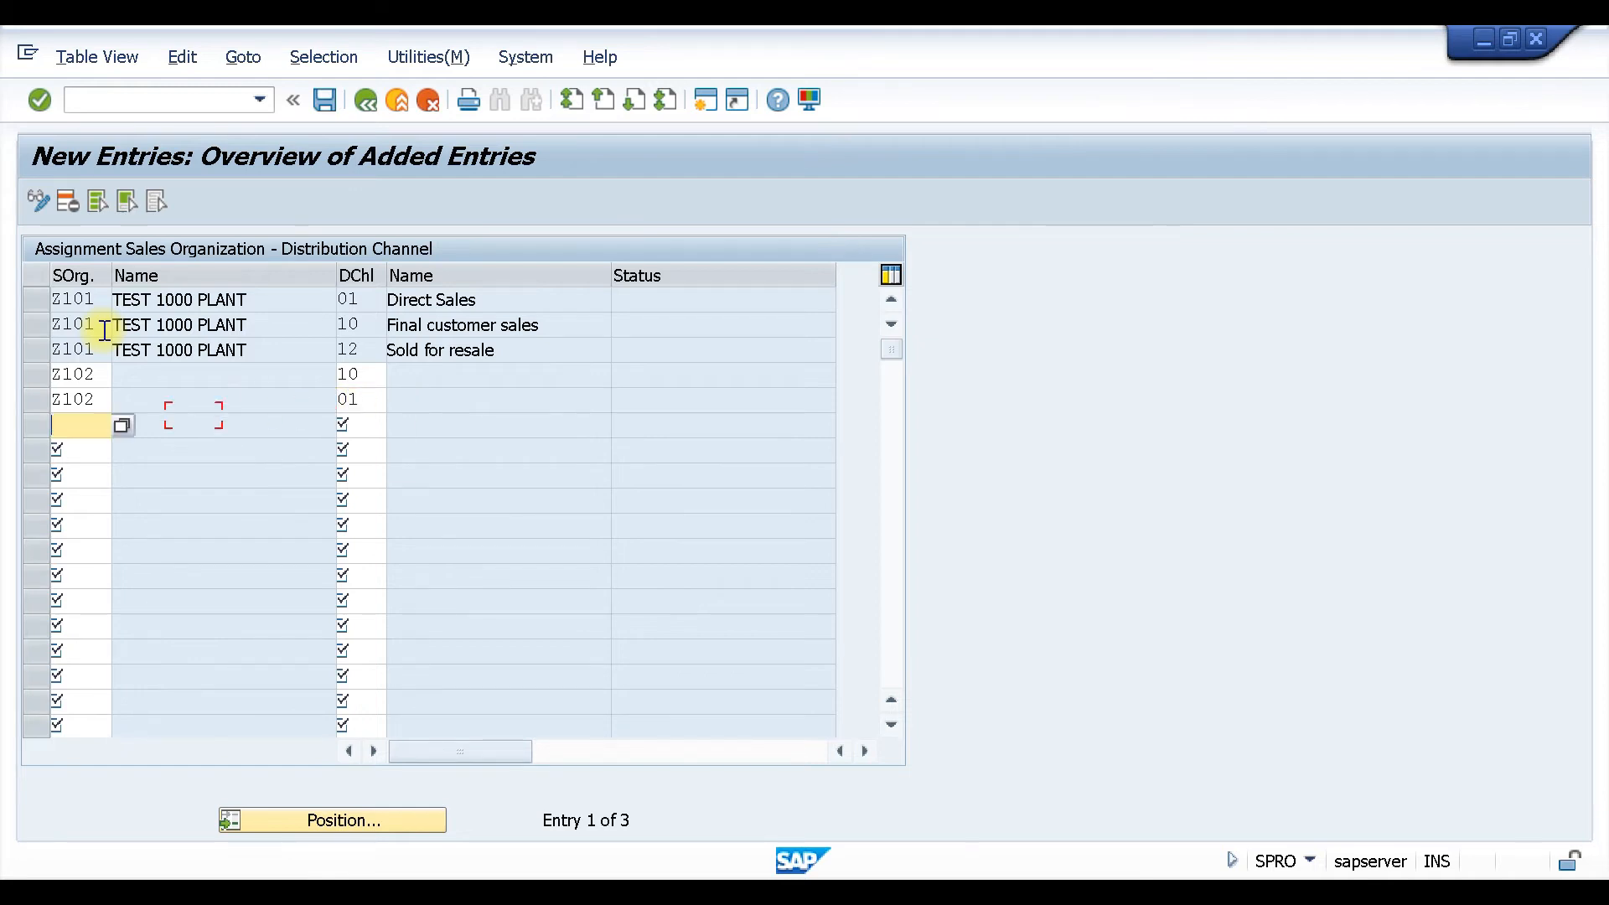
# Assign distribution channel 12 to Z102, save the entries in the proposed customizing request and return to the IMG.
pyautogui.write('Z102')
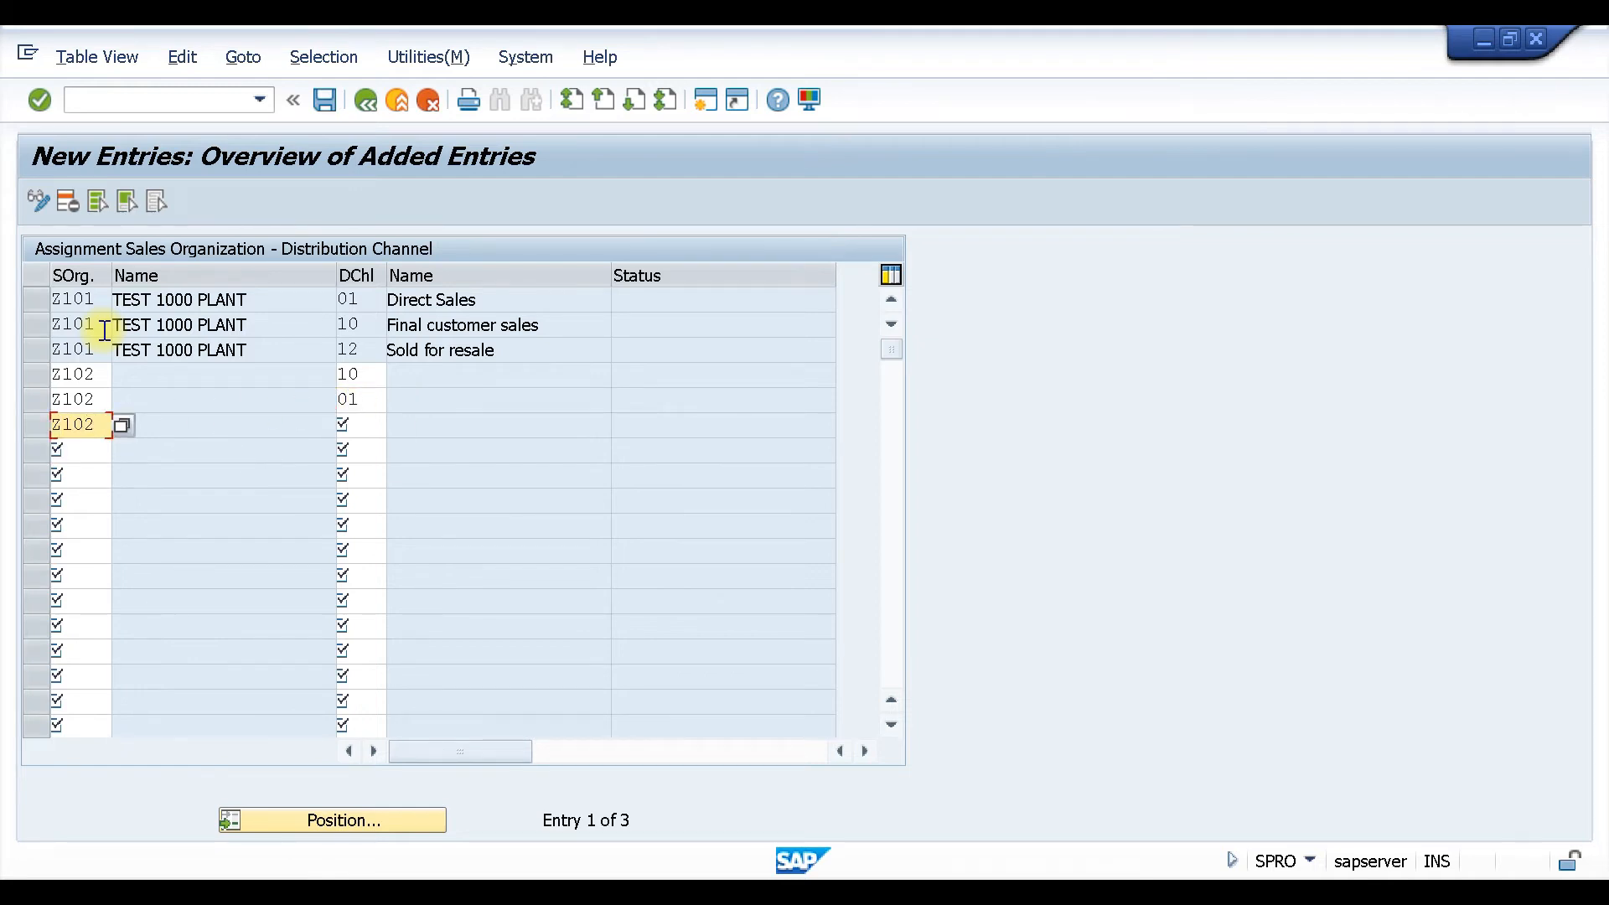
pyautogui.press('Tab')
pyautogui.write('12')
pyautogui.press('Return')
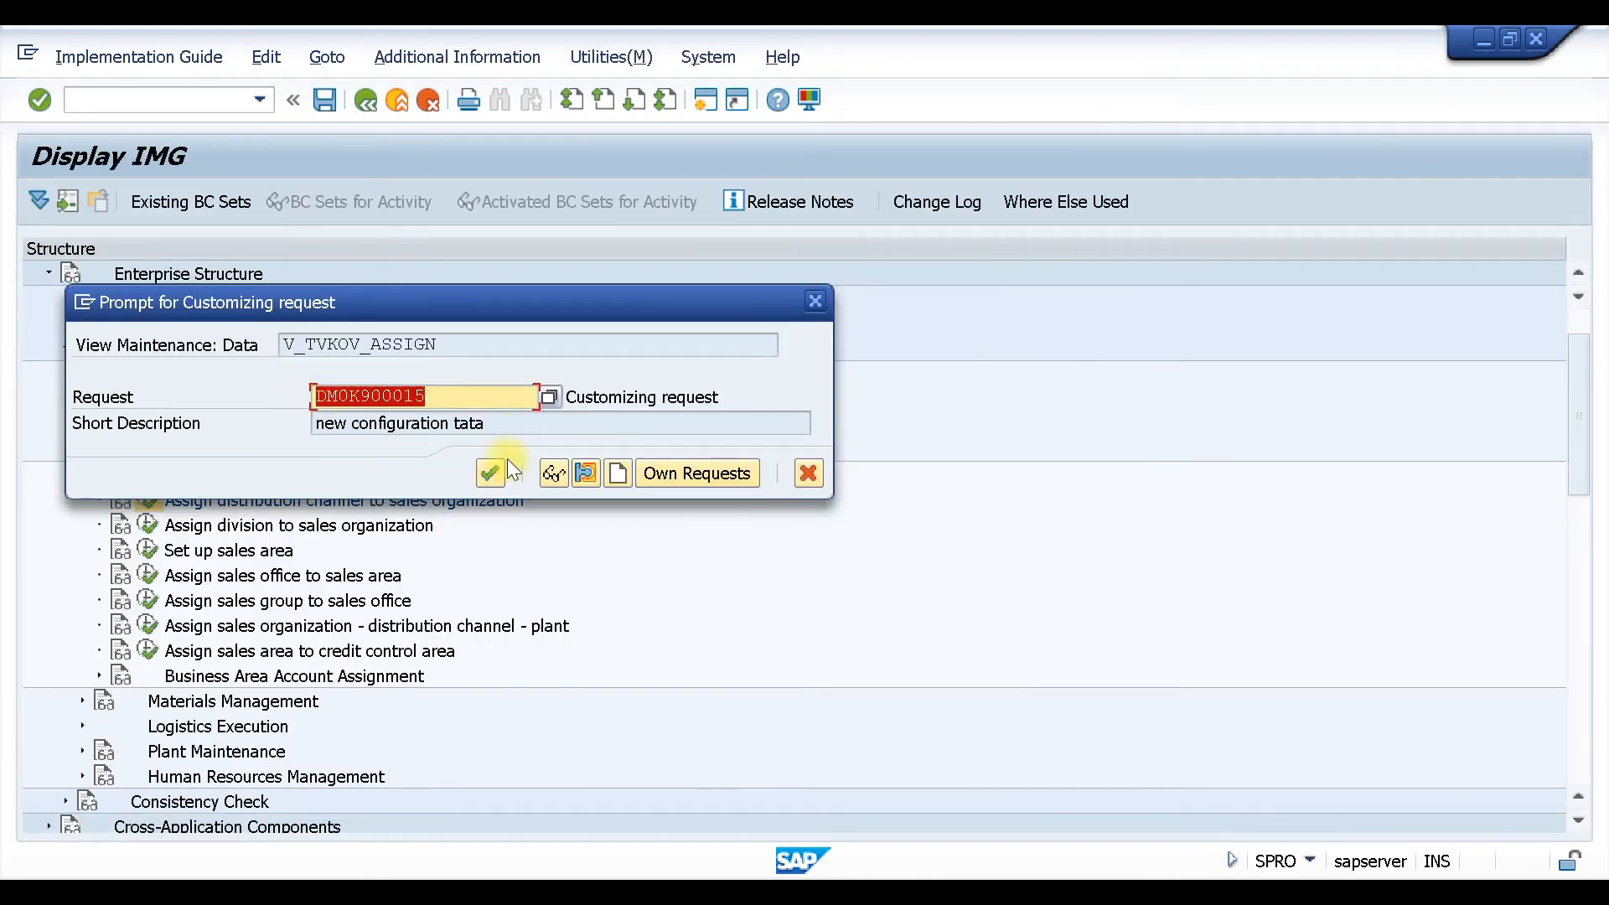
pyautogui.click(490, 474)
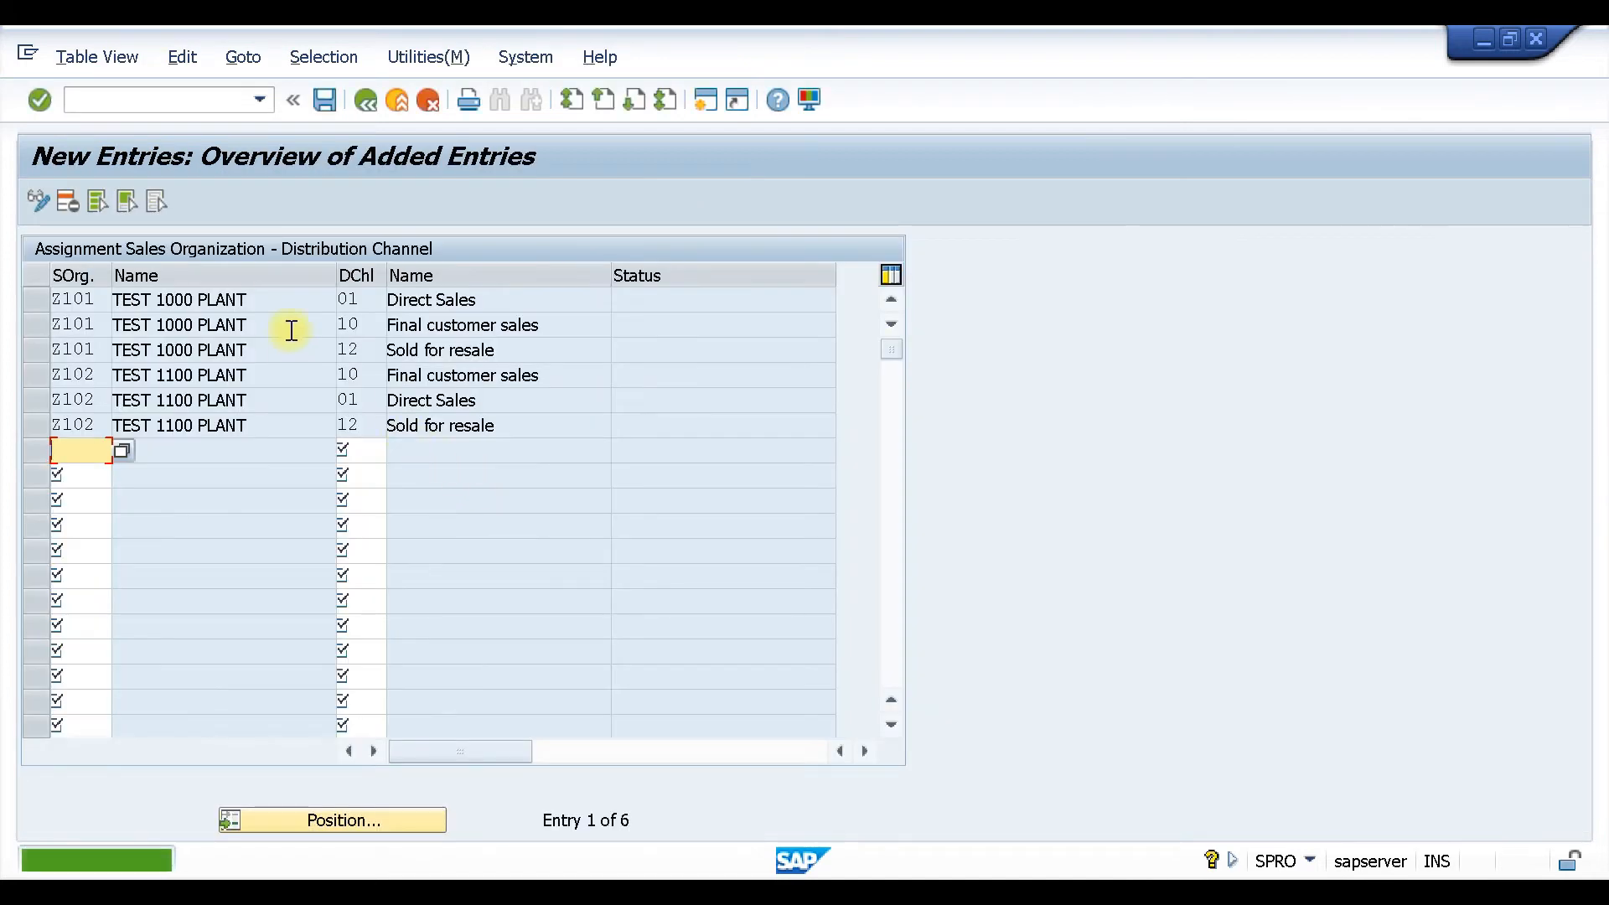
pyautogui.click(364, 100)
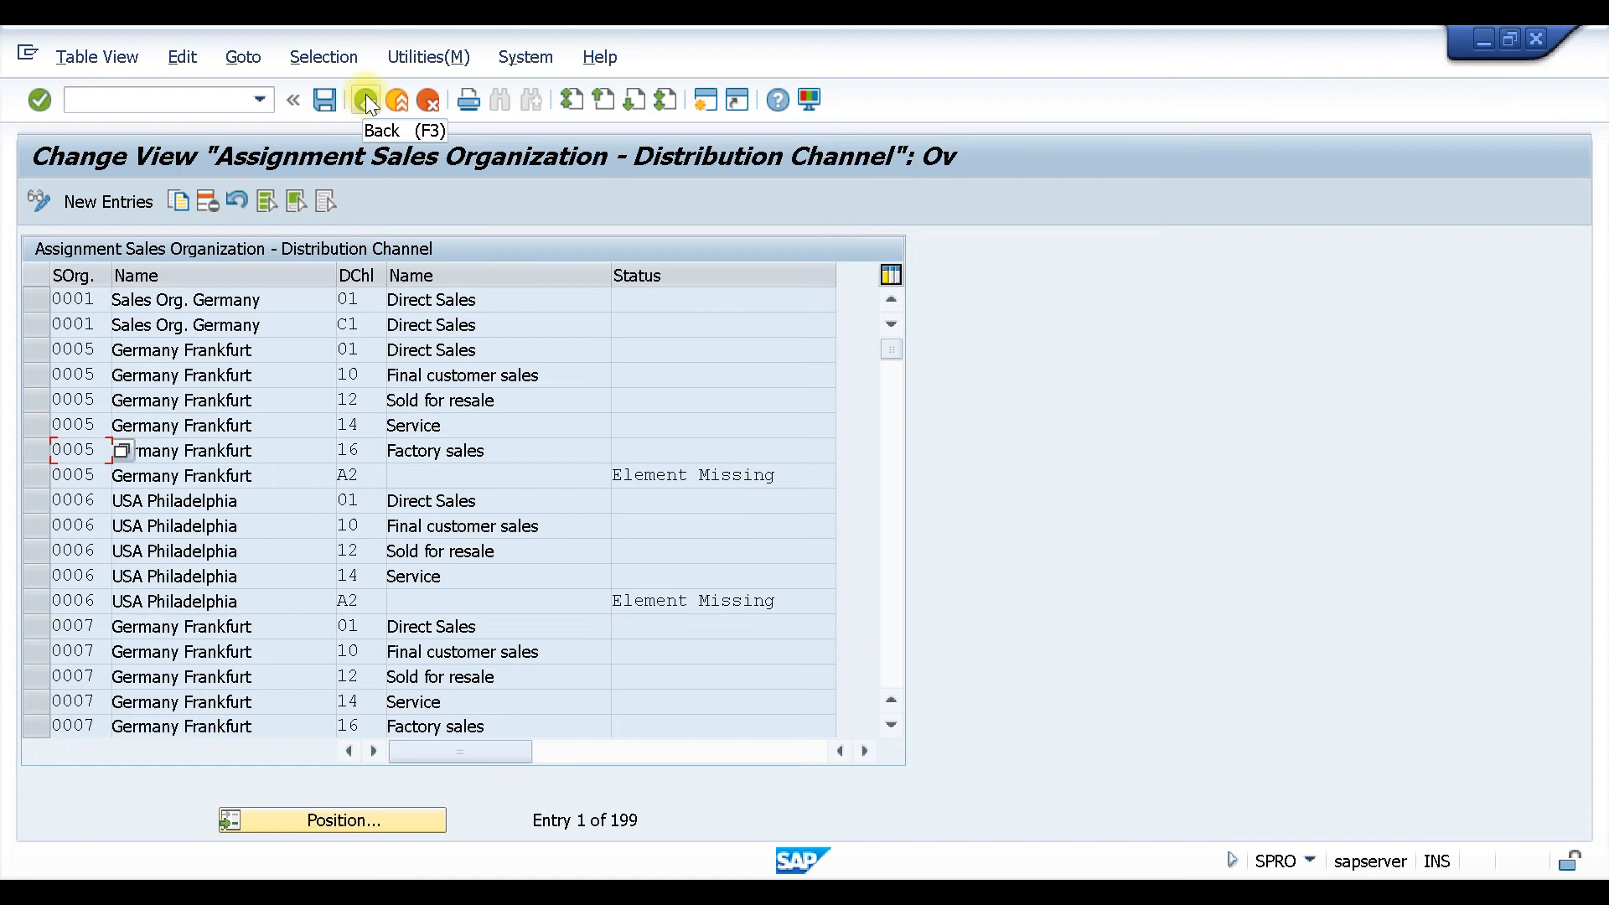
pyautogui.click(365, 99)
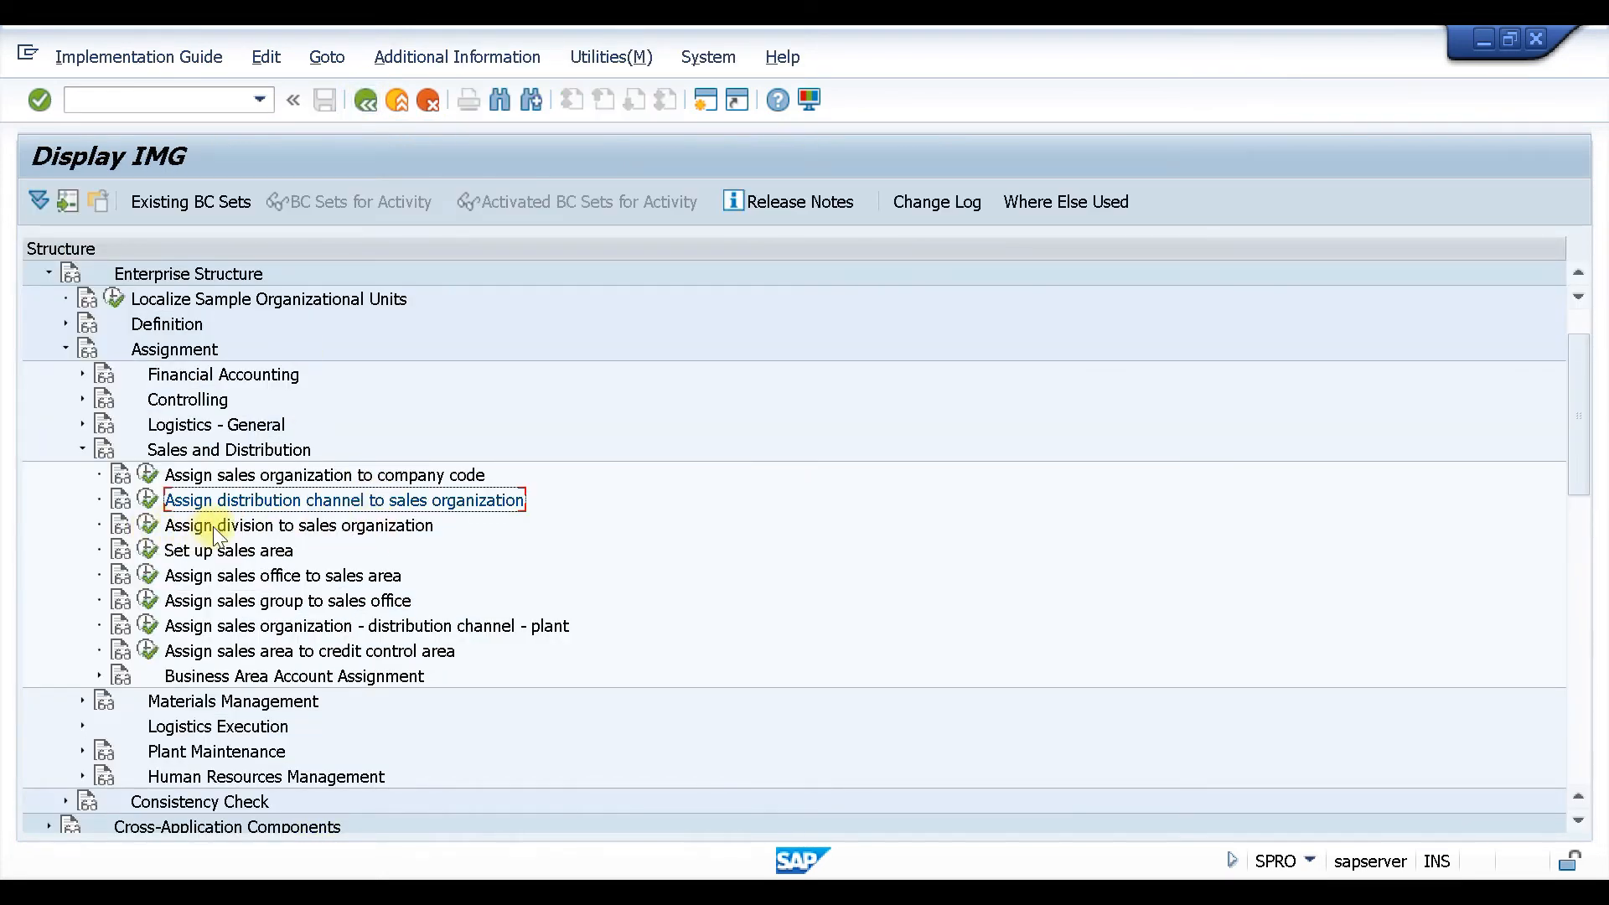
# Open the assignment of divisions to sales organizations and position the list at its last entry.
pyautogui.click(148, 526)
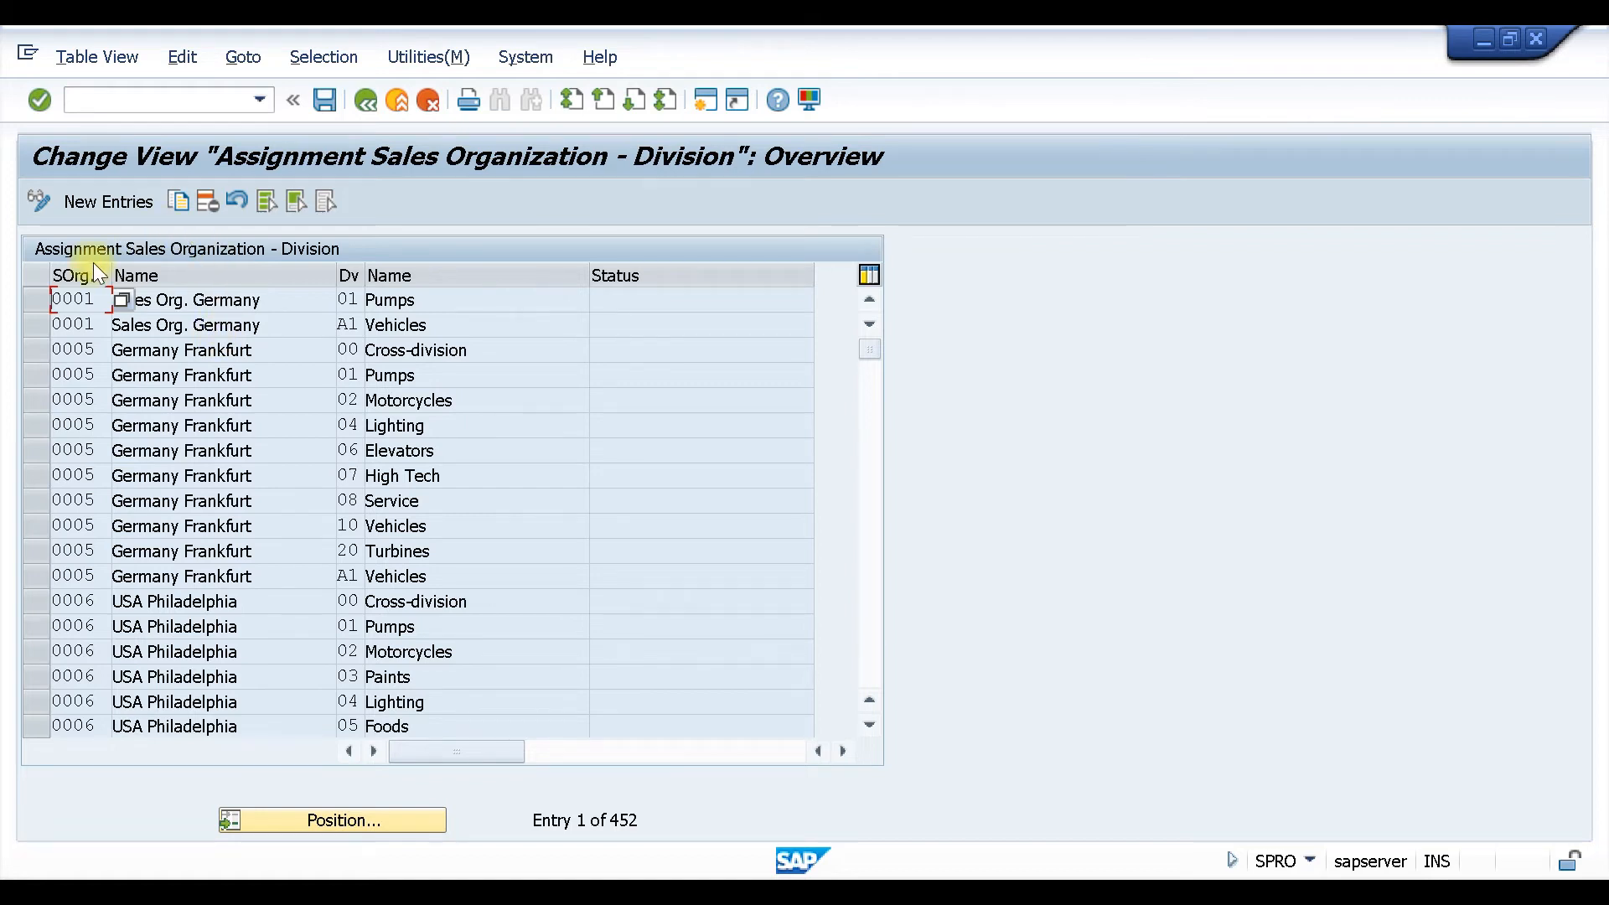
pyautogui.click(310, 822)
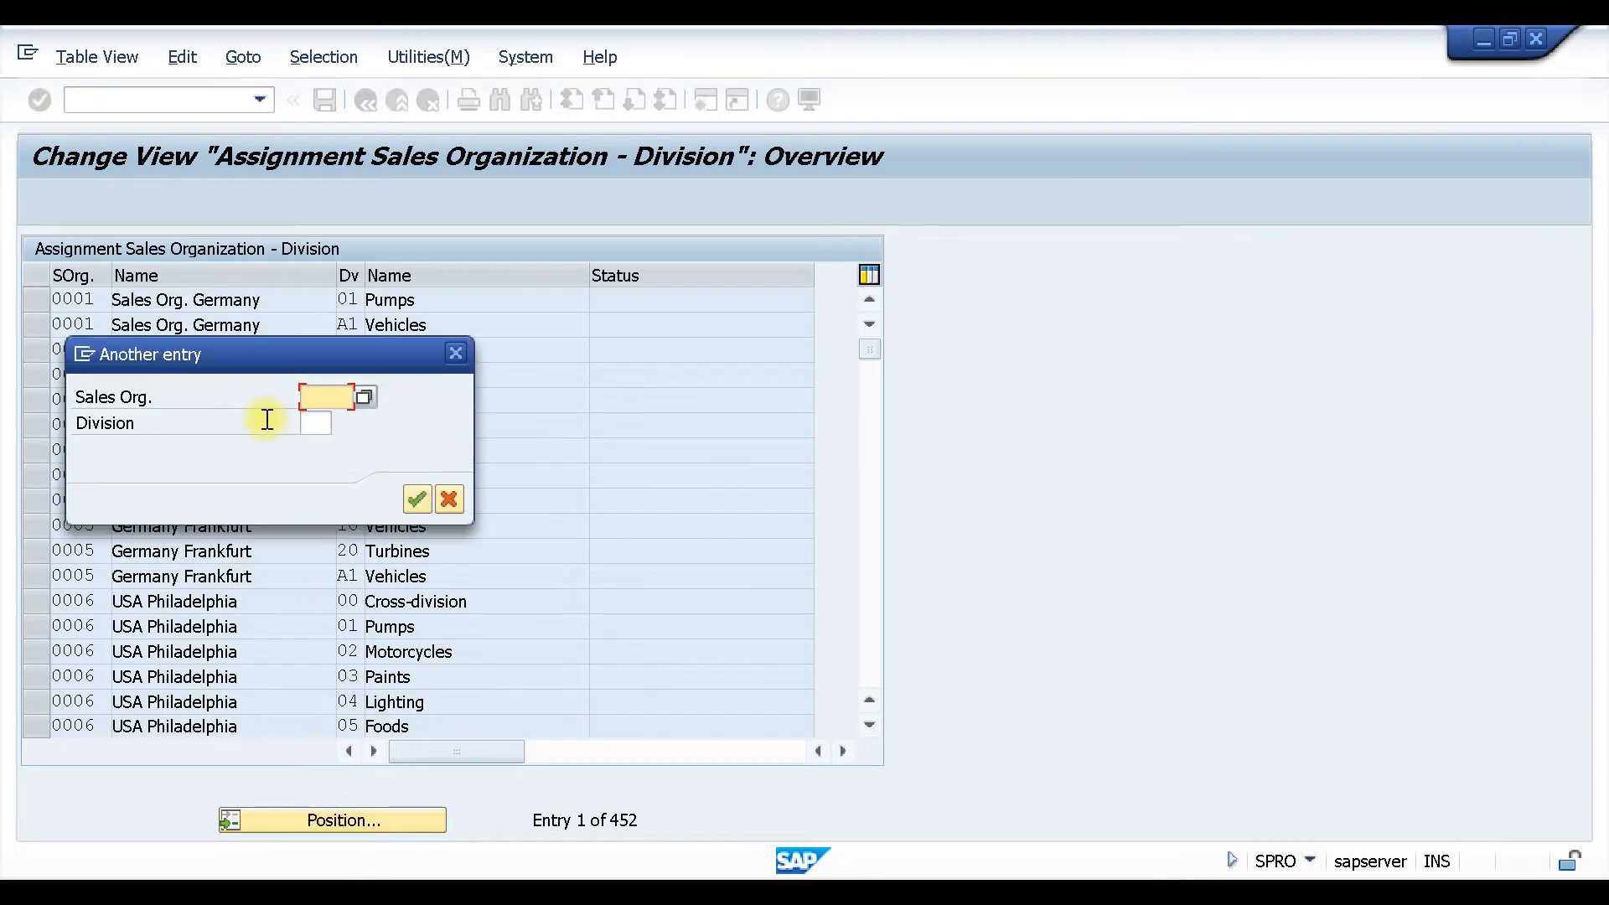
pyautogui.press('space')
pyautogui.click(340, 425)
pyautogui.click(415, 501)
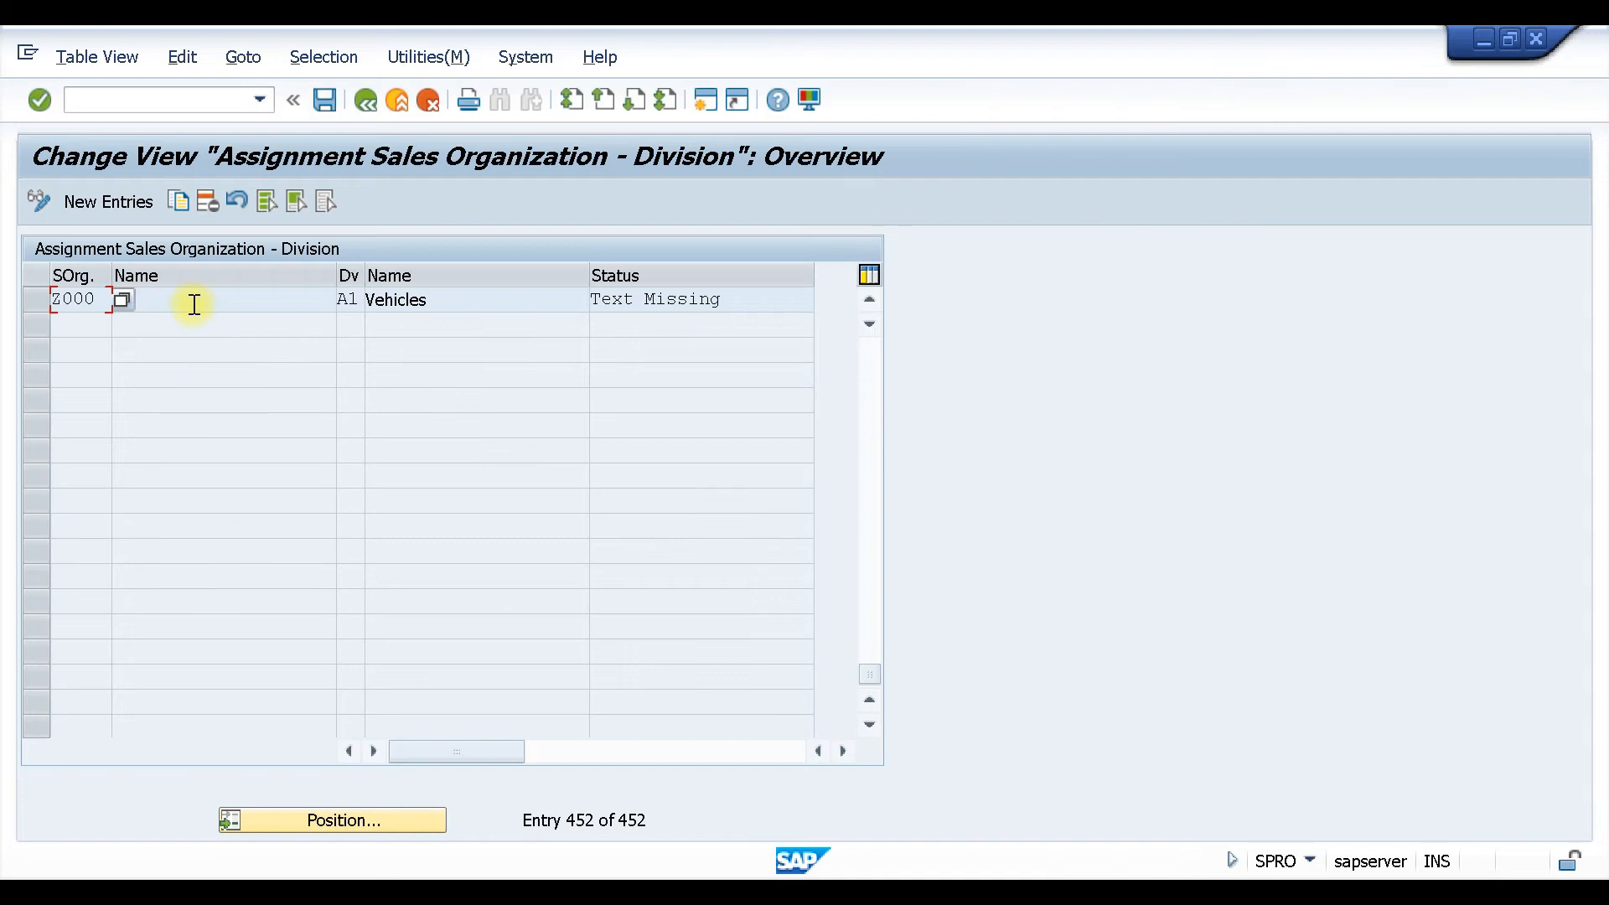
# Create a new entry assigning division Z1 to sales organization Z101.
pyautogui.click(122, 209)
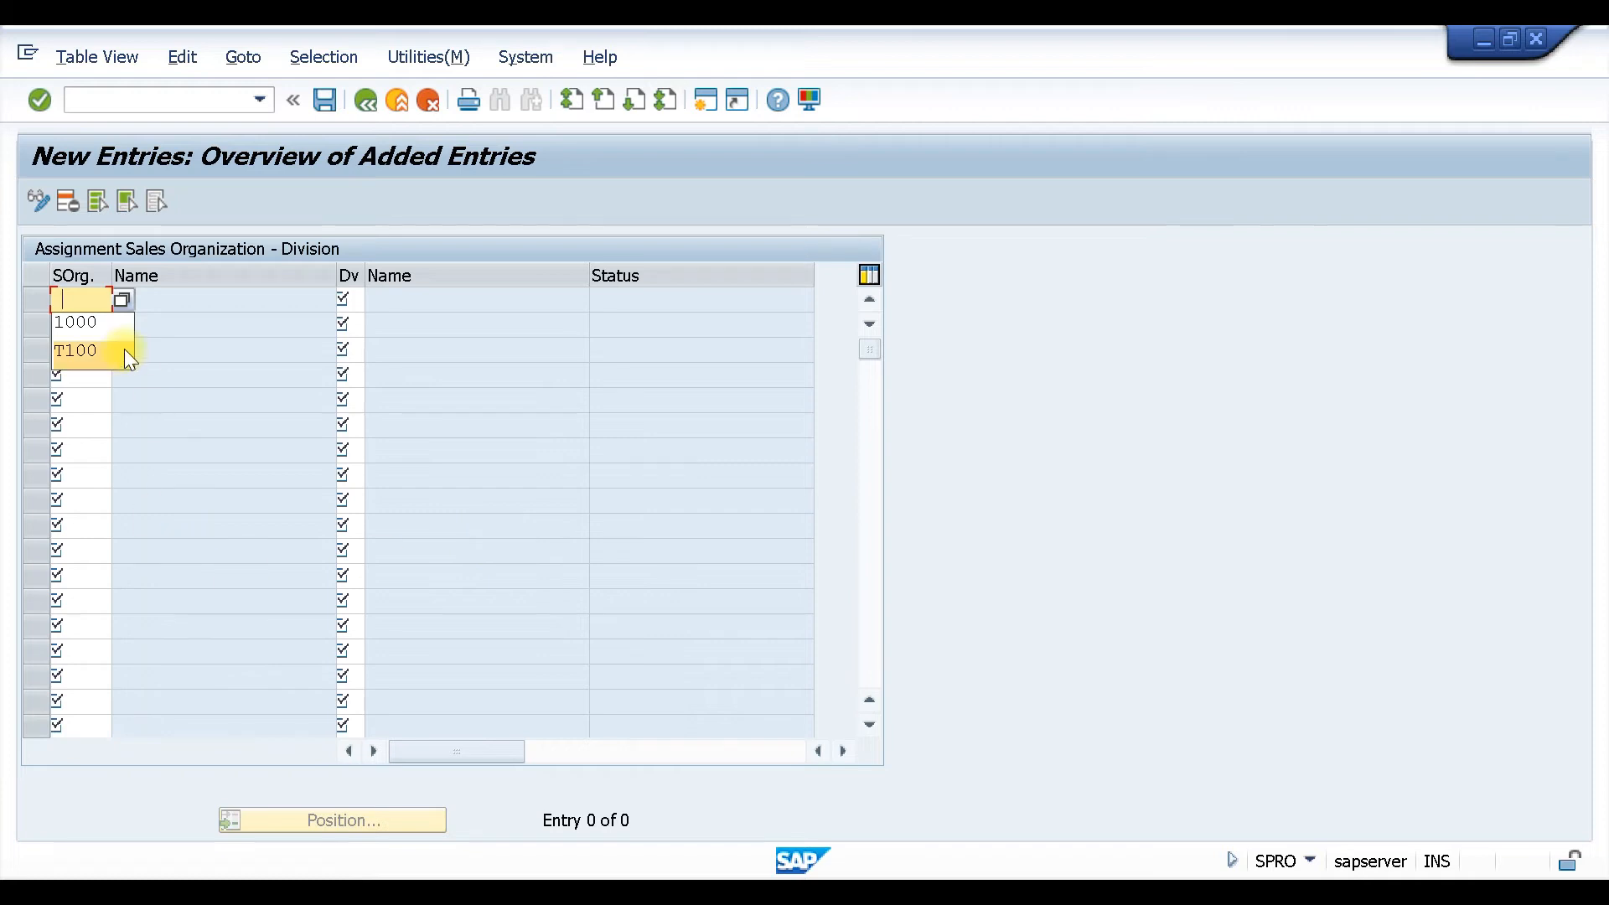
pyautogui.write('Z101')
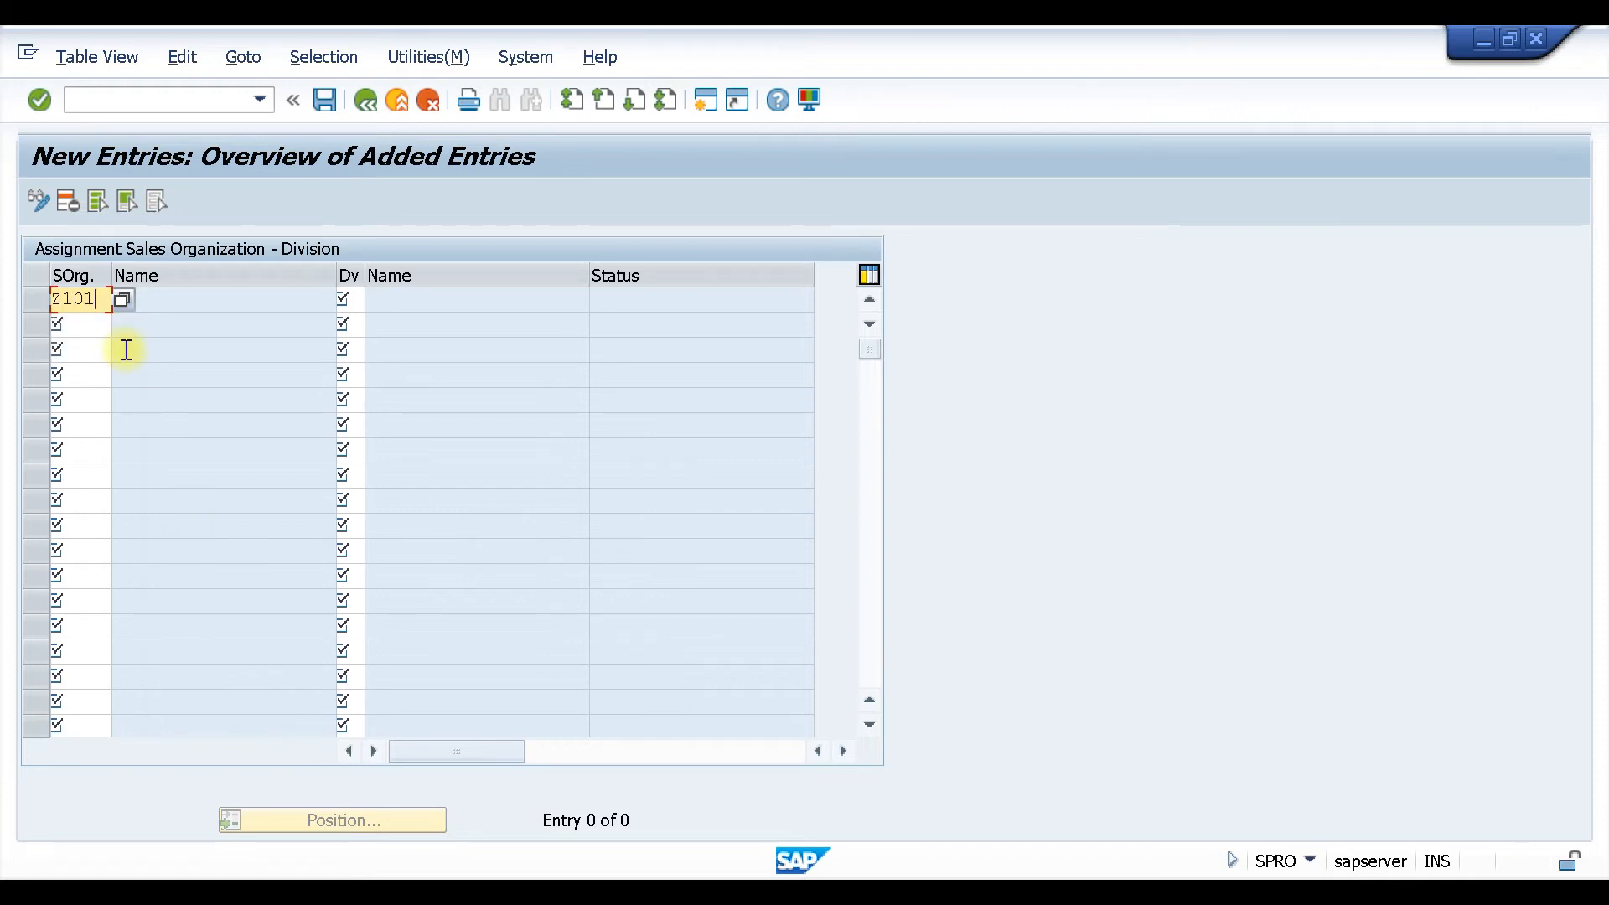
pyautogui.press('Tab')
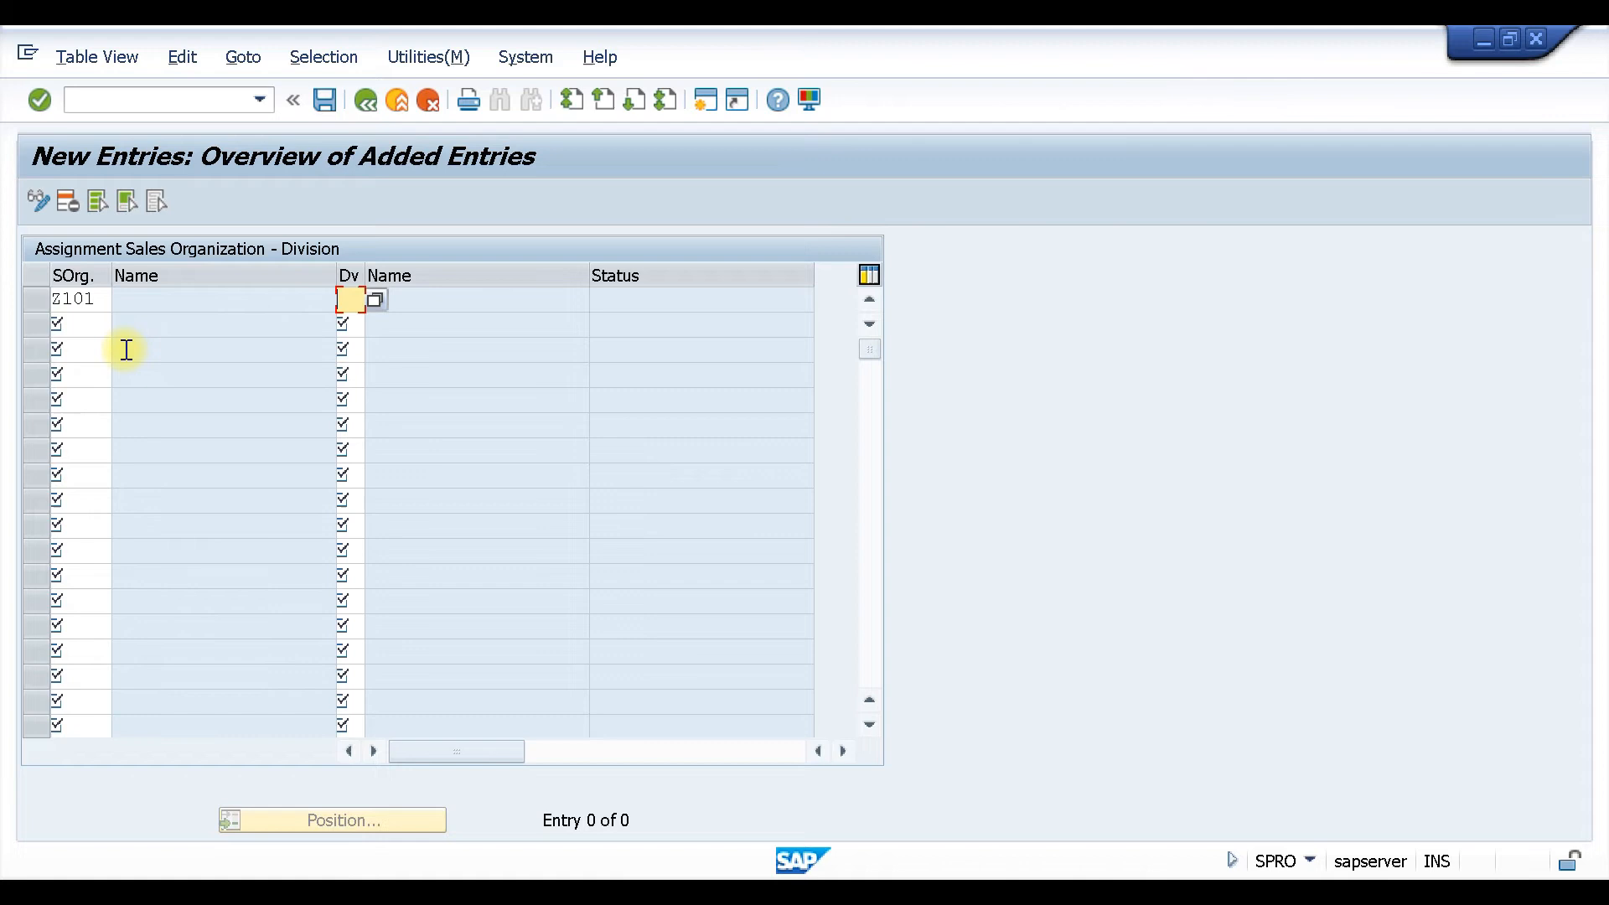
pyautogui.write('Z1')
pyautogui.press('Tab')
# Add entries assigning divisions A2 and A3 to sales organization Z101.
pyautogui.write('Z')
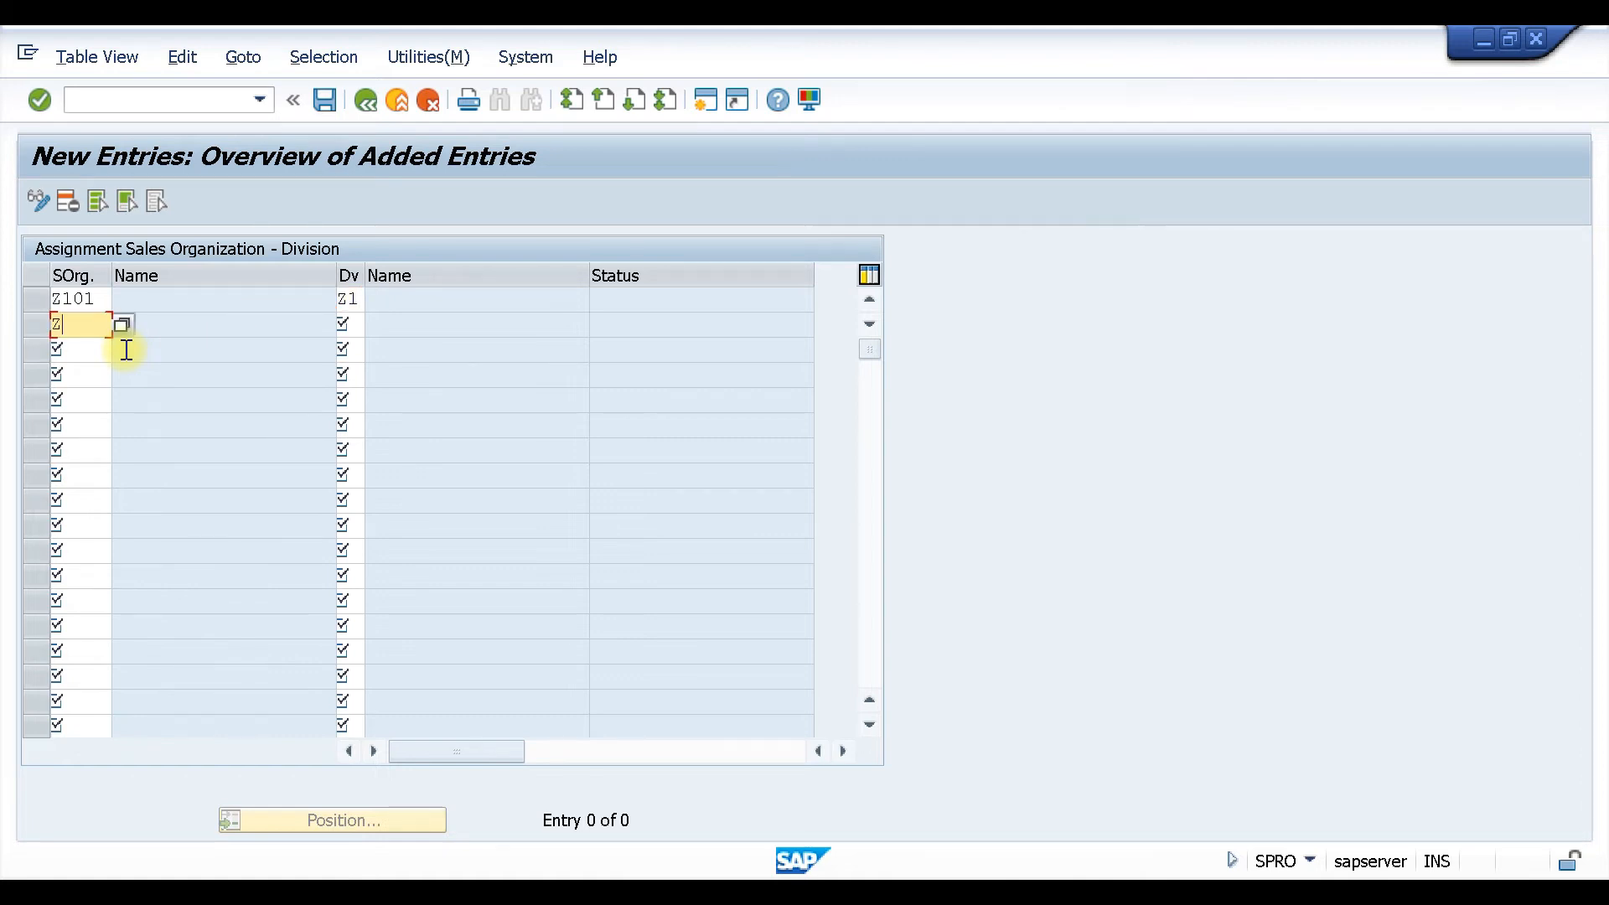
pyautogui.write('101')
pyautogui.press('Tab')
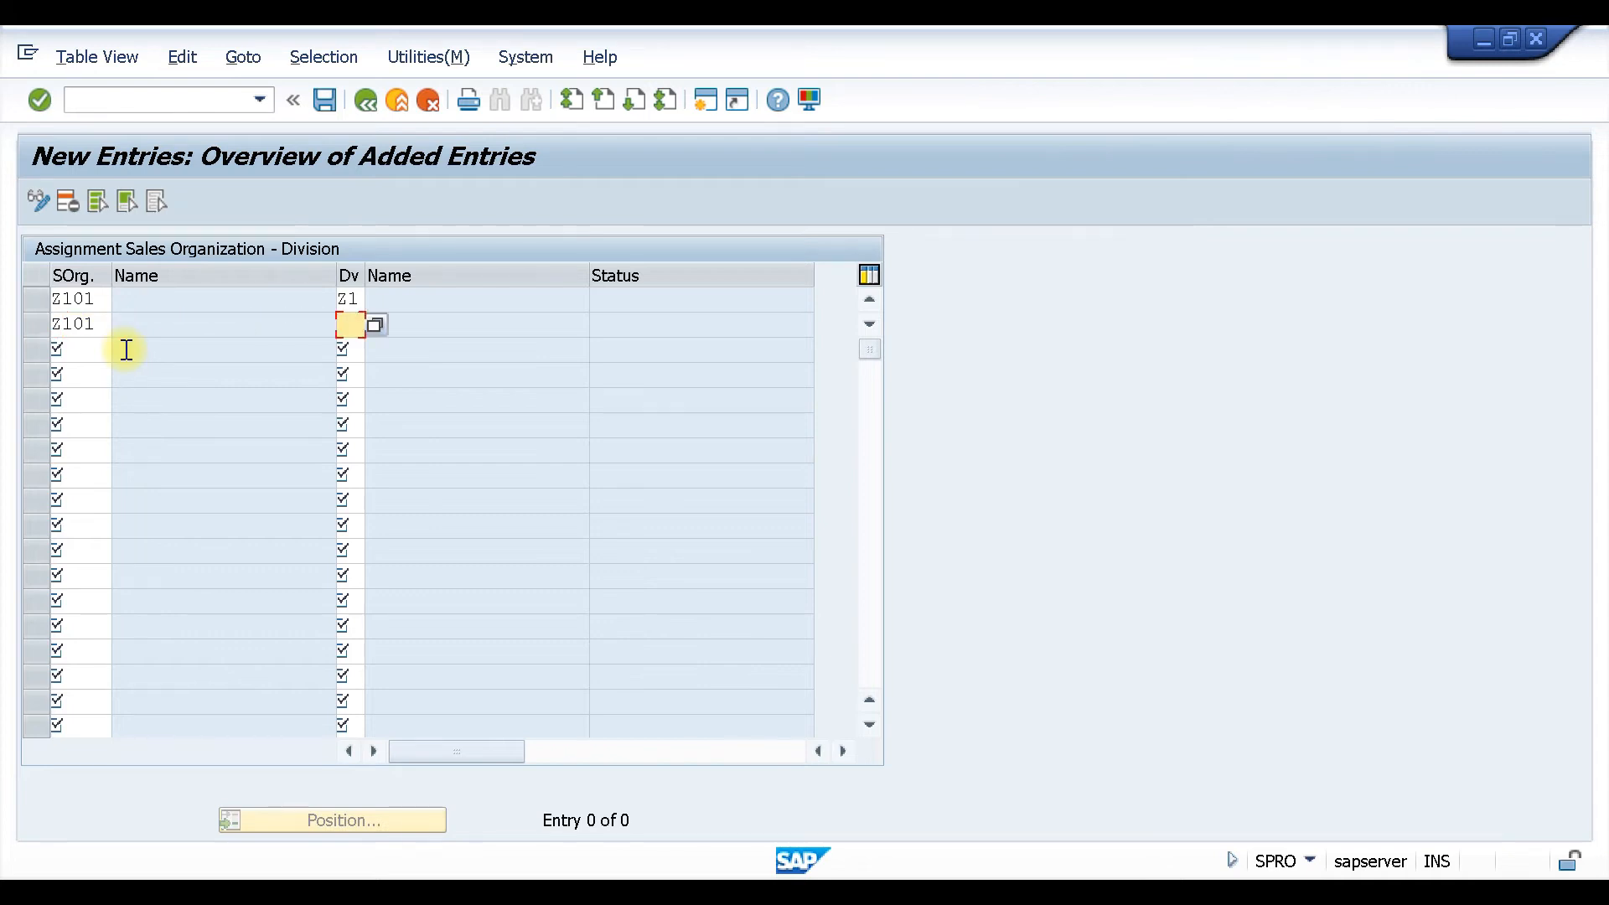
pyautogui.write('A2')
pyautogui.press('Tab')
pyautogui.write('Z')
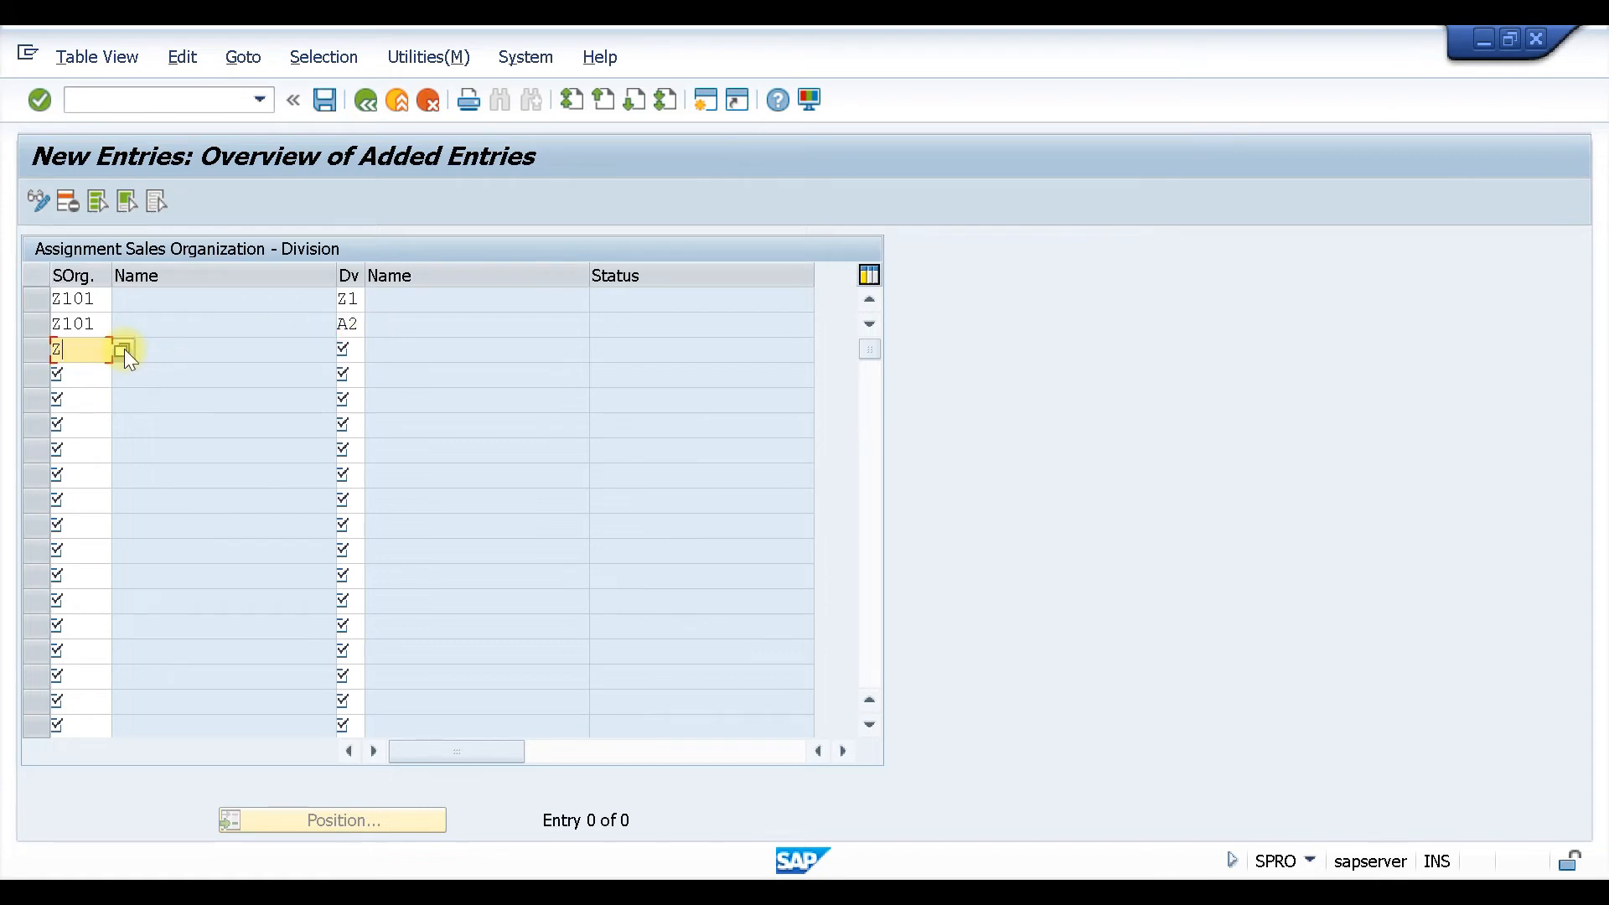
pyautogui.press('Tab')
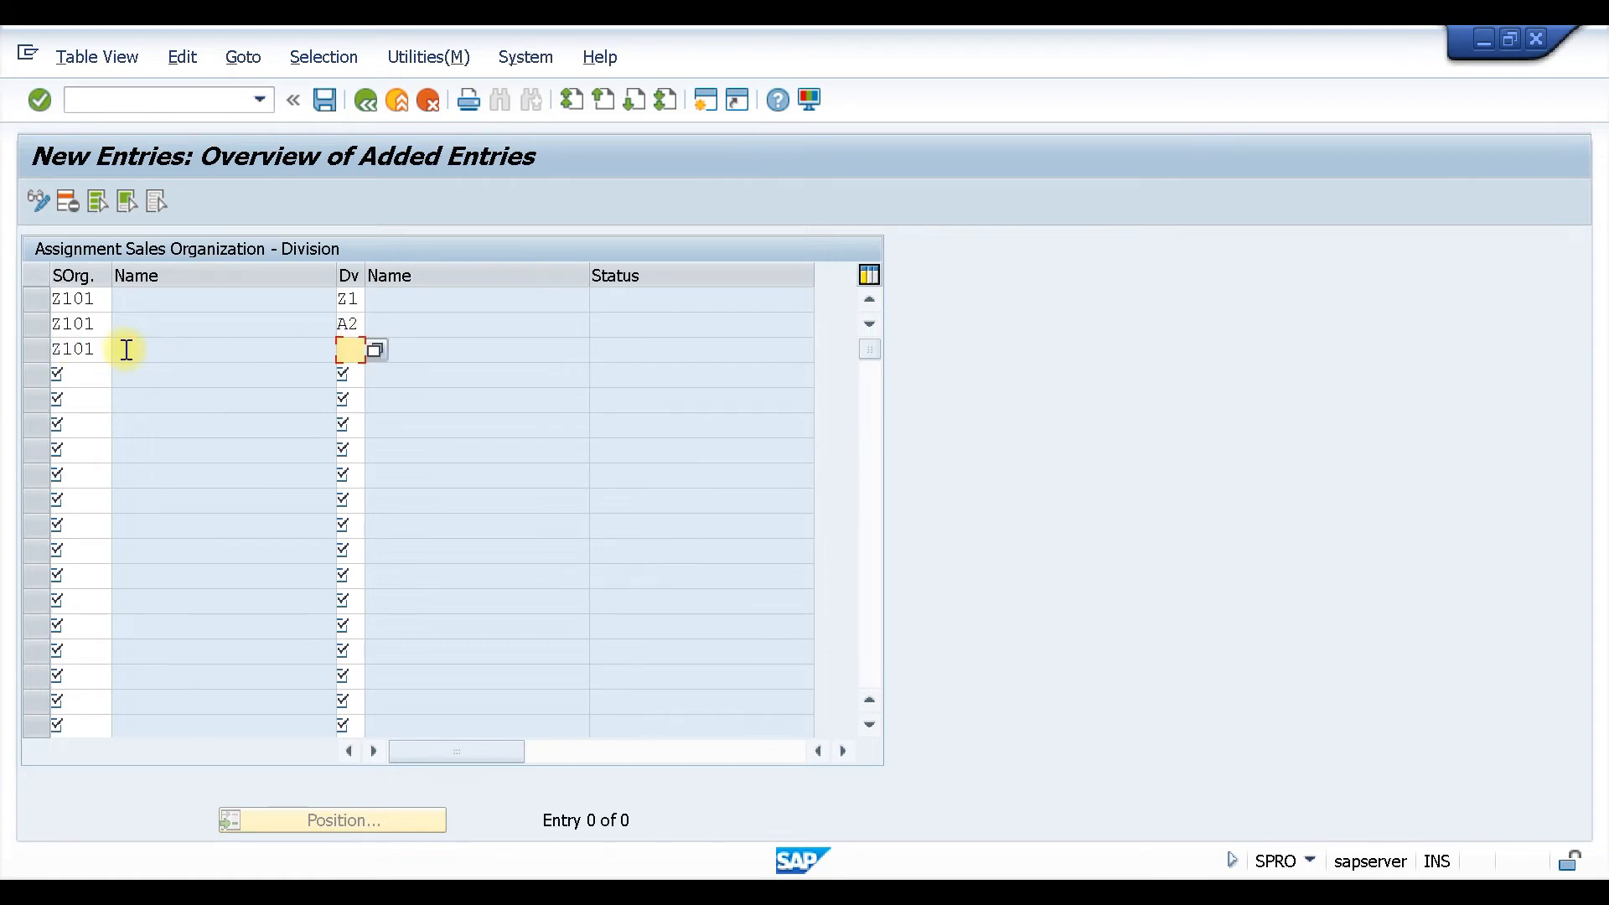
pyautogui.write('A3')
pyautogui.press('Return')
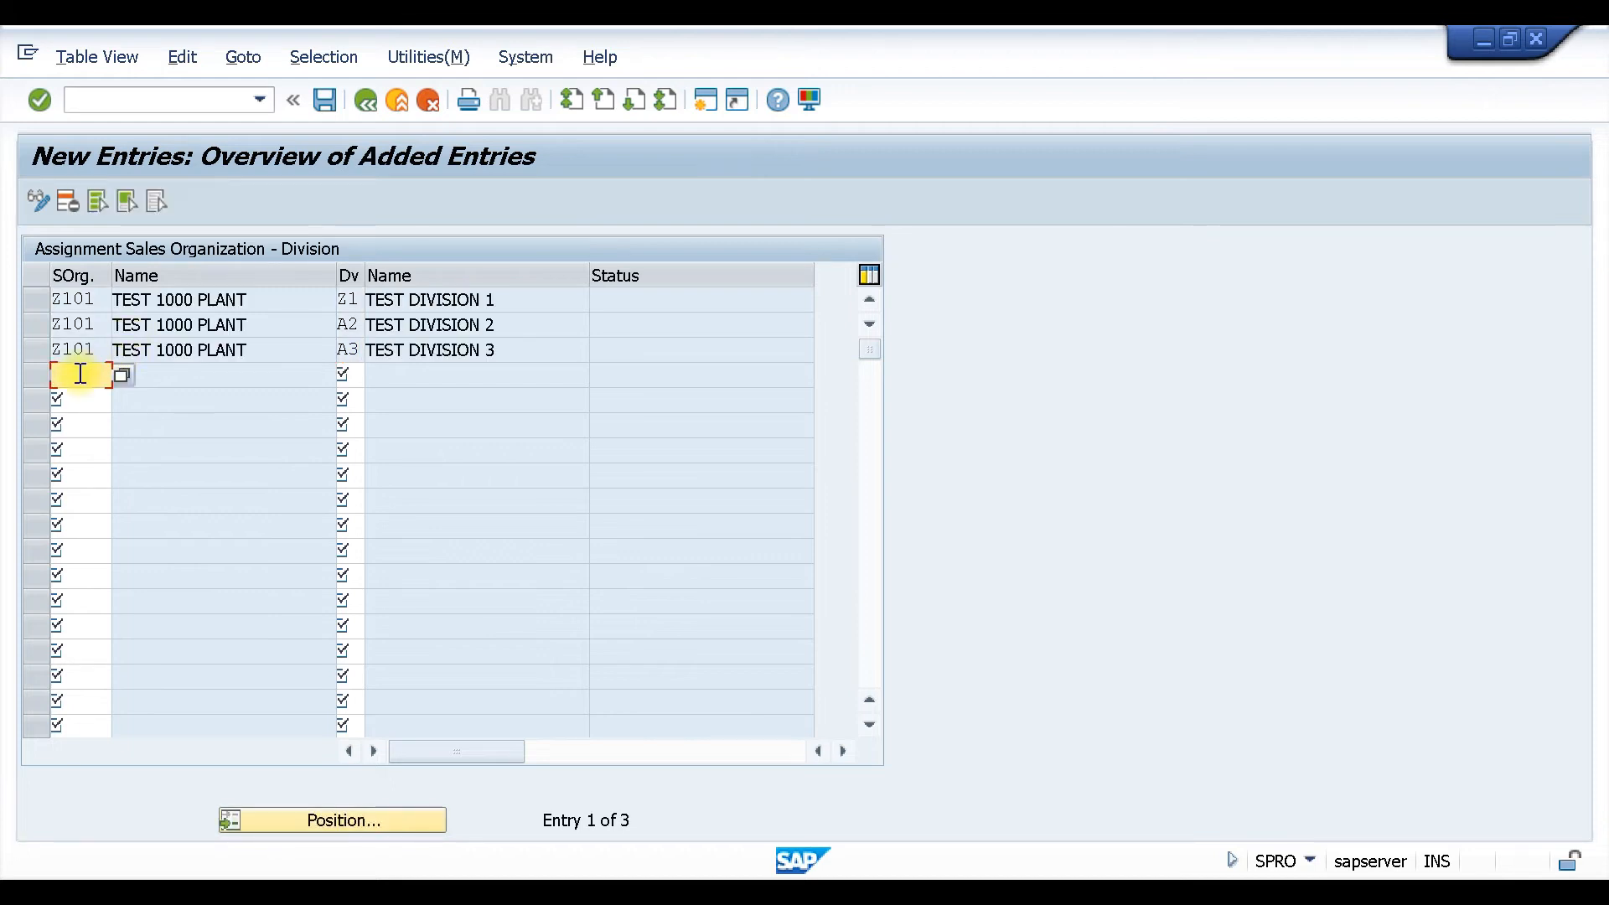
# Add entries assigning divisions Z1 and A2 to sales organization Z102.
pyautogui.write('Z102')
pyautogui.press('Tab')
pyautogui.write('Z1')
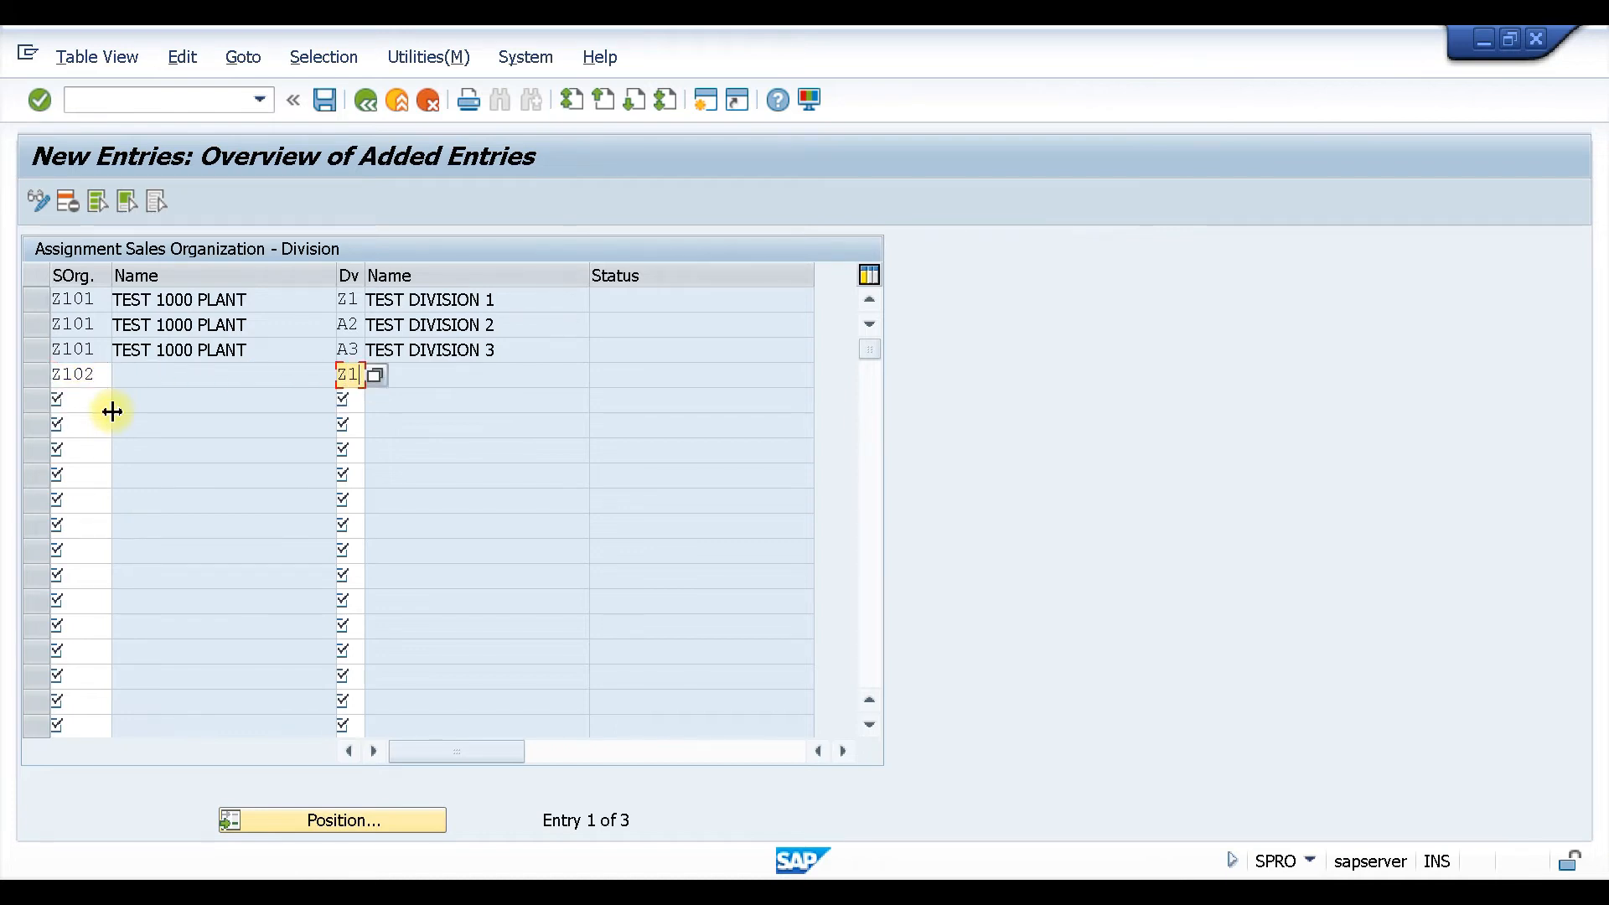
pyautogui.press('Tab')
pyautogui.write('Z102')
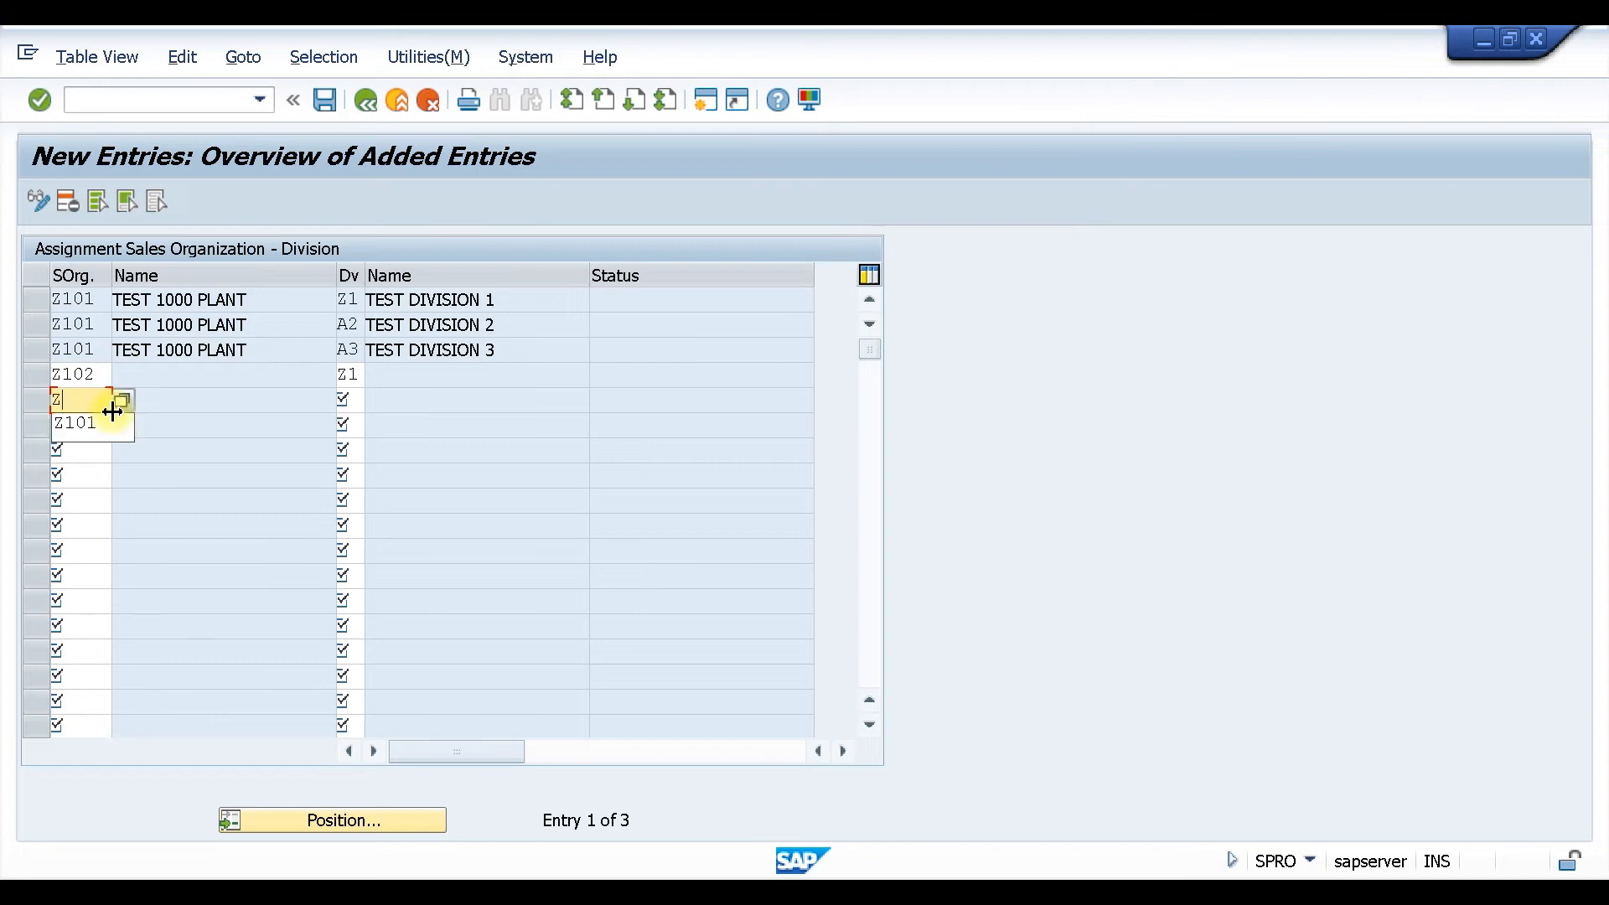
pyautogui.press('Tab')
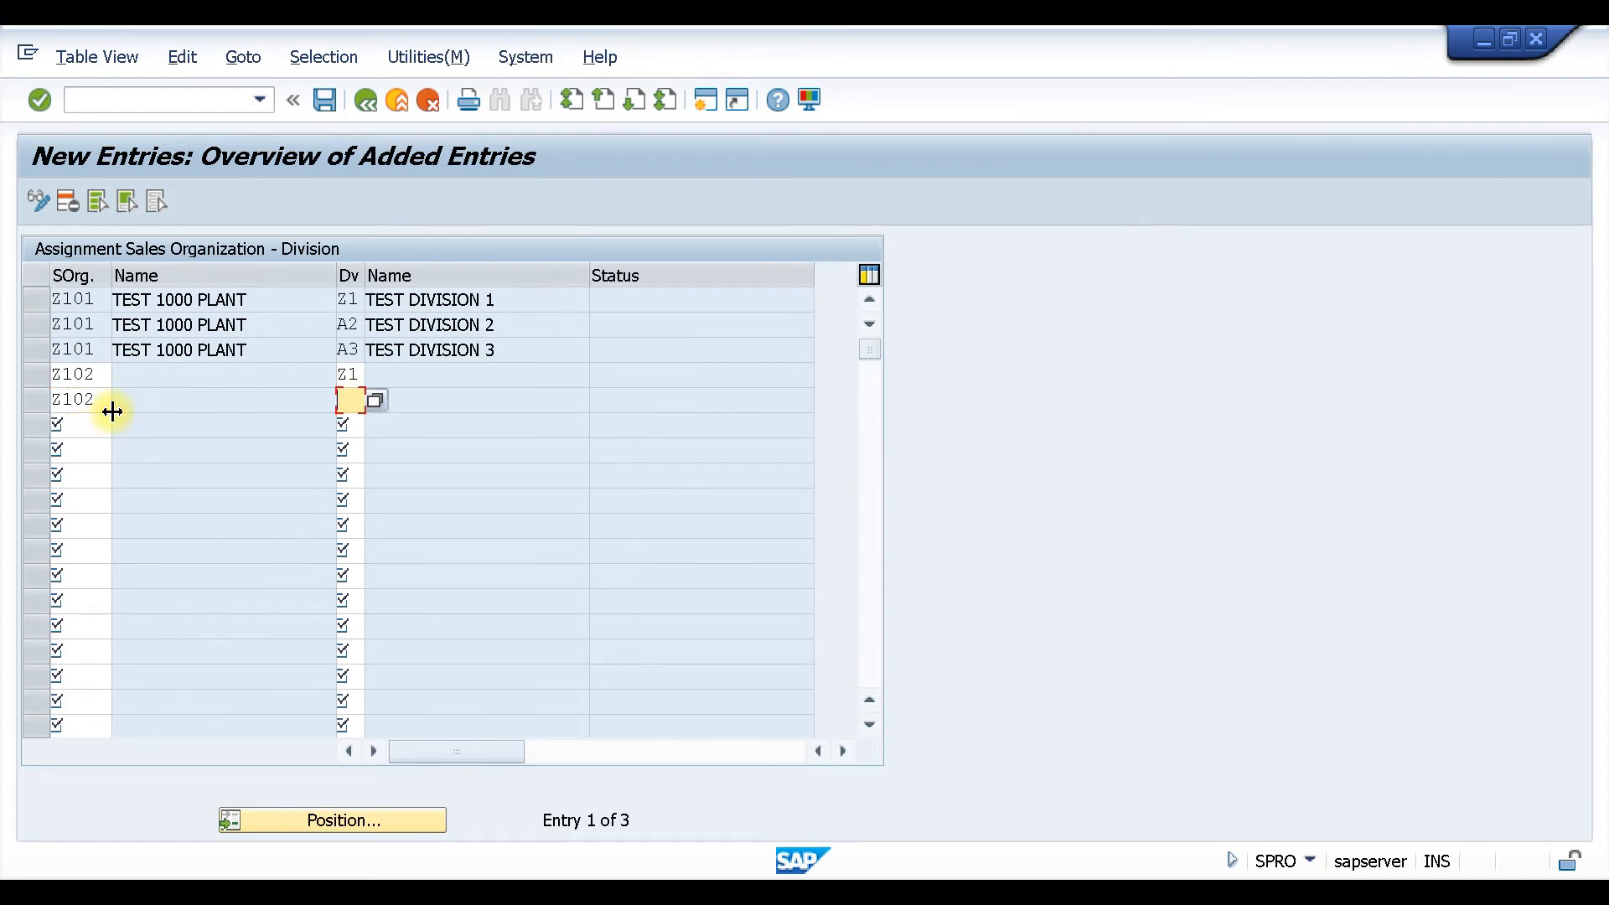
pyautogui.write('Z2')
pyautogui.press('Tab')
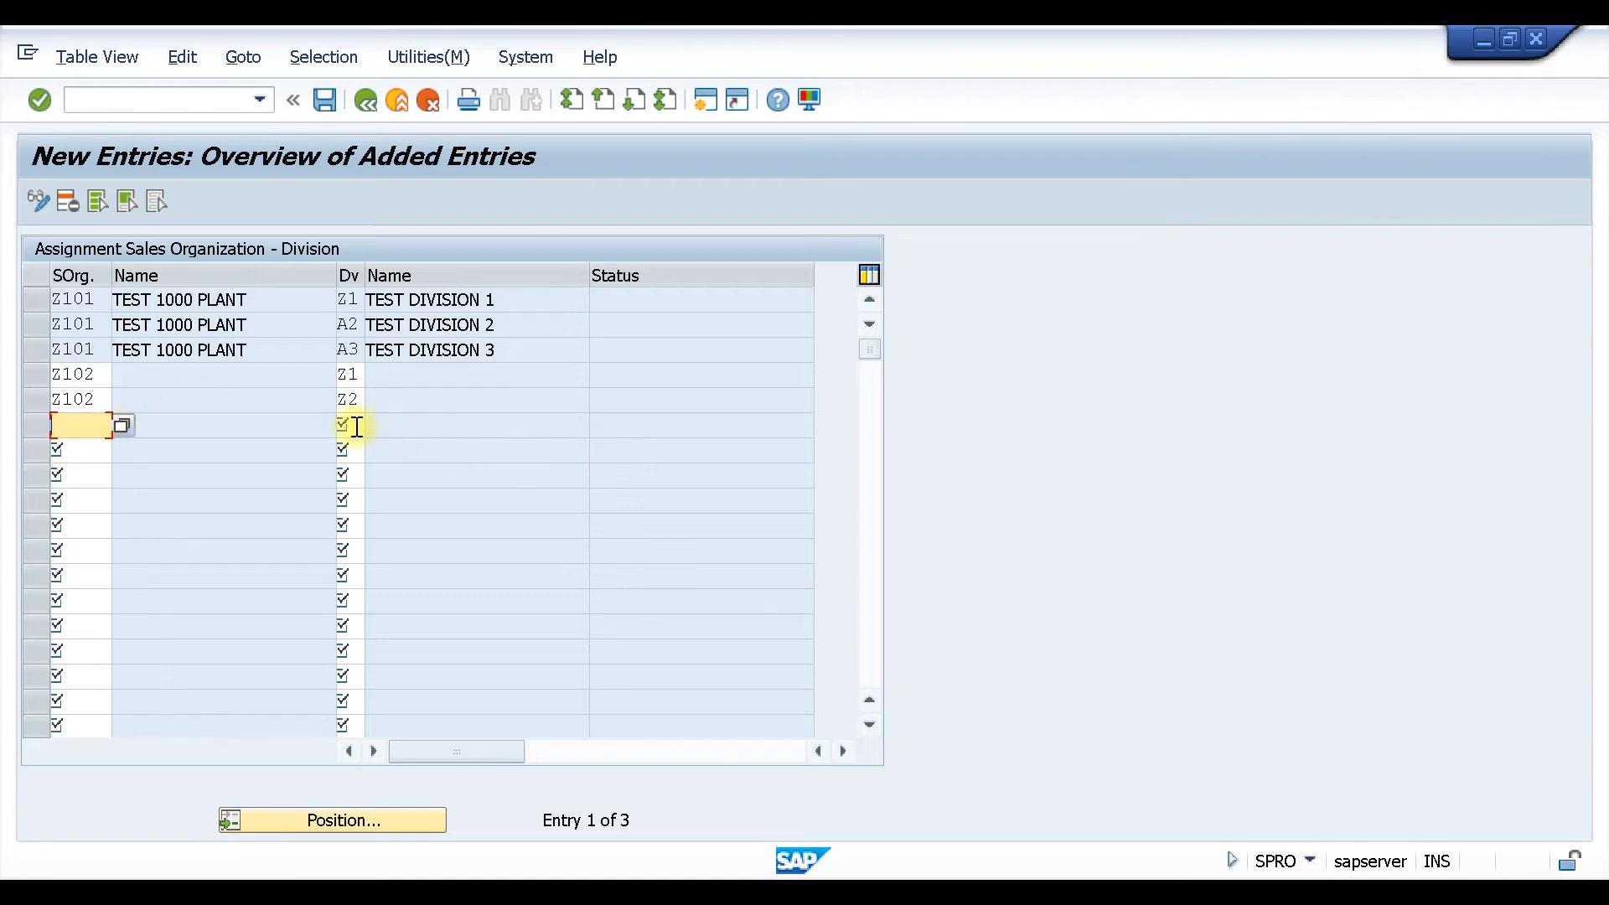
pyautogui.click(347, 400)
pyautogui.press('BackSpace')
pyautogui.write('A')
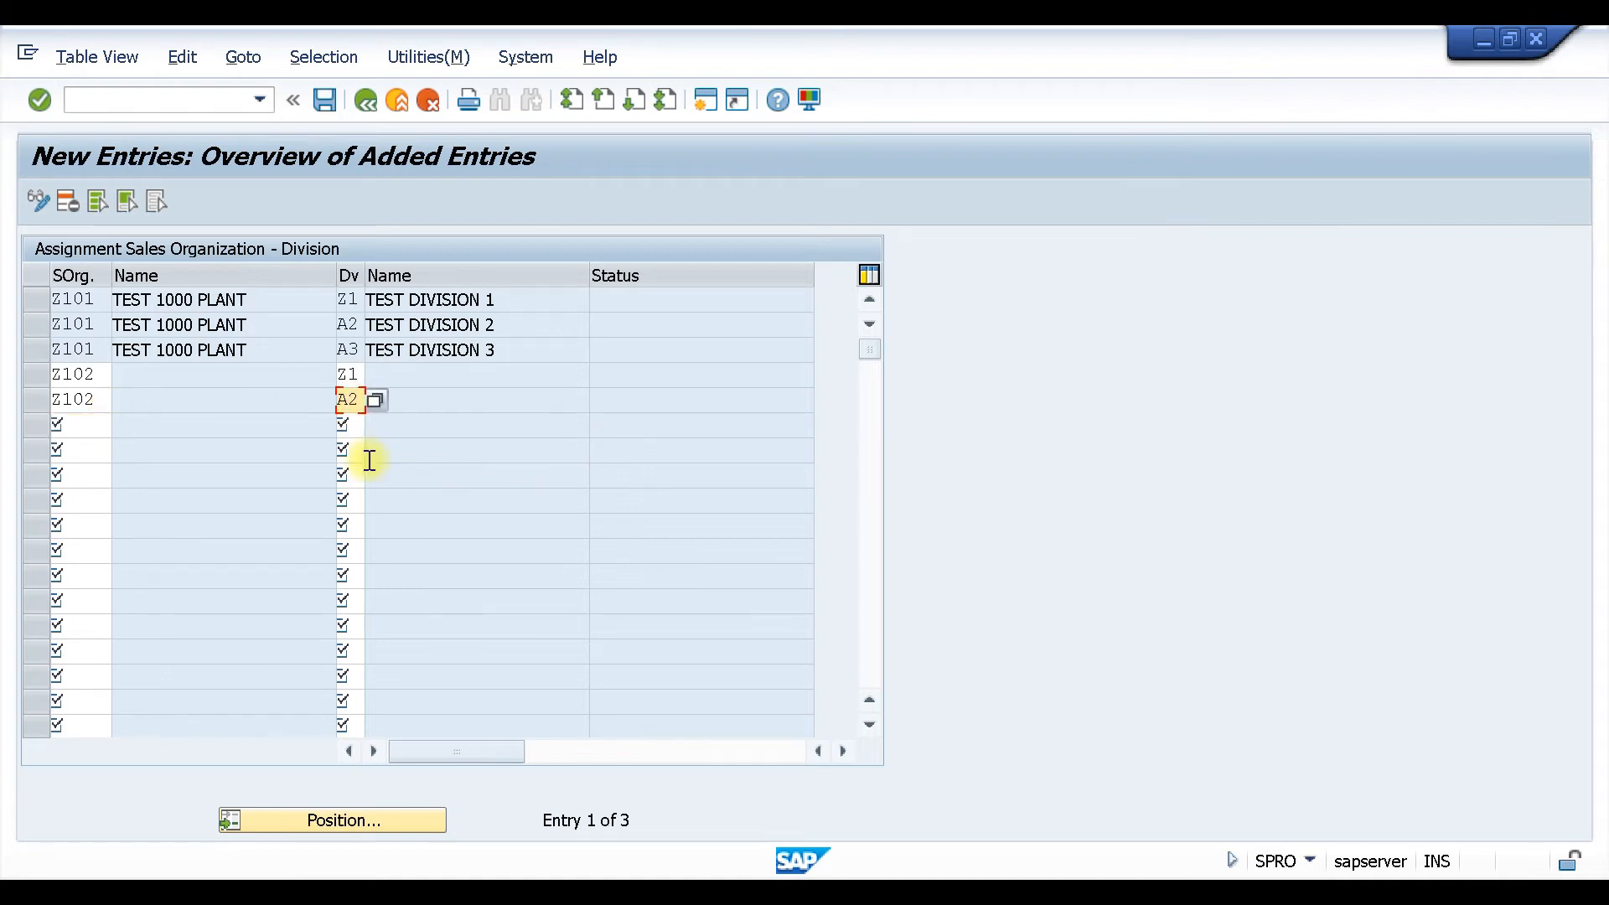
# Add an entry assigning division A3 to sales organization Z102.
pyautogui.click(81, 427)
pyautogui.write('Z102')
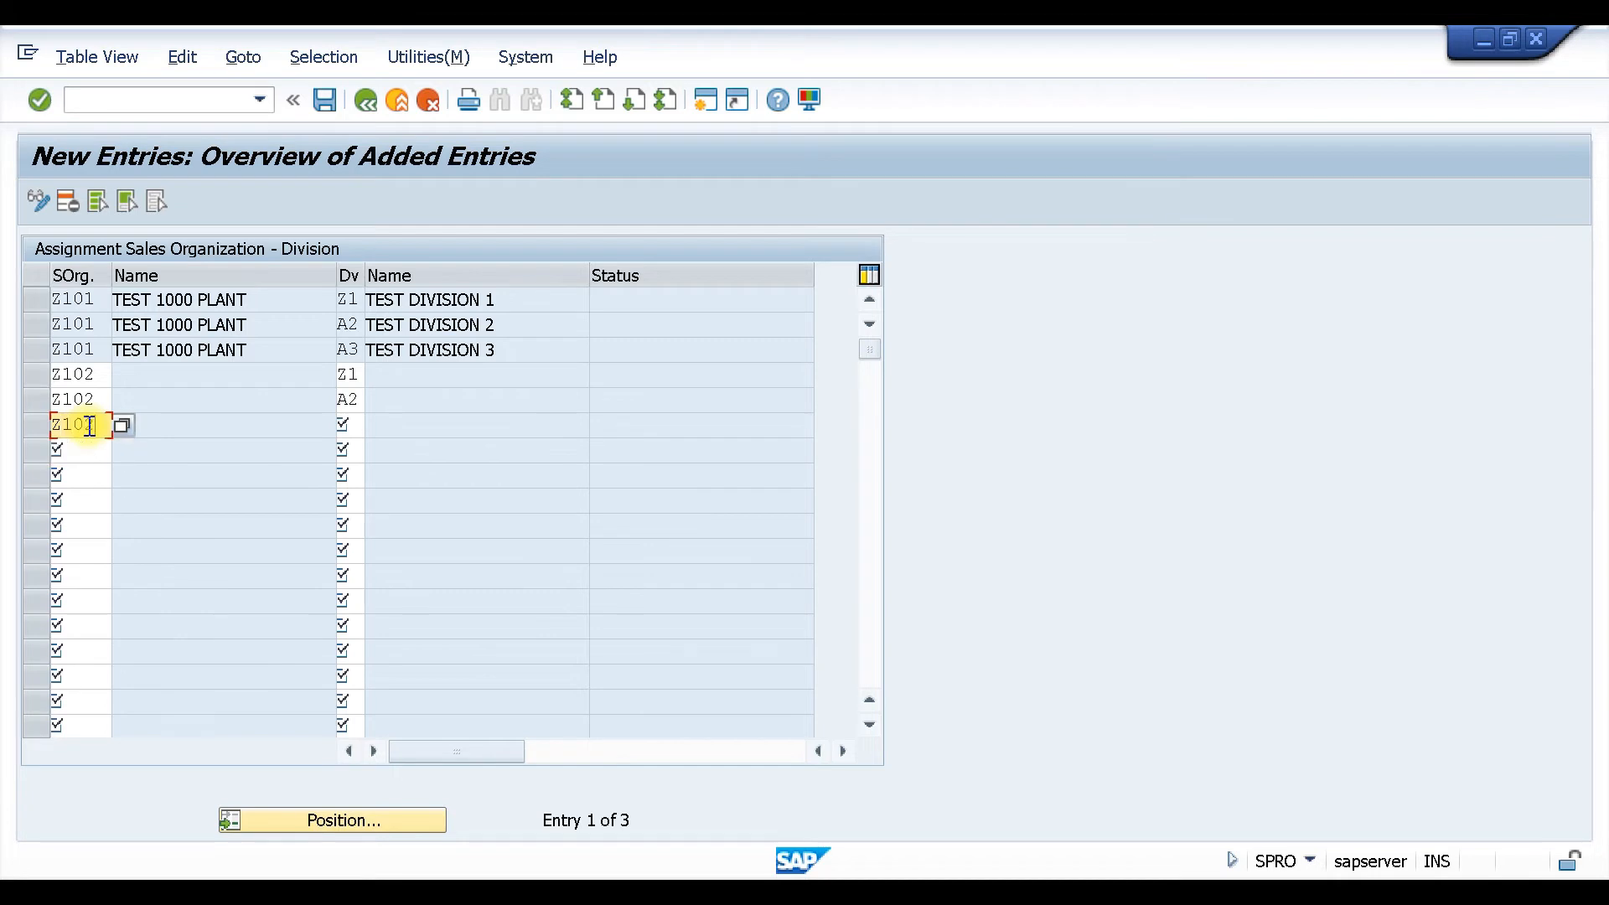
pyautogui.press('Tab')
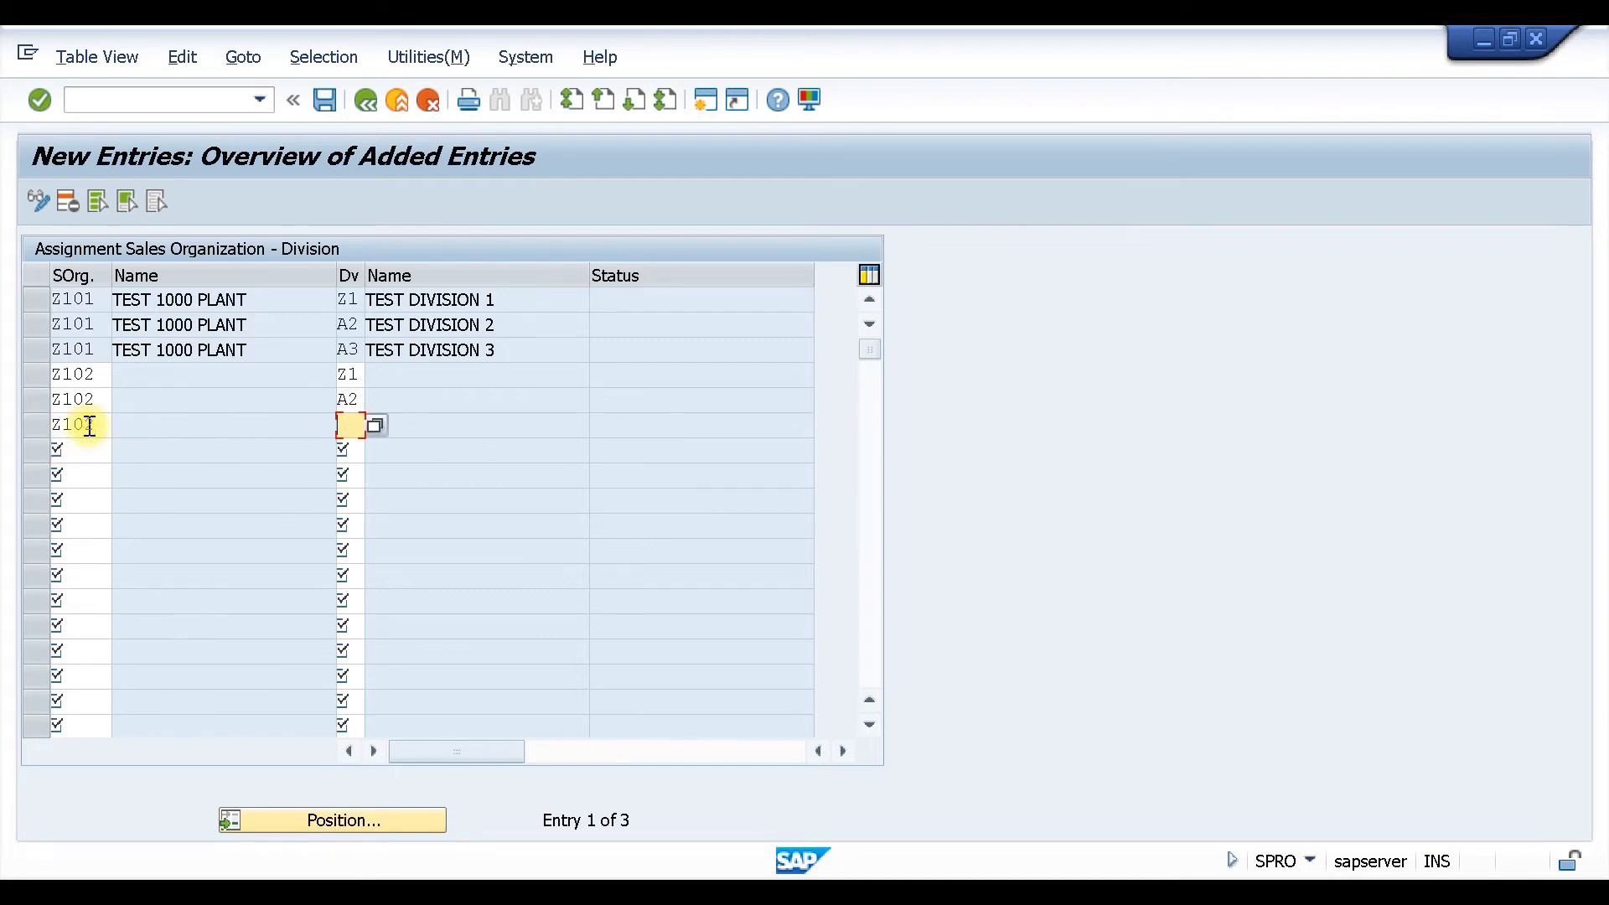
pyautogui.write('A3')
pyautogui.press('Return')
# Save the division assignments in the proposed customizing request and return to the IMG.
pyautogui.hotkey('ctrl', 's')
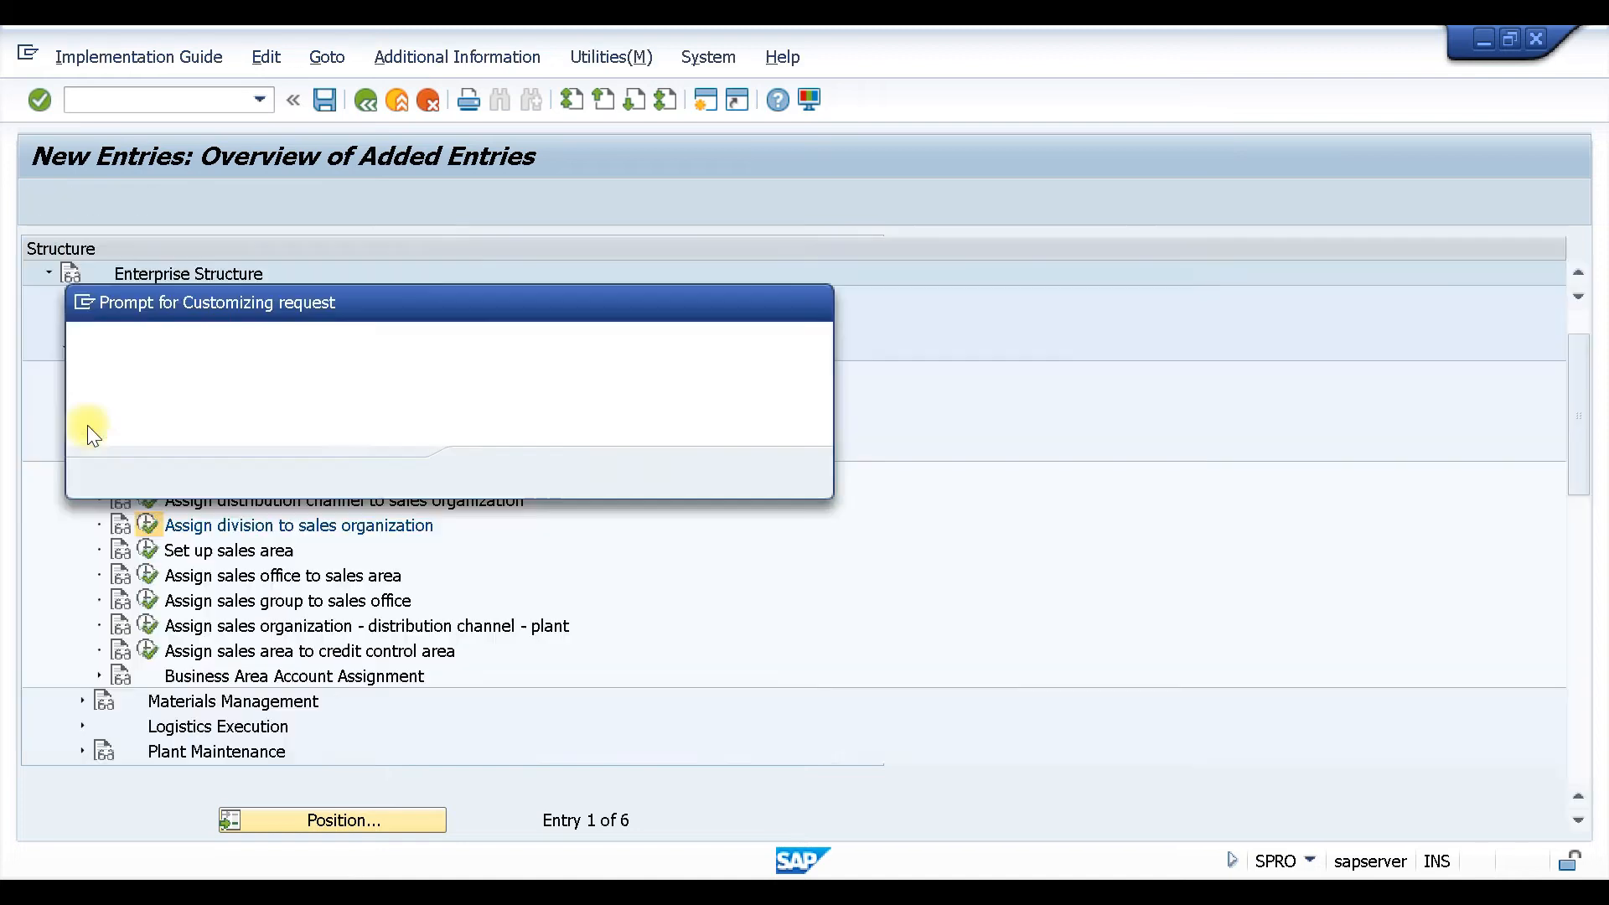
pyautogui.click(491, 472)
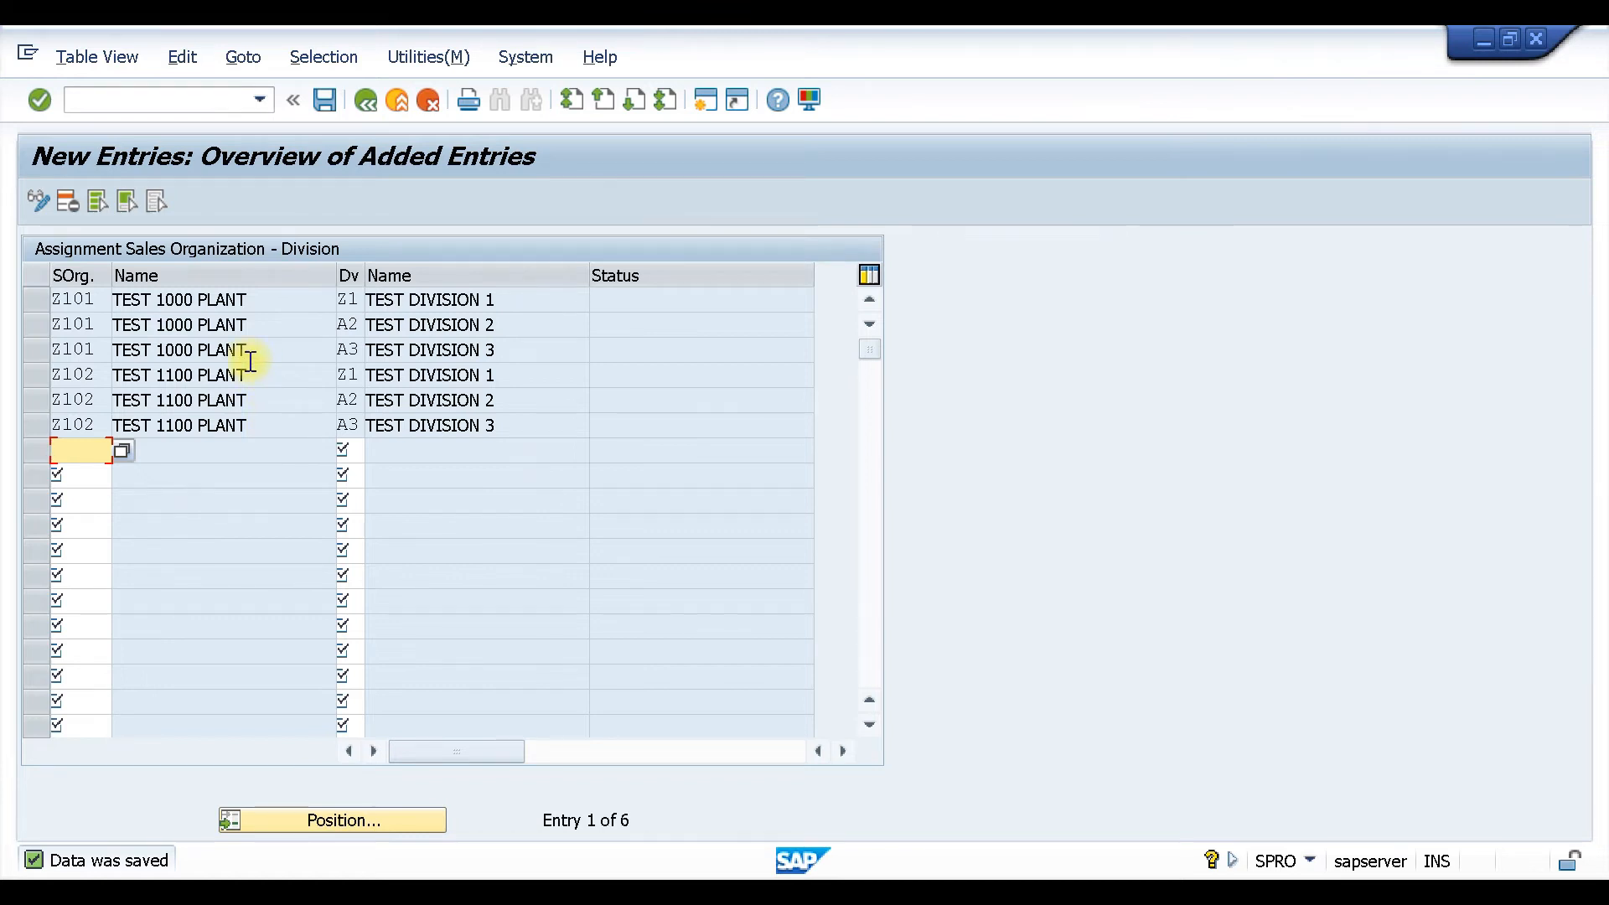
pyautogui.click(356, 103)
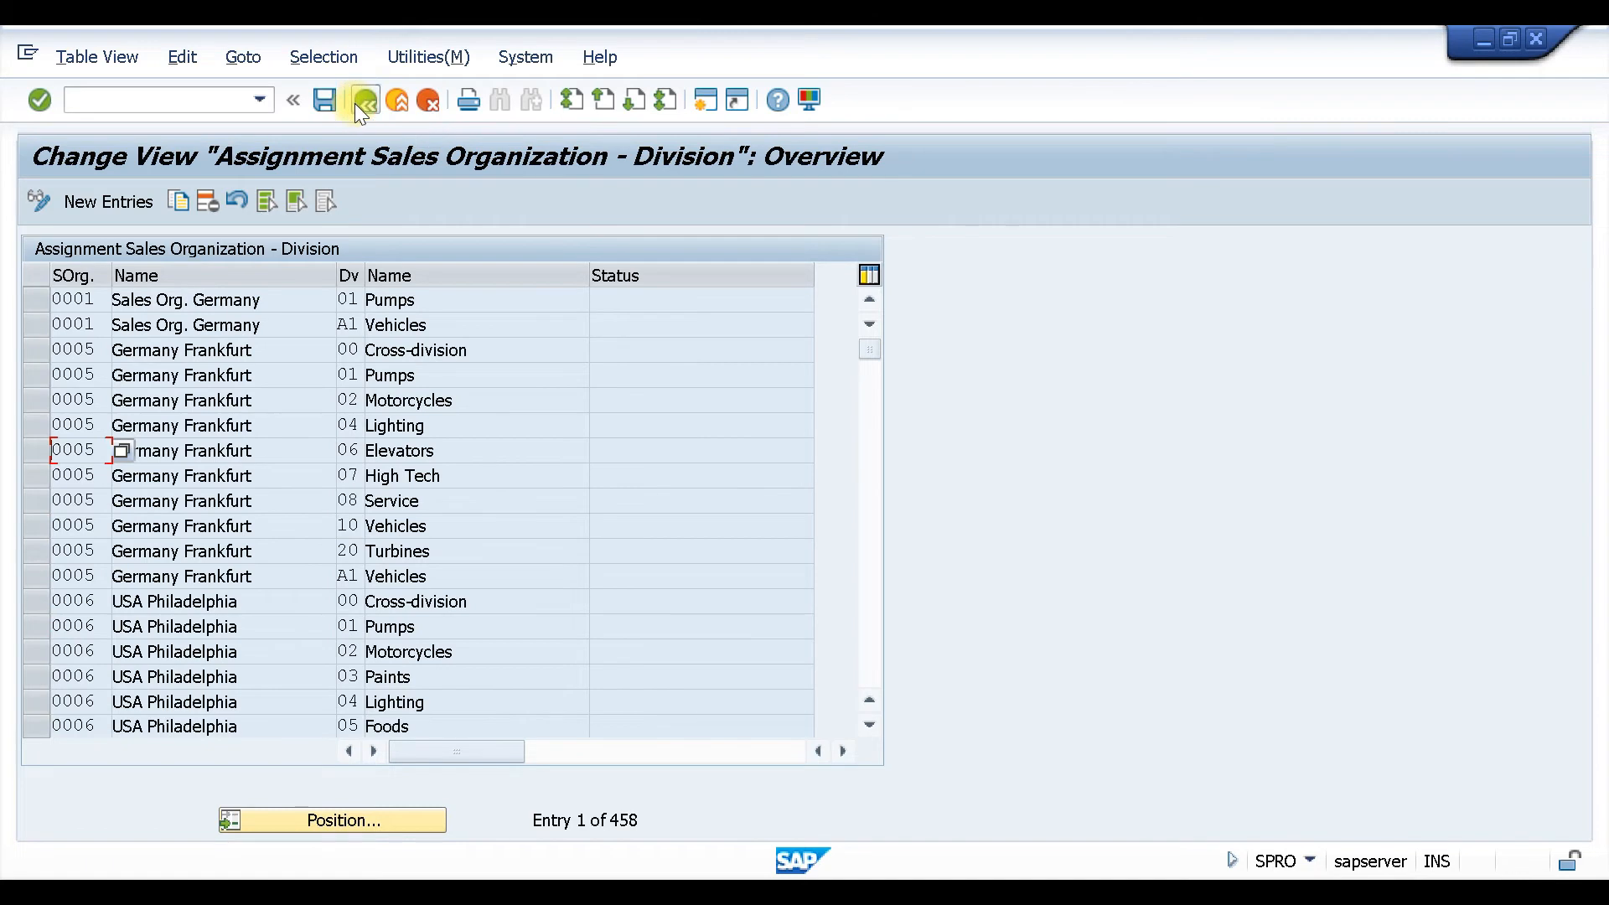
pyautogui.click(355, 103)
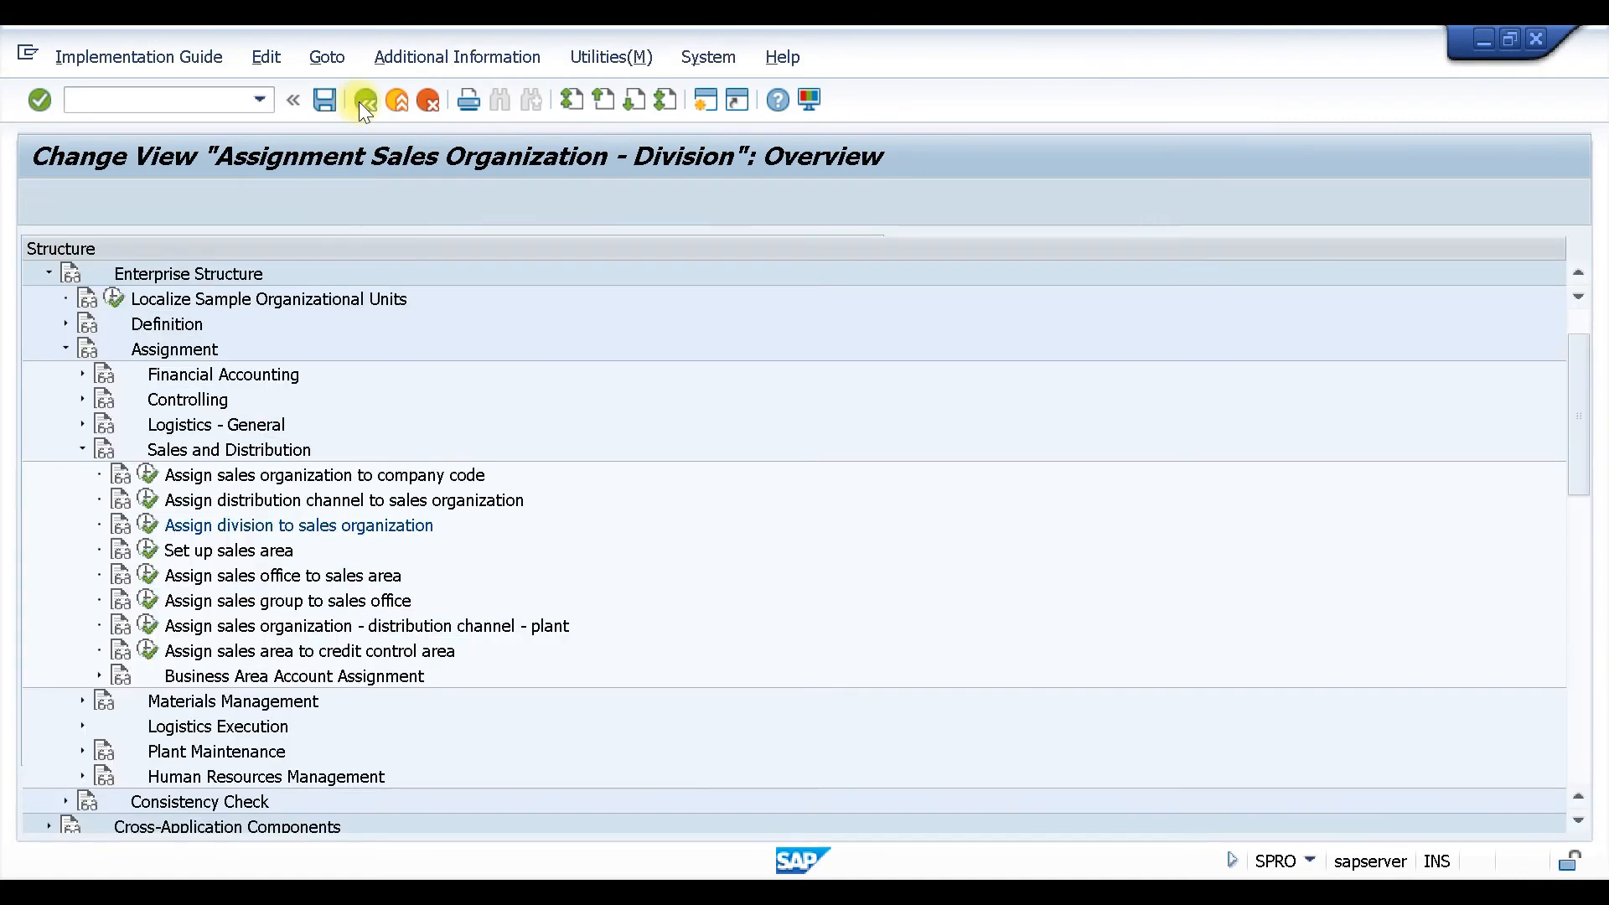
# Open the sales area setup and create a new entry combining sales organization Z101, distribution channel 01 and division Z1.
pyautogui.click(147, 550)
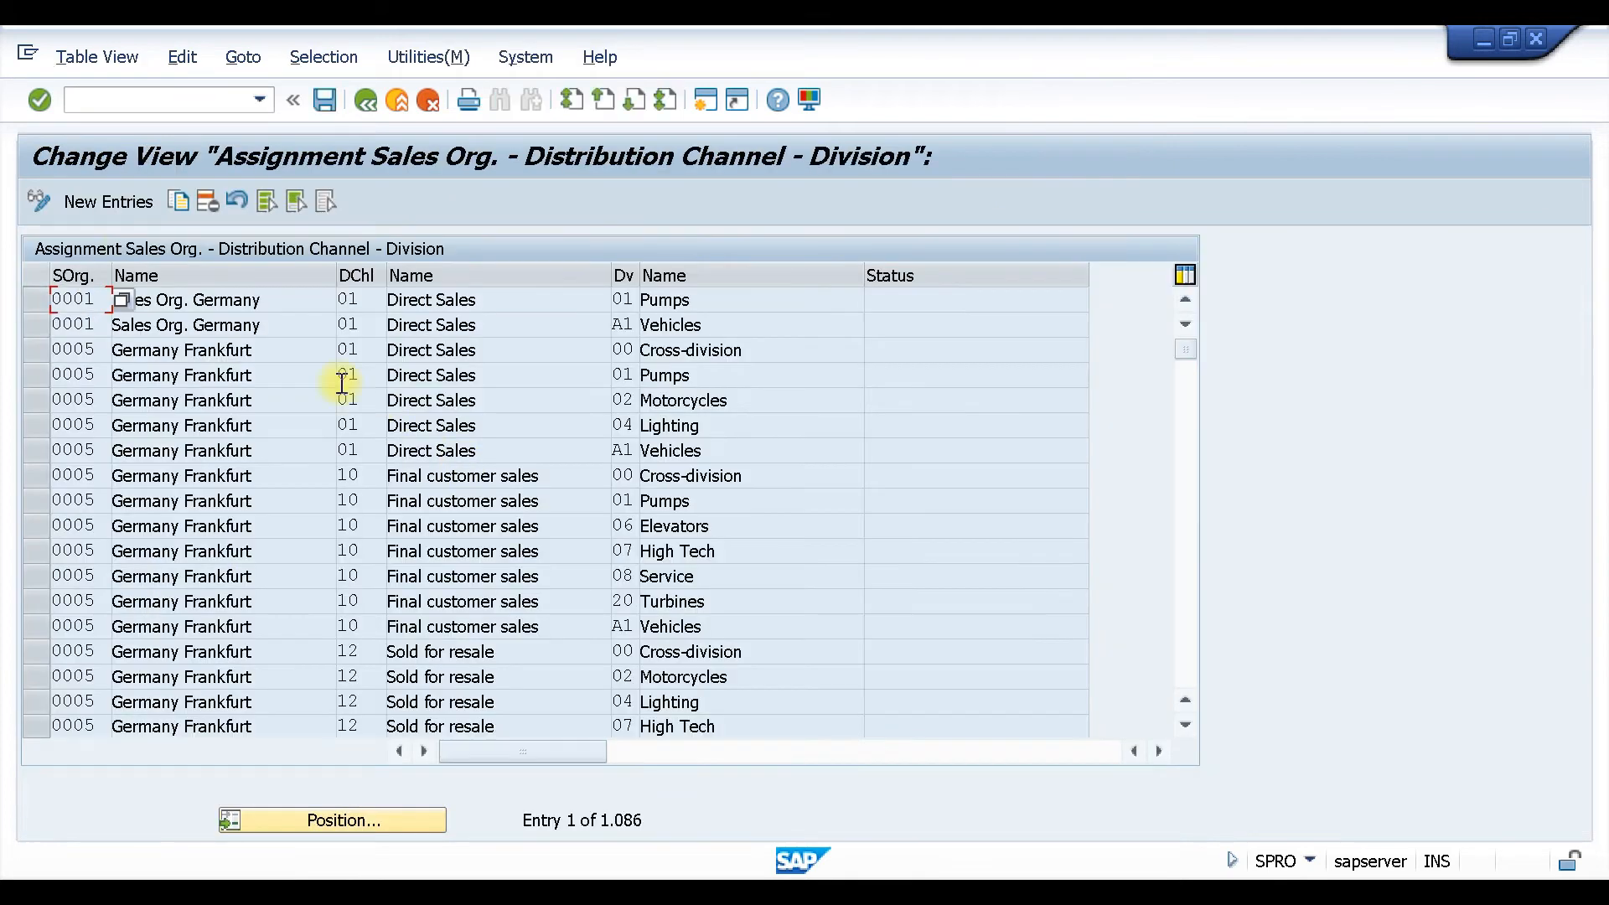
pyautogui.click(102, 198)
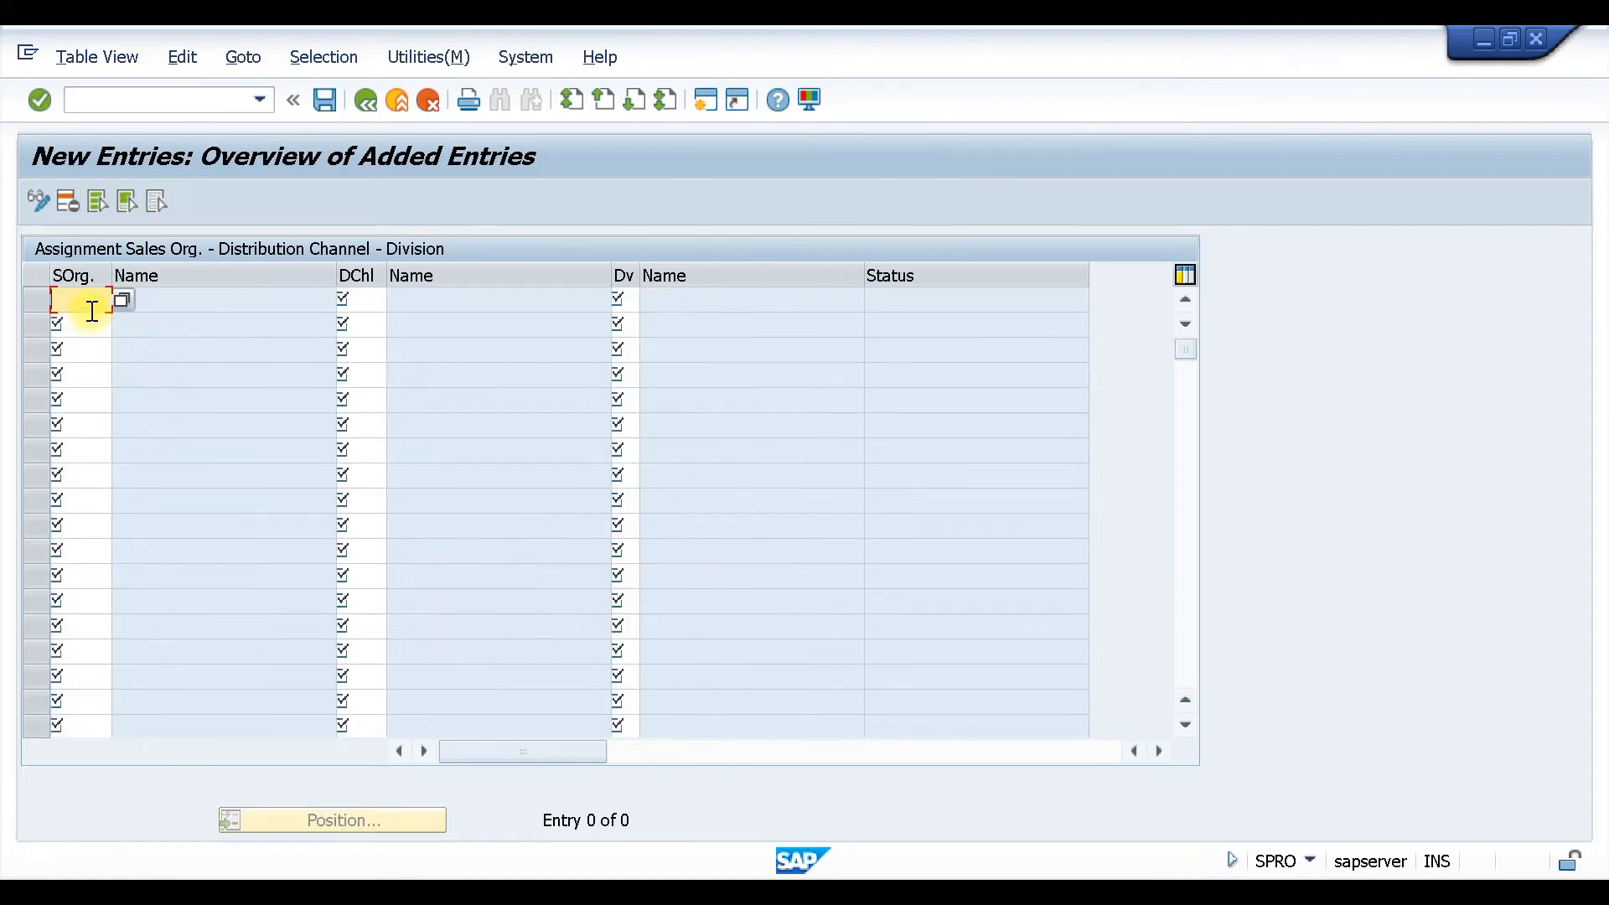
pyautogui.write('Z101')
pyautogui.press('Tab')
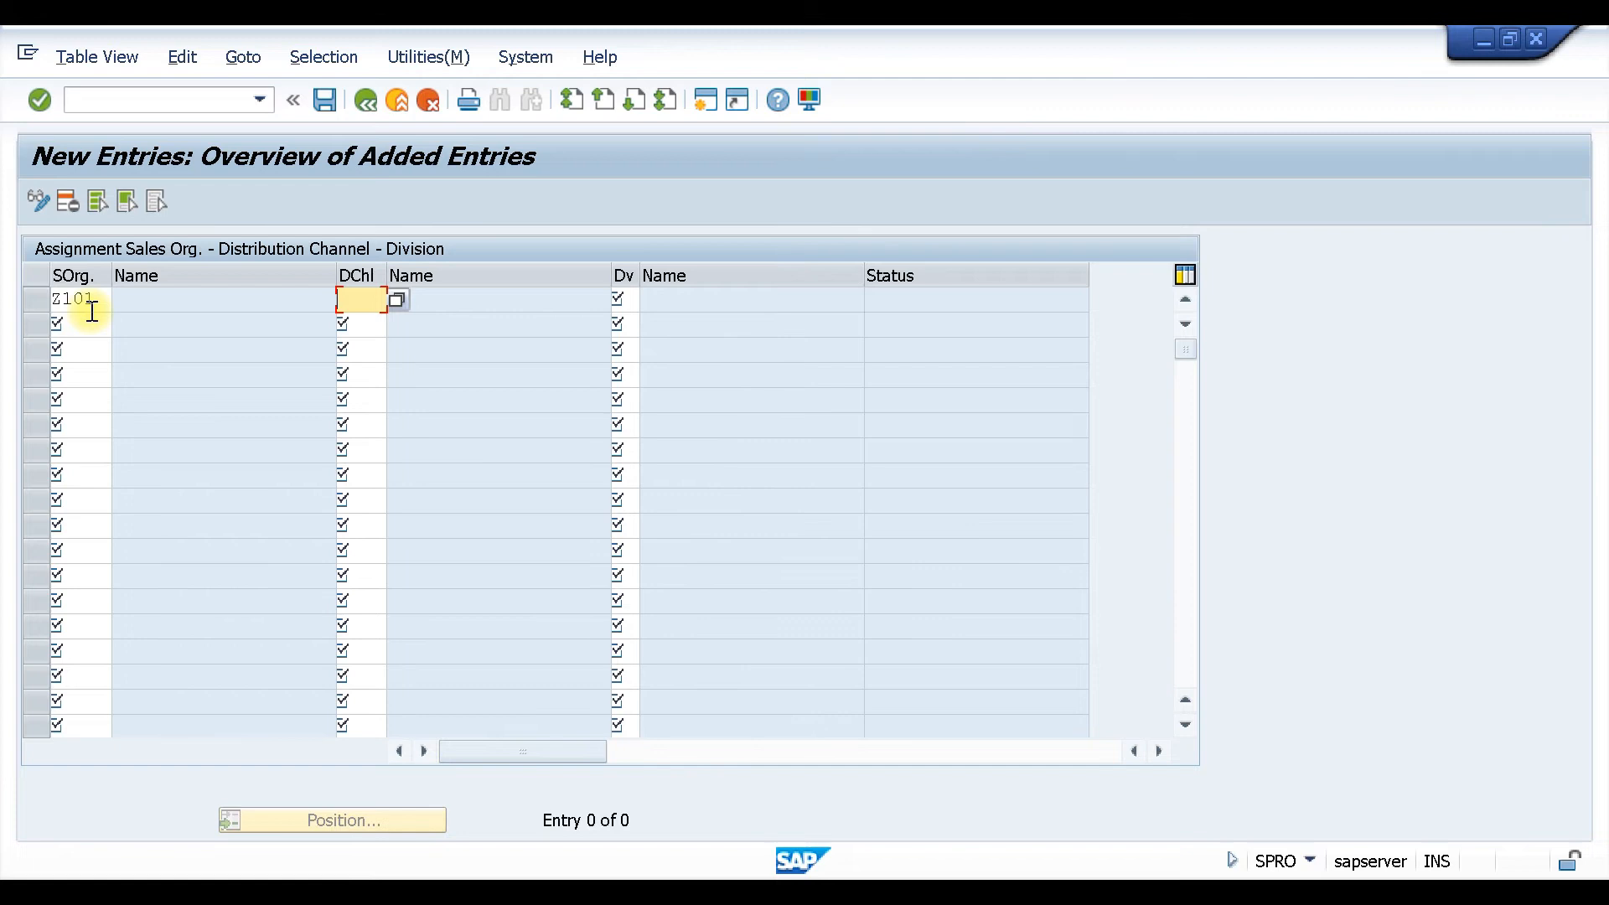
pyautogui.write('01')
pyautogui.press('Tab')
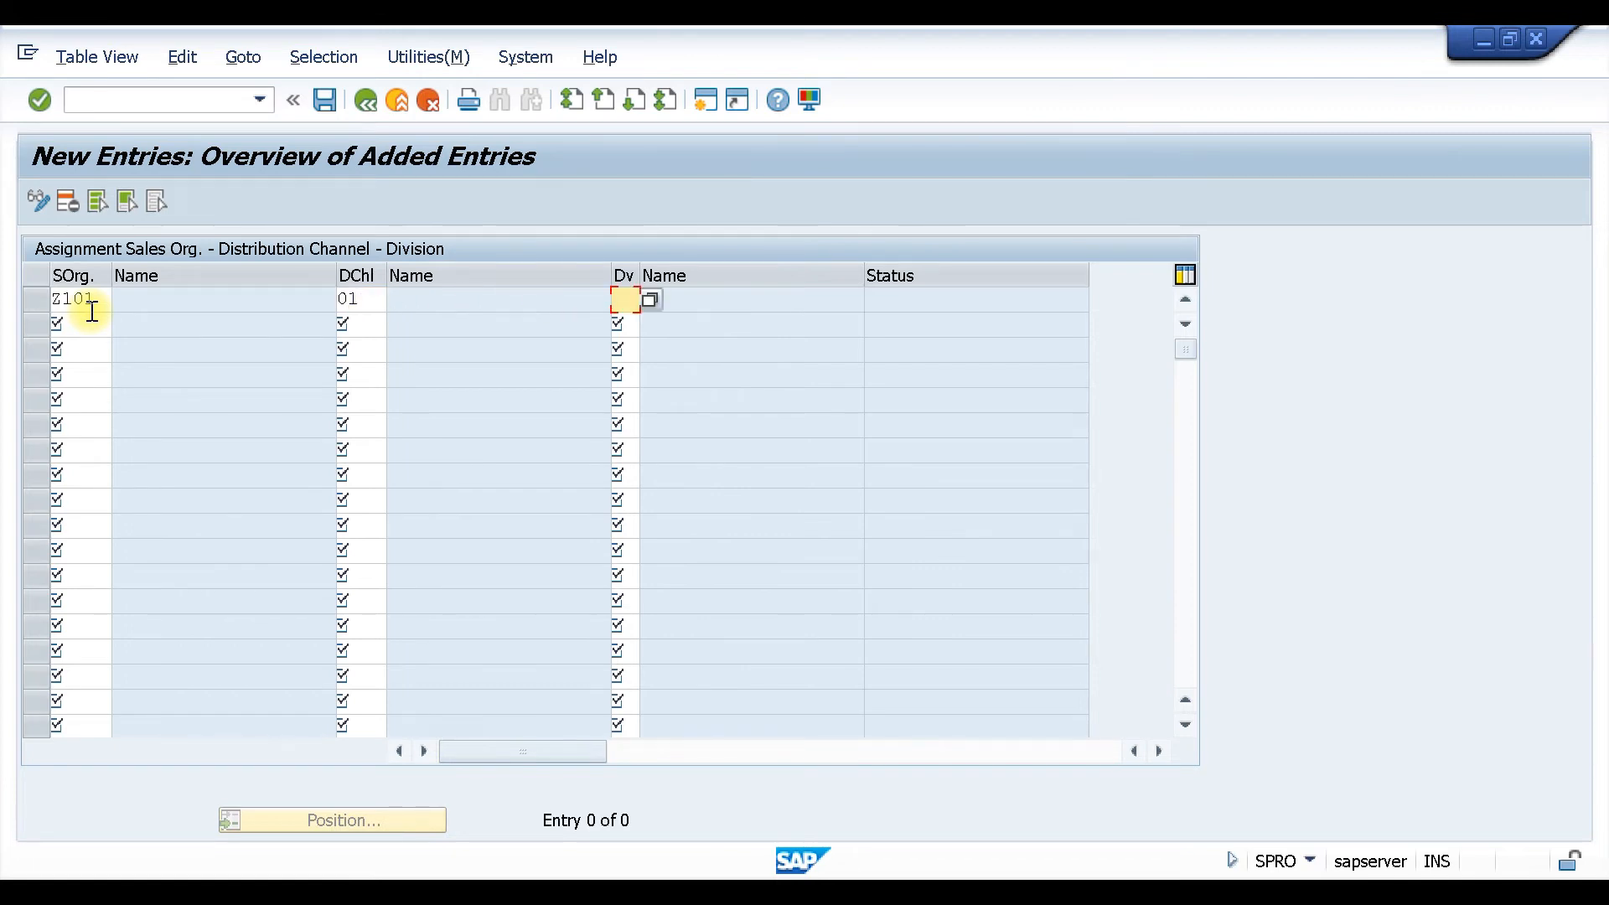
pyautogui.write('Z1')
pyautogui.press('Tab')
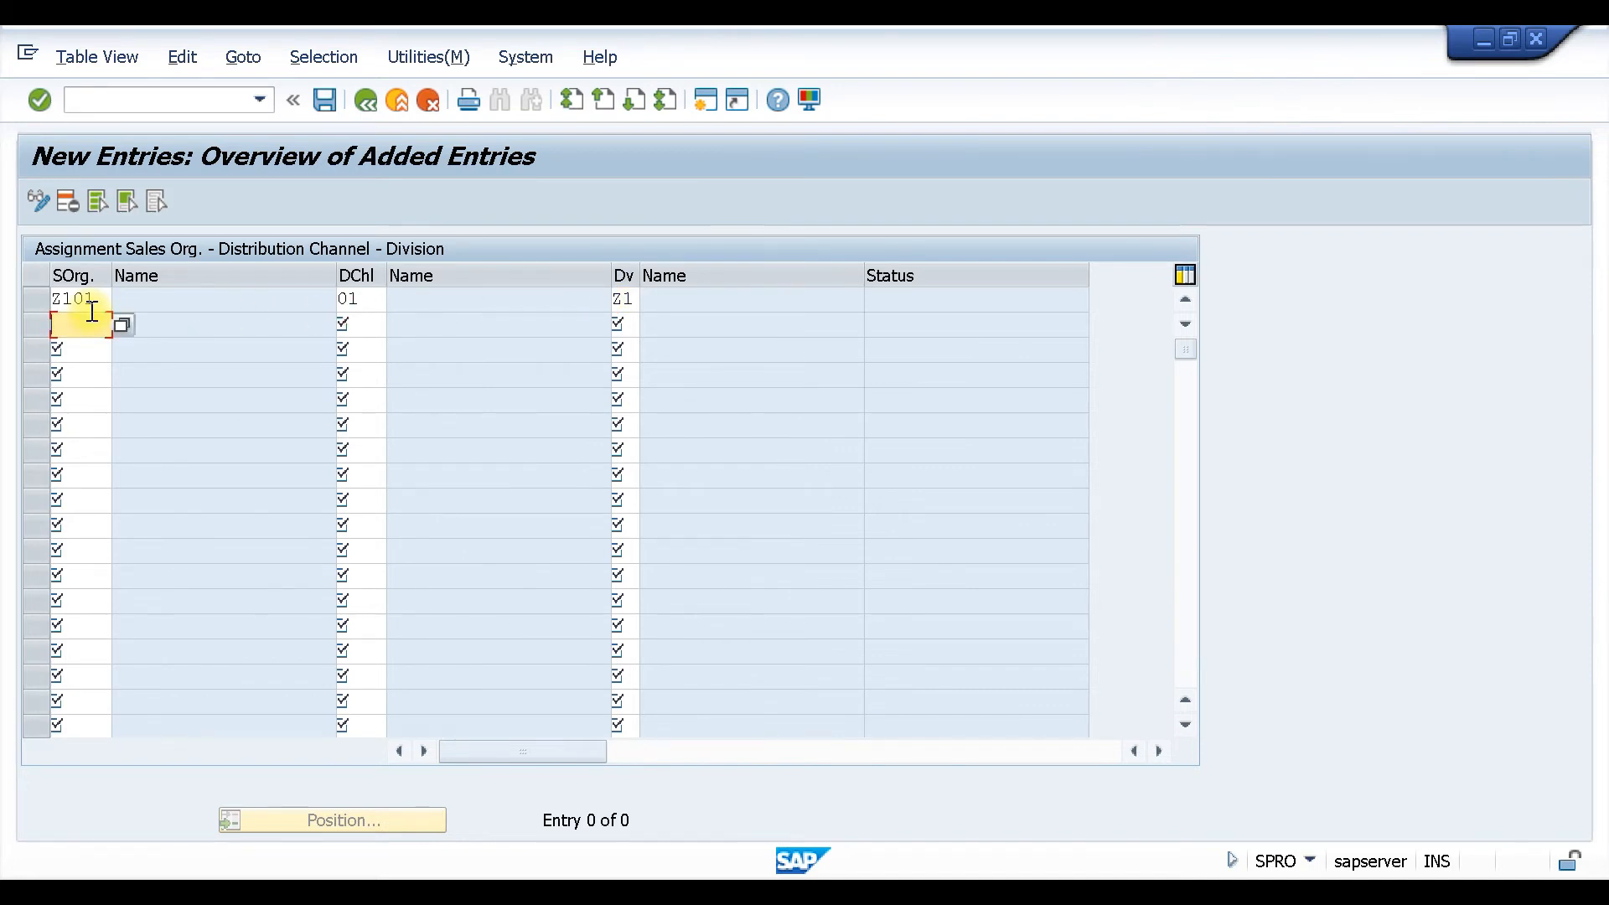
# Add a sales area entry with sales organization Z101, distribution channel 10 and division Z1.
pyautogui.write('Z101')
pyautogui.press('Tab')
pyautogui.write('10')
pyautogui.press('Tab')
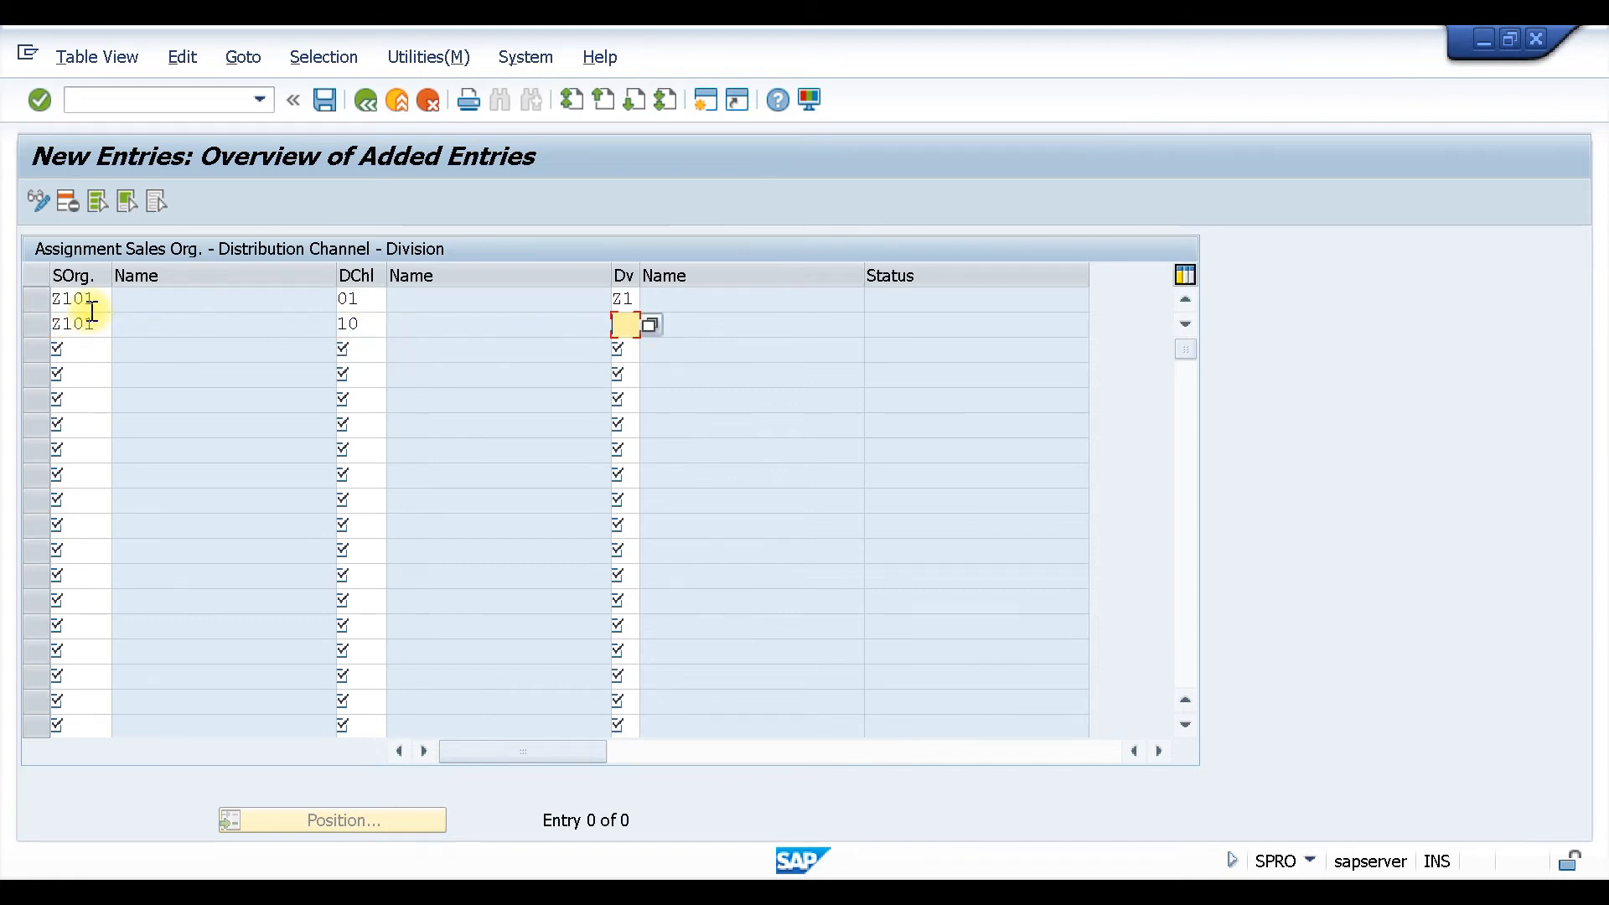
pyautogui.write('Z1')
pyautogui.press('Tab')
# Add a sales area entry with sales organization Z101, distribution channel 12 and division Z1.
pyautogui.write('Z101')
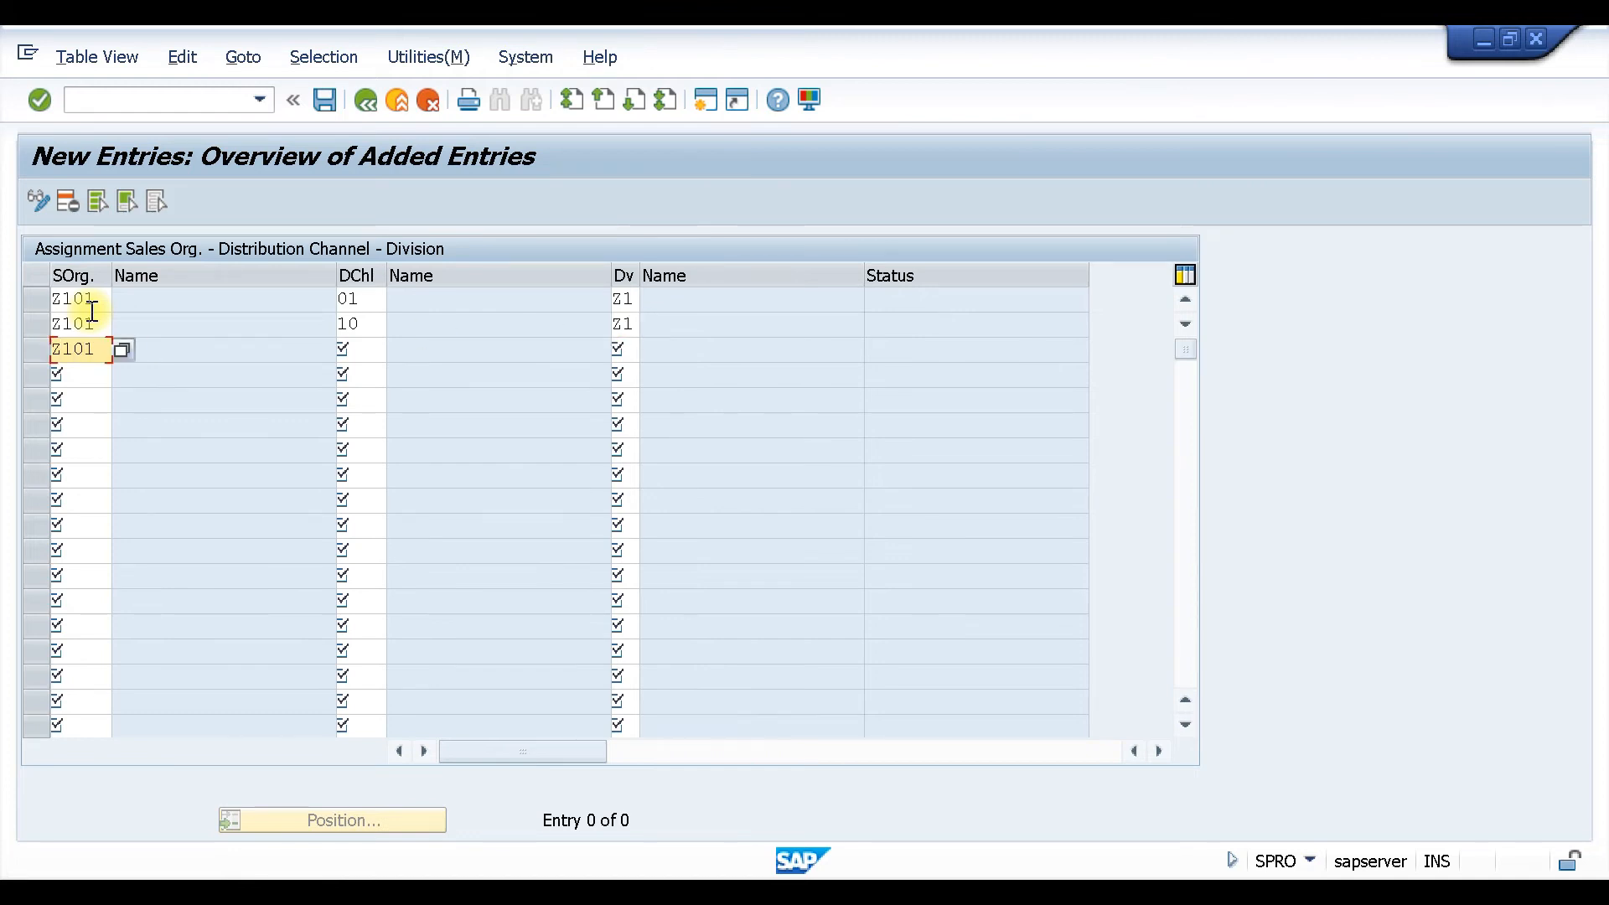
pyautogui.press('Tab')
pyautogui.write('12')
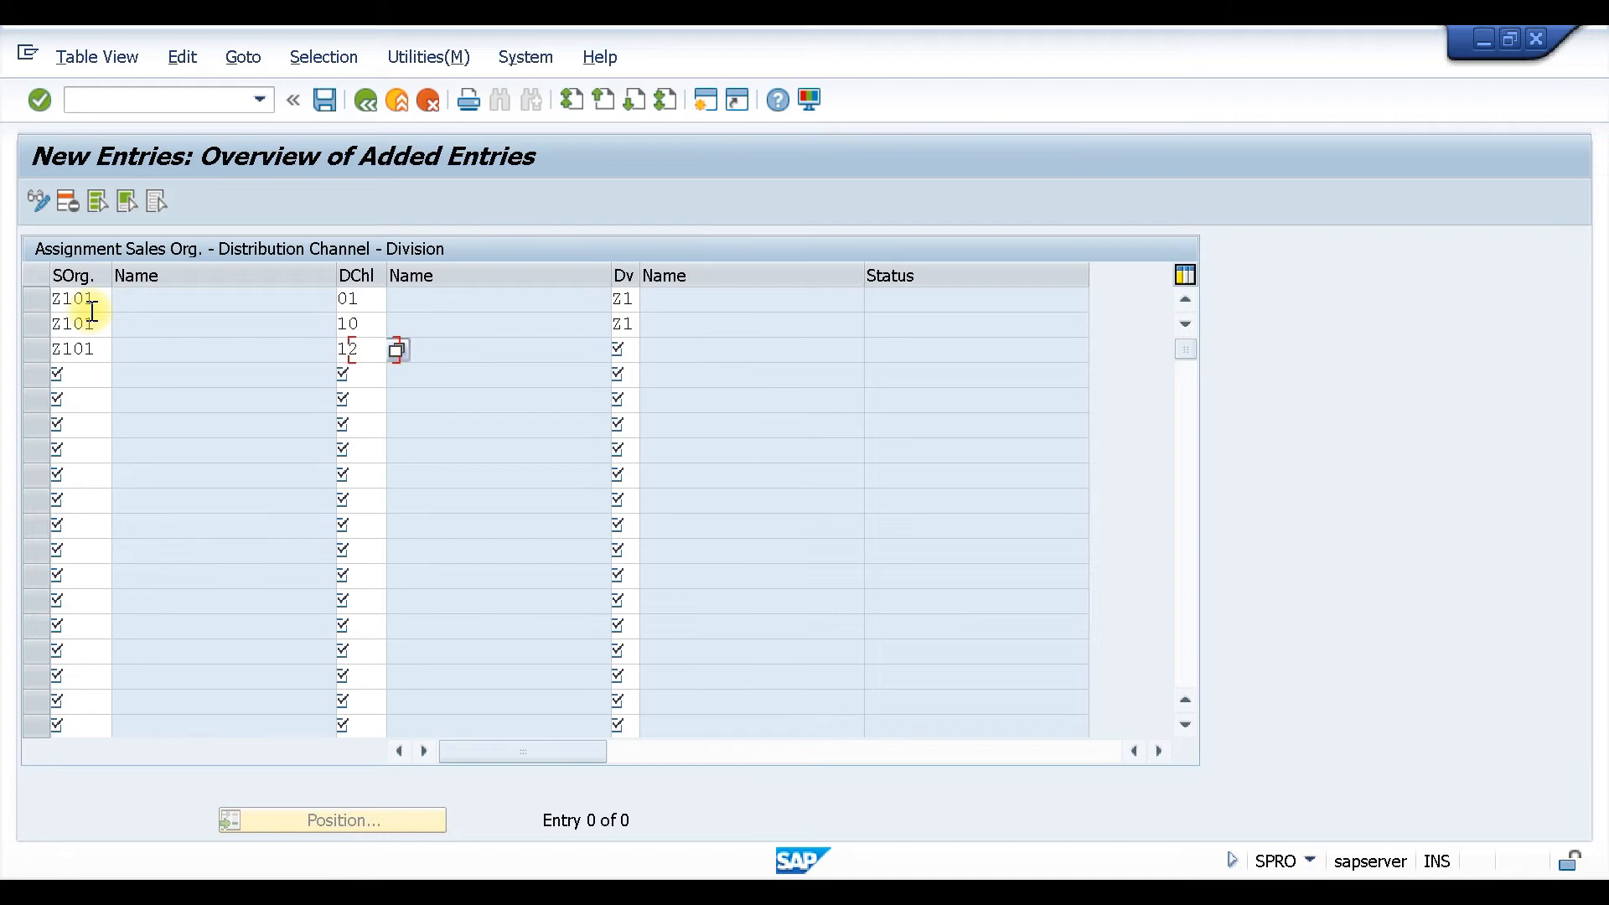
pyautogui.press('Tab')
pyautogui.write('Z1')
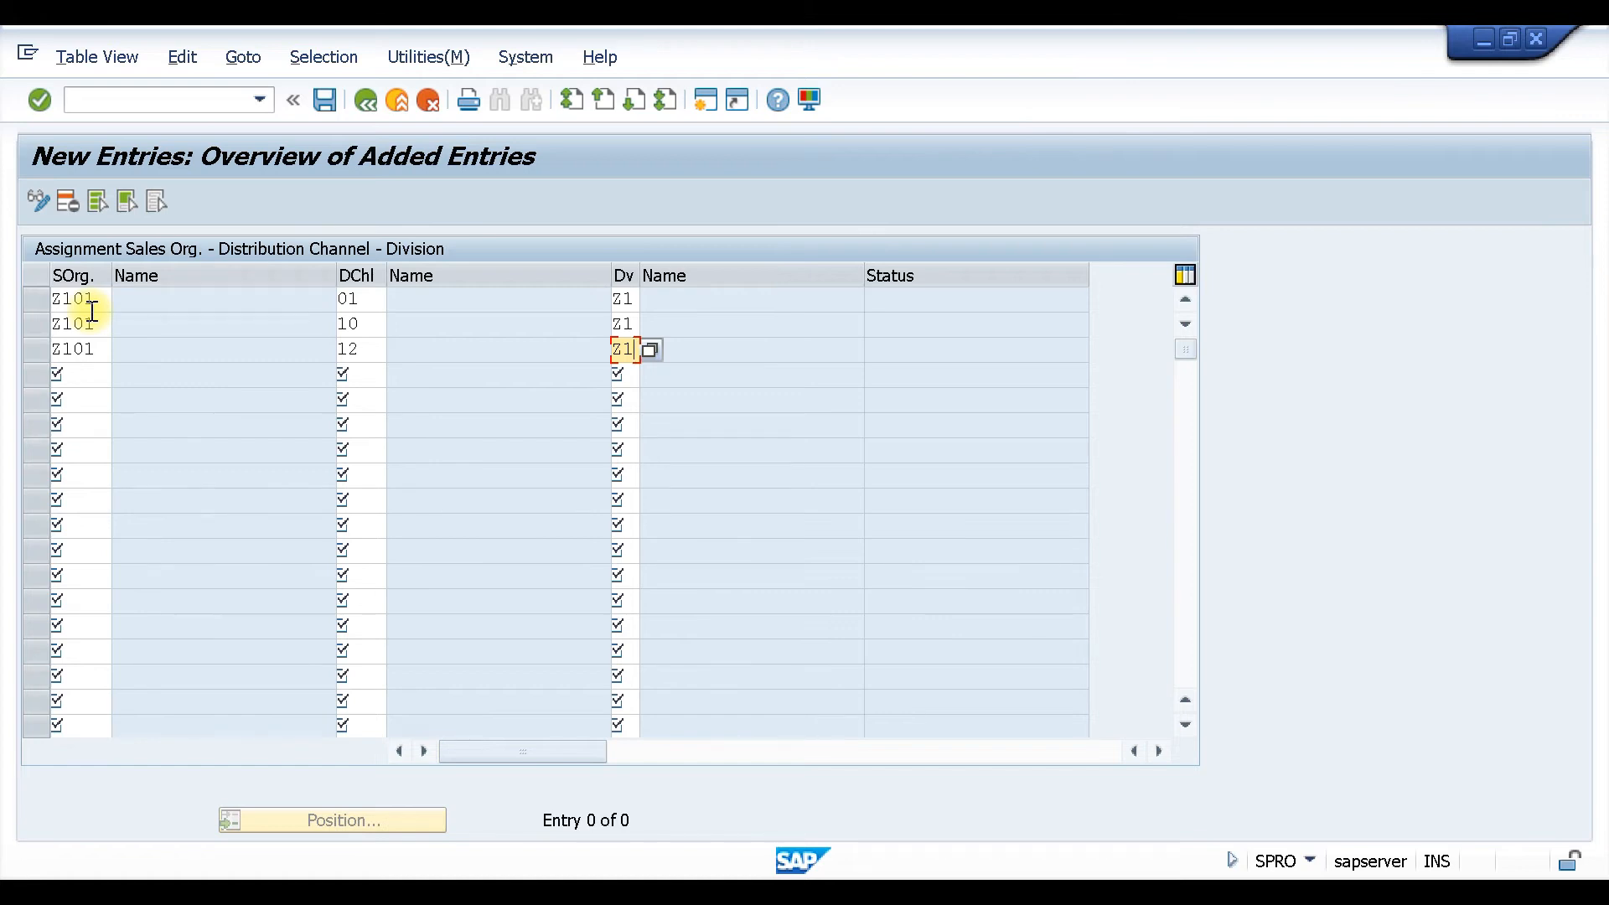
pyautogui.press('Return')
# Add a sales area entry with sales organization Z102, distribution channel 01 and division A2.
pyautogui.write('Z102')
pyautogui.press('Tab')
pyautogui.write('01')
pyautogui.press('Tab')
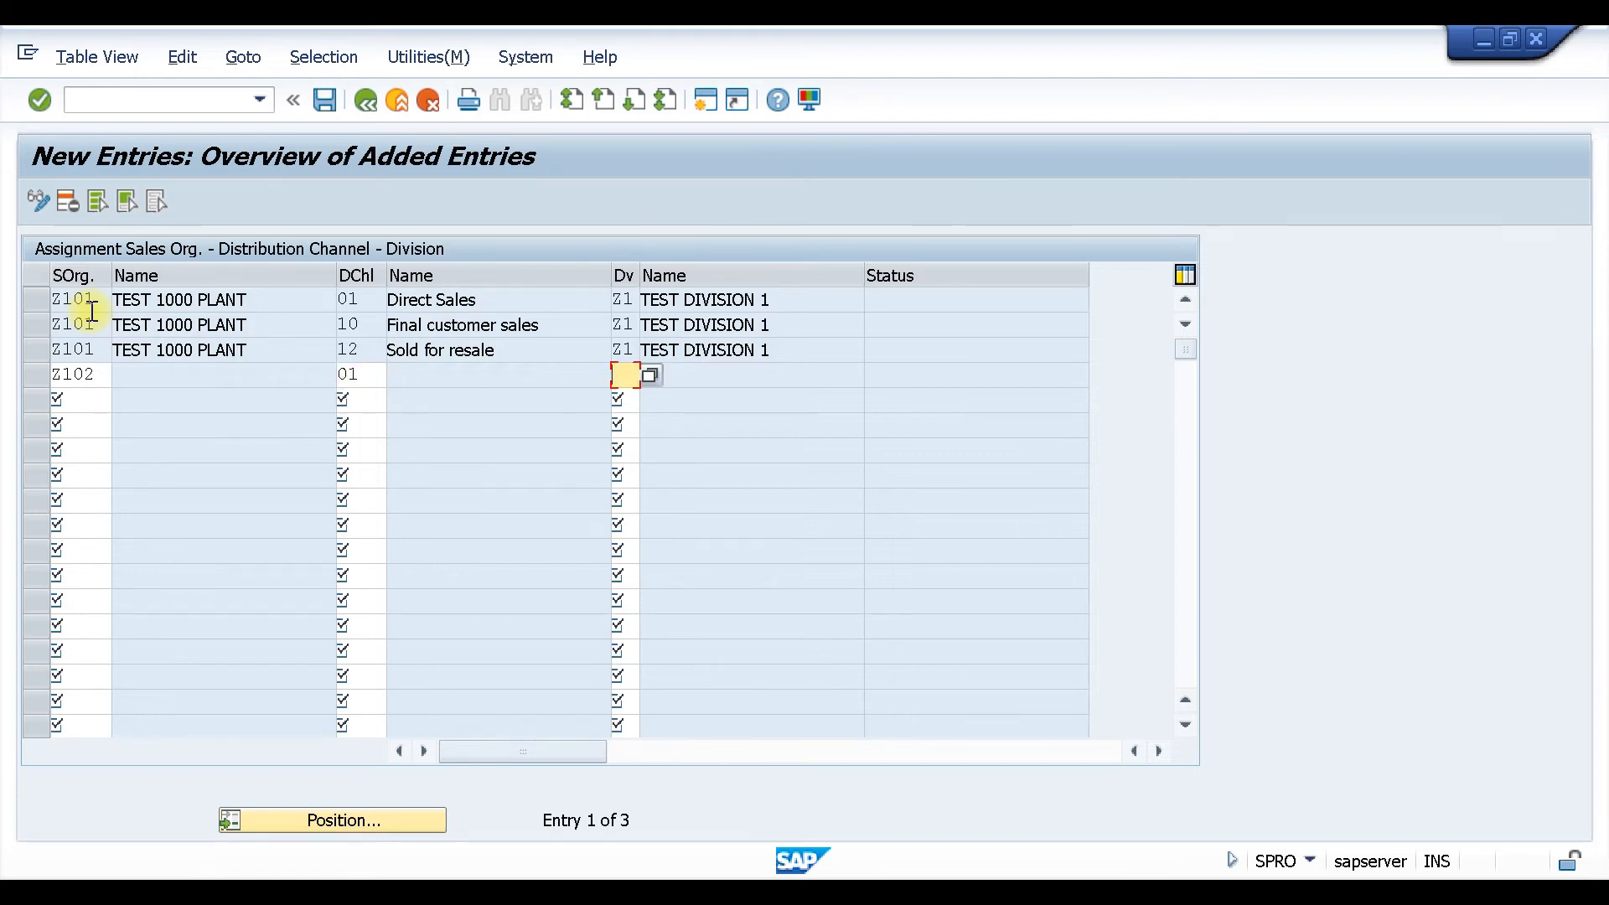
pyautogui.write('A2')
pyautogui.press('Tab')
# Add a sales area entry with sales organization Z102, distribution channel 10 and division A2.
pyautogui.write('Z102')
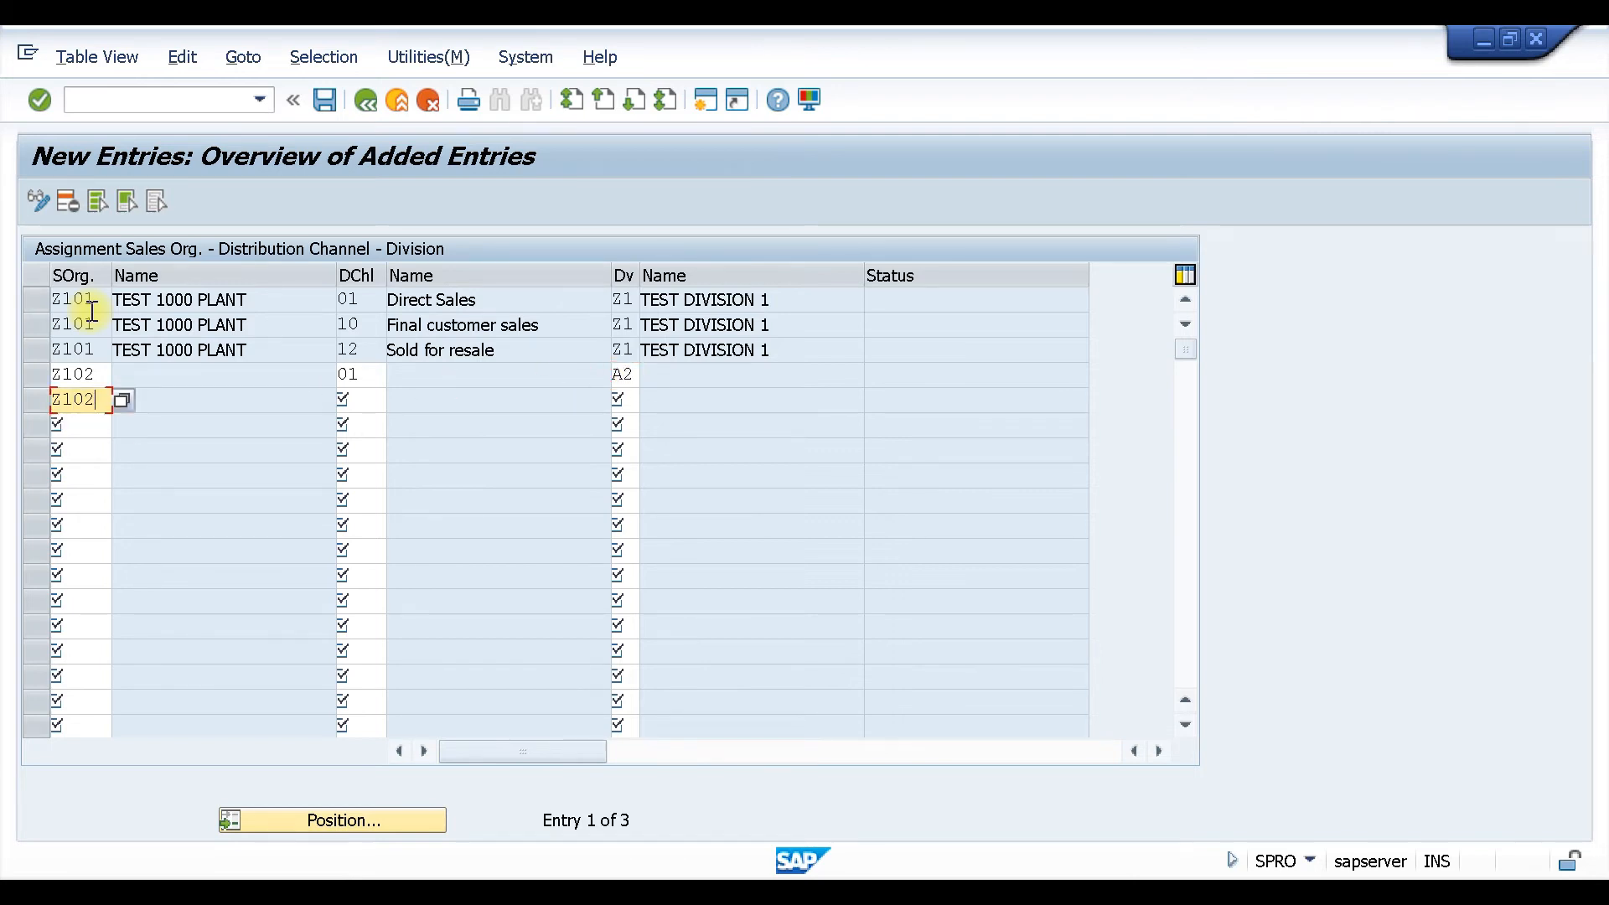
pyautogui.press('Tab')
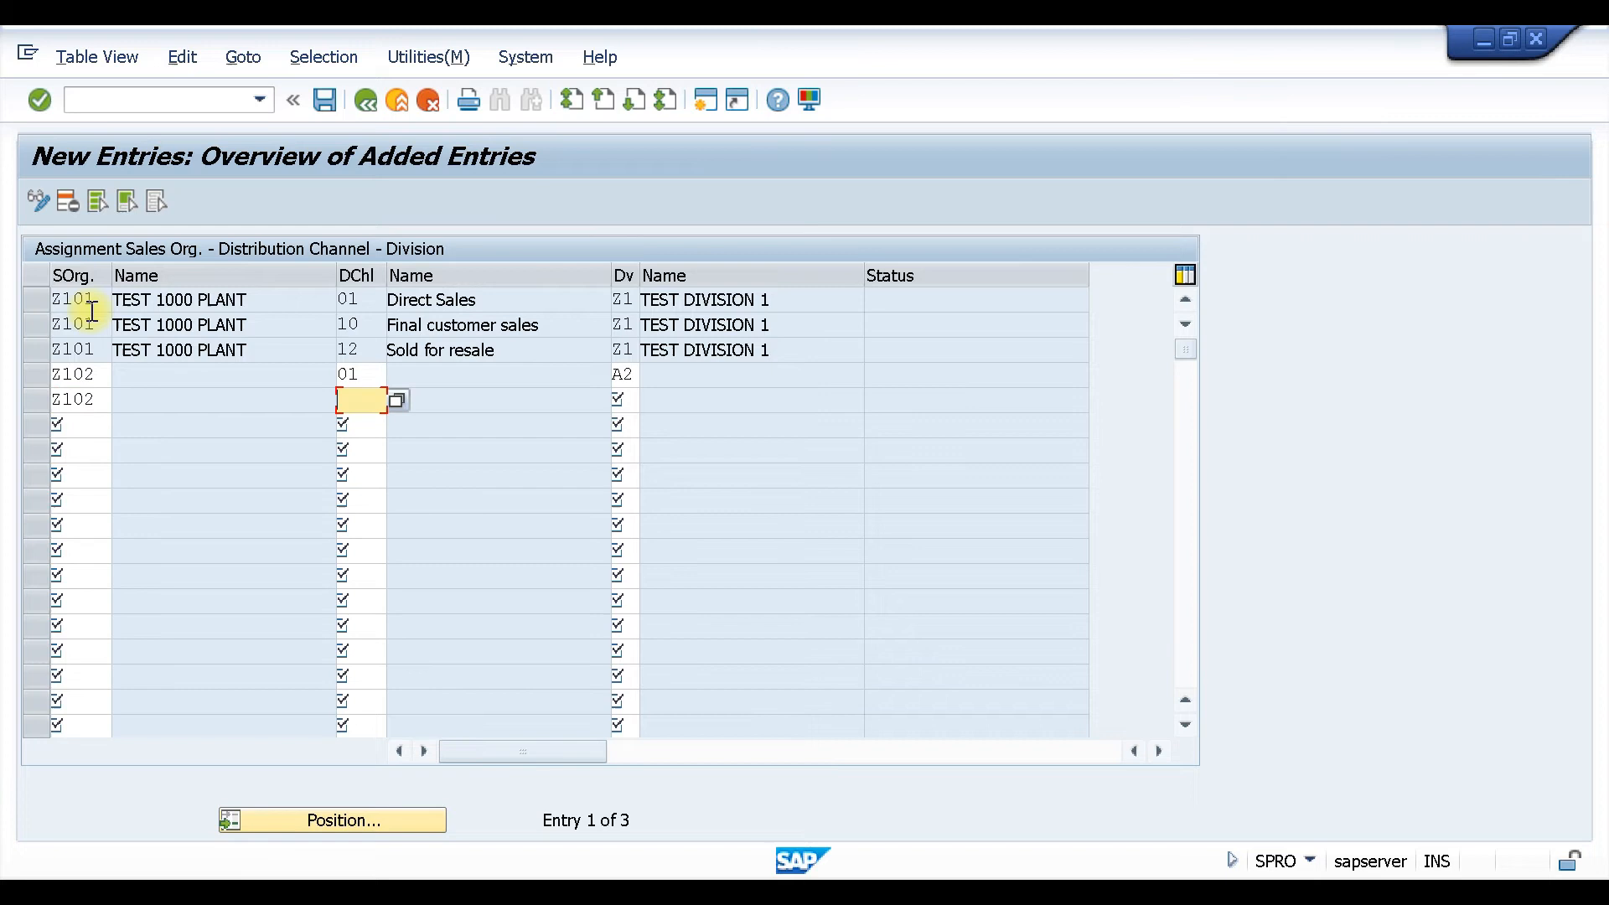
pyautogui.write('10')
pyautogui.press('Tab')
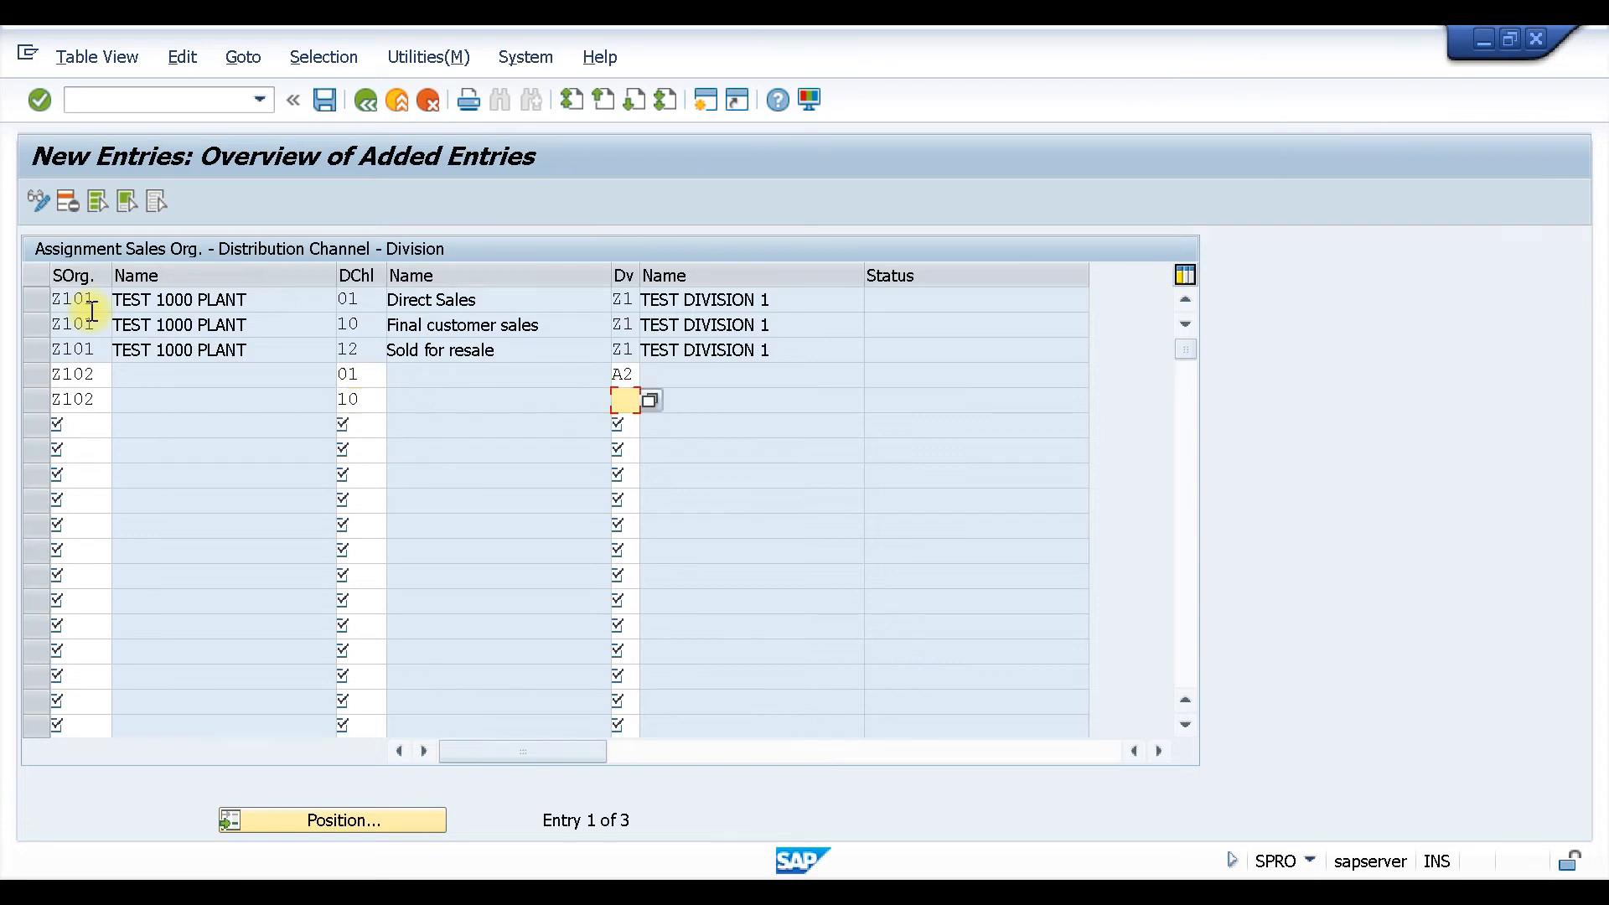
pyautogui.write('A2')
pyautogui.press('Tab')
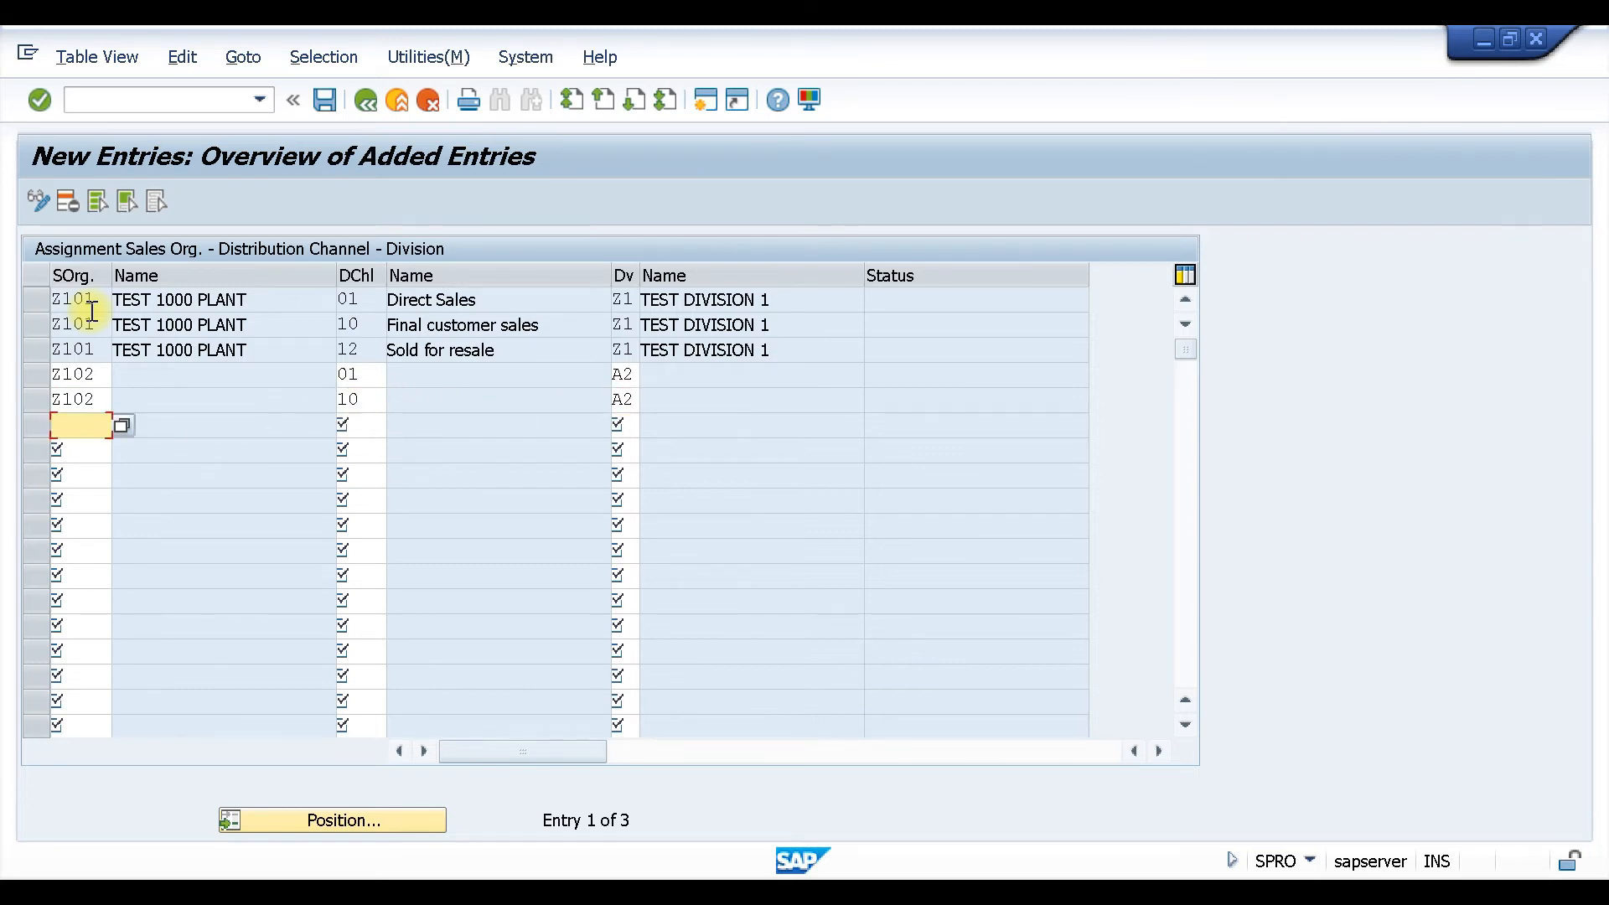
# Add a sales area entry with sales organization Z102, distribution channel 12 and division A2.
pyautogui.write('Z102')
pyautogui.press('Tab')
pyautogui.write('12')
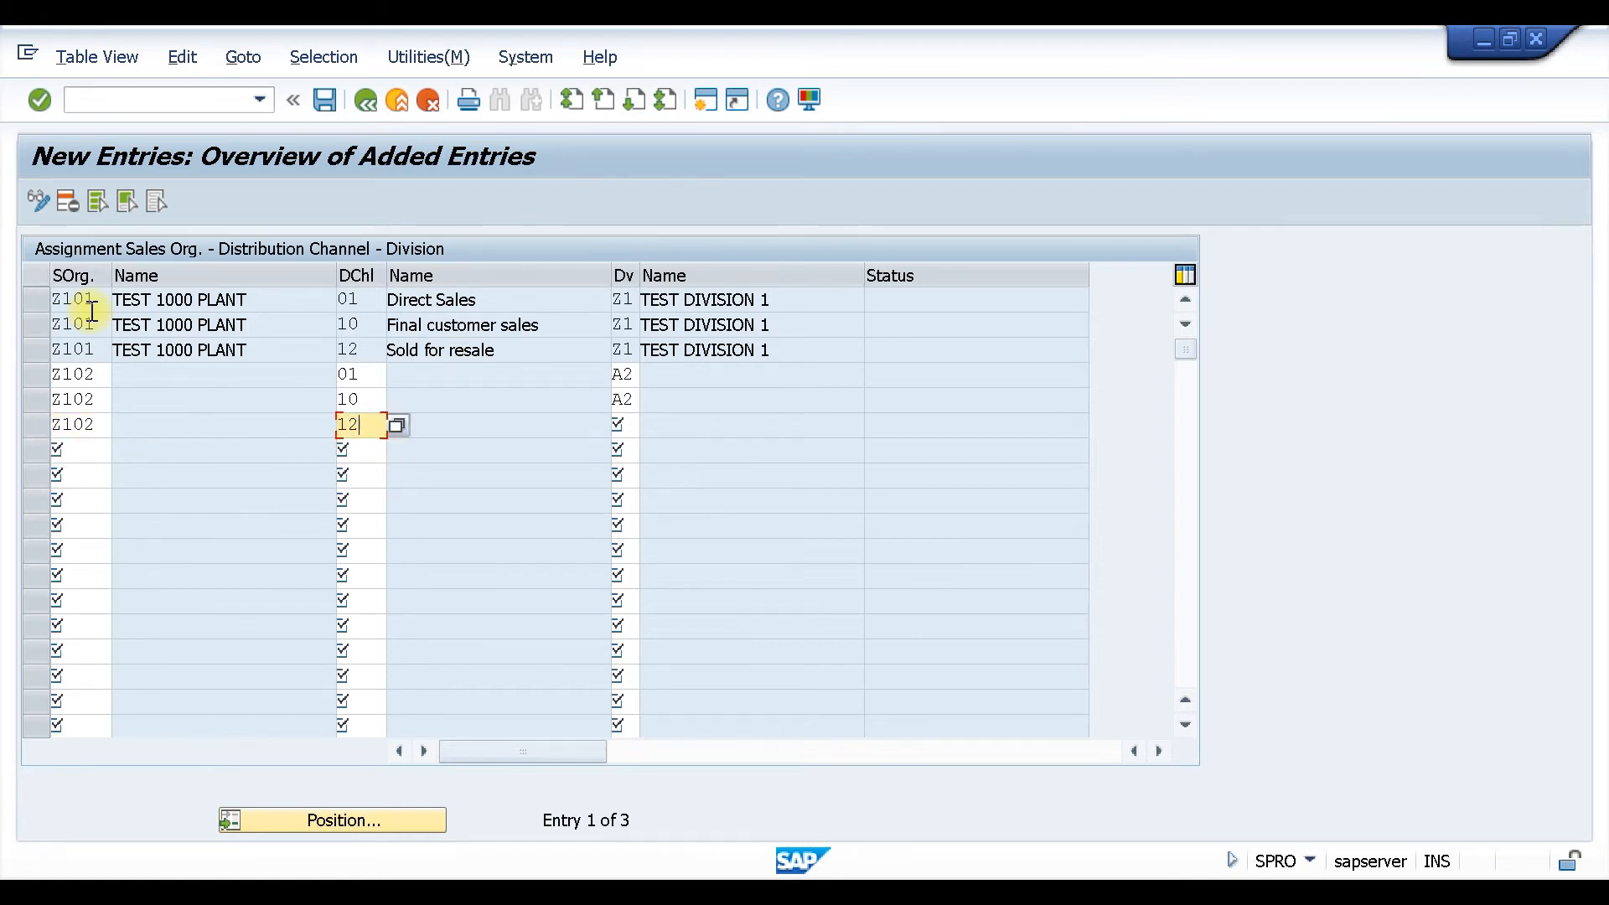
pyautogui.press('Tab')
pyautogui.write('A2')
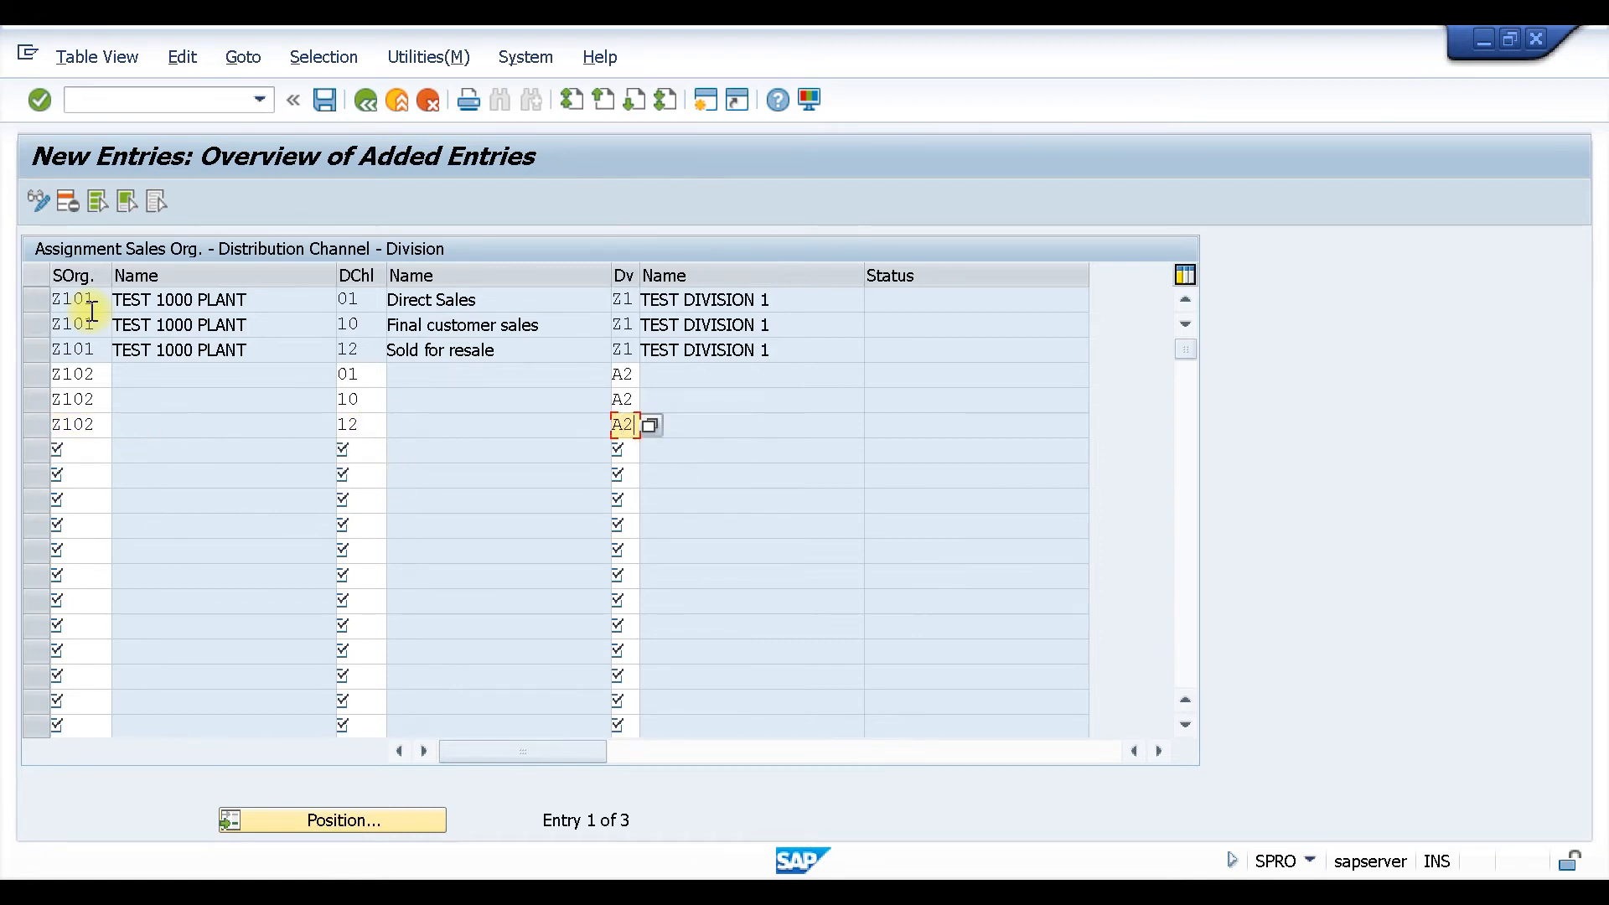
pyautogui.press('Return')
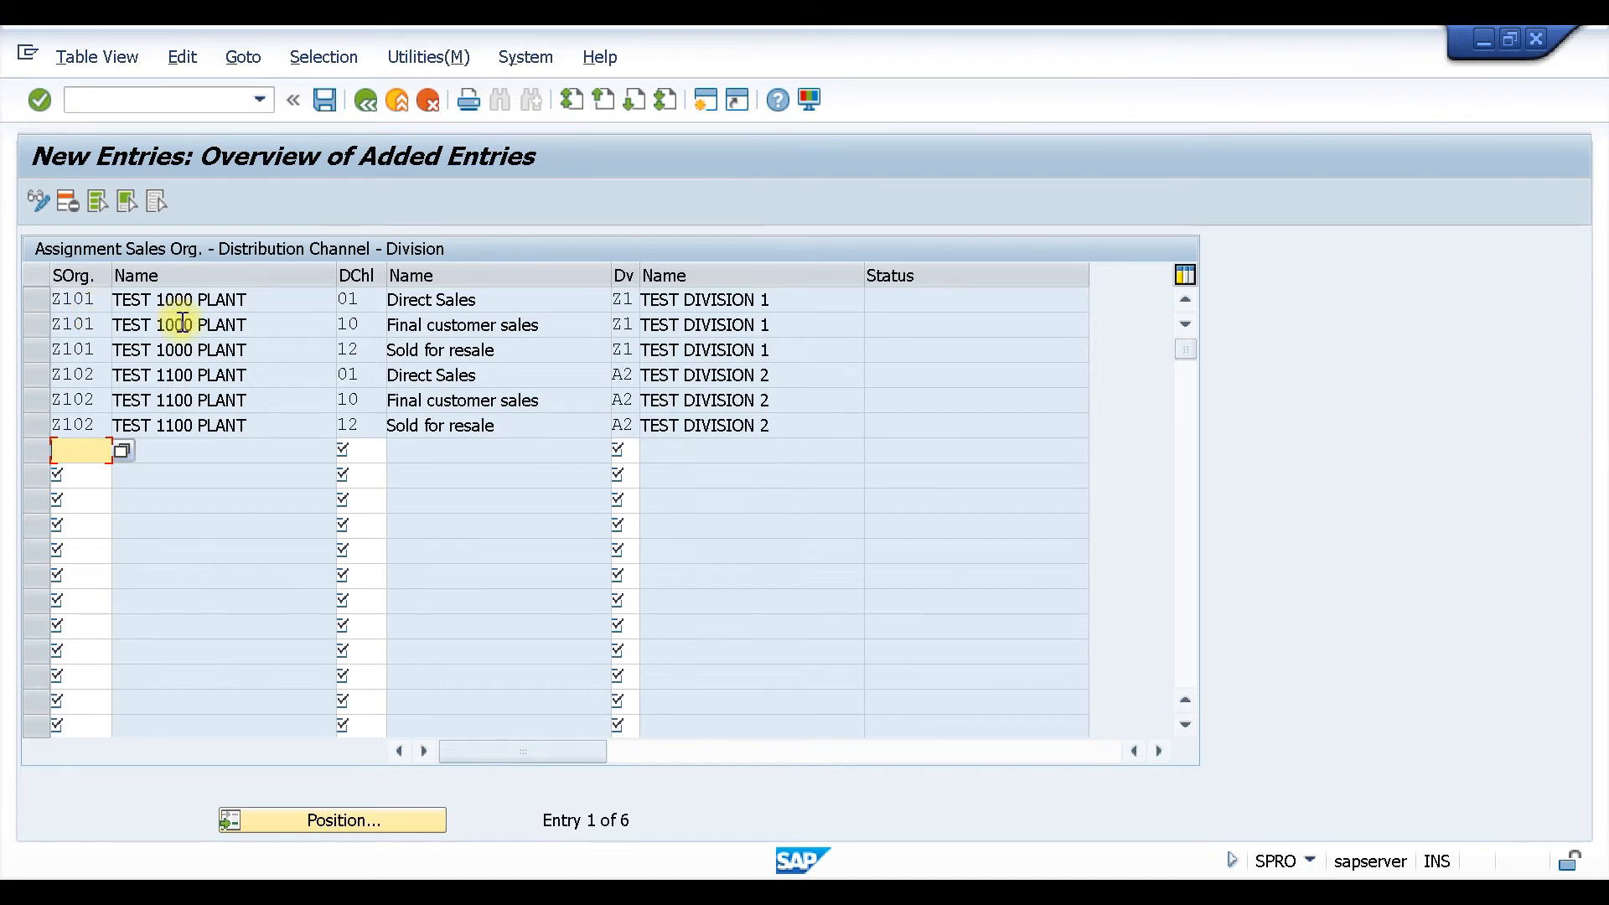
# Save the new sales areas under the proposed customizing request and return to the implementation guide.
pyautogui.hotkey('ctrl', 's')
pyautogui.click(482, 468)
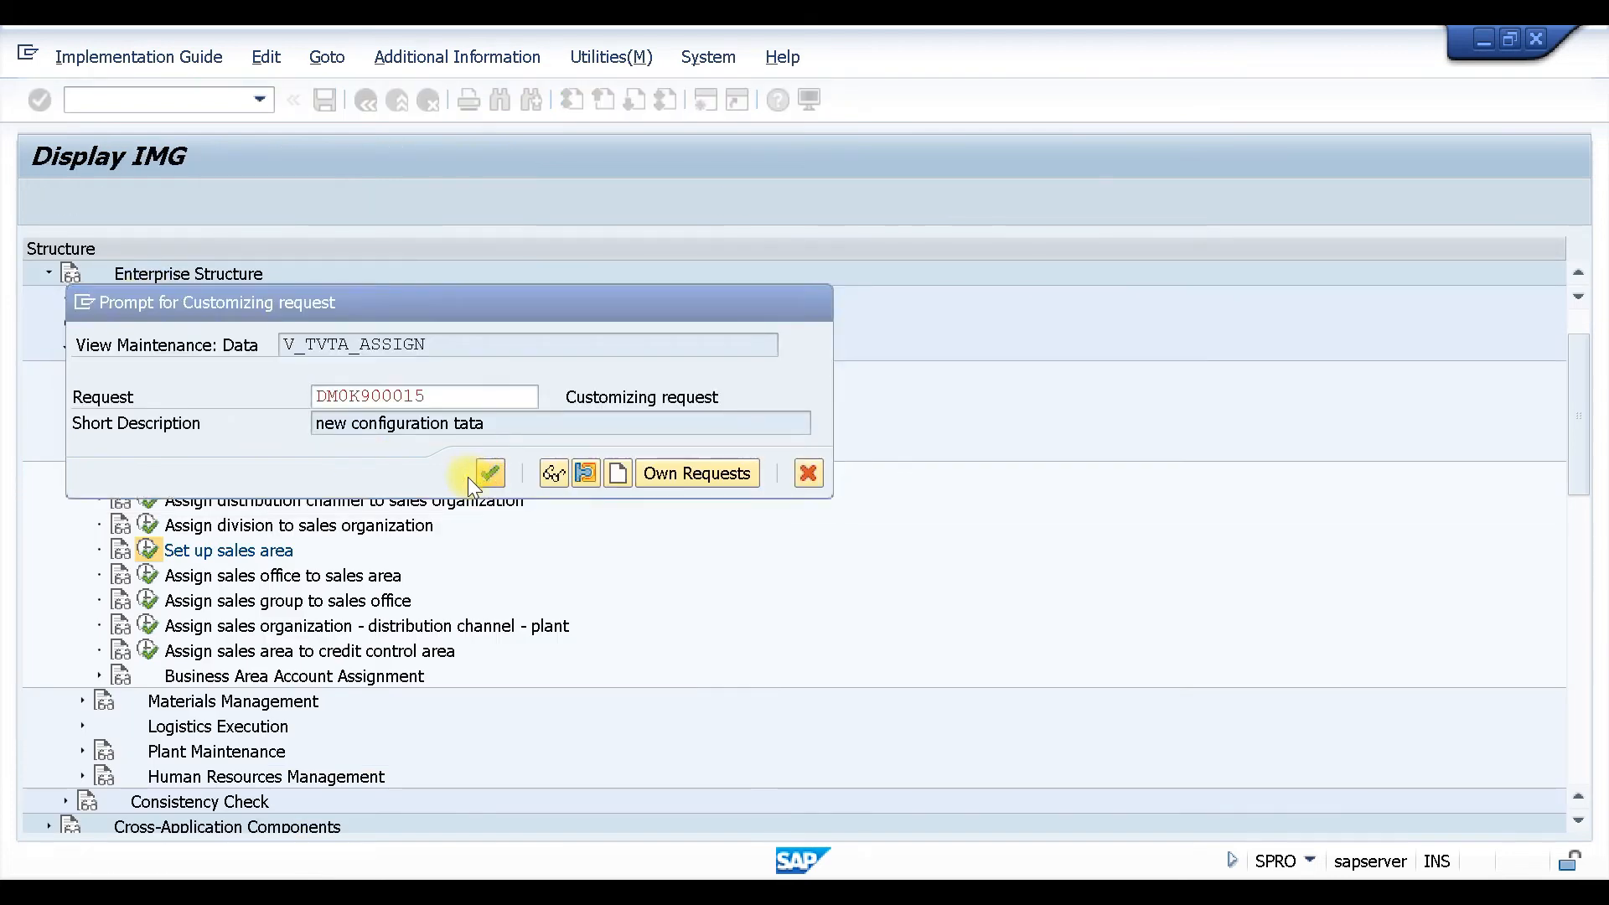
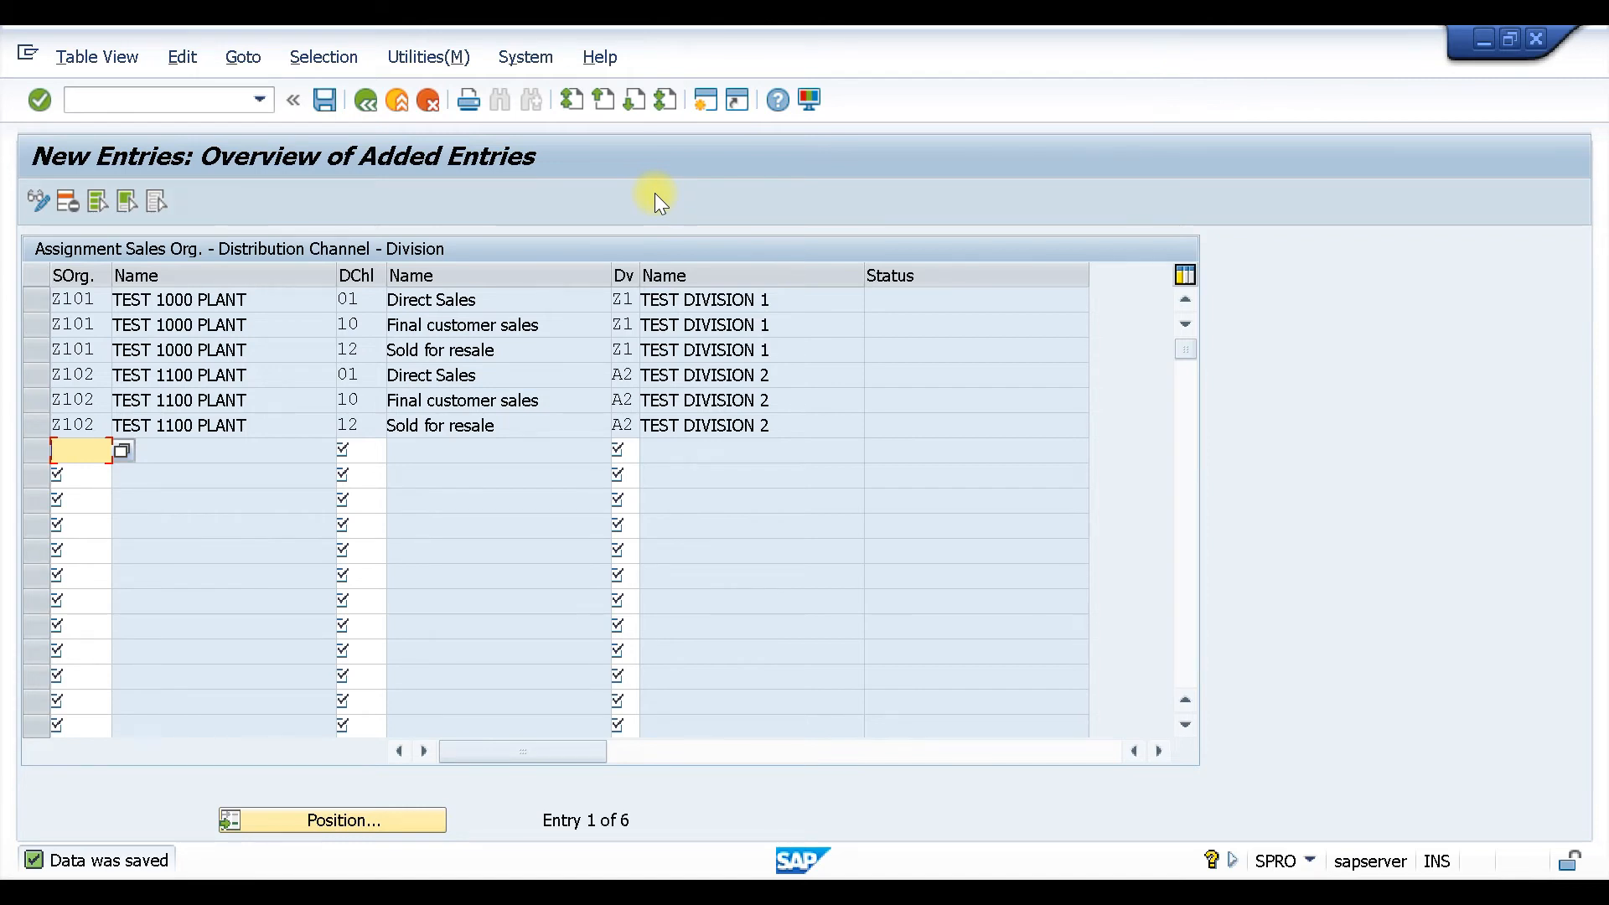
pyautogui.hotkey('ctrl', 's')
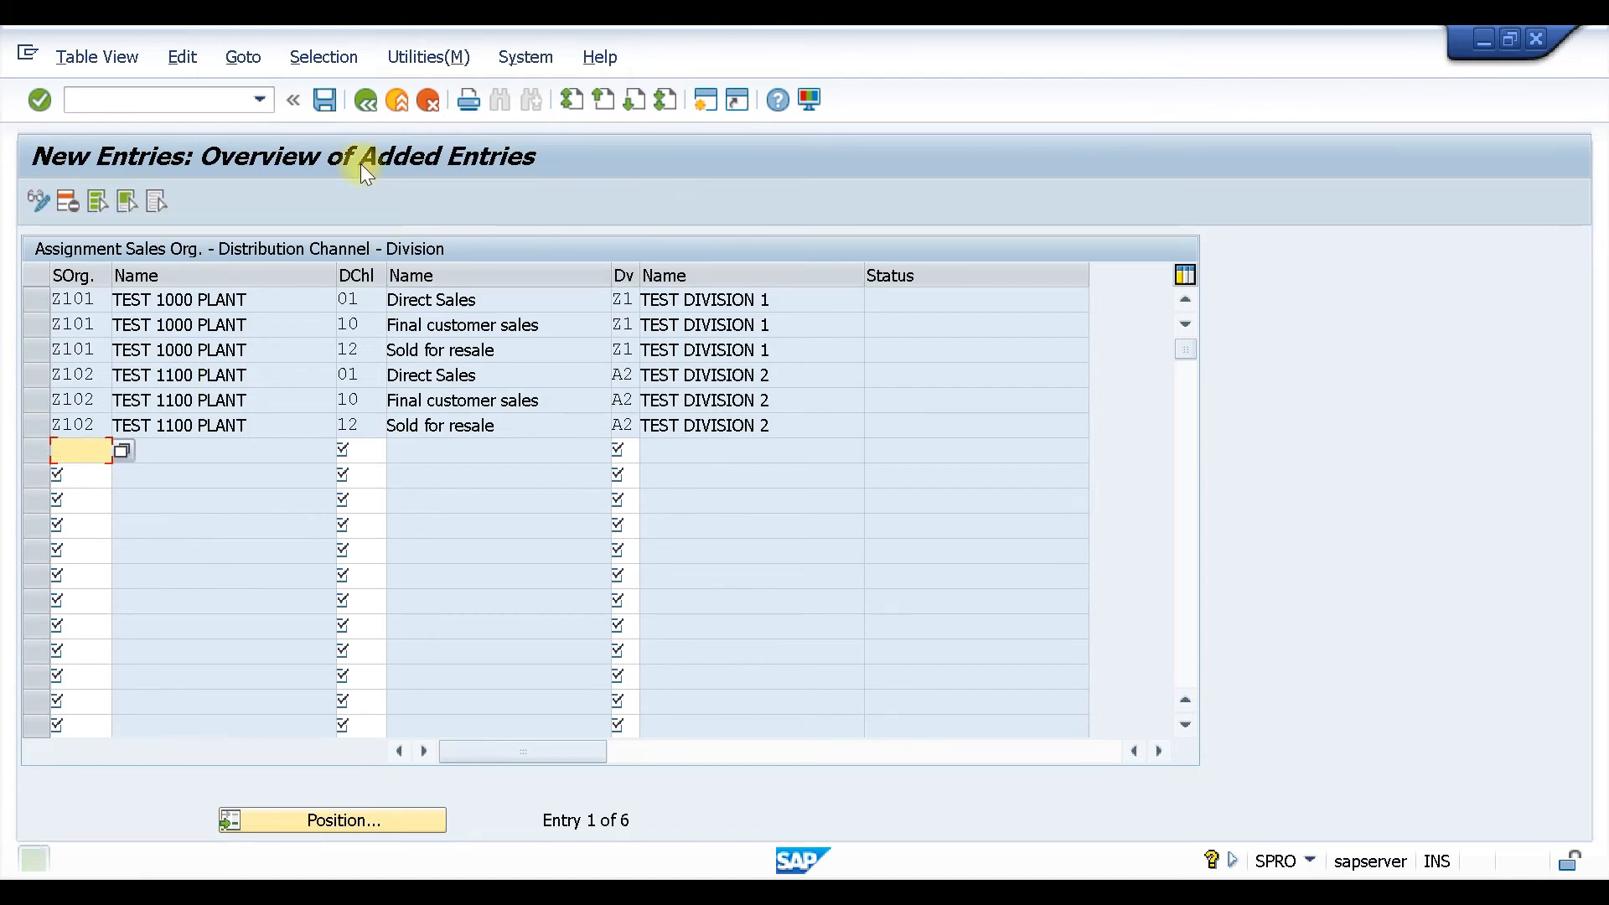
pyautogui.click(365, 99)
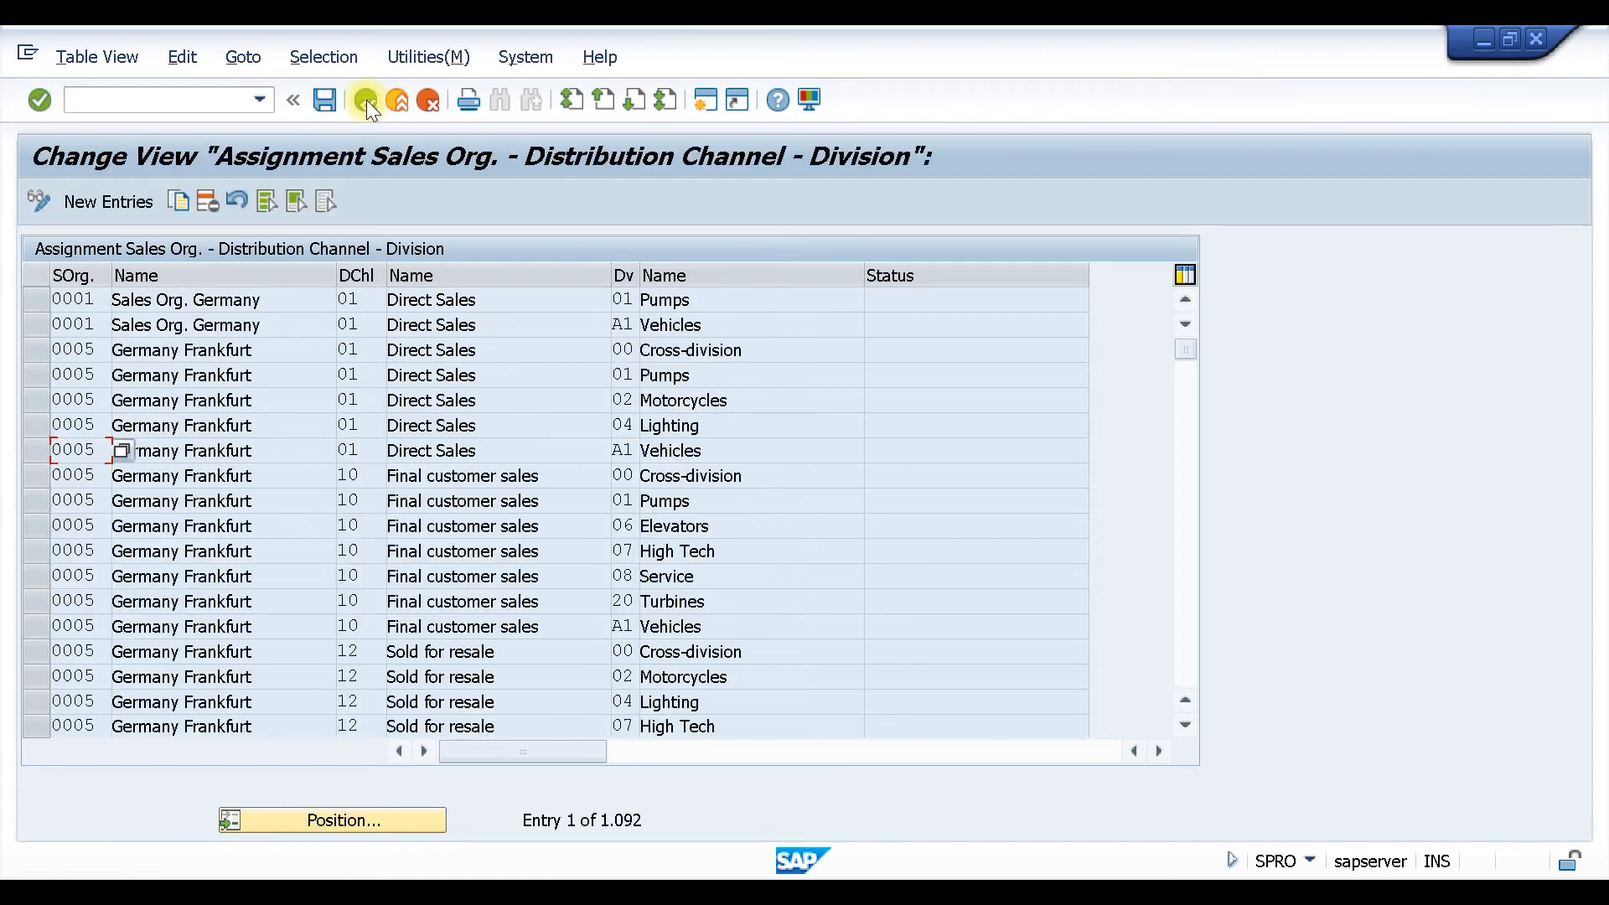
pyautogui.click(365, 99)
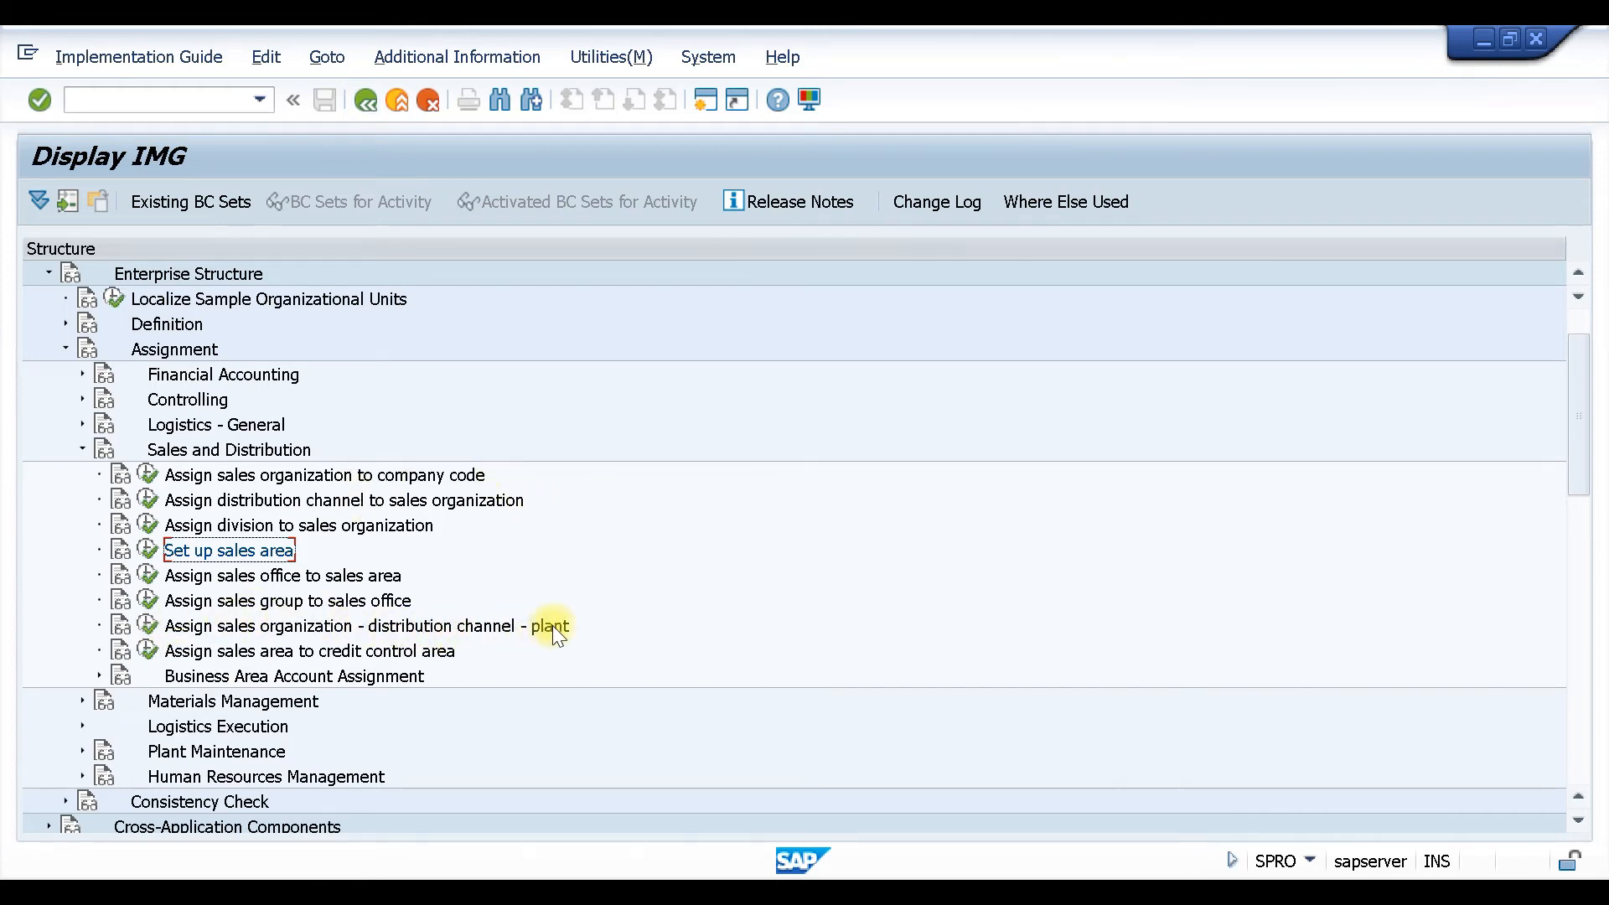
# Open the sales organization - distribution channel - plant assignment and create a new entry for Z101, channel 01 and plant 1100.
pyautogui.click(148, 628)
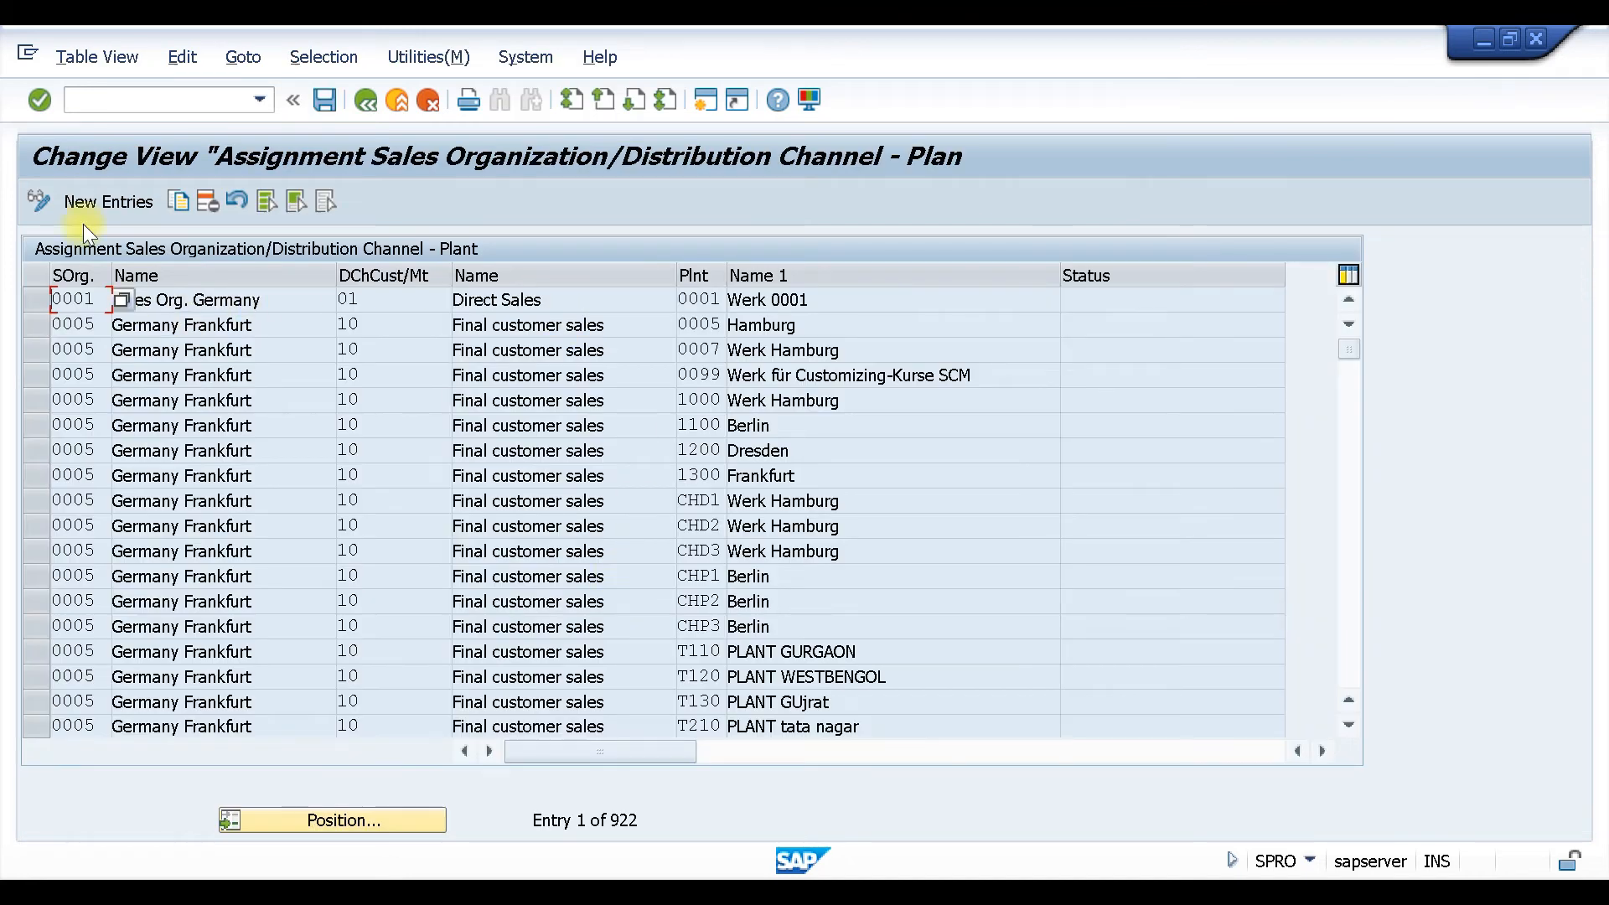
pyautogui.click(94, 201)
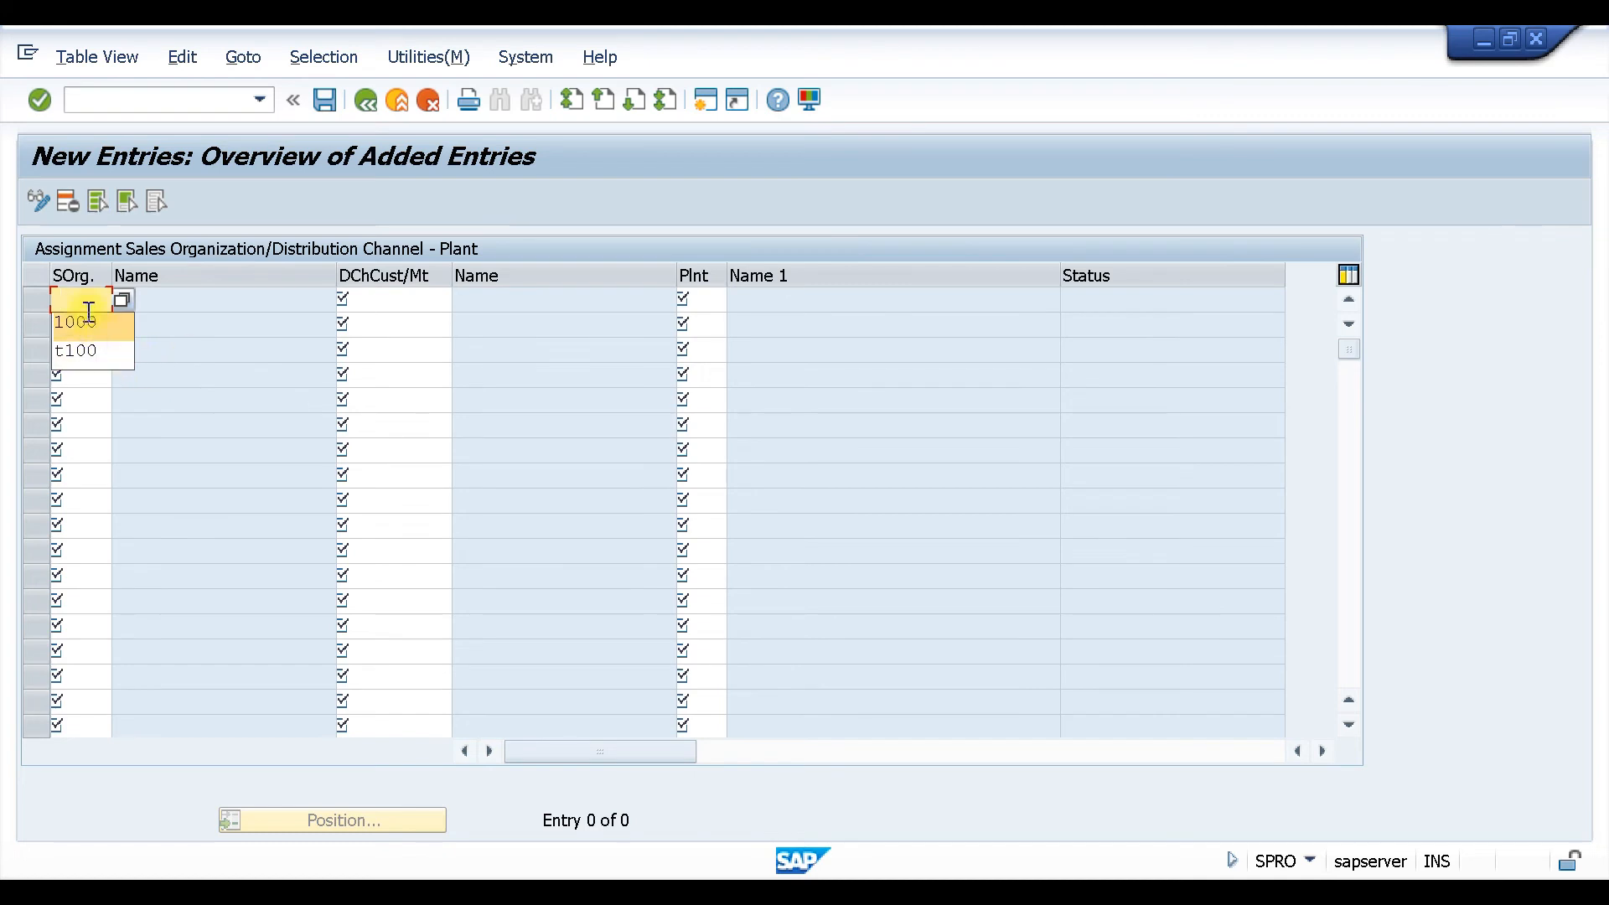
pyautogui.write('Z101')
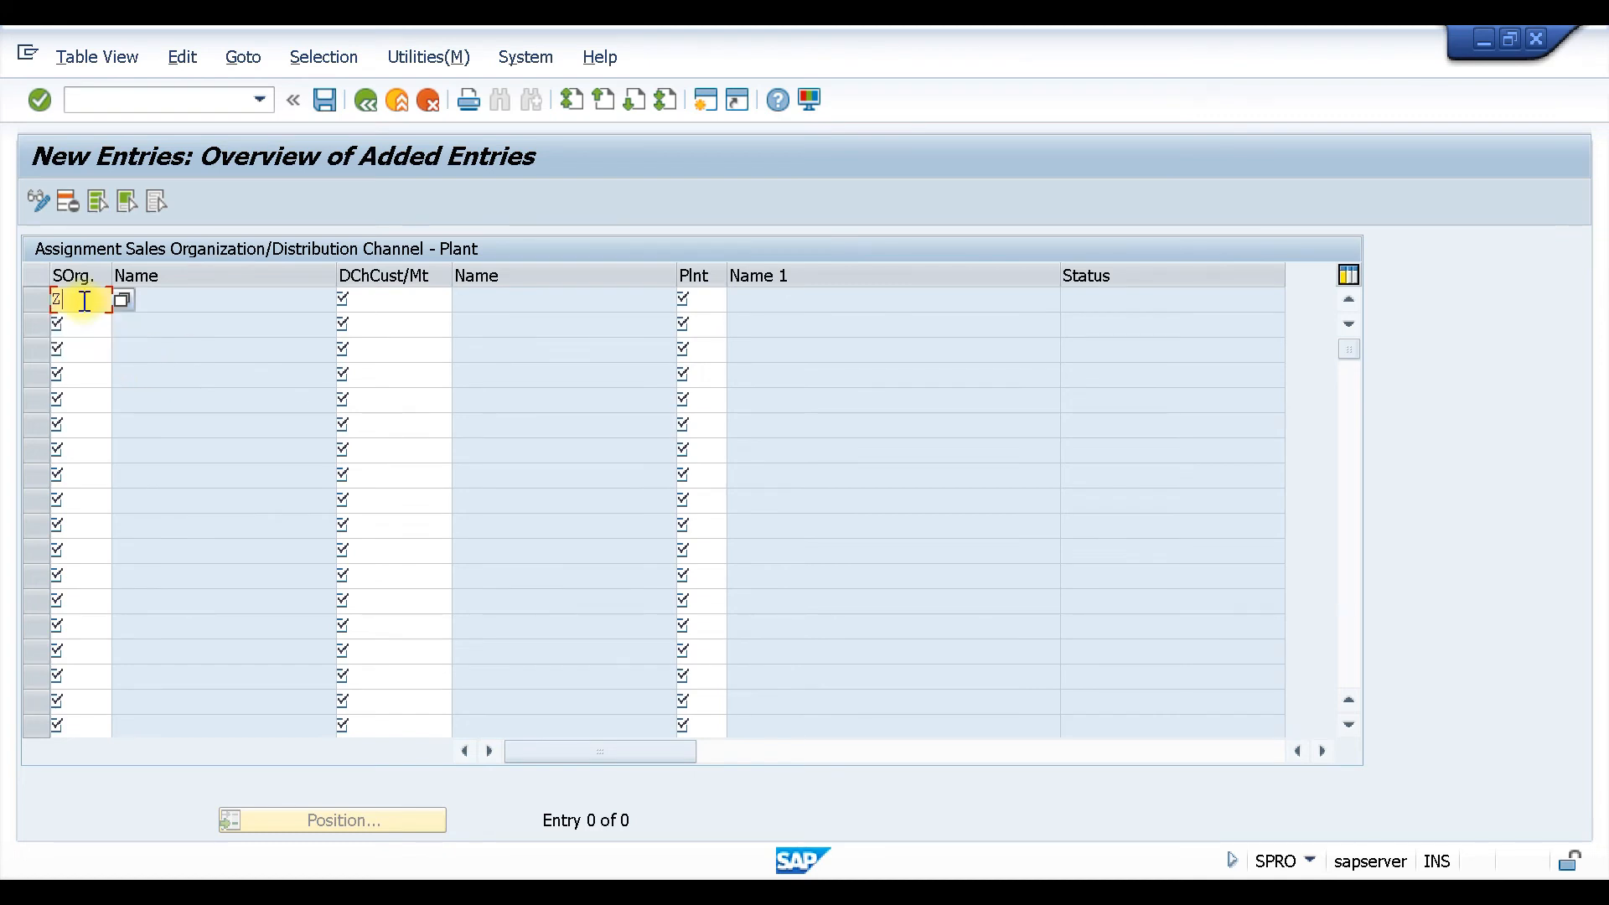
pyautogui.click(373, 302)
pyautogui.write('01')
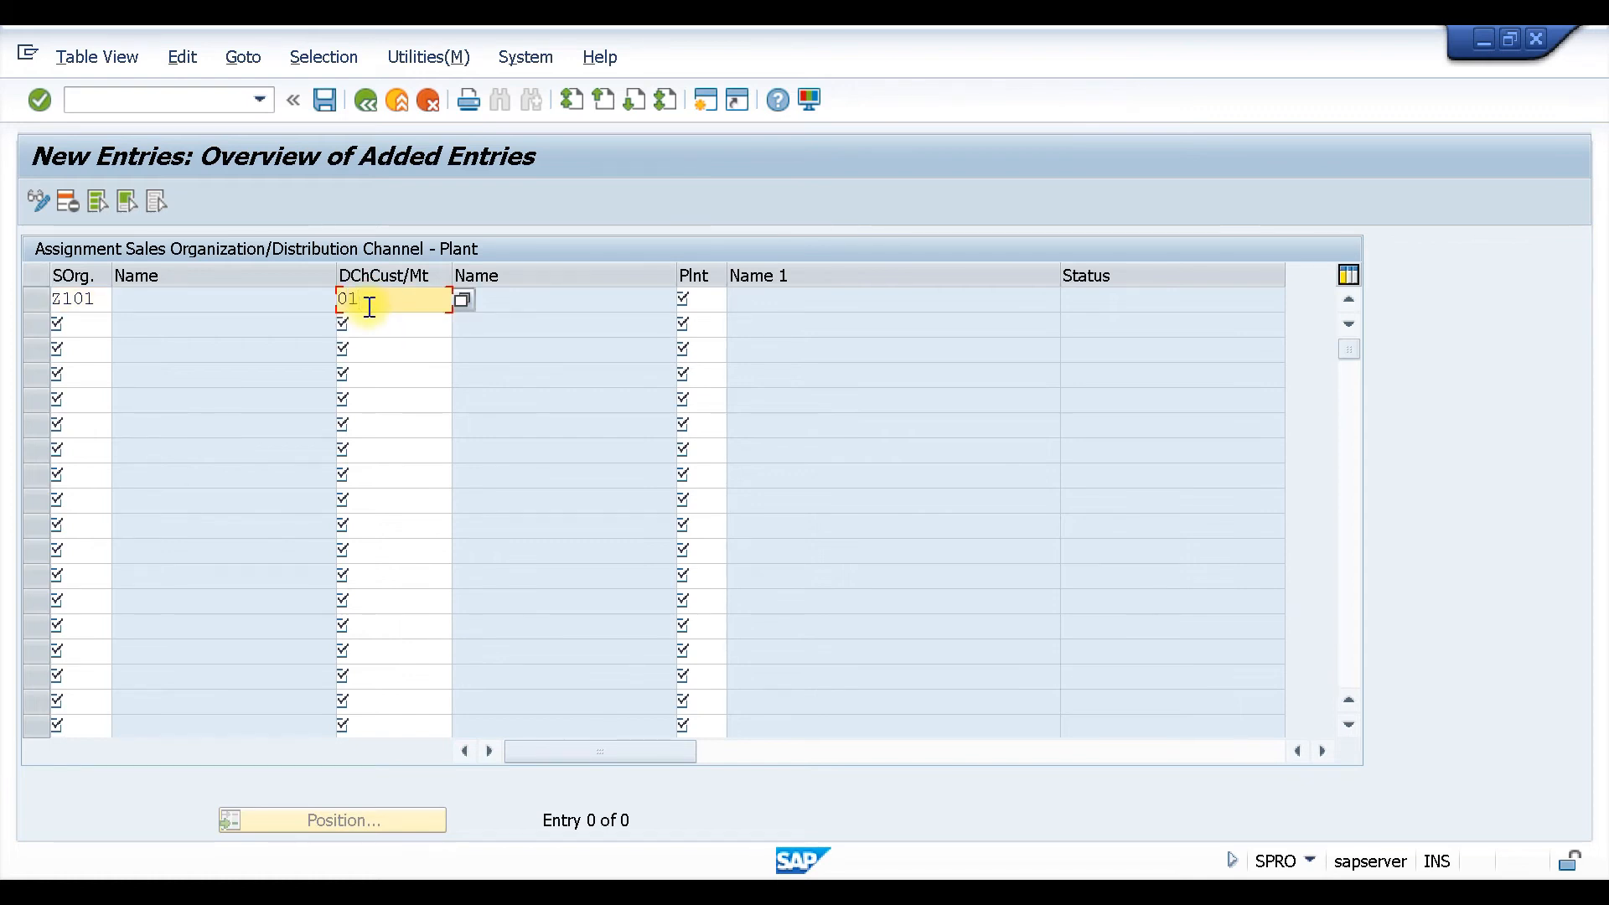
pyautogui.press('Tab')
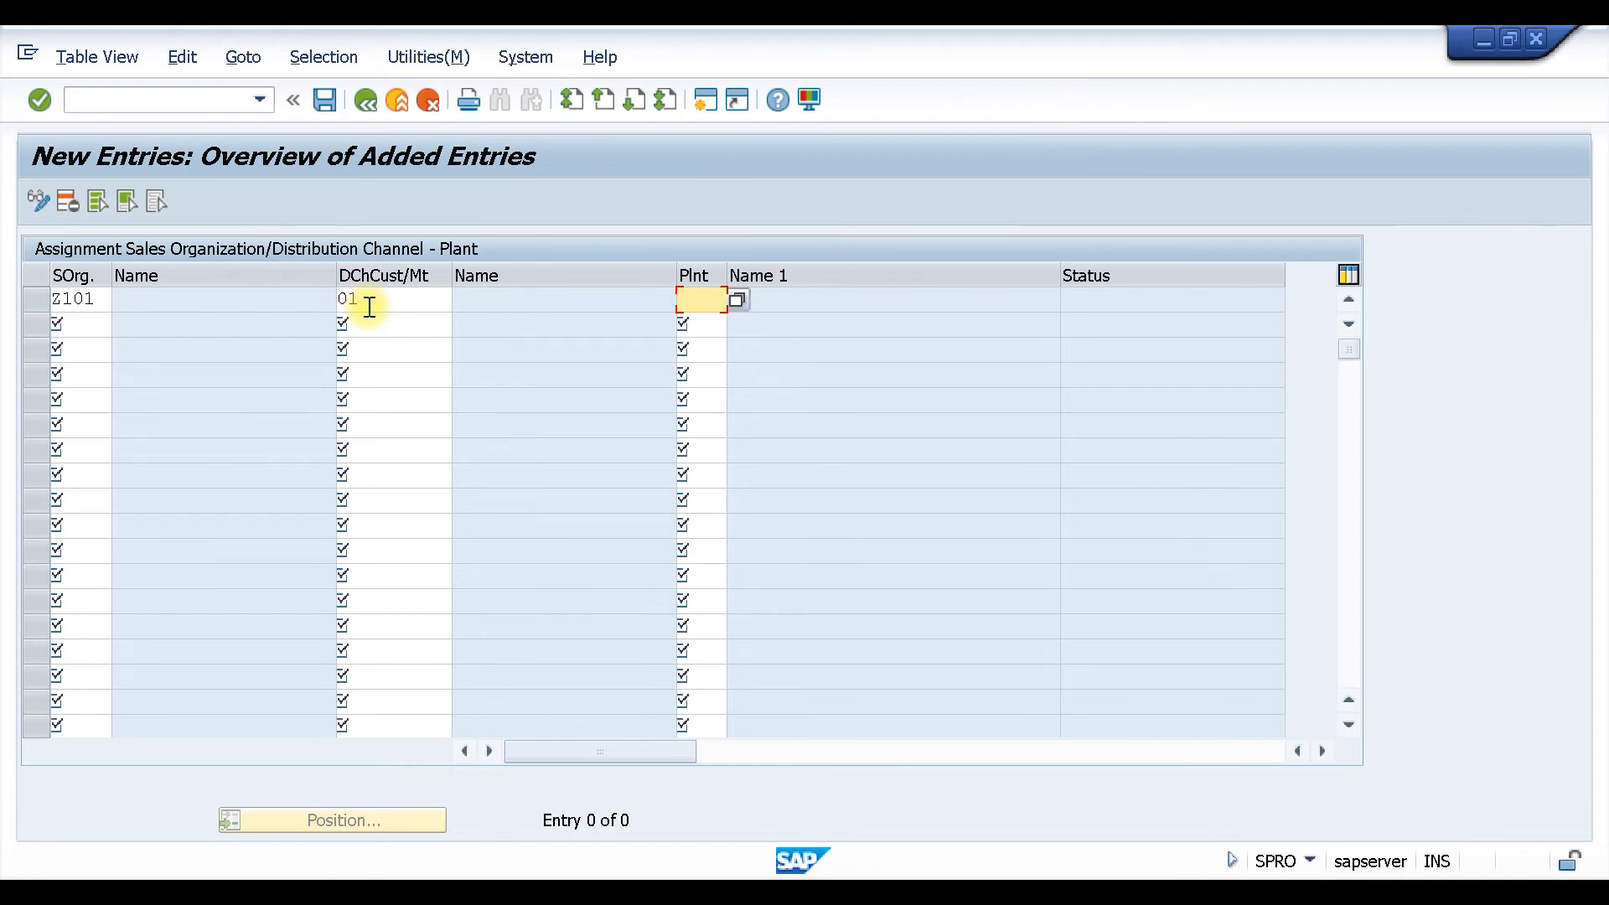
pyautogui.write('1100')
pyautogui.press('Tab')
# Add a plant assignment entry with sales organization Z101, distribution channel 10 and plant 1100.
pyautogui.write('Z101')
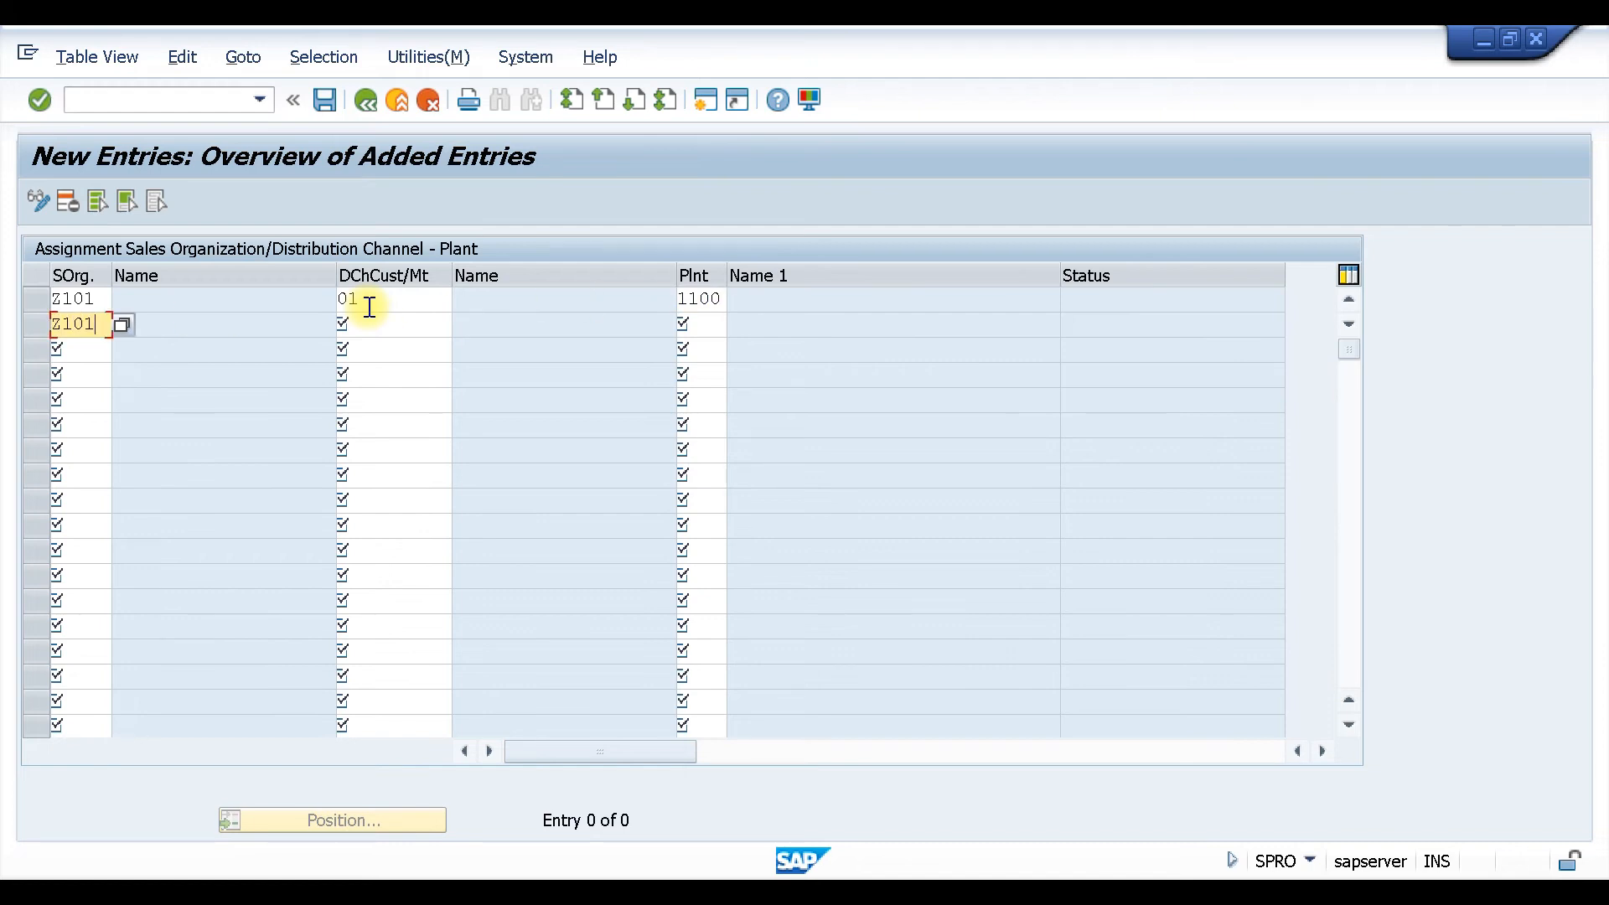
pyautogui.press('Tab')
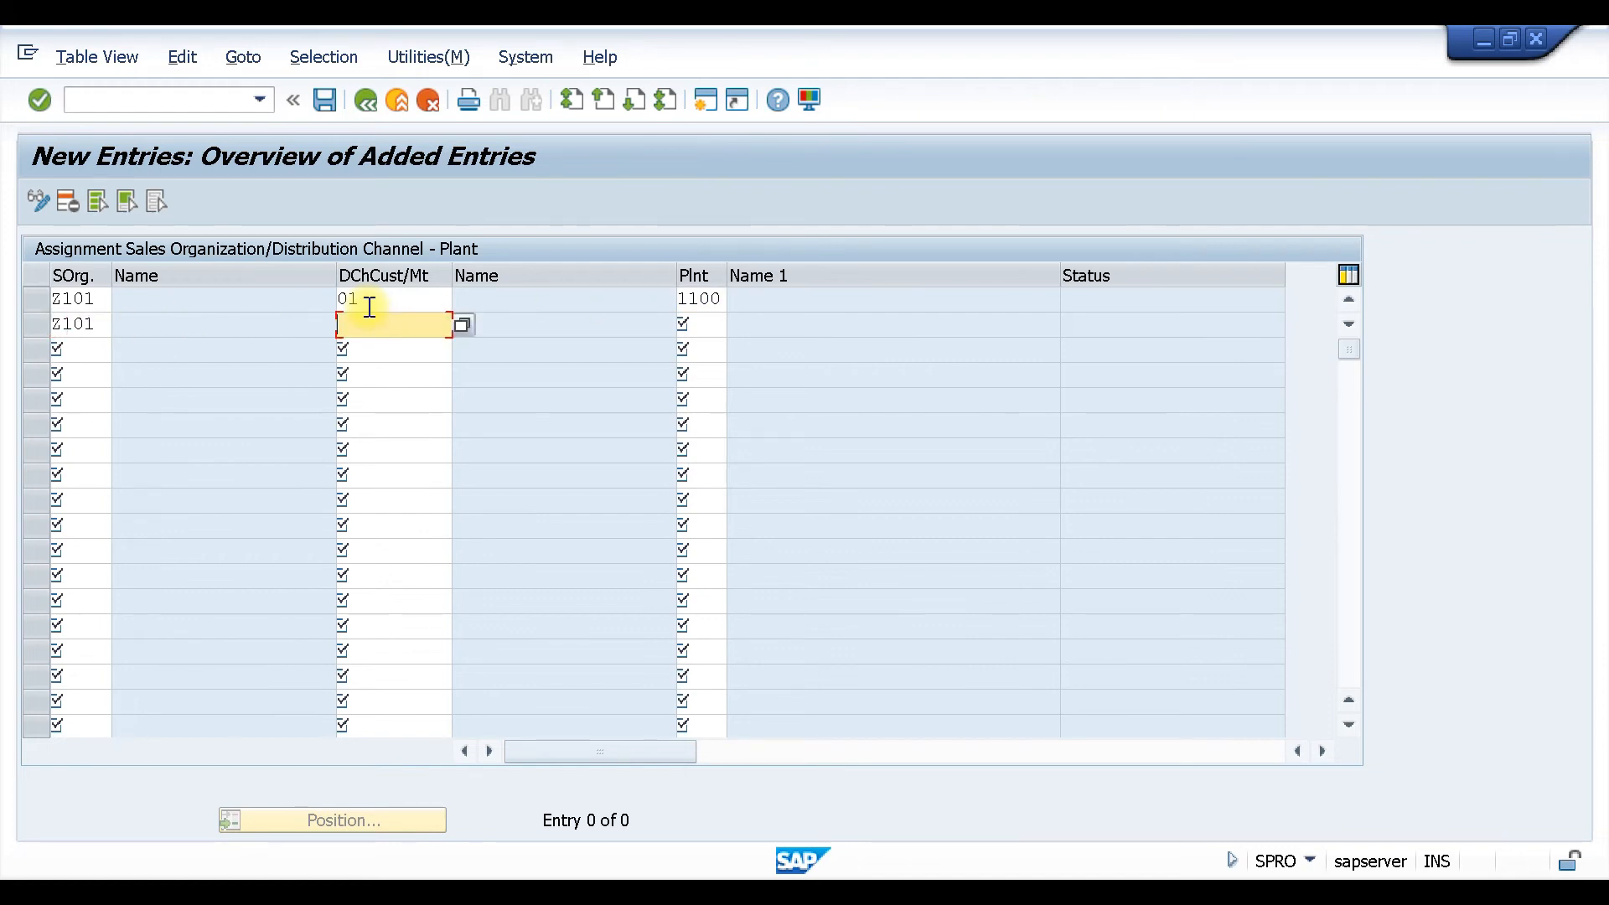
pyautogui.write('10')
pyautogui.press('Tab')
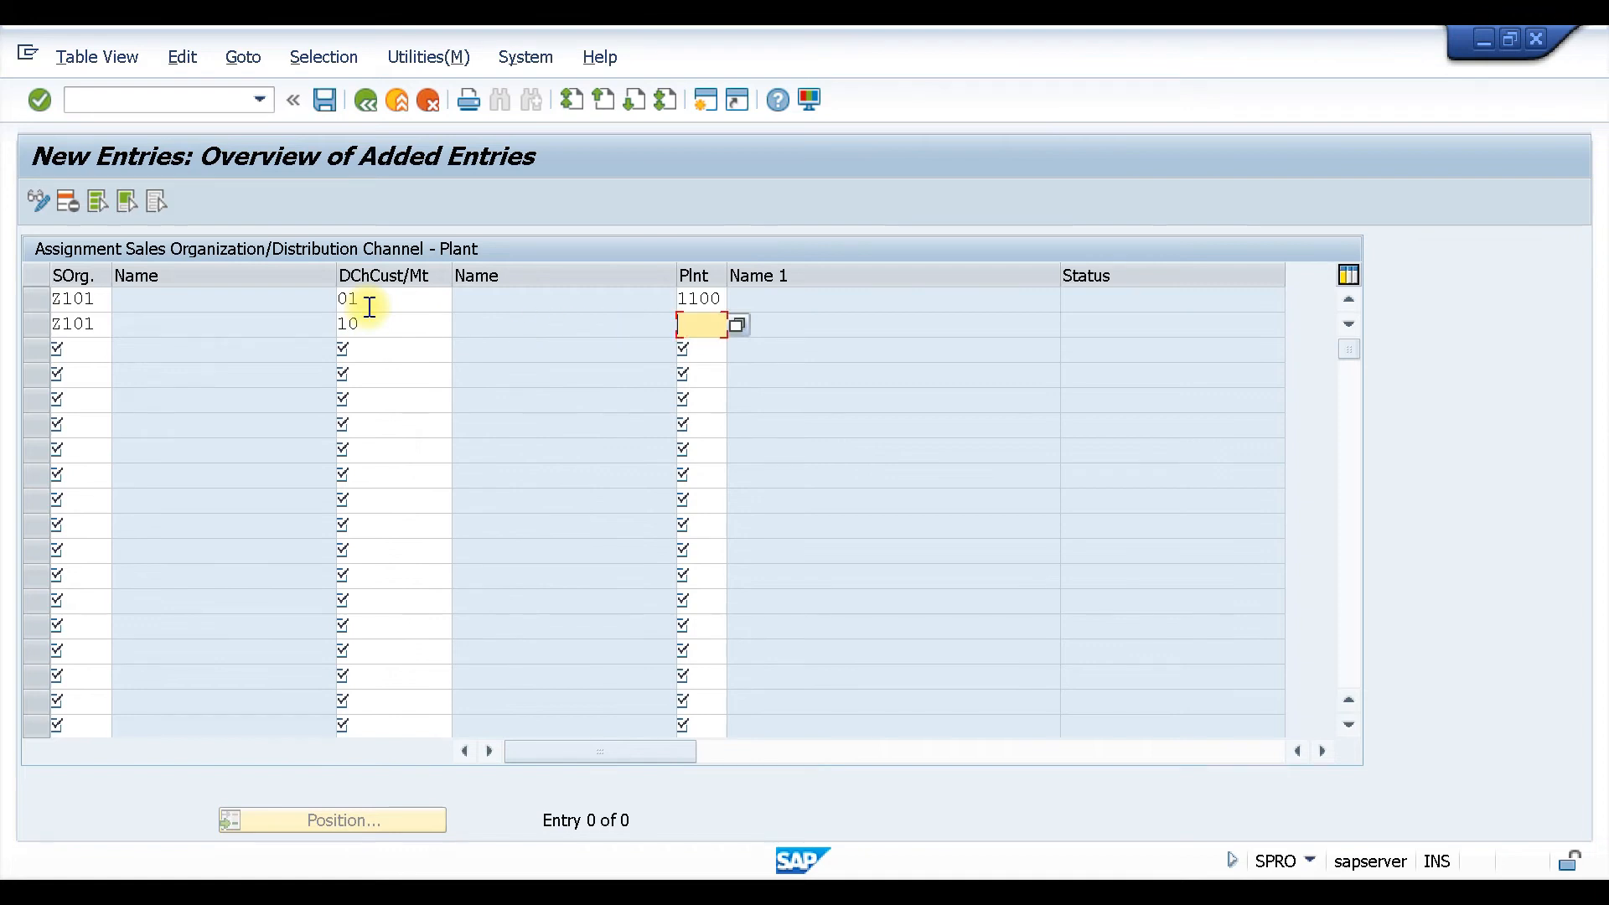
pyautogui.write('1100')
pyautogui.press('Tab')
# Add the entry Z101, distribution channel 12, plant 1100 and save the plant assignments under the proposed customizing request.
pyautogui.write('Z101')
pyautogui.press('Tab')
pyautogui.write('12')
pyautogui.press('Tab')
pyautogui.write('1100')
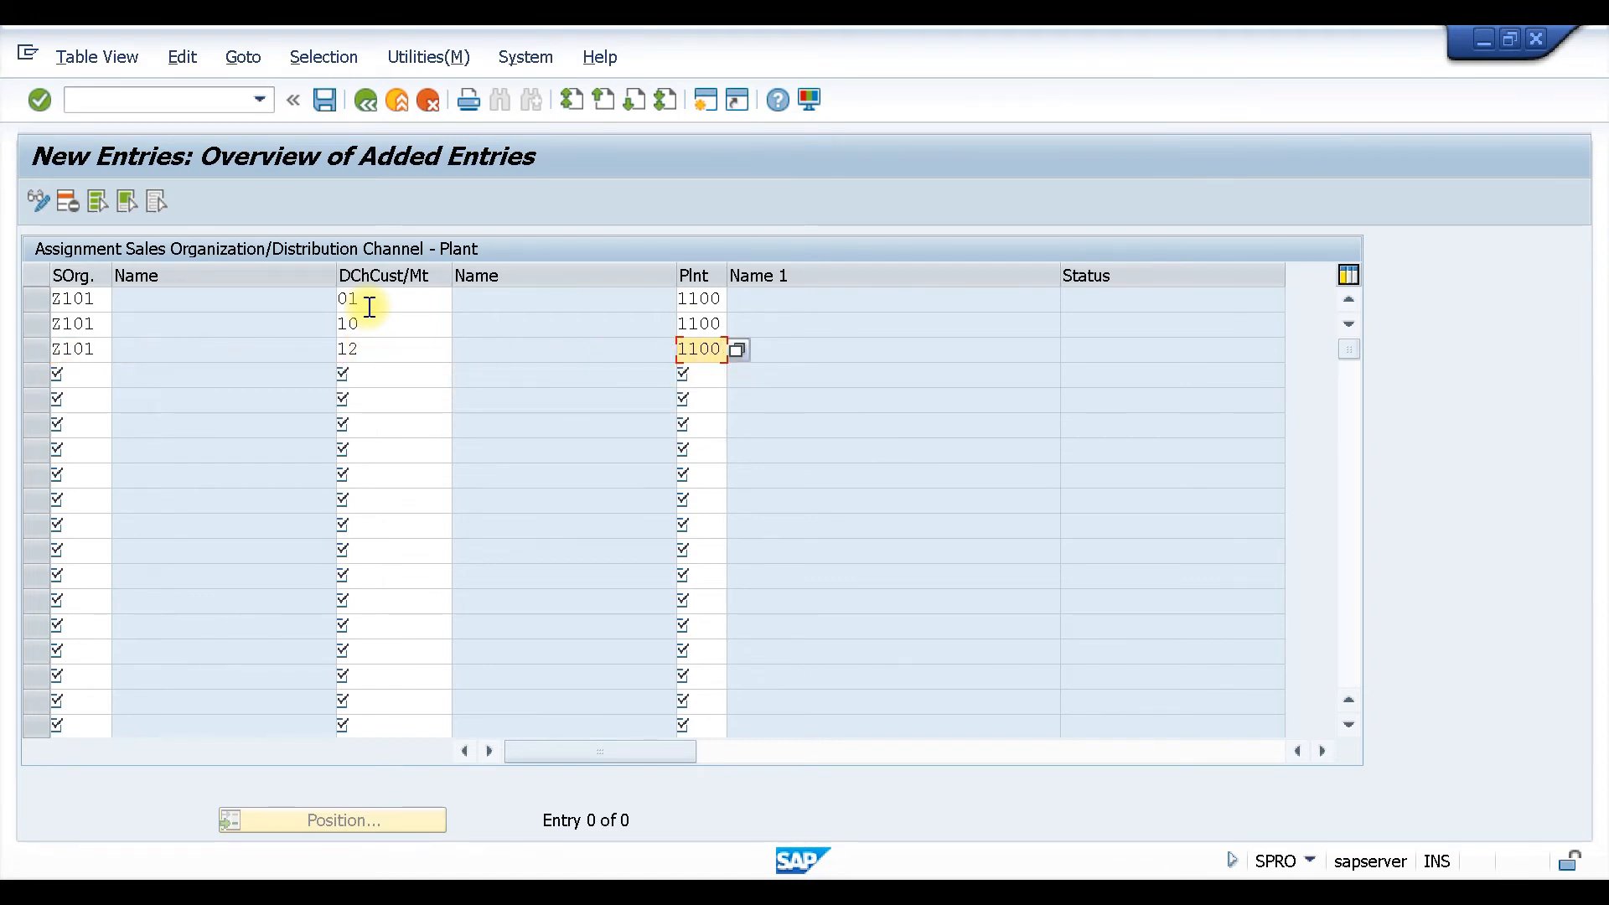
pyautogui.press('Return')
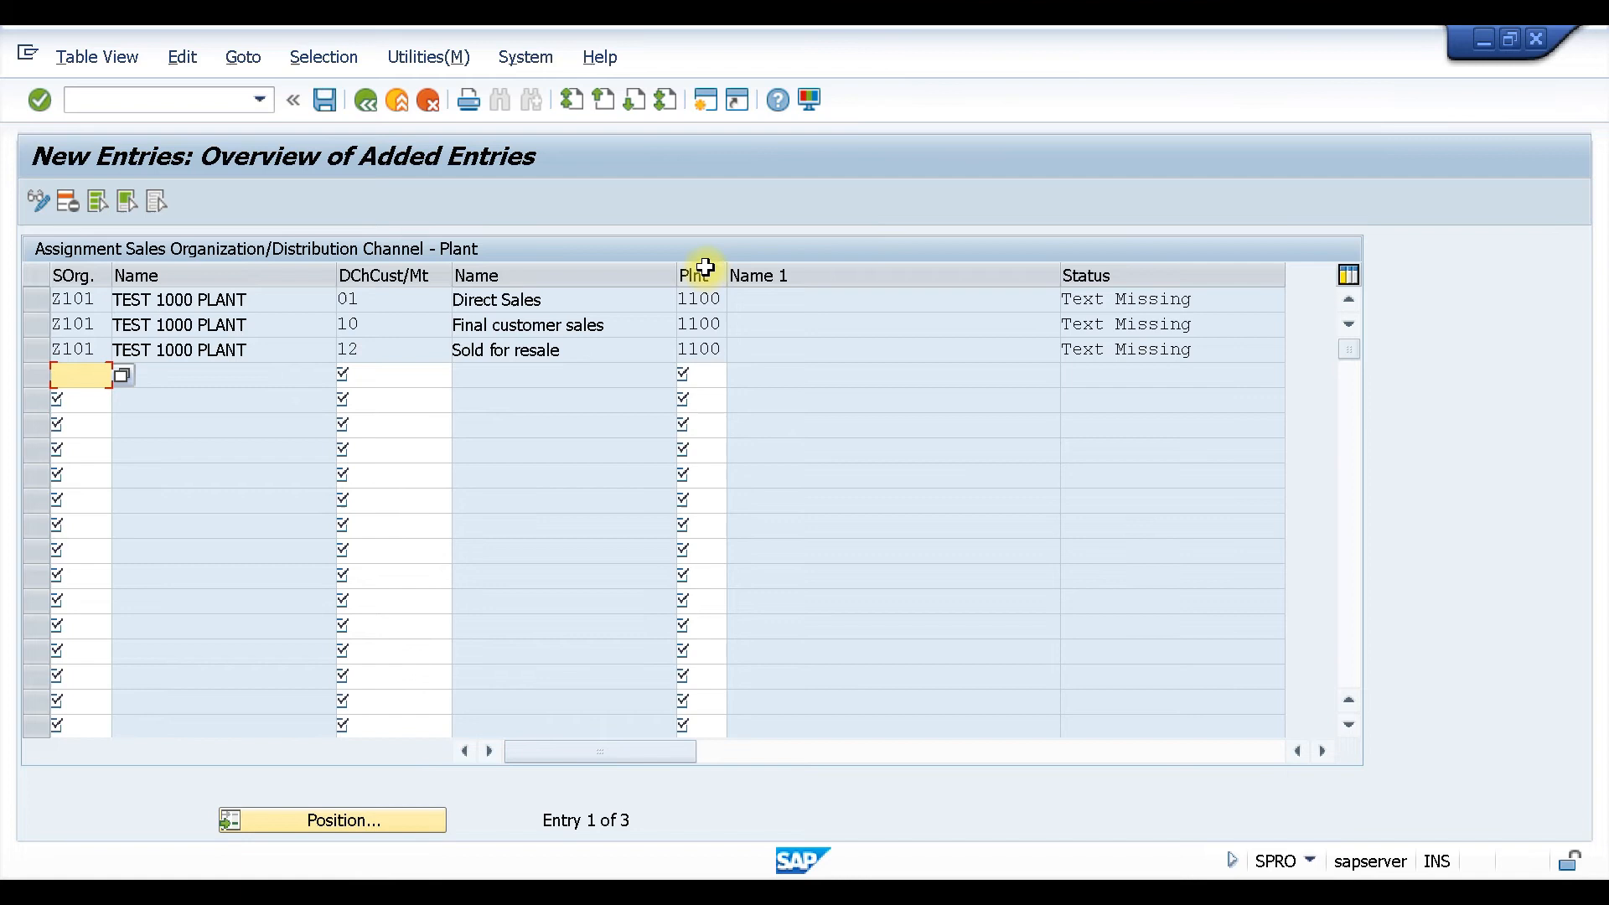
pyautogui.hotkey('ctrl', 's')
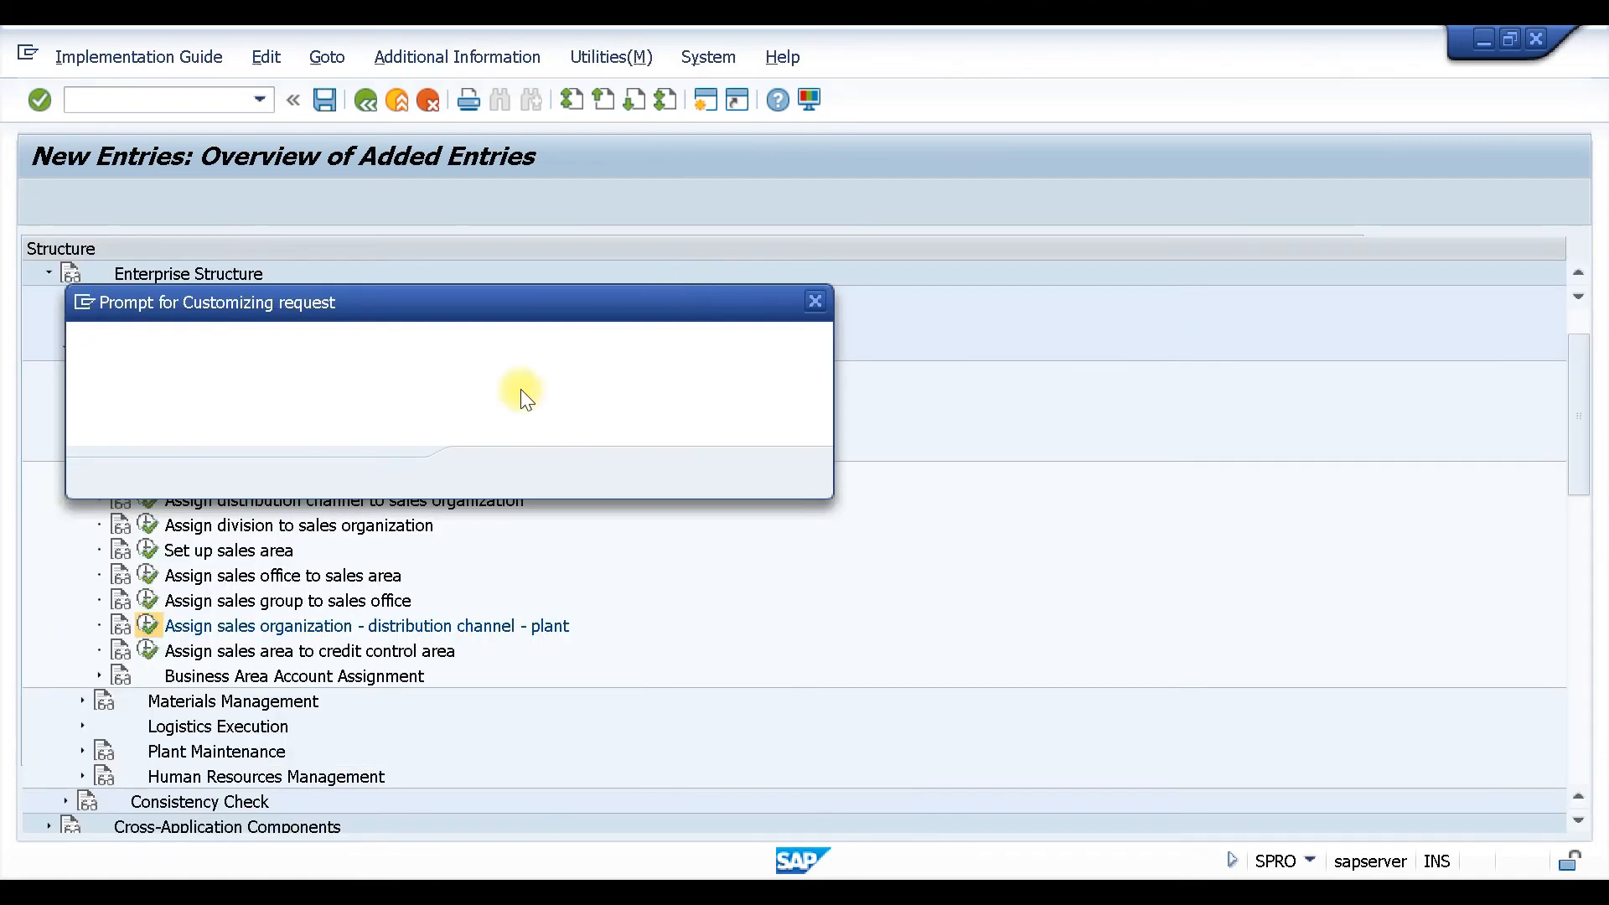
pyautogui.click(485, 476)
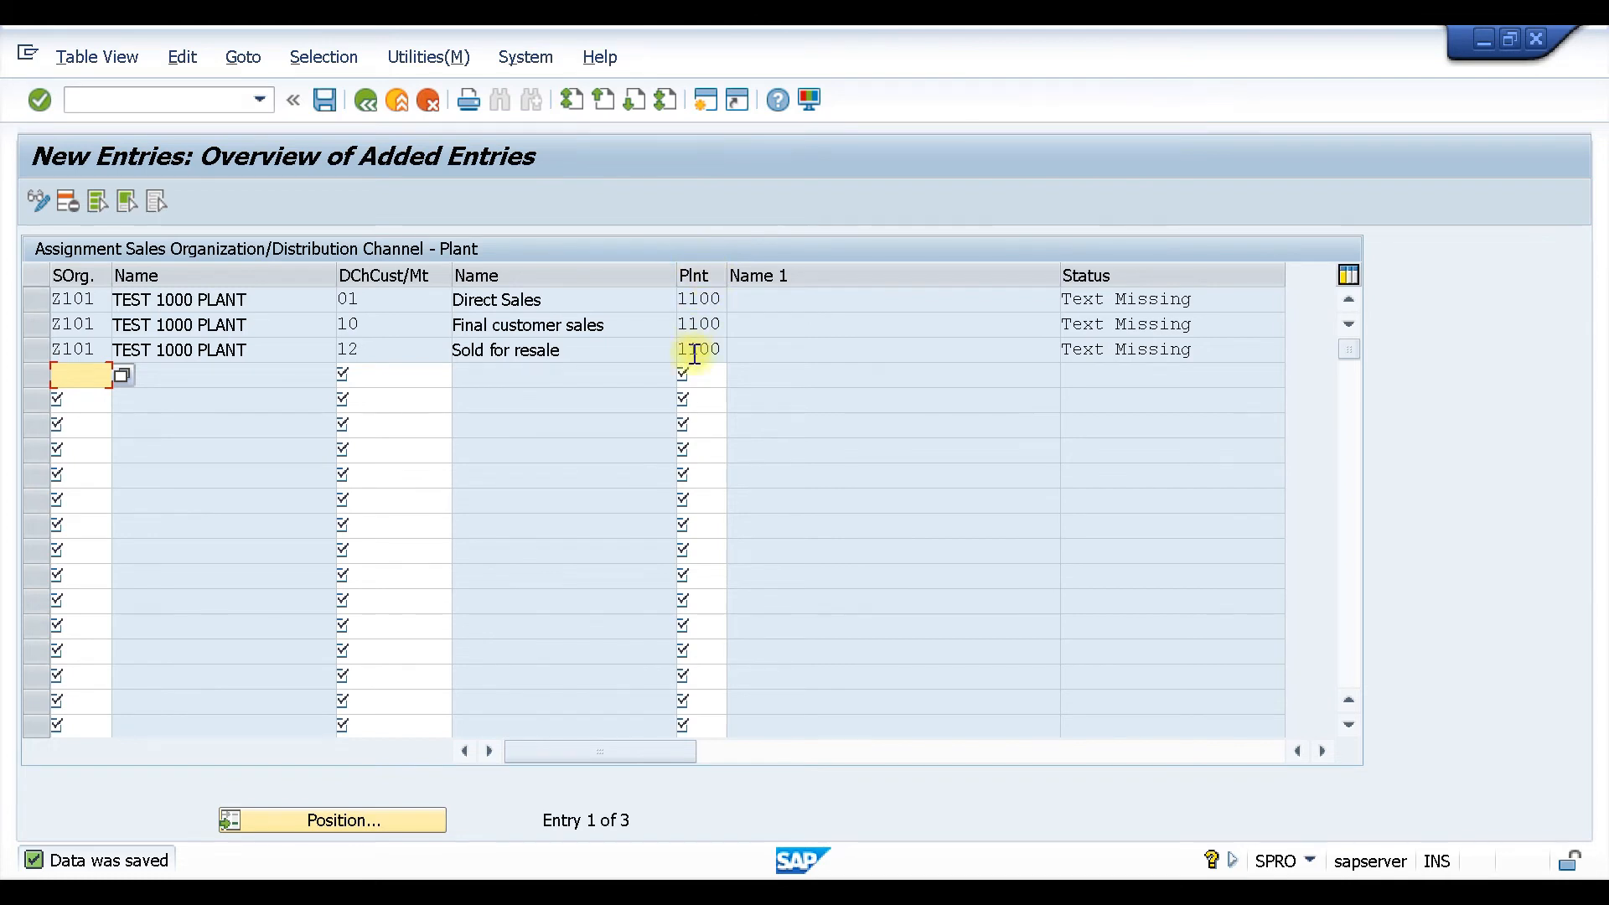
# Switch to the Word notes, check the supplying and receiving plants in the planning table, and switch back to SAP.
pyautogui.click(554, 785)
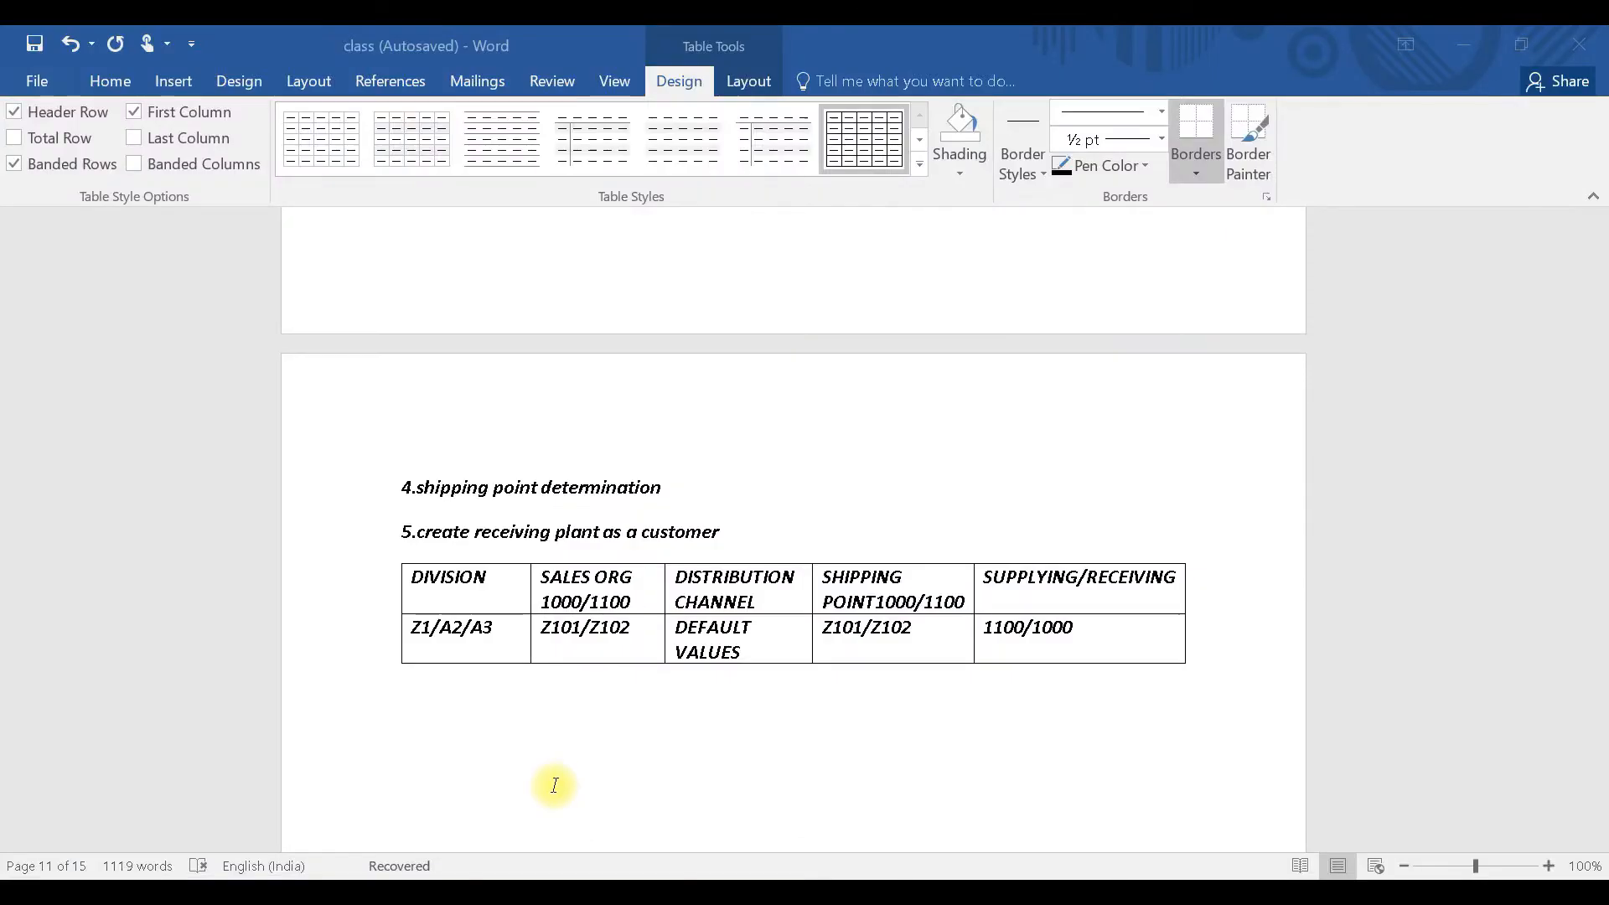
pyautogui.click(1026, 626)
pyautogui.moveTo(1025, 627); pyautogui.dragTo(991, 626)
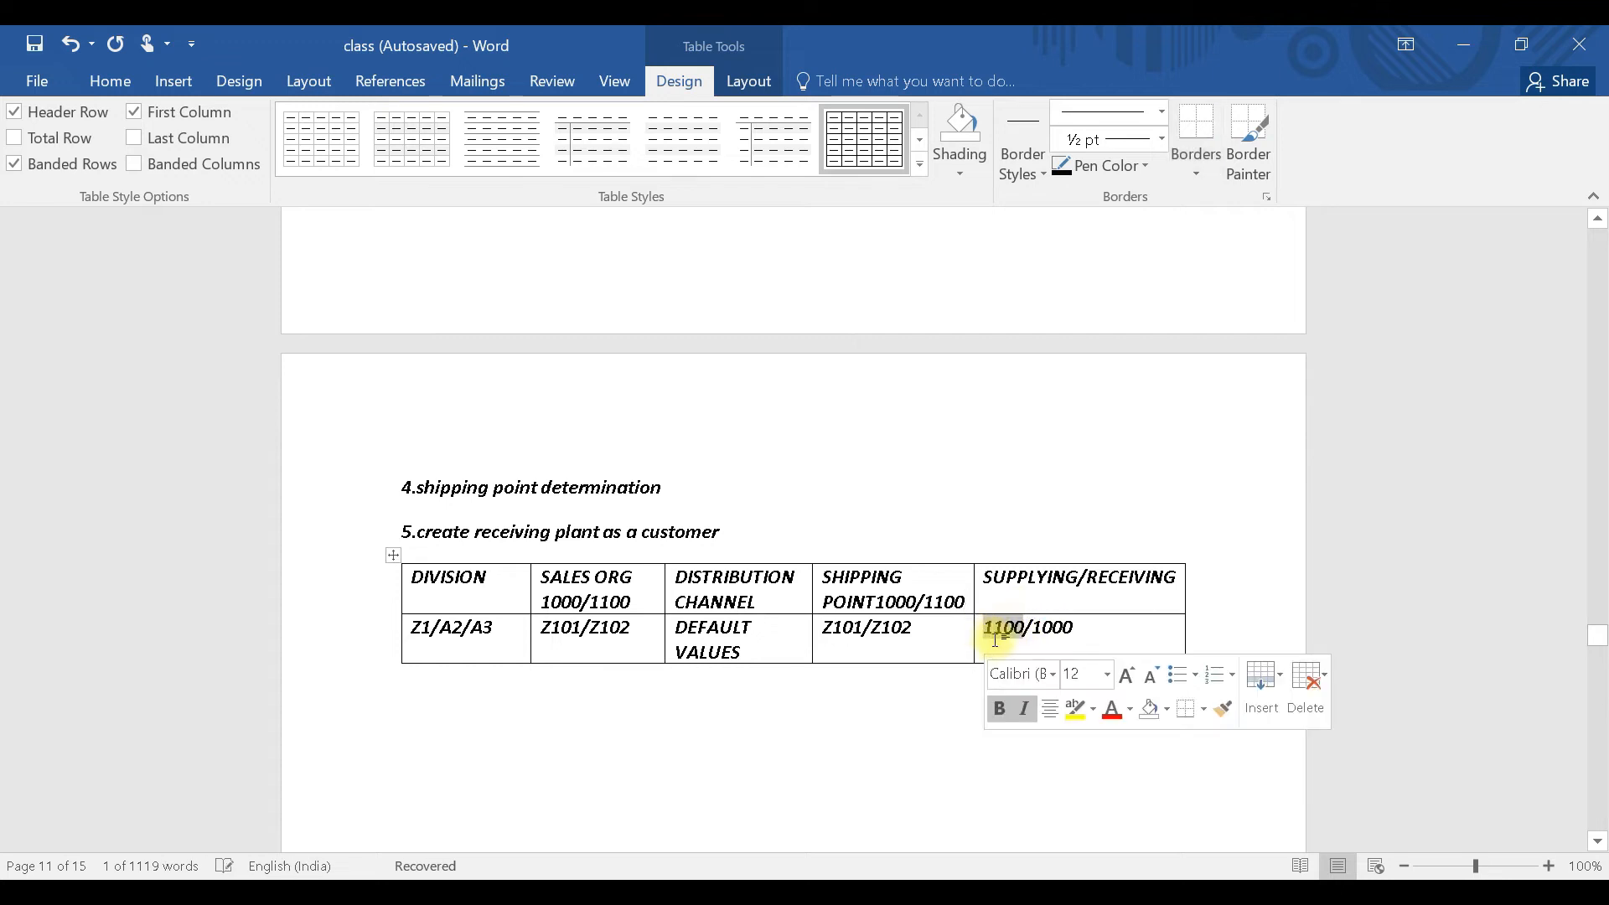
pyautogui.click(909, 698)
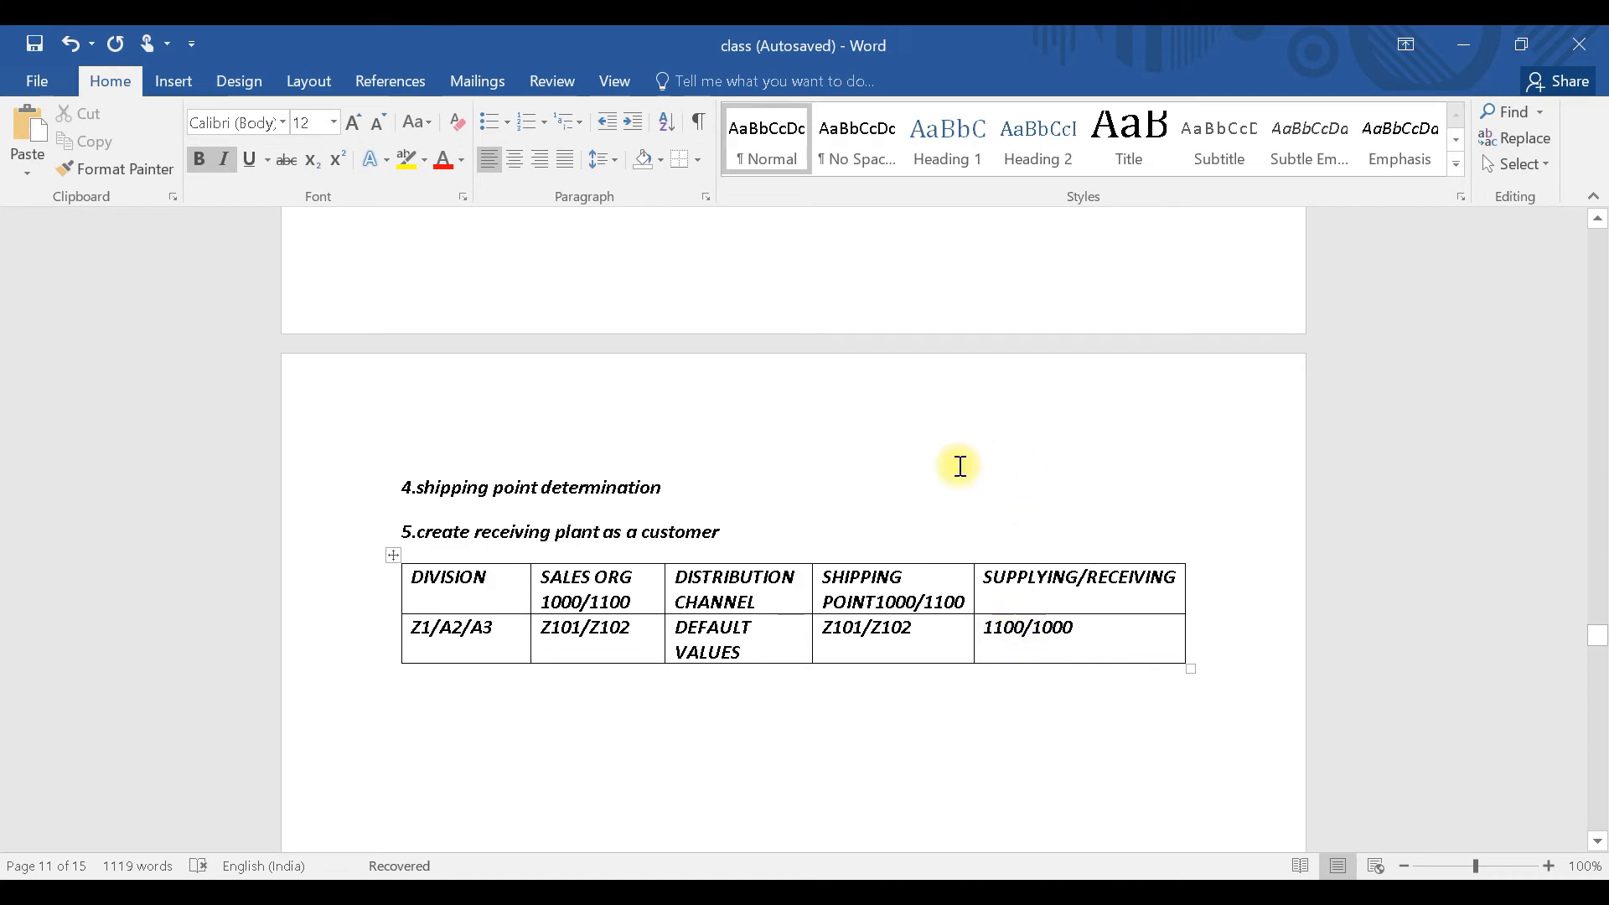
pyautogui.hotkey('alt', 'Tab')
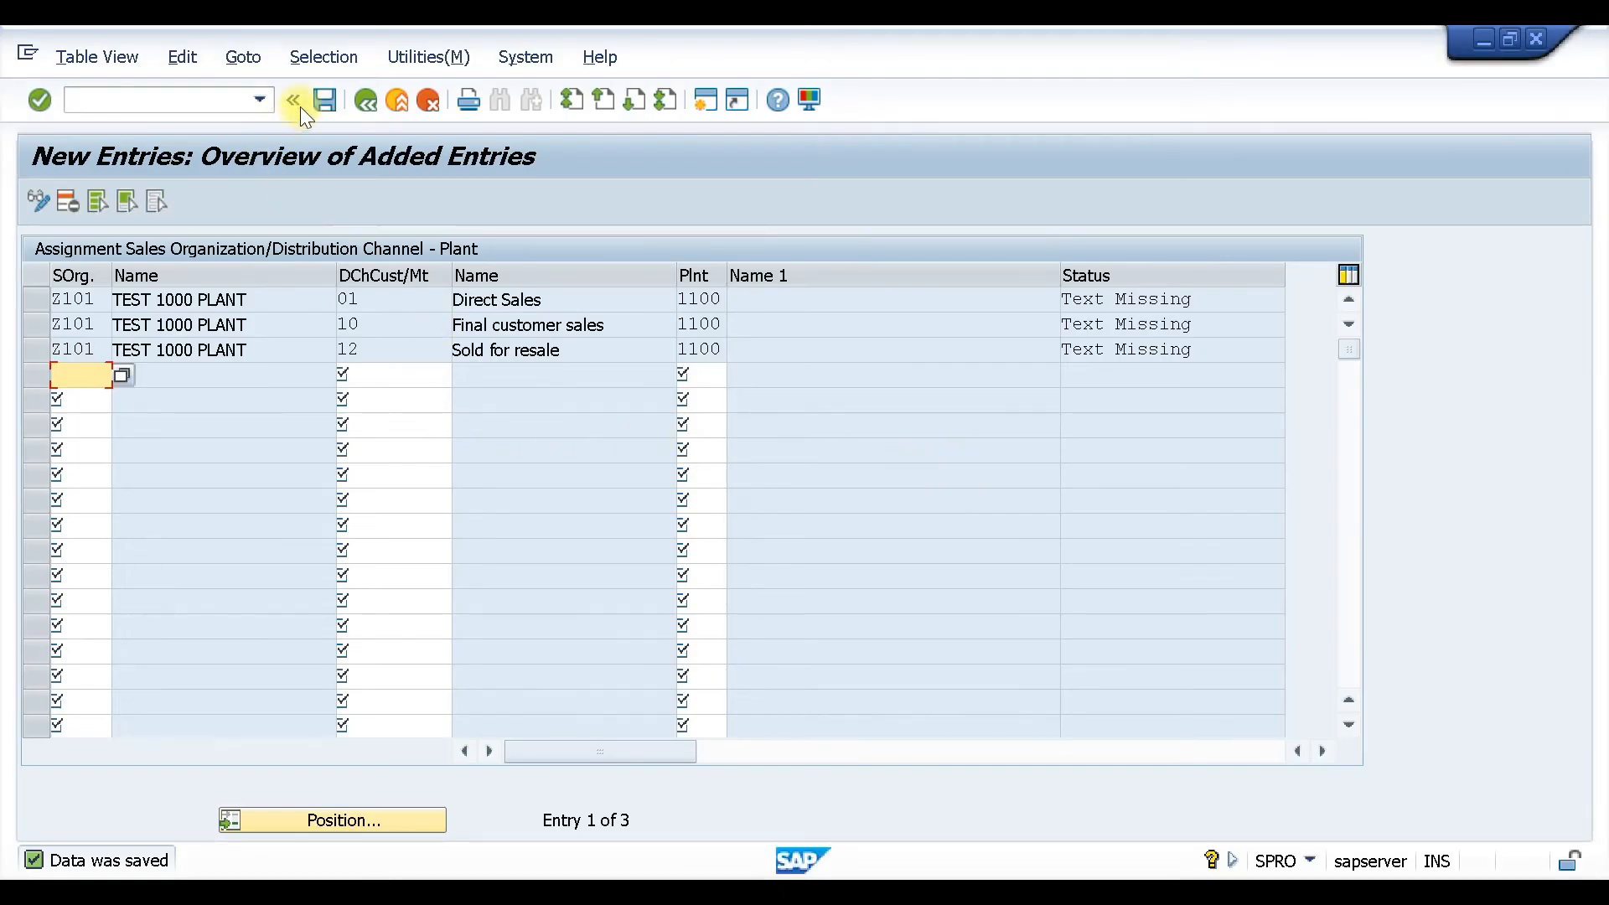
# Return to the implementation guide and open the assignment of shipping points to plants under Logistics Execution.
pyautogui.click(365, 99)
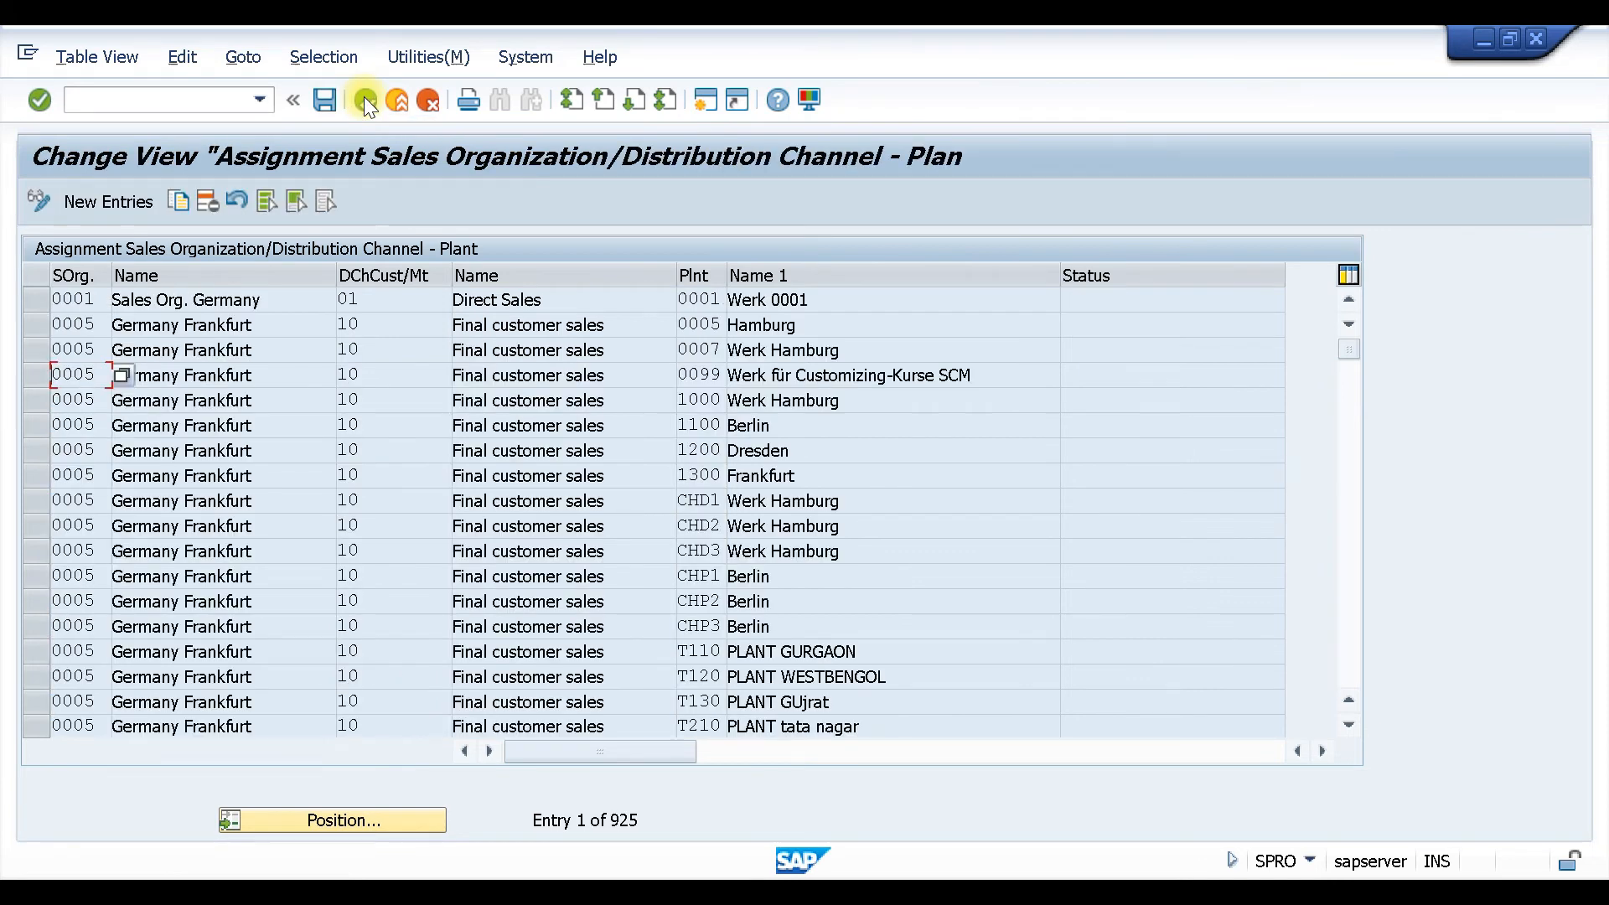
pyautogui.click(364, 99)
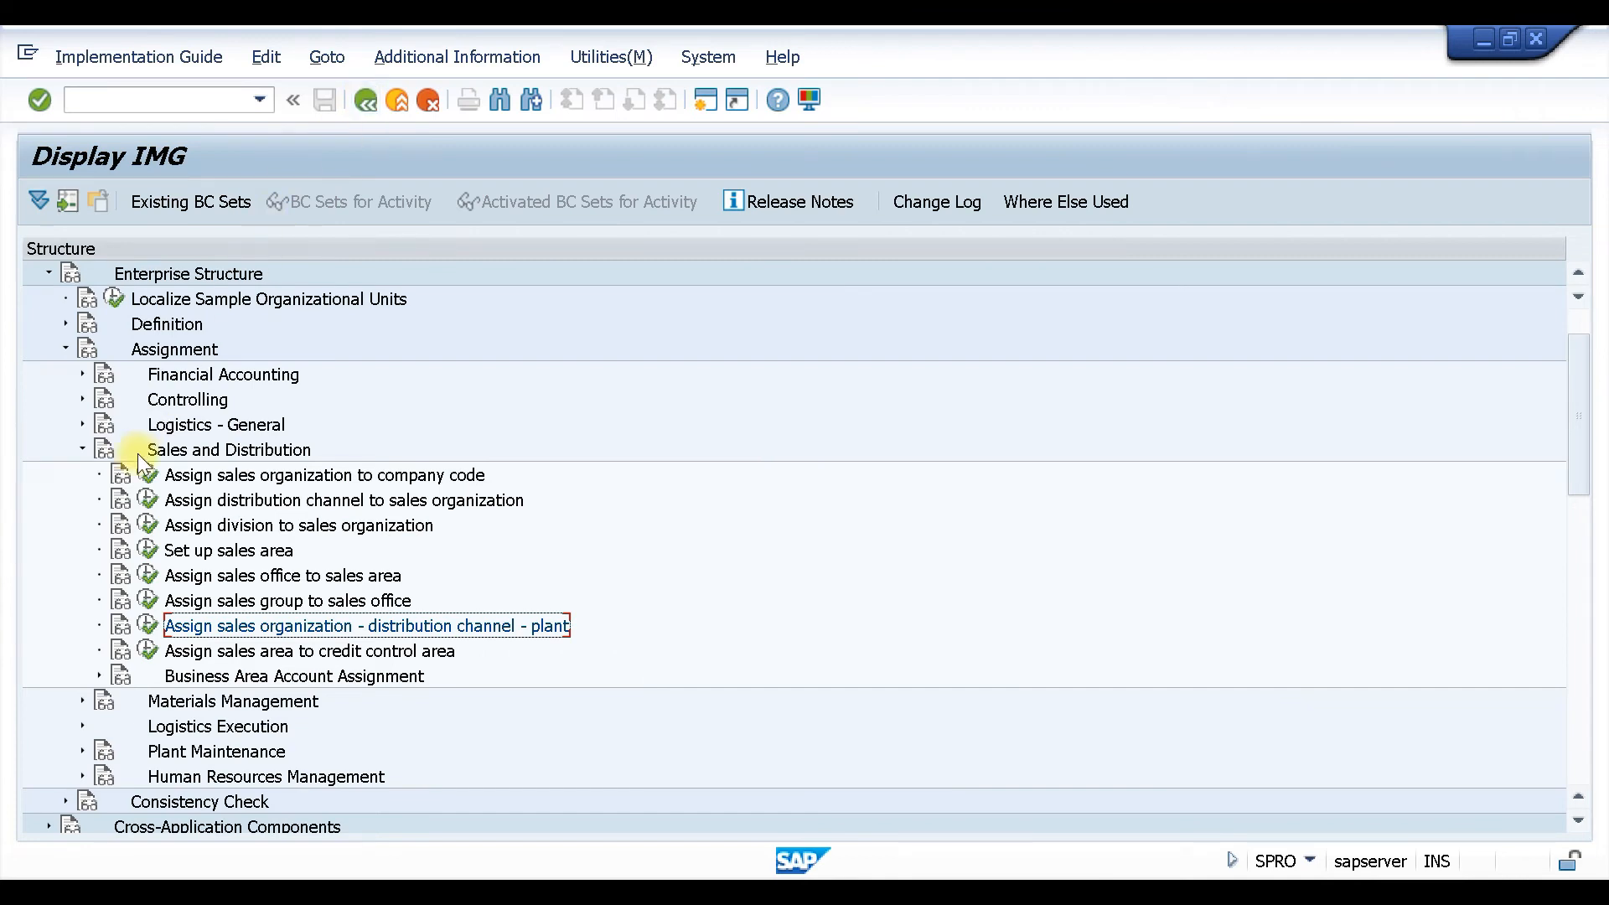
pyautogui.click(82, 449)
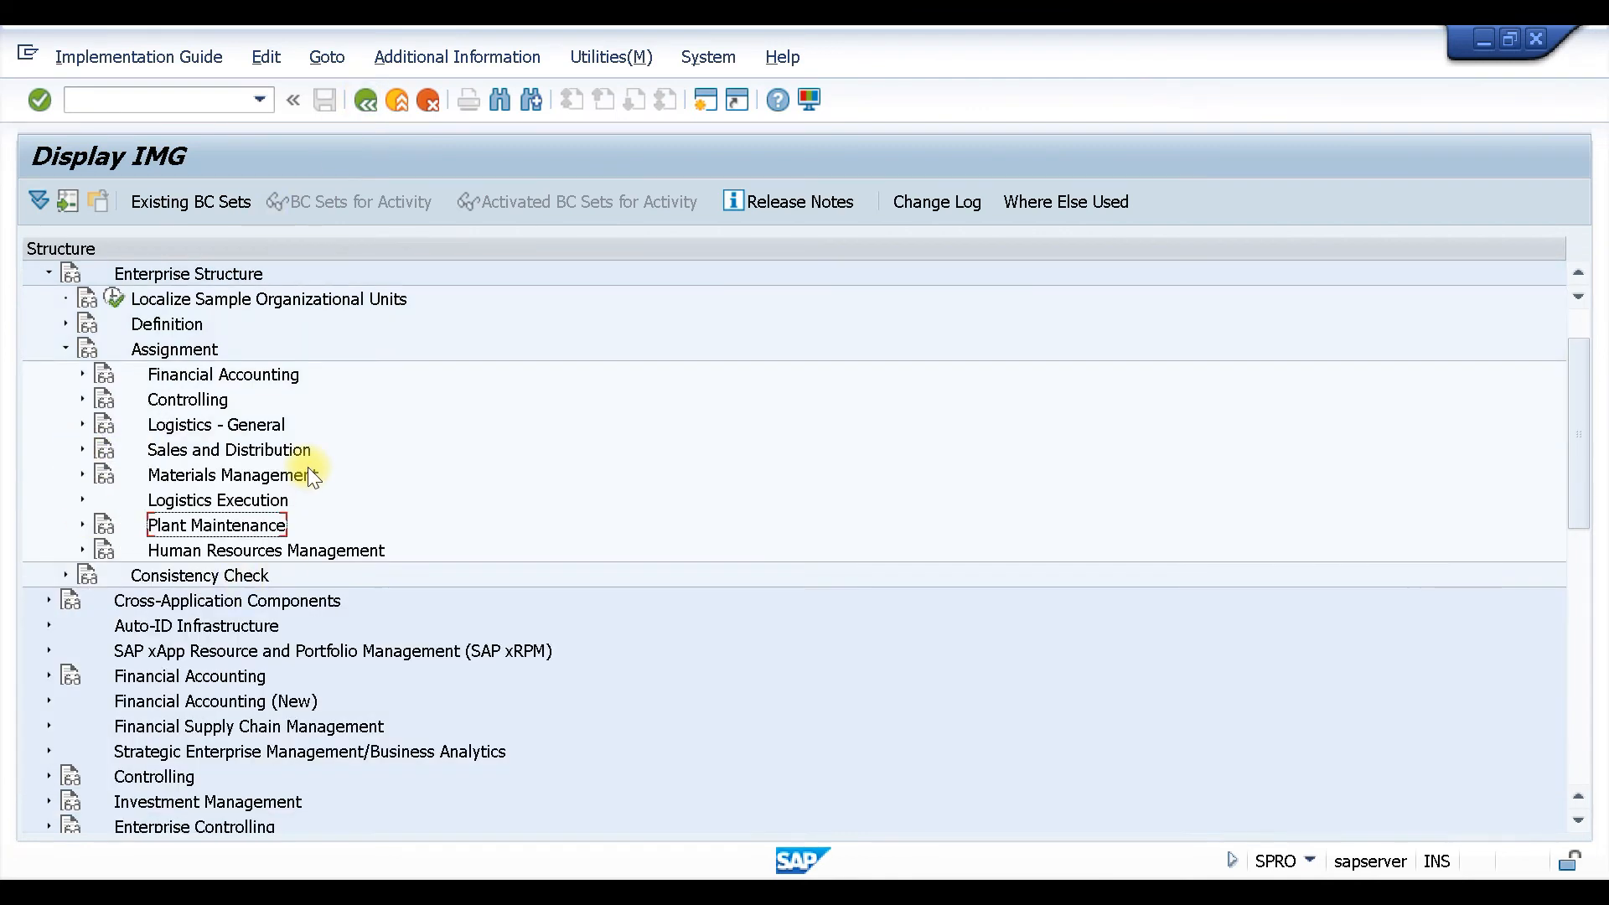
pyautogui.click(83, 499)
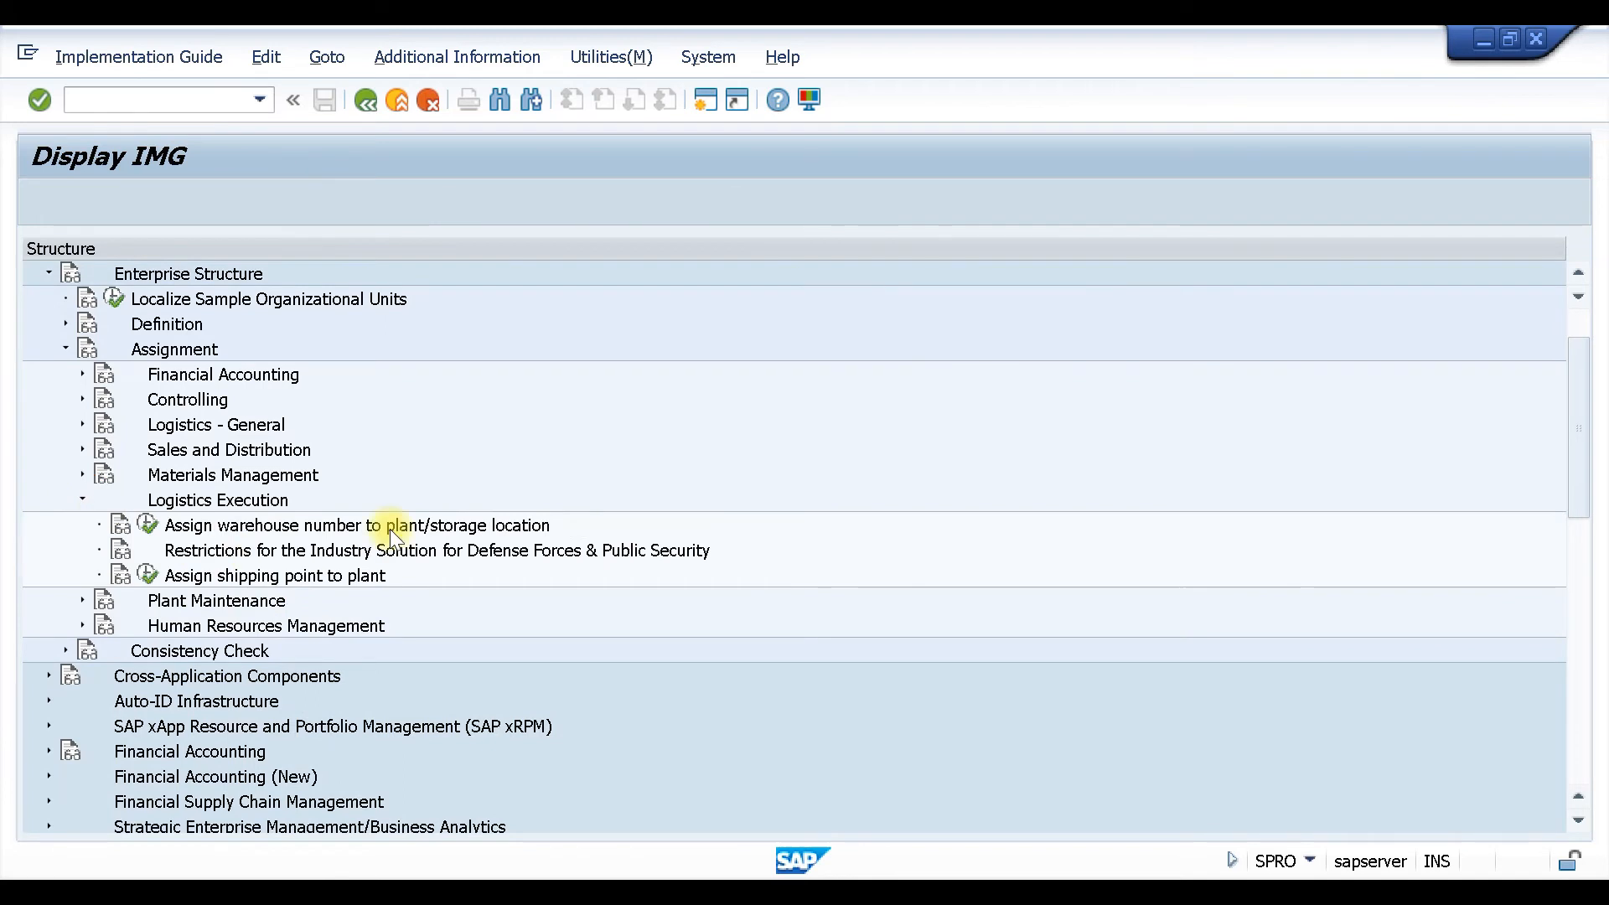
pyautogui.scroll(-3, 503, 427)
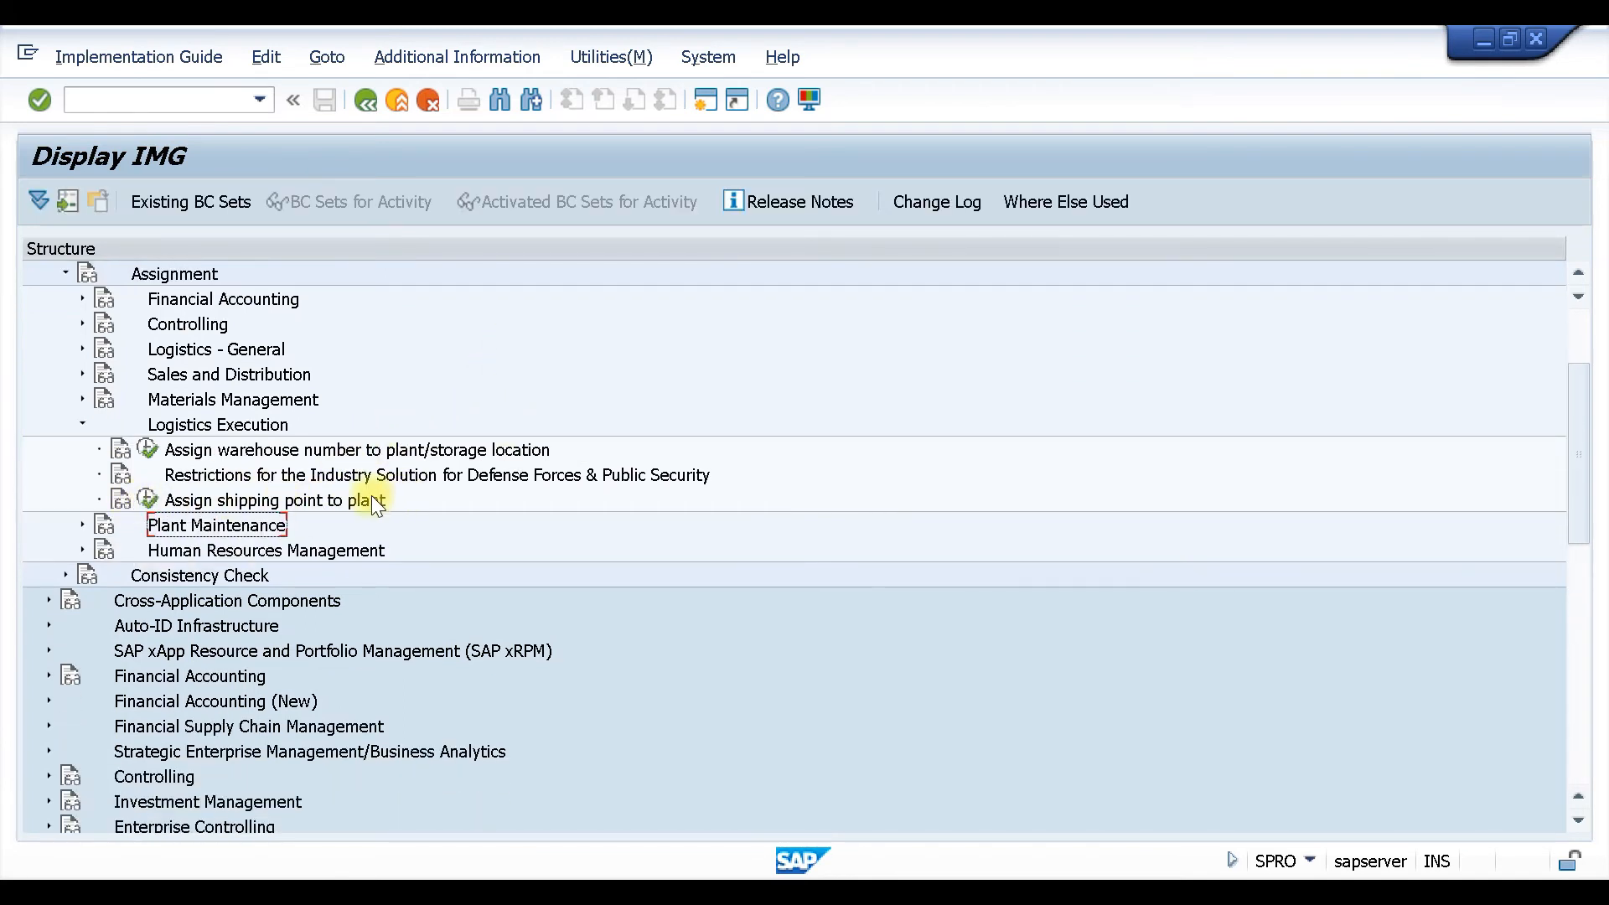
pyautogui.click(147, 501)
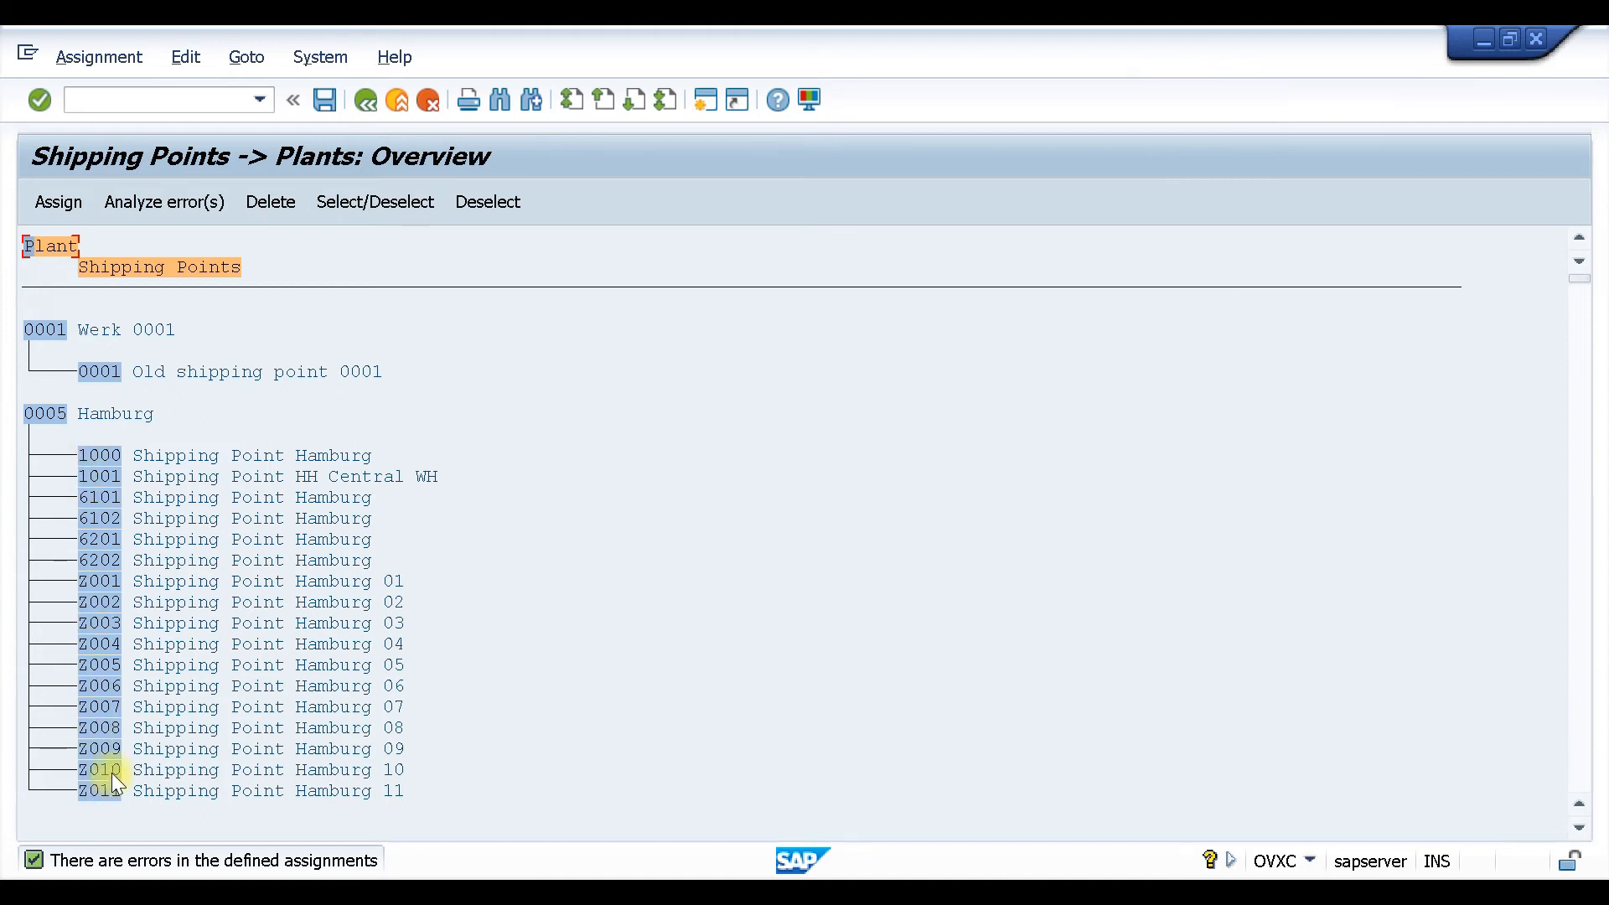
pyautogui.scroll(-4, 114, 503)
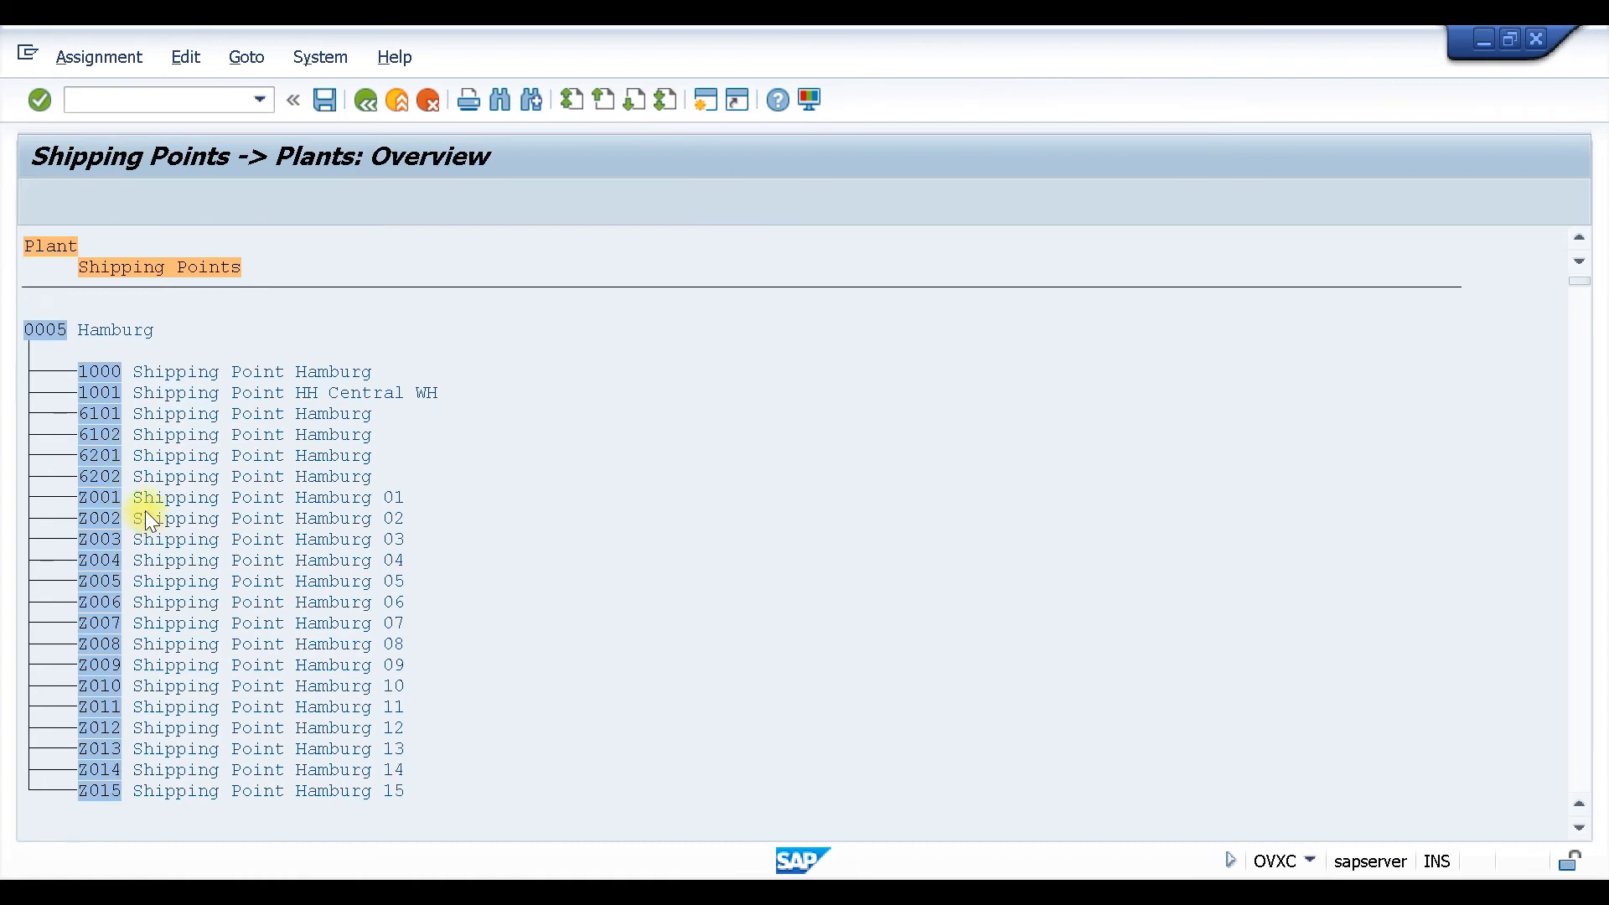
# Assign shipping point Z101, TEST SHIPPING POINT 1000, to plant 1000 Werk Hamburg.
pyautogui.scroll(-7, 159, 502)
pyautogui.scroll(-2, 172, 518)
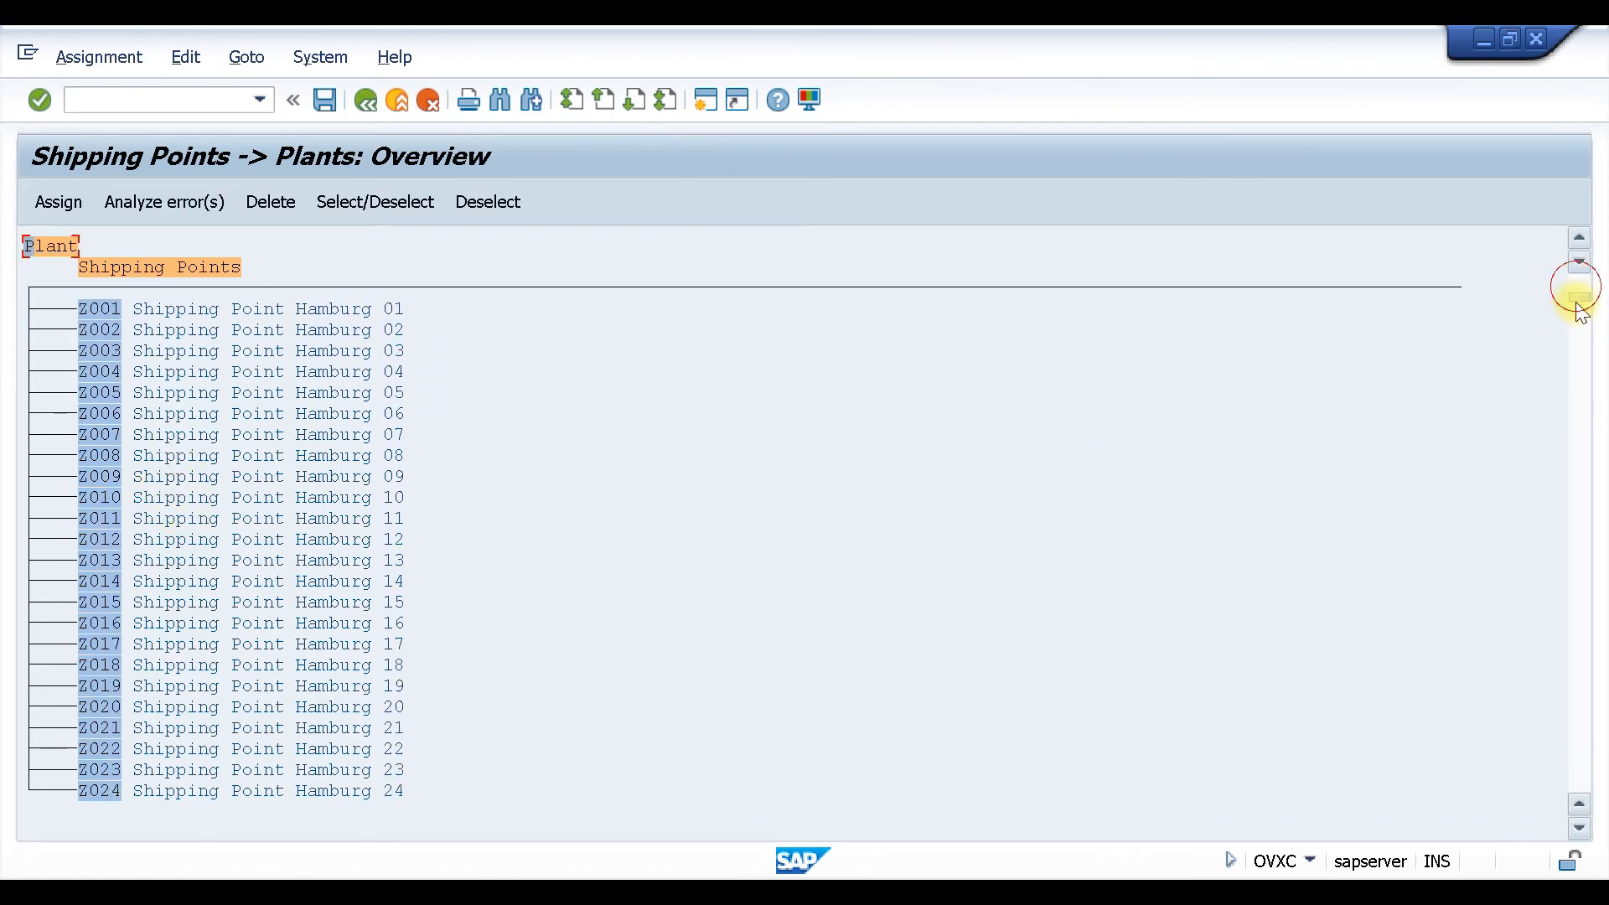
pyautogui.moveTo(1576, 319); pyautogui.dragTo(1576, 317)
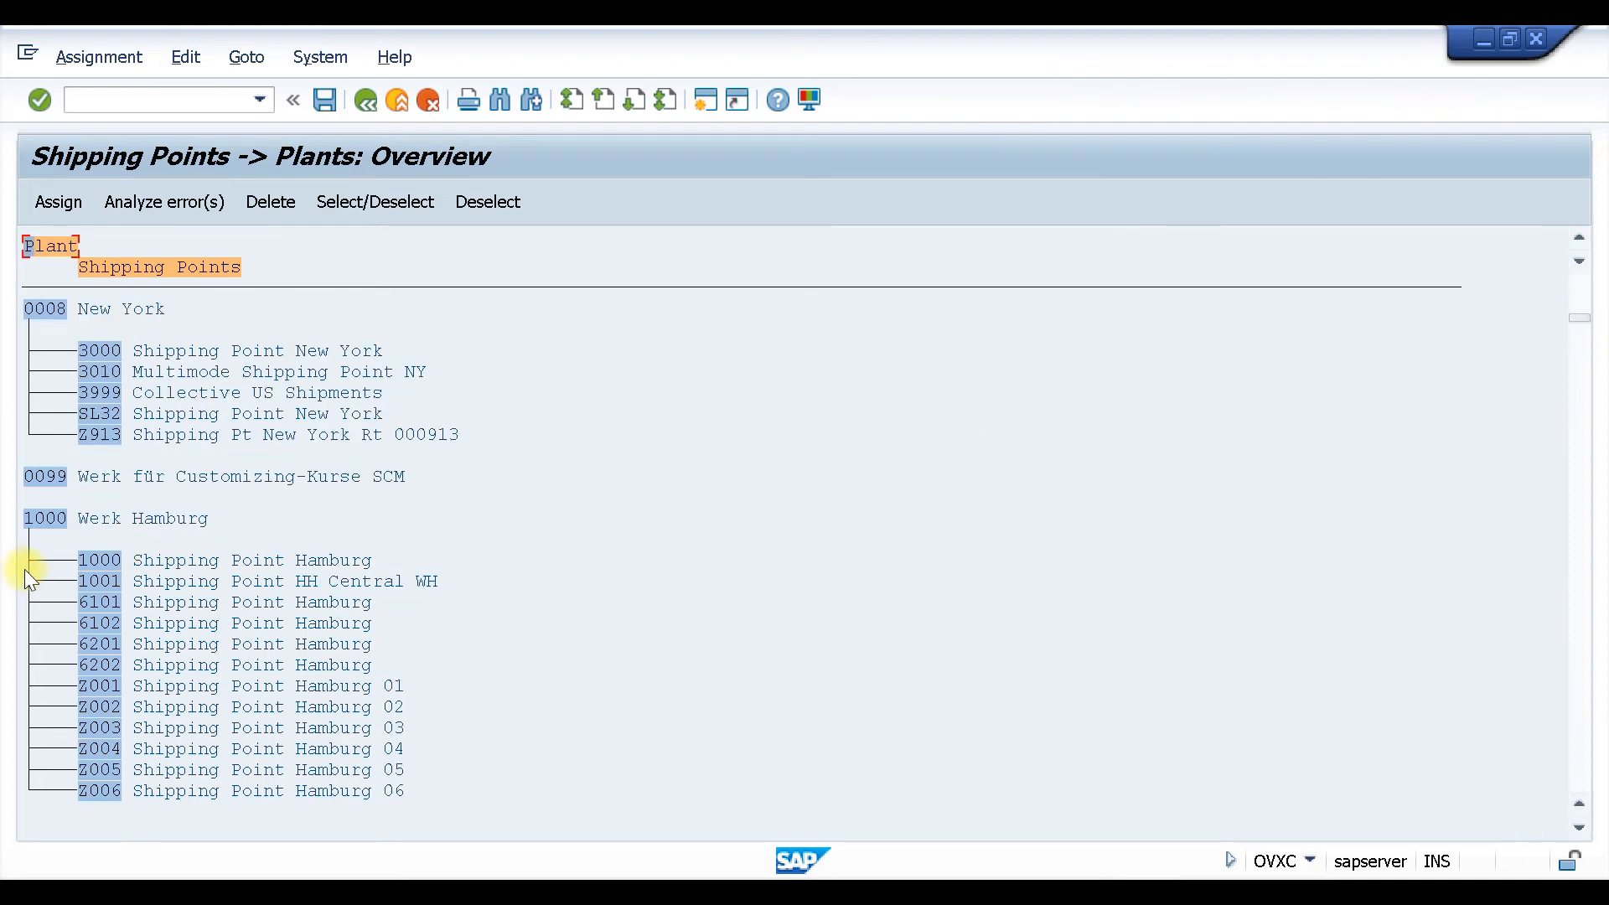
pyautogui.click(38, 518)
pyautogui.click(64, 201)
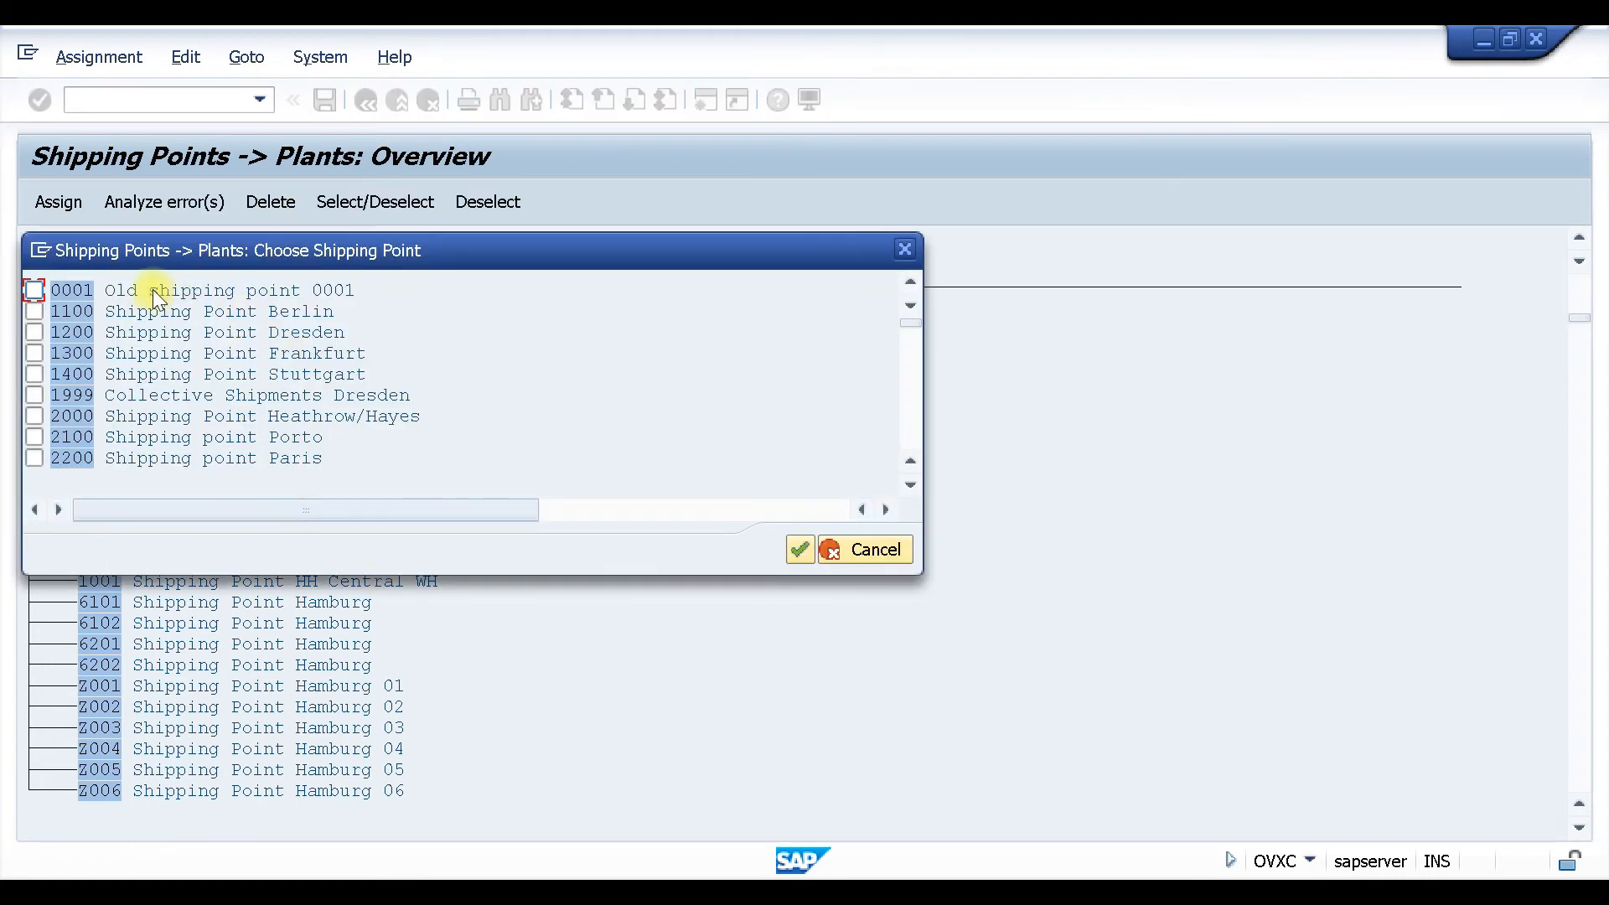
pyautogui.scroll(-4, 149, 287)
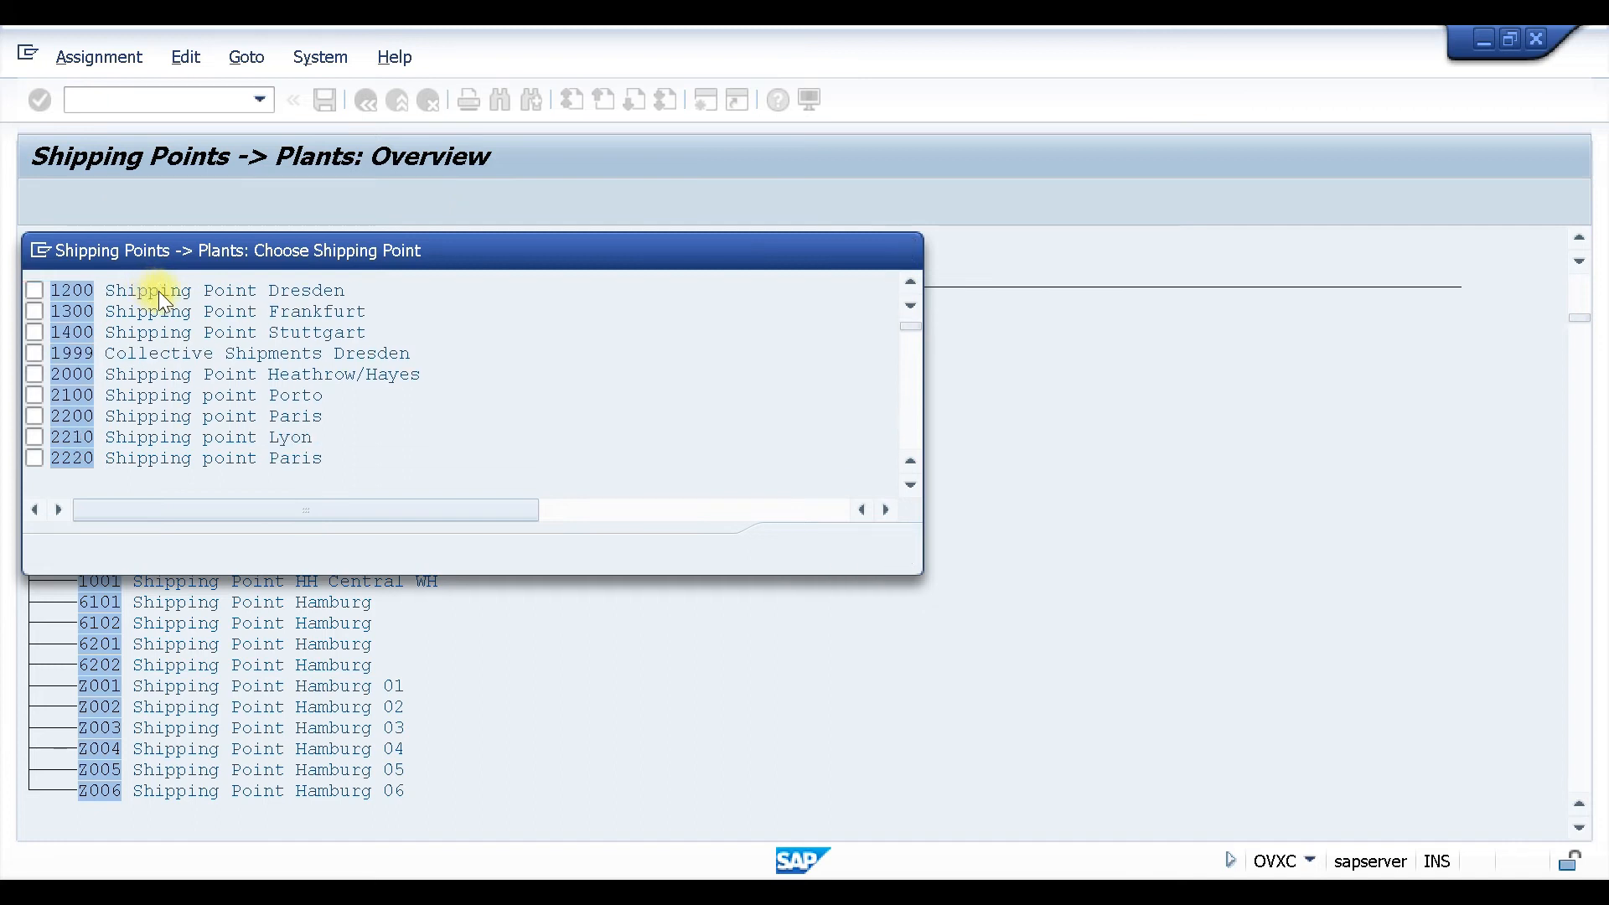
pyautogui.scroll(-6, 170, 304)
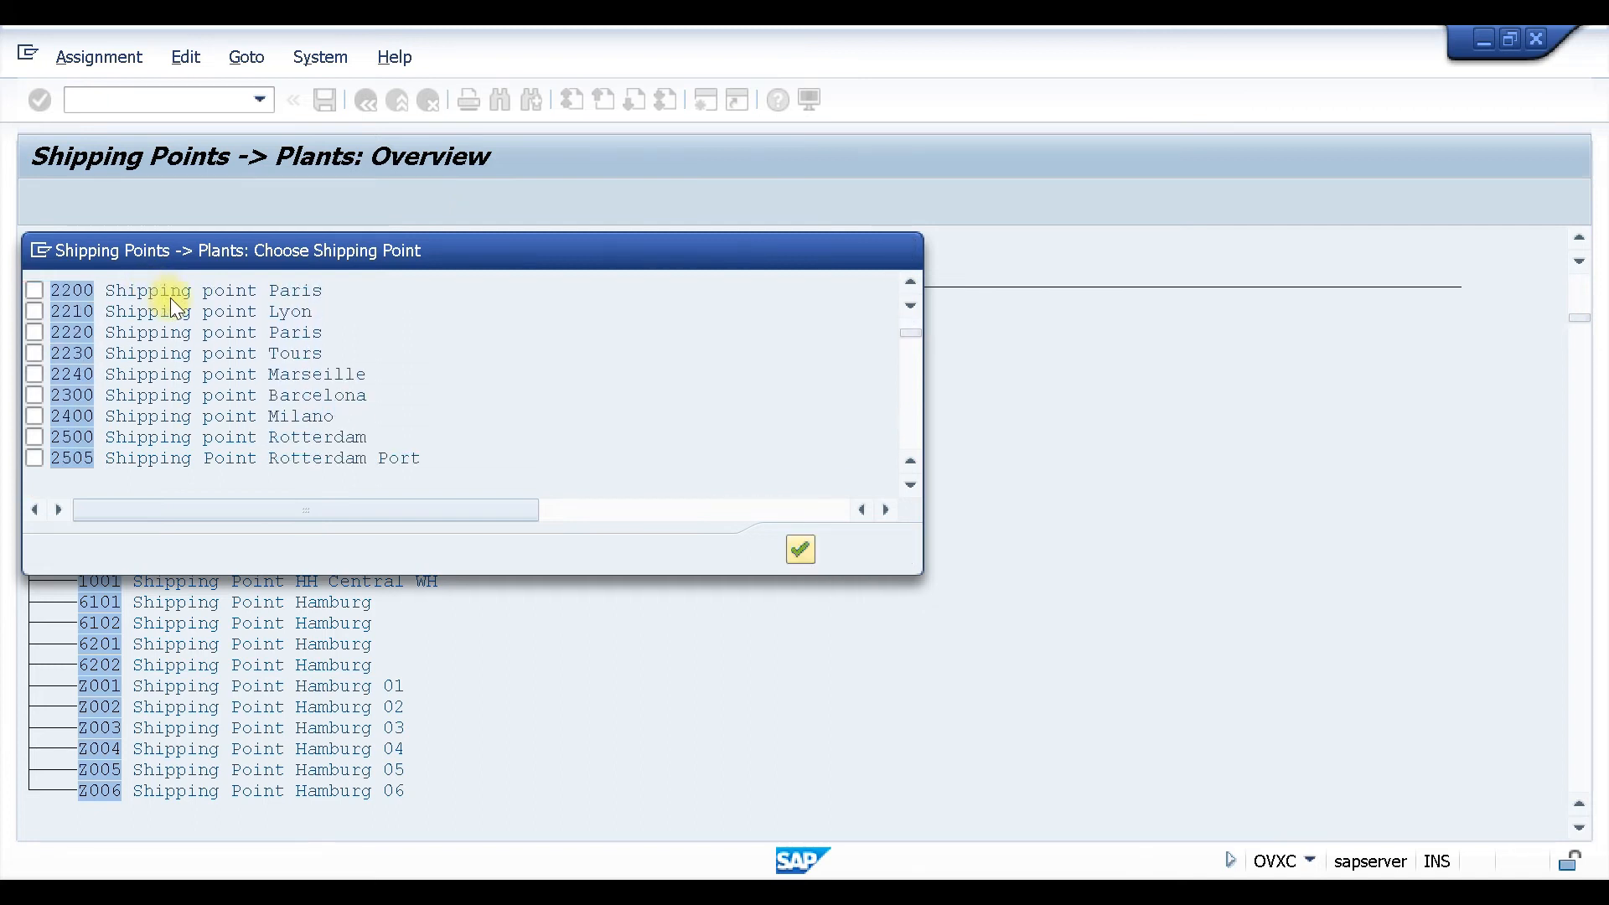
pyautogui.scroll(-6, 171, 292)
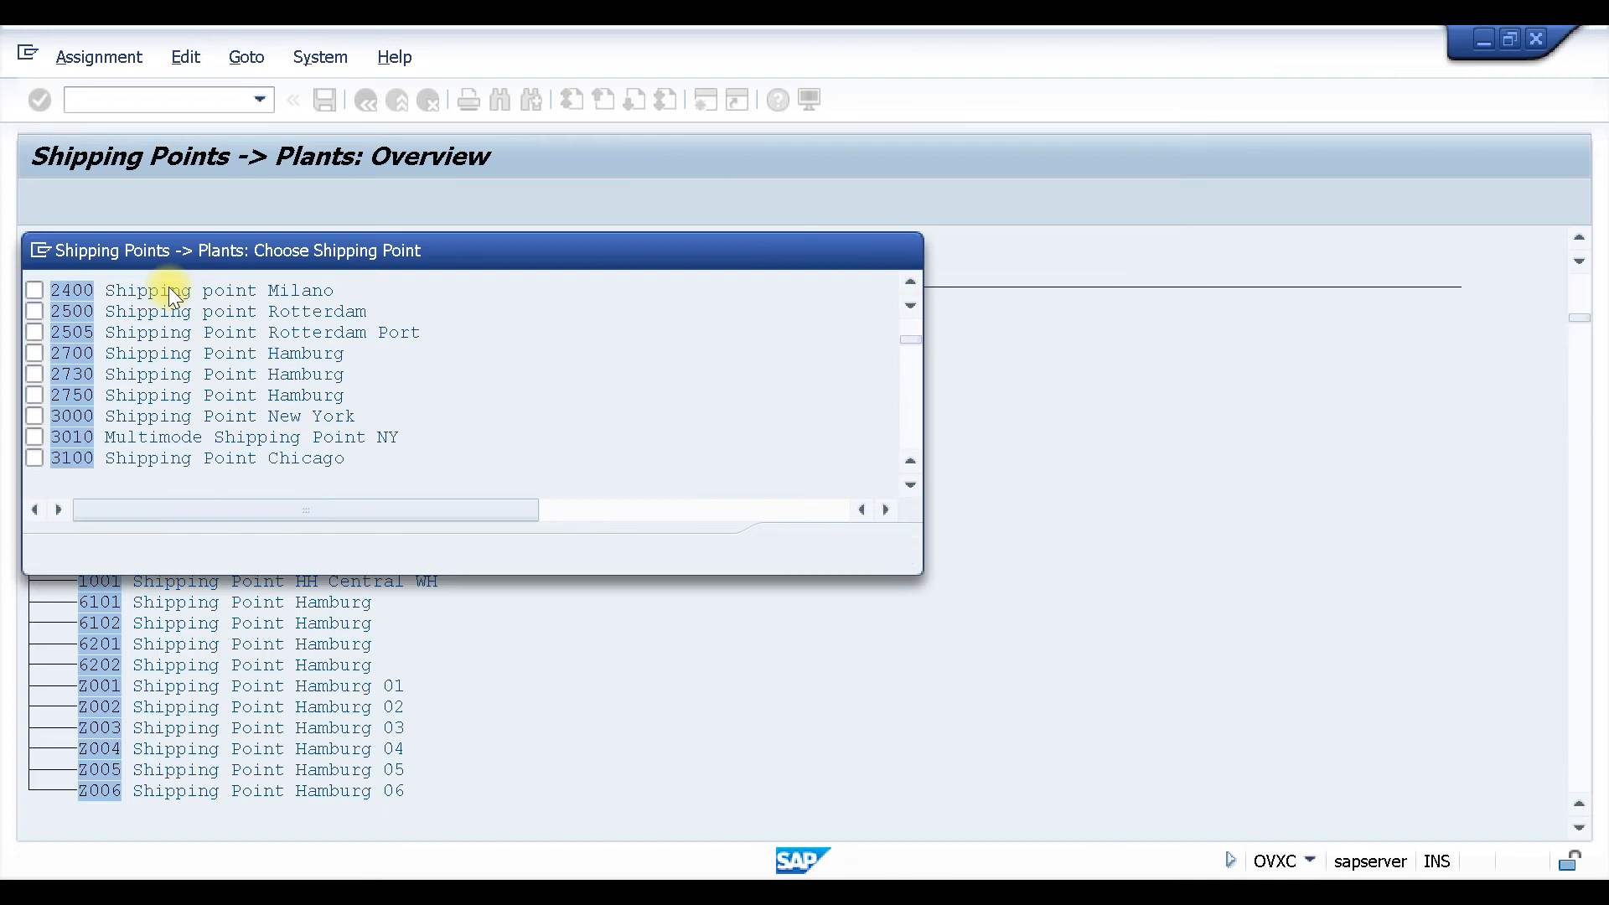
pyautogui.scroll(-3, 170, 292)
pyautogui.moveTo(906, 345); pyautogui.dragTo(910, 452)
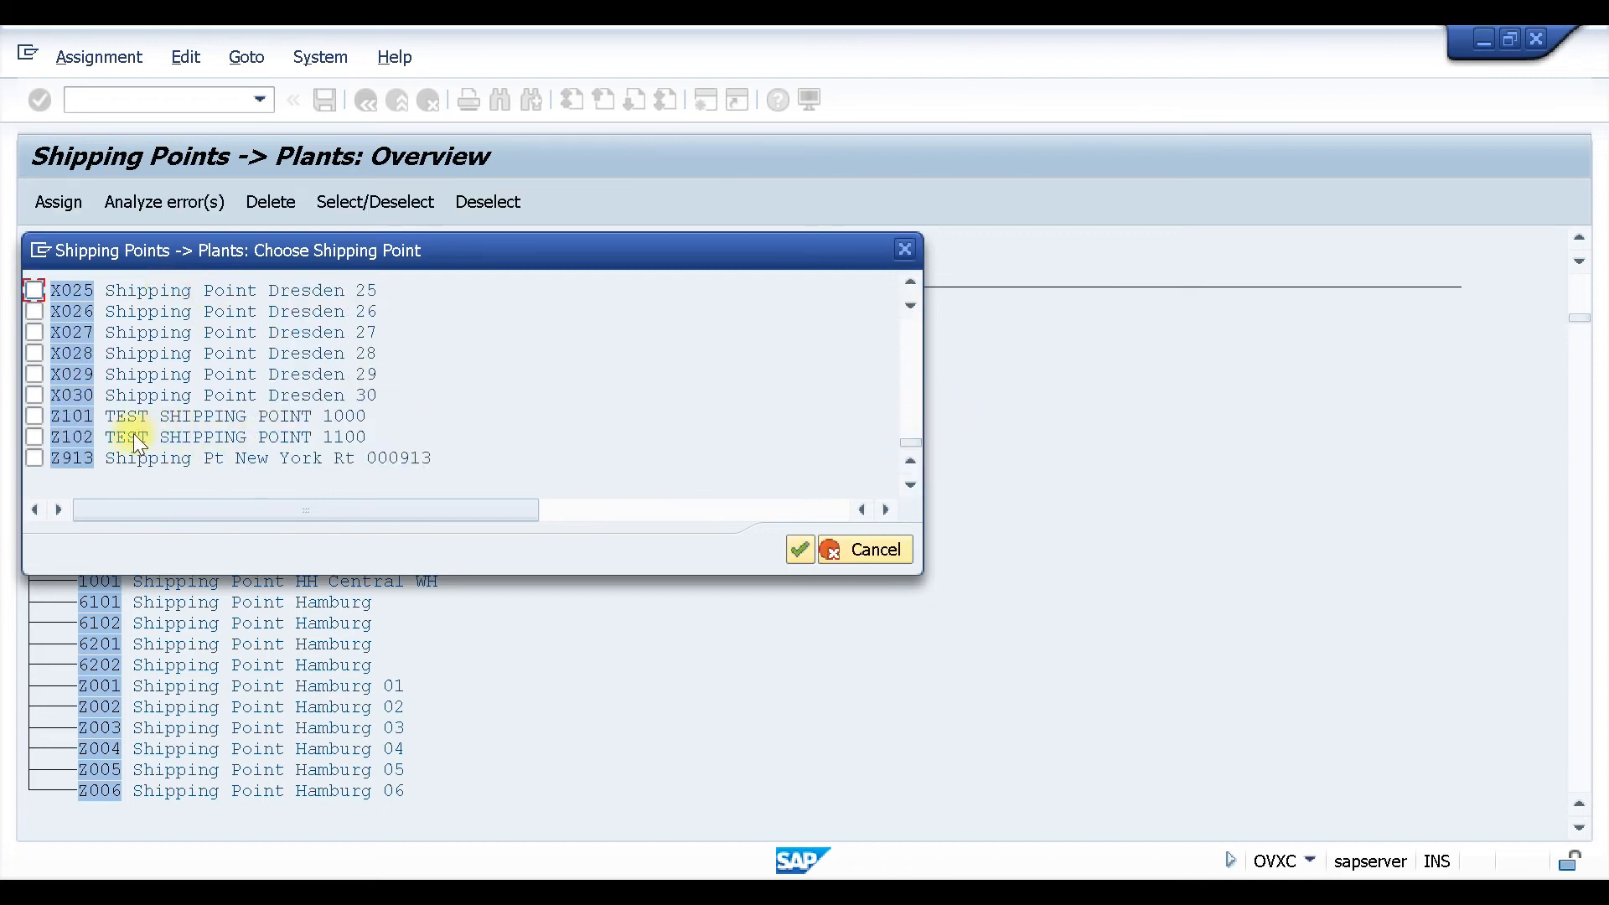
pyautogui.click(34, 416)
pyautogui.click(802, 549)
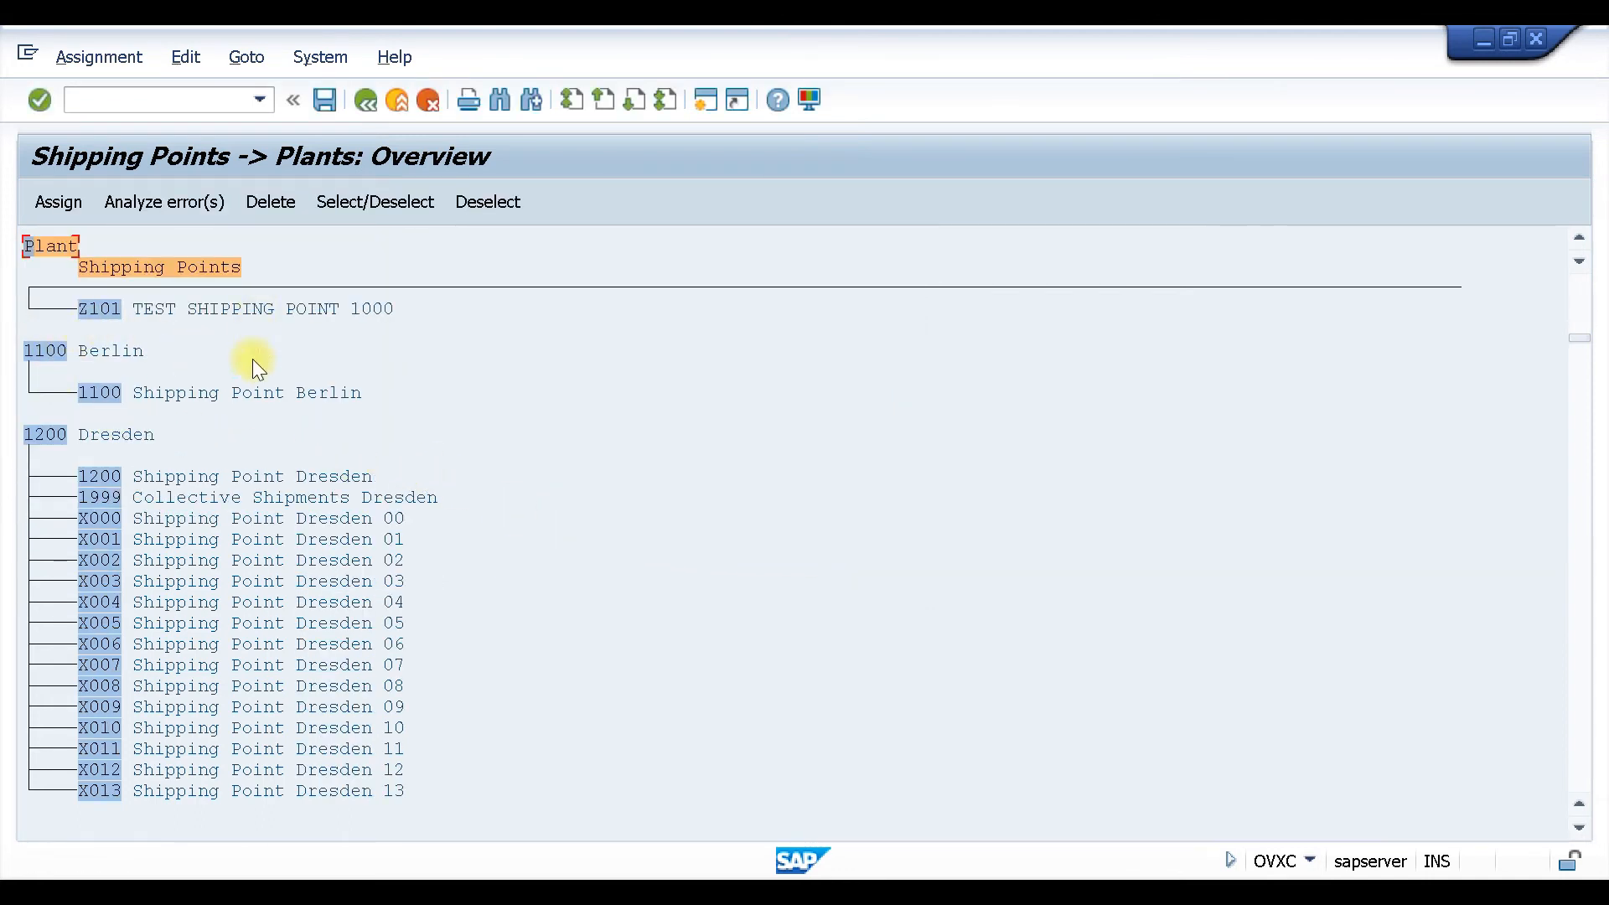
# Assign shipping point Z102, TEST SHIPPING POINT 1100, to plant 1100 Berlin and save the shipping point assignments.
pyautogui.scroll(1, 253, 364)
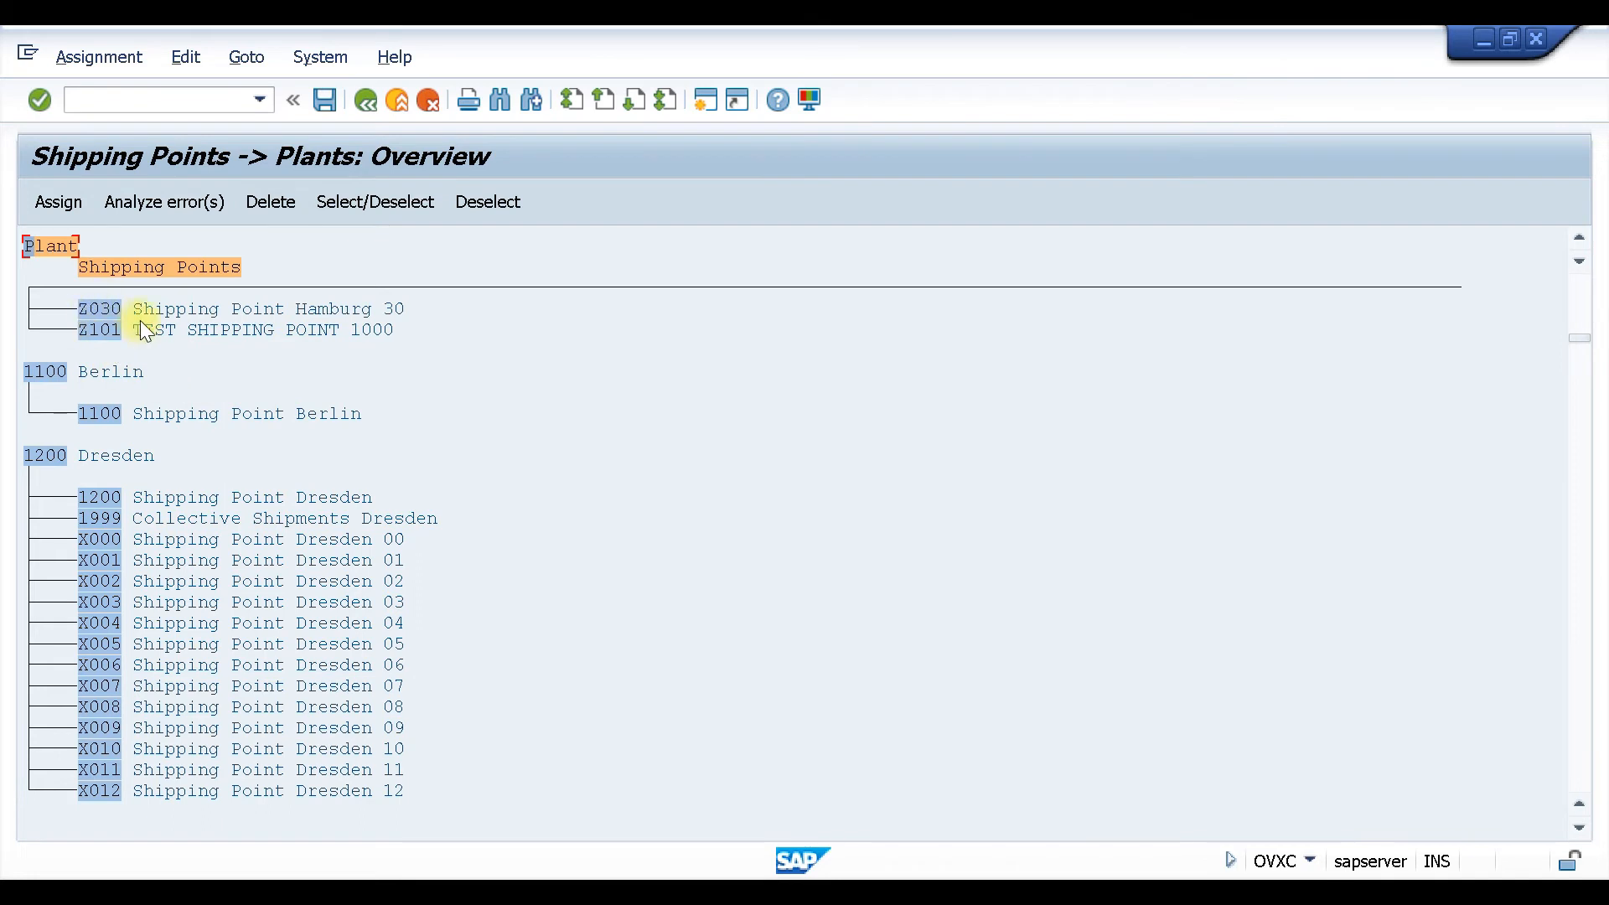
pyautogui.click(42, 371)
pyautogui.click(57, 199)
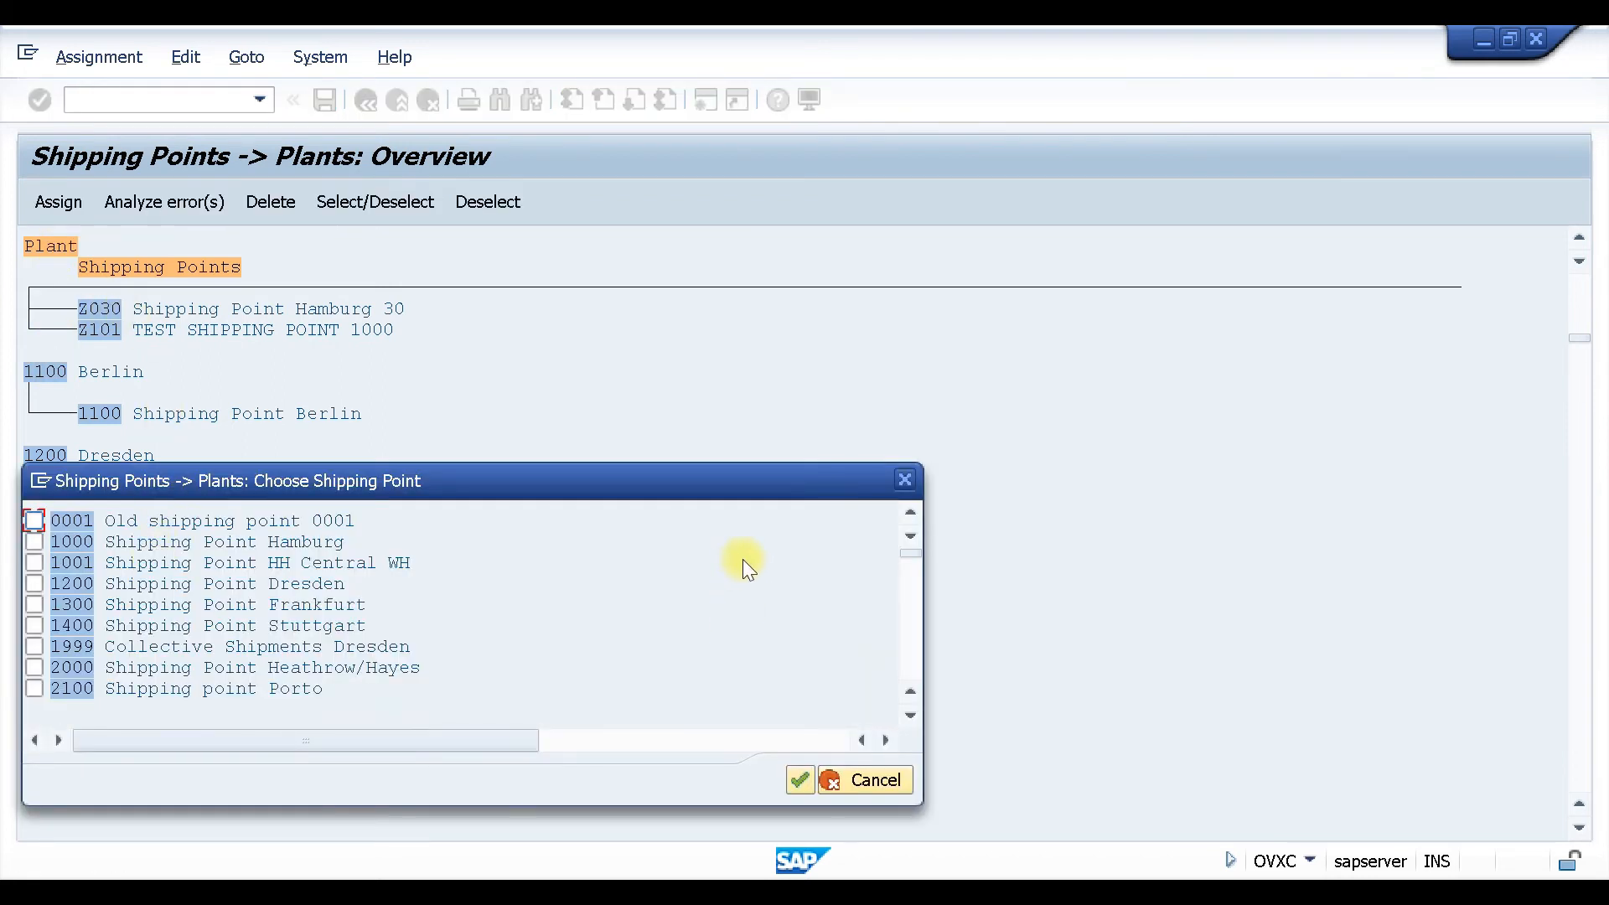
pyautogui.moveTo(907, 555); pyautogui.dragTo(910, 615)
pyautogui.moveTo(915, 679); pyautogui.dragTo(915, 679)
pyautogui.click(34, 667)
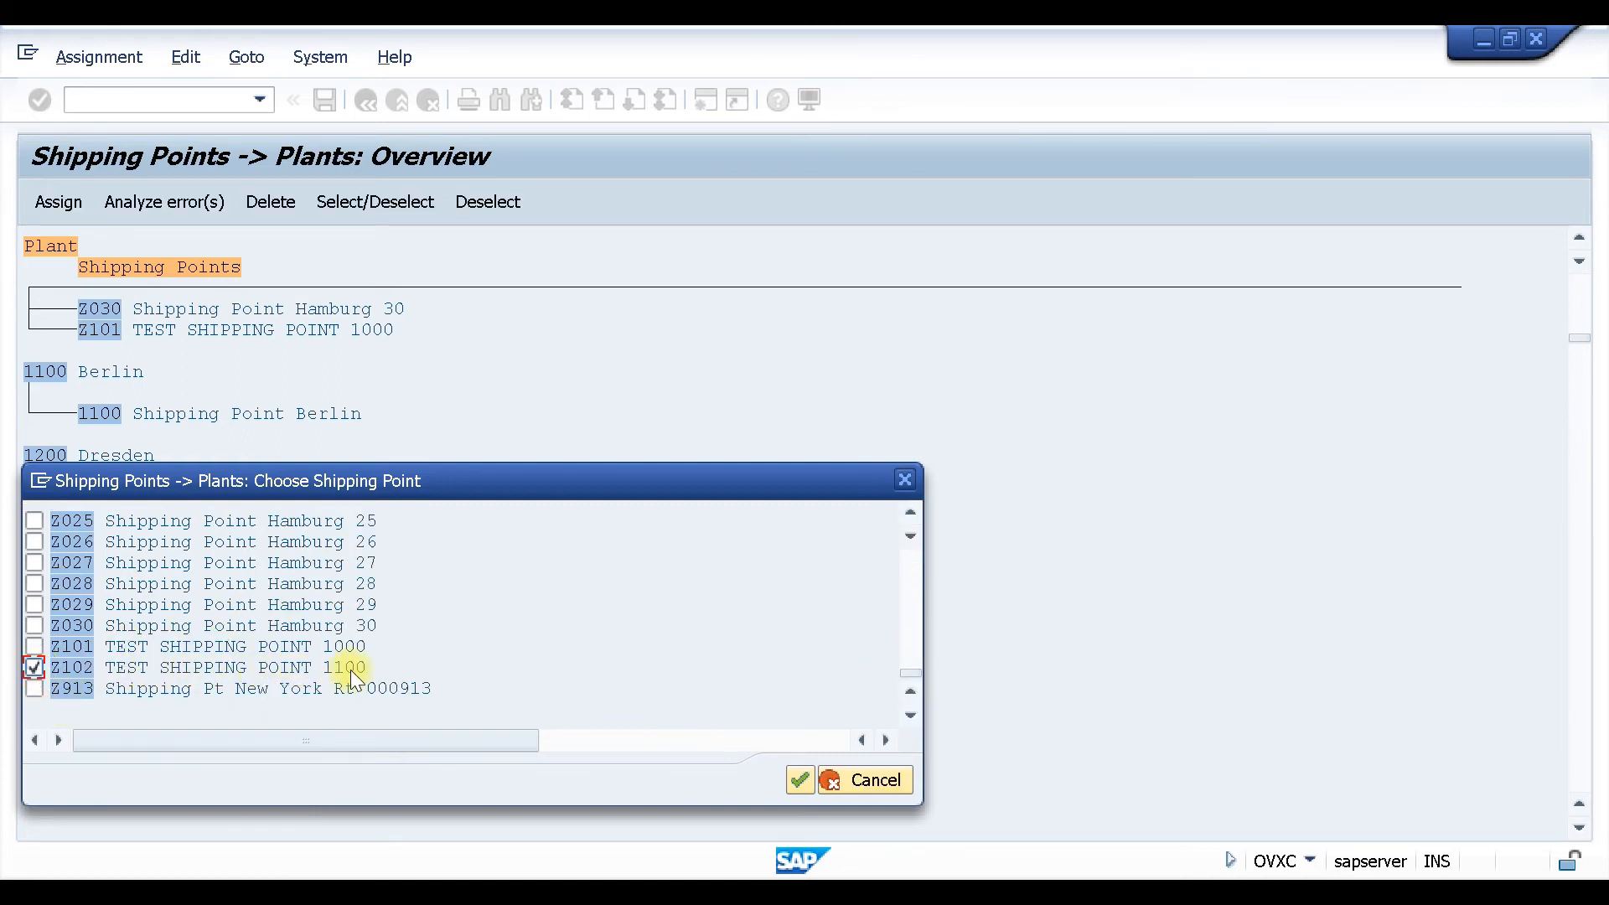
pyautogui.click(800, 779)
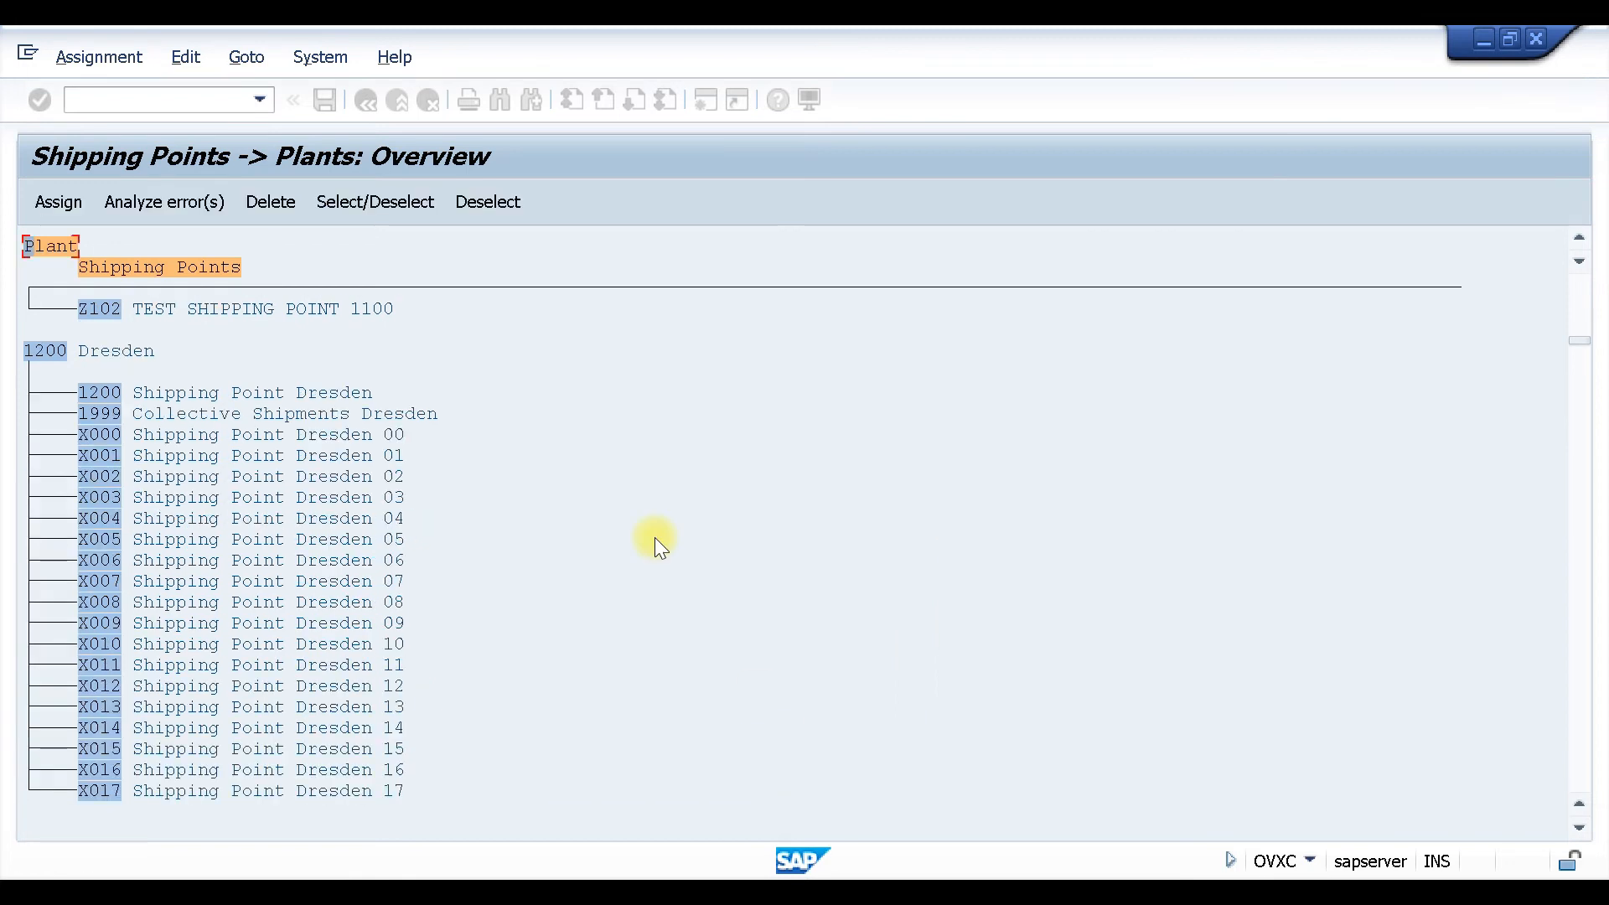
pyautogui.hotkey('ctrl', 's')
pyautogui.click(486, 464)
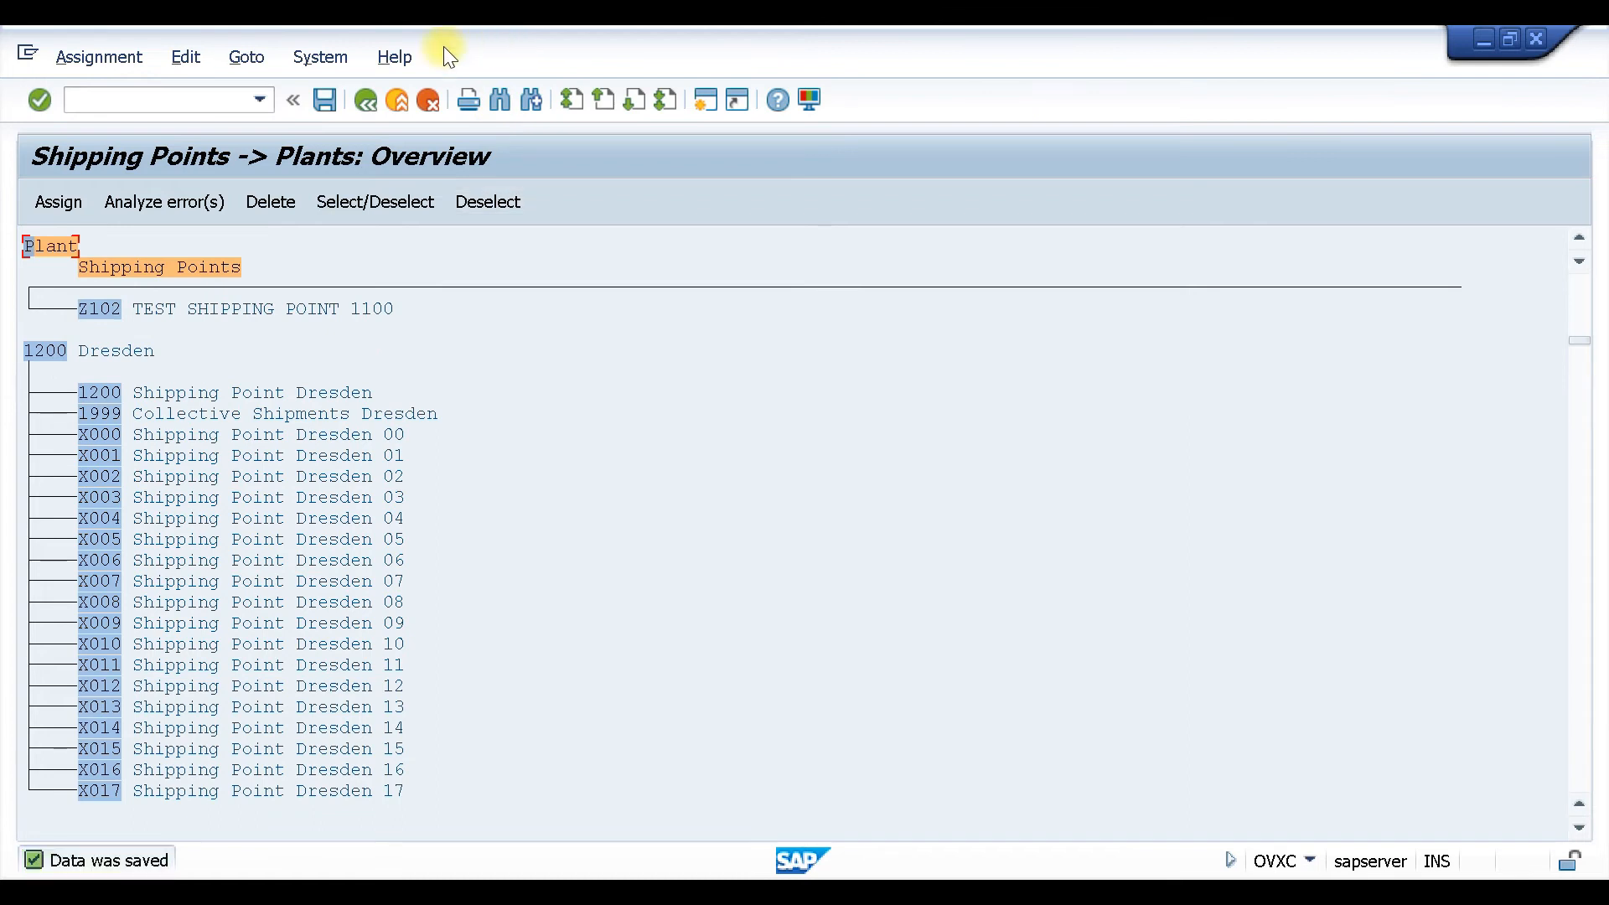
# Return to the implementation guide and open Assign Shipping Points under Logistics Execution, Shipping, Basic Shipping Functions, Shipping Point and Goods Receiving Point Determination.
pyautogui.click(365, 98)
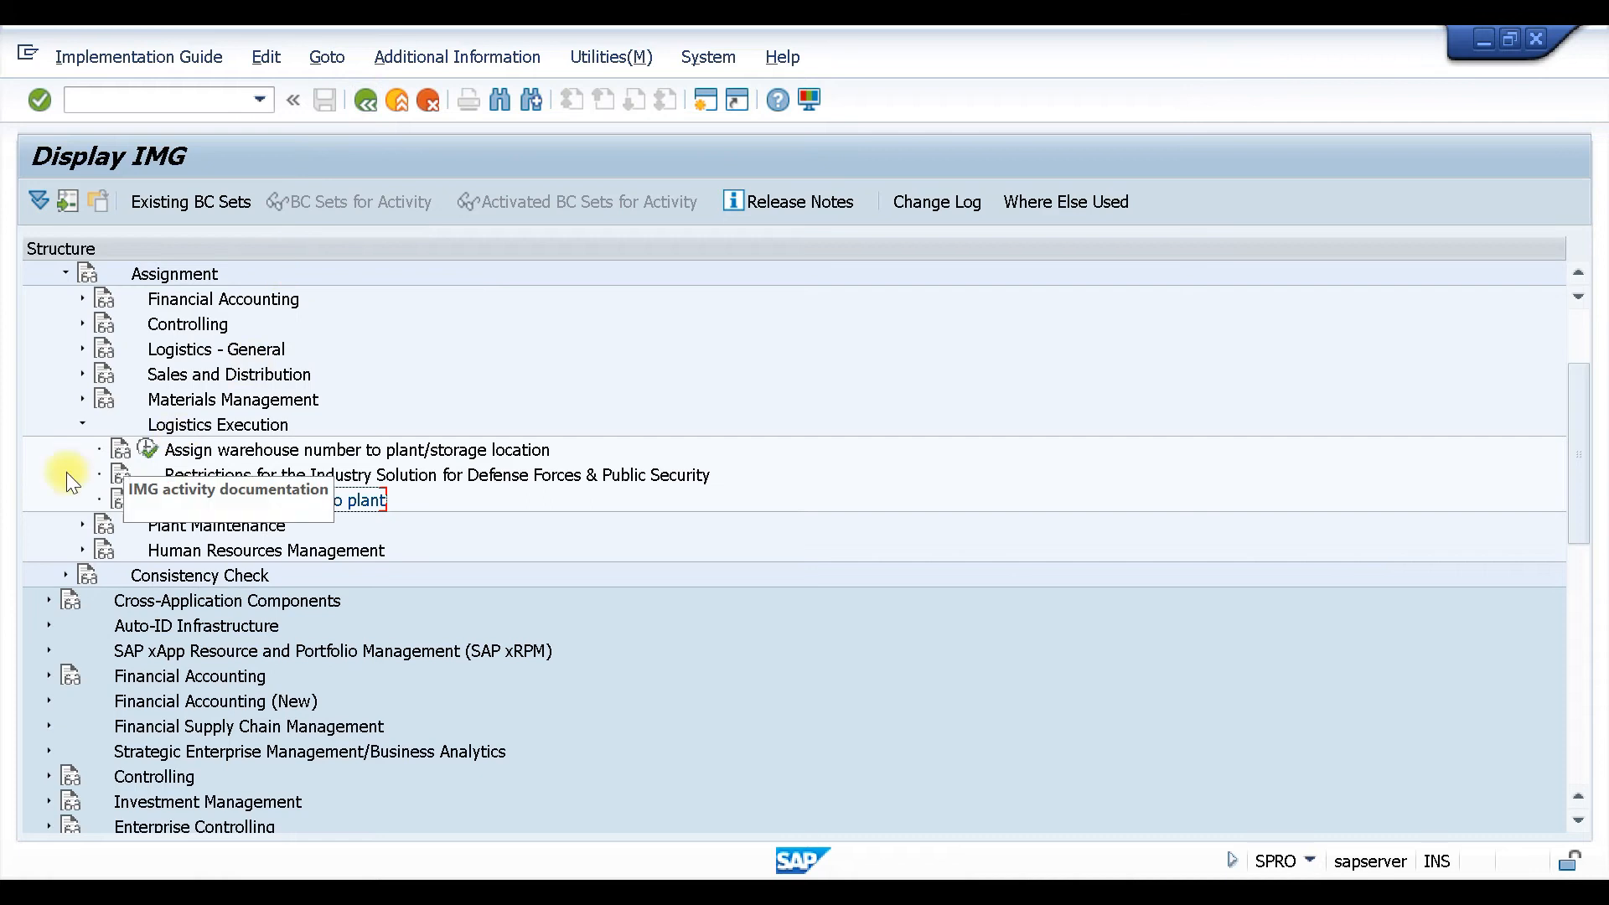
pyautogui.click(79, 423)
pyautogui.scroll(2, 402, 444)
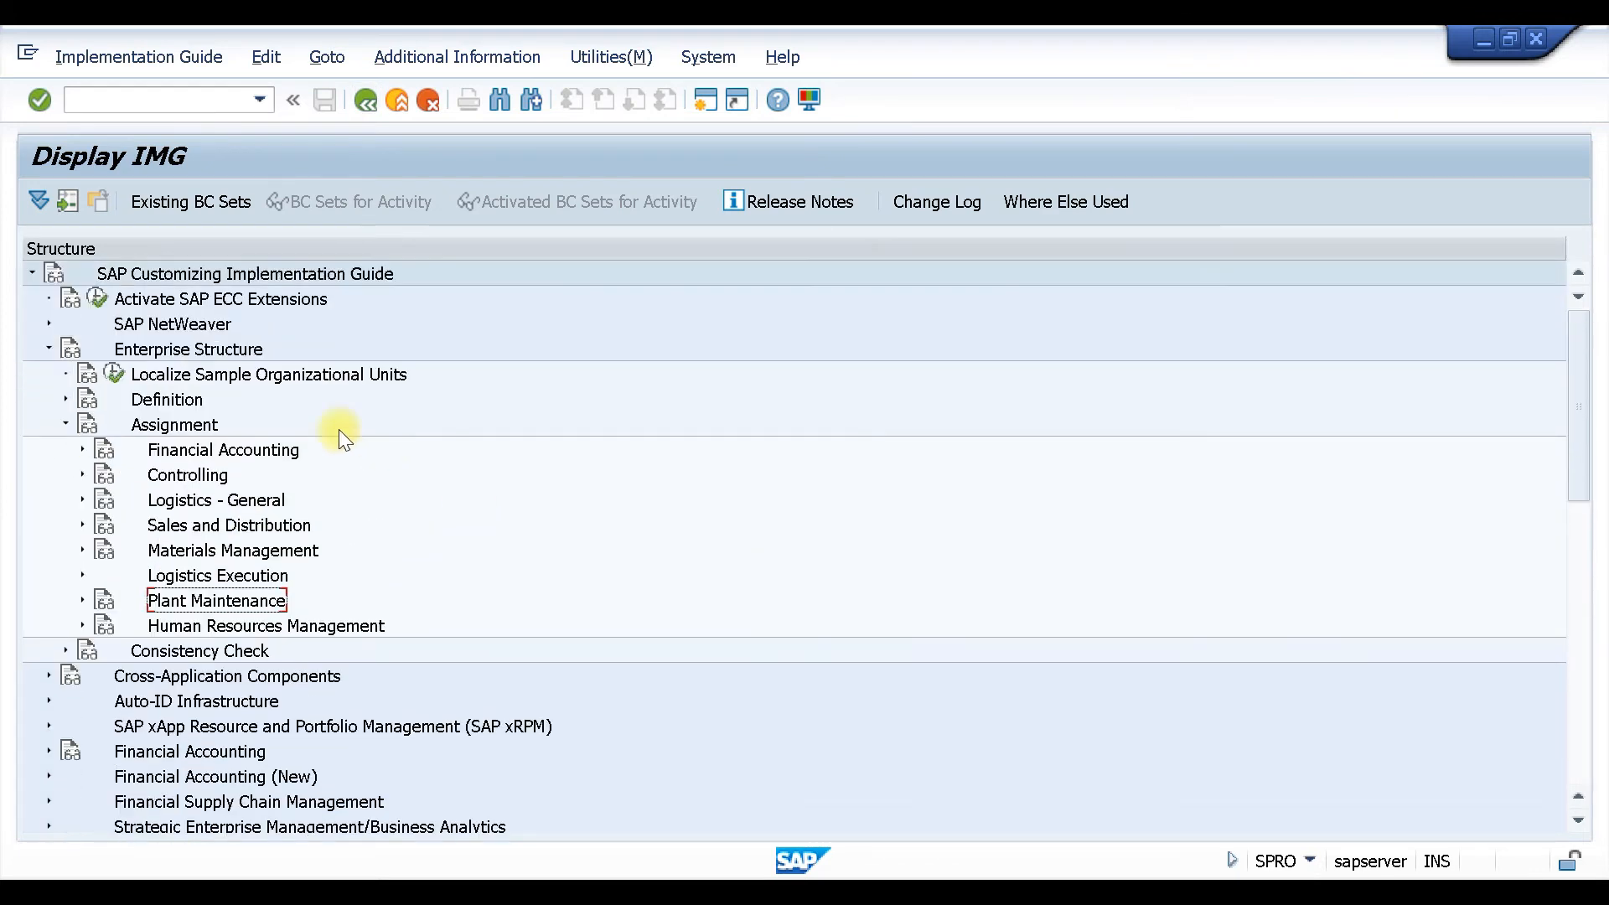
pyautogui.click(52, 339)
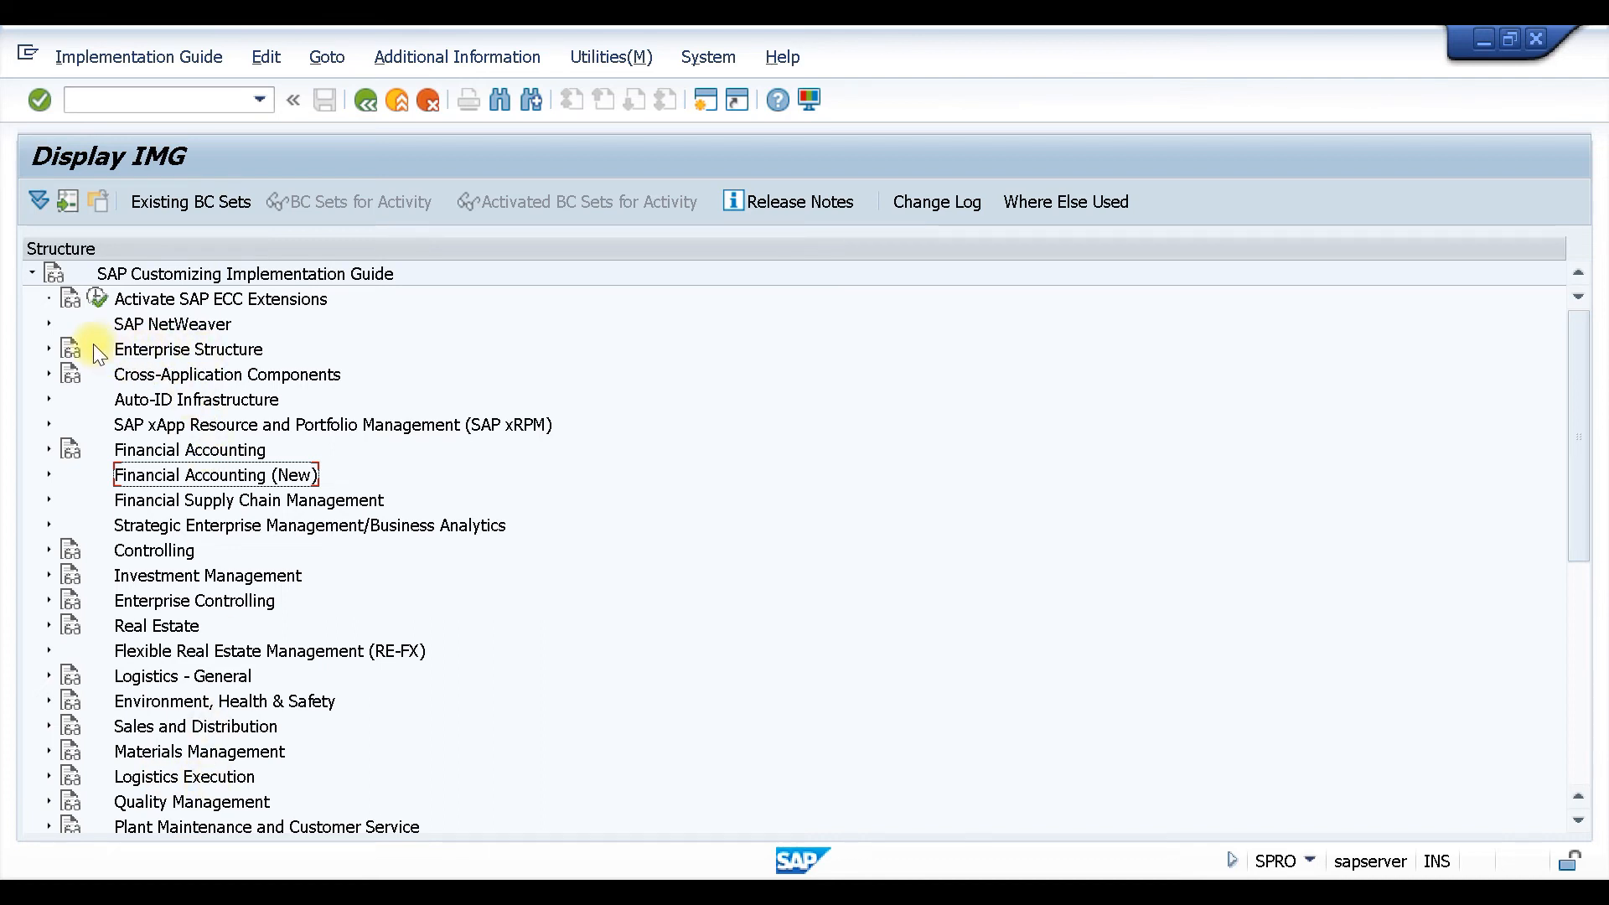
pyautogui.click(48, 774)
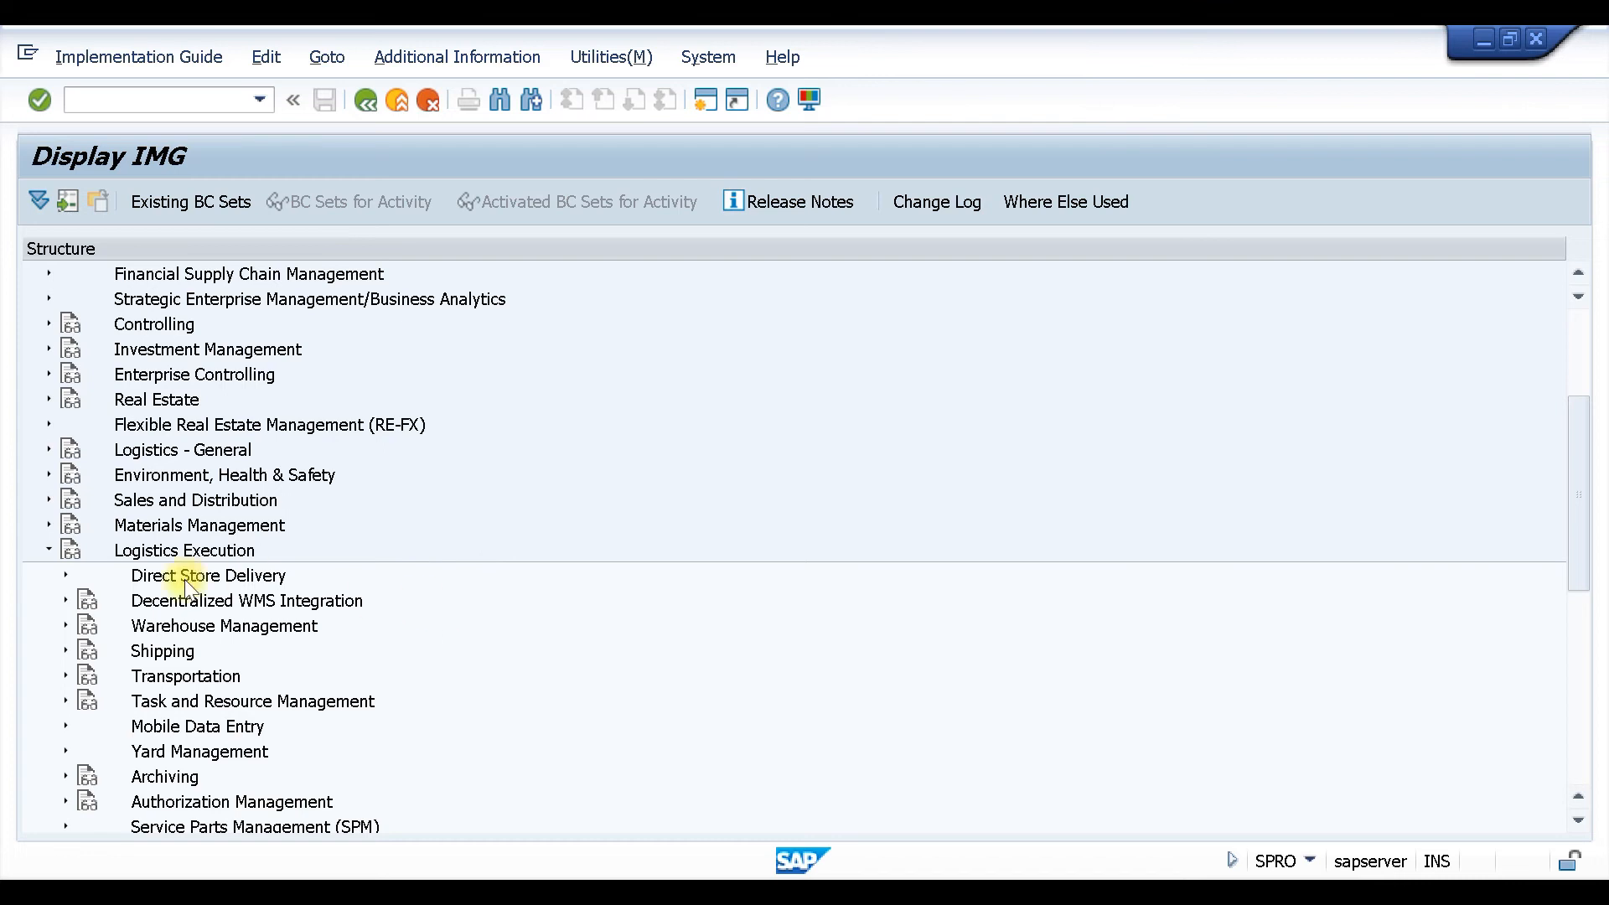
pyautogui.click(66, 650)
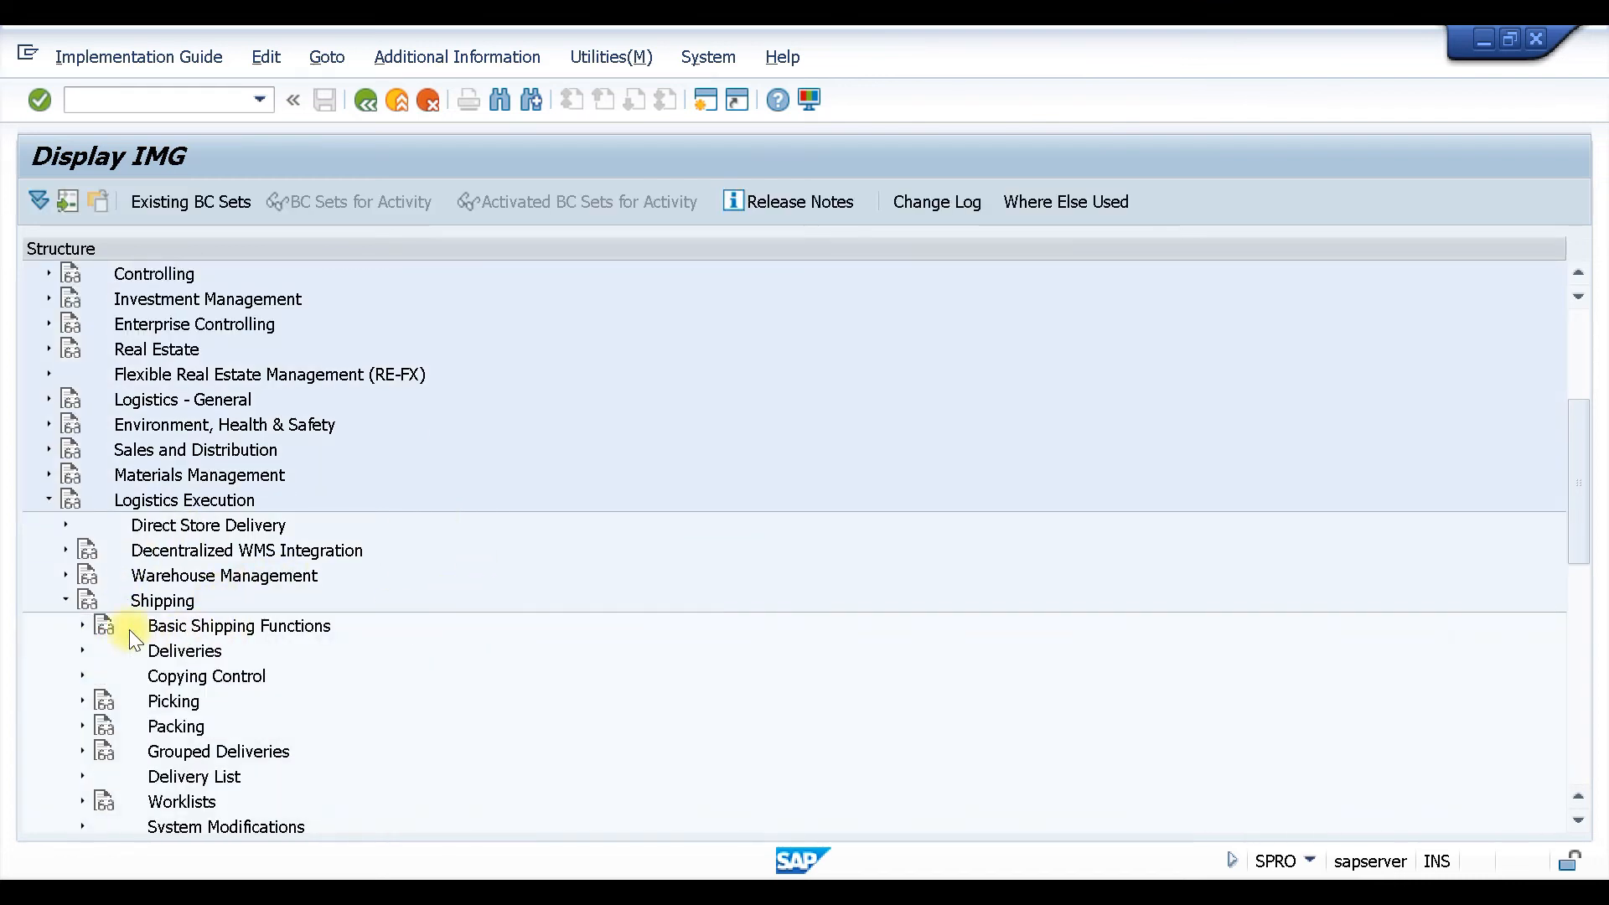
pyautogui.click(83, 624)
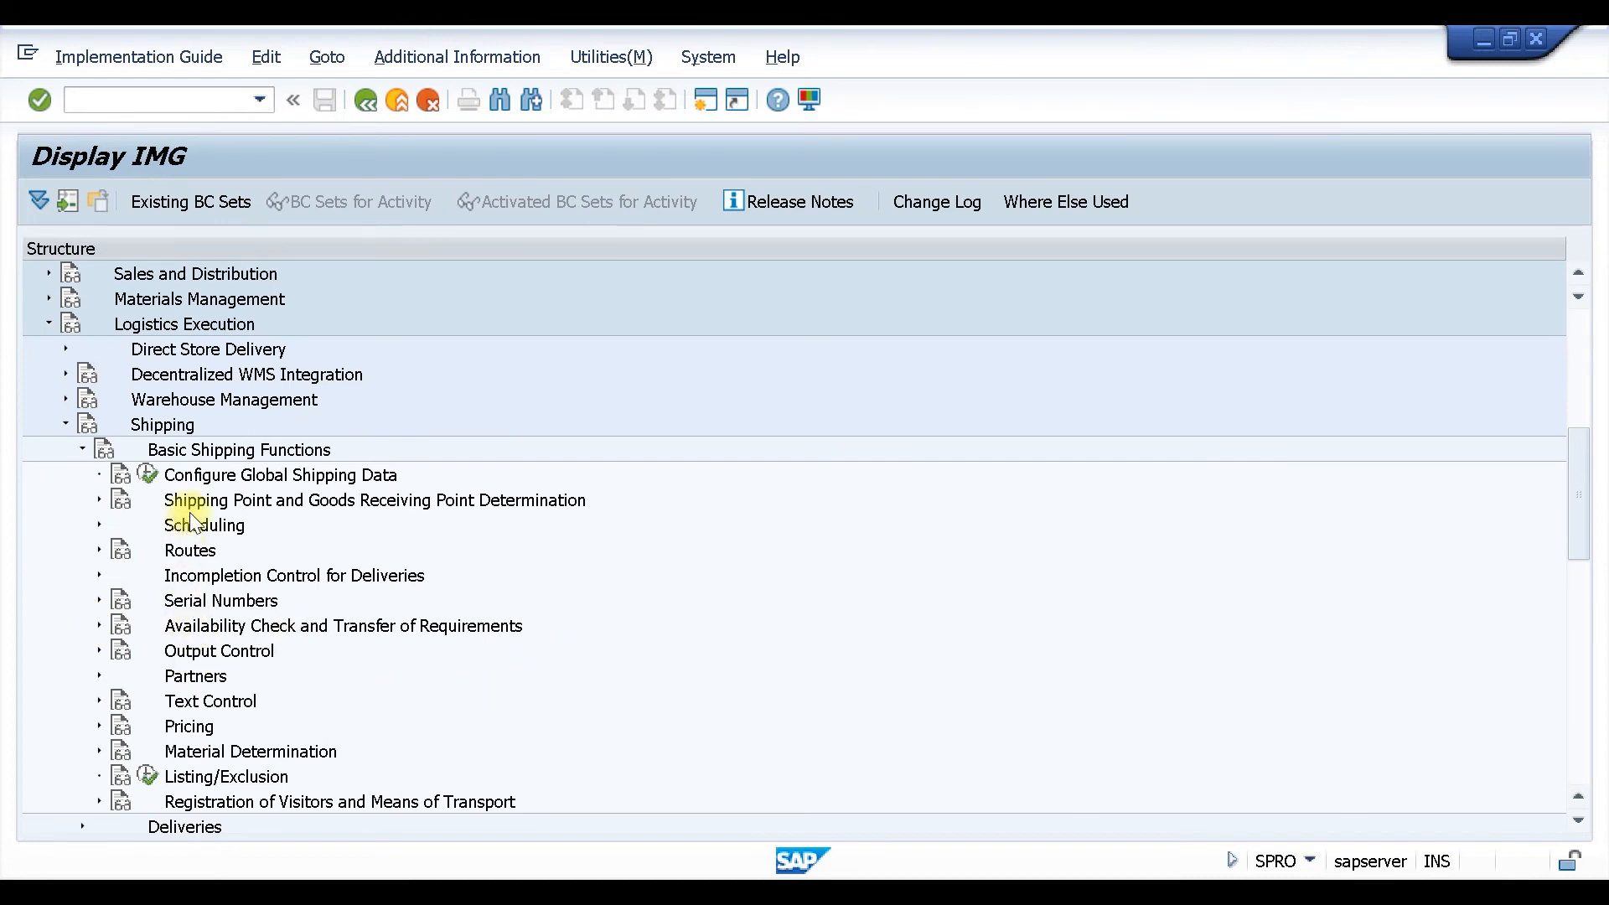
pyautogui.doubleClick(474, 502)
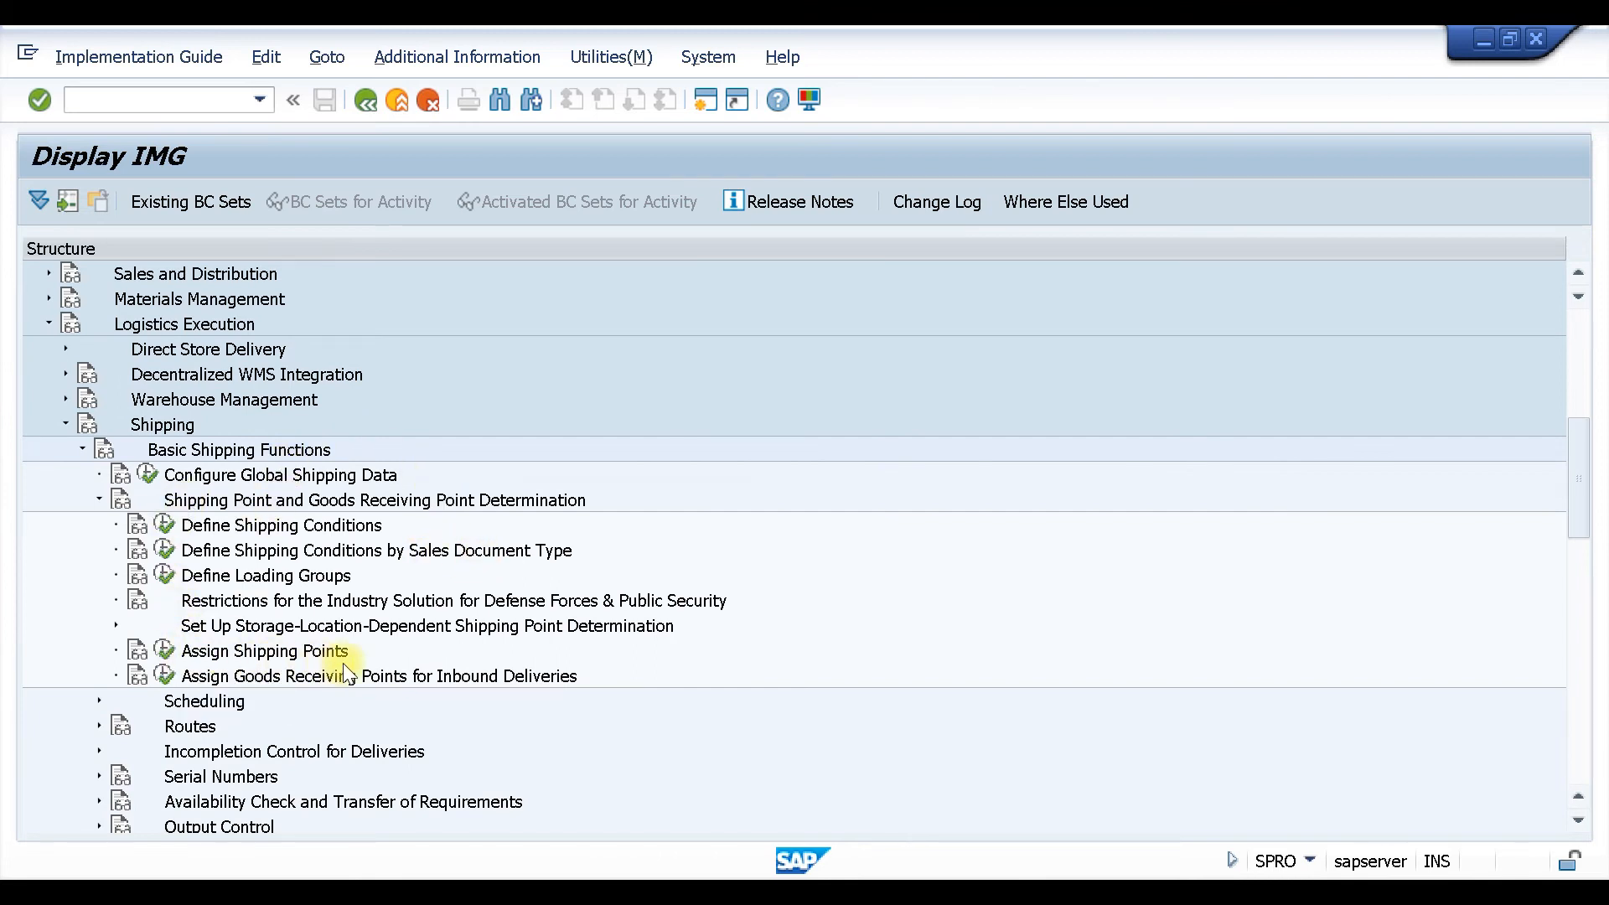
pyautogui.click(163, 651)
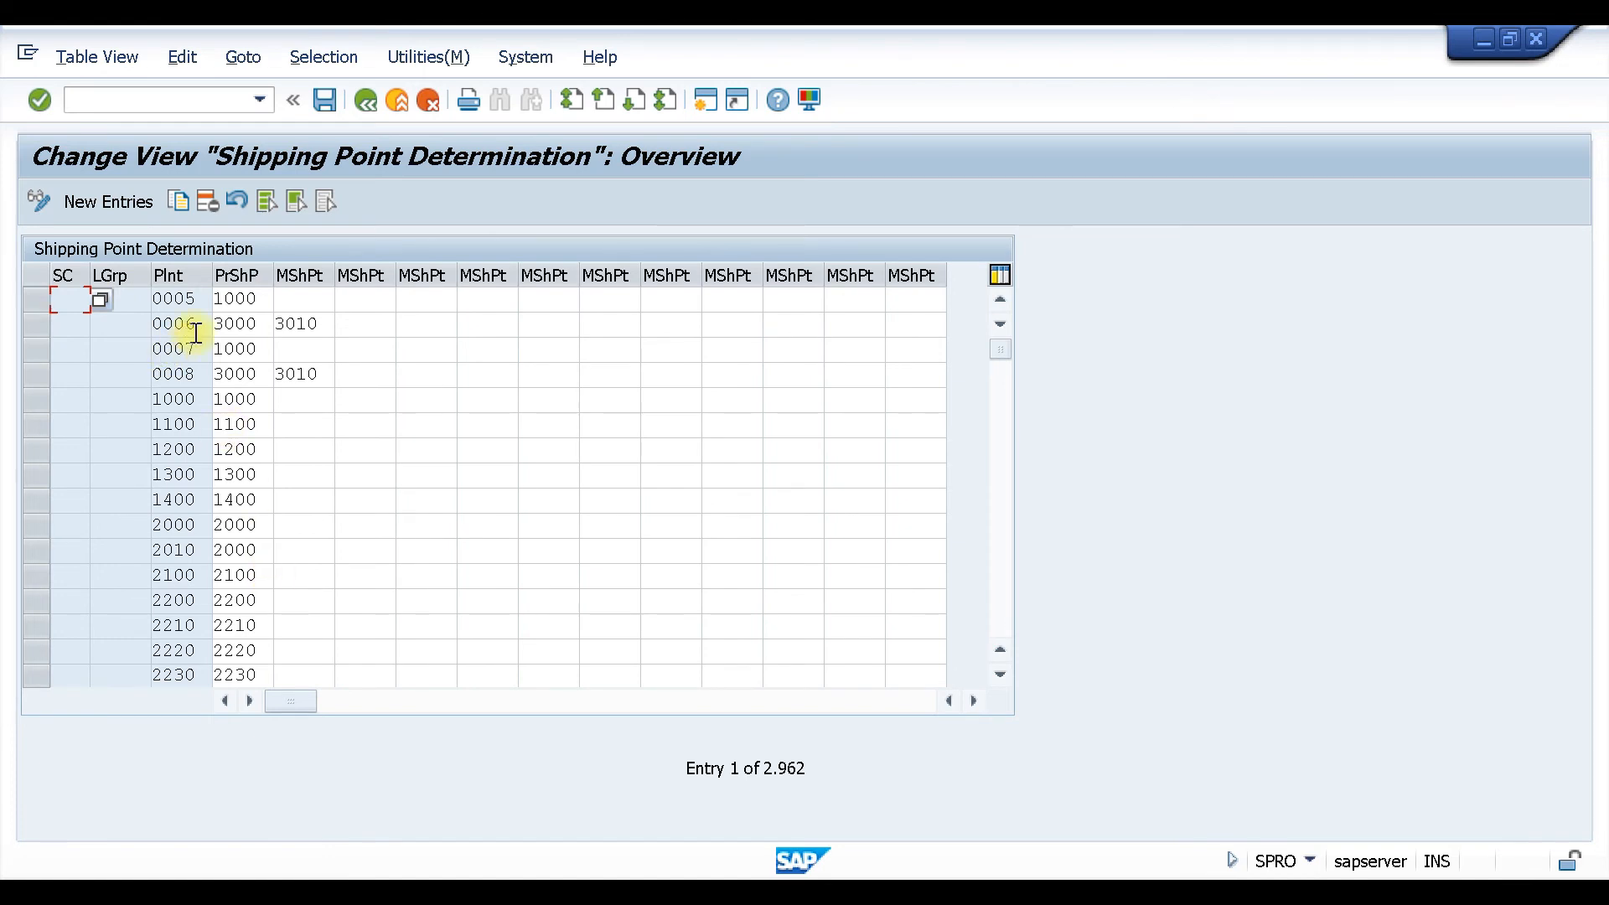
# Try to add a new determination entry with shipping condition 01, loading group 0001, plant 1000 and proposed shipping point Z101.
pyautogui.click(102, 201)
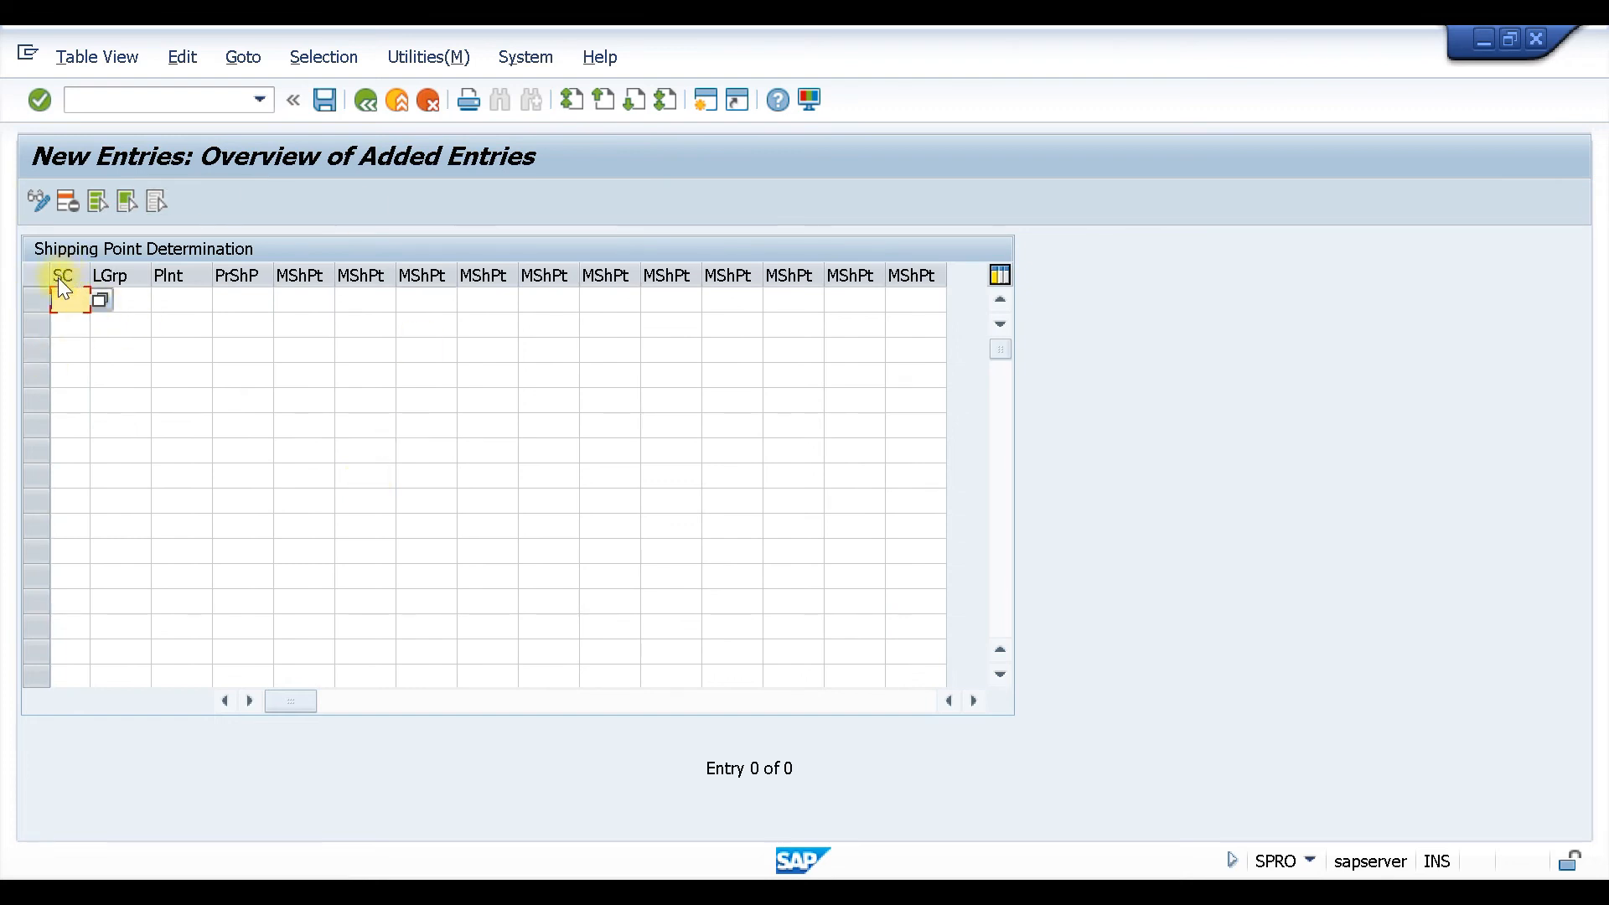
pyautogui.write('01')
pyautogui.click(130, 302)
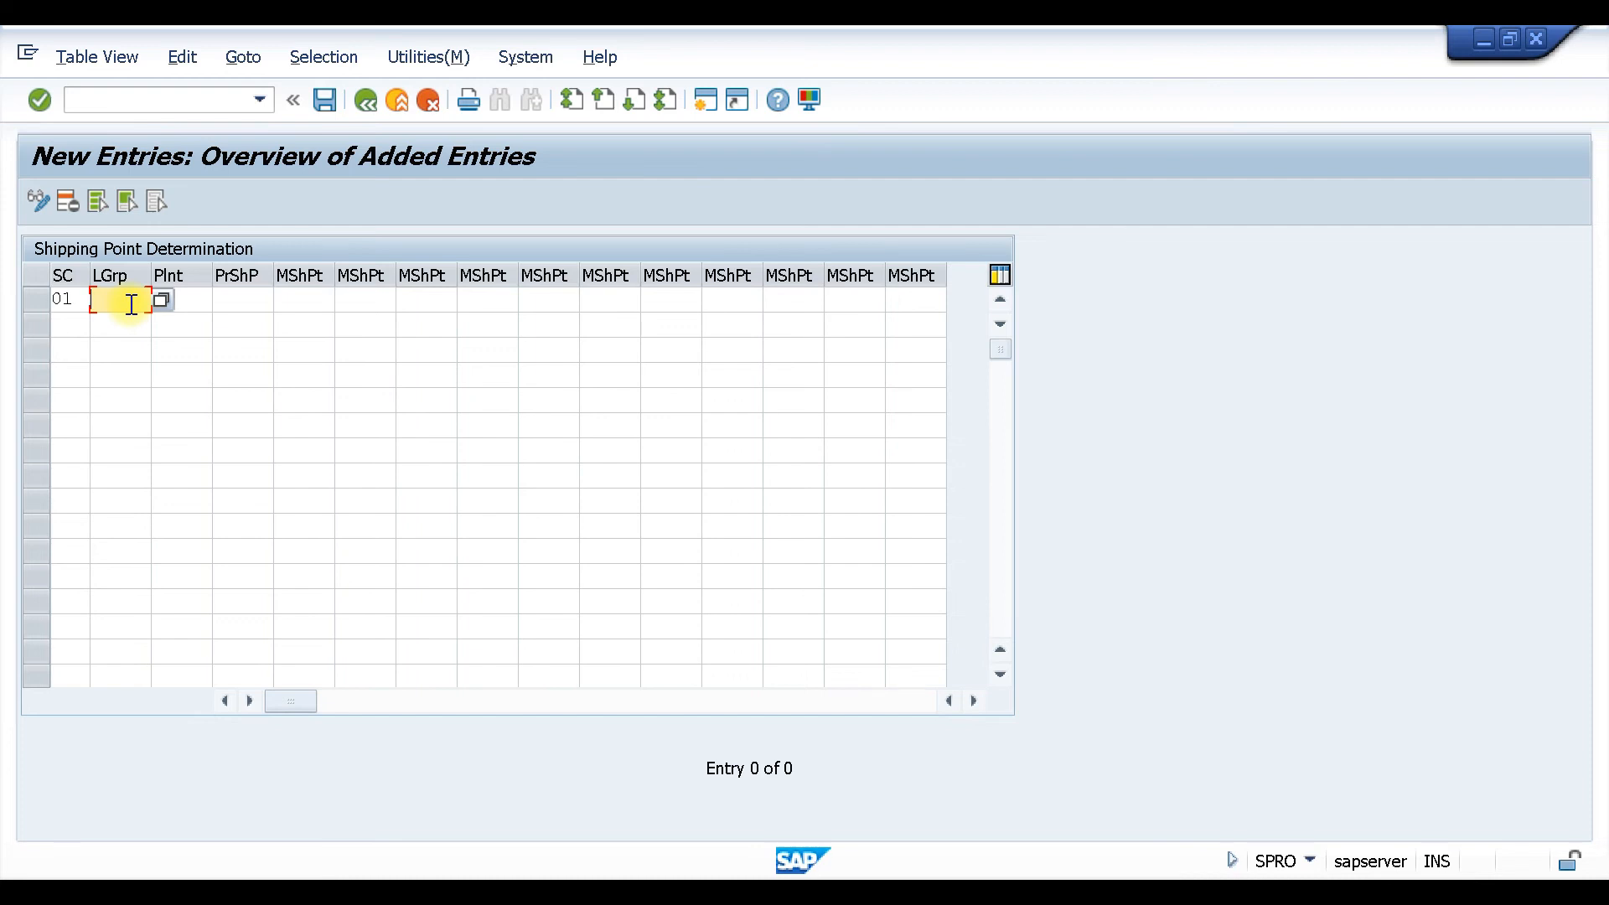
pyautogui.write('0001')
pyautogui.press('Tab')
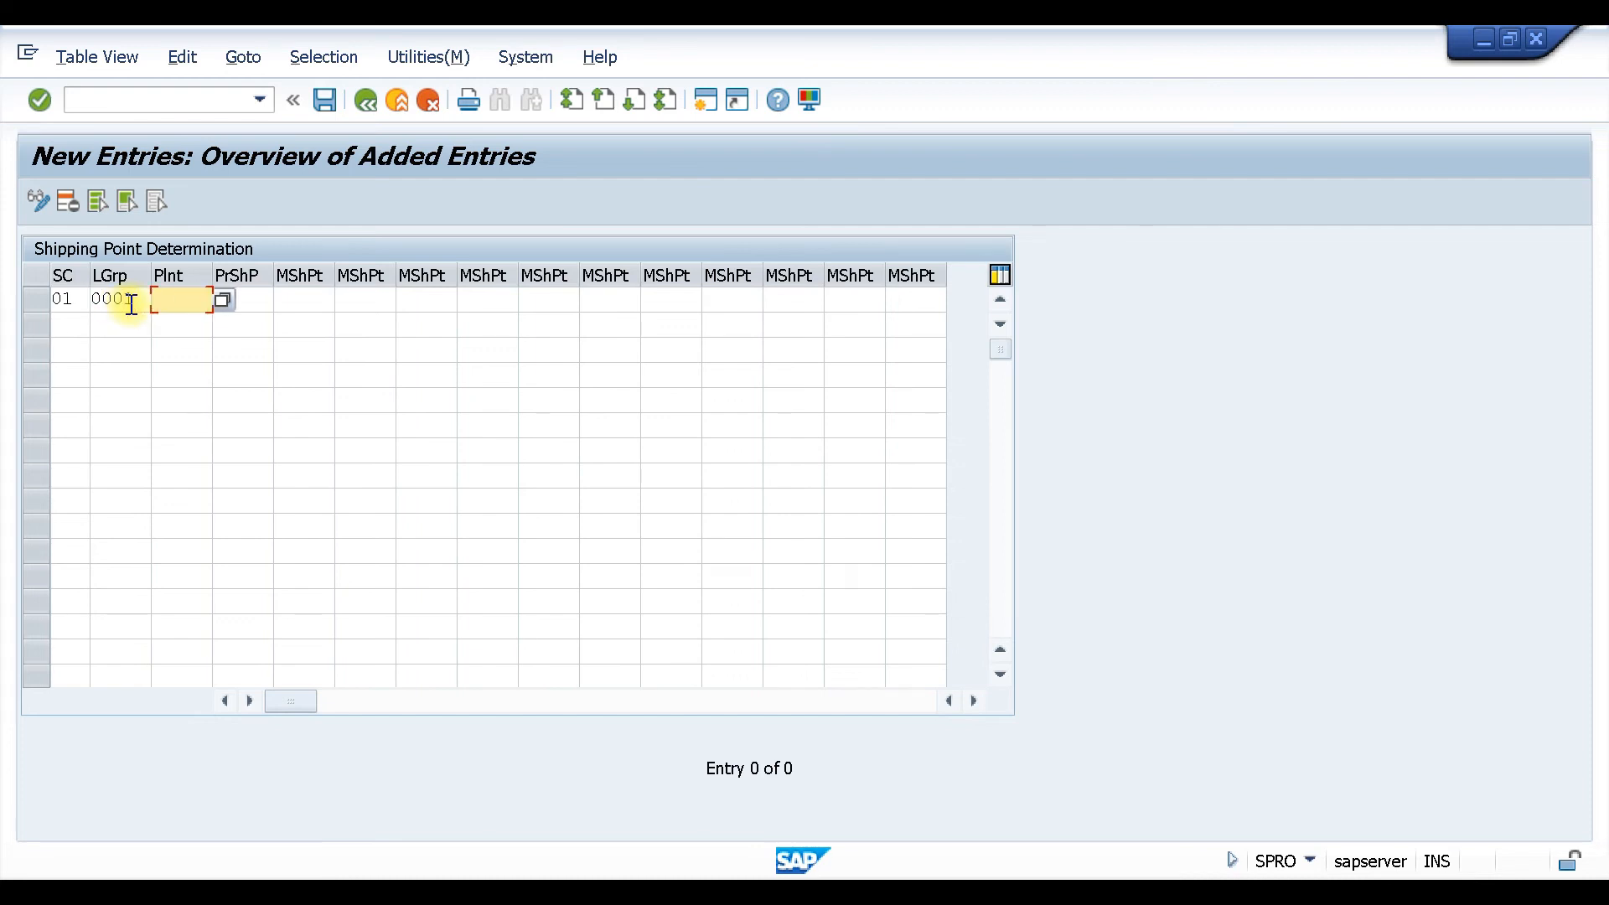
pyautogui.write('1000')
pyautogui.click(243, 299)
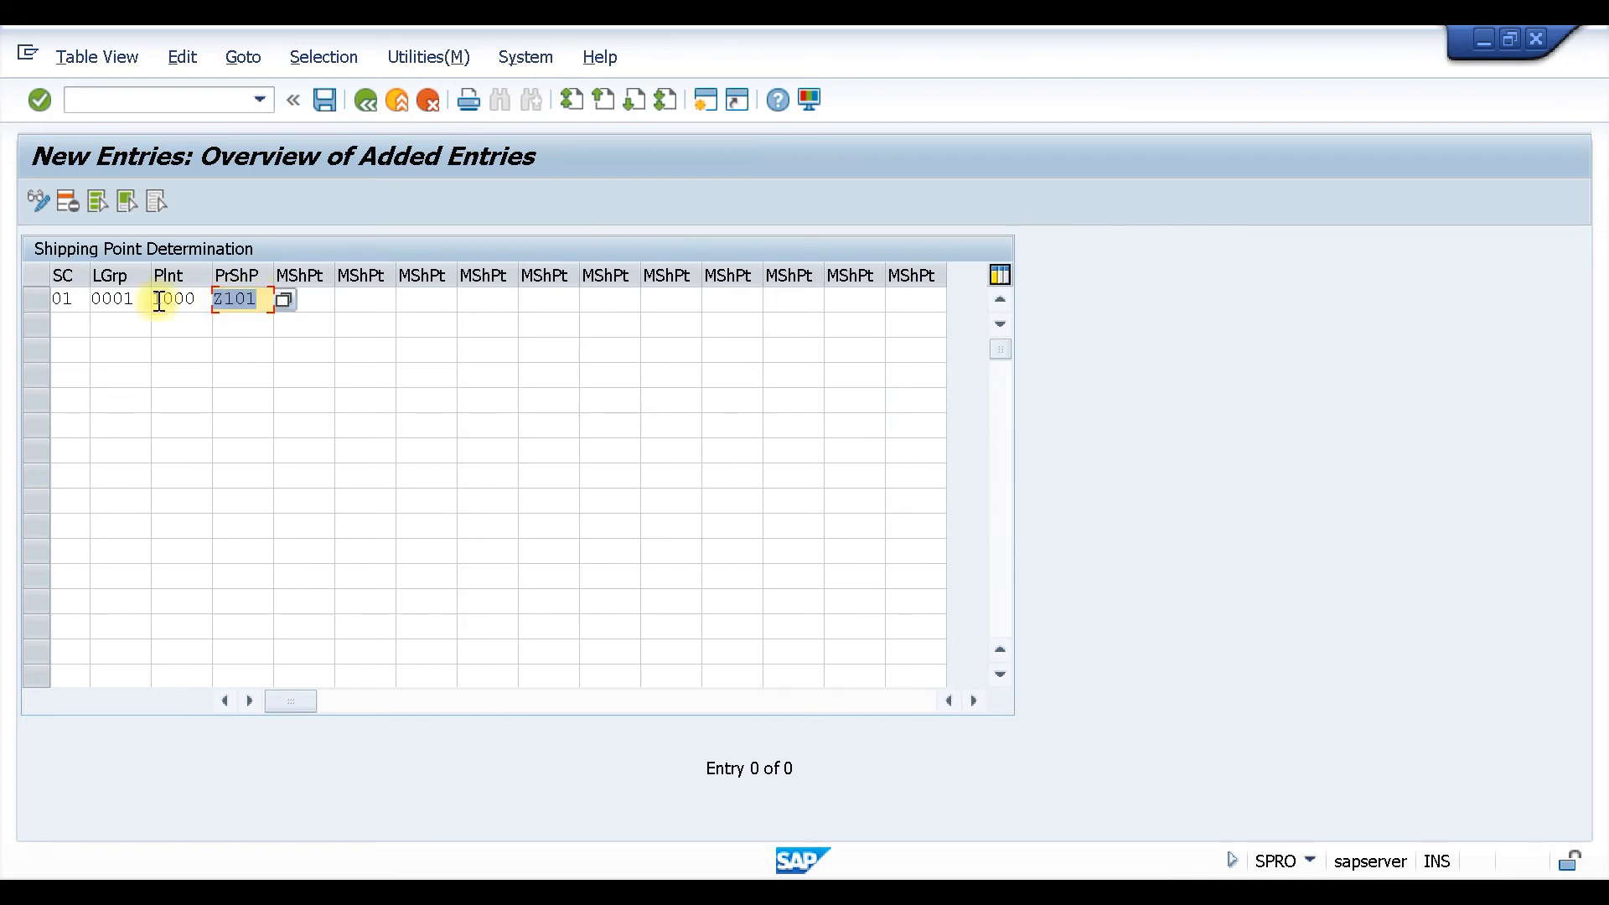
# Try to add a second entry with condition 01, loading group 0001, plant 1100 and shipping point Z102, and cancel the new entries.
pyautogui.click(73, 326)
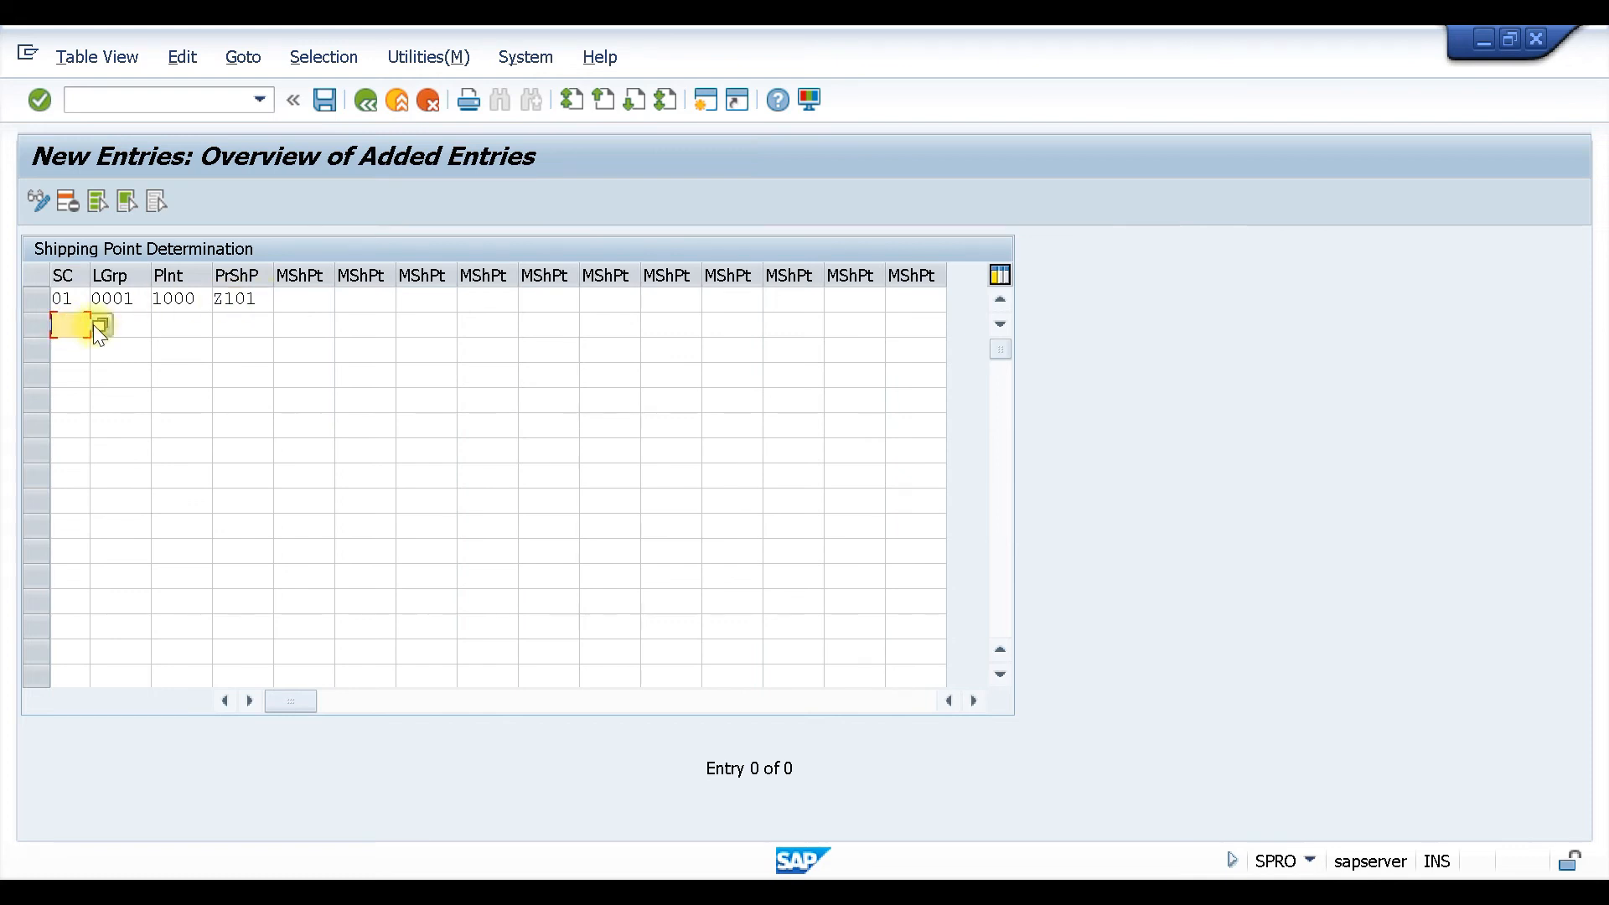
pyautogui.click(128, 327)
pyautogui.write('0001')
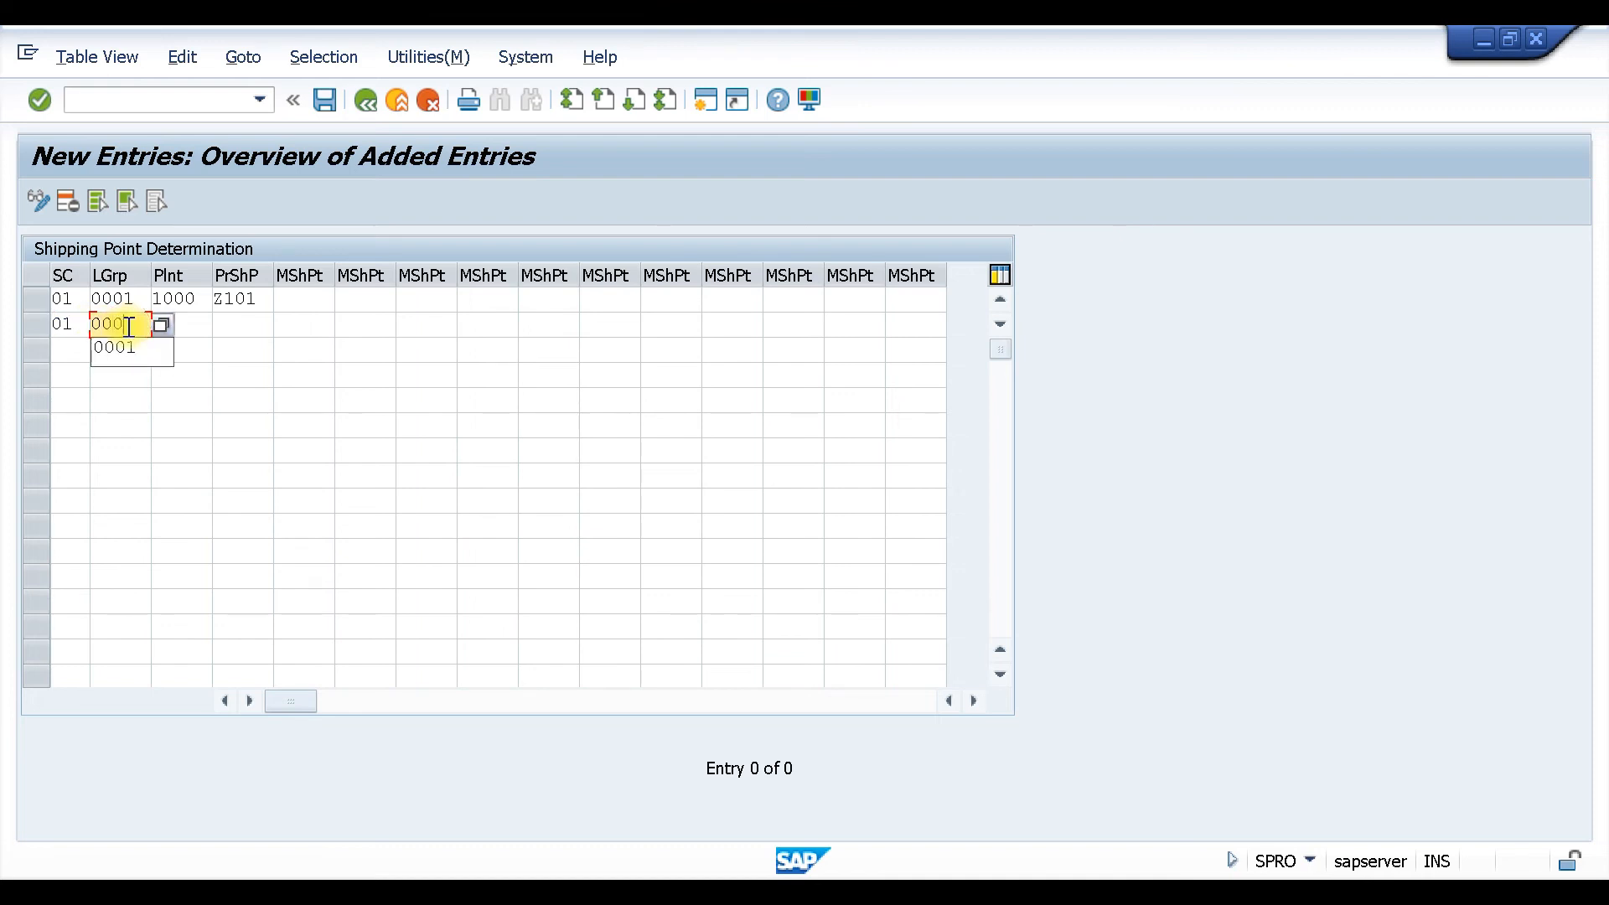
pyautogui.click(198, 323)
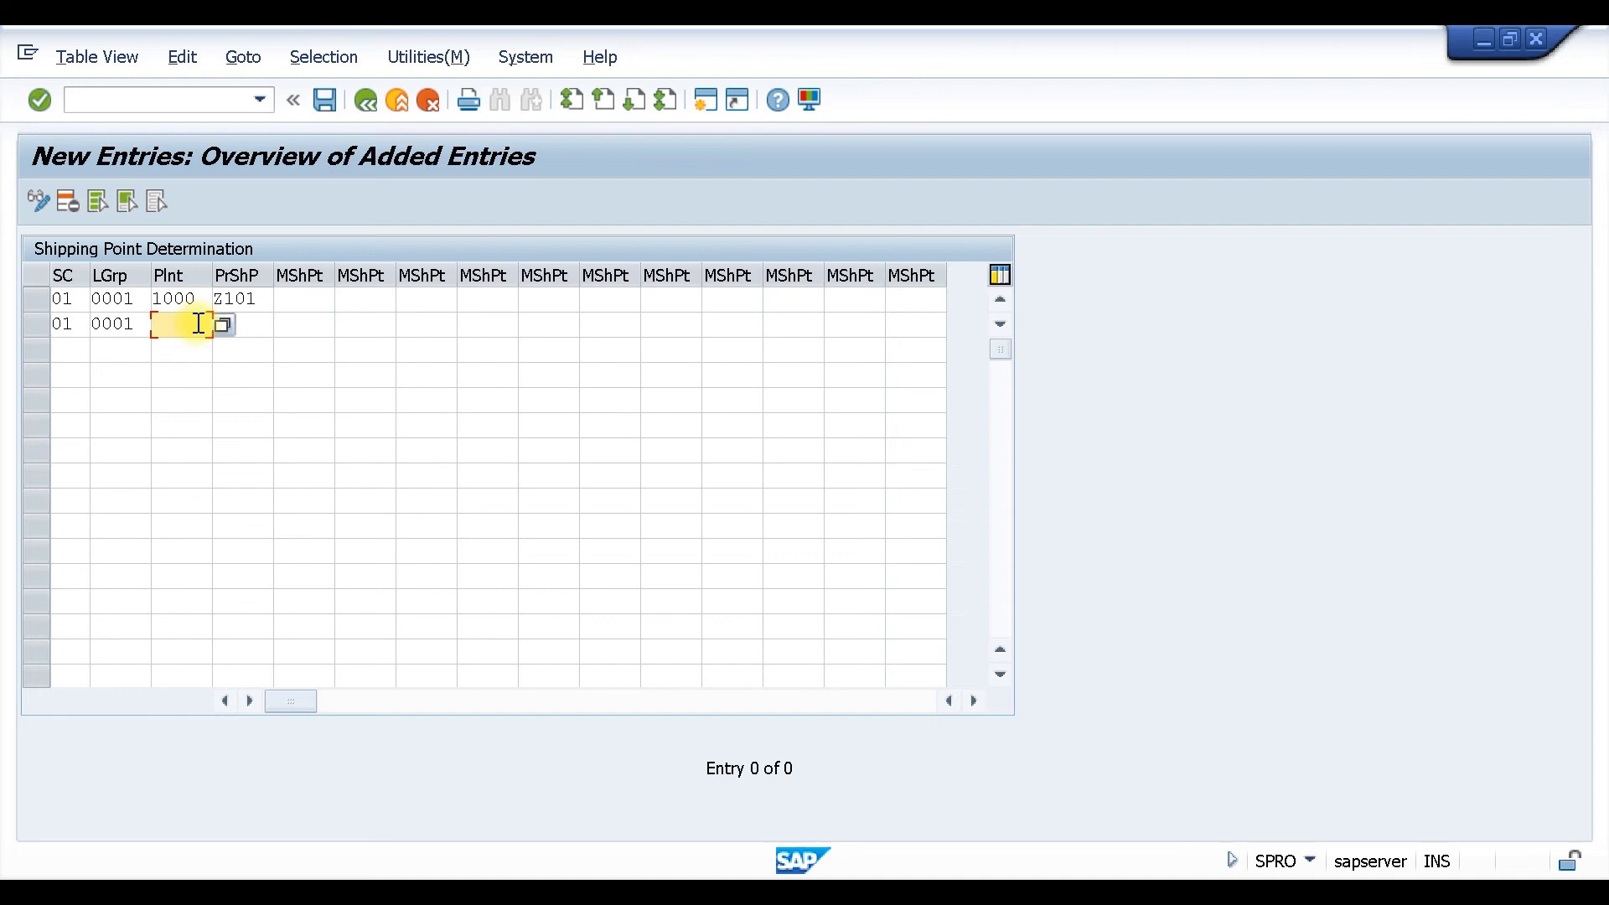
pyautogui.write('1100')
pyautogui.click(252, 321)
pyautogui.write('Z102')
pyautogui.press('Return')
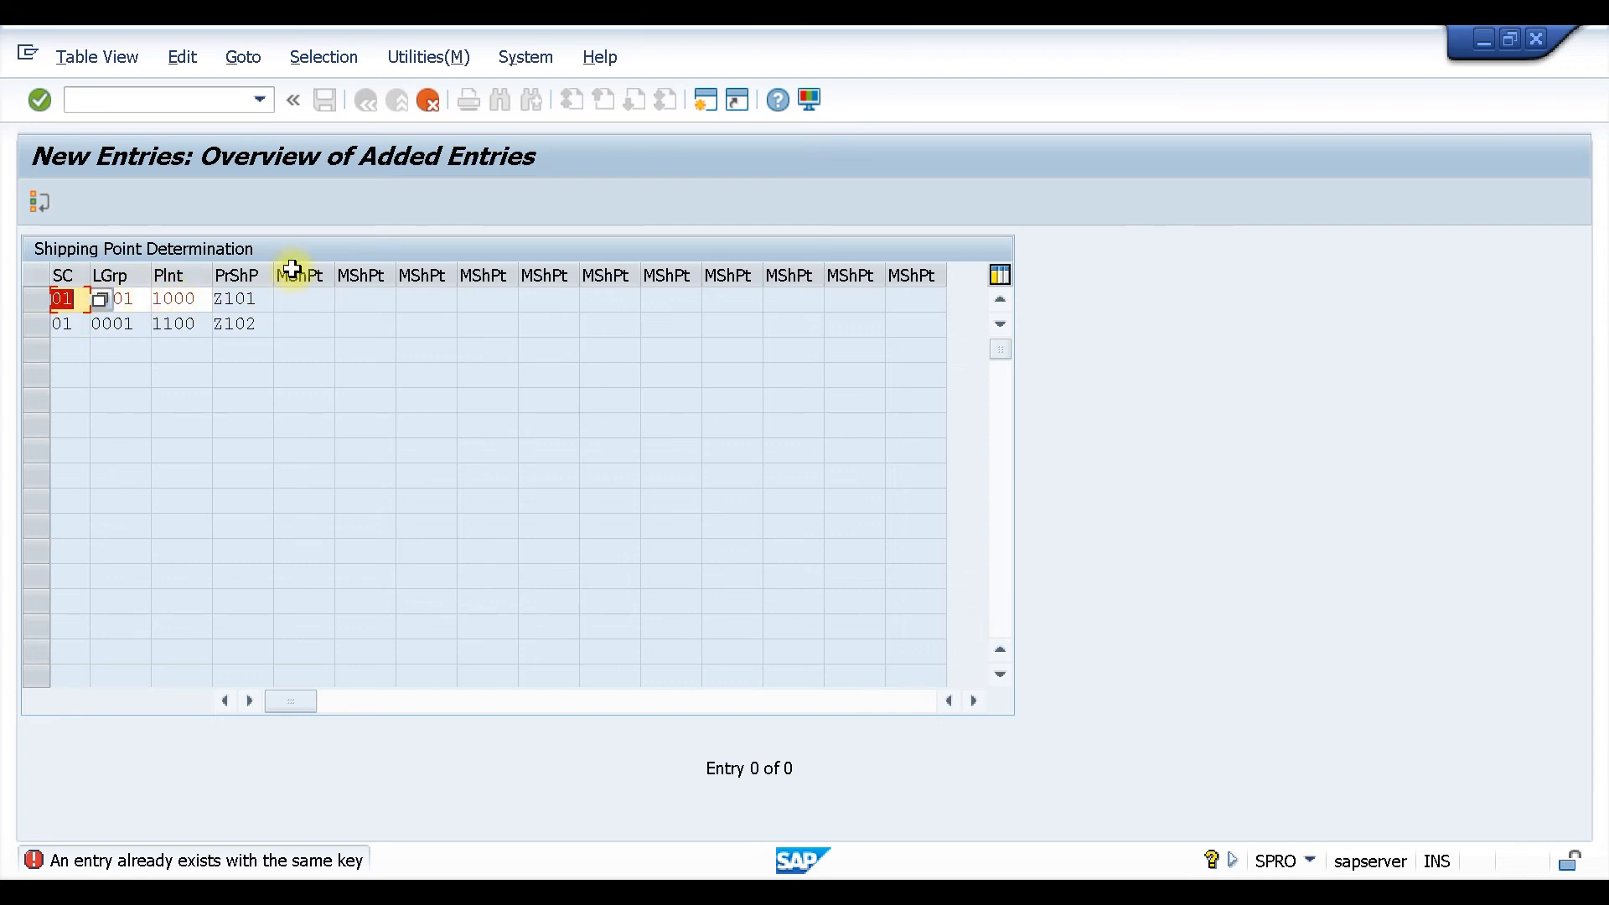
pyautogui.click(437, 99)
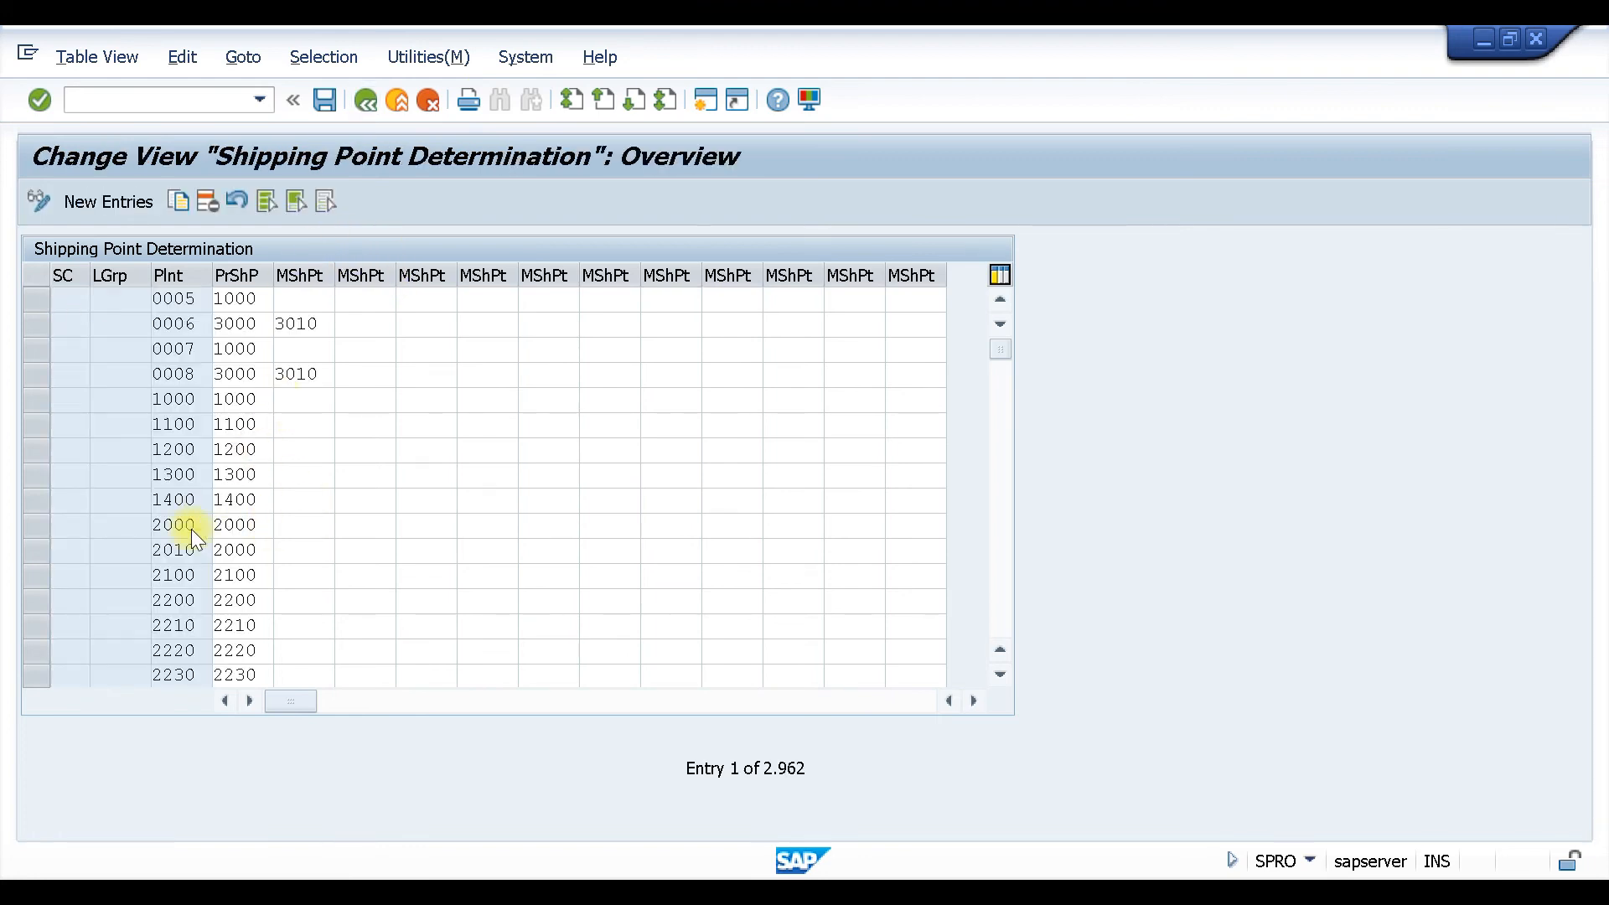
# Set the proposed shipping point to Z101 in the existing determination entry for shipping condition 01, loading group 0001, plant 1000.
pyautogui.scroll(-2, 176, 513)
pyautogui.scroll(-20, 180, 498)
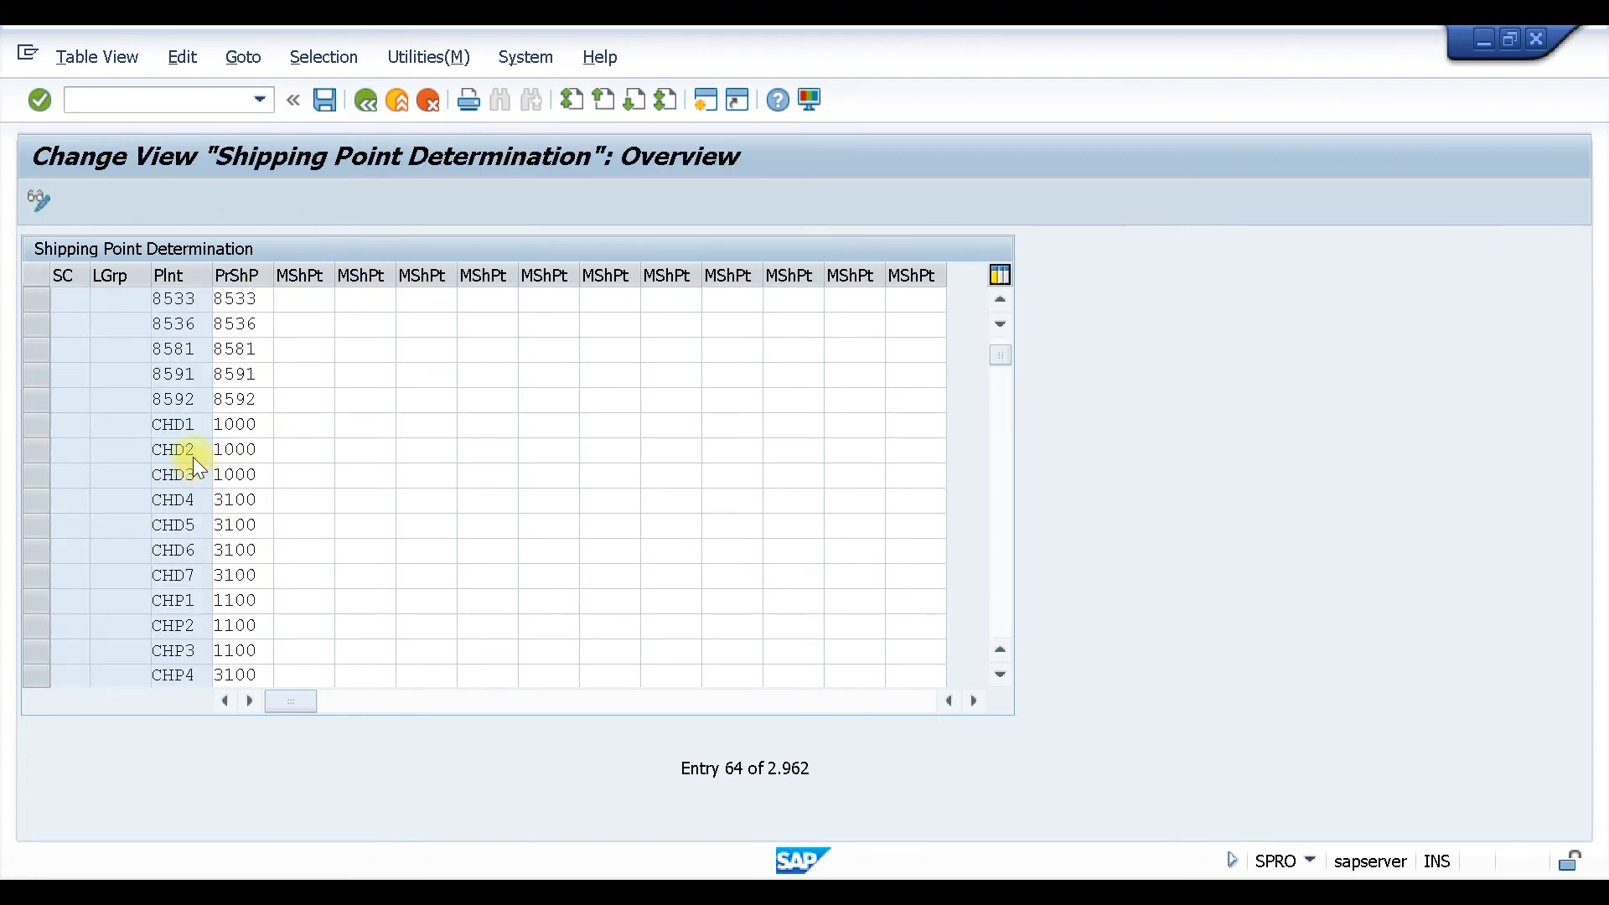
pyautogui.scroll(-9, 183, 469)
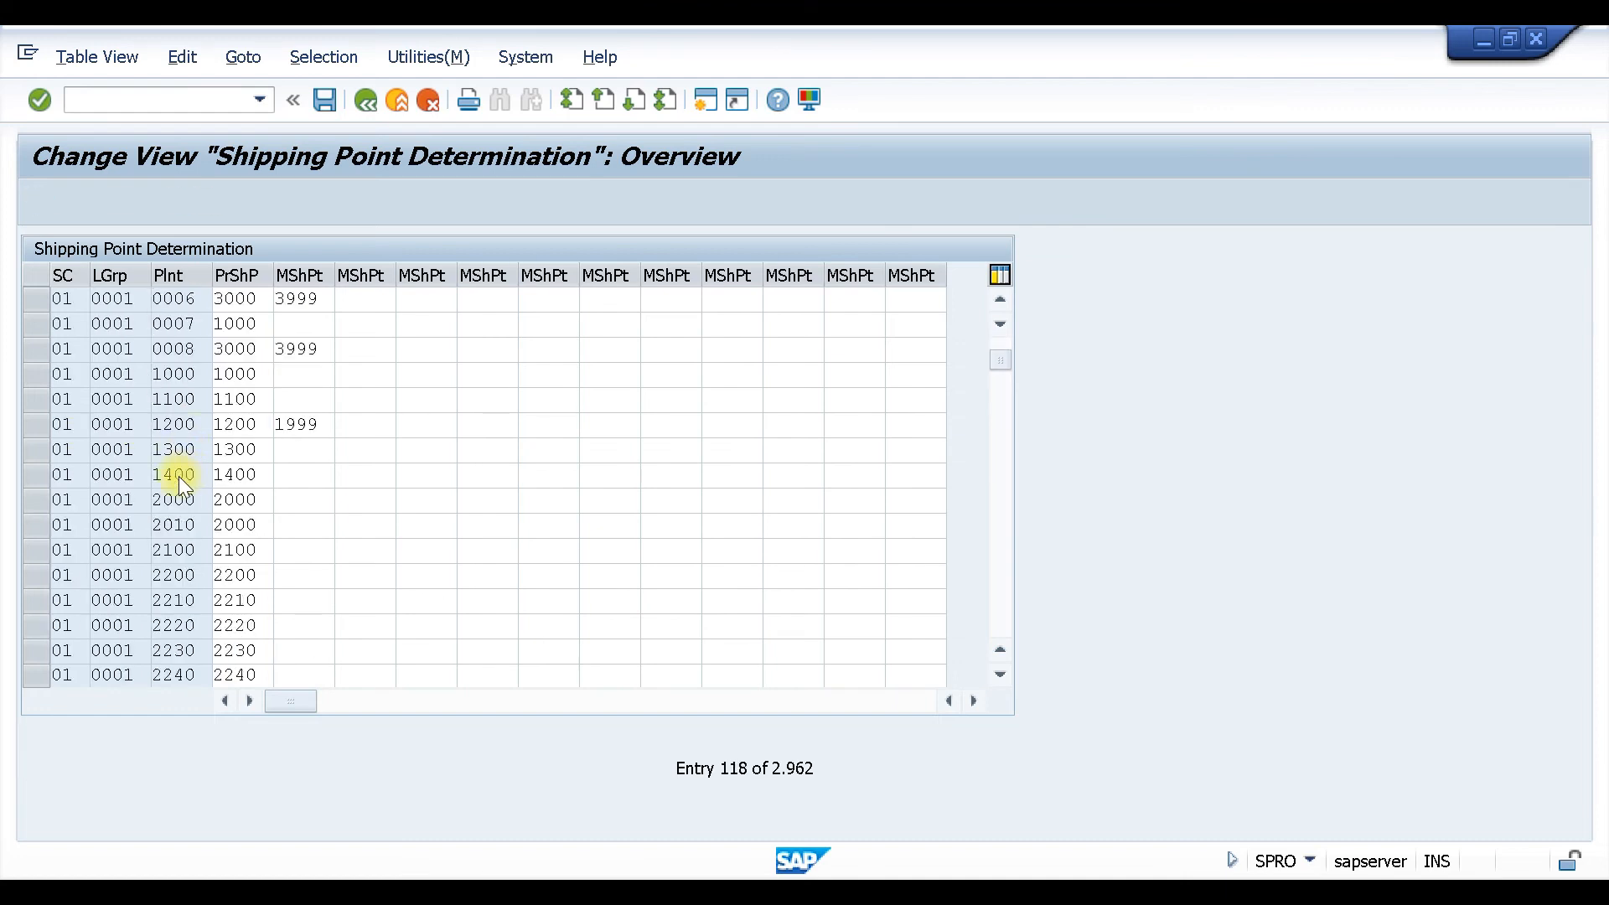
pyautogui.scroll(-1, 179, 476)
pyautogui.scroll(1, 176, 471)
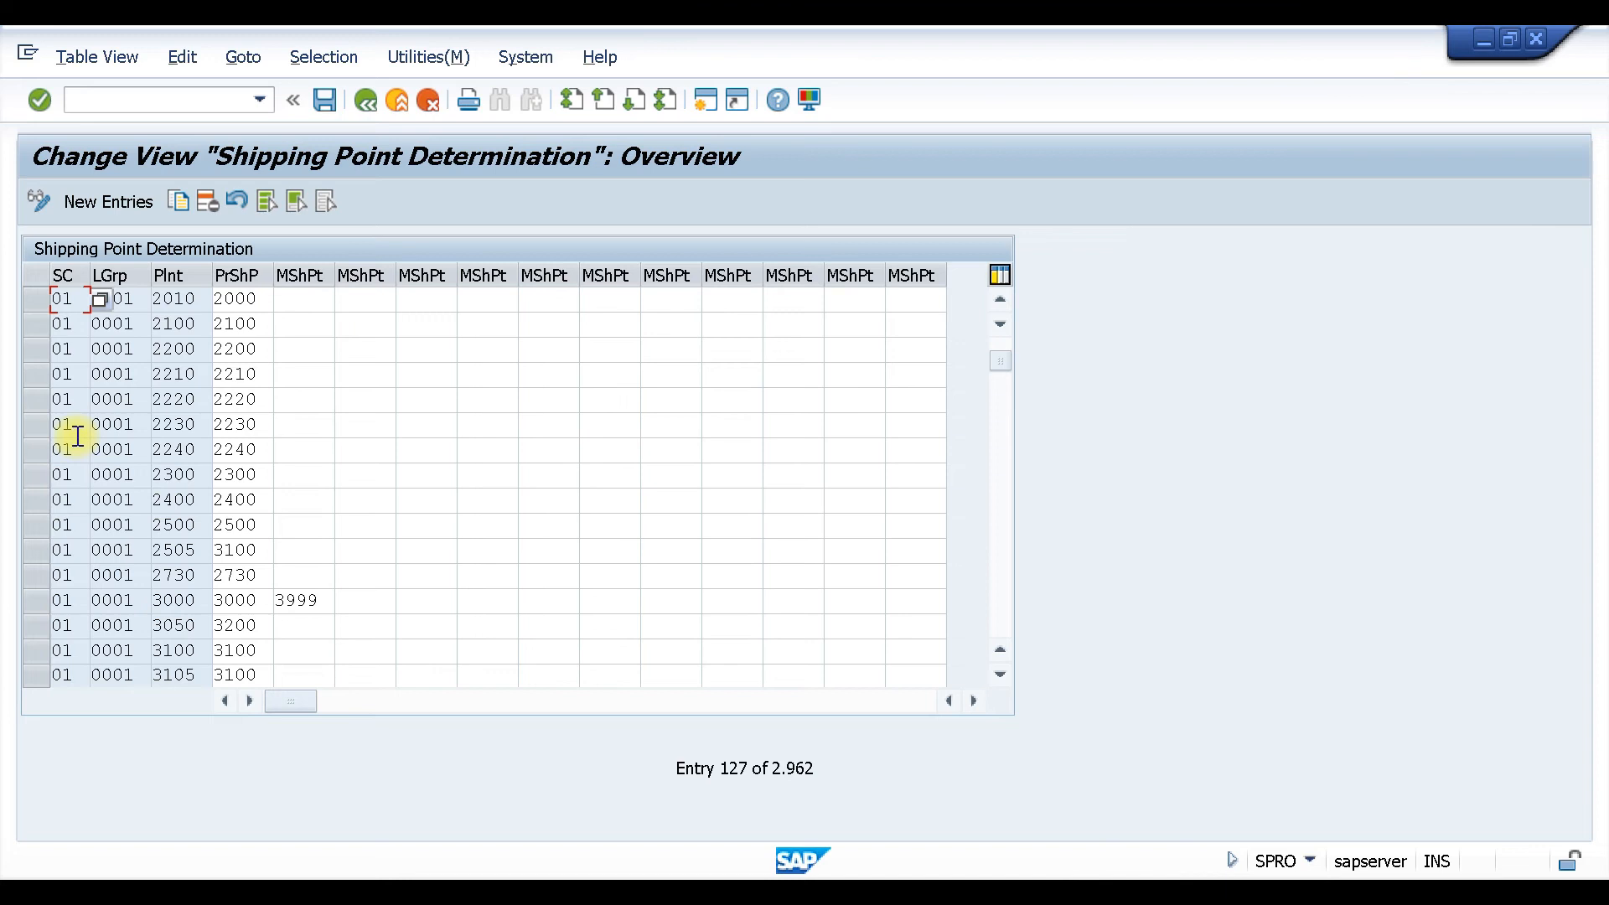
pyautogui.scroll(-4, 82, 443)
pyautogui.scroll(-5, 63, 452)
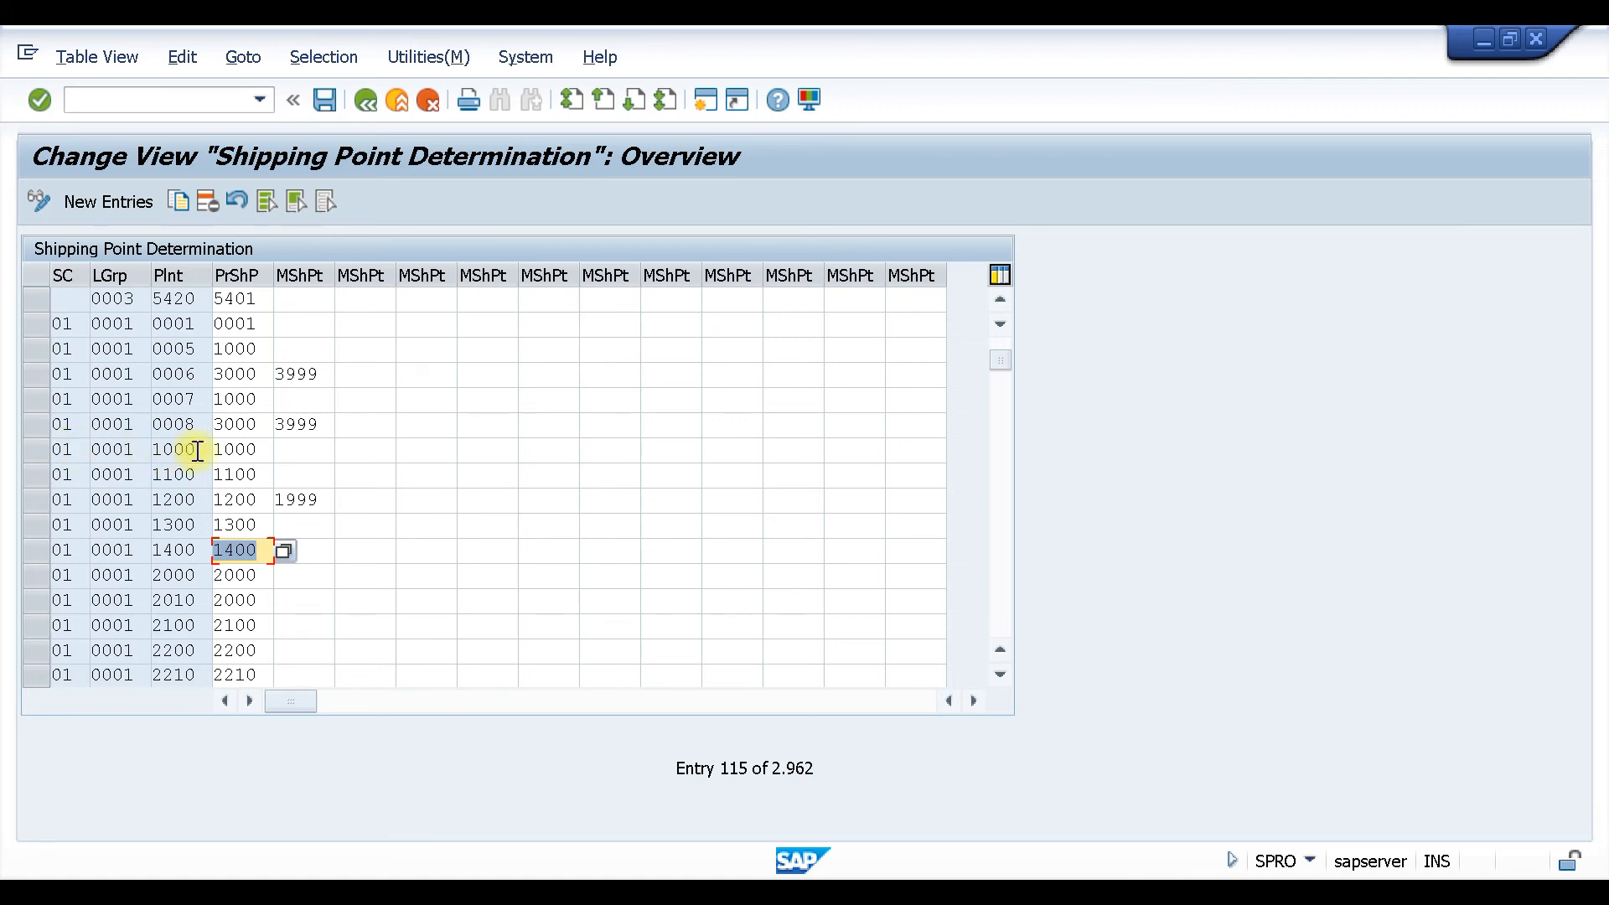
pyautogui.click(262, 449)
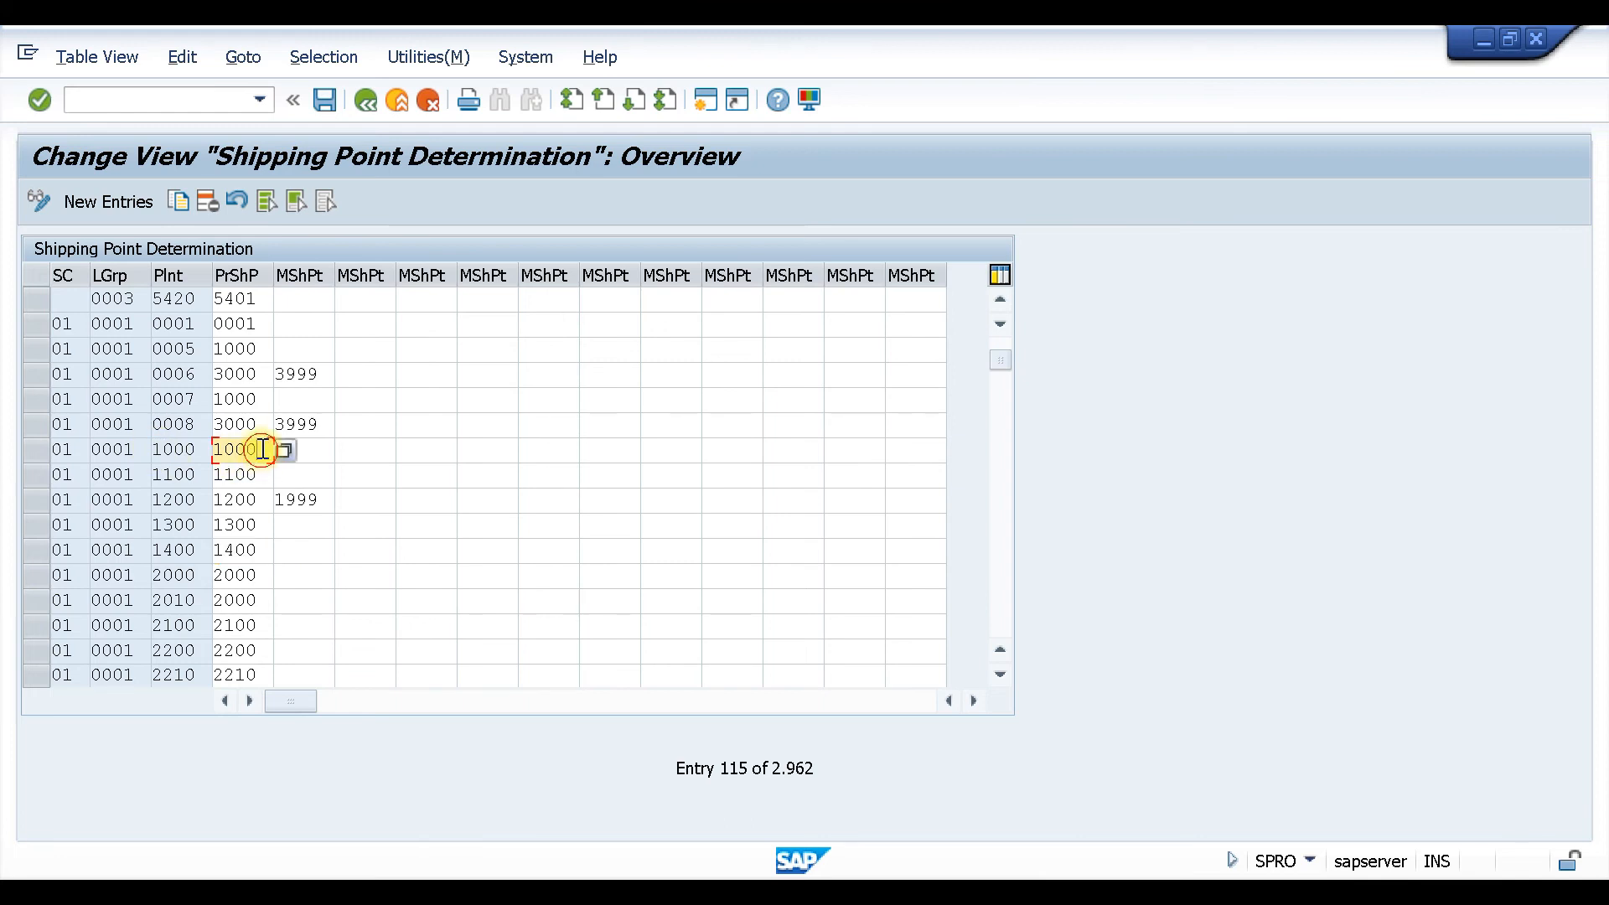
pyautogui.press('BackSpace')
pyautogui.press('BackSpace')
pyautogui.press('BackSpace')
pyautogui.press('BackSpace')
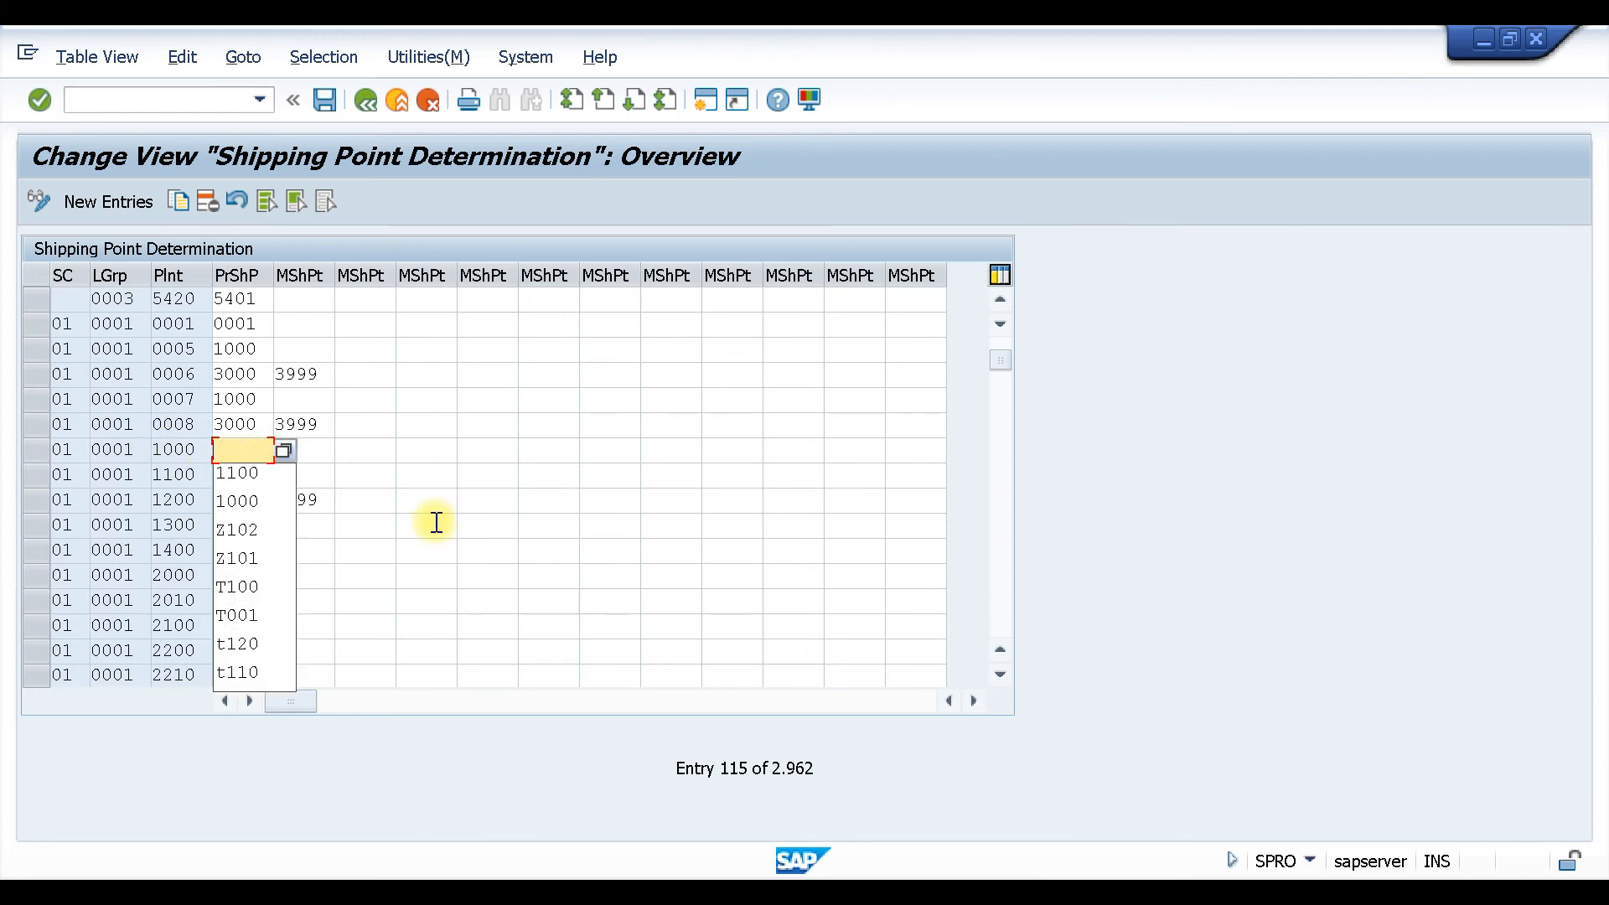
pyautogui.click(256, 558)
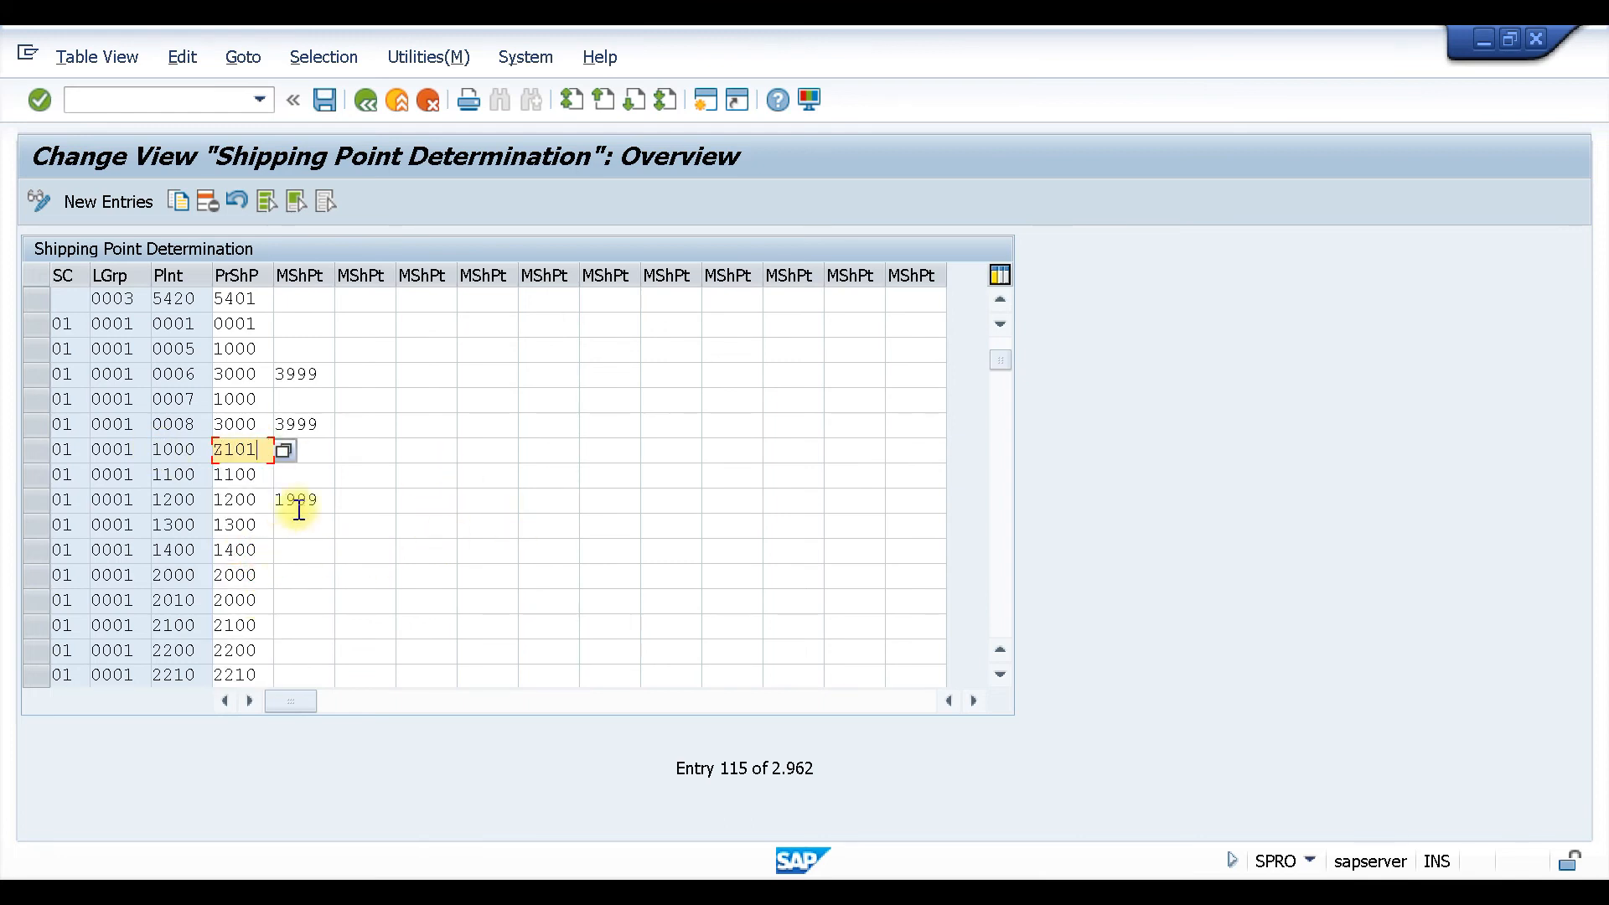
# Set the proposed shipping point to Z102 for condition 01, loading group 0001, plant 1100, and save the shipping point determination.
pyautogui.click(265, 474)
pyautogui.press('BackSpace')
pyautogui.press('BackSpace')
pyautogui.press('BackSpace')
pyautogui.press('BackSpace')
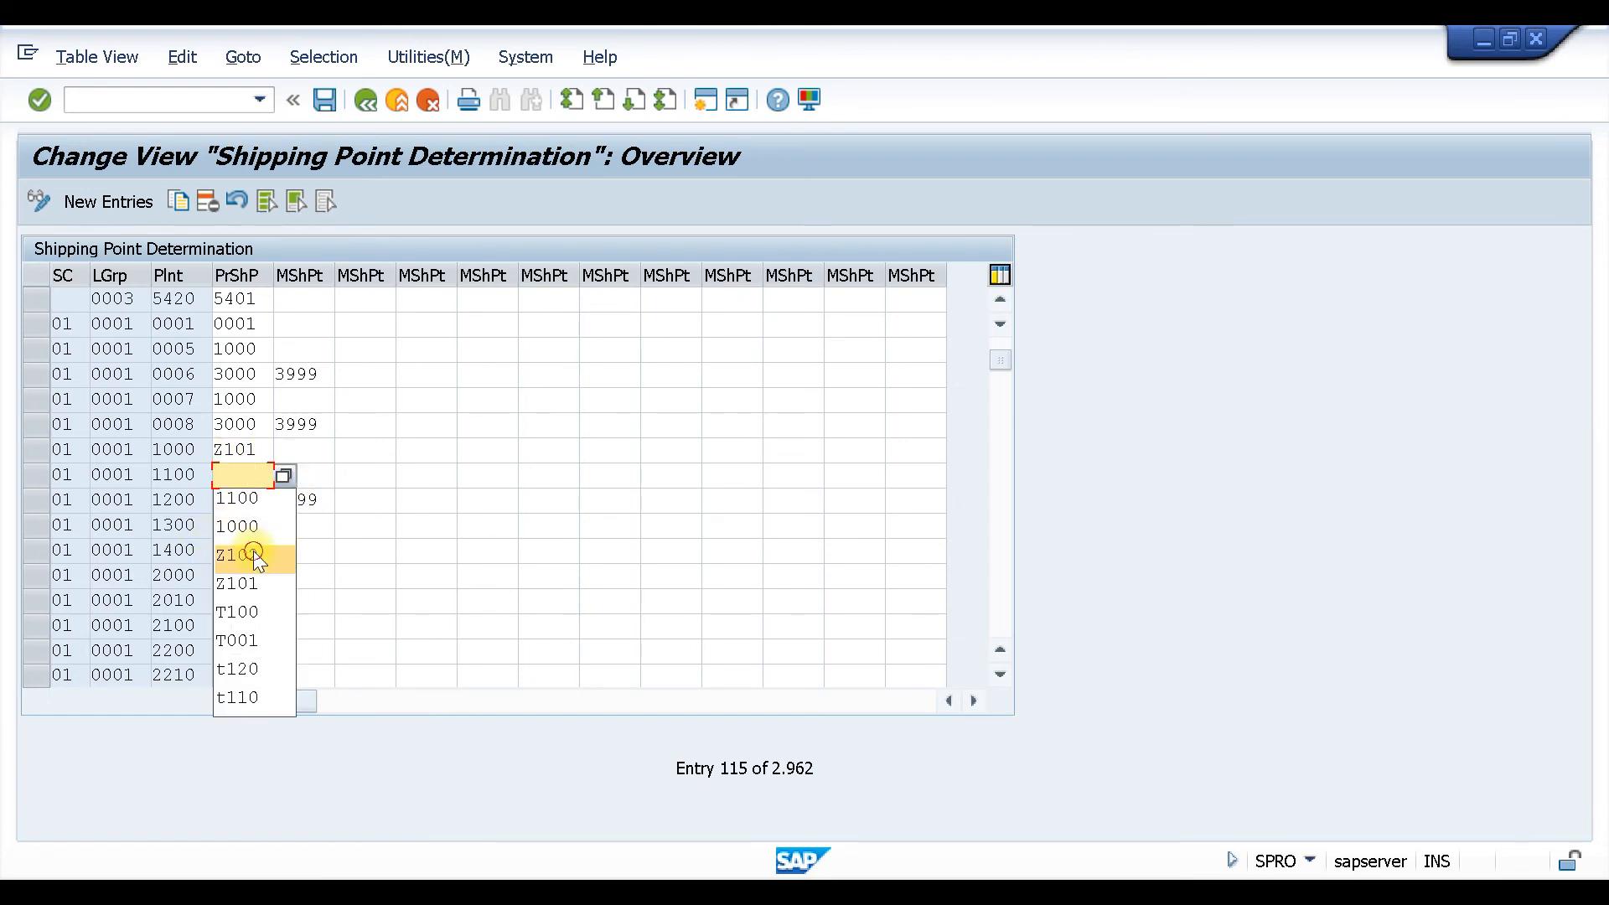
pyautogui.click(254, 557)
pyautogui.press('Return')
pyautogui.hotkey('ctrl', 's')
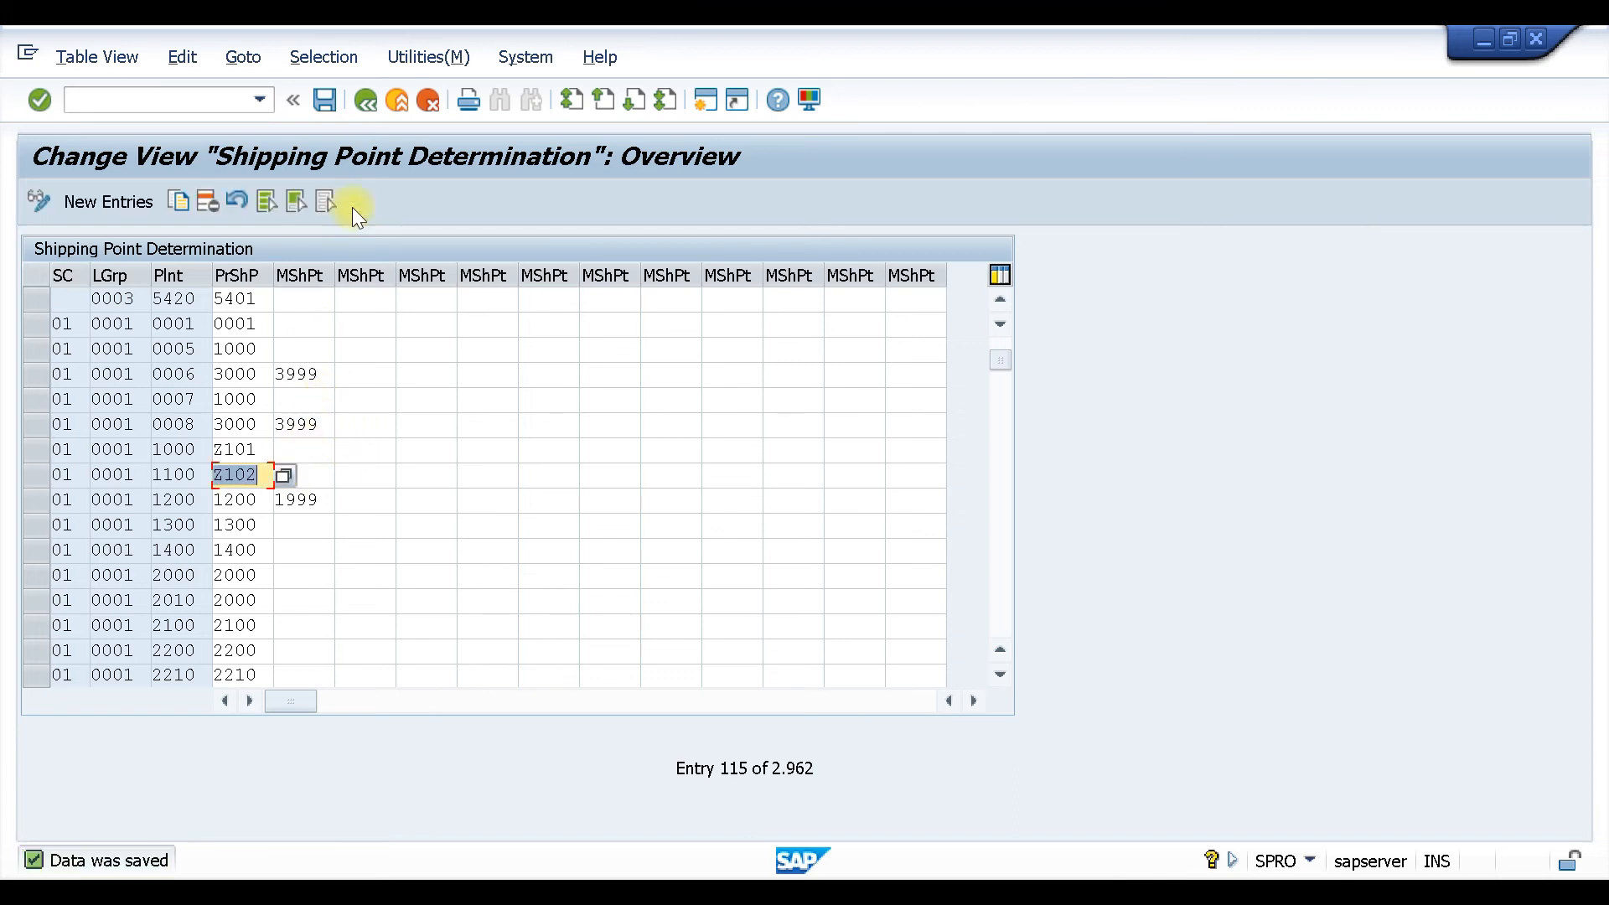
# Leave shipping point determination and start a new customer in transaction XD01 with account group Sold-to party - 0001.
pyautogui.click(365, 100)
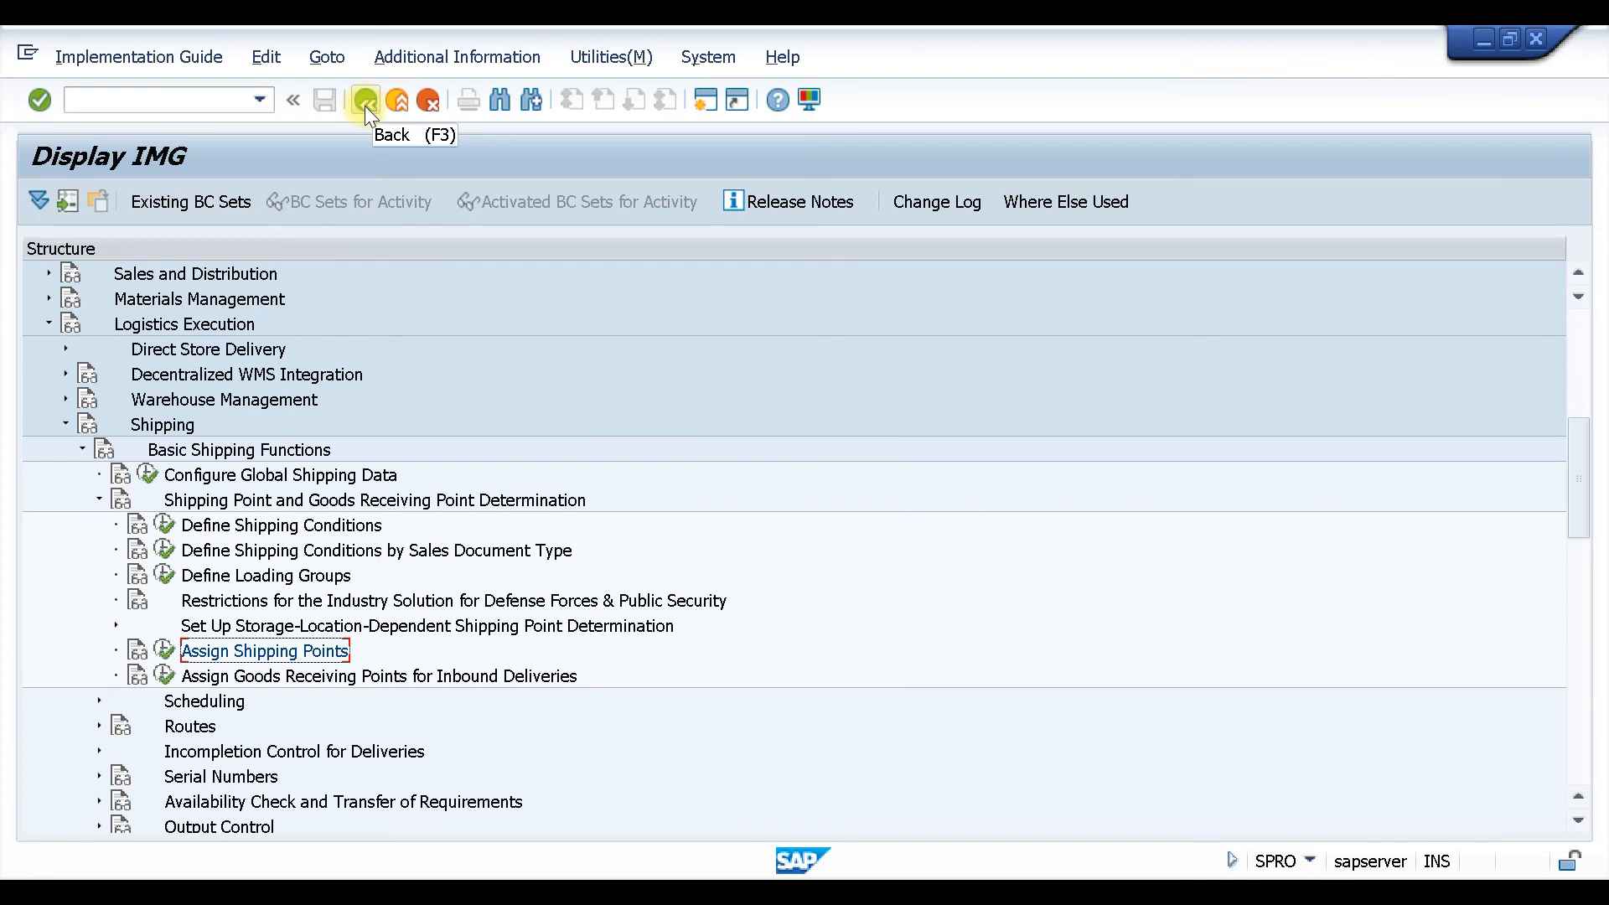
pyautogui.click(164, 101)
pyautogui.write('/N')
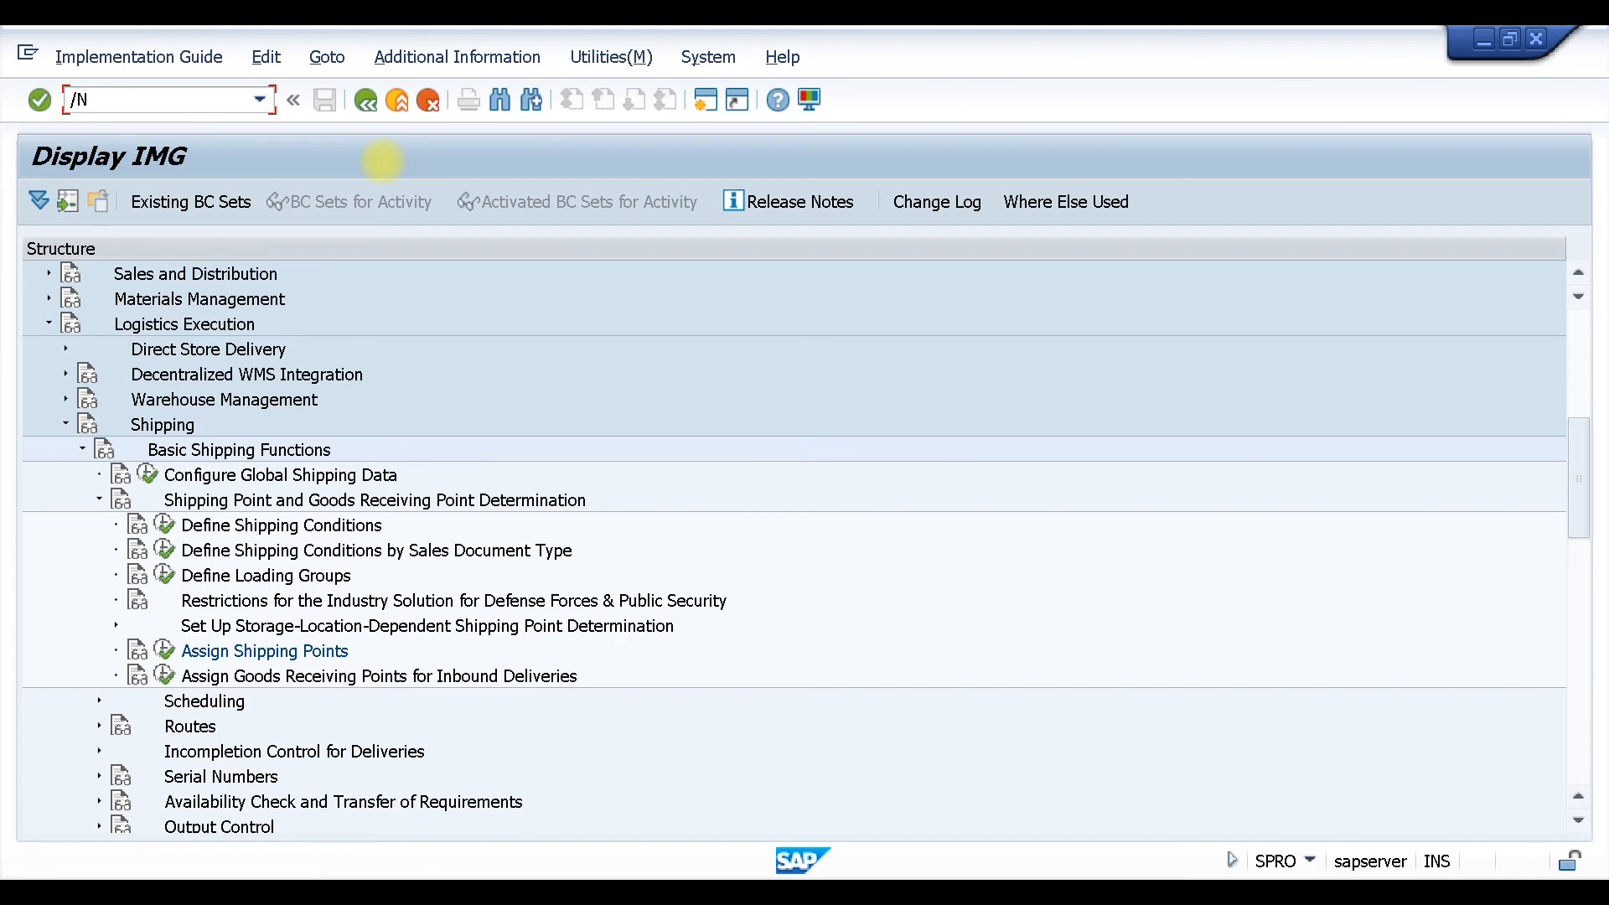
pyautogui.write('XD01')
pyautogui.press('Return')
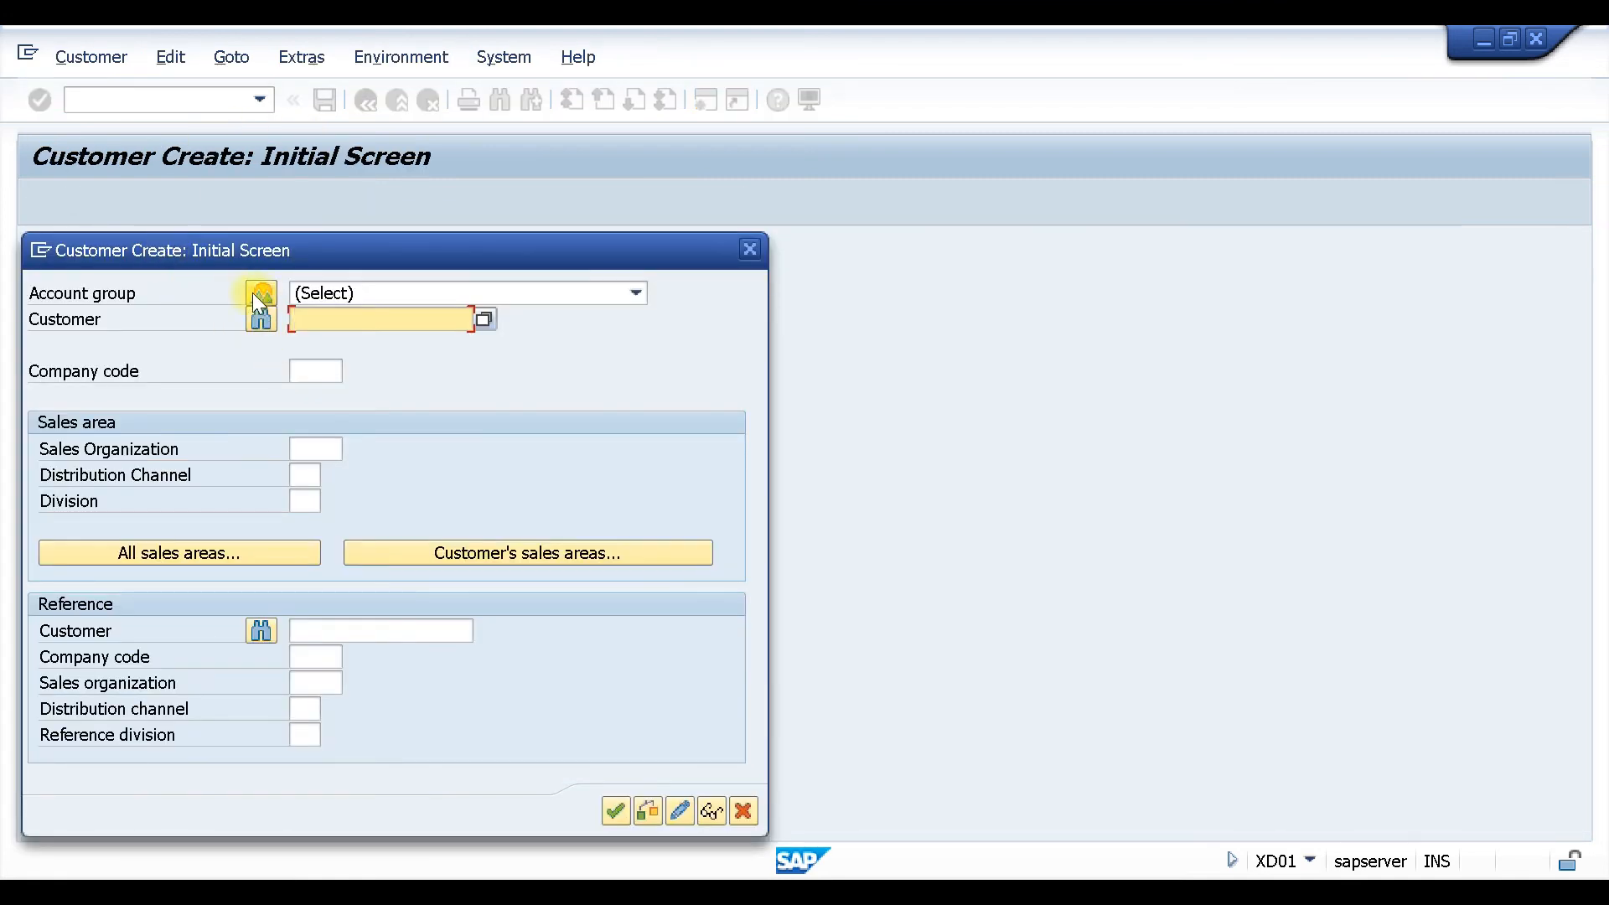
pyautogui.click(256, 293)
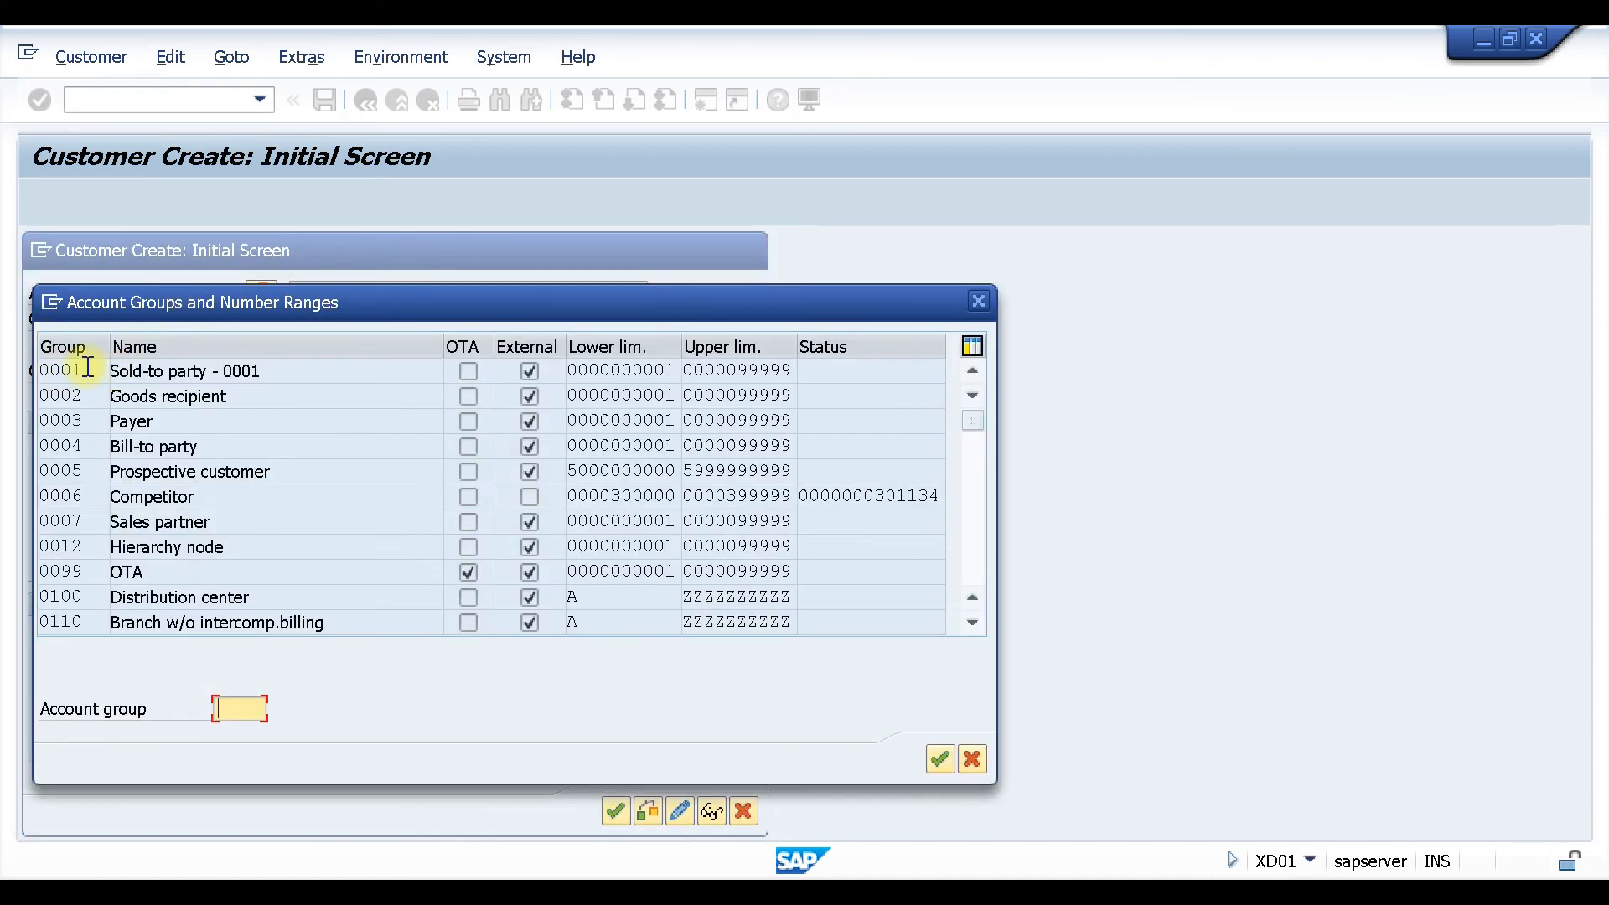
pyautogui.doubleClick(71, 372)
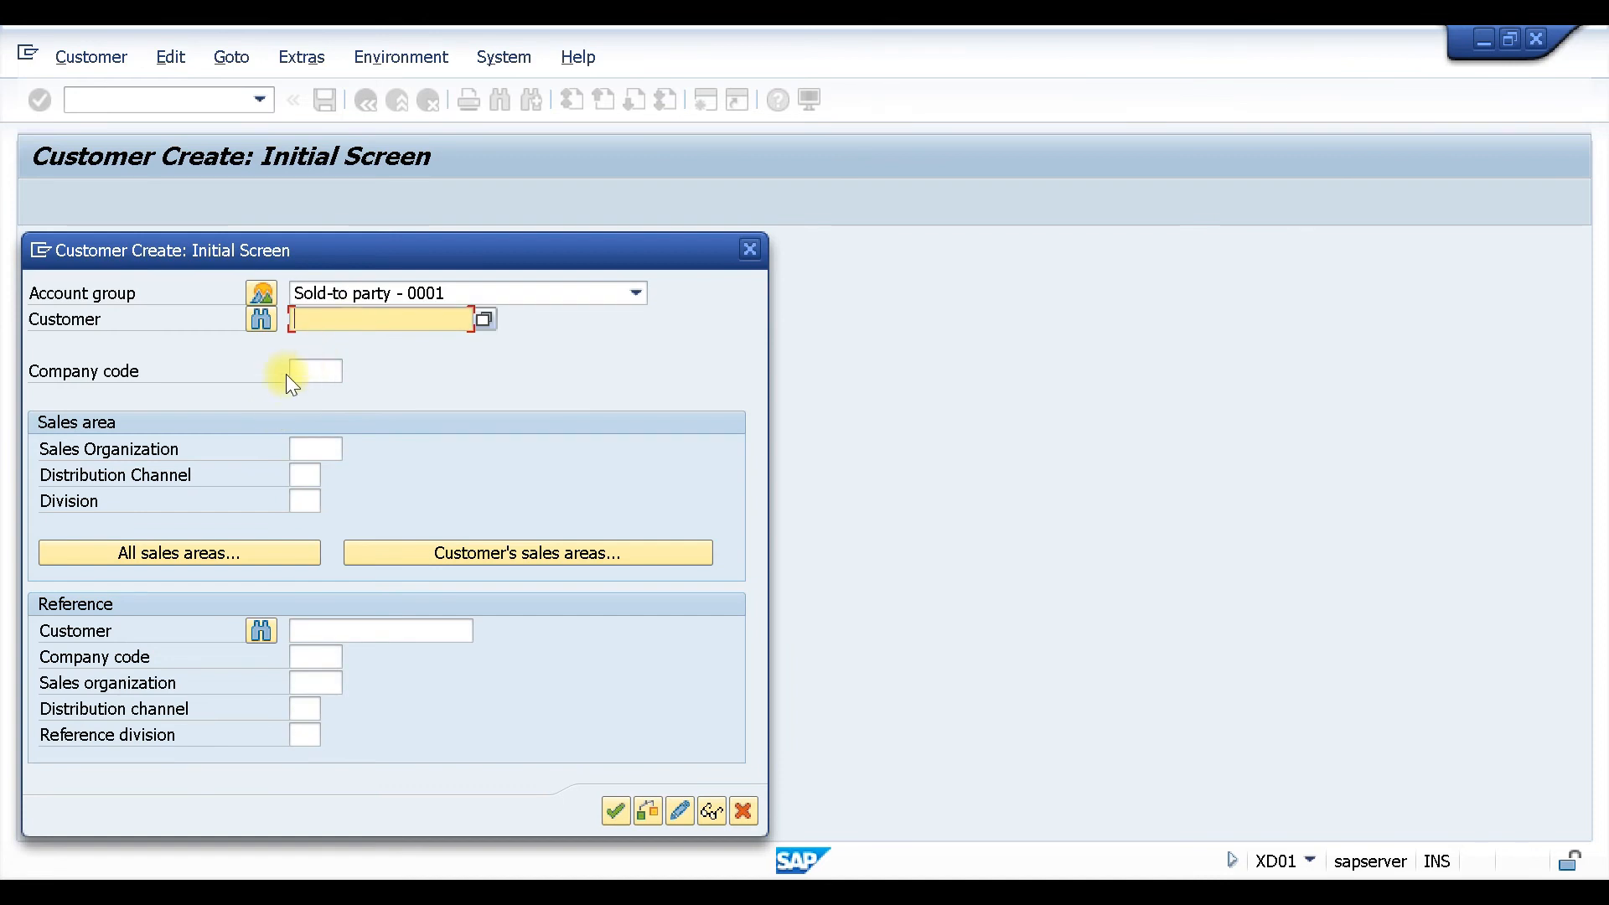
# Try to create the customer in company code 1000 with sales organization Z102, distribution channel 10 and division A2.
pyautogui.click(315, 370)
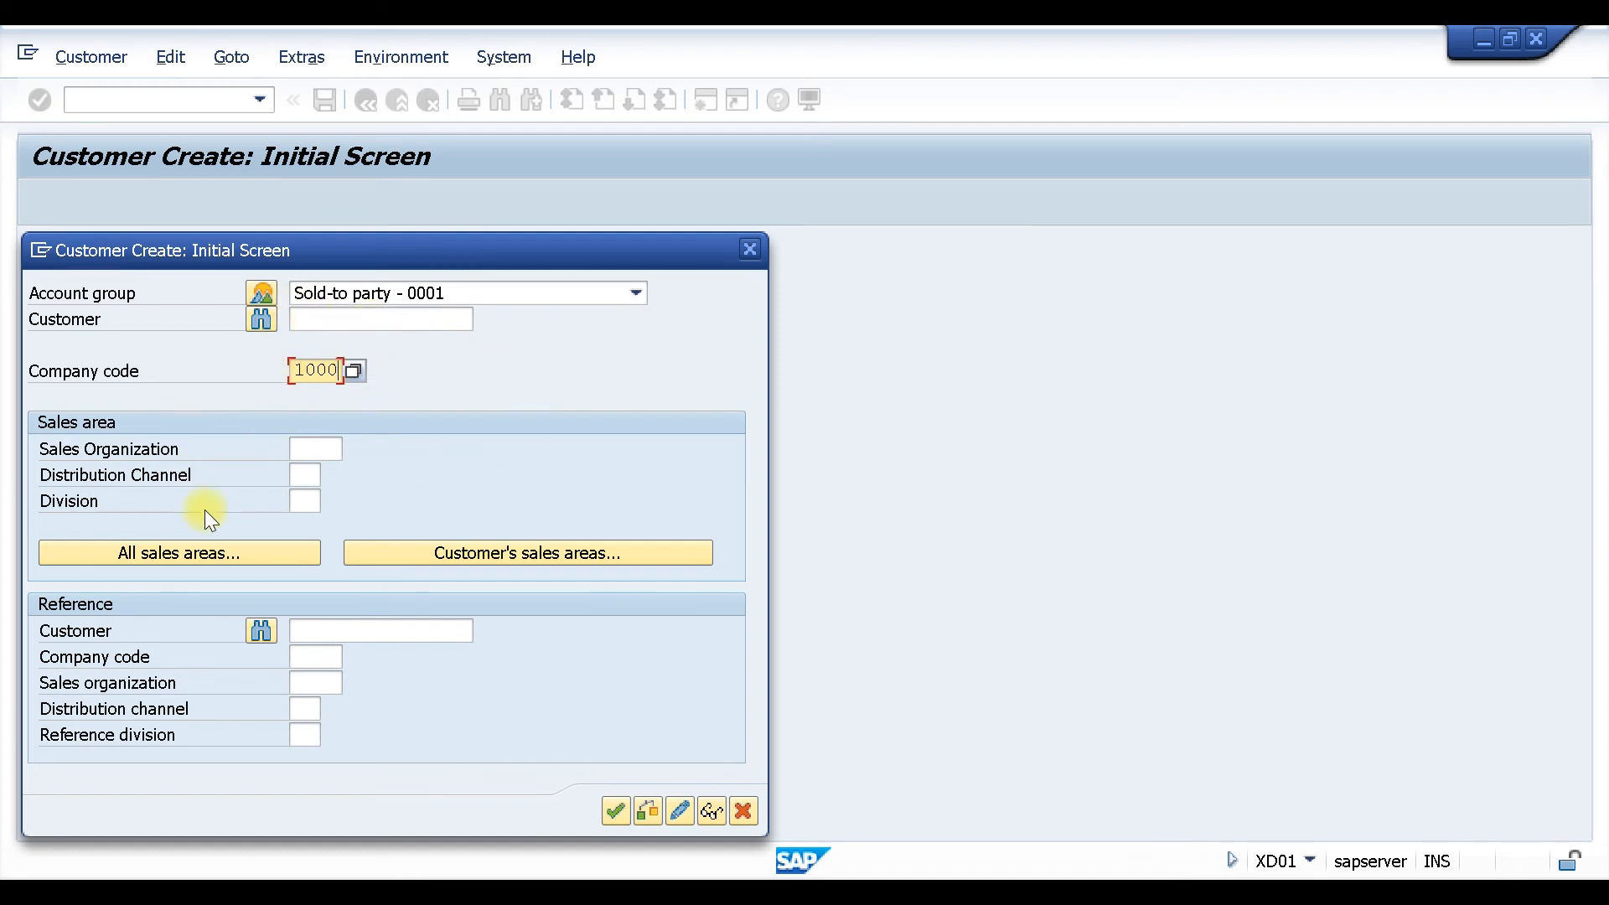
pyautogui.click(327, 451)
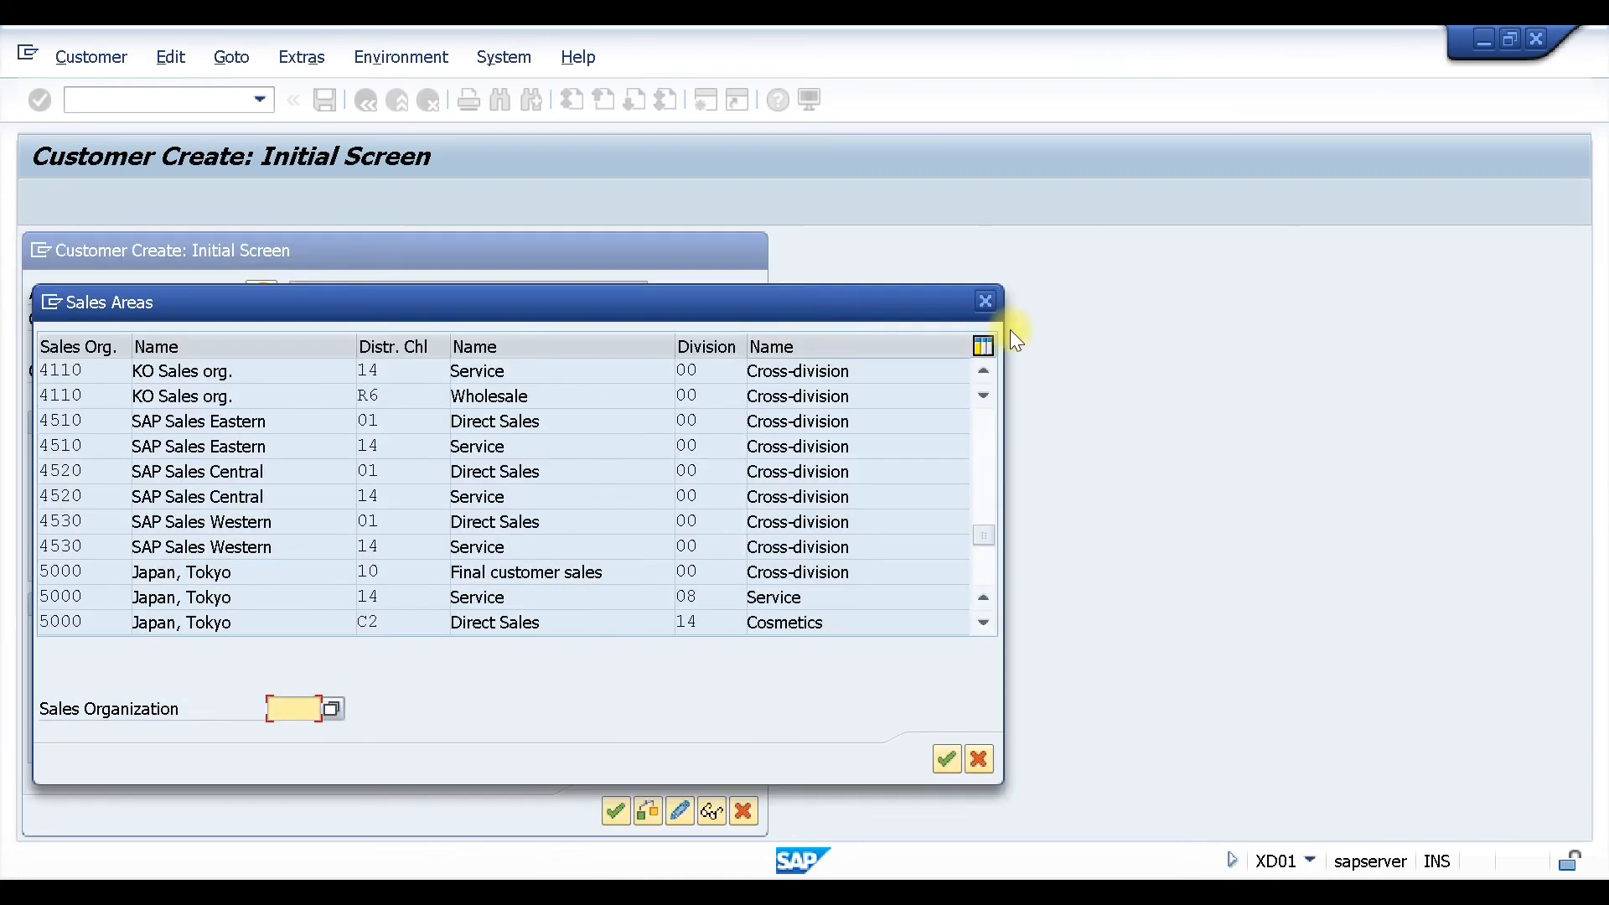
pyautogui.click(984, 300)
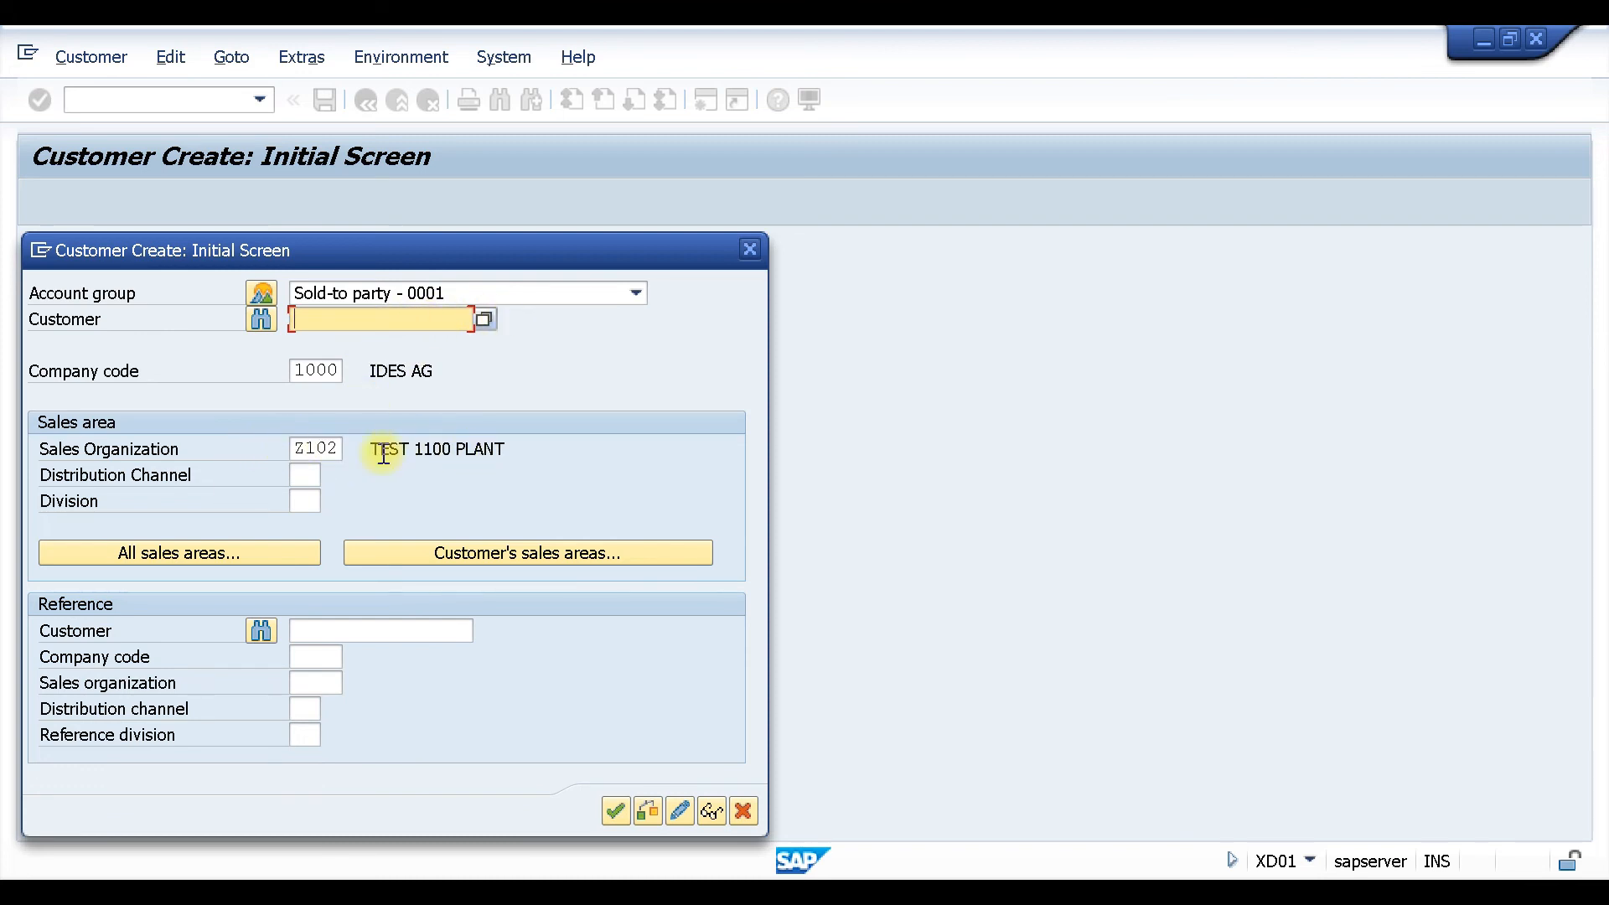
pyautogui.click(306, 474)
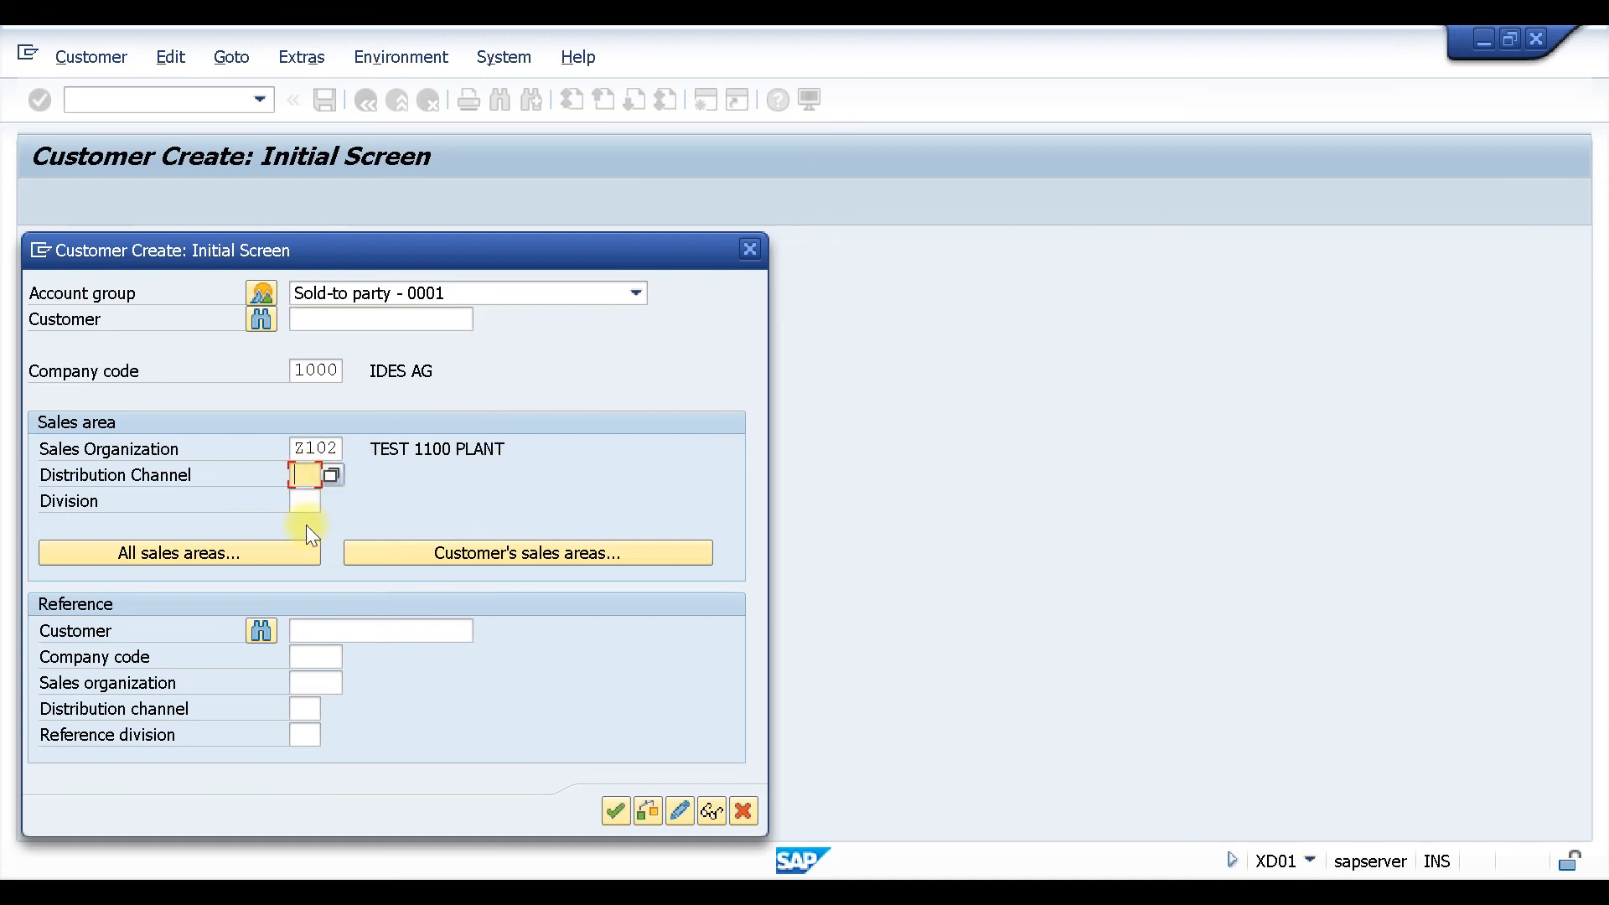
pyautogui.click(305, 501)
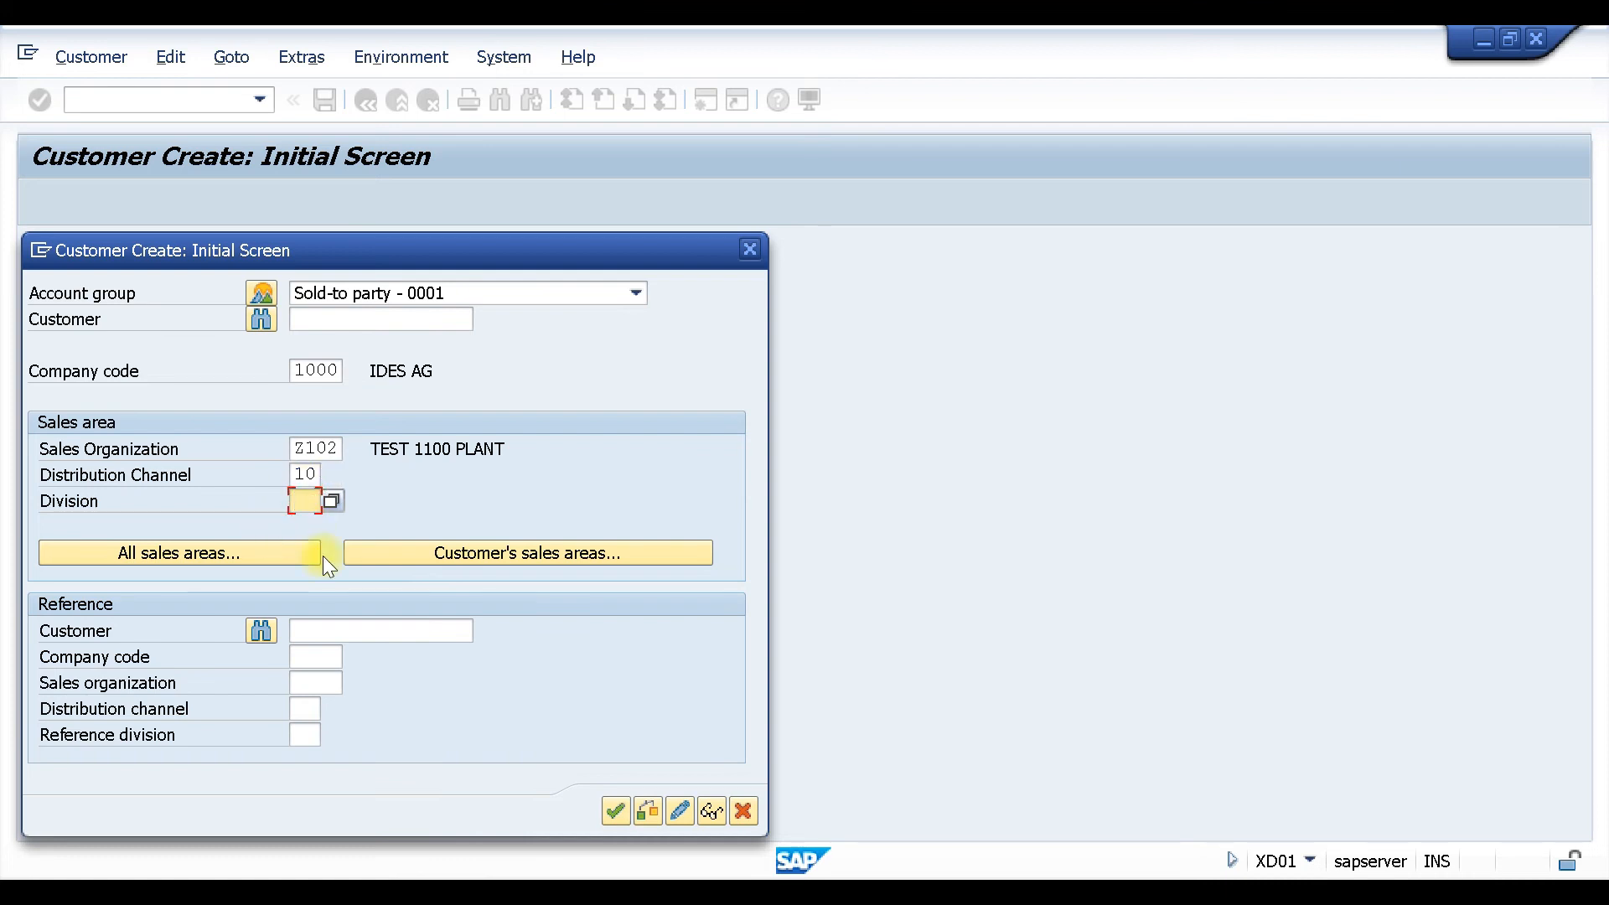
pyautogui.write('A2')
pyautogui.press('Return')
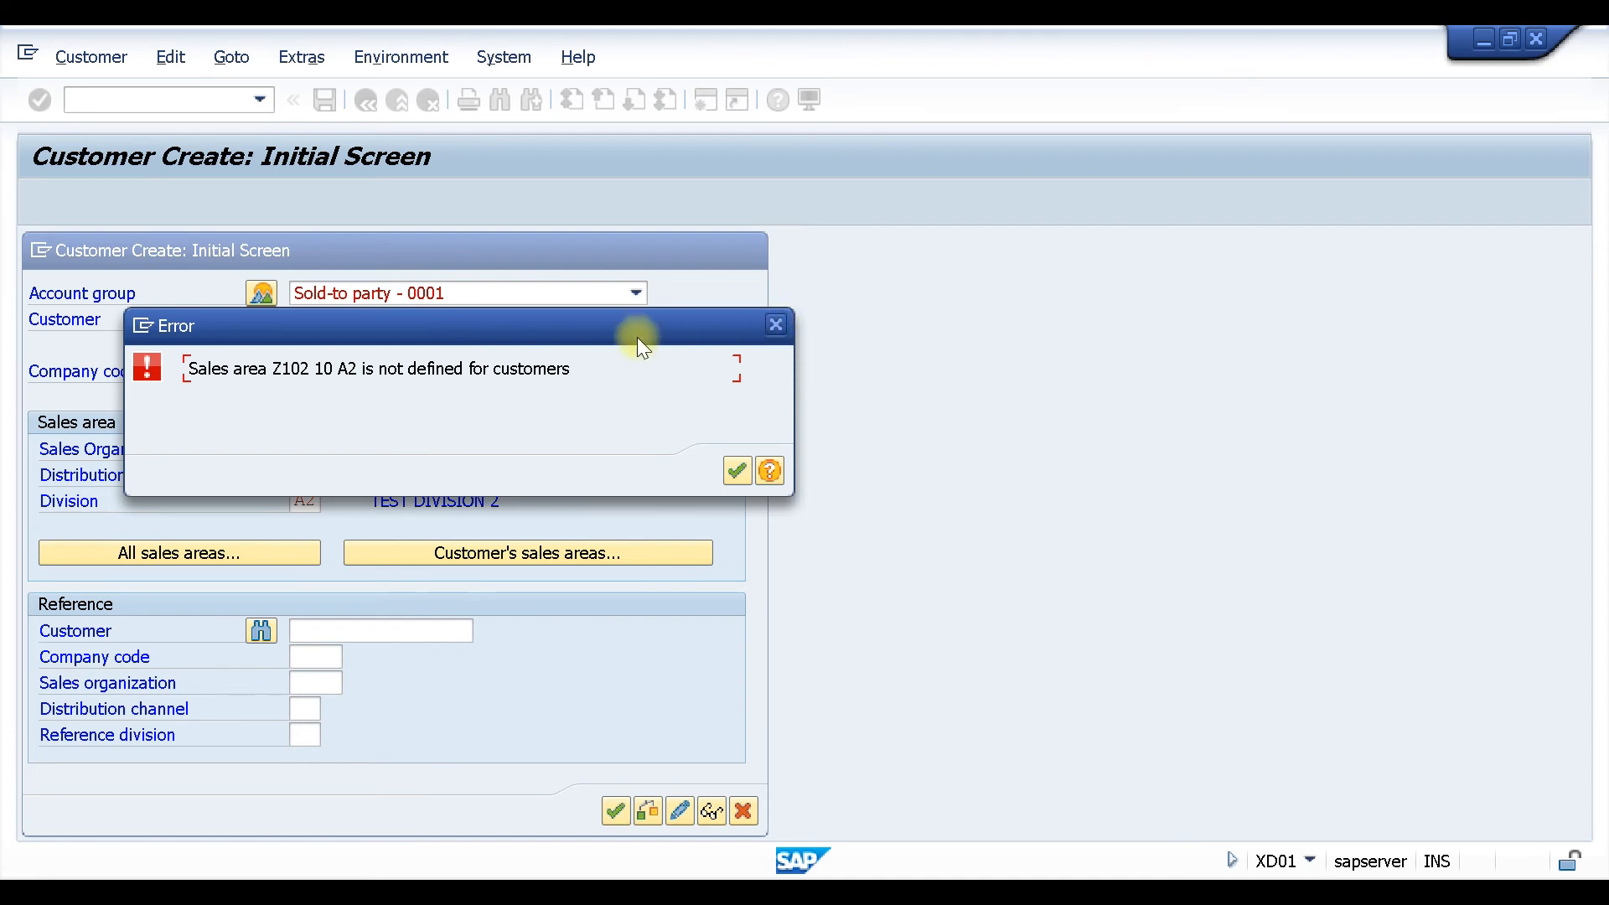
pyautogui.click(780, 325)
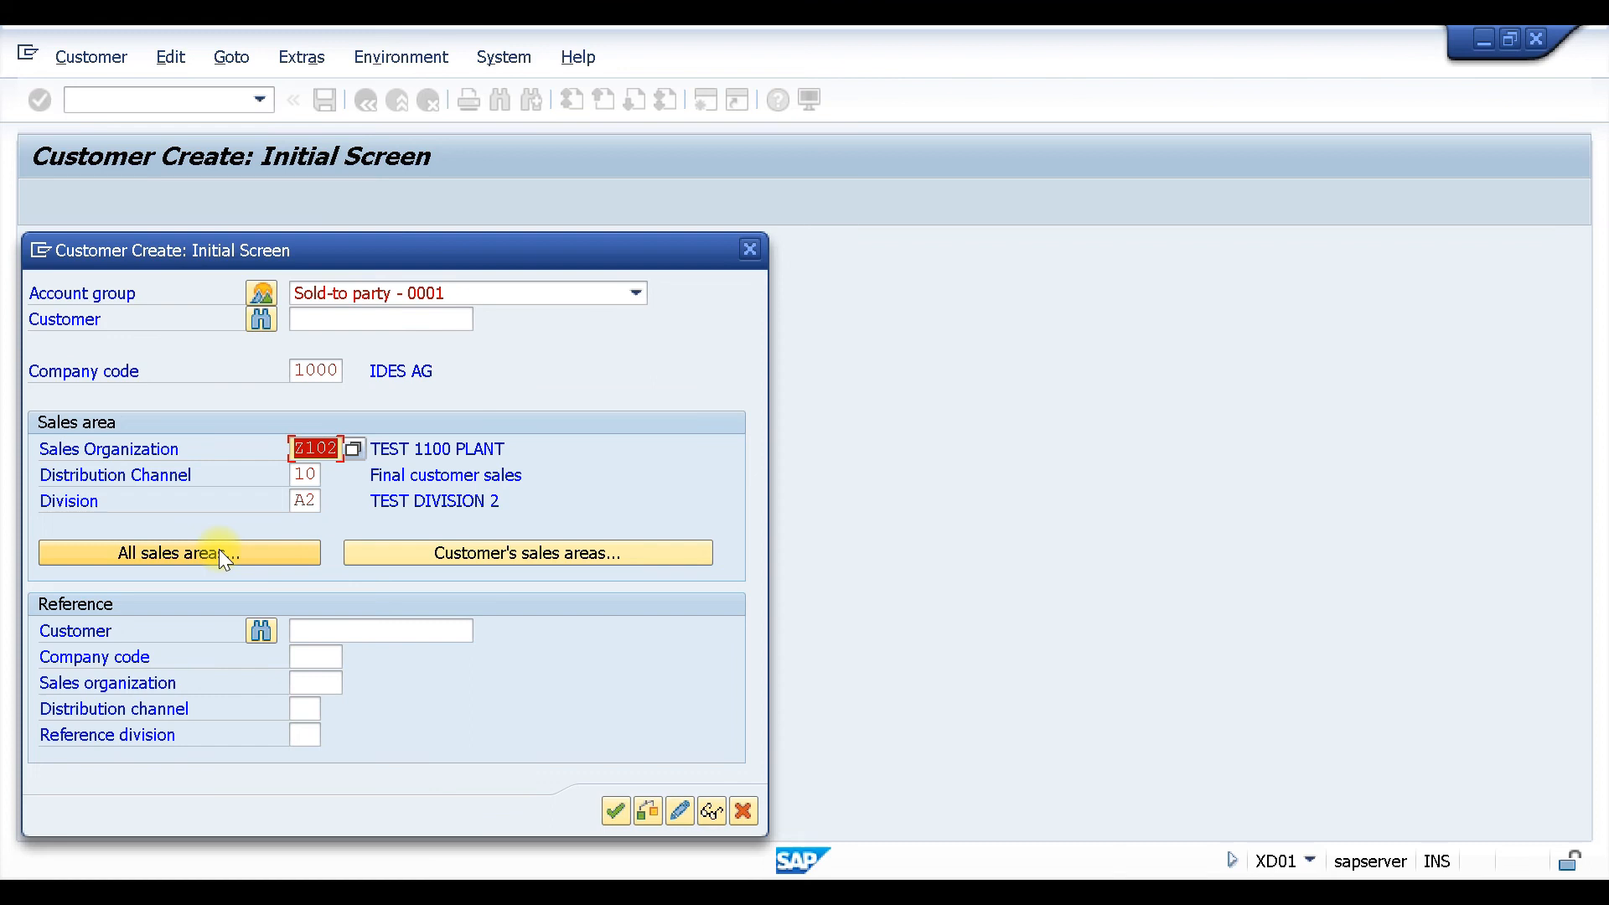
# Examine the Z101 and Z102 entries in the list of all sales areas, and close customer creation.
pyautogui.click(219, 550)
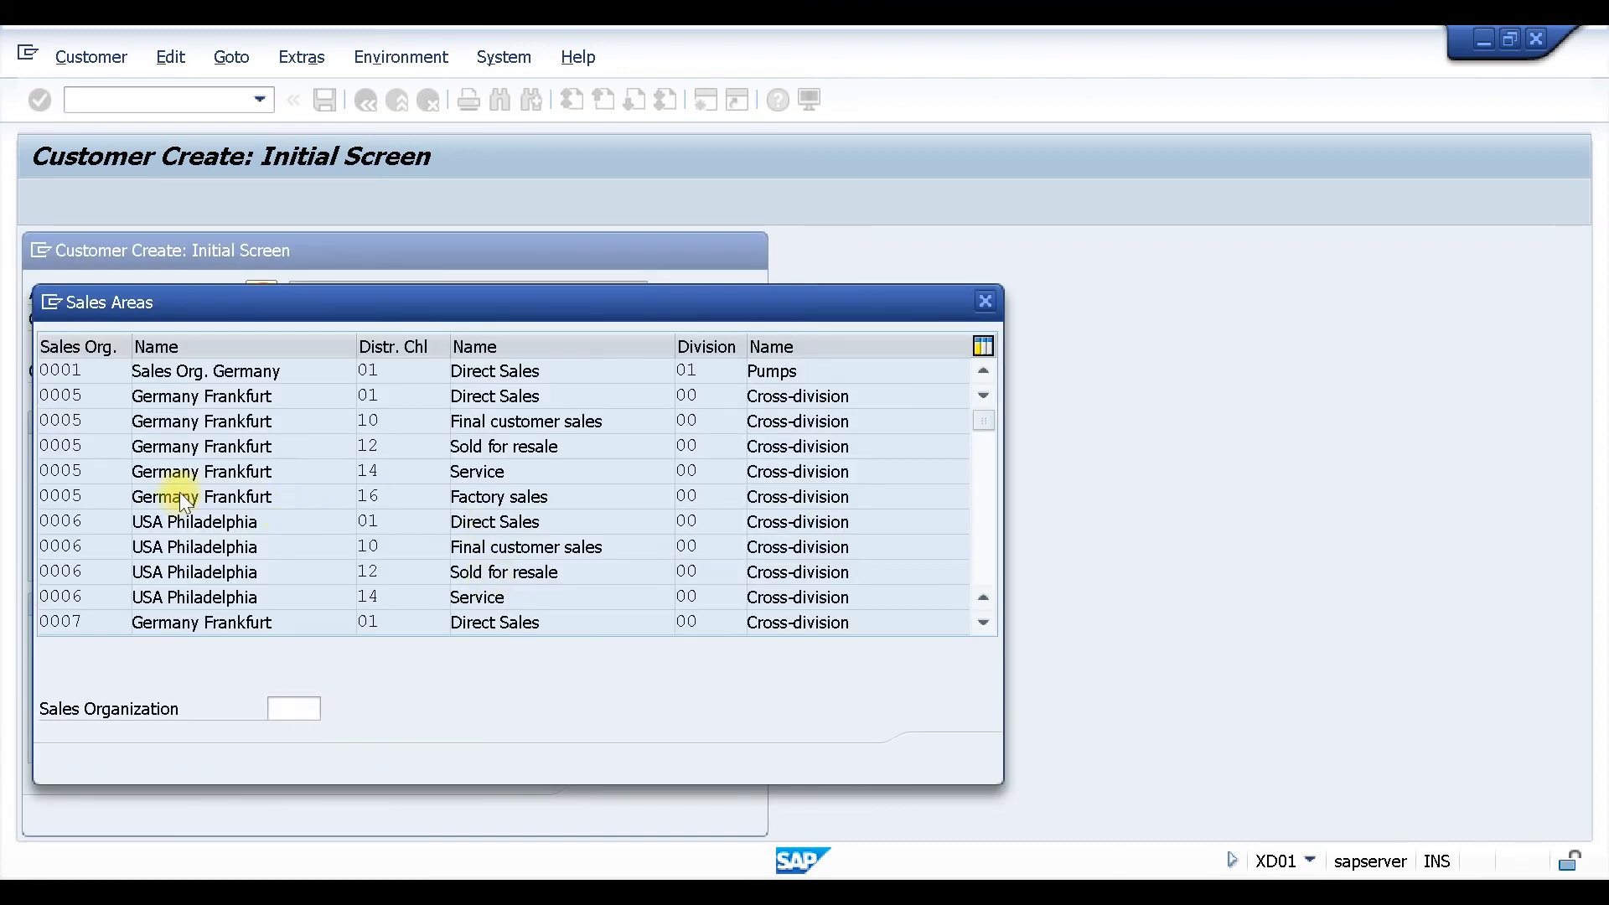
pyautogui.scroll(-15, 180, 491)
pyautogui.scroll(-15, 226, 473)
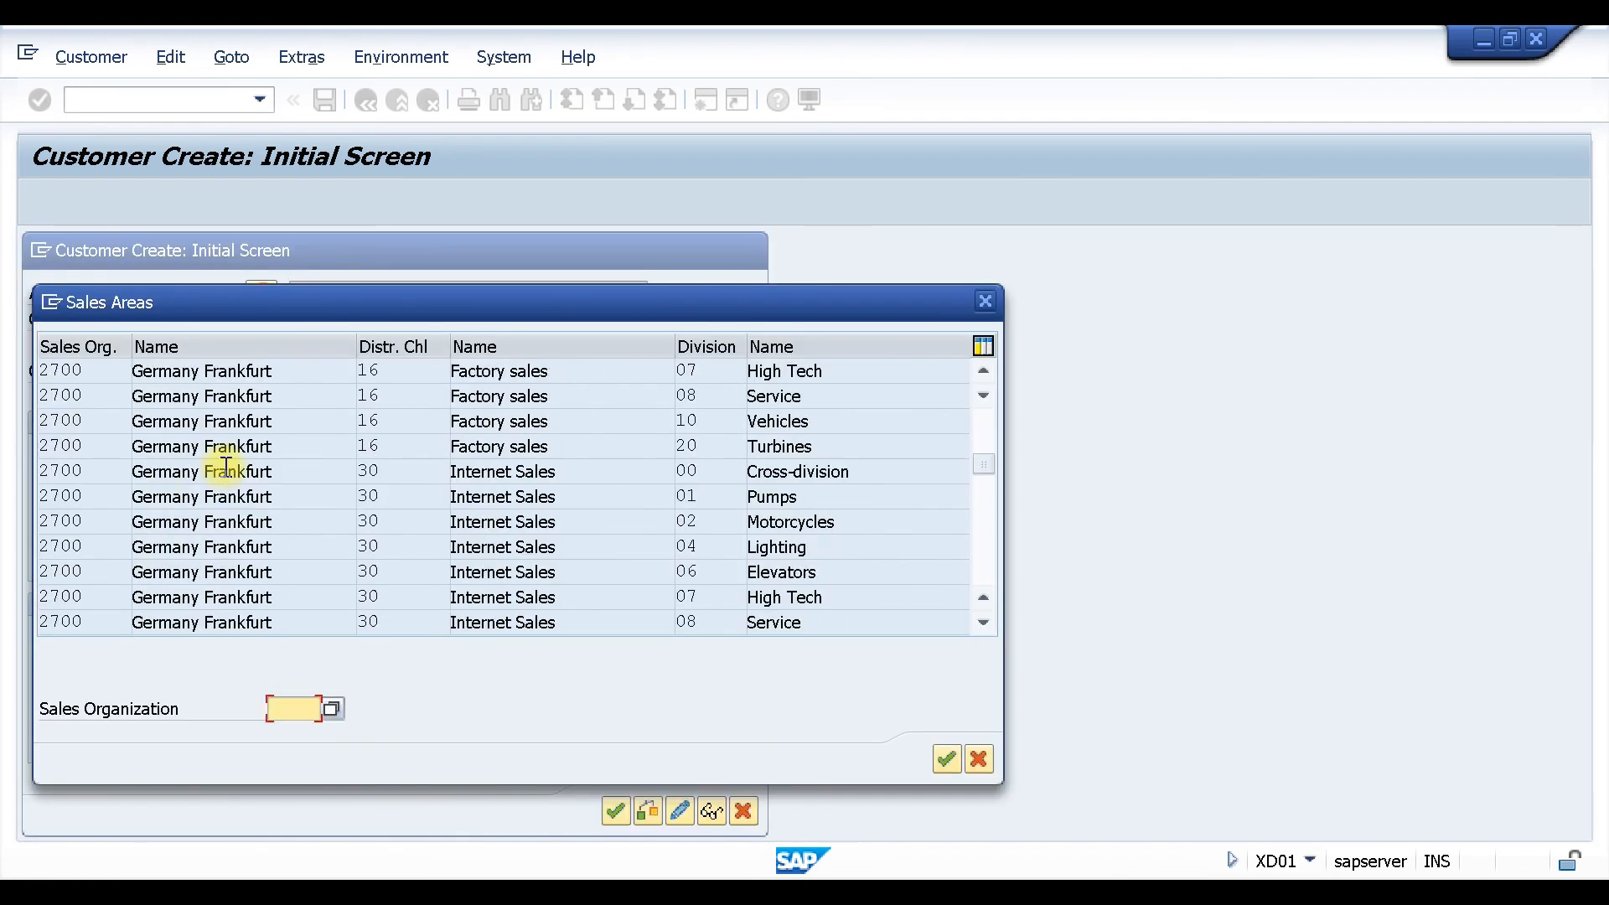
pyautogui.scroll(-15, 238, 480)
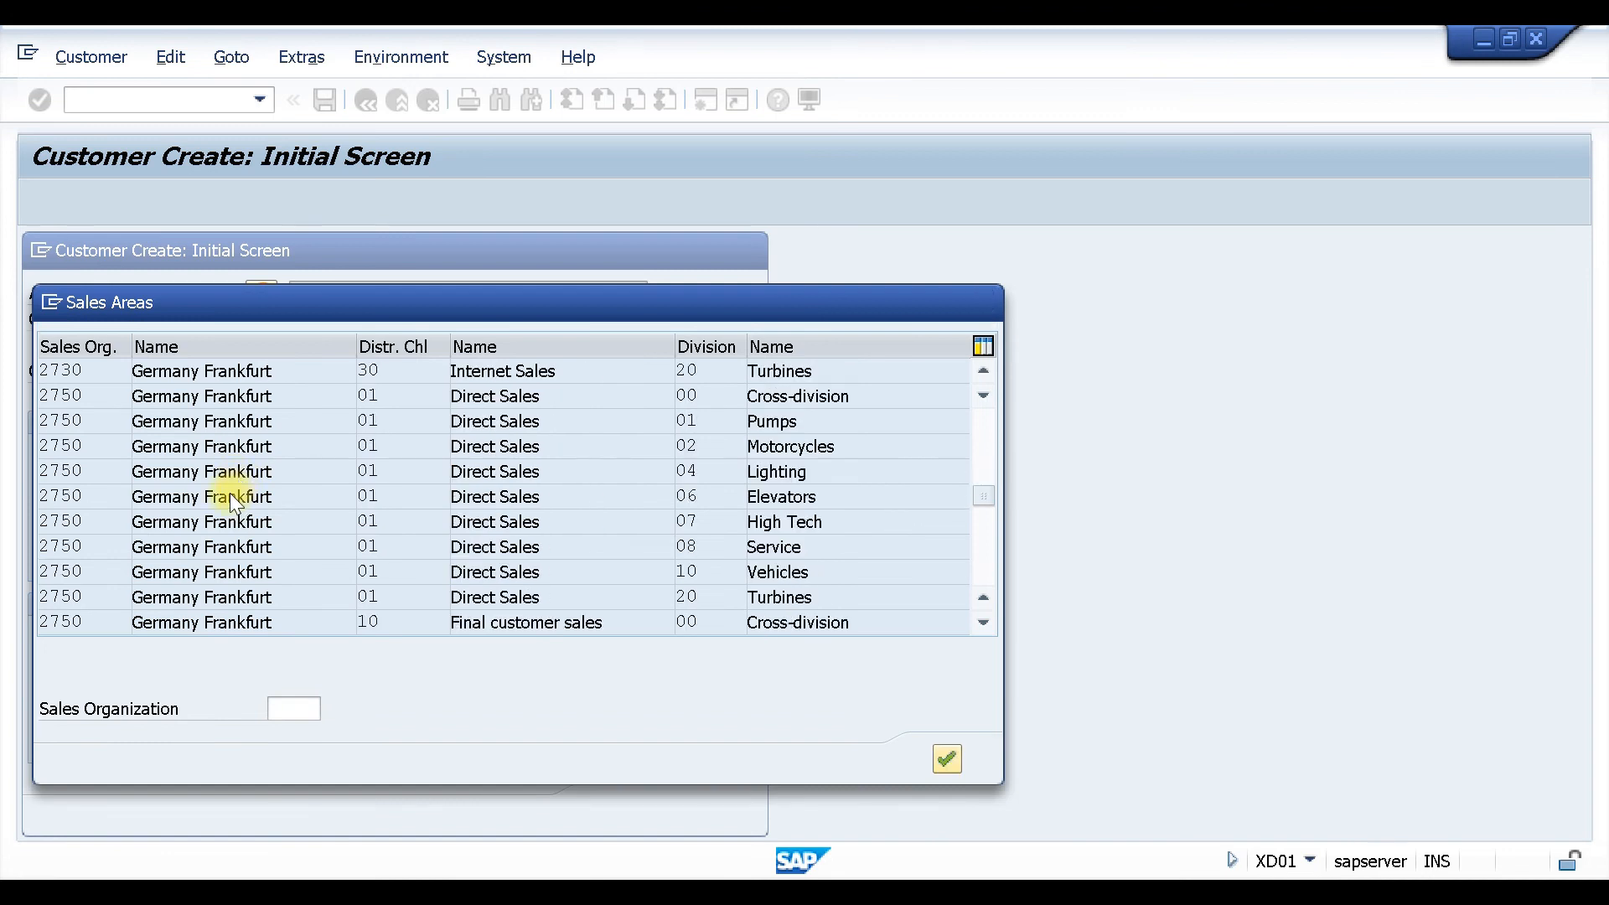
pyautogui.scroll(-20, 233, 490)
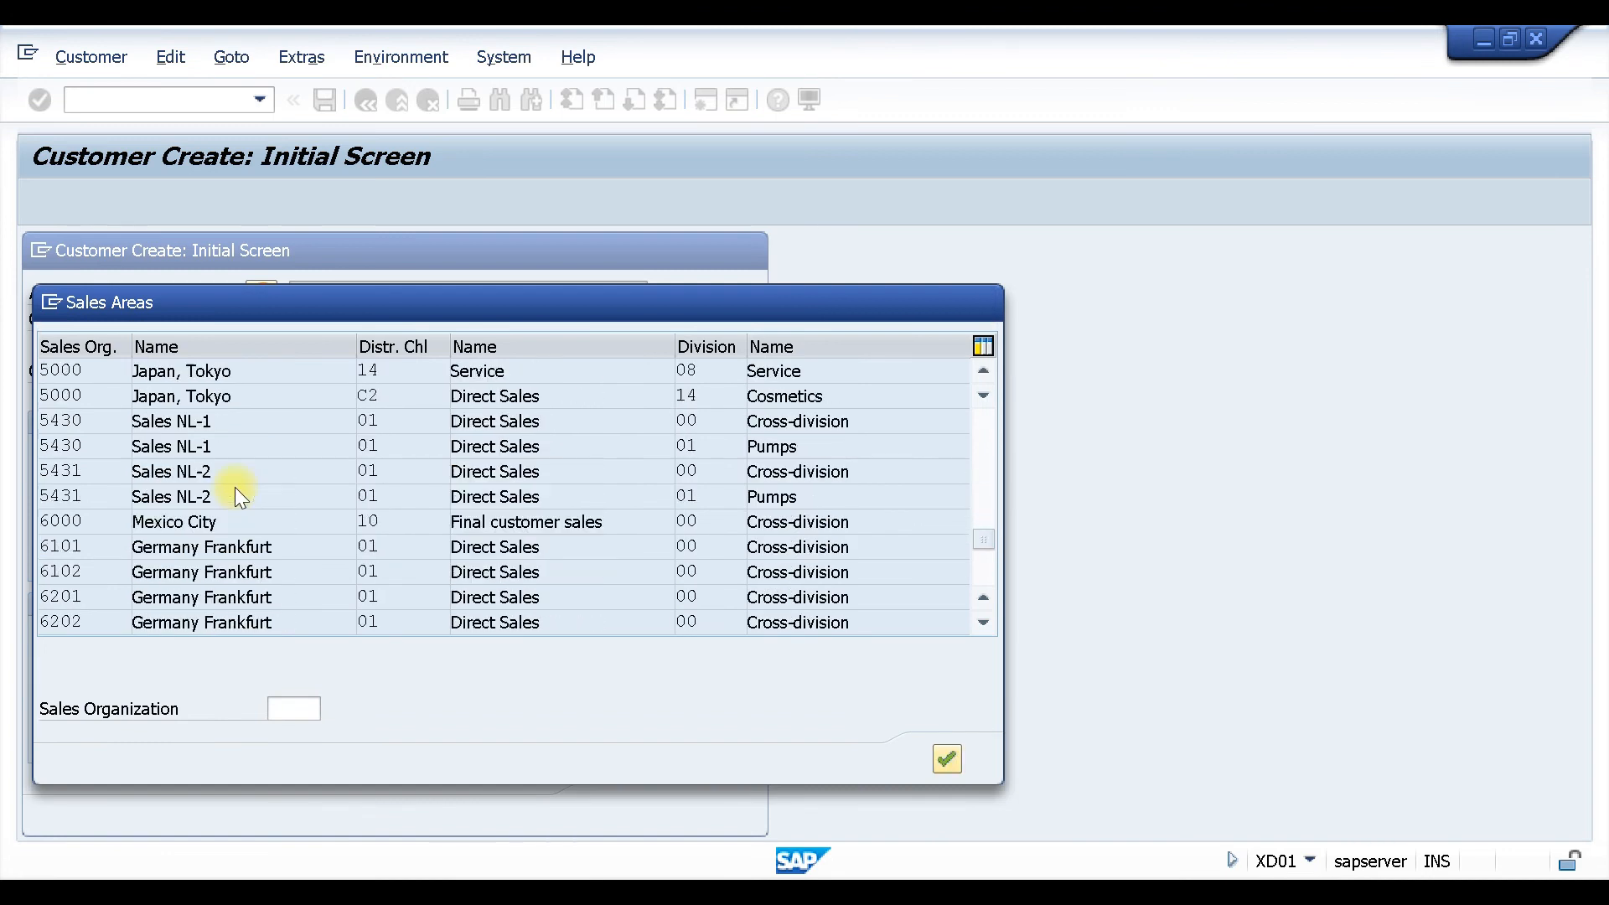
pyautogui.scroll(-1, 230, 469)
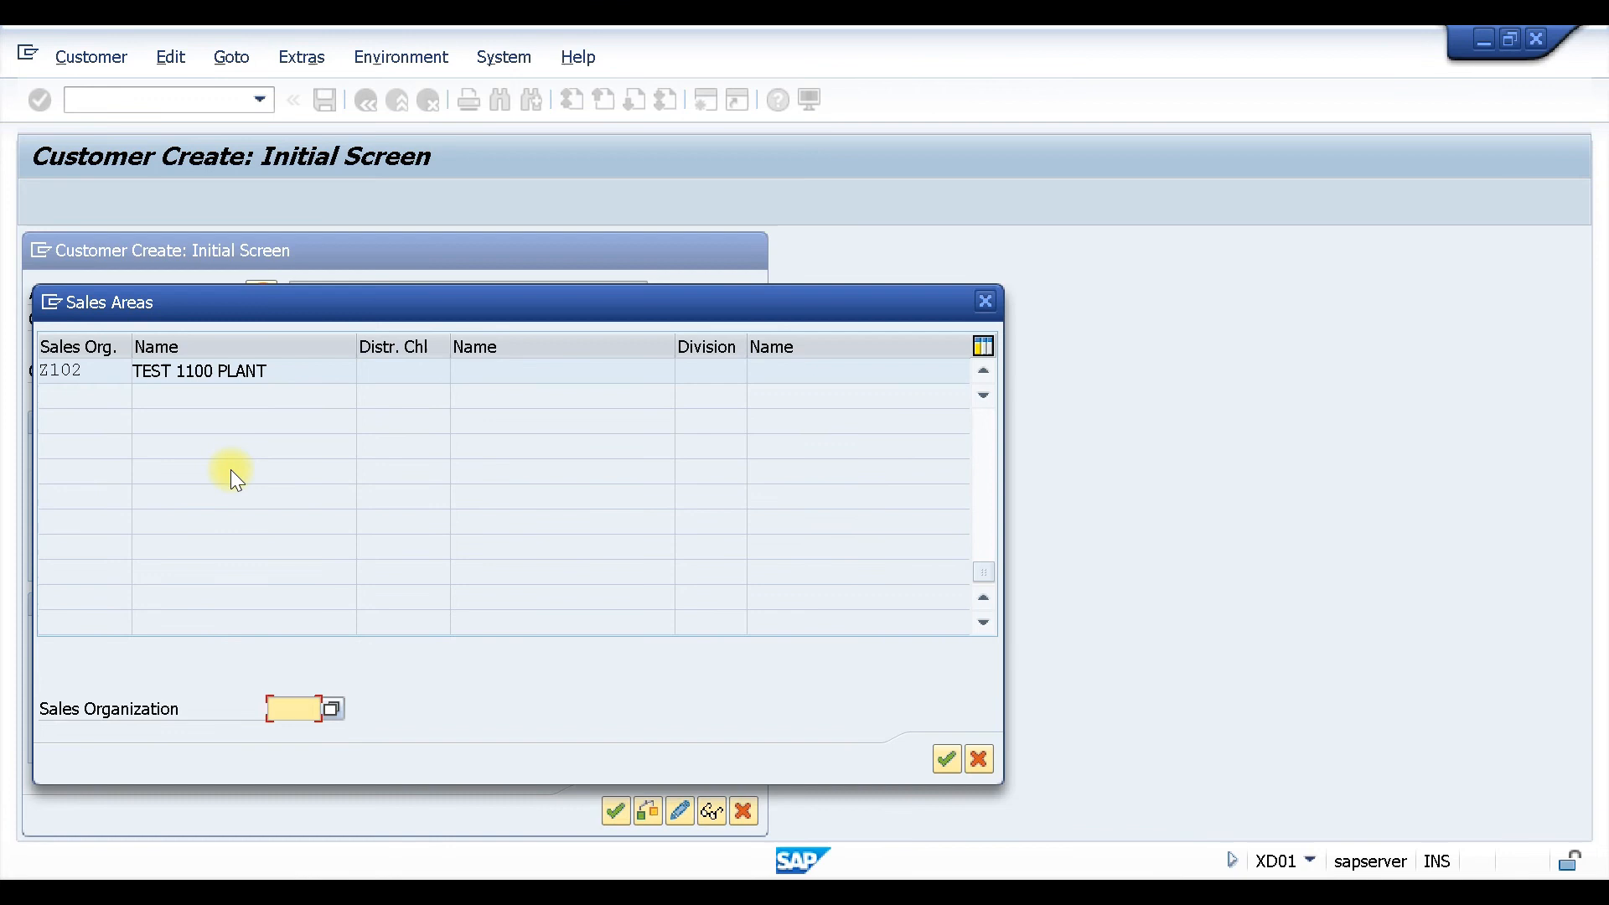
pyautogui.scroll(4, 229, 469)
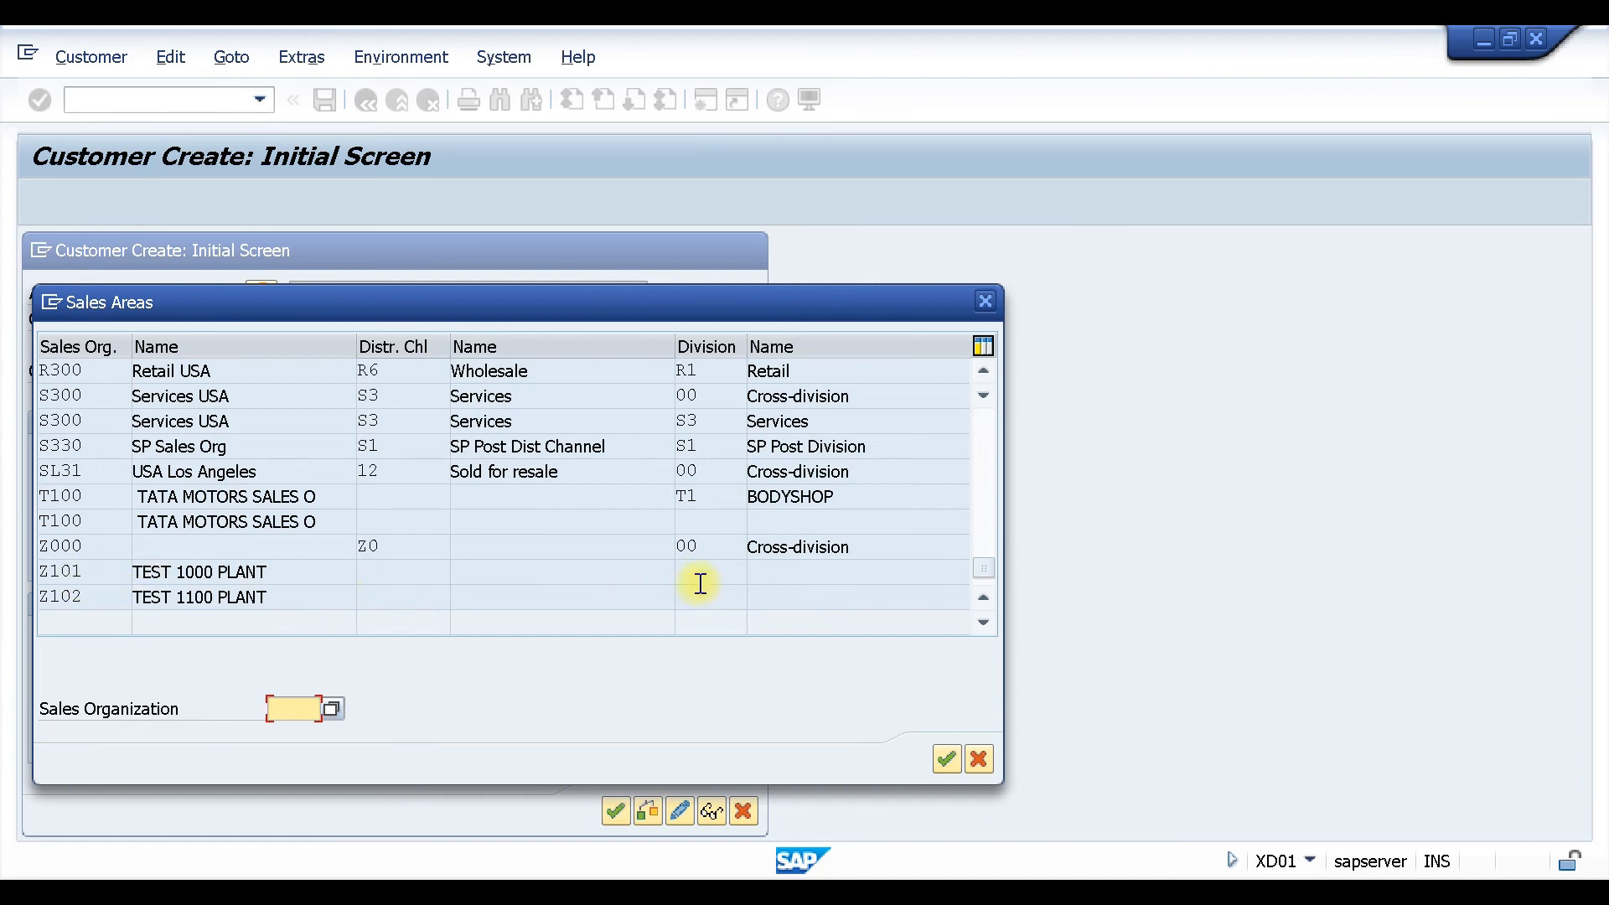
pyautogui.press('Escape')
pyautogui.click(747, 252)
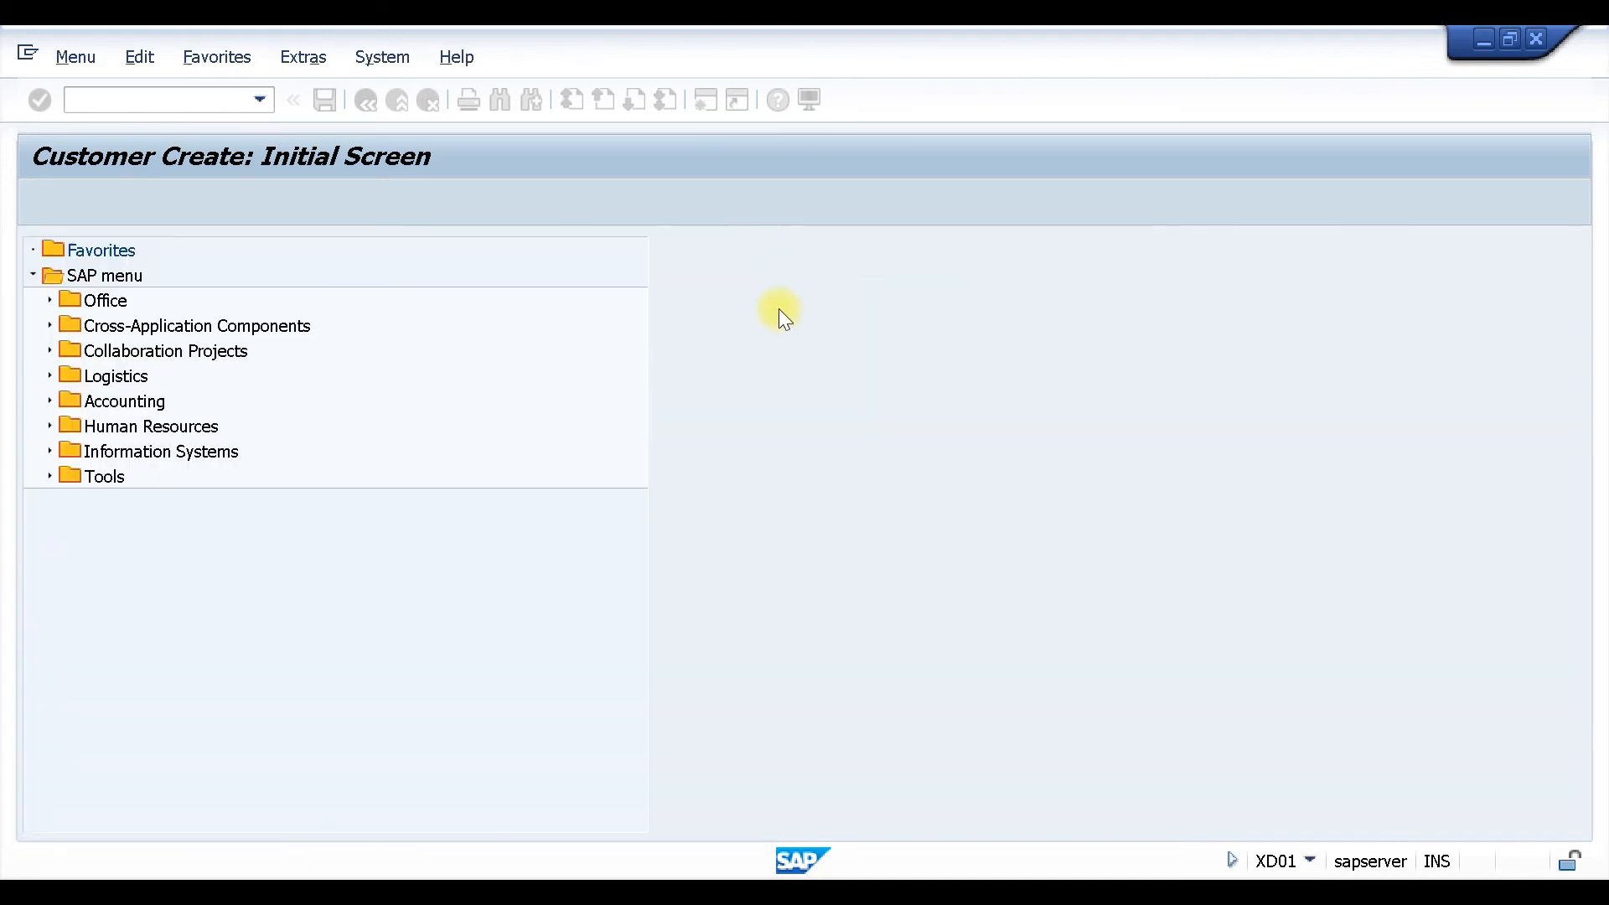
# Open Define Common Distribution Channels under Sales and Distribution, Master Data in the SAP Reference IMG, using transaction SPRO.
pyautogui.click(215, 98)
pyautogui.write('SPRO')
pyautogui.press('Return')
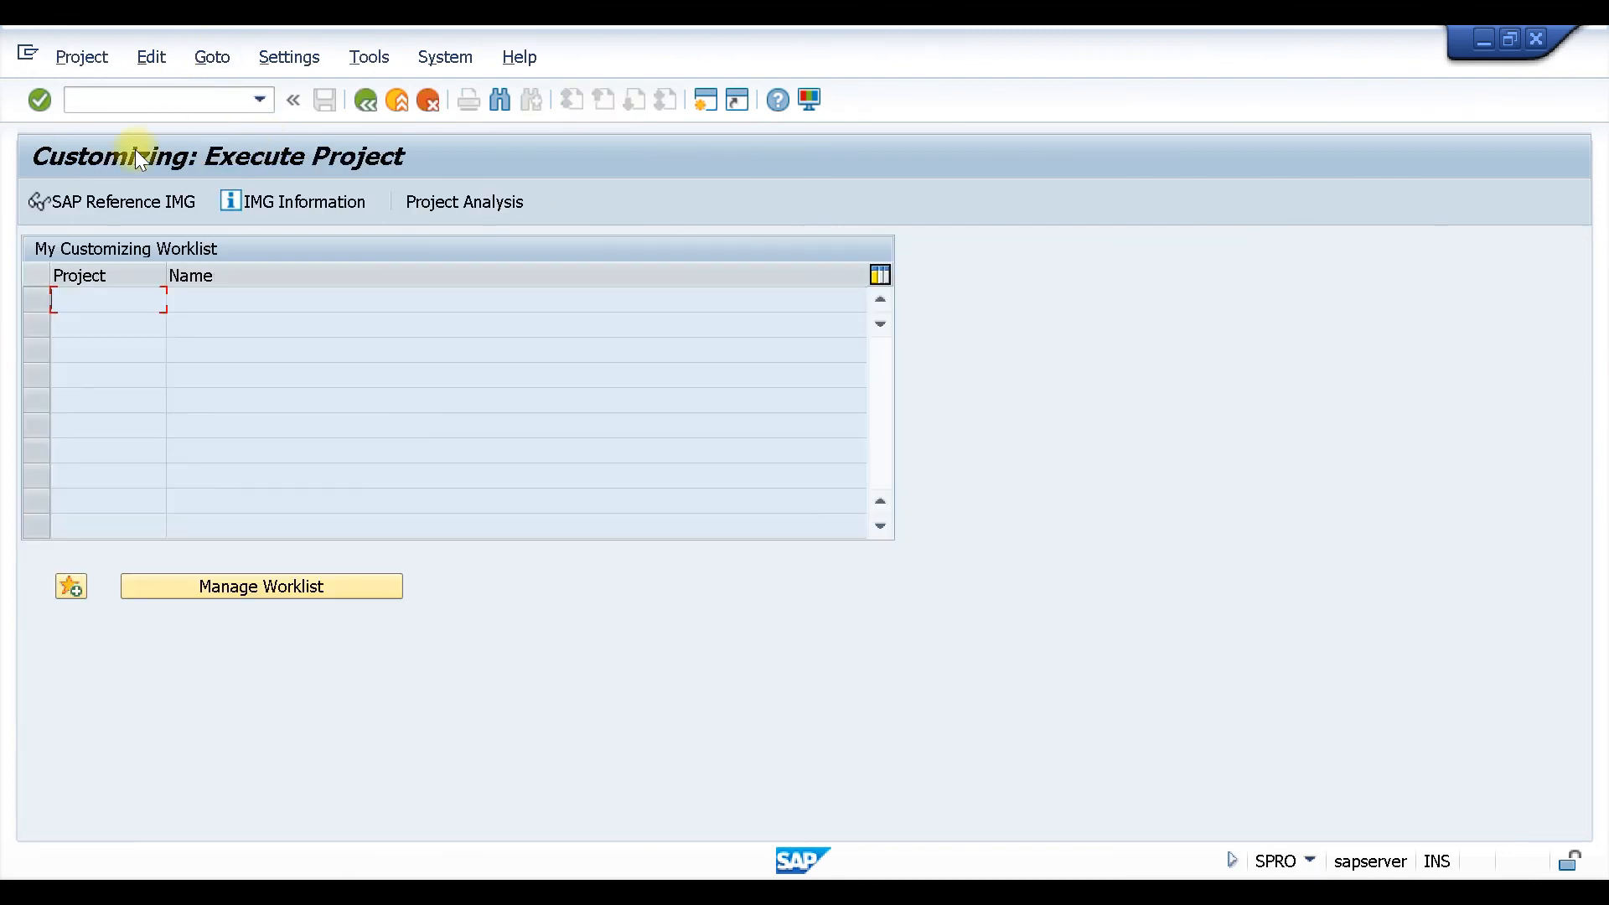
pyautogui.click(105, 201)
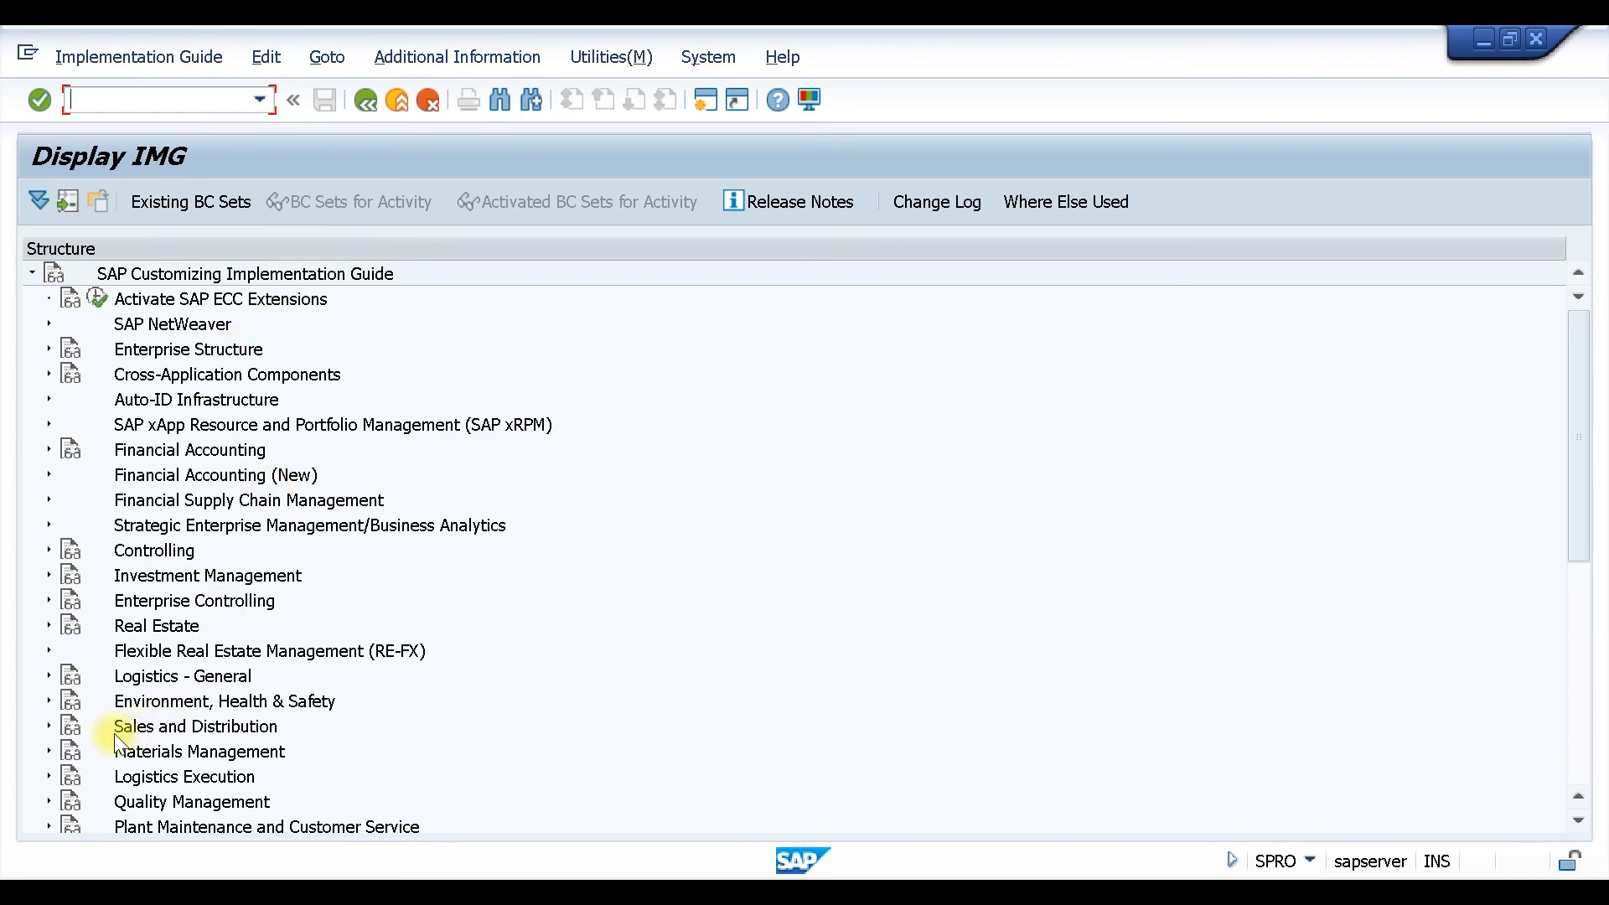
pyautogui.click(50, 721)
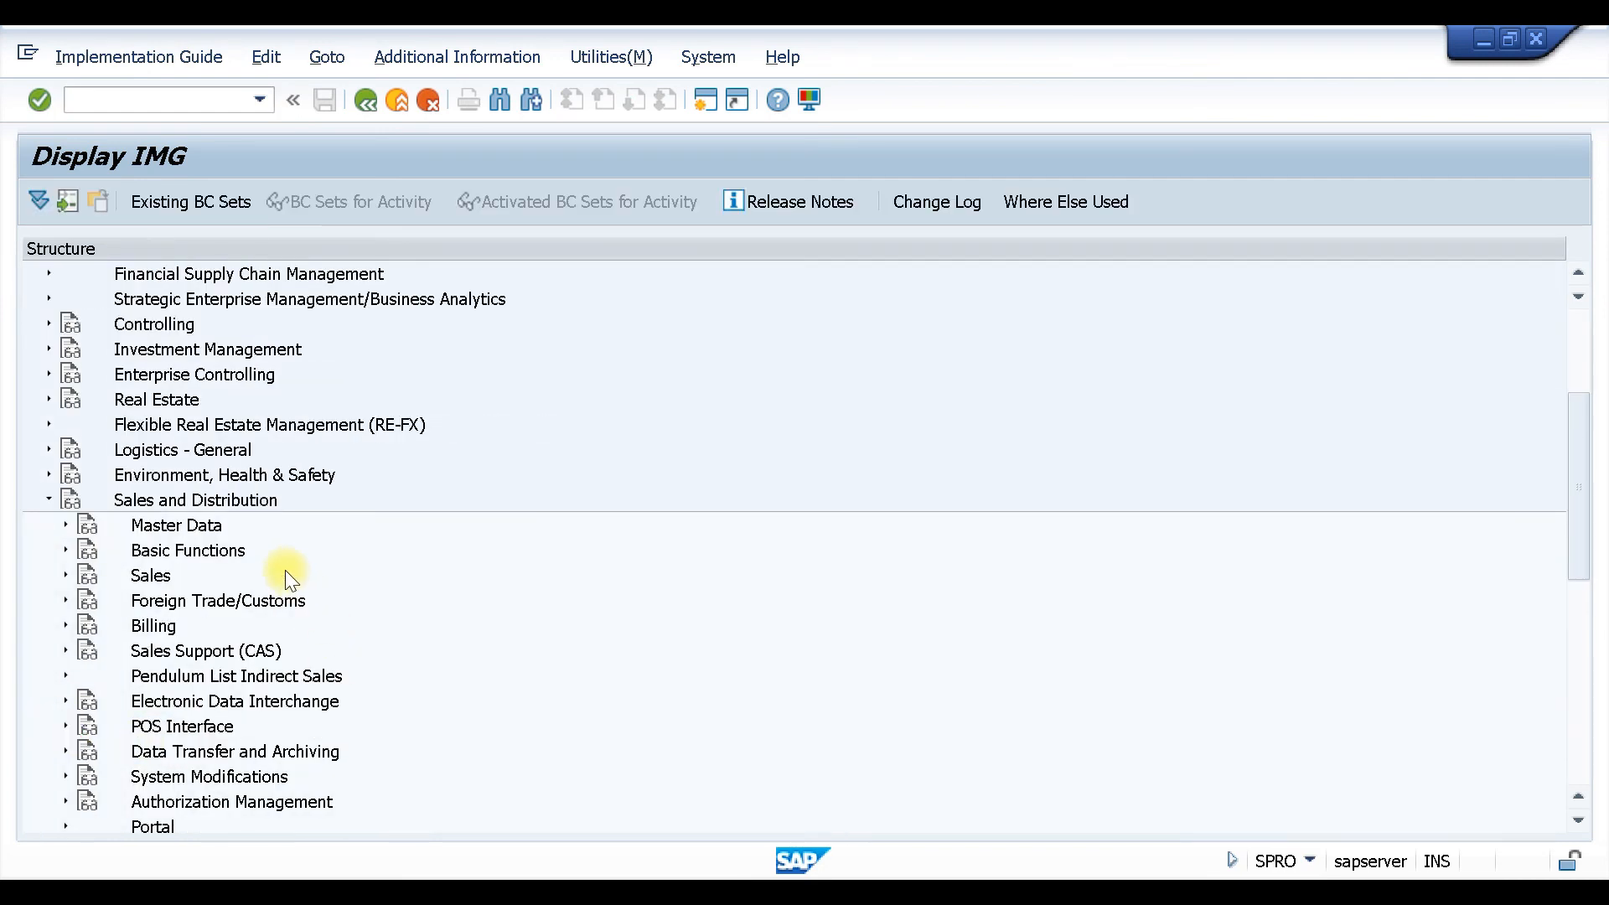
pyautogui.click(65, 524)
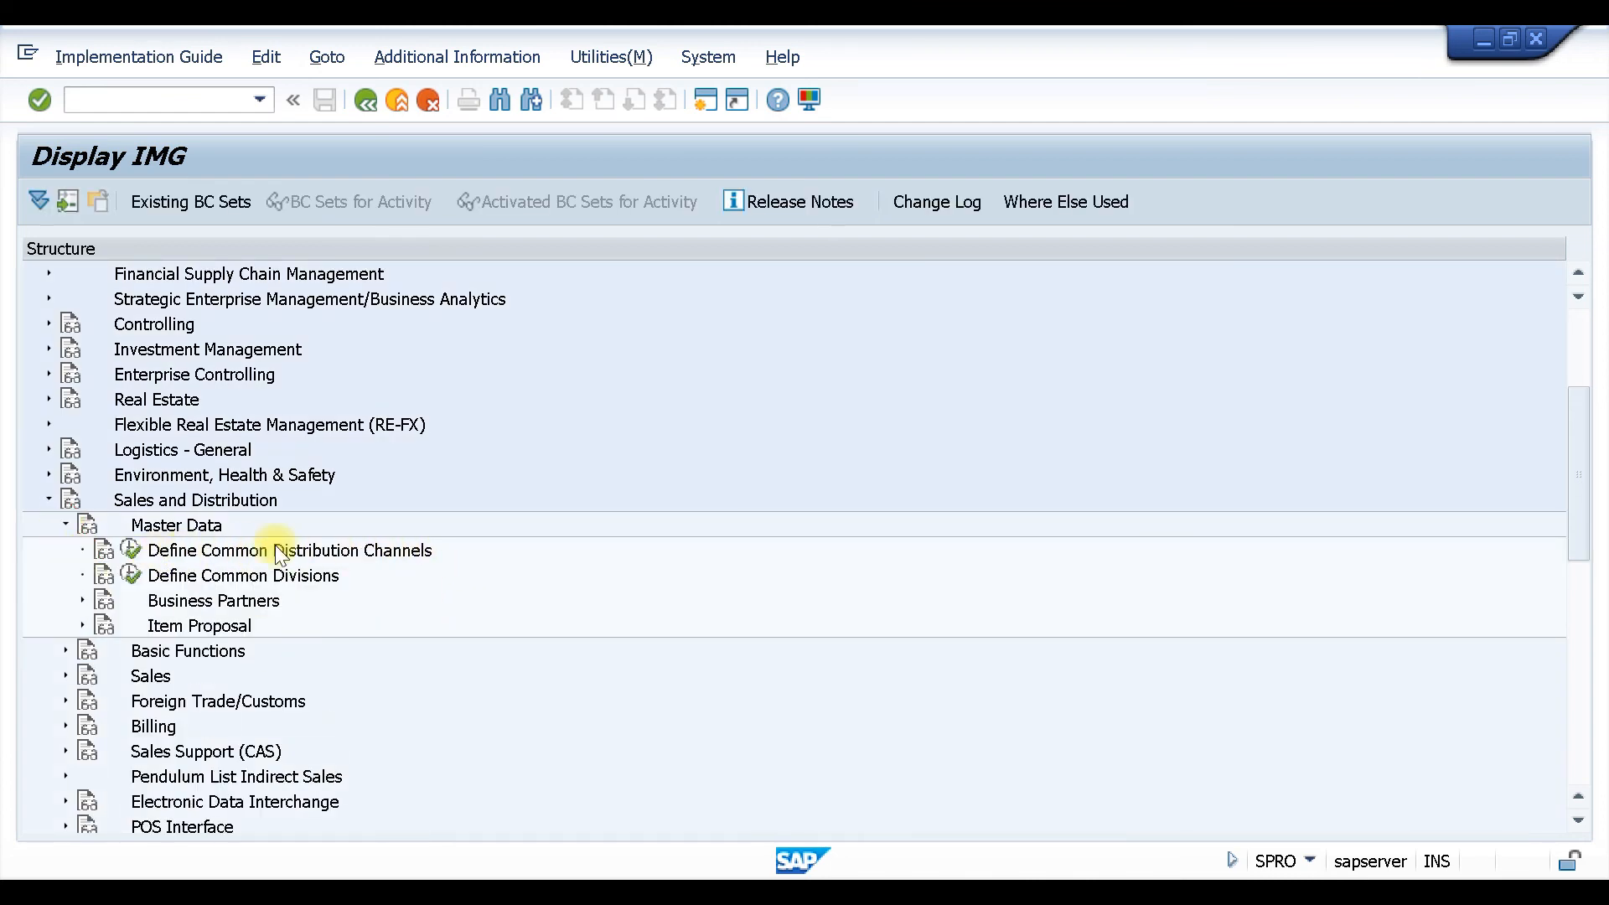
pyautogui.click(130, 549)
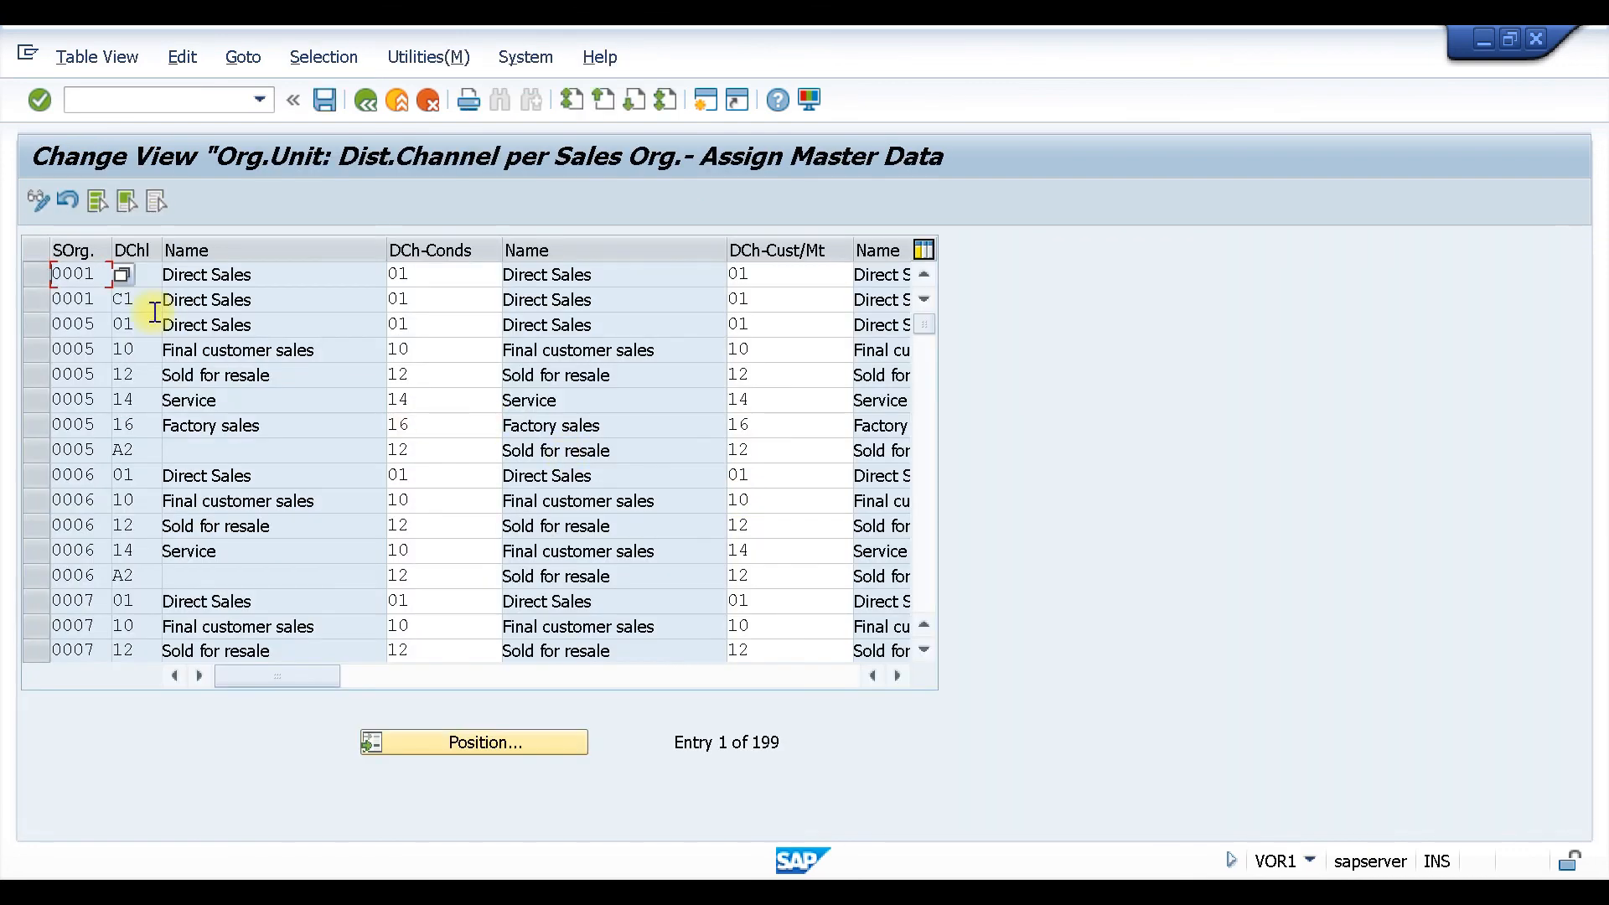
# Position the distribution channel list at the entries of sales organization Z101.
pyautogui.click(465, 748)
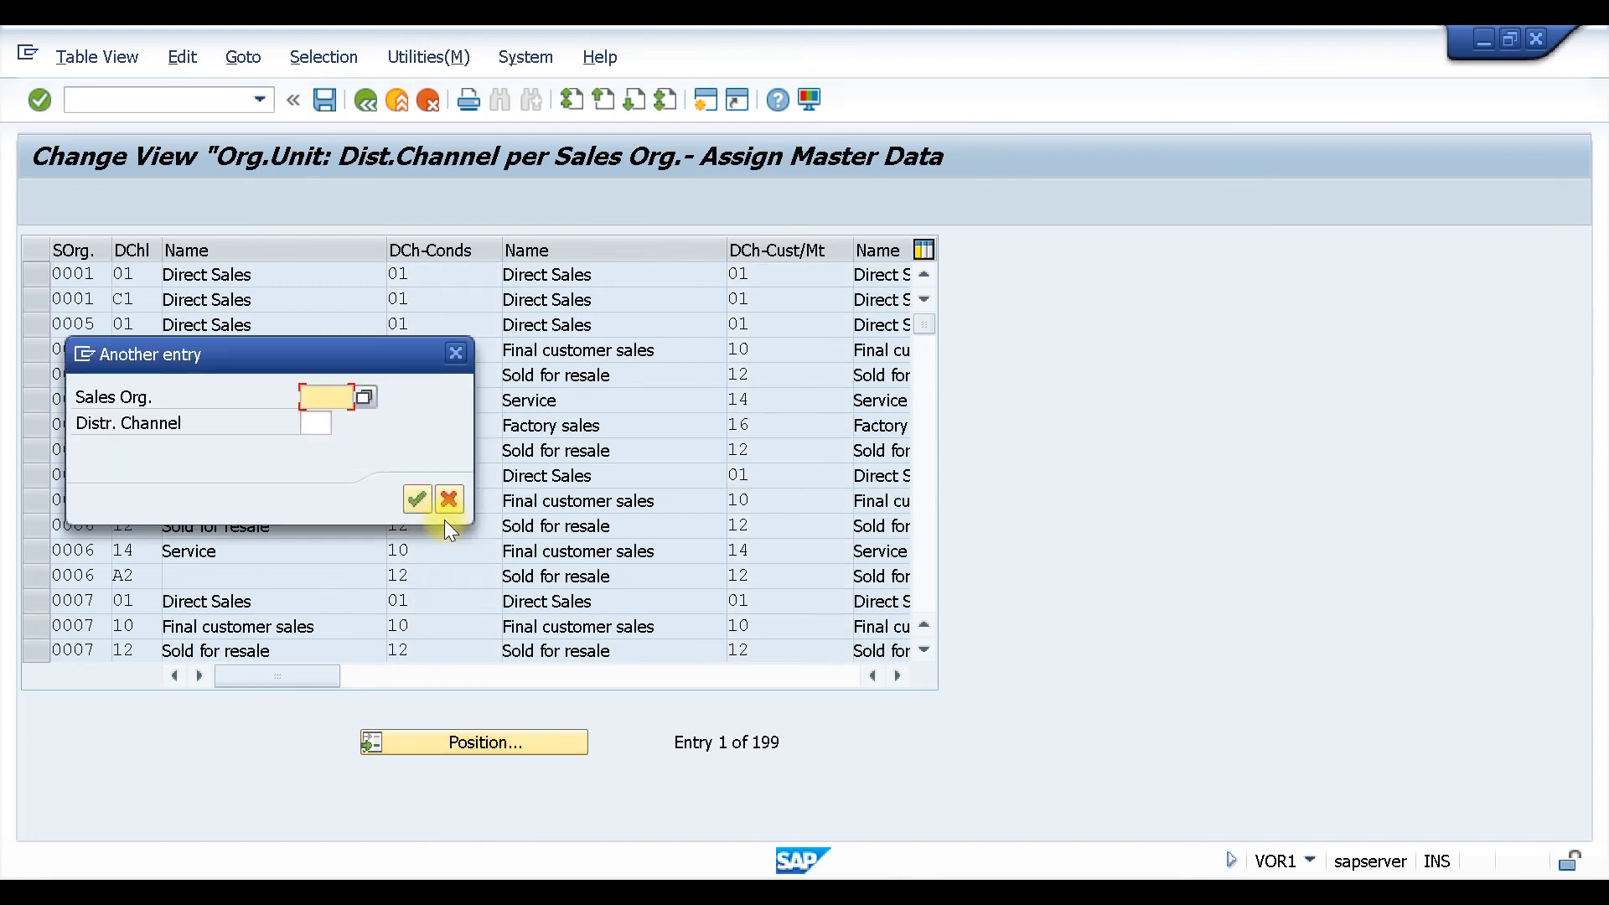
pyautogui.write('Z101')
pyautogui.click(421, 501)
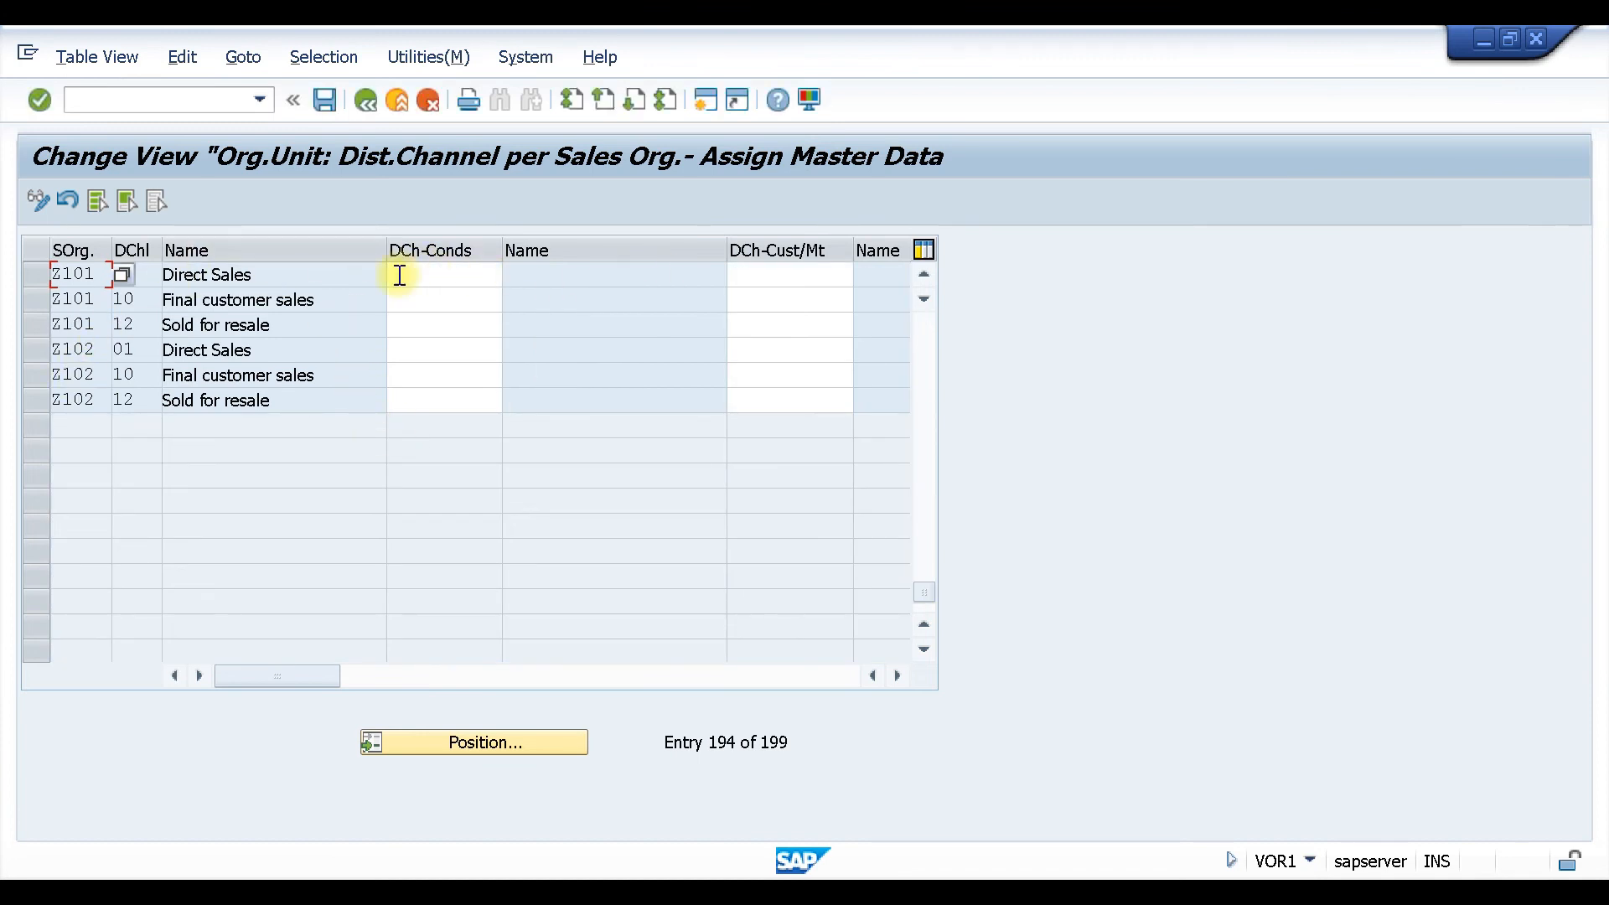
# Assign reference channel 01 for conditions and for customer/material masters to Z101 channel 01, and save it in the proposed customizing request.
pyautogui.click(432, 276)
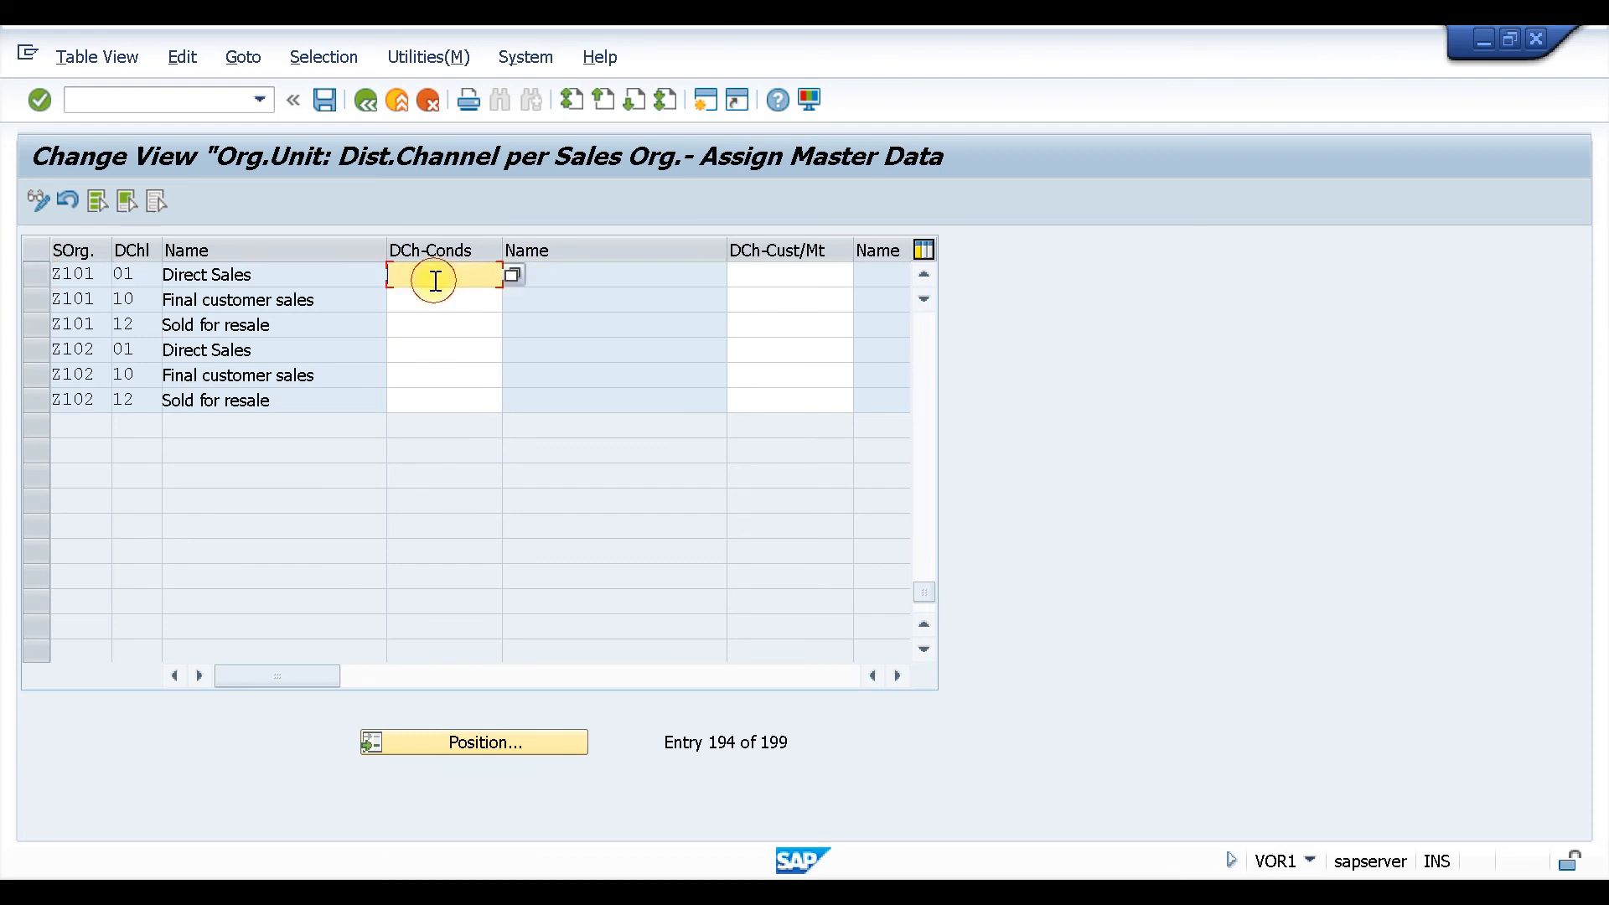
pyautogui.click(507, 277)
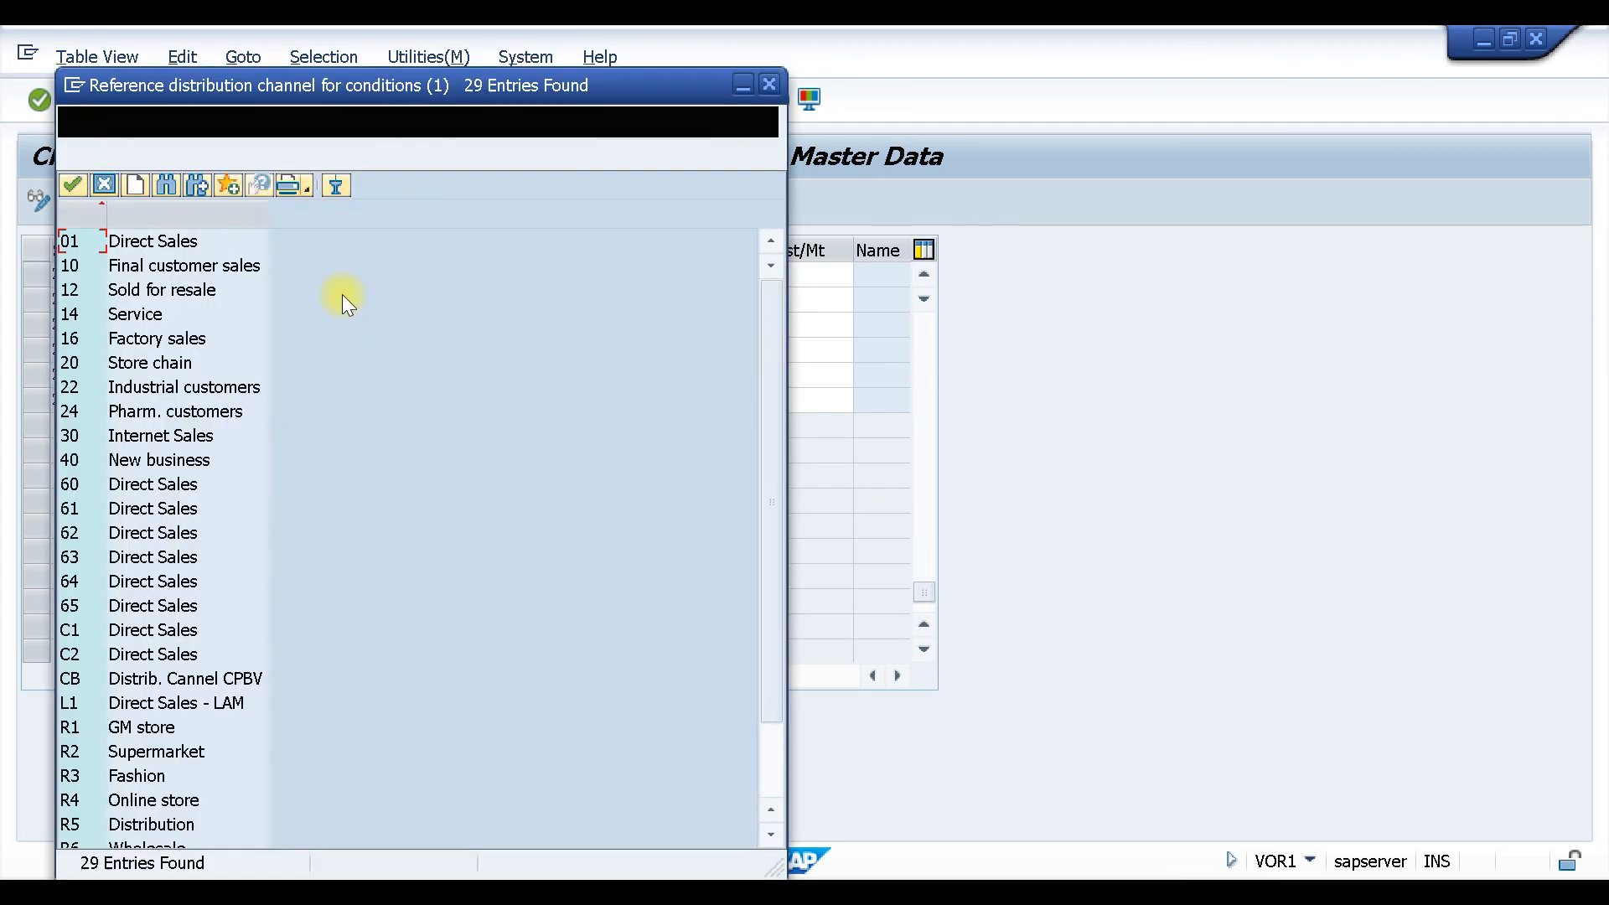
pyautogui.click(74, 245)
pyautogui.click(773, 273)
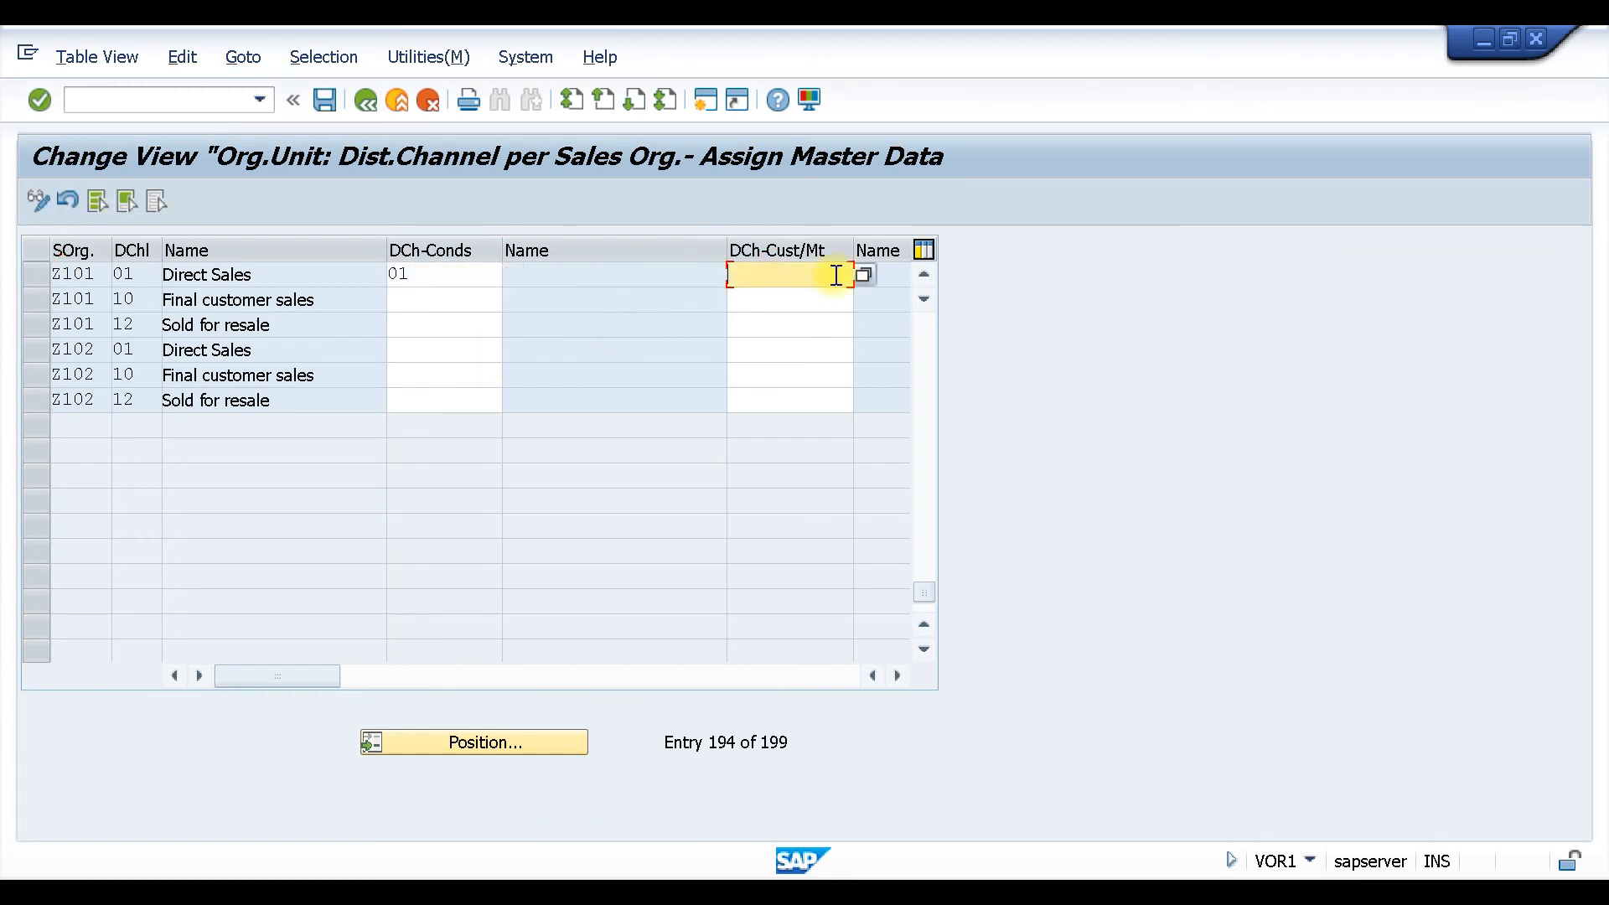
pyautogui.click(863, 275)
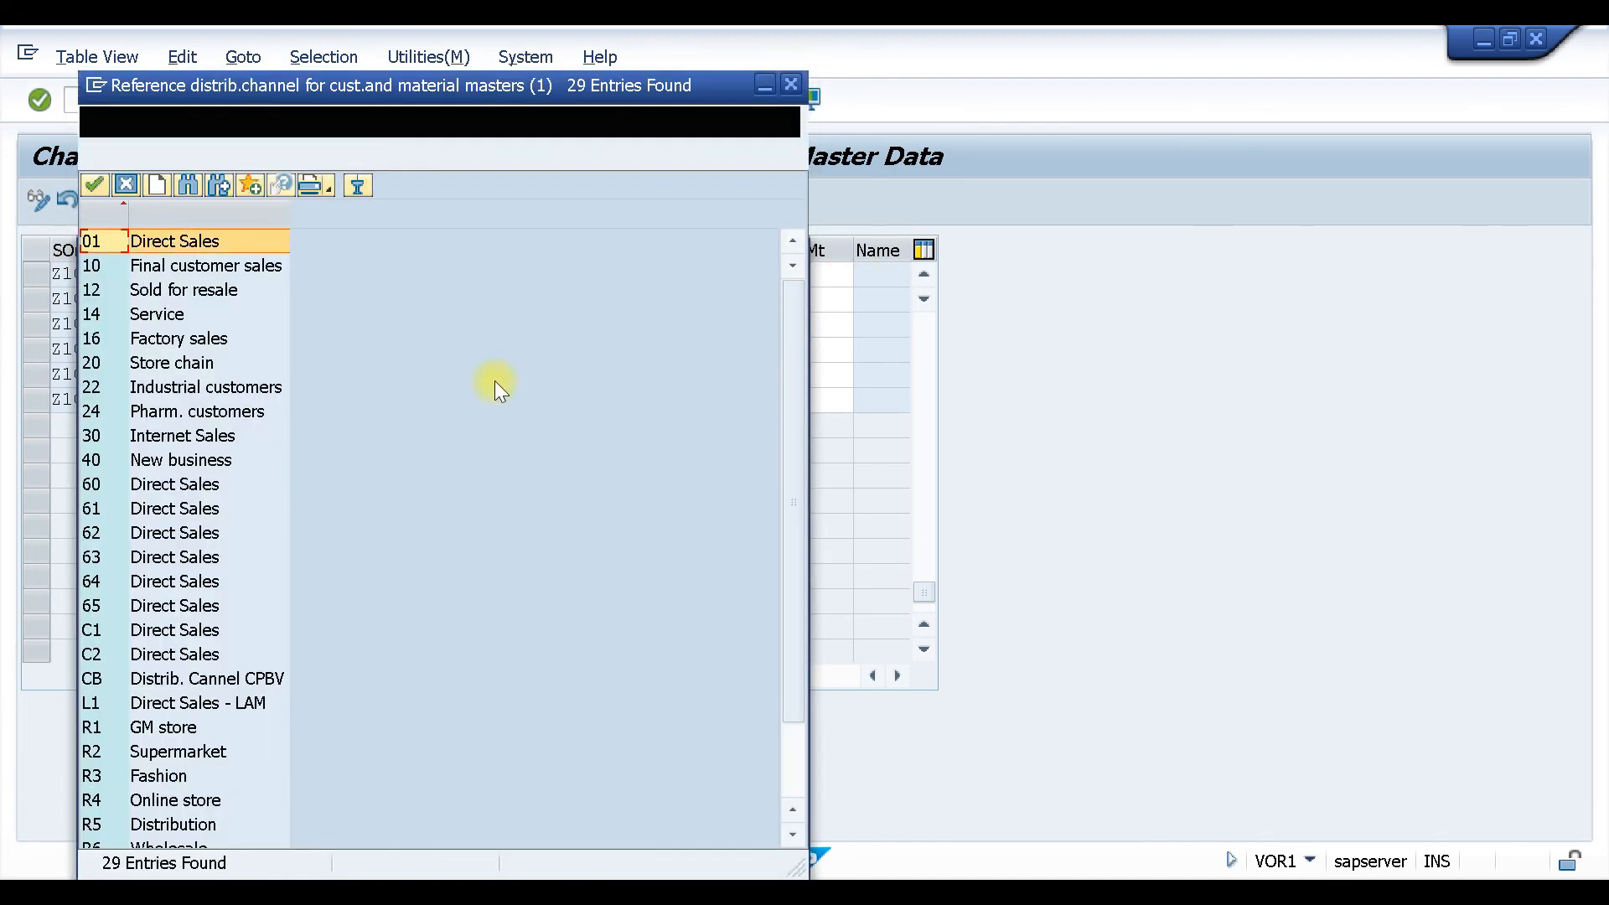
pyautogui.click(168, 244)
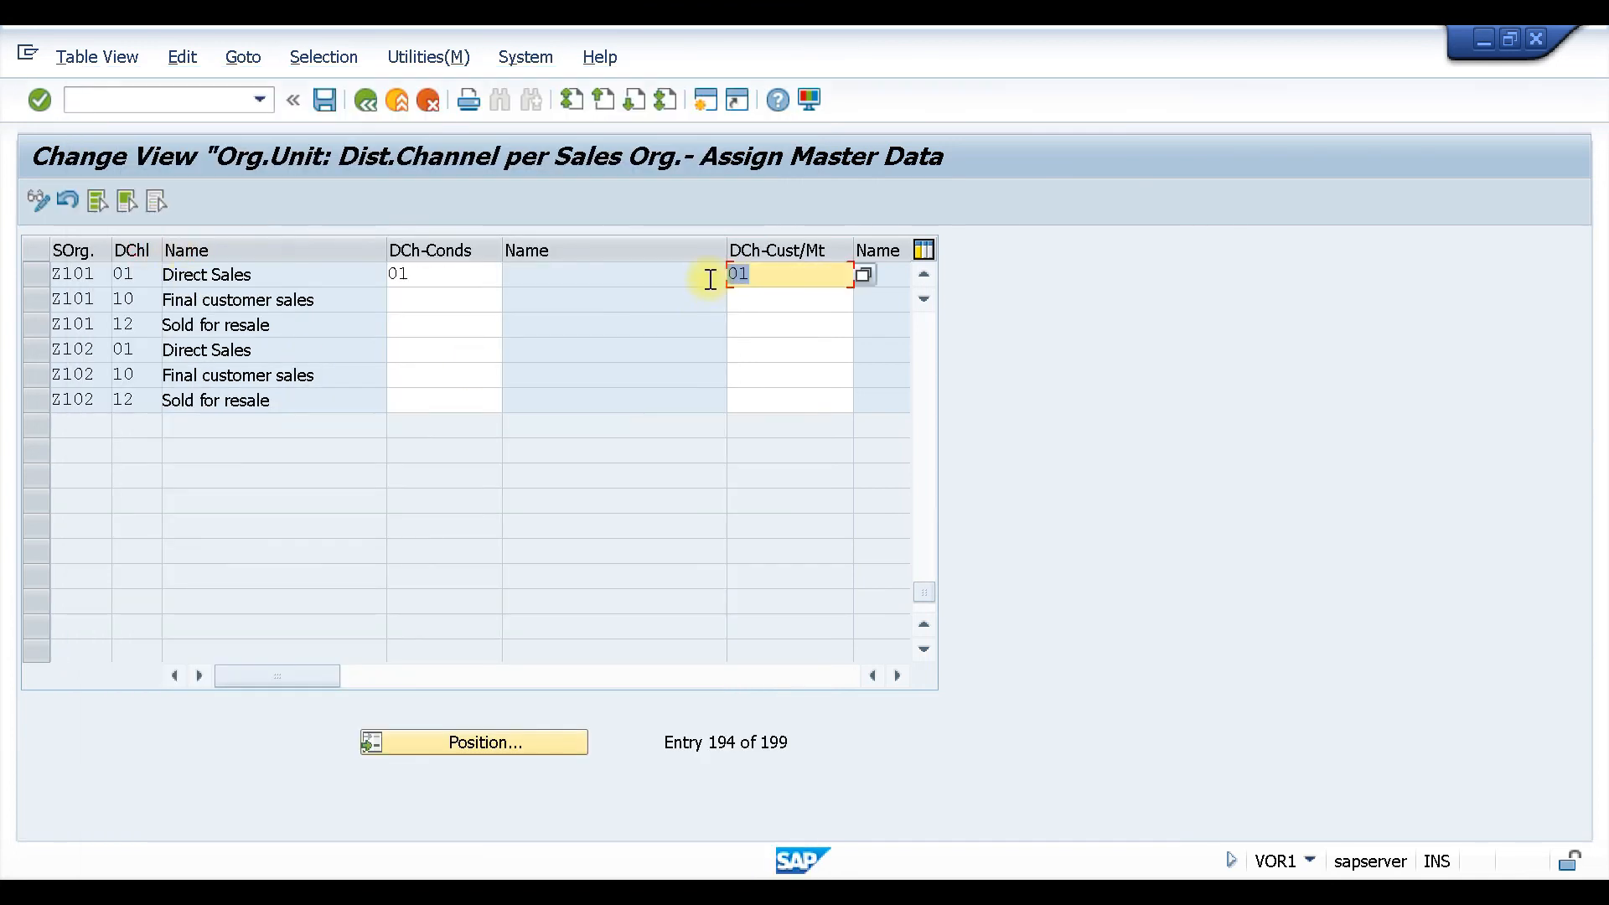
pyautogui.hotkey('ctrl', 's')
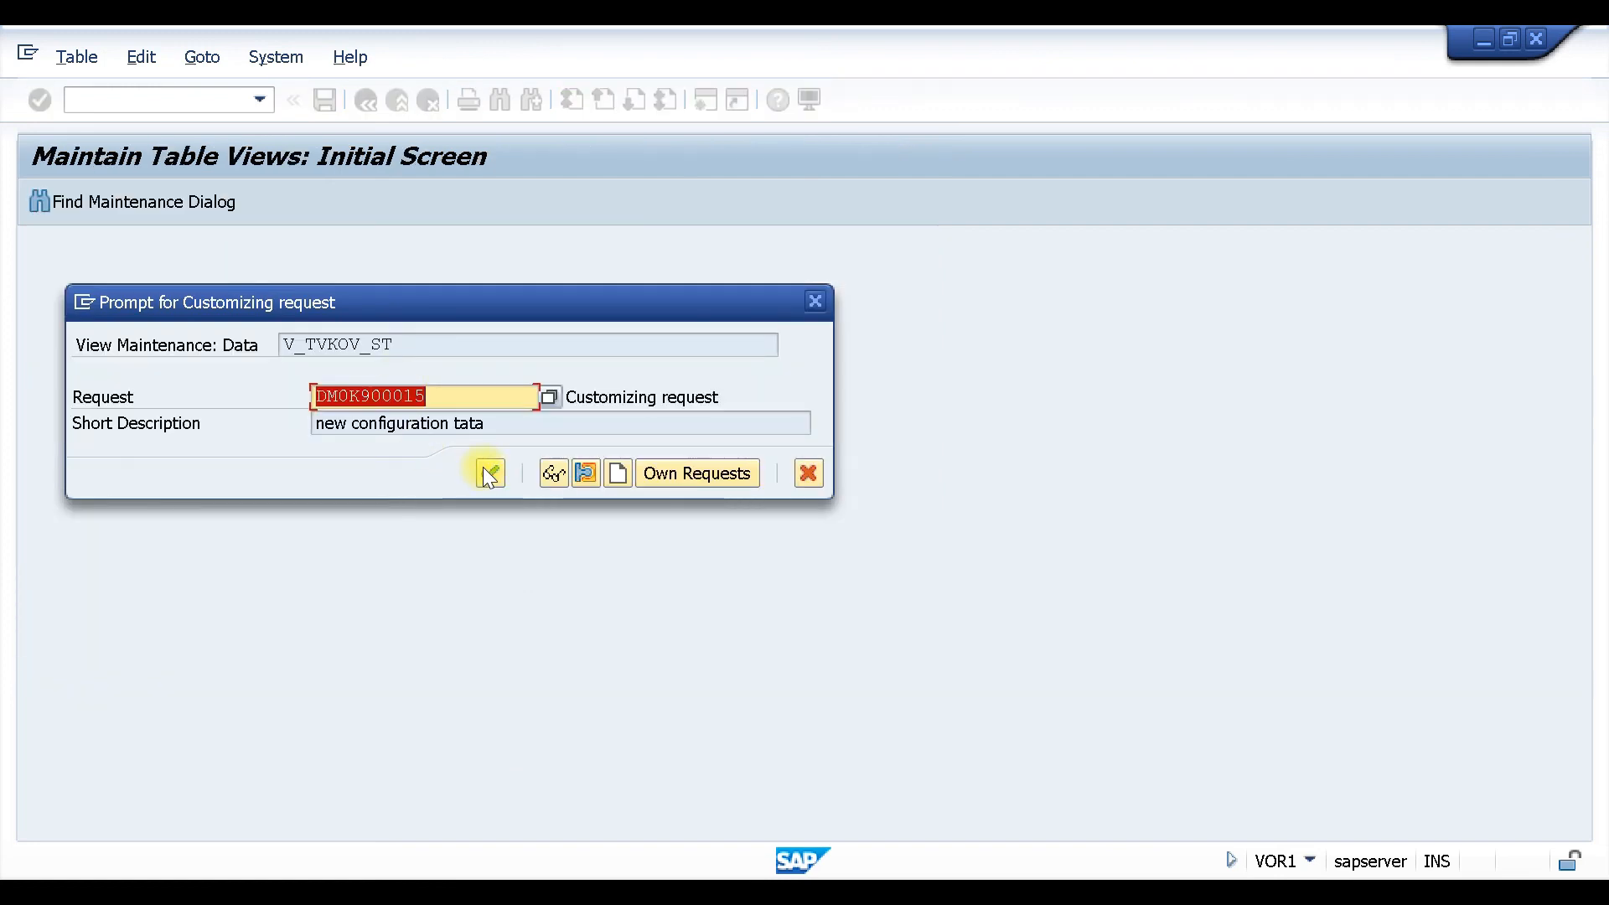
pyautogui.click(490, 475)
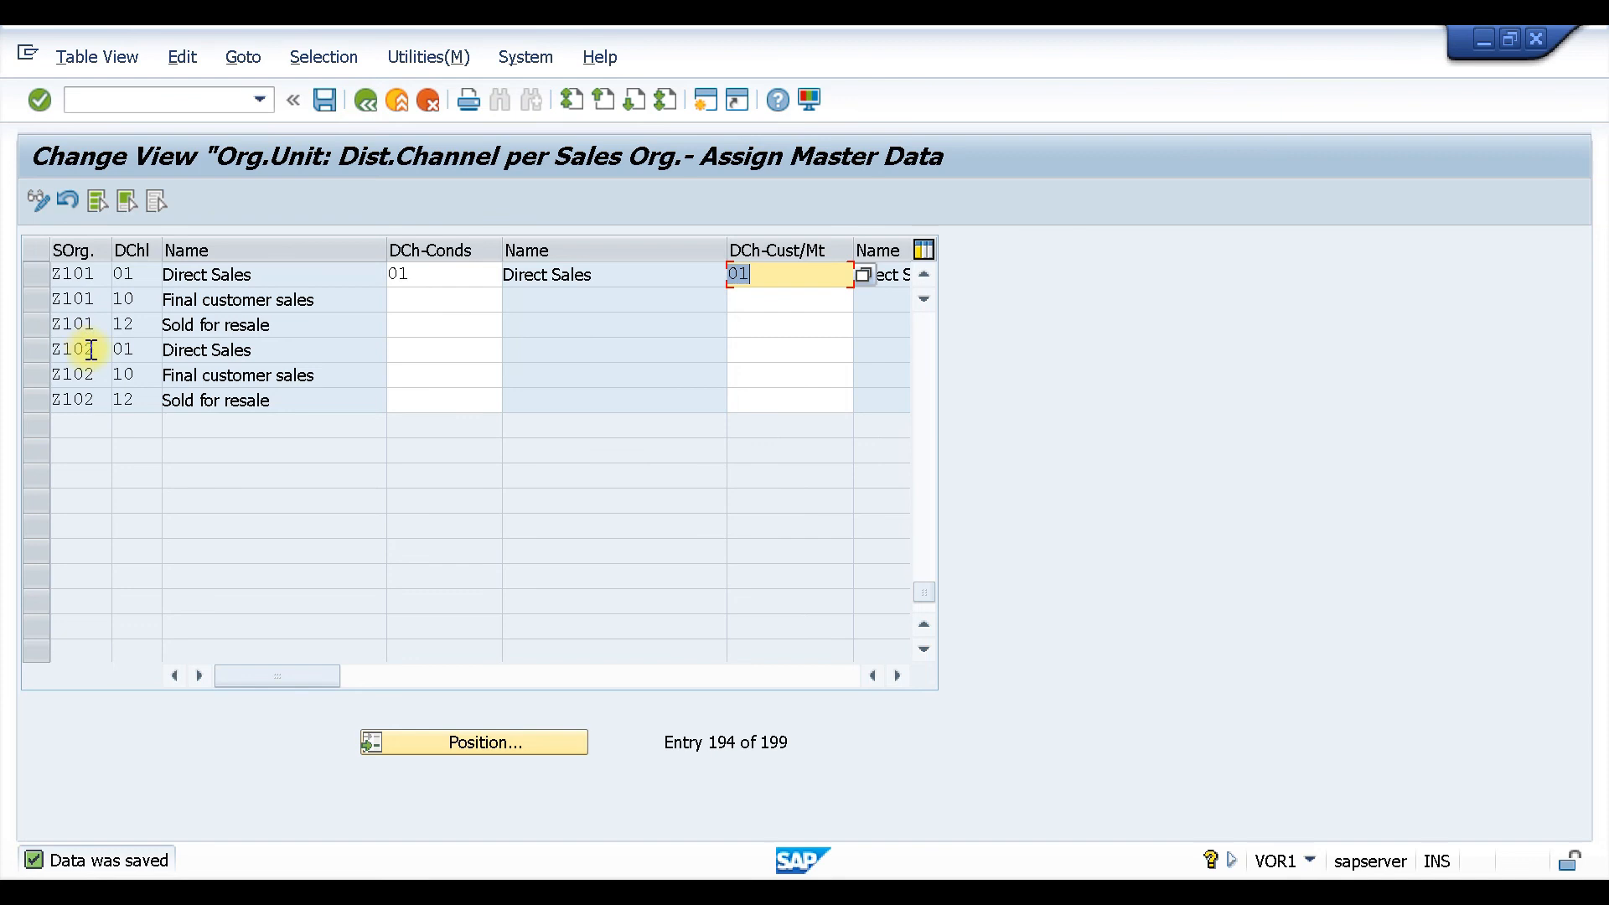
# Set both reference distribution channels to 01 for Z102 channel 01, 10 for Z101 channel 10 and 12 for Z101 channel 12.
pyautogui.click(446, 351)
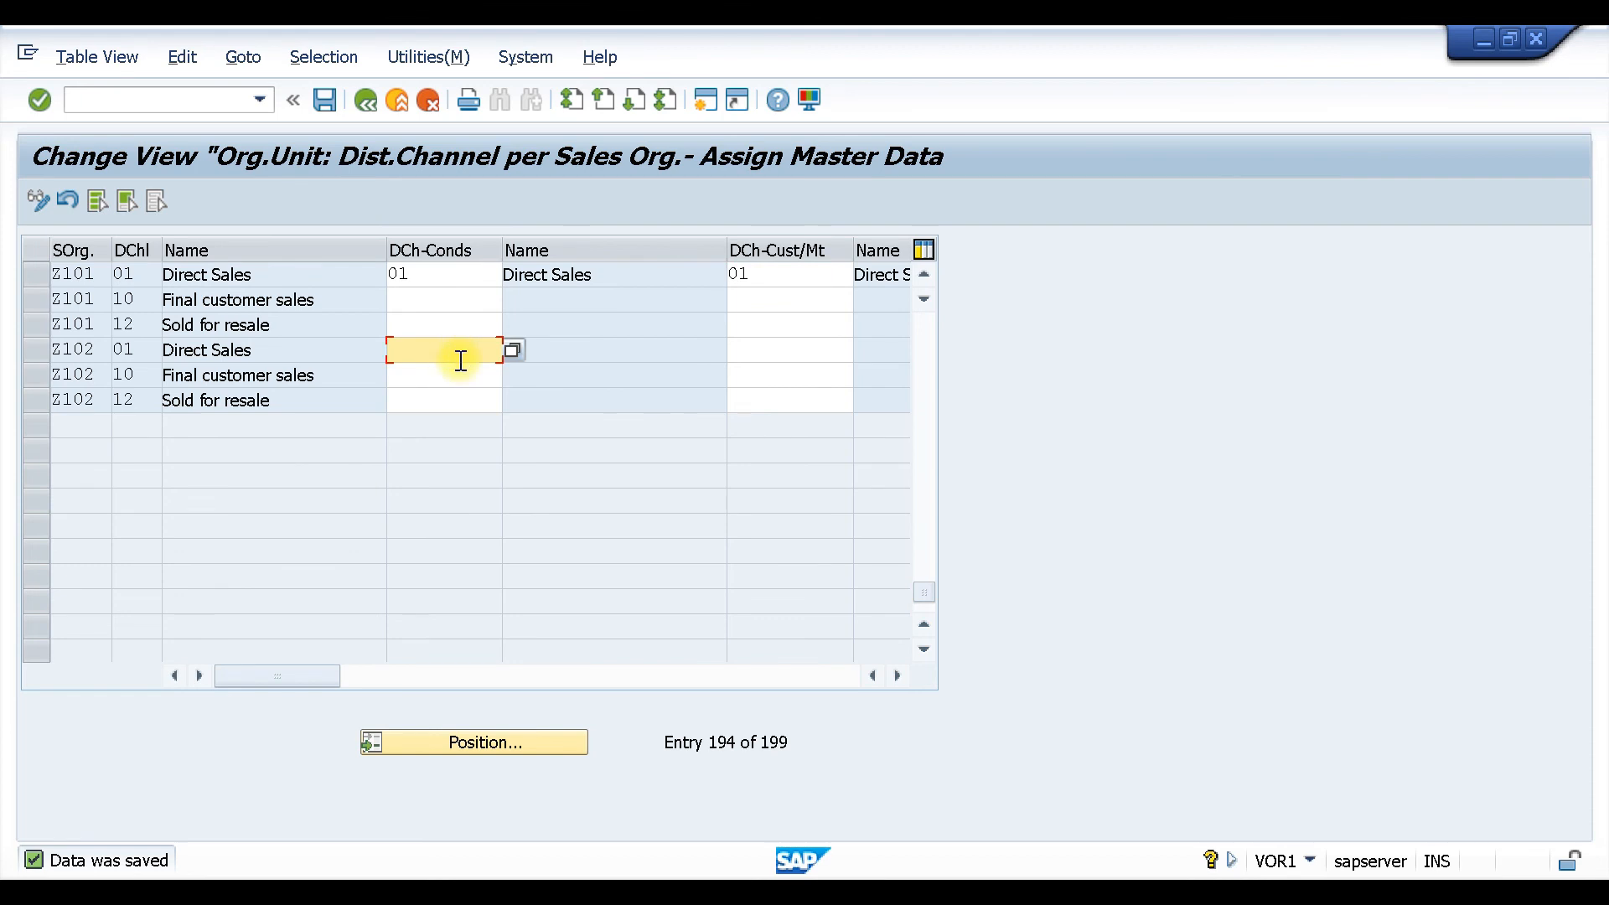
pyautogui.click(762, 352)
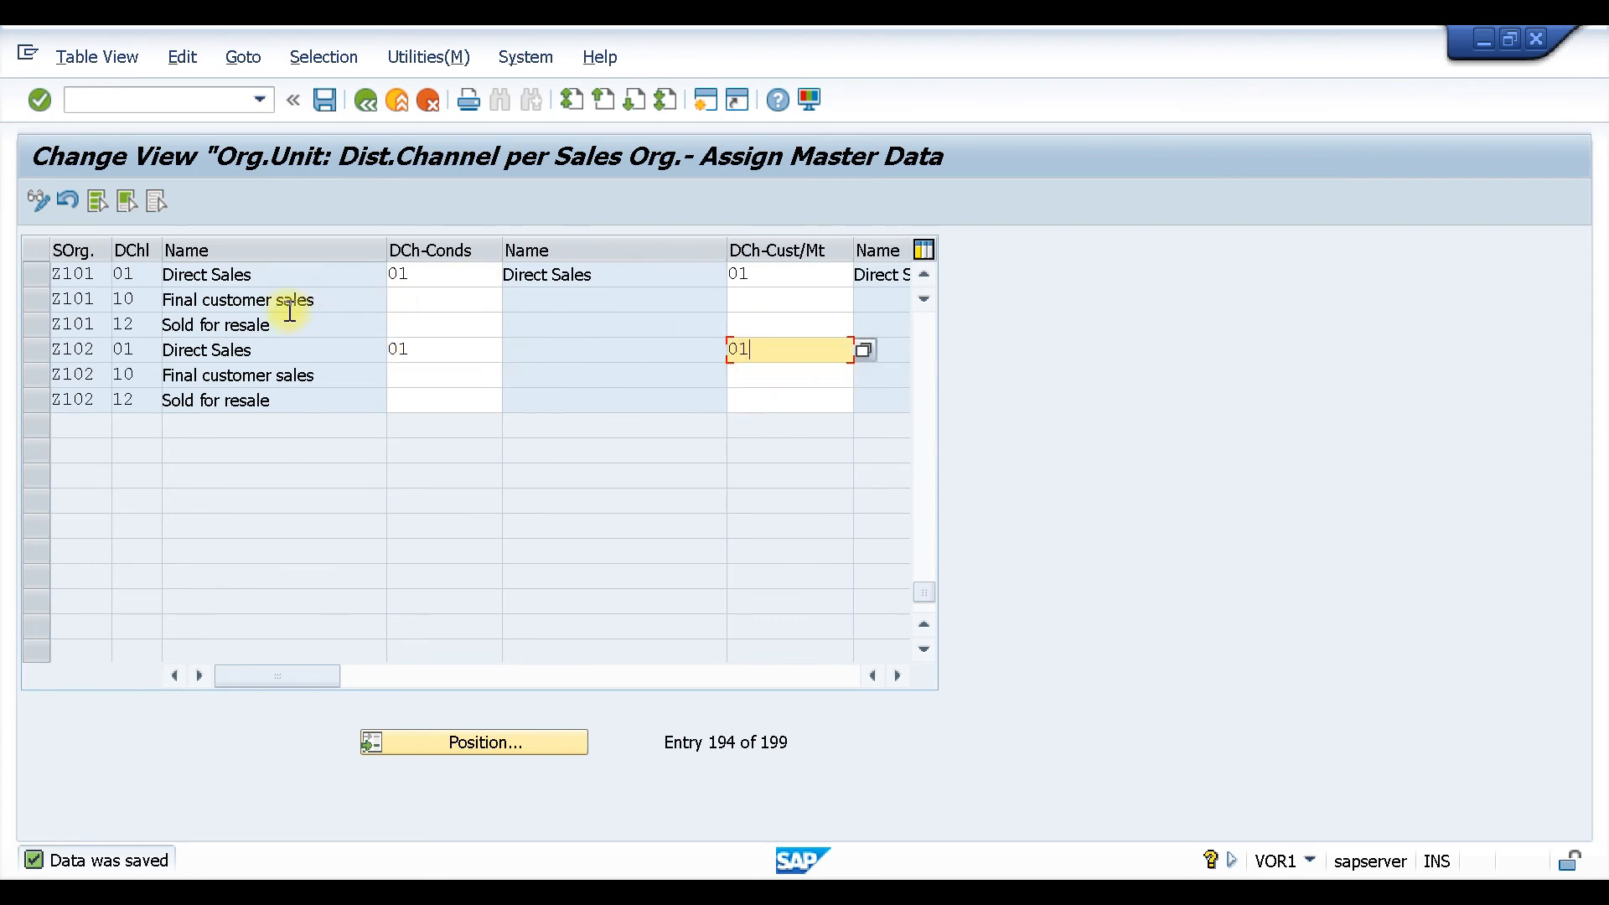
pyautogui.click(417, 303)
pyautogui.write('10')
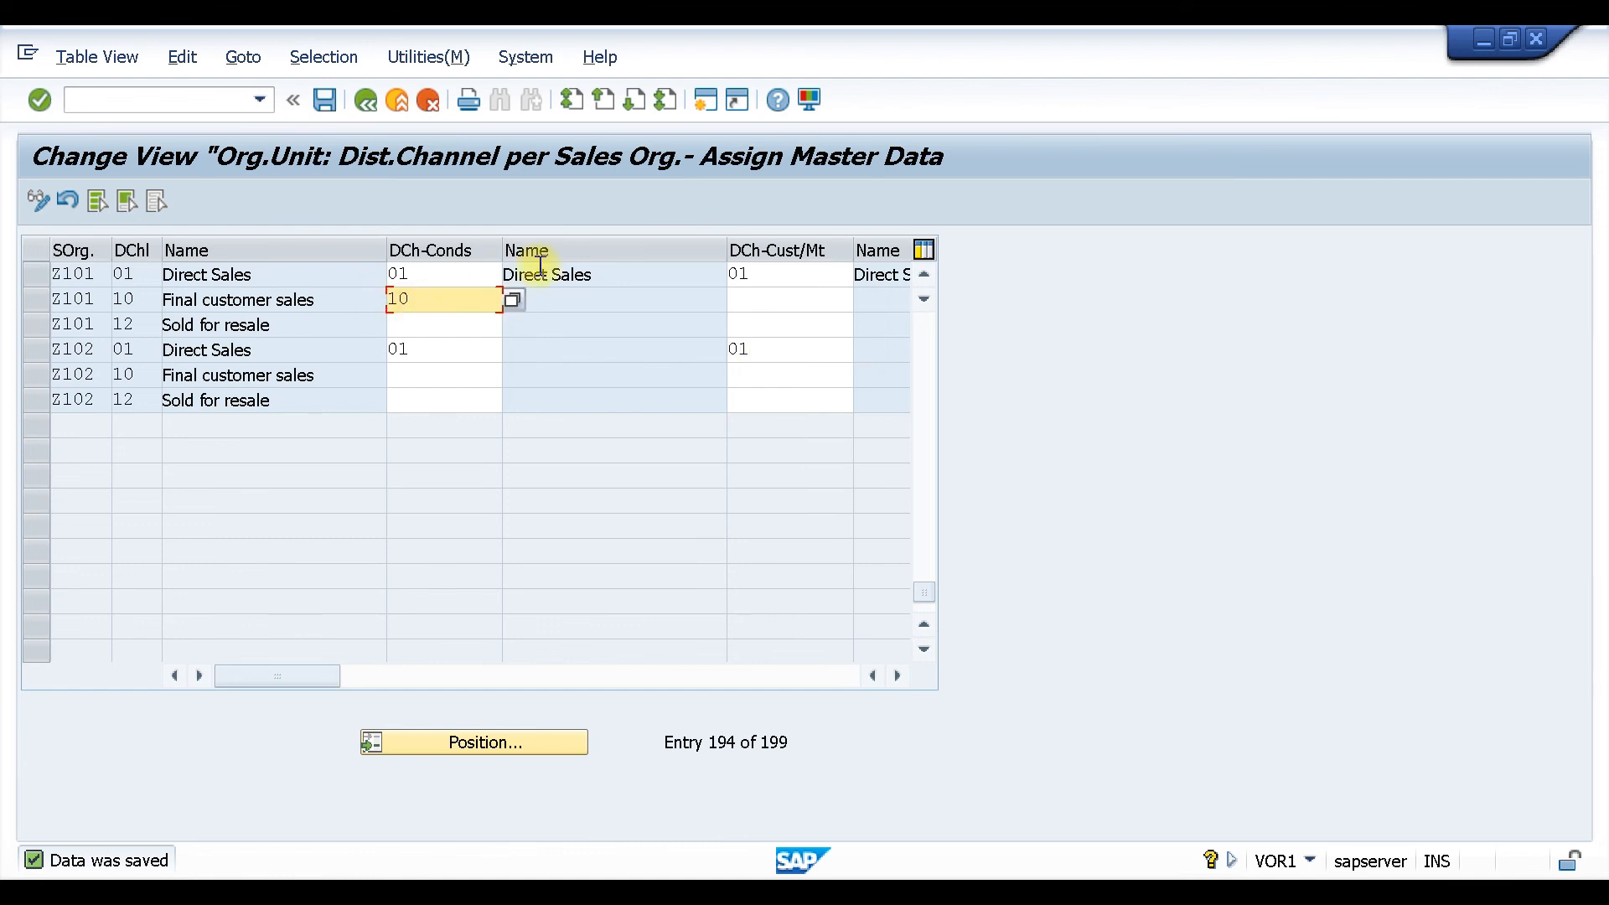
pyautogui.click(771, 299)
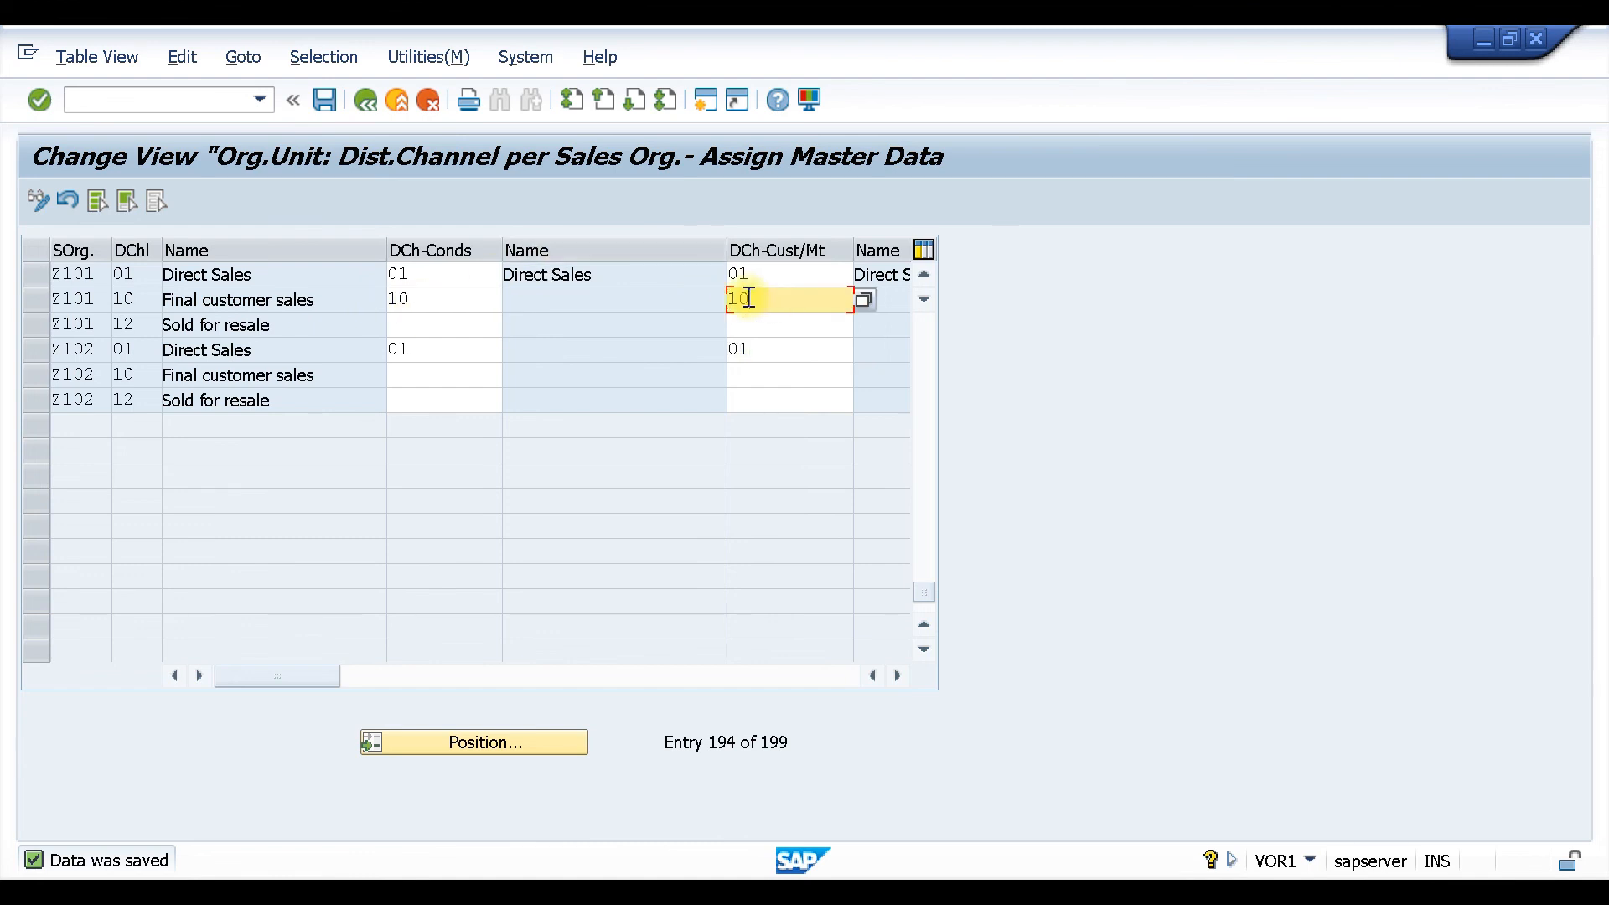
pyautogui.click(456, 329)
pyautogui.write('12')
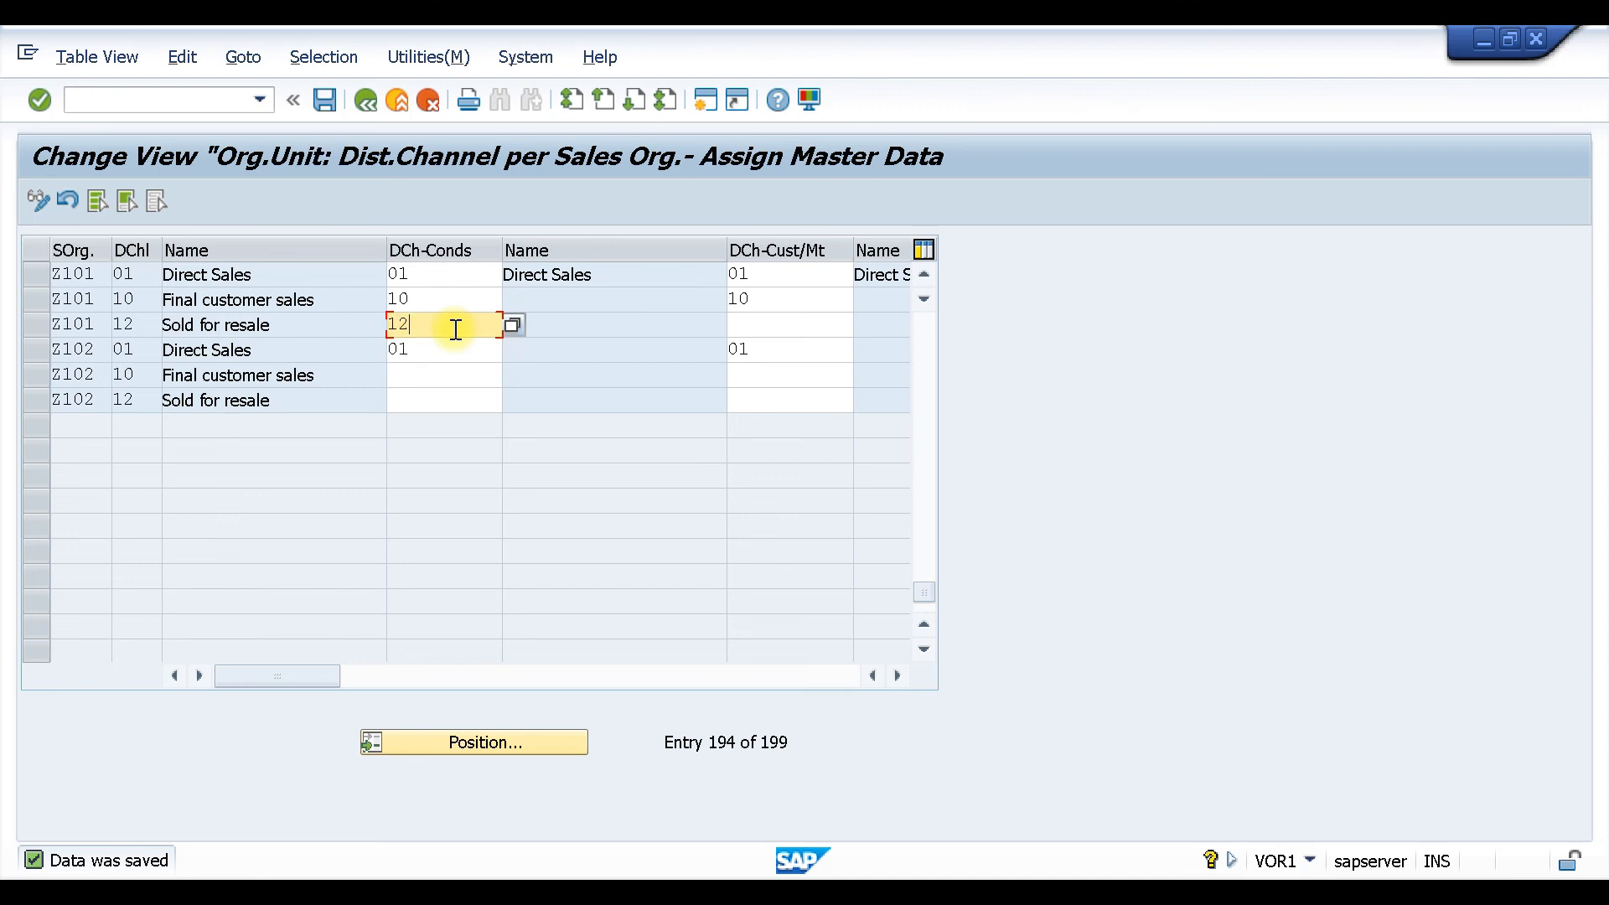
pyautogui.click(775, 324)
pyautogui.write('12')
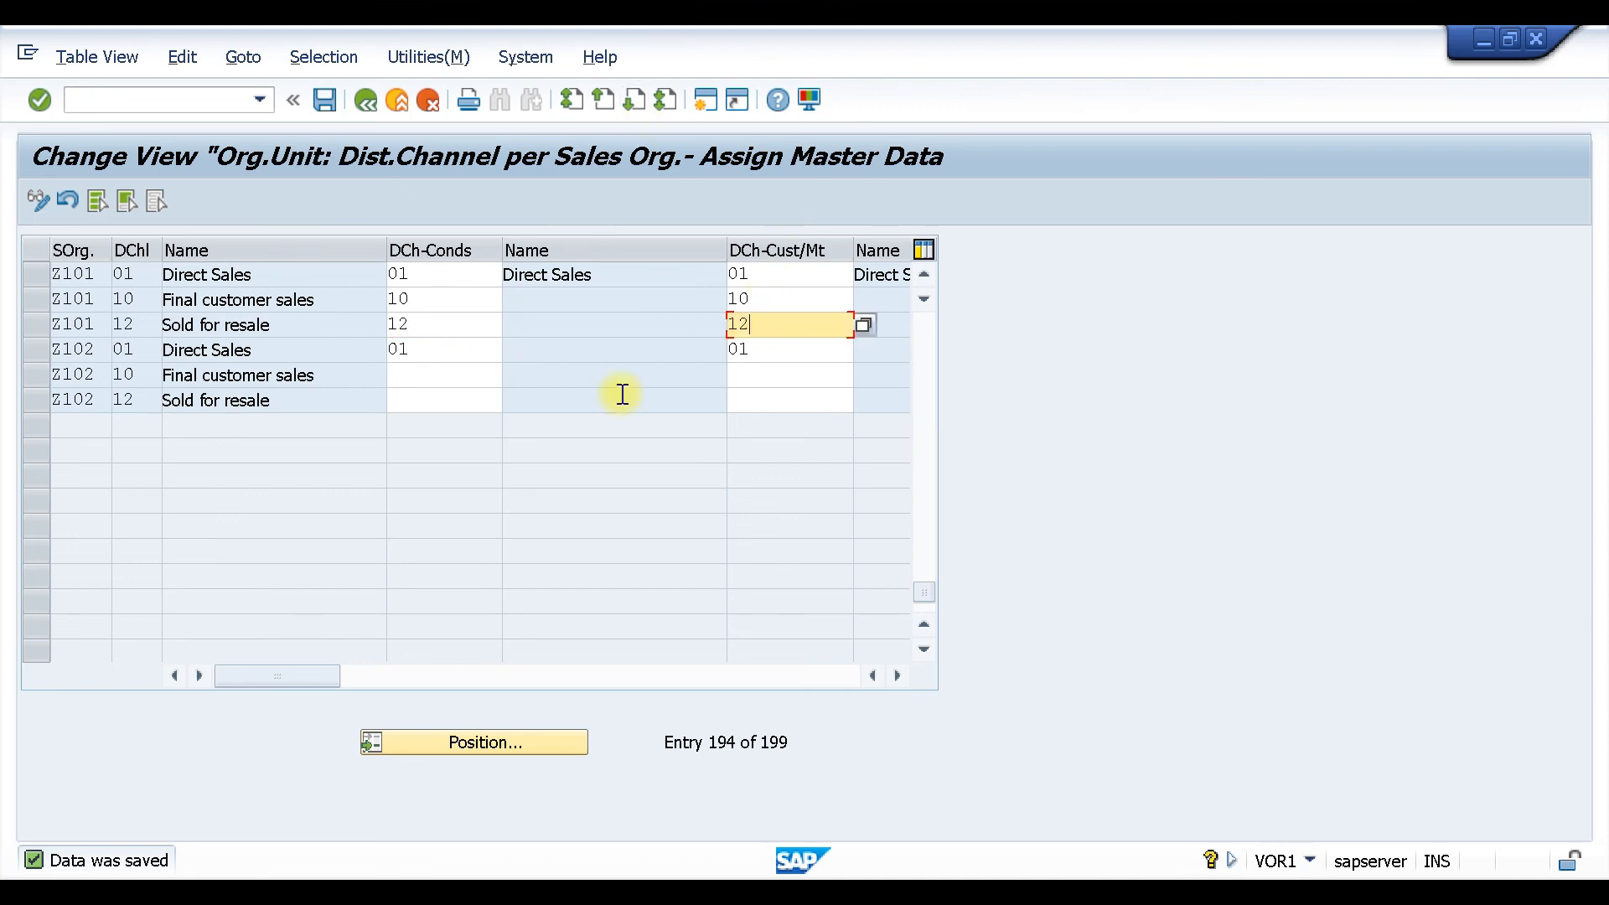
# Set both reference distribution channels of Z102 to 10 for channel 10 and 12 for channel 12, and apply the entries.
pyautogui.click(432, 375)
pyautogui.write('10')
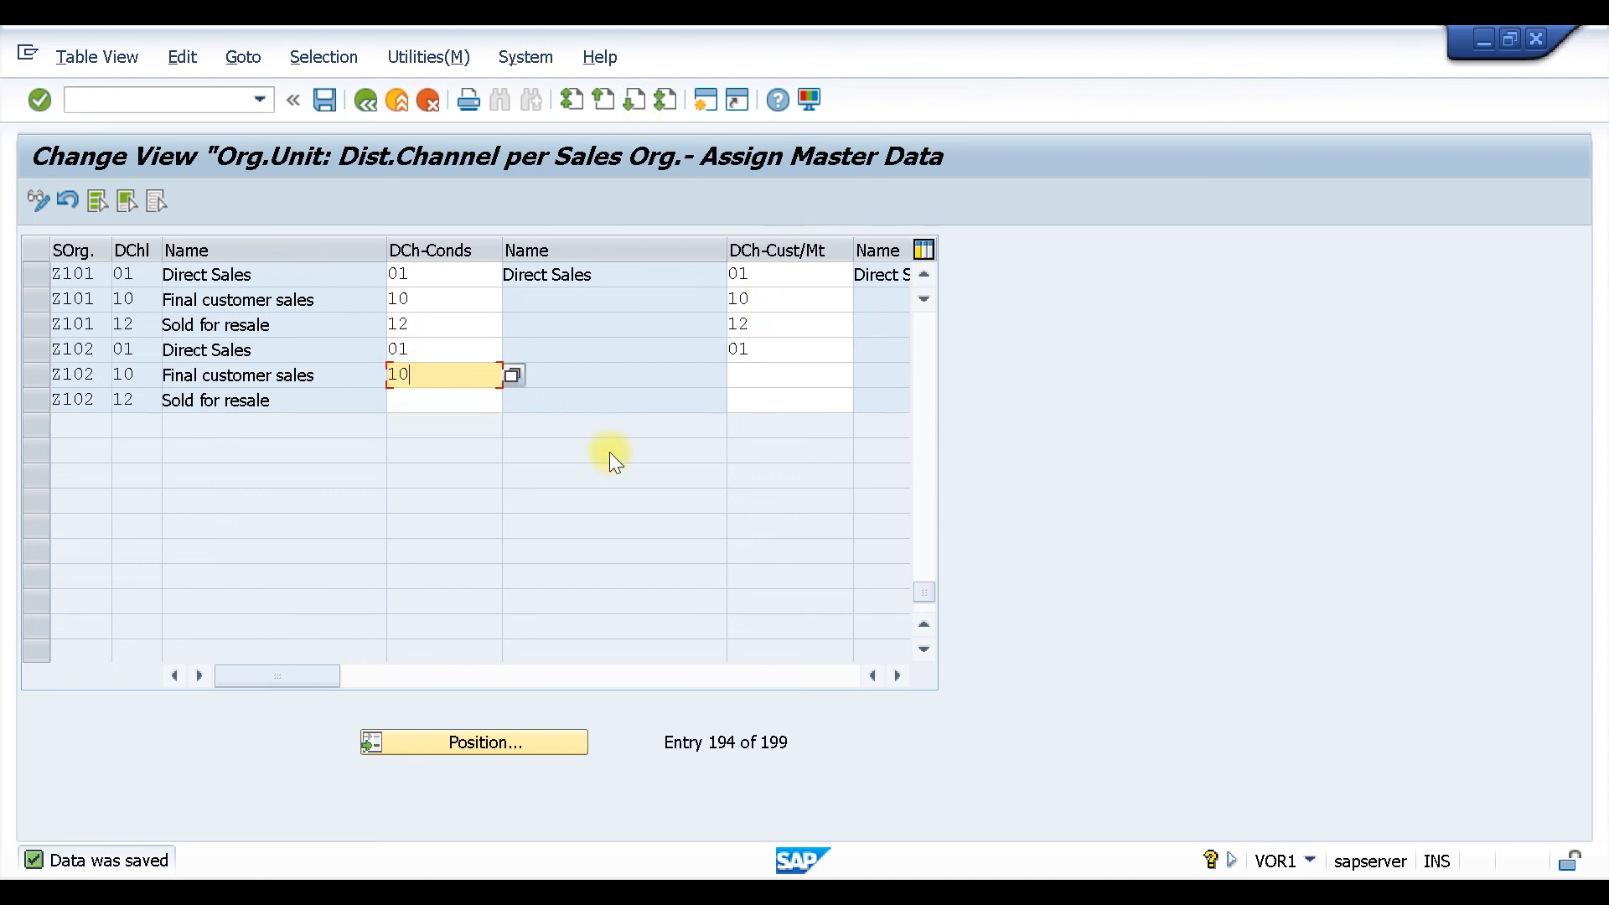
pyautogui.click(775, 375)
pyautogui.write('10')
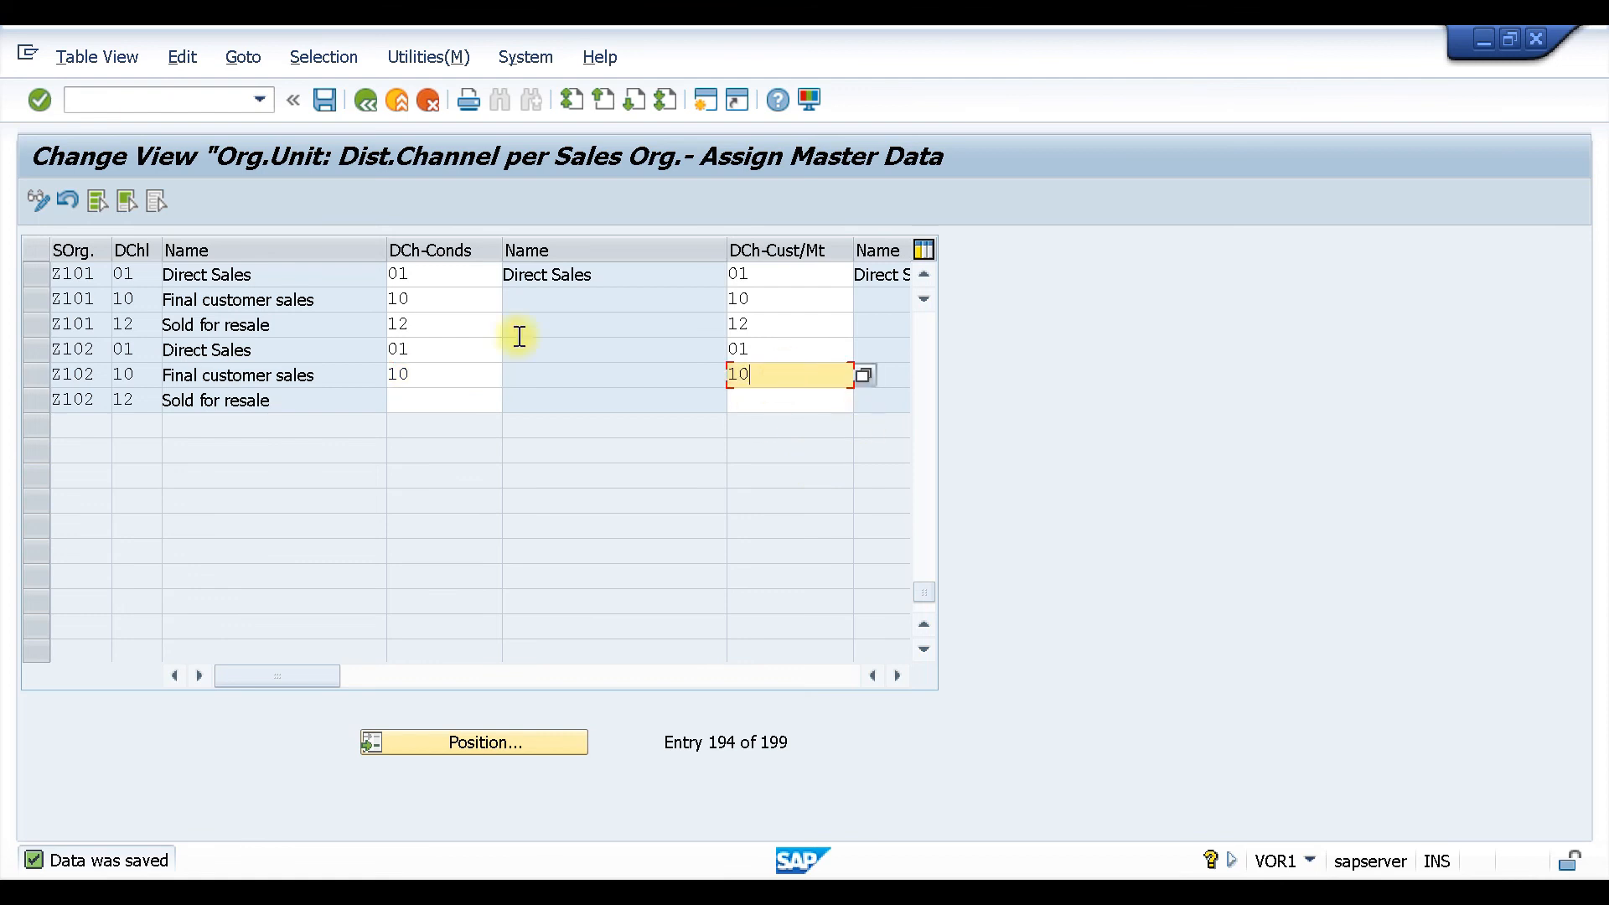
pyautogui.click(417, 400)
pyautogui.write('12')
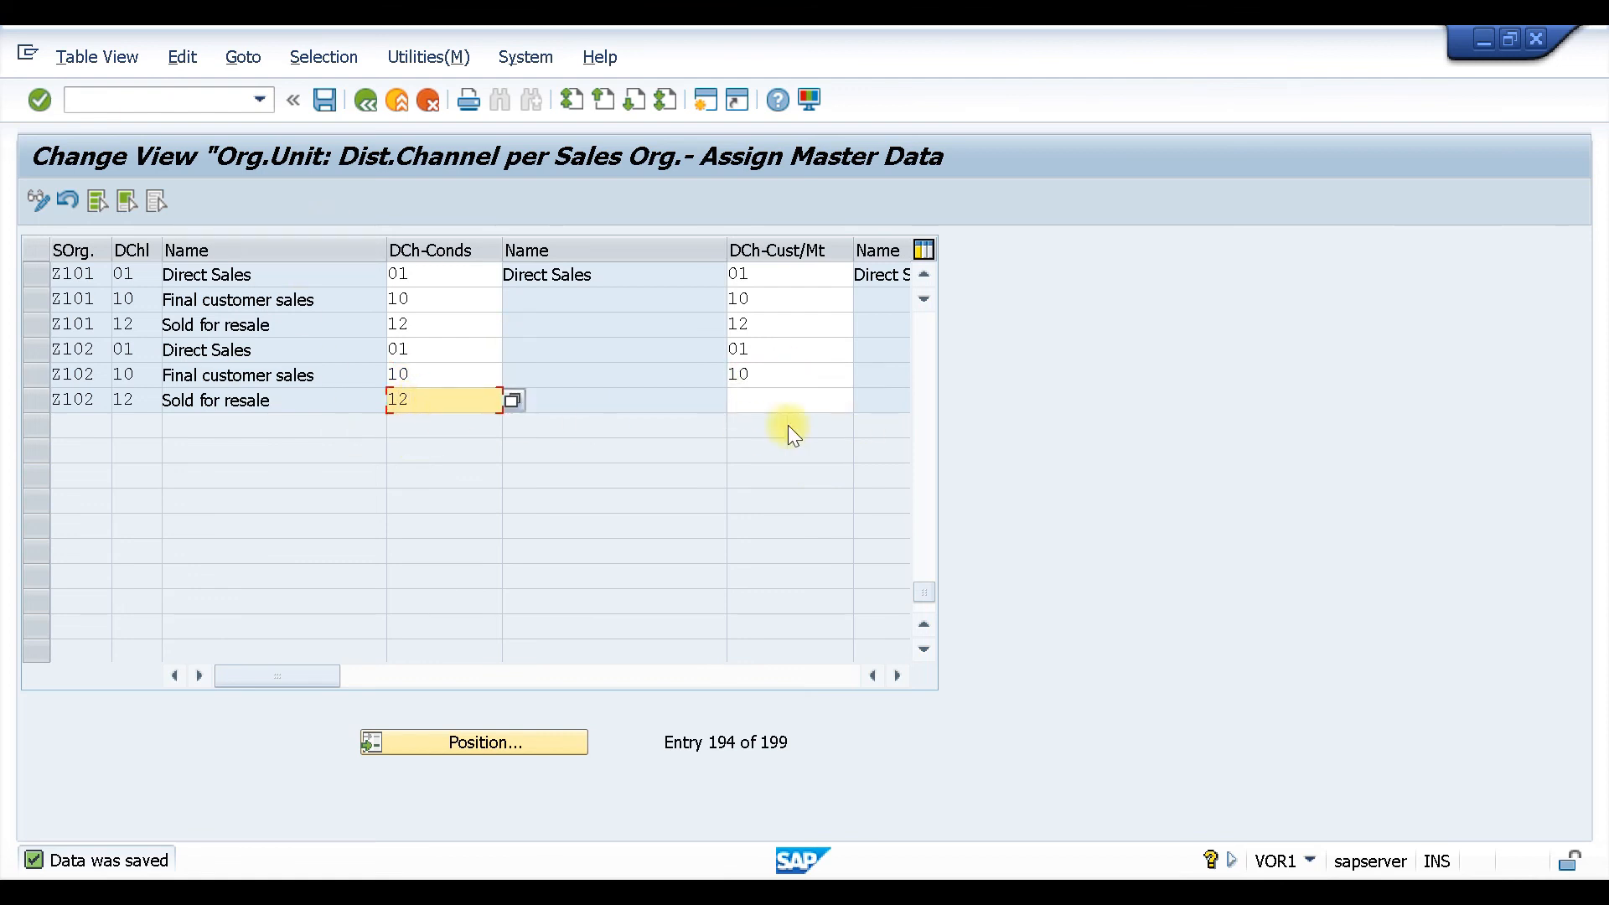
pyautogui.click(787, 398)
pyautogui.write('12')
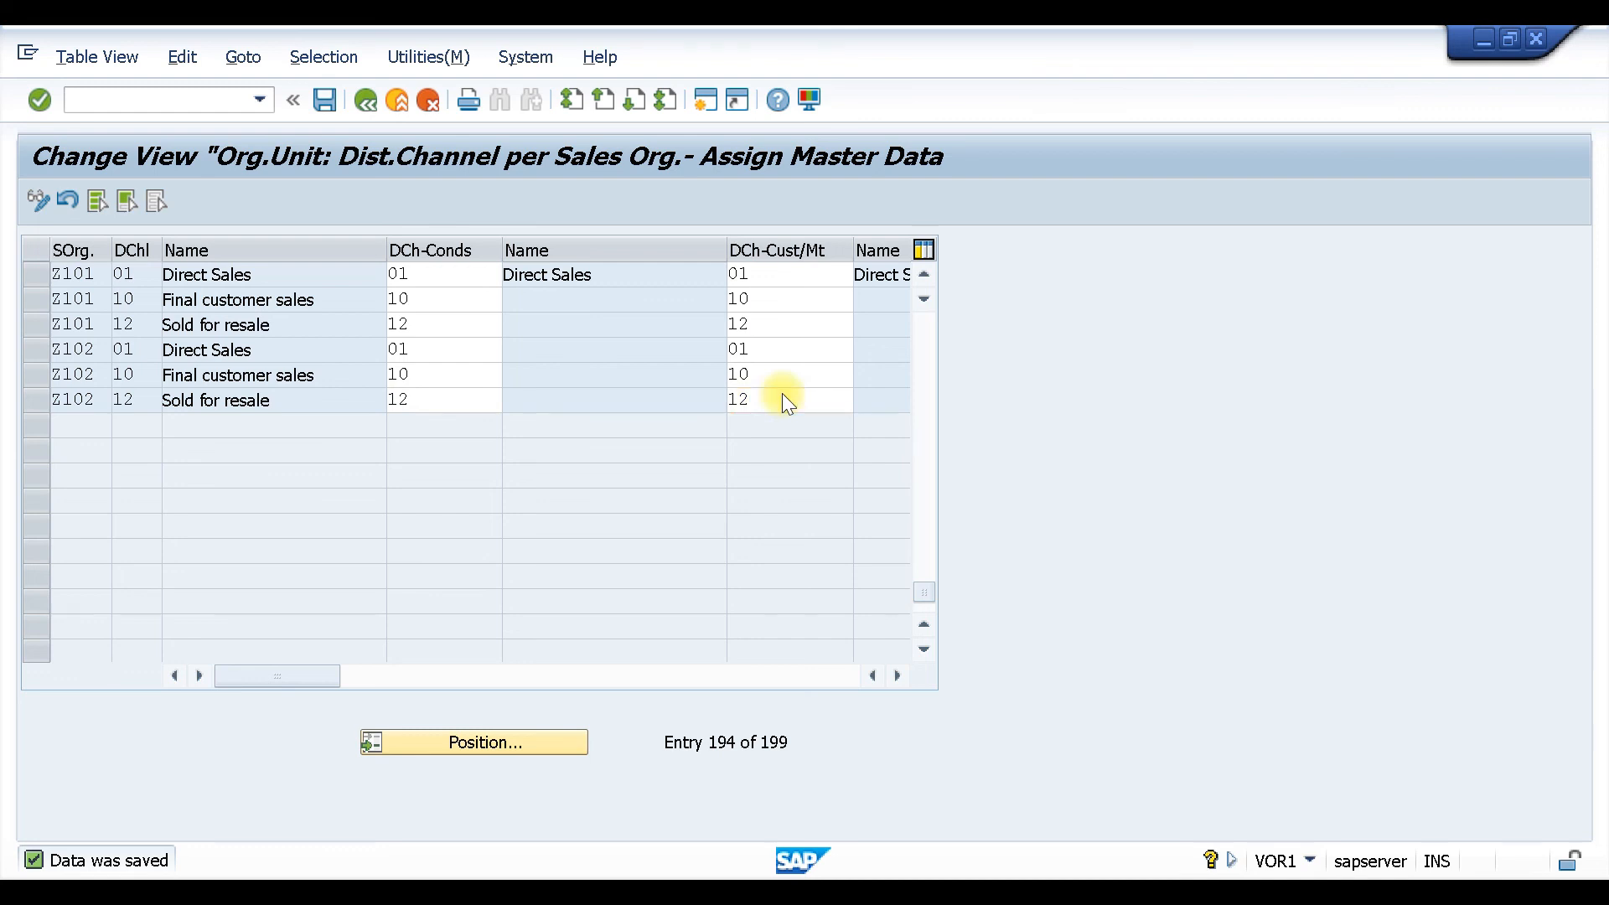
pyautogui.press('Return')
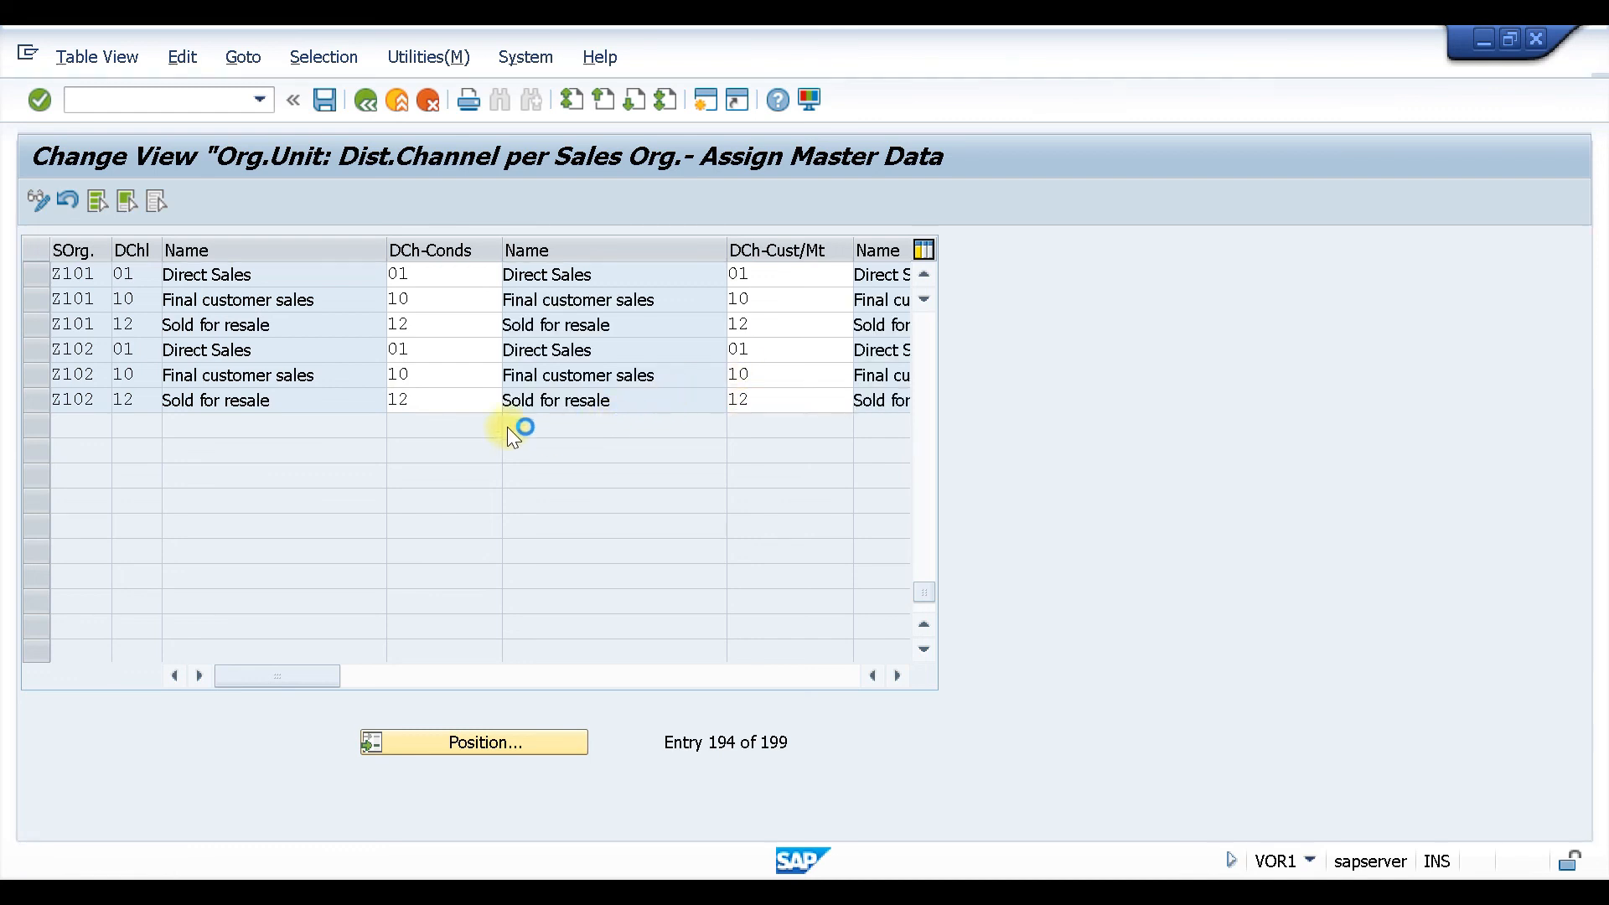
# Open Define Common Divisions in the IMG and position the list at sales organization Z101.
pyautogui.click(365, 100)
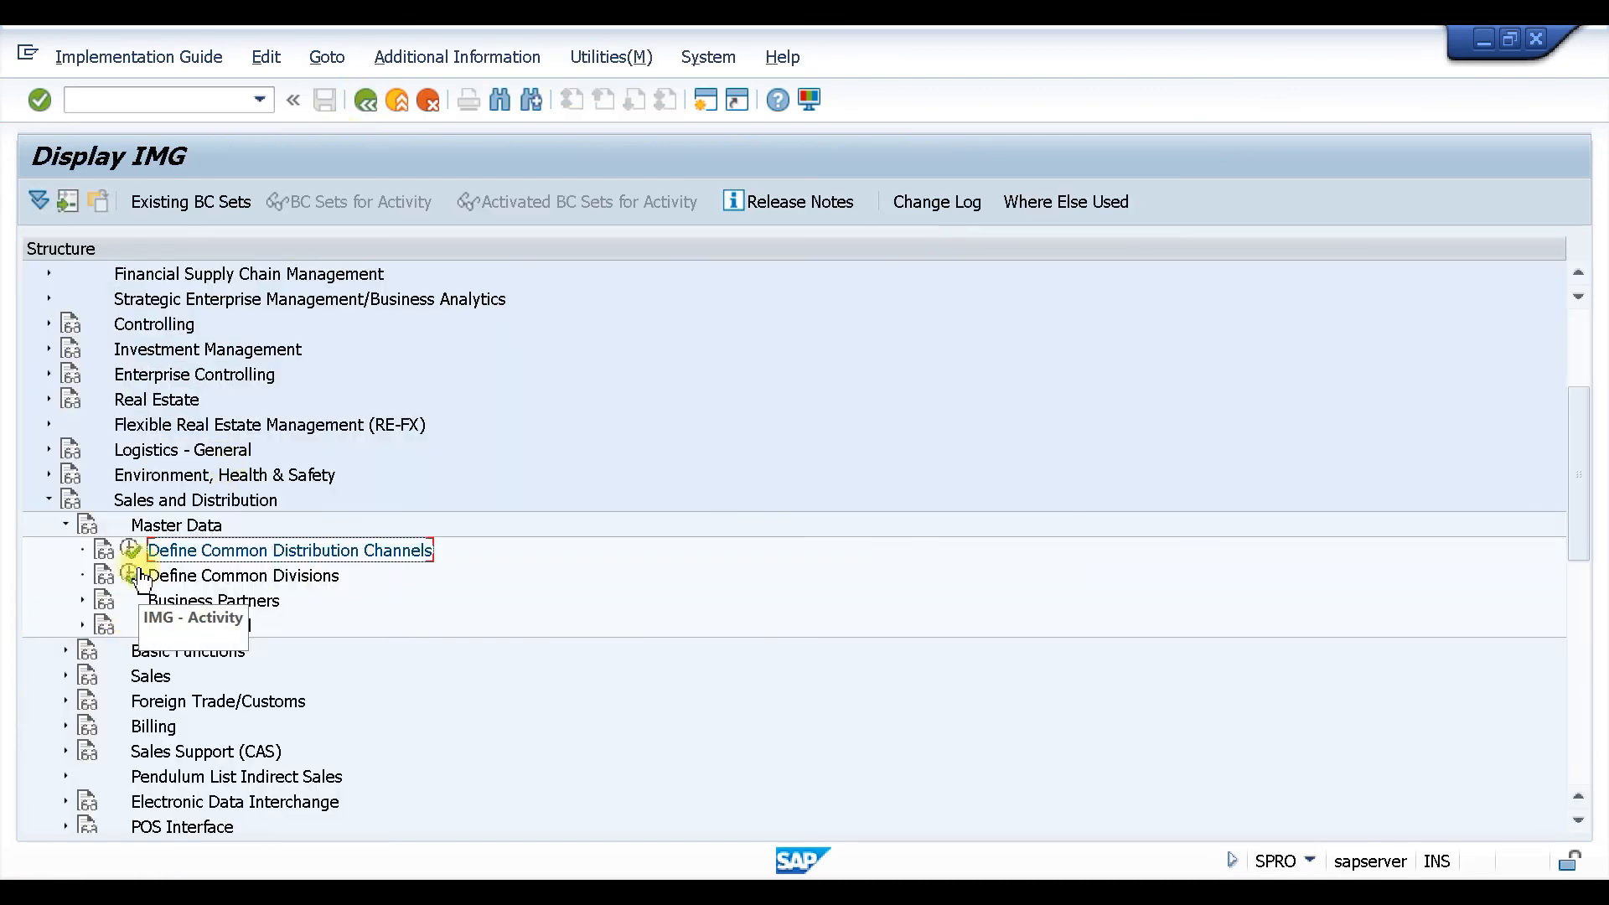
pyautogui.click(133, 574)
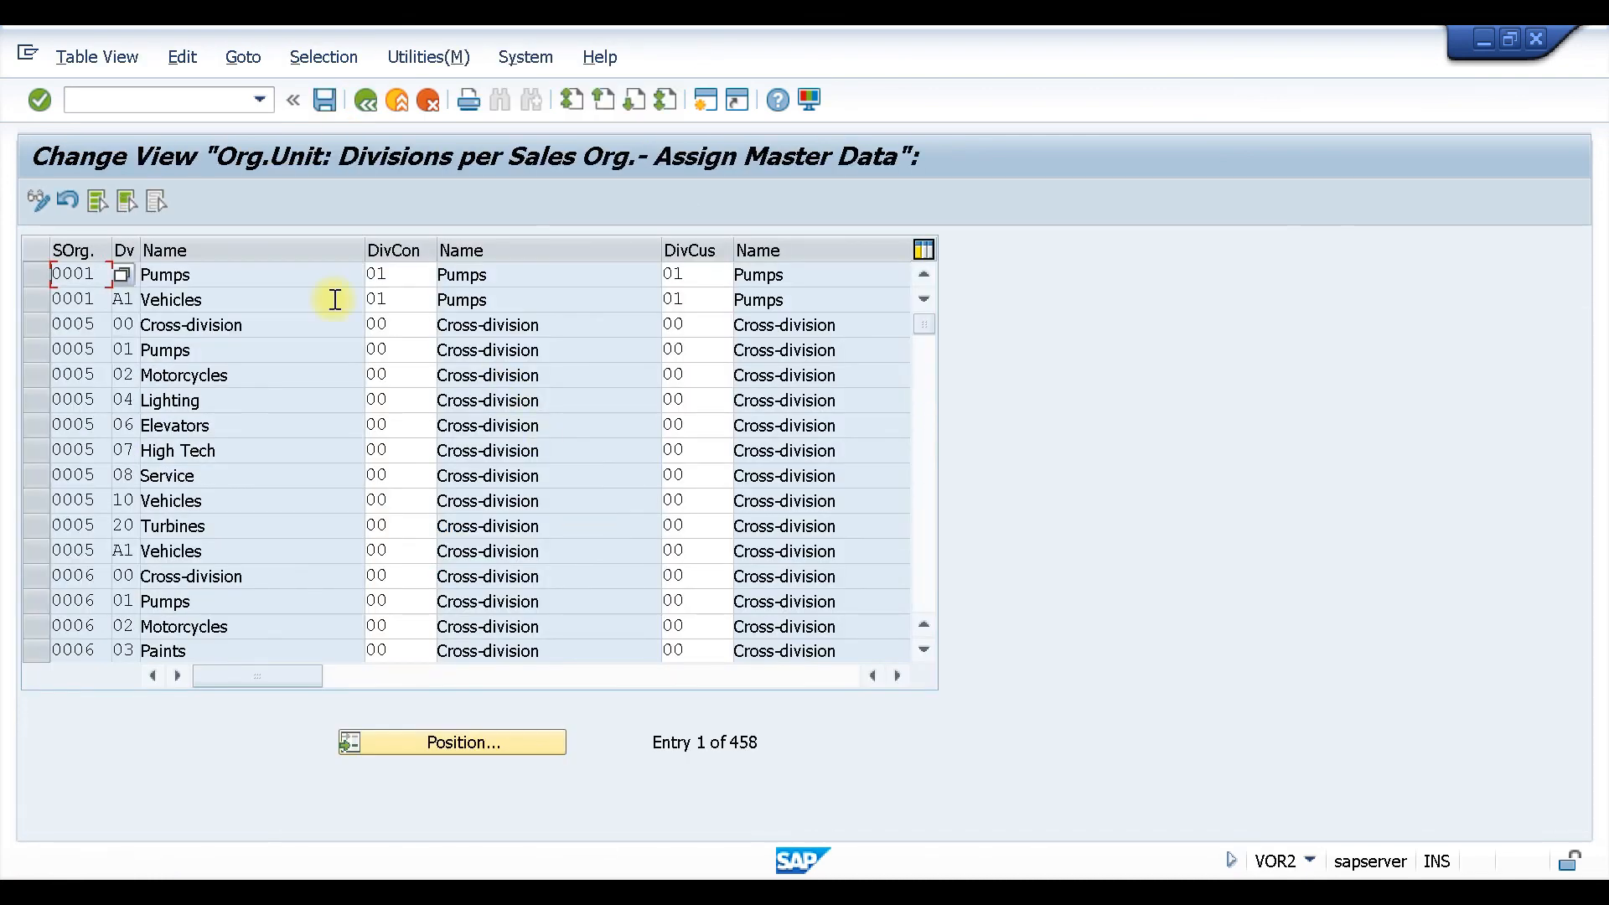
pyautogui.click(432, 741)
pyautogui.click(325, 399)
pyautogui.click(327, 421)
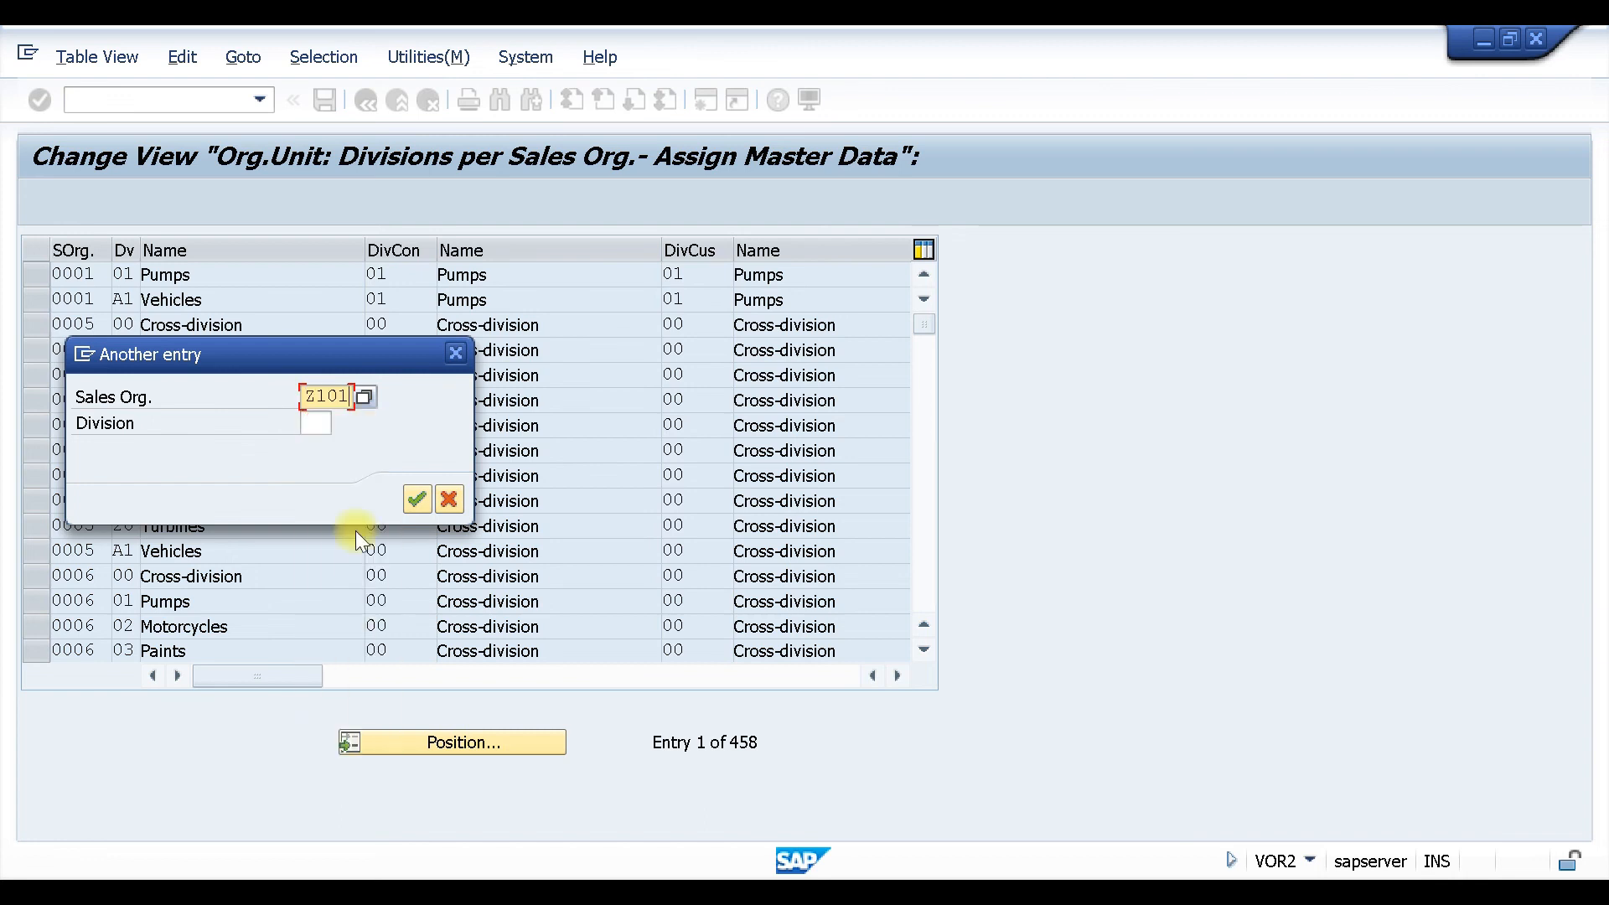
pyautogui.click(417, 498)
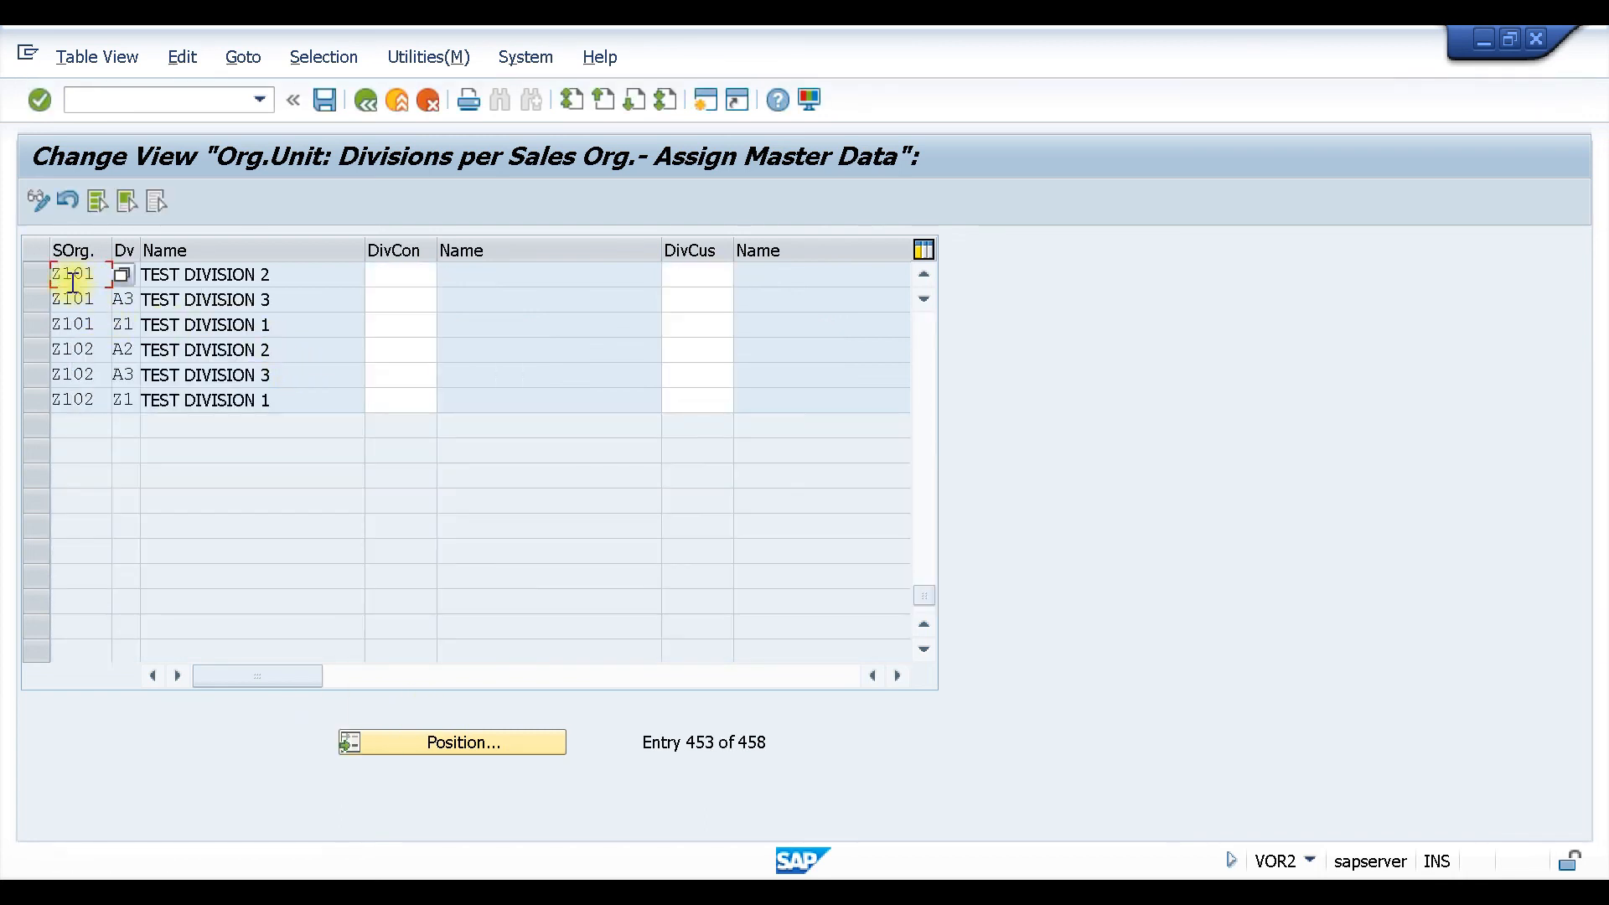
# Assign reference division A2 for conditions and for customers to Z101 division A2.
pyautogui.click(381, 269)
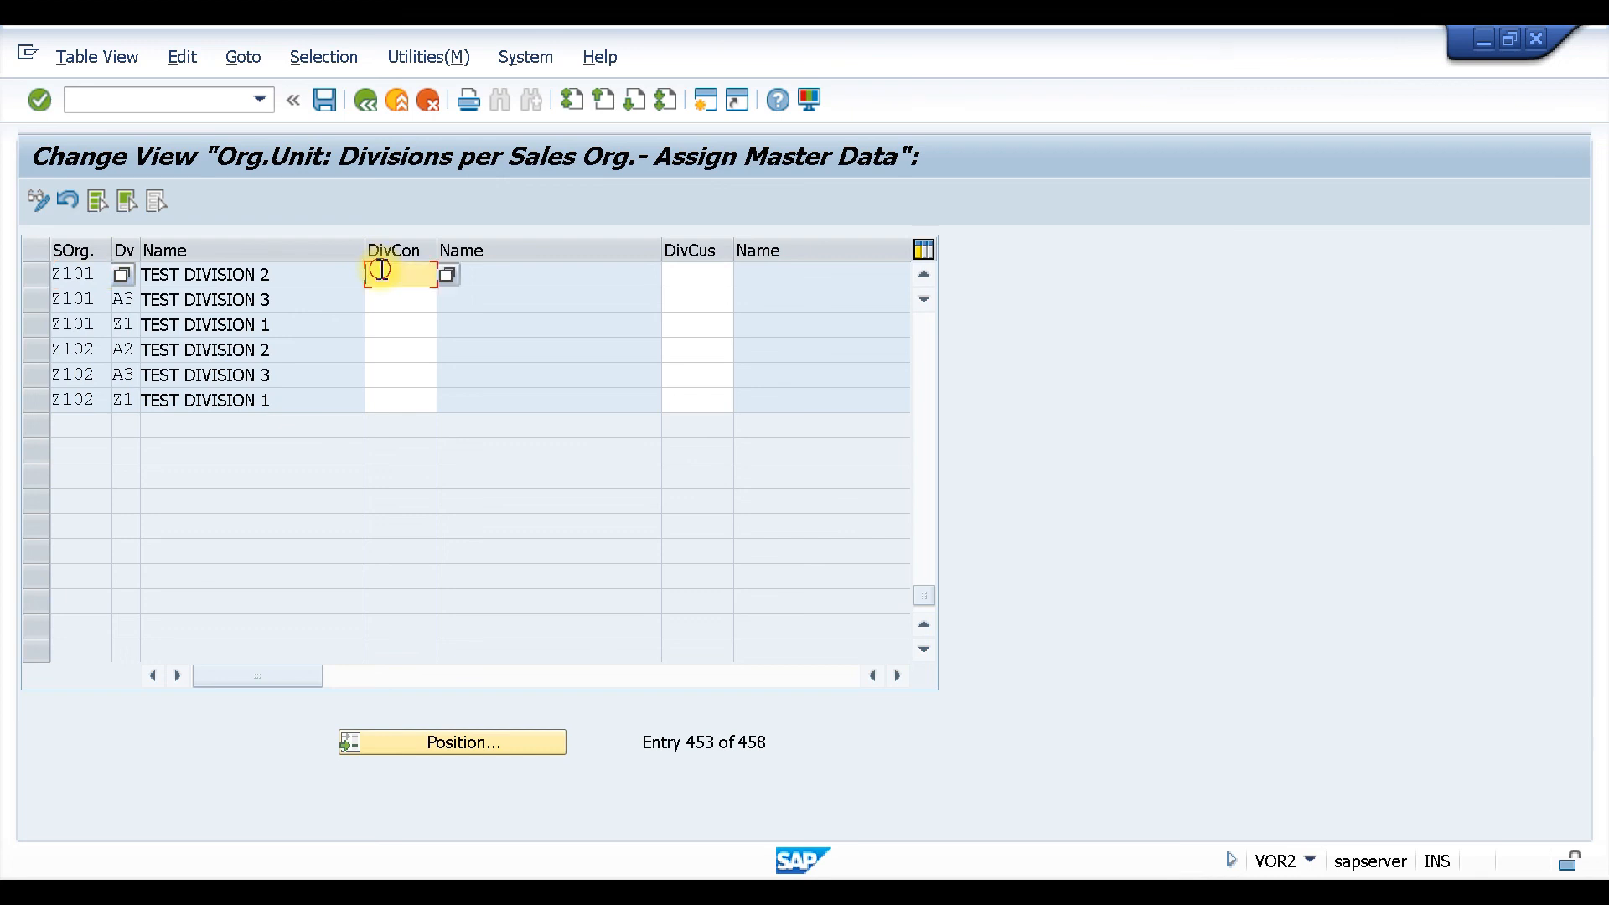
pyautogui.click(447, 274)
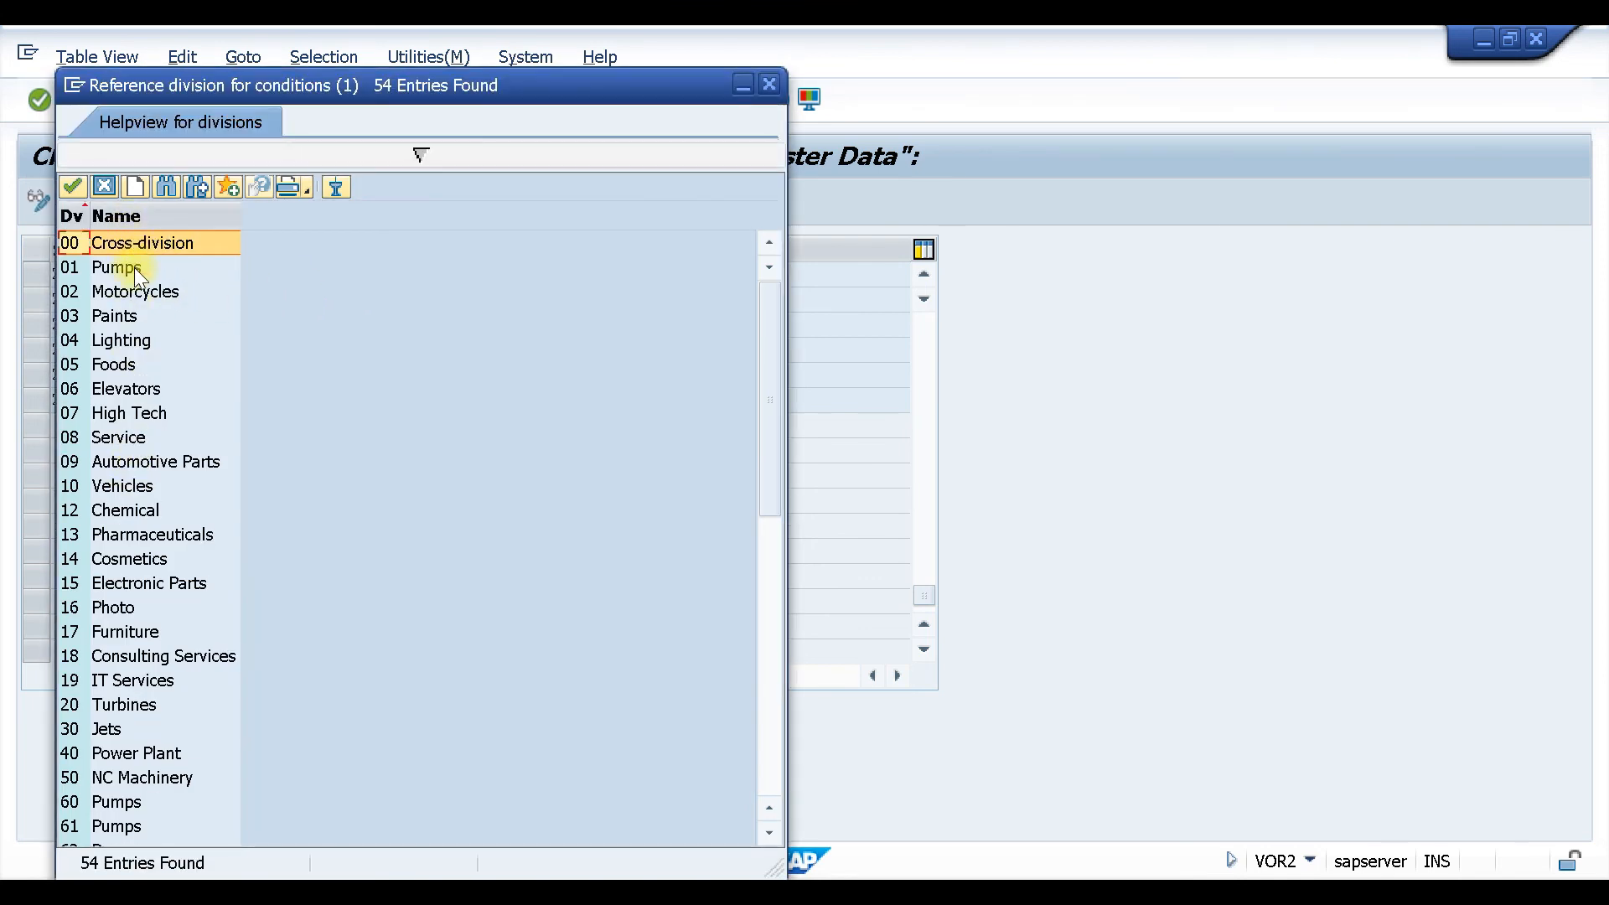
pyautogui.scroll(-10, 97, 535)
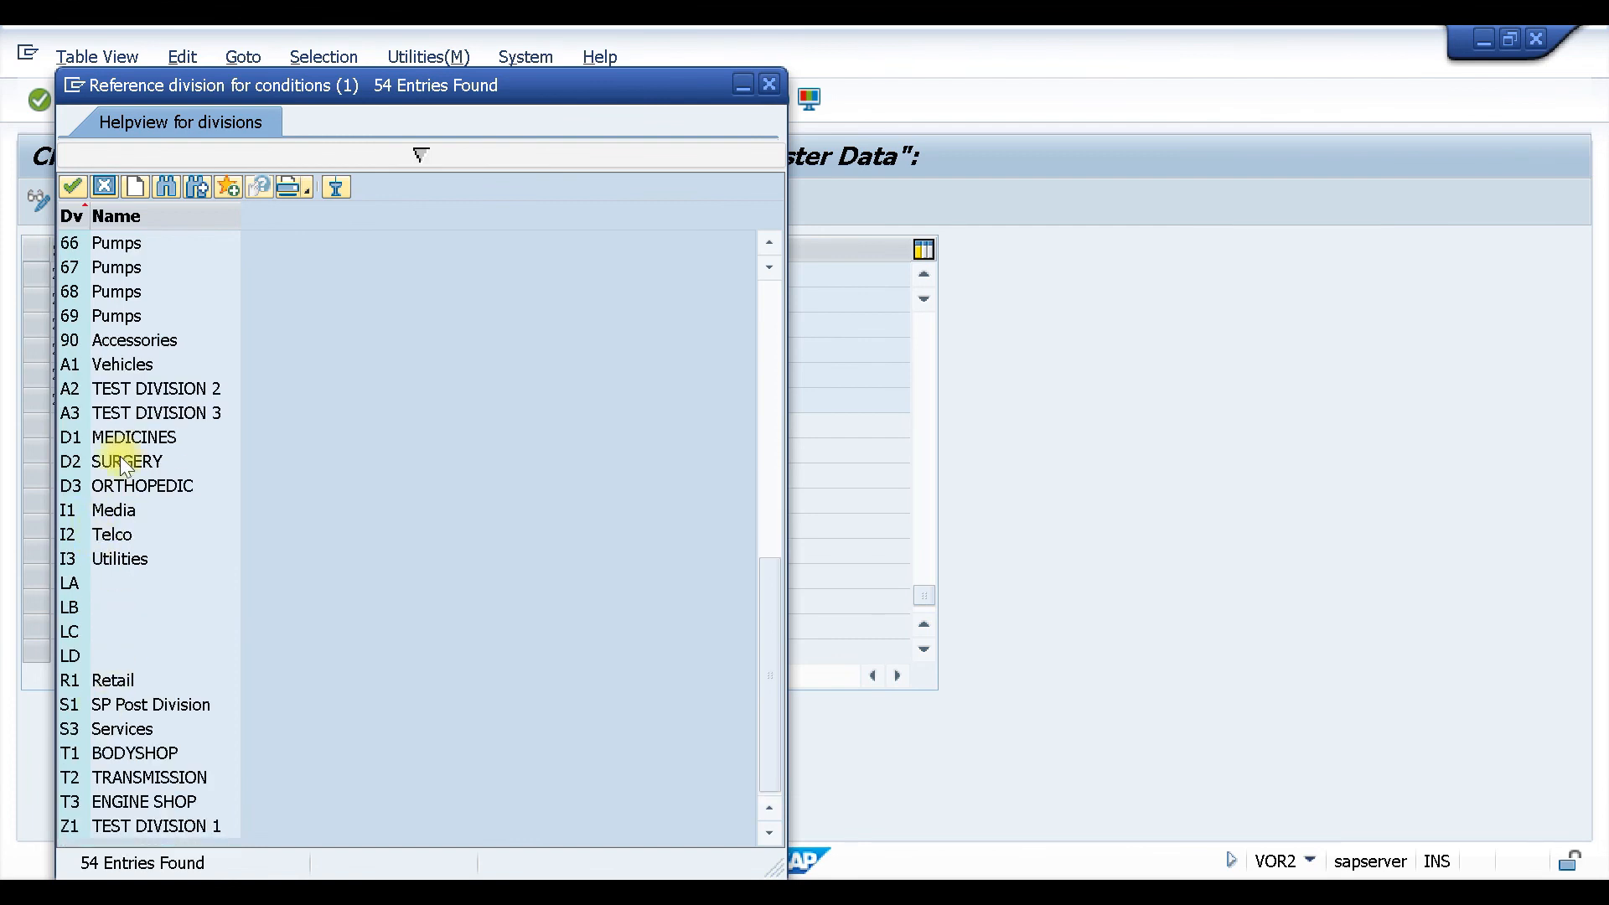
pyautogui.doubleClick(111, 389)
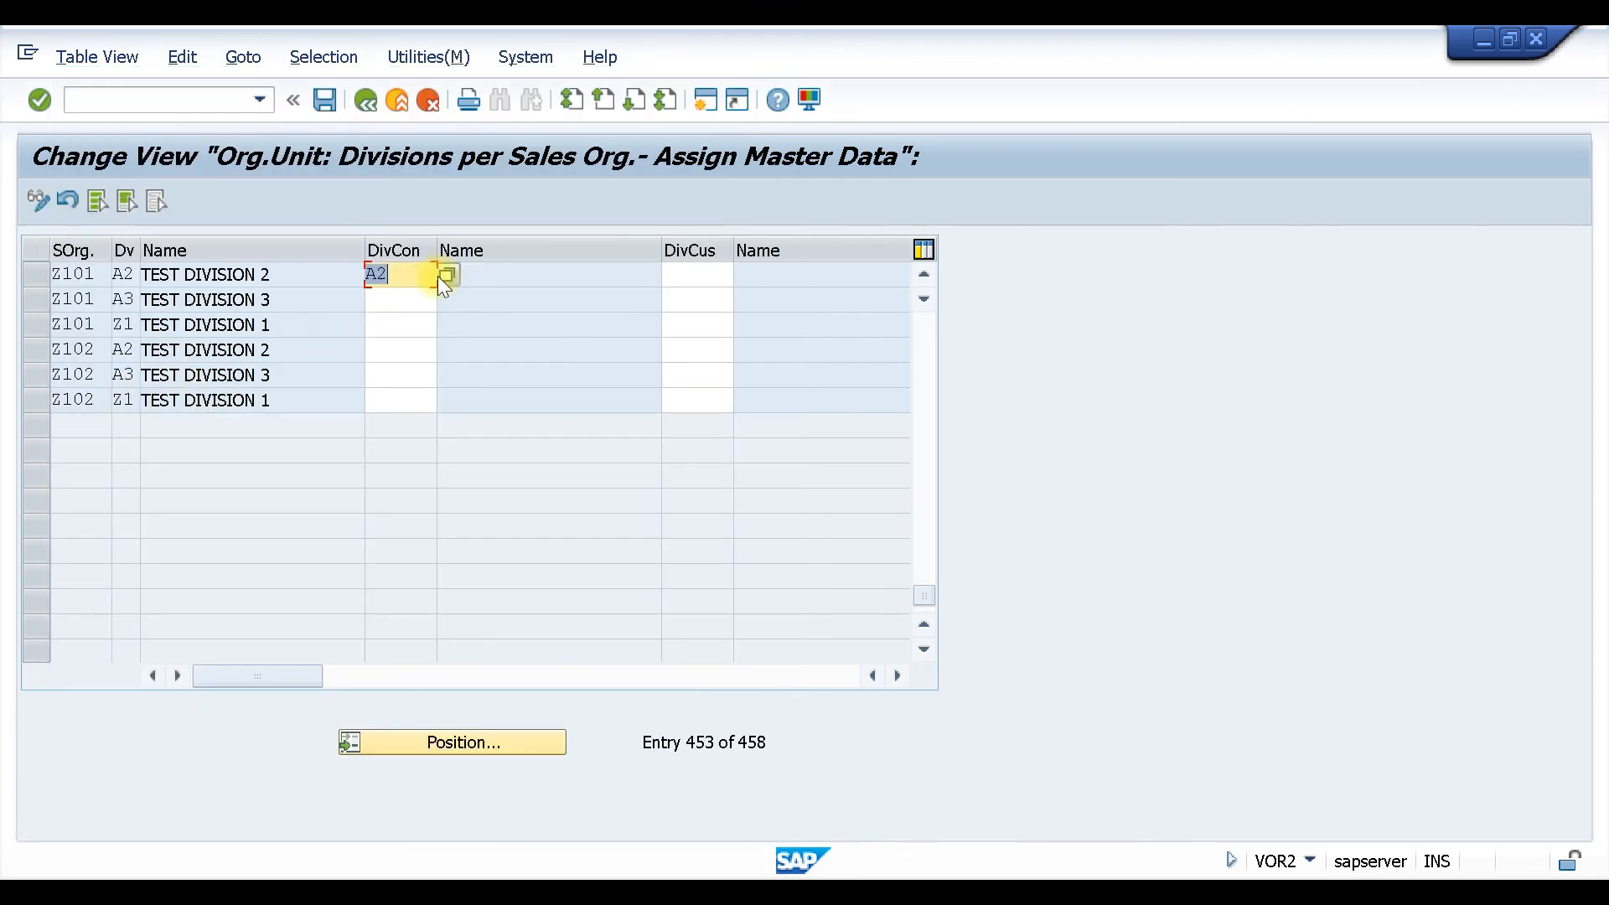
pyautogui.click(696, 276)
pyautogui.click(690, 277)
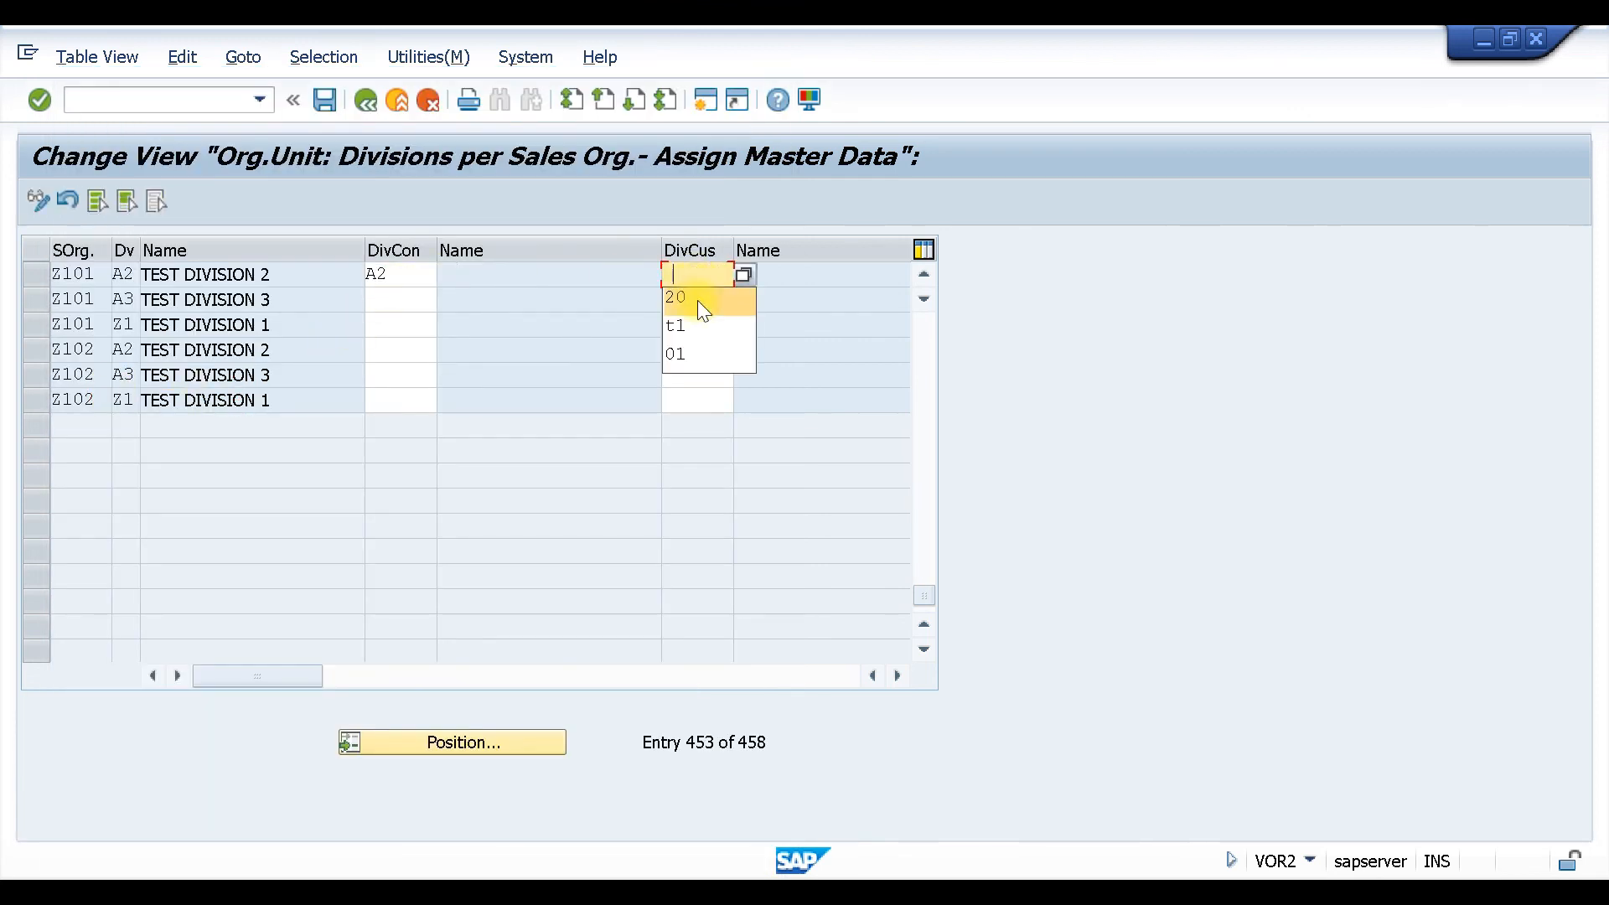
pyautogui.click(703, 274)
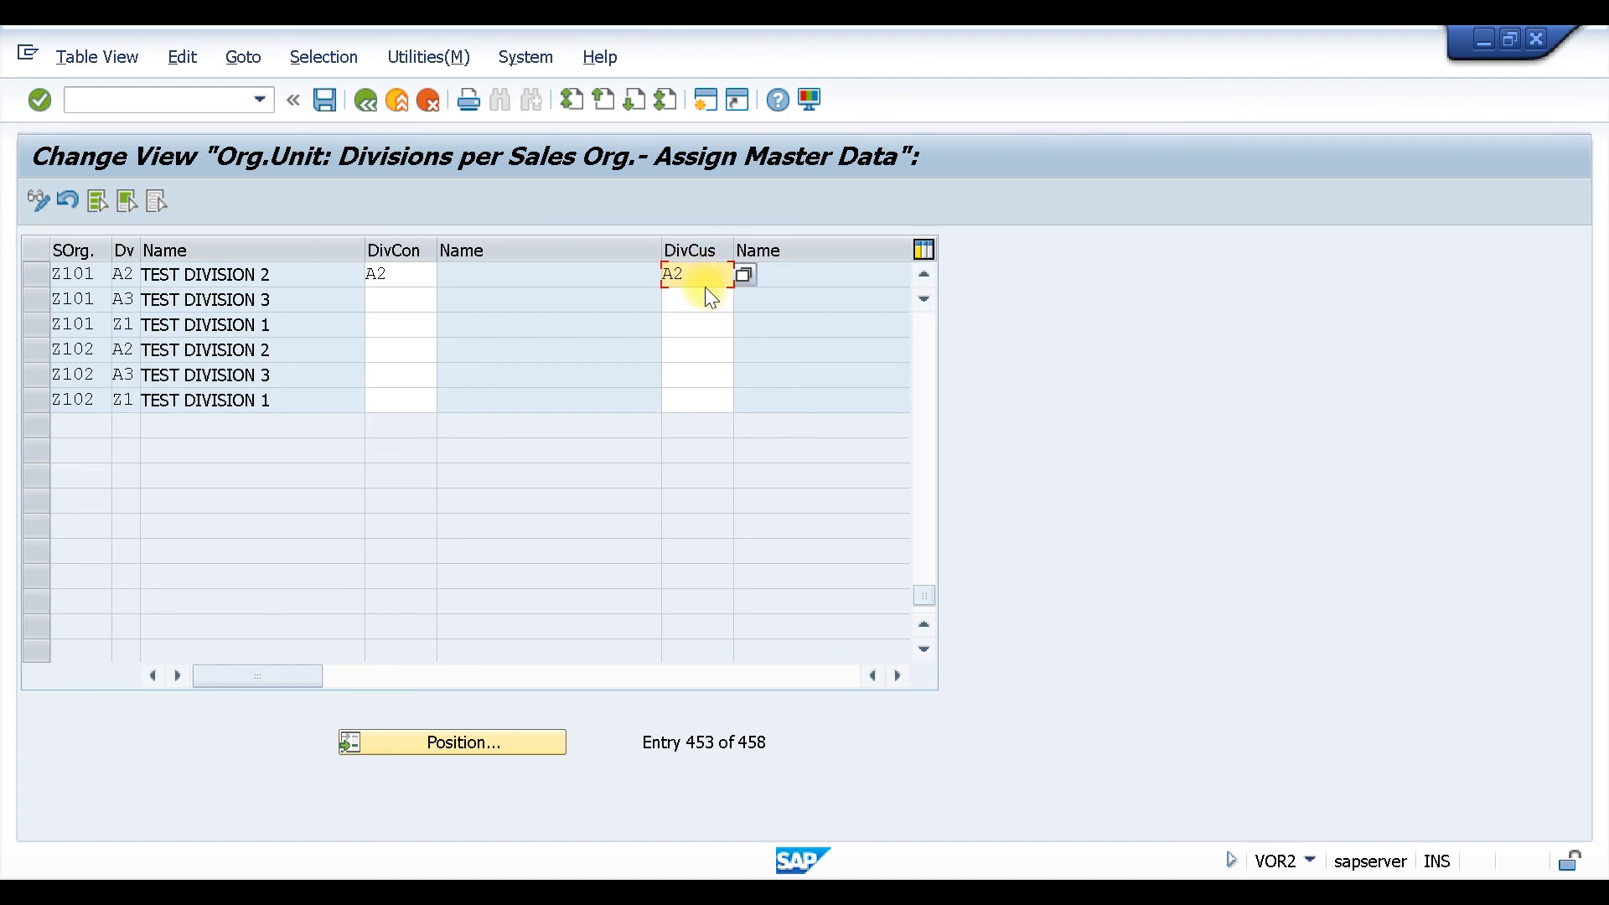
pyautogui.press('Return')
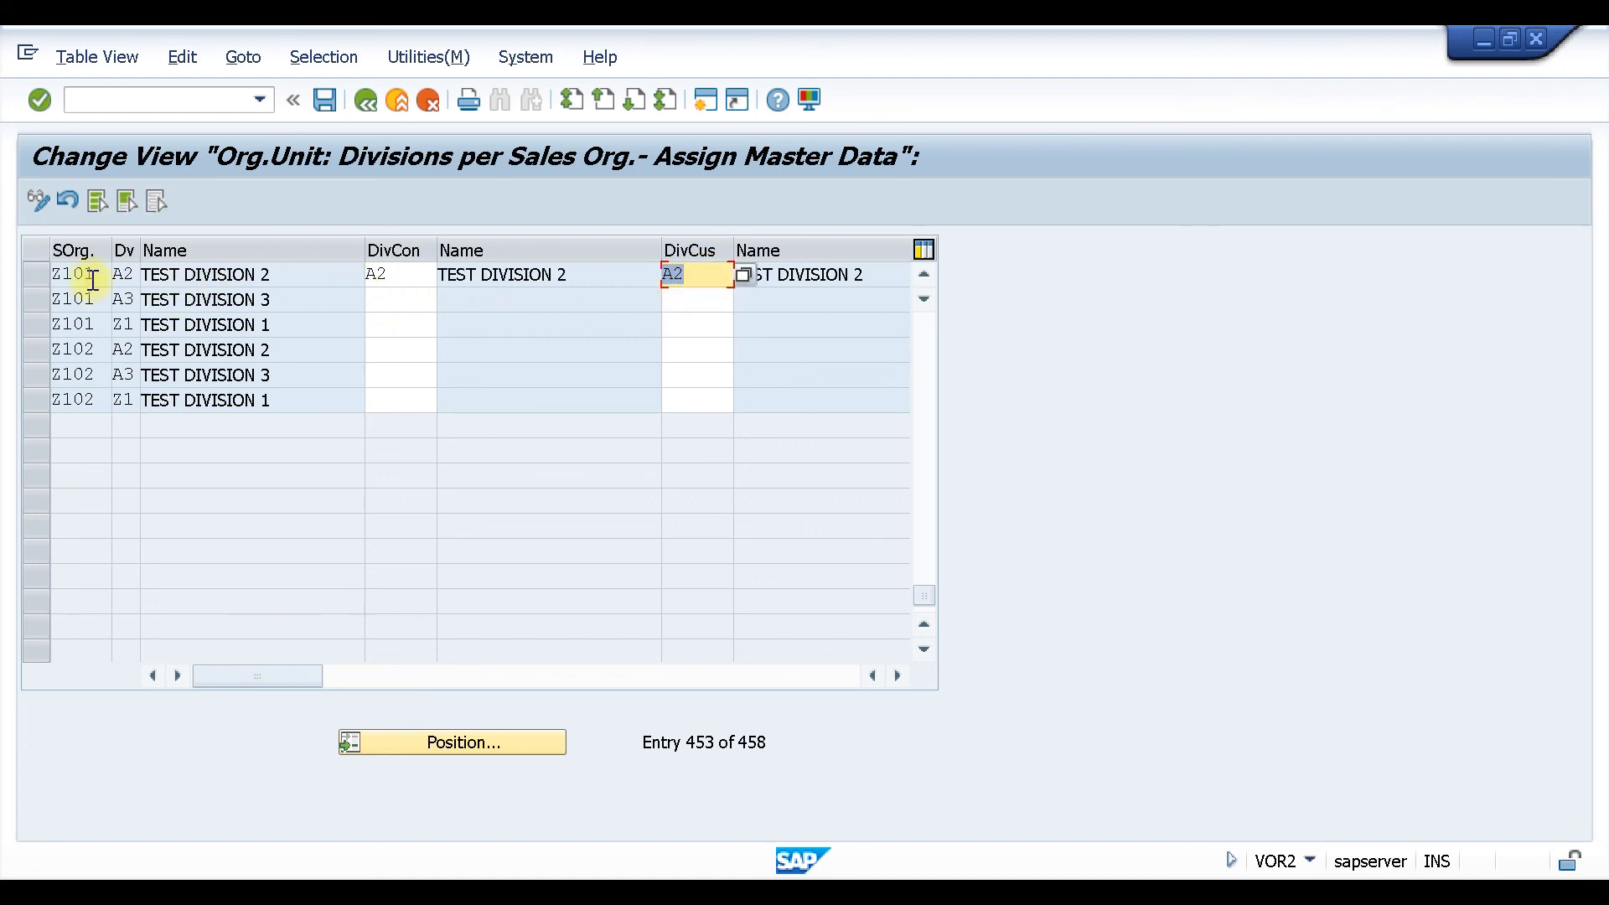
# Set both reference divisions of Z101 to A3 for TEST DIVISION 3 and Z1 for TEST DIVISION 1.
pyautogui.click(377, 298)
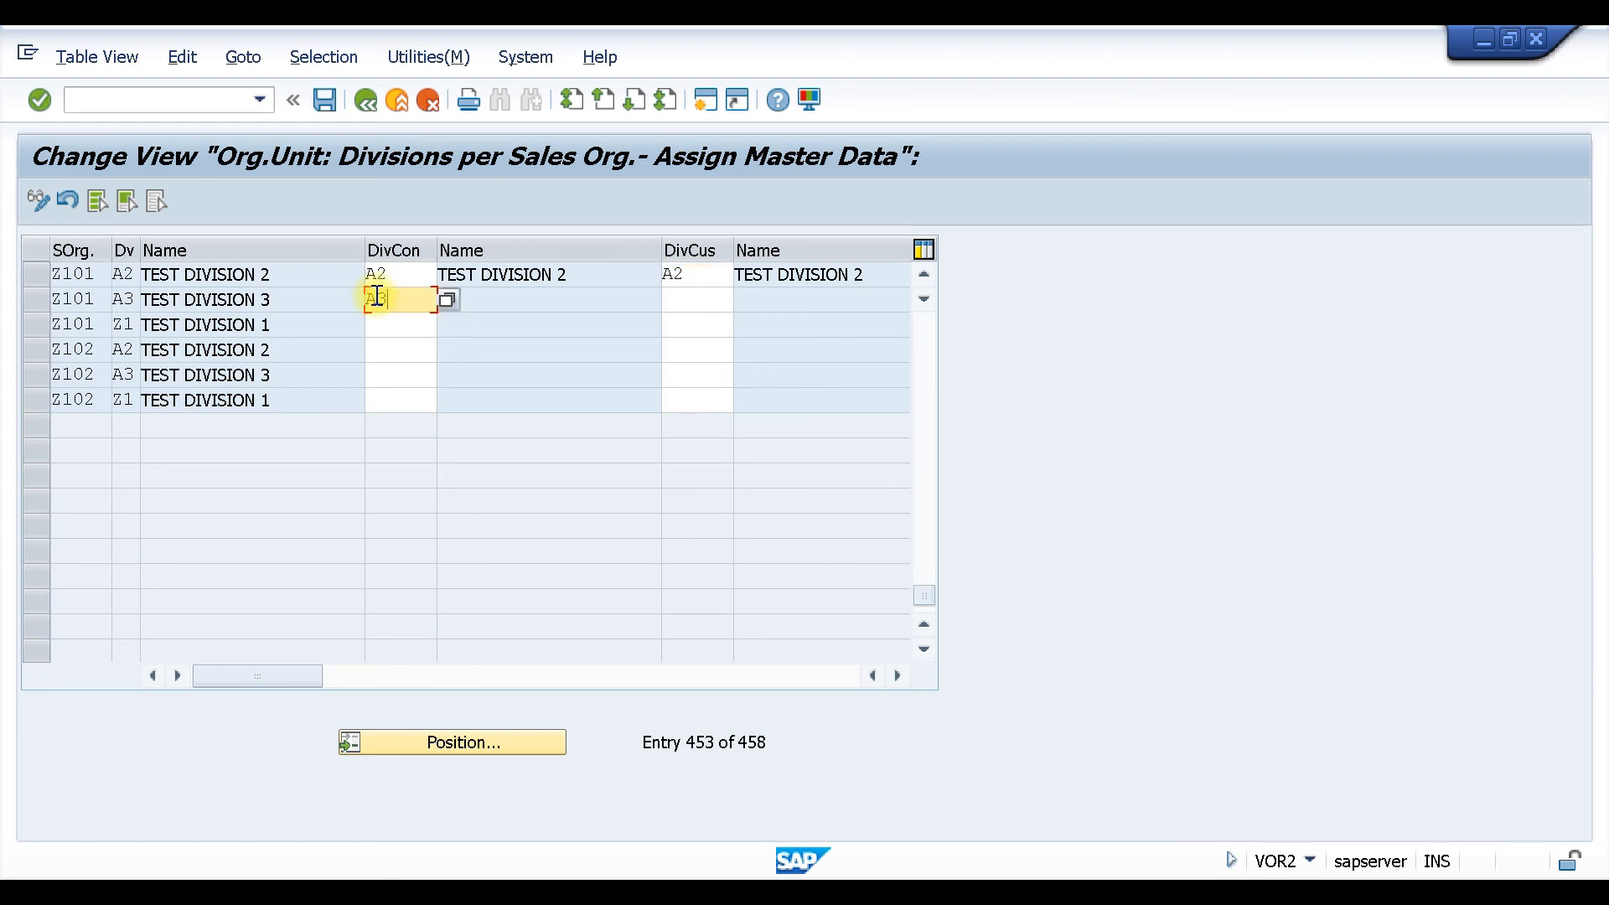
pyautogui.click(692, 299)
pyautogui.write('A3')
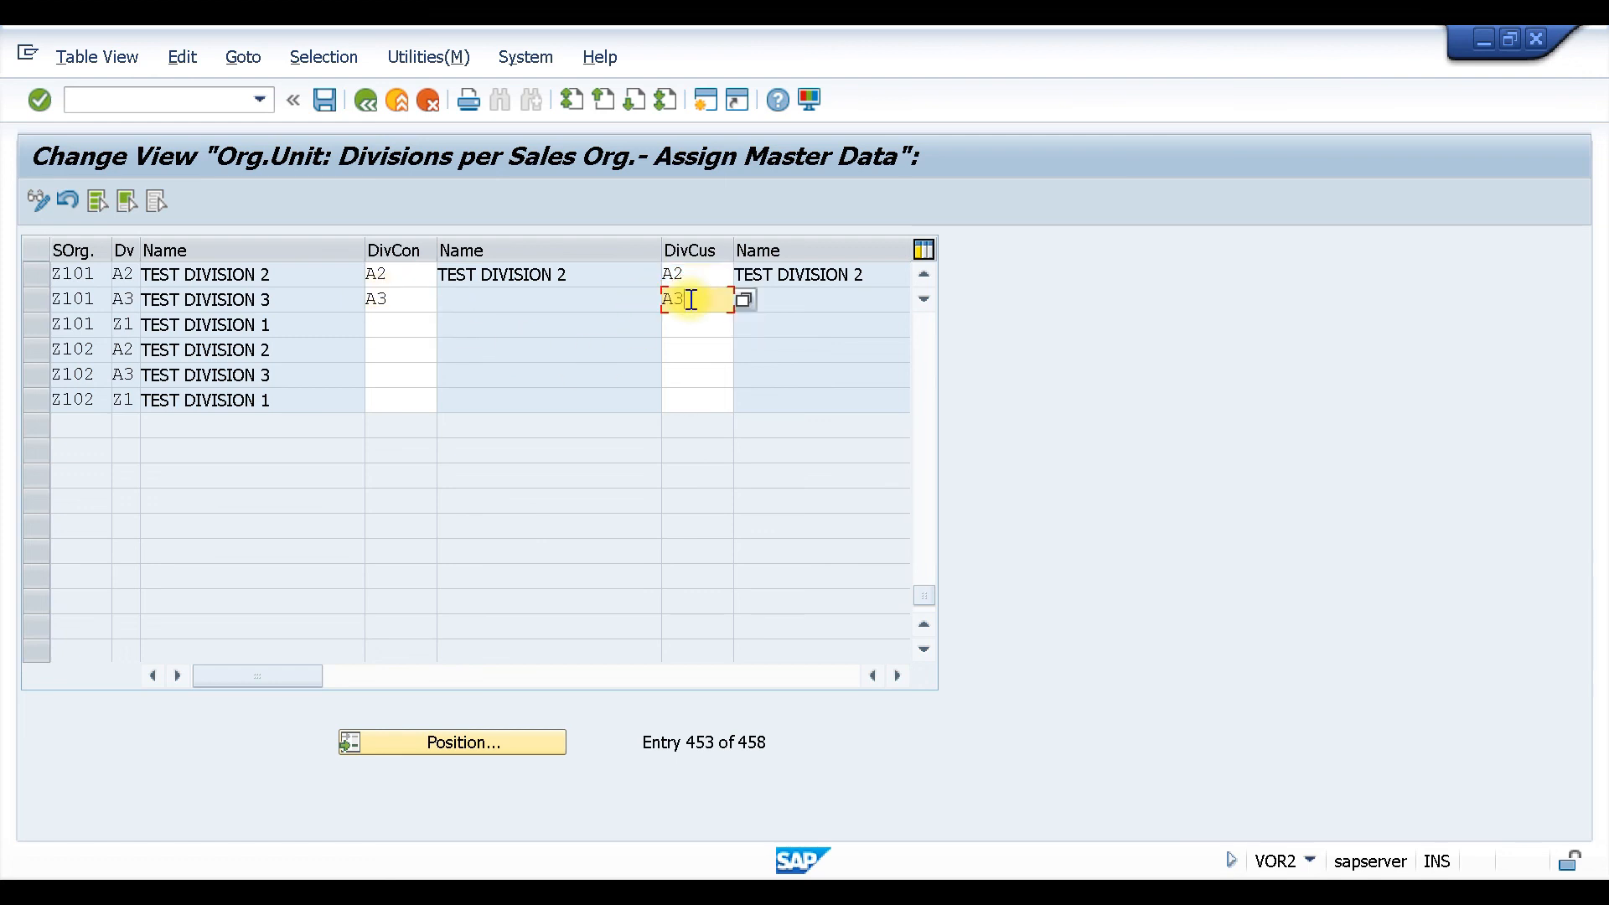
pyautogui.click(402, 324)
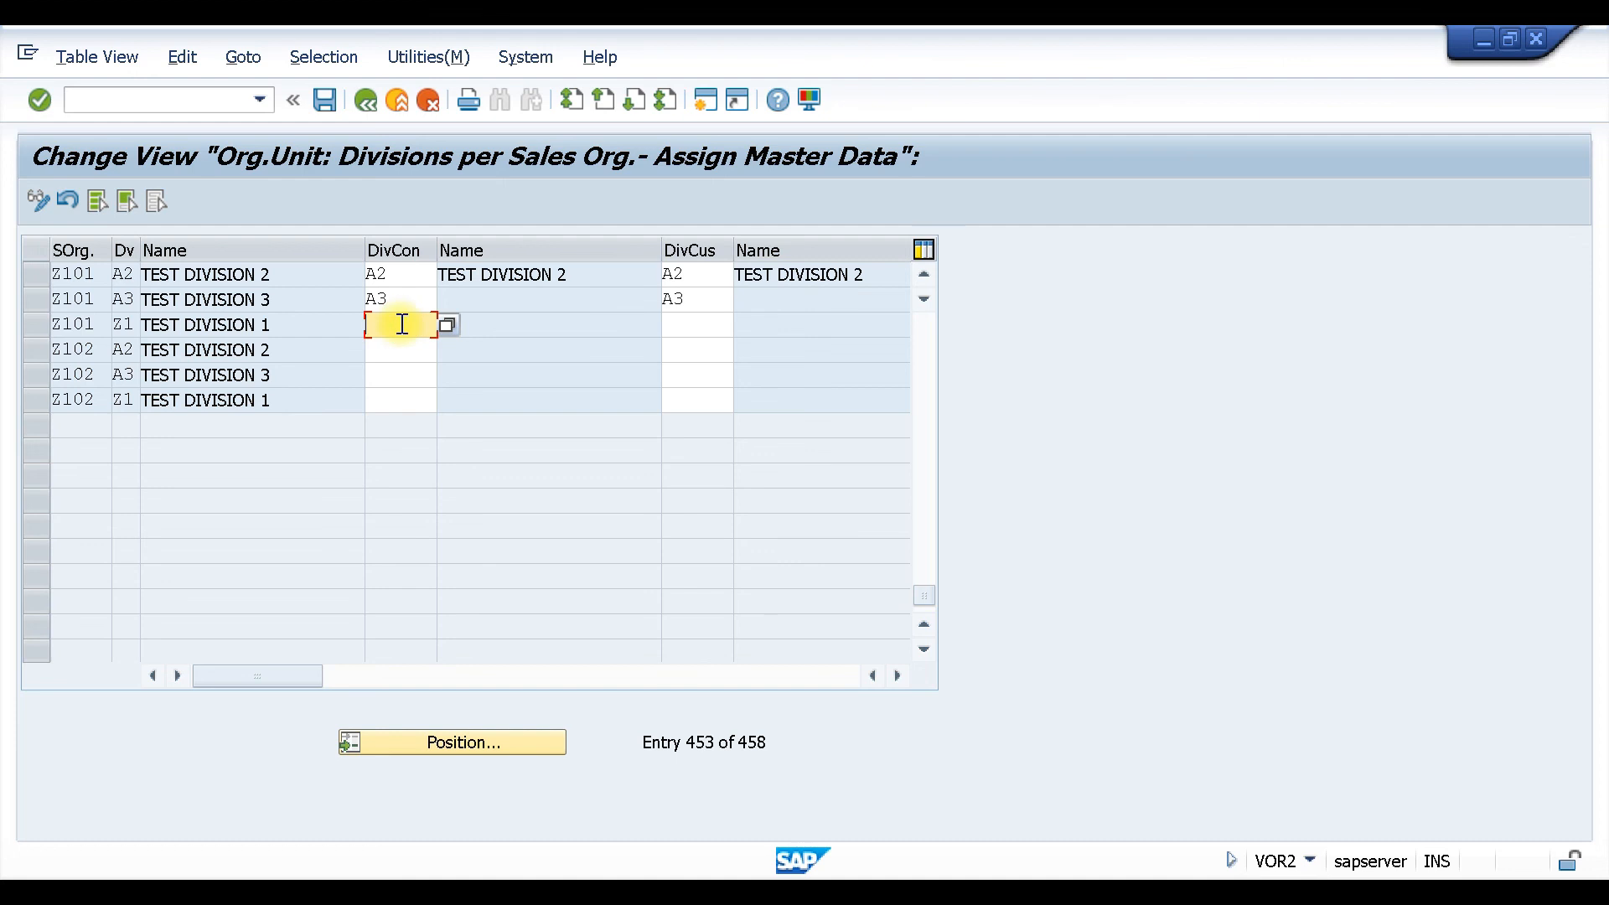
pyautogui.write('Z1')
pyautogui.click(683, 332)
pyautogui.write('Z1')
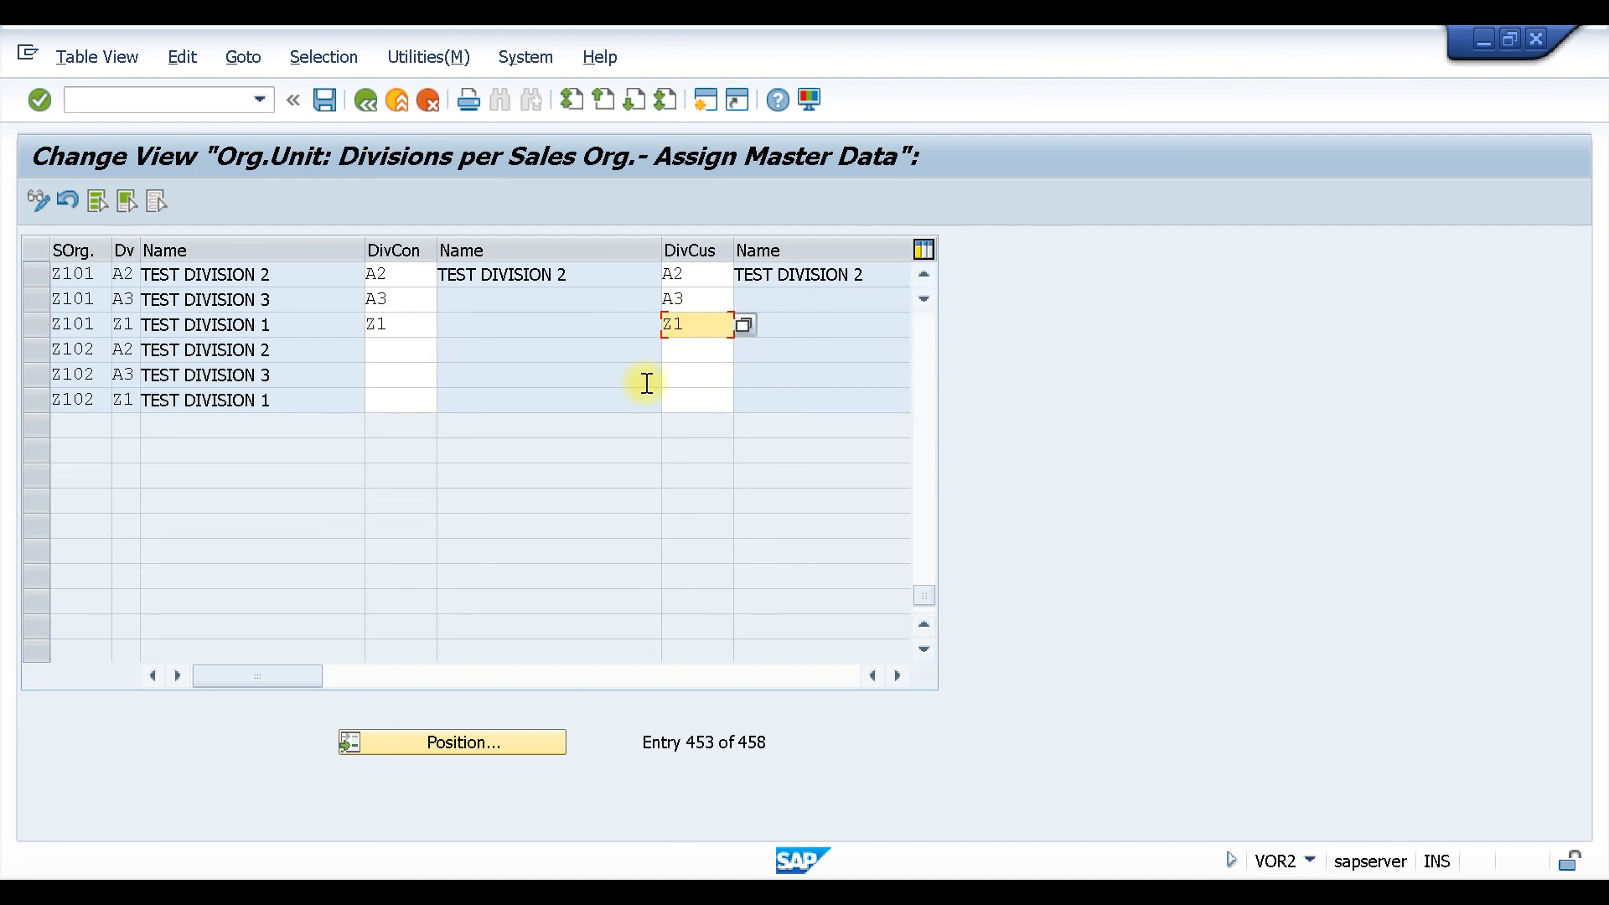
# Set both reference divisions of Z102 to A2 for TEST DIVISION 2.
pyautogui.click(406, 353)
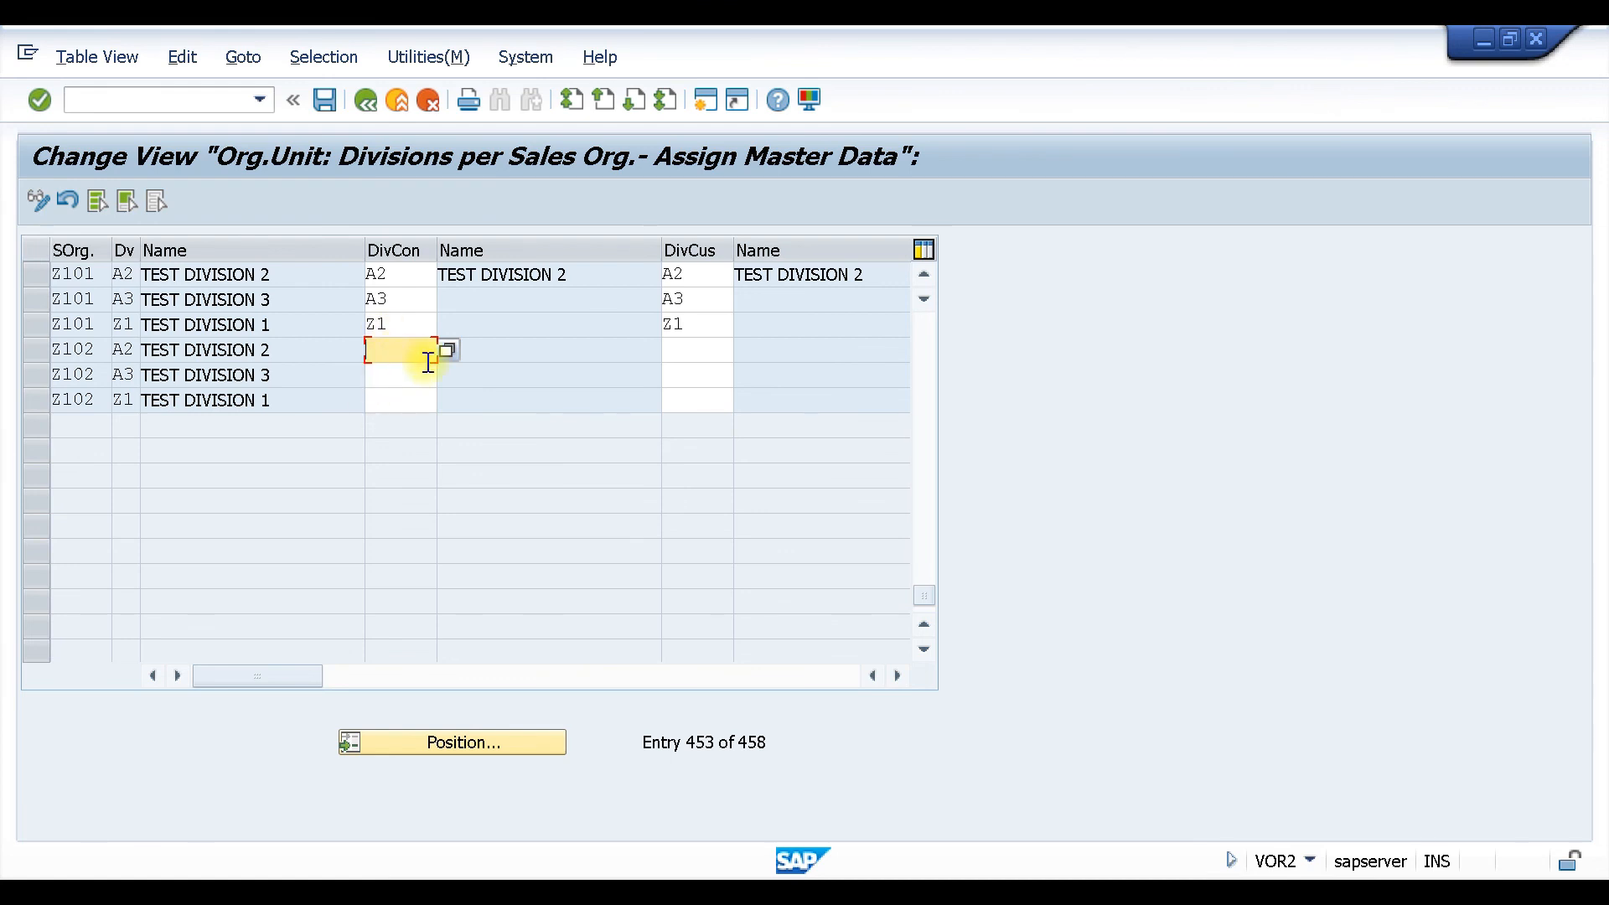
pyautogui.click(682, 351)
pyautogui.write('A2')
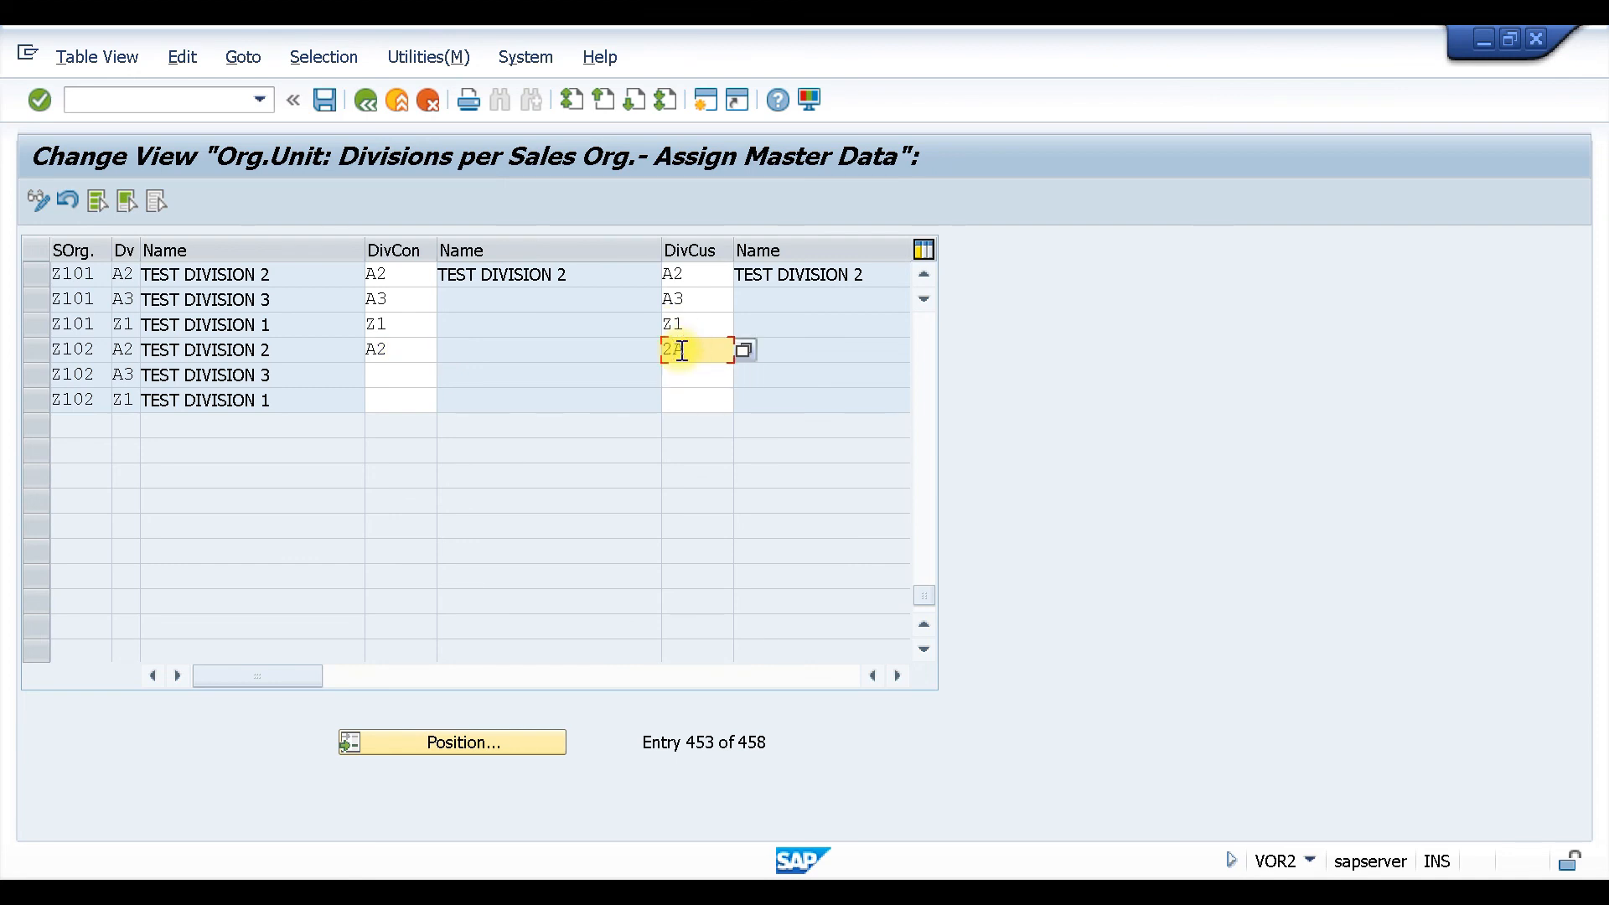
pyautogui.press('BackSpace')
pyautogui.press('BackSpace')
pyautogui.write('A2')
# Set both reference divisions of Z102 to A3 for TEST DIVISION 3 and Z1 for TEST DIVISION 1, and save under the customizing request.
pyautogui.click(418, 383)
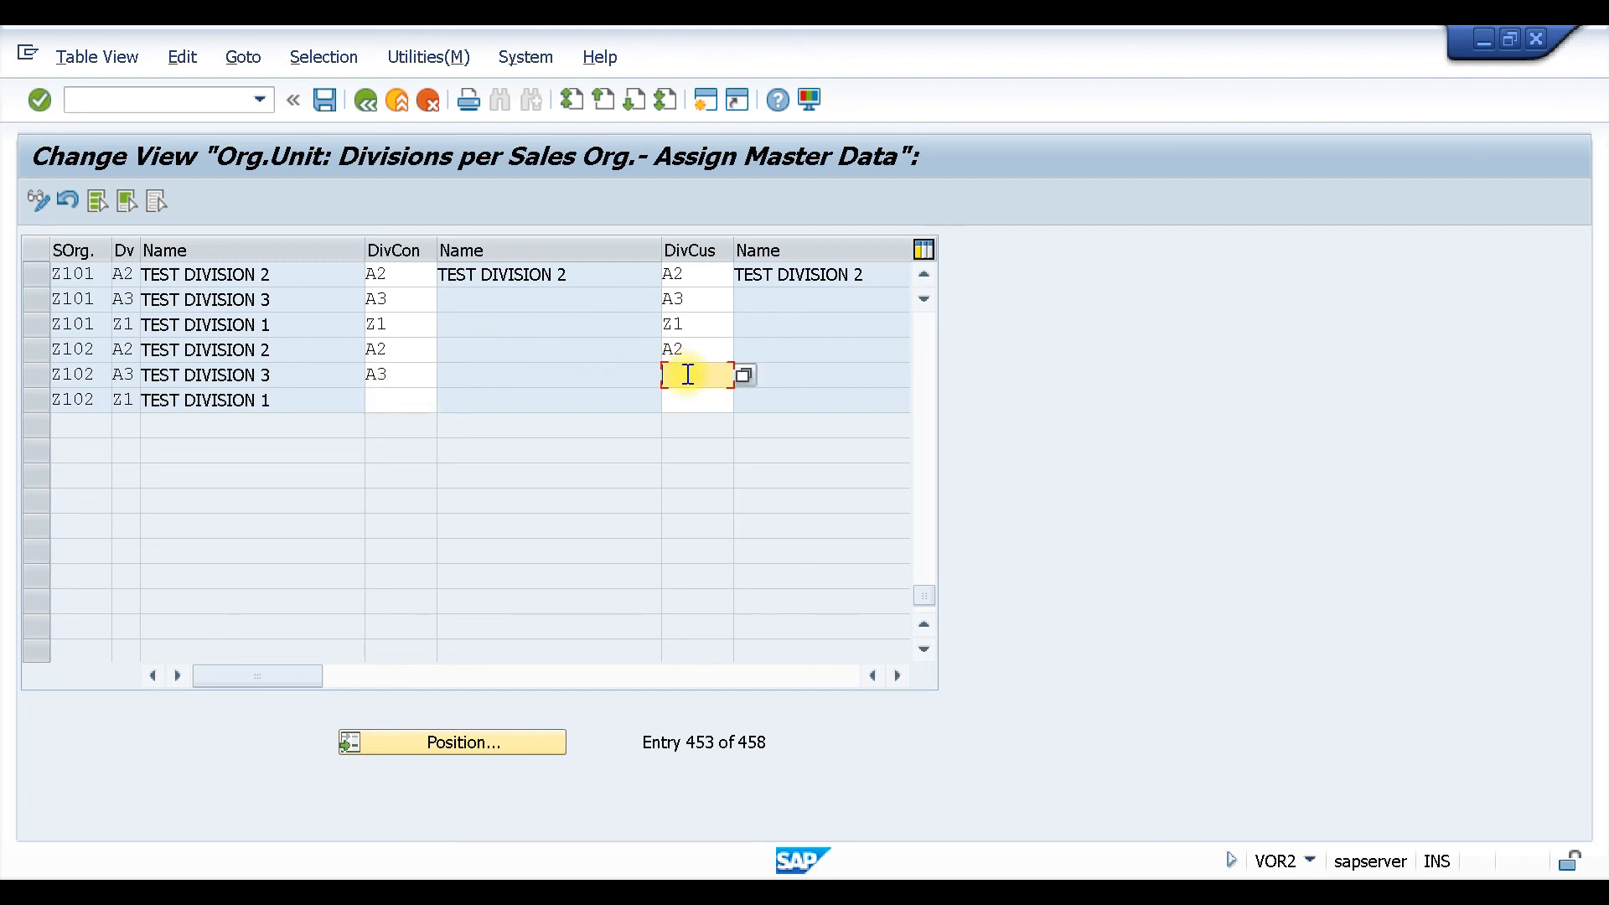
pyautogui.write('A3')
pyautogui.press('Tab')
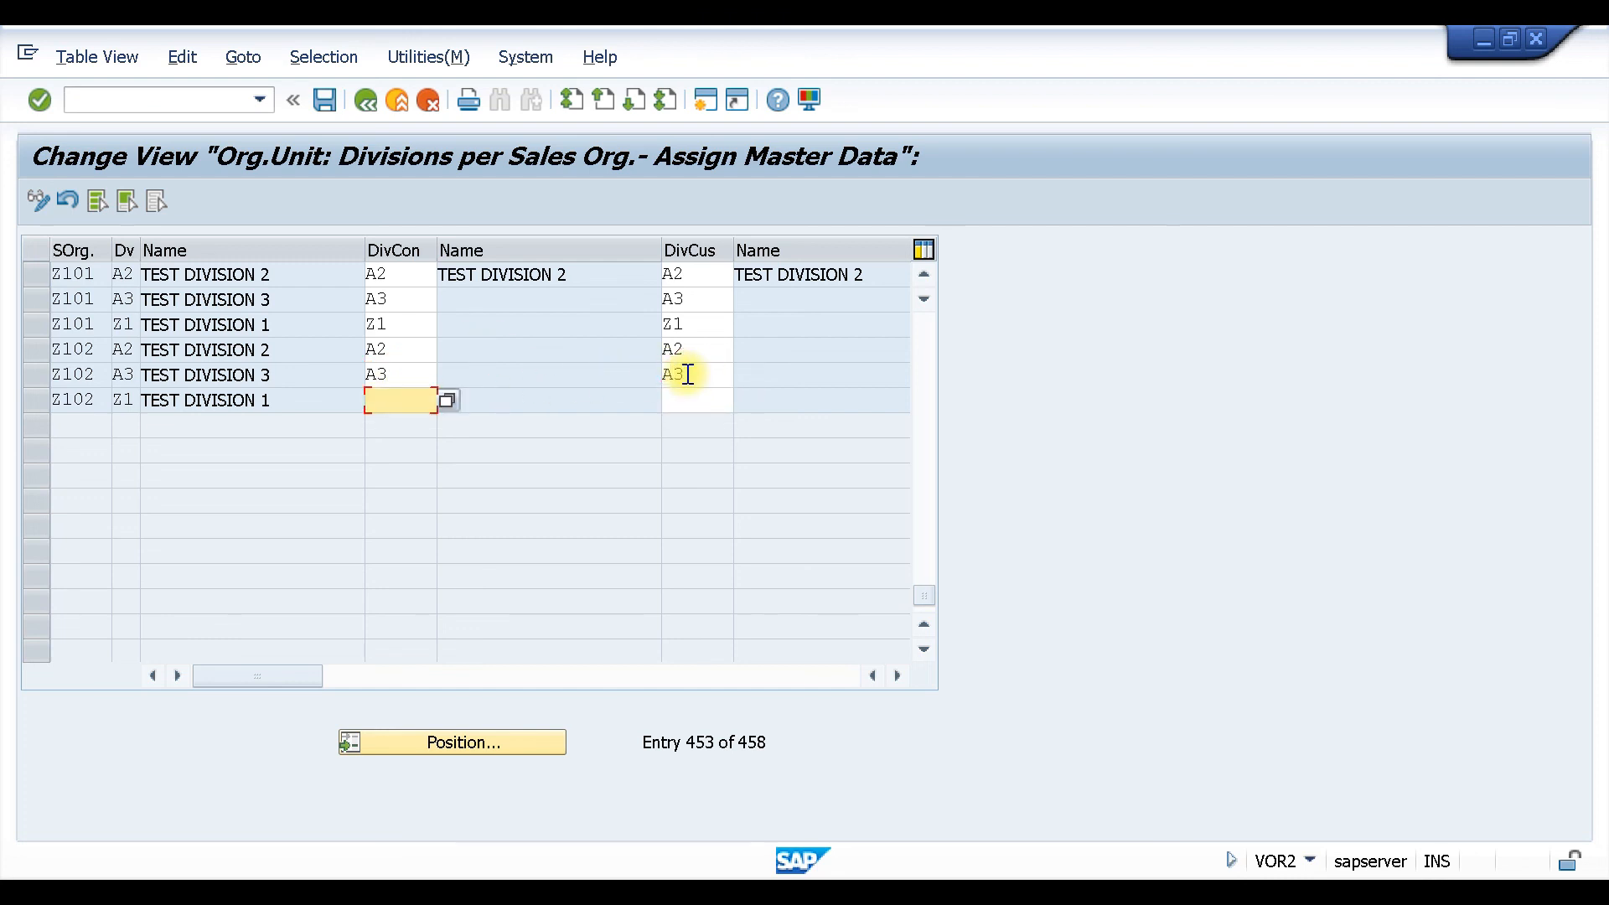
pyautogui.write('Z1')
pyautogui.press('Tab')
pyautogui.write('Z1')
pyautogui.press('Return')
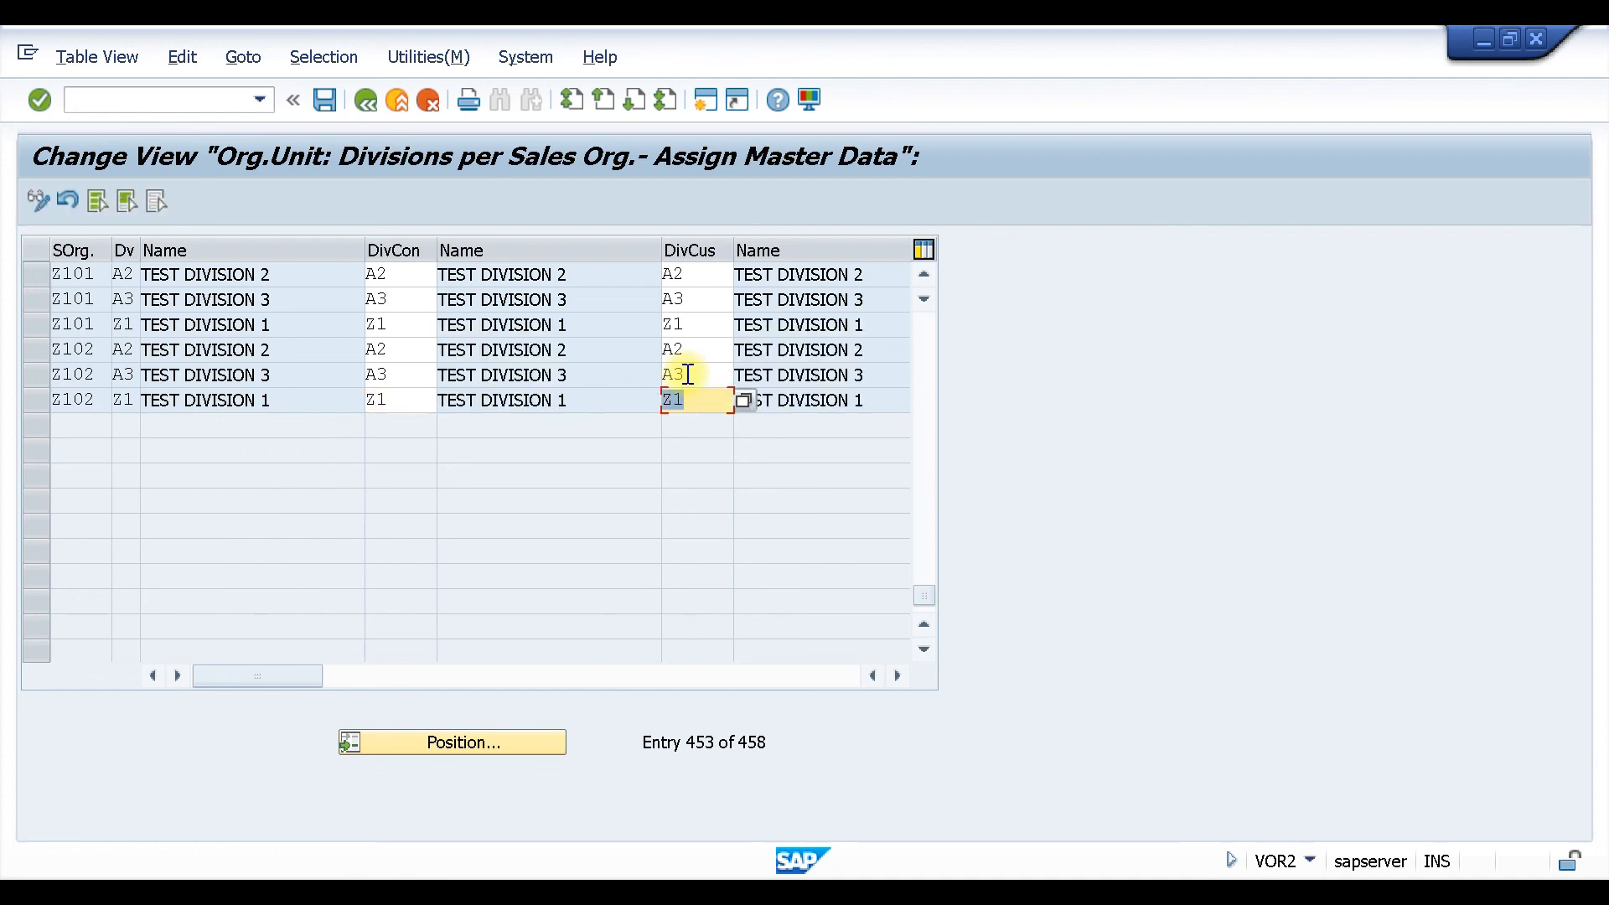
pyautogui.hotkey('ctrl', 's')
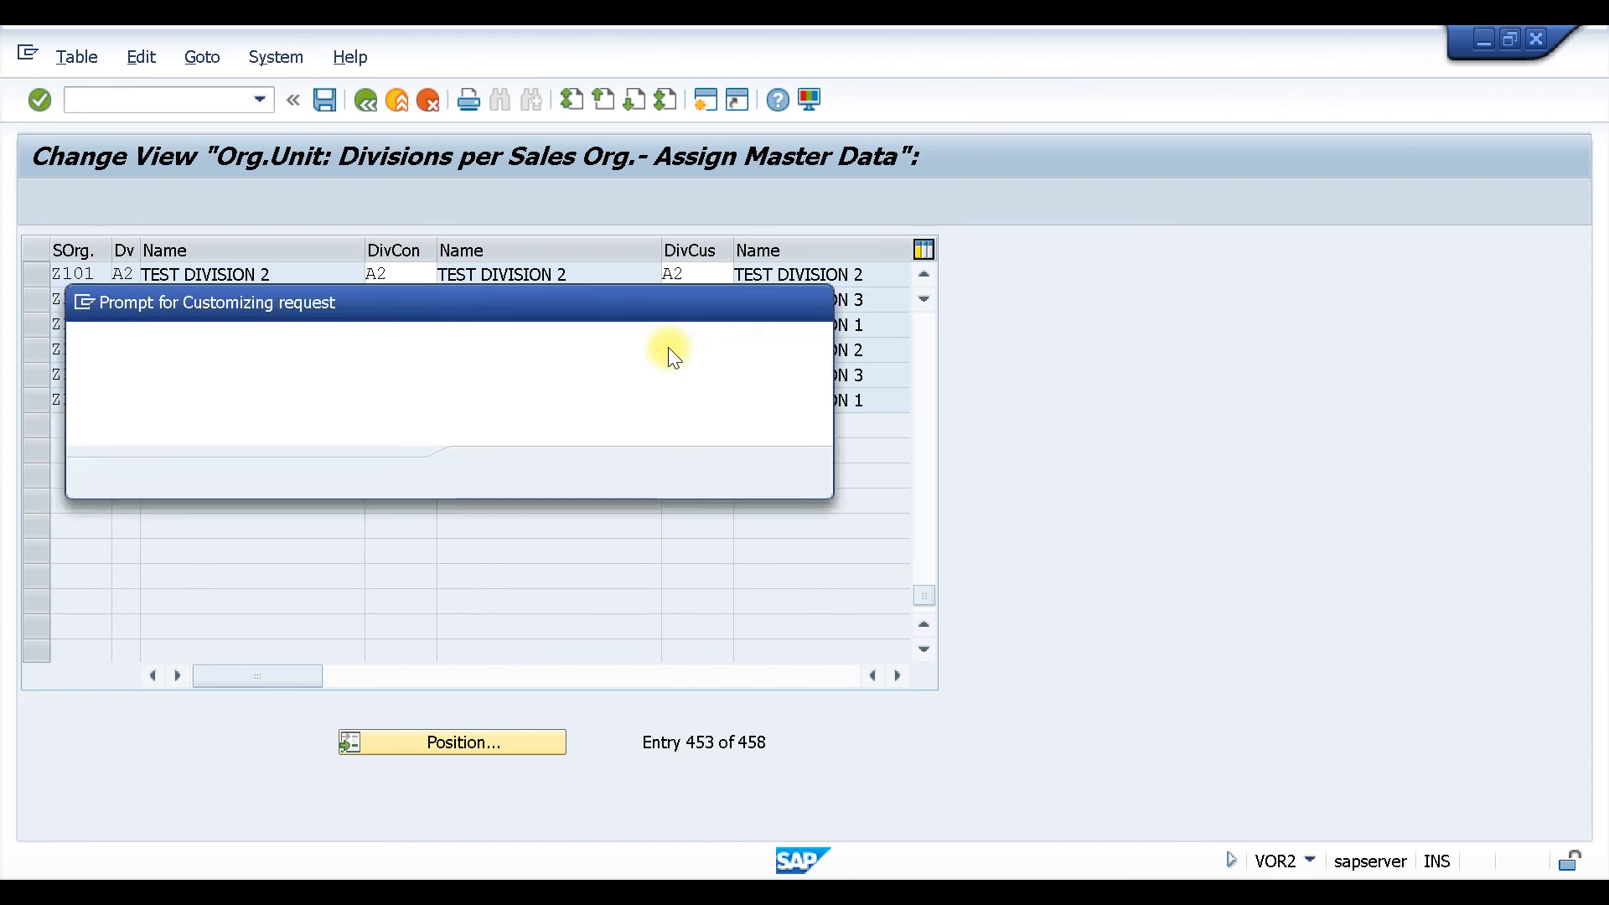
pyautogui.click(490, 473)
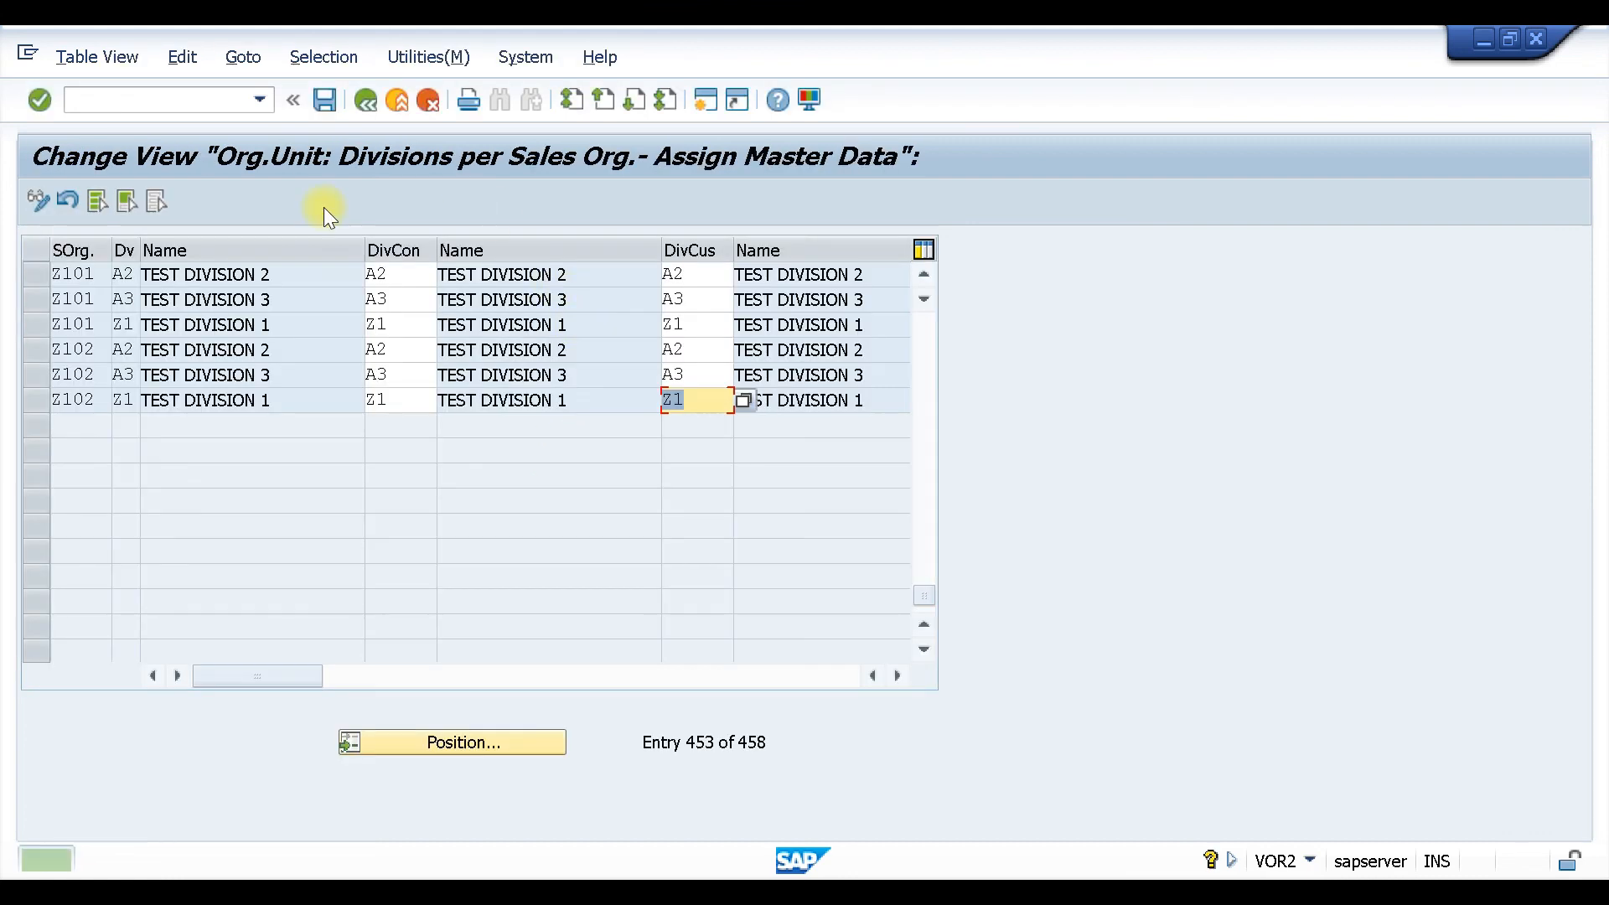
# Open customer creation with transaction XD01 and try to continue without a customer number for Sold-to party 0001.
pyautogui.click(186, 98)
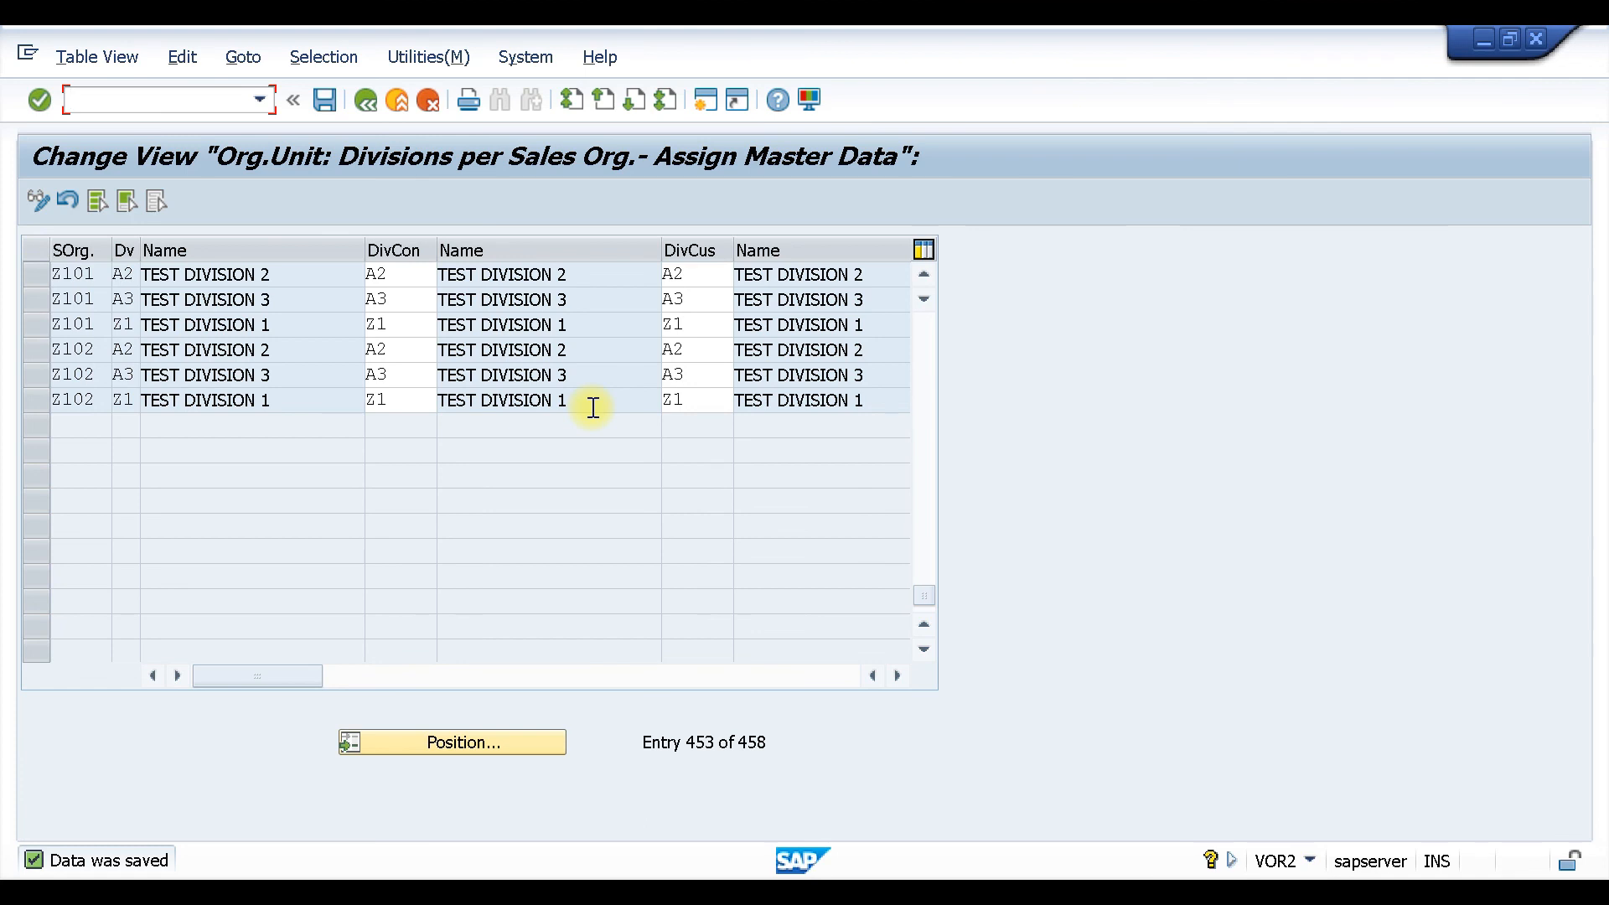
pyautogui.write('/NXD01')
pyautogui.press('Return')
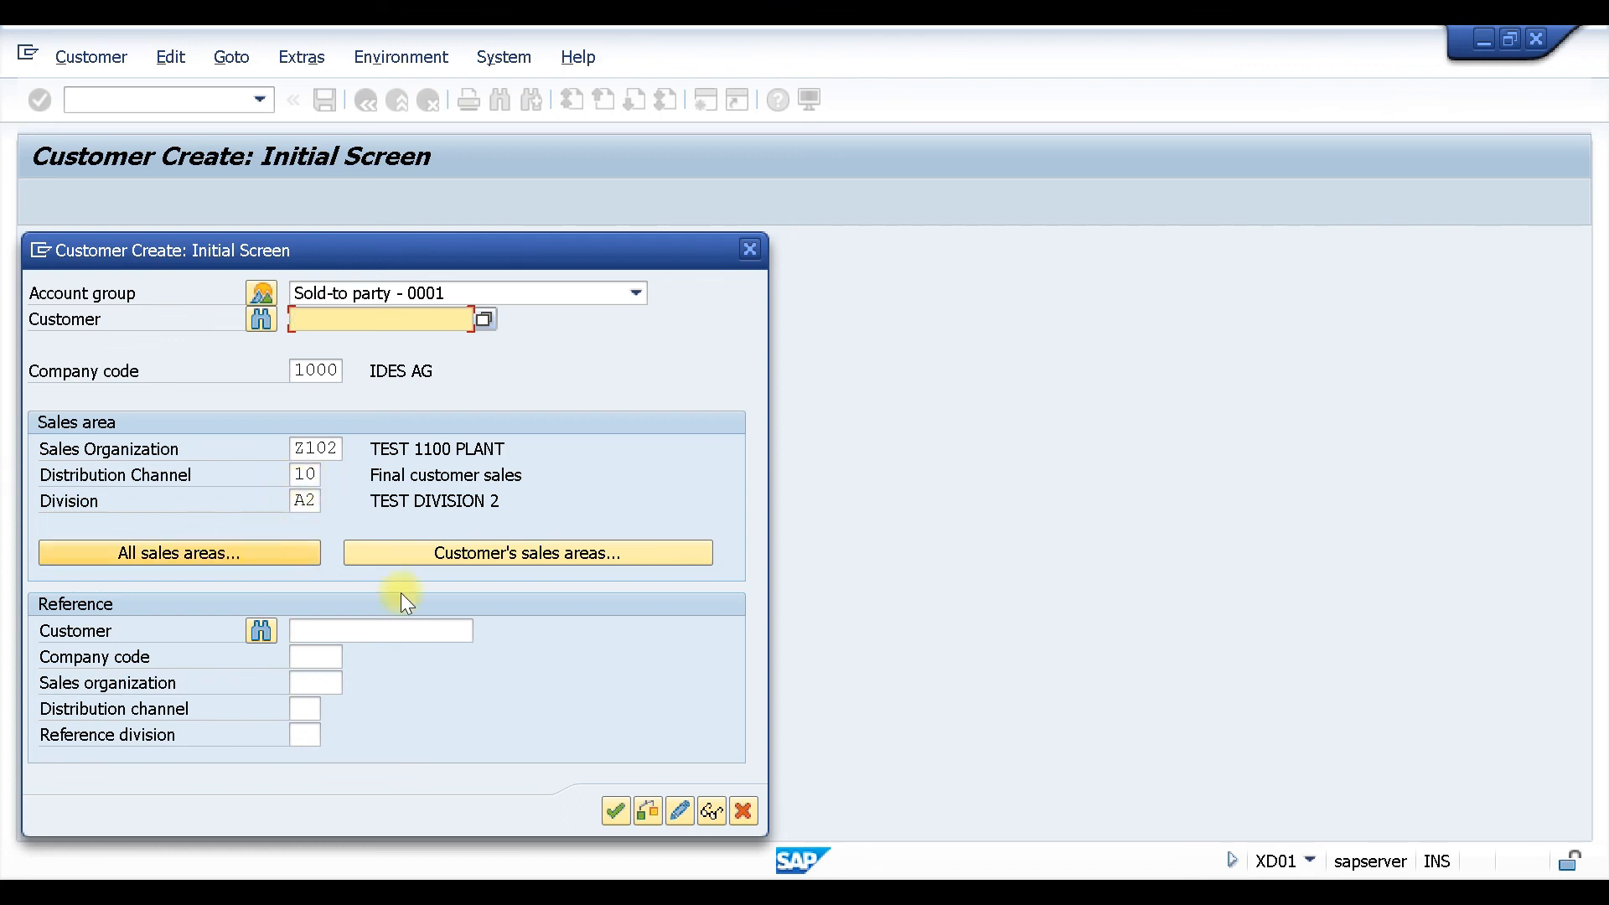
pyautogui.click(610, 809)
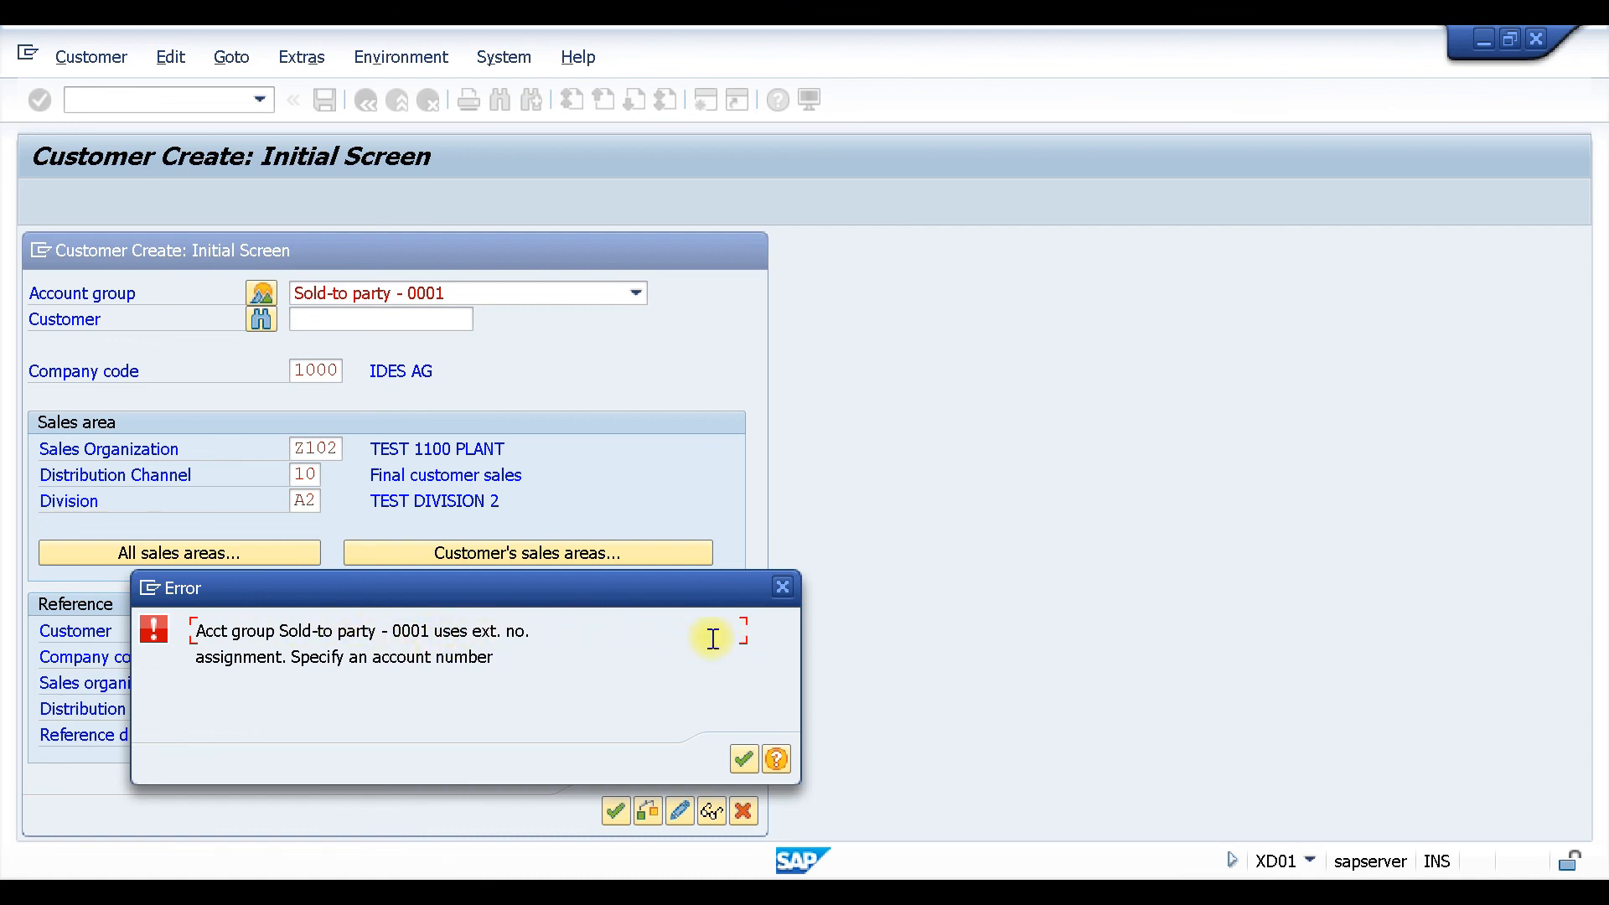
pyautogui.click(781, 586)
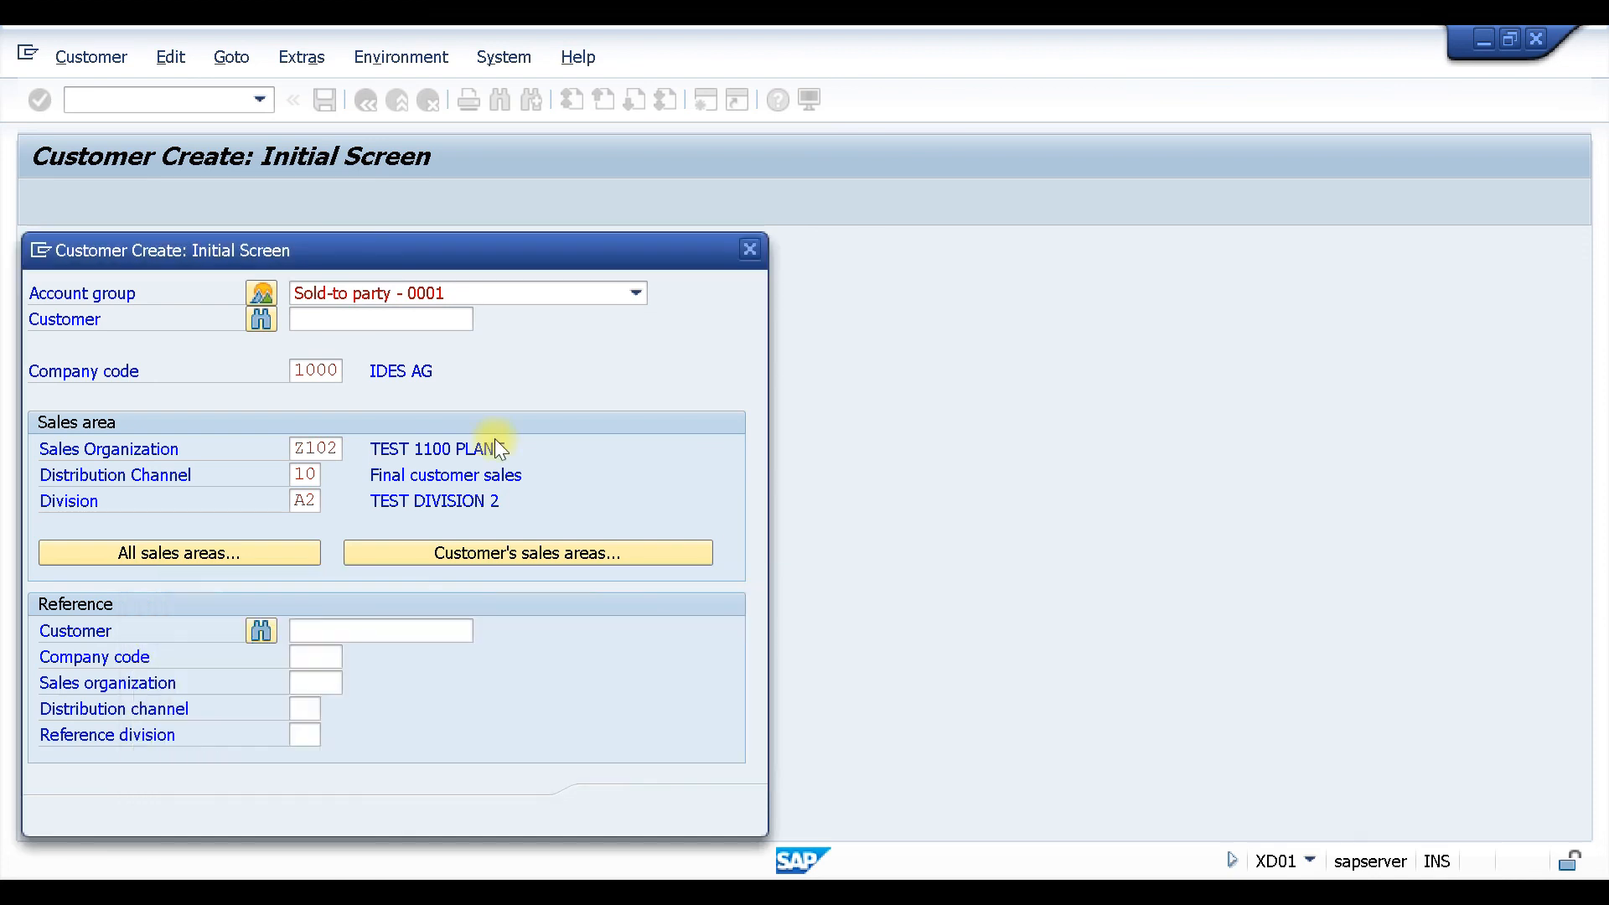
# Try to create the Sold-to party in sales area Z102, 10, A2 with an alphanumeric customer number.
pyautogui.click(350, 318)
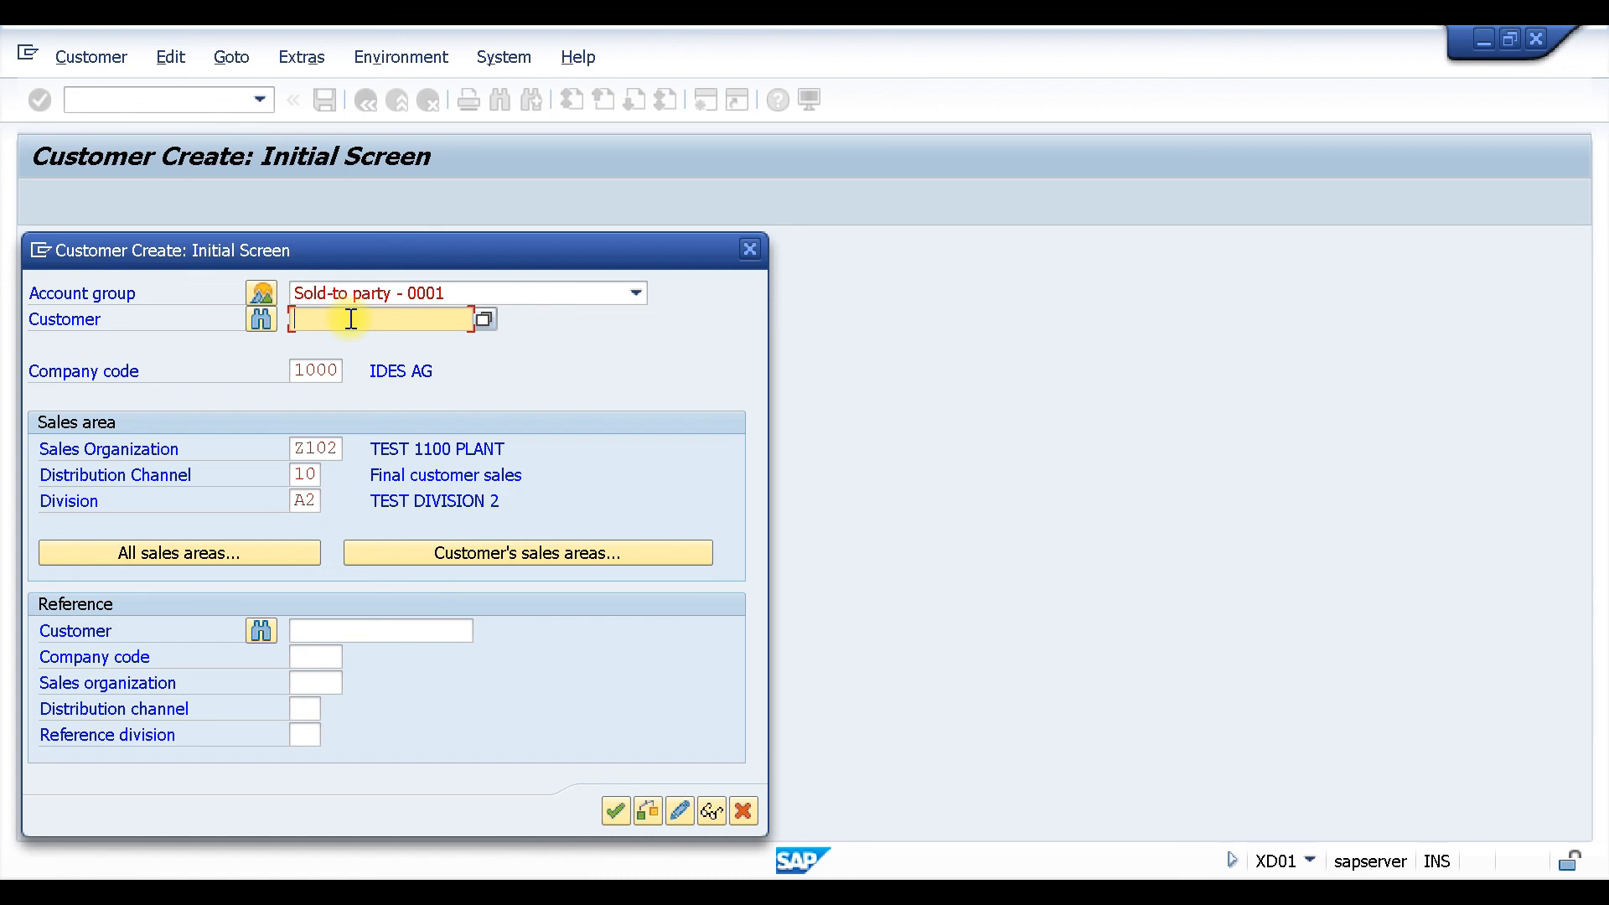
pyautogui.write('T')
pyautogui.press('BackSpace')
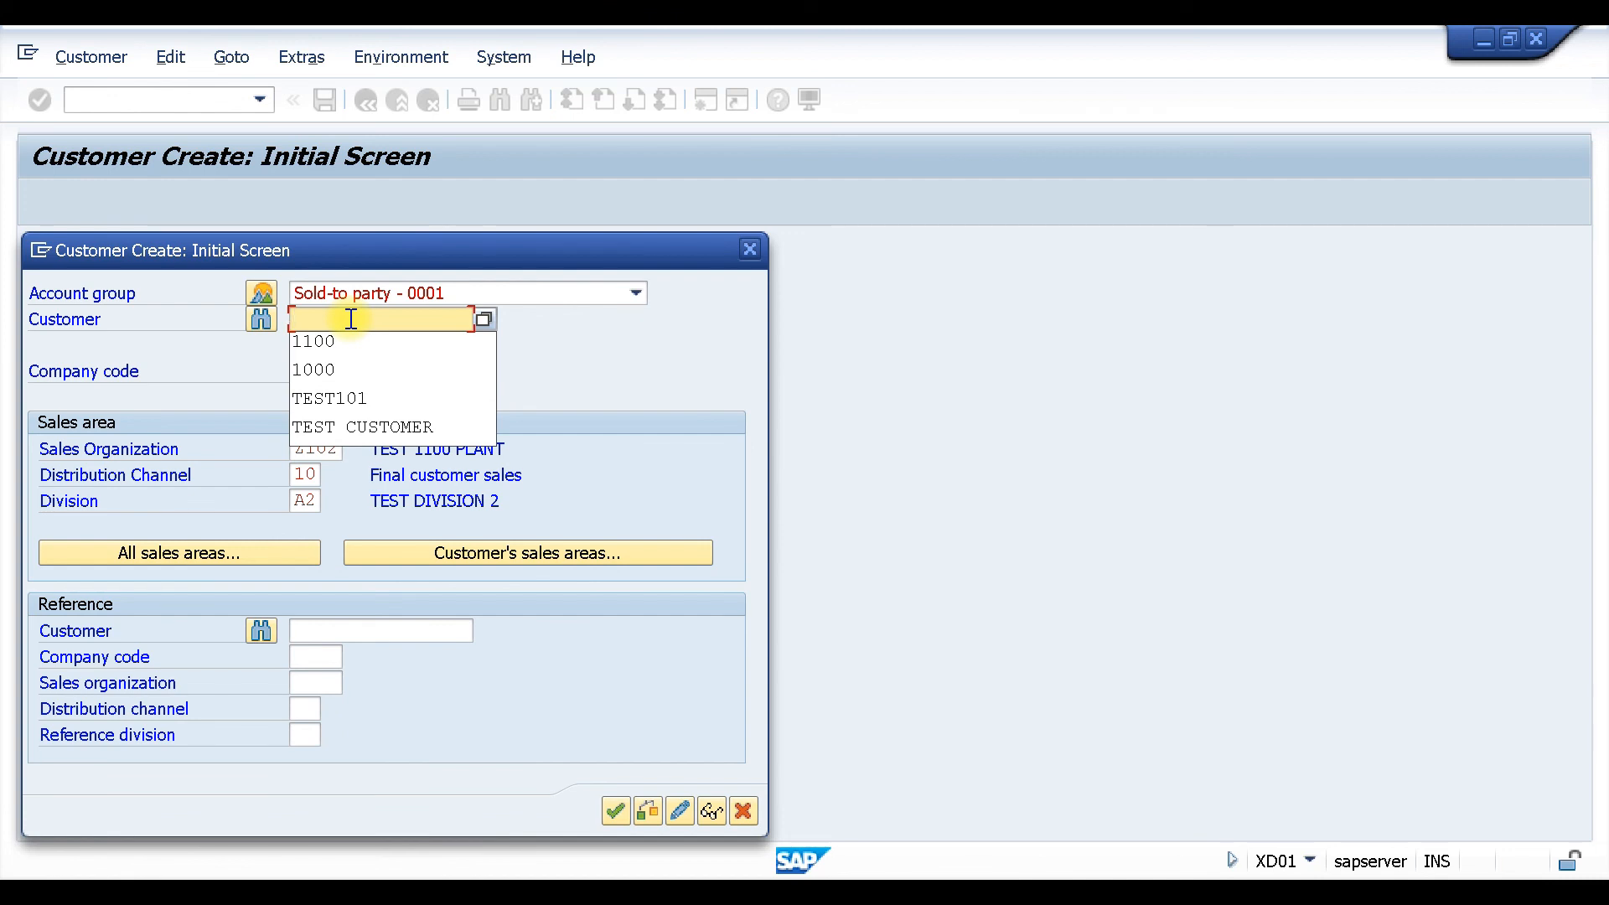
pyautogui.write('T000')
pyautogui.press('BackSpace')
pyautogui.write('1')
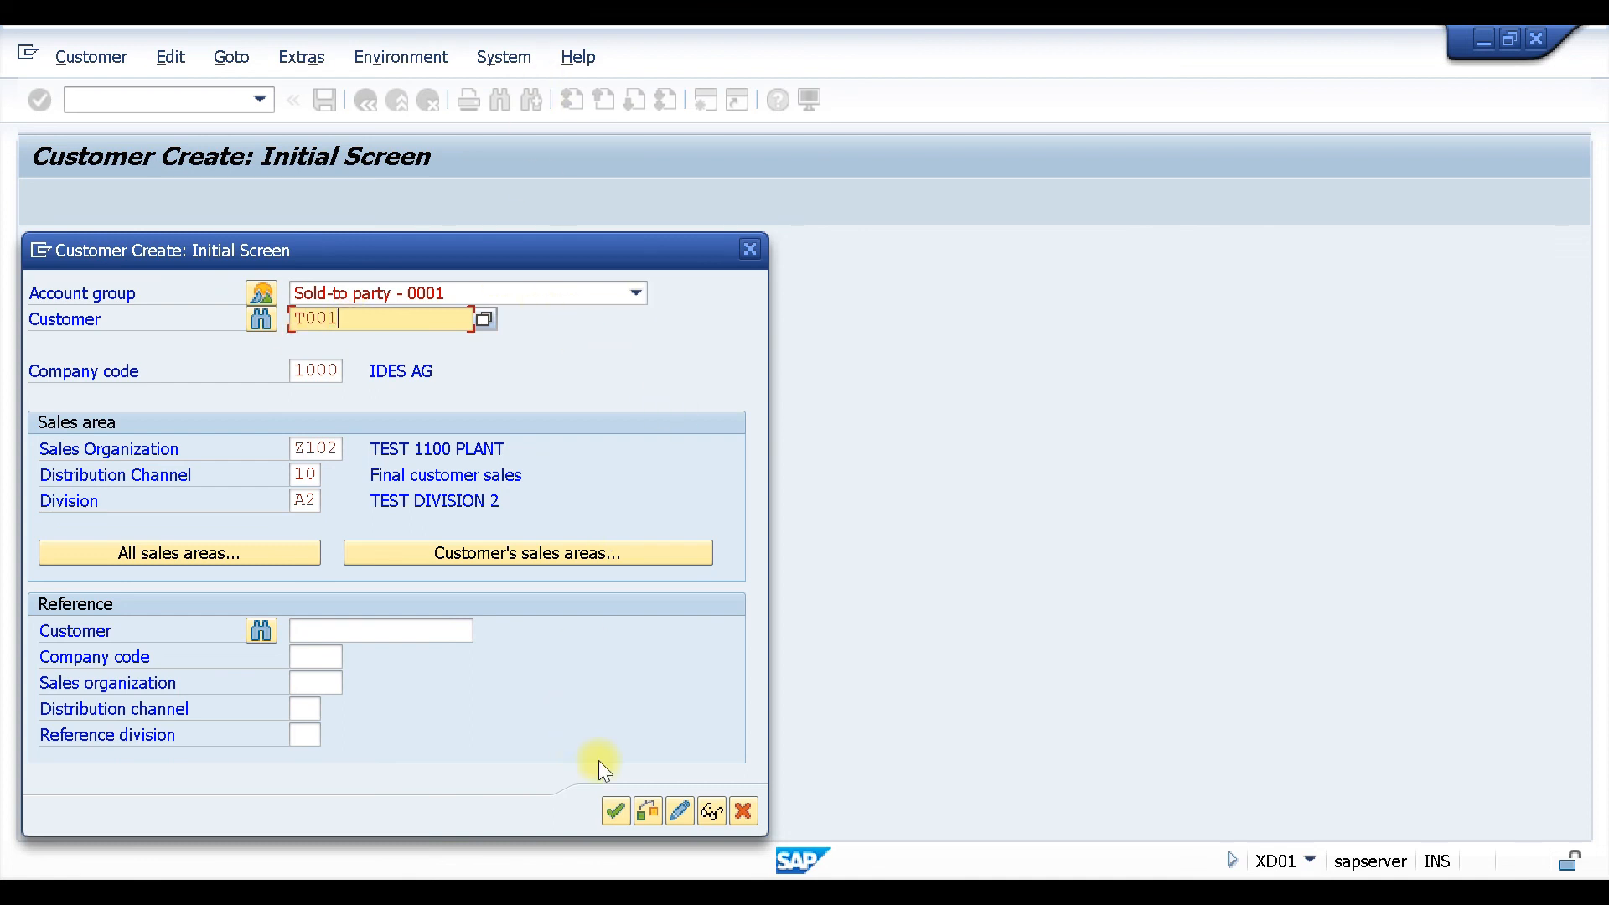
pyautogui.click(613, 809)
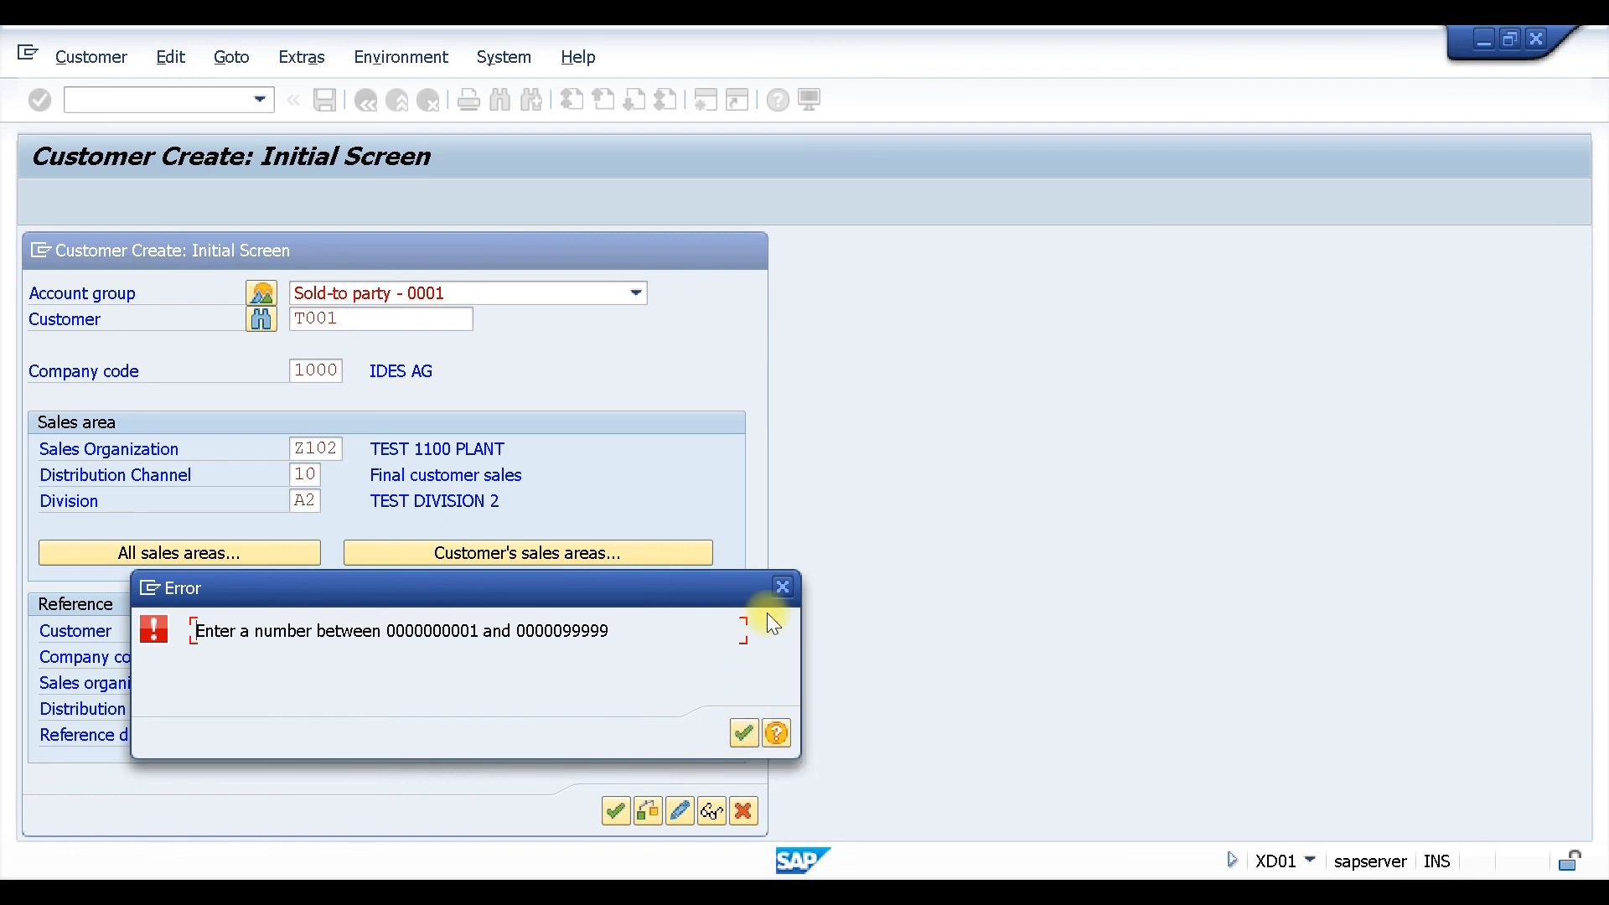
pyautogui.click(782, 586)
# Replace the customer number with a four-digit numeric one and open the sales area data for Z102, channel 10, division A2.
pyautogui.click(408, 324)
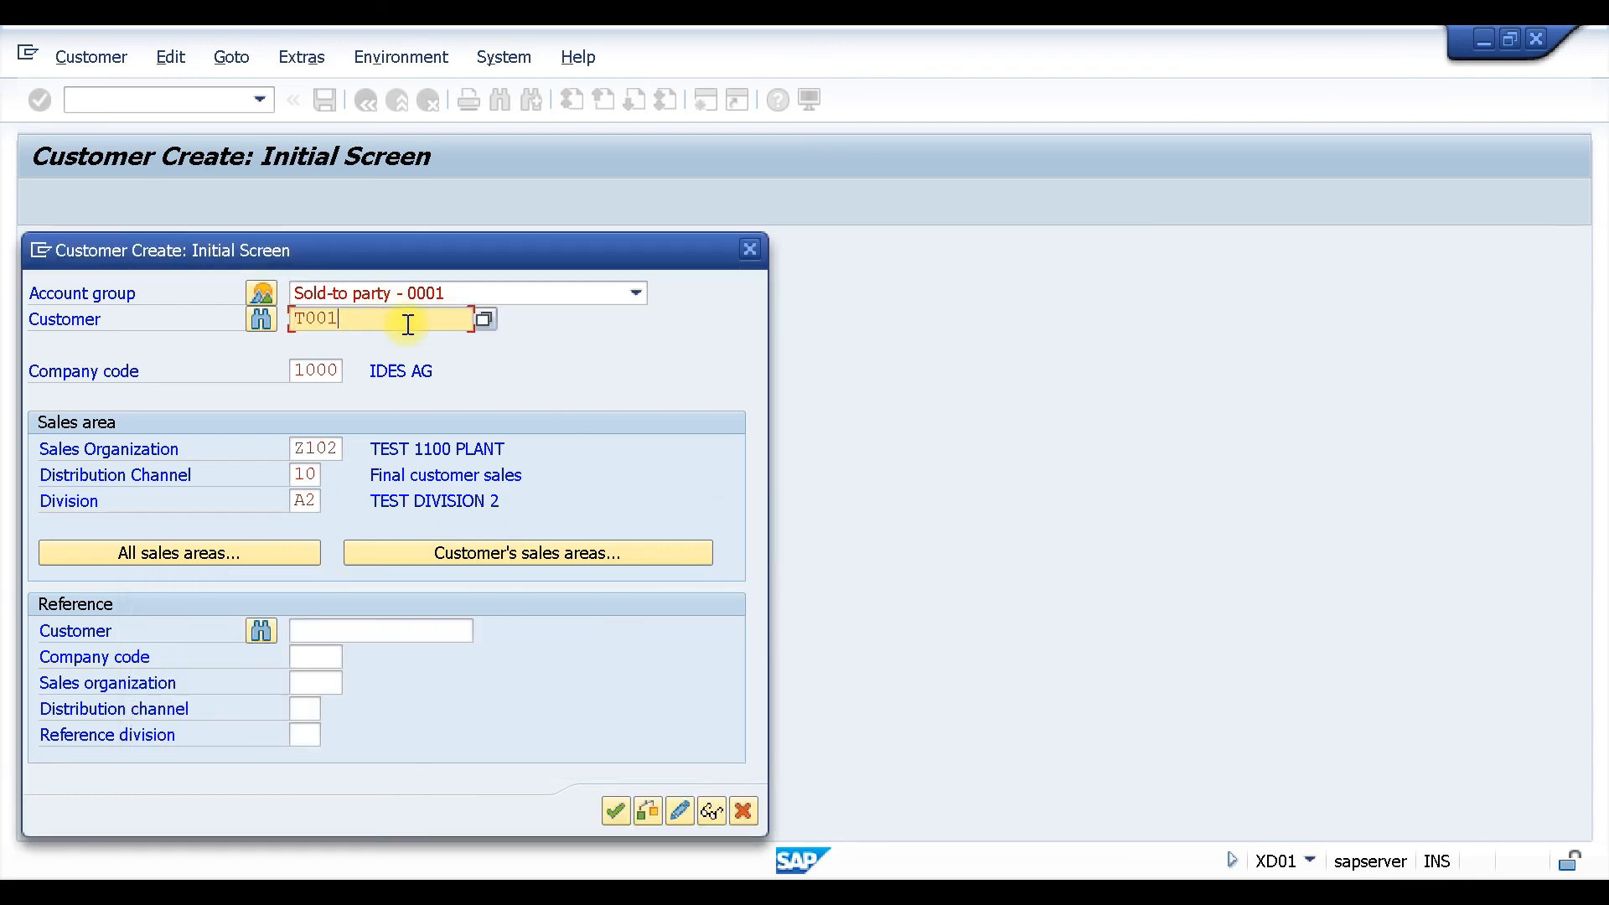
pyautogui.press('BackSpace')
pyautogui.press('BackSpace')
pyautogui.press('BackSpace')
pyautogui.press('BackSpace')
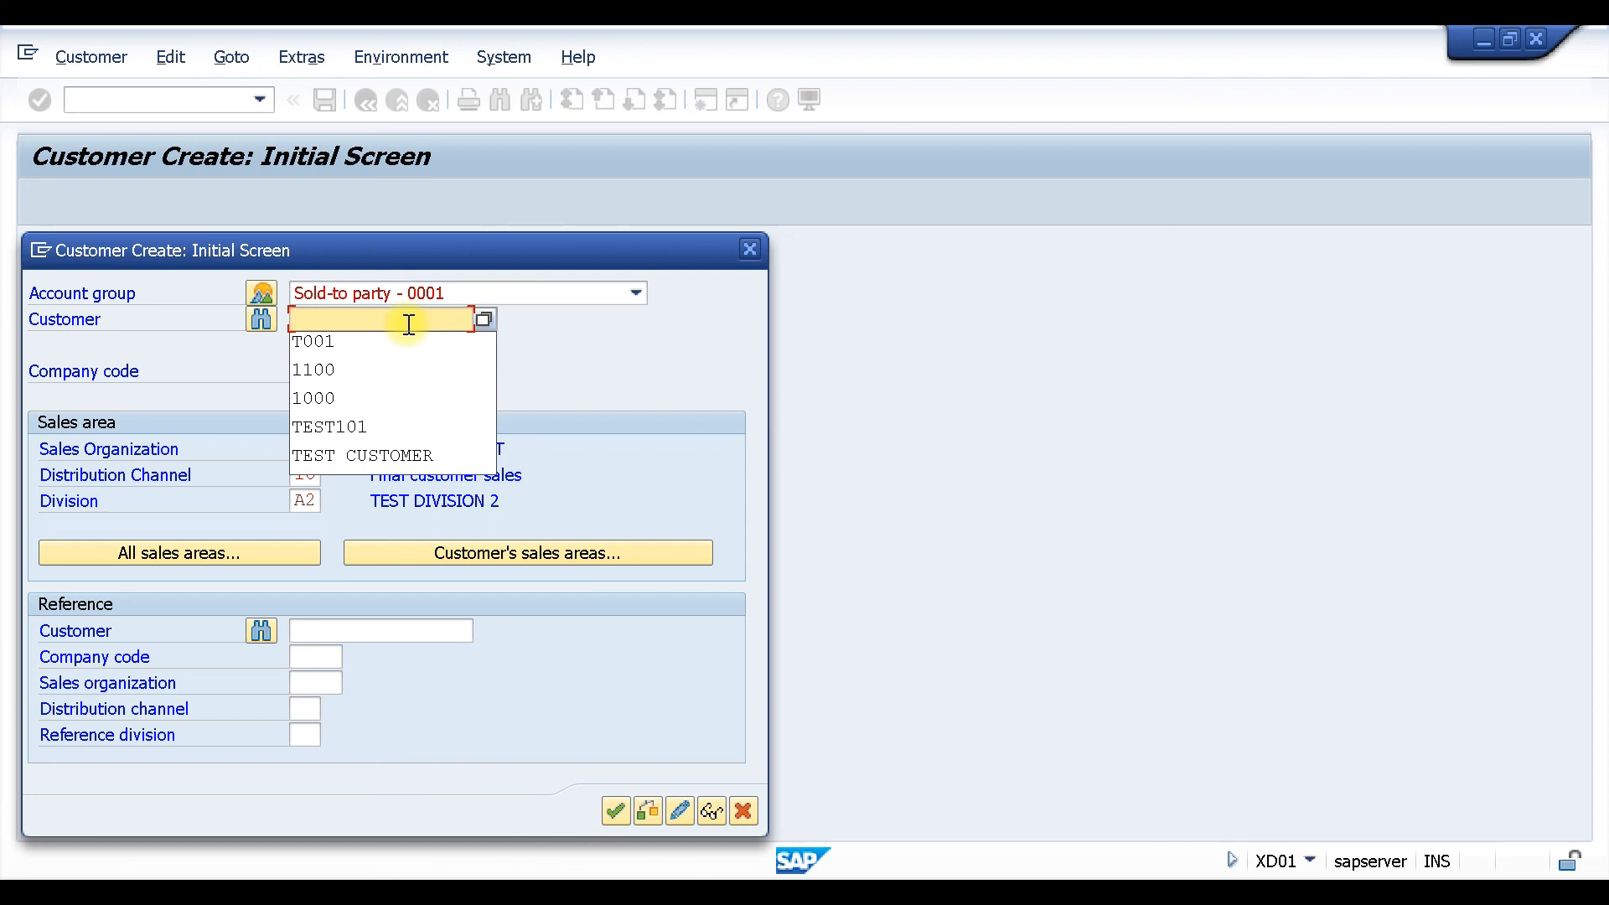
pyautogui.write('1100')
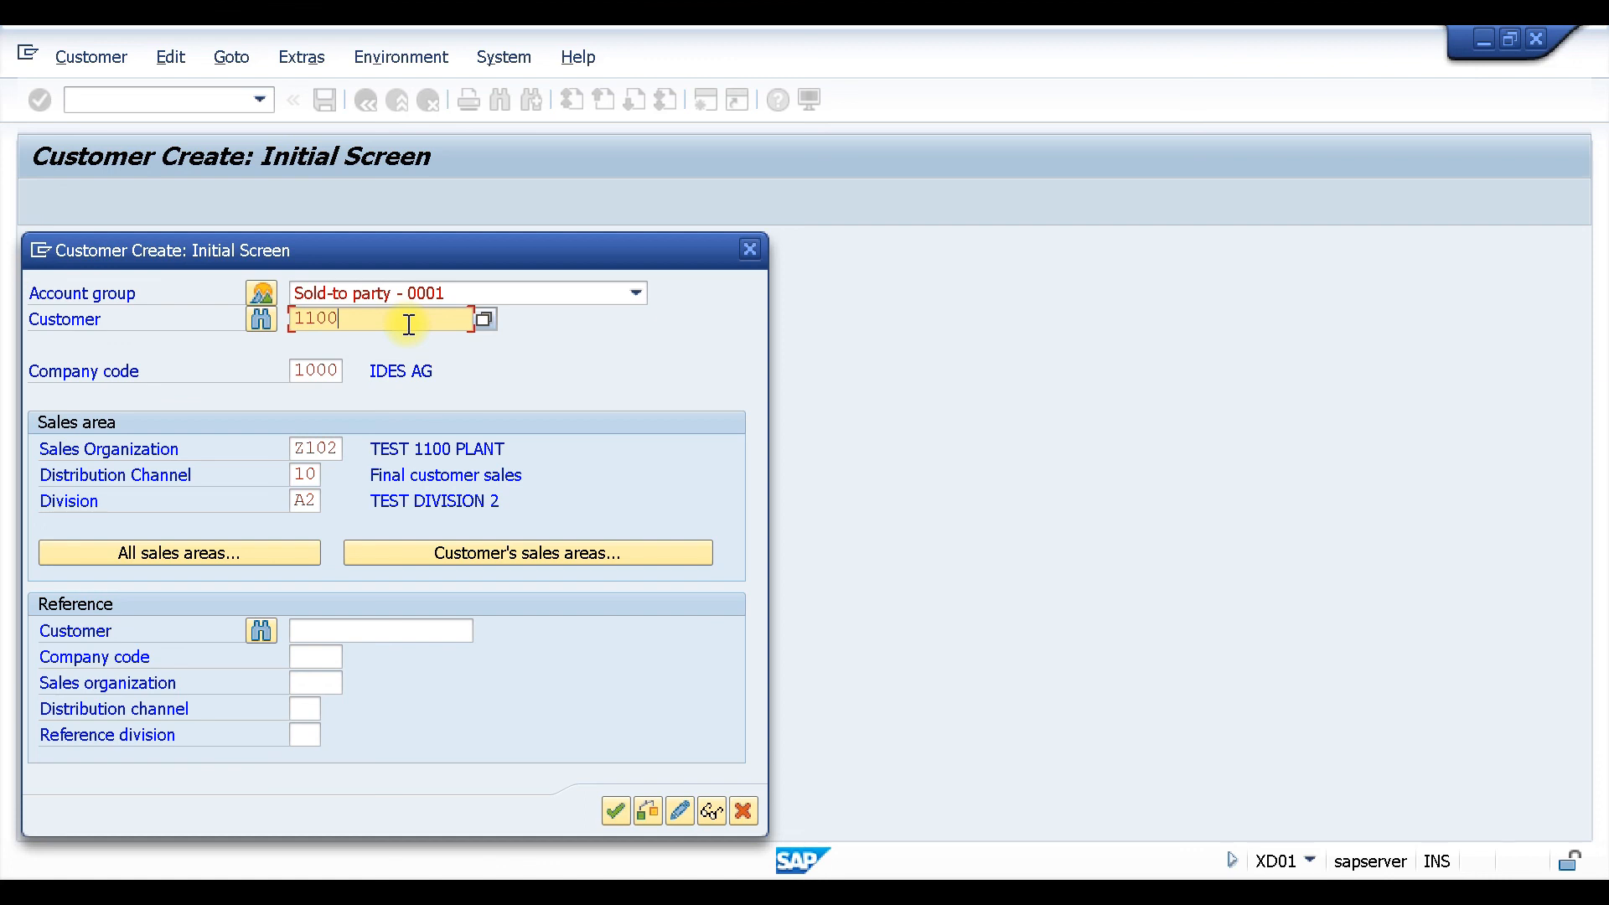
pyautogui.press('BackSpace')
pyautogui.press('BackSpace')
pyautogui.press('BackSpace')
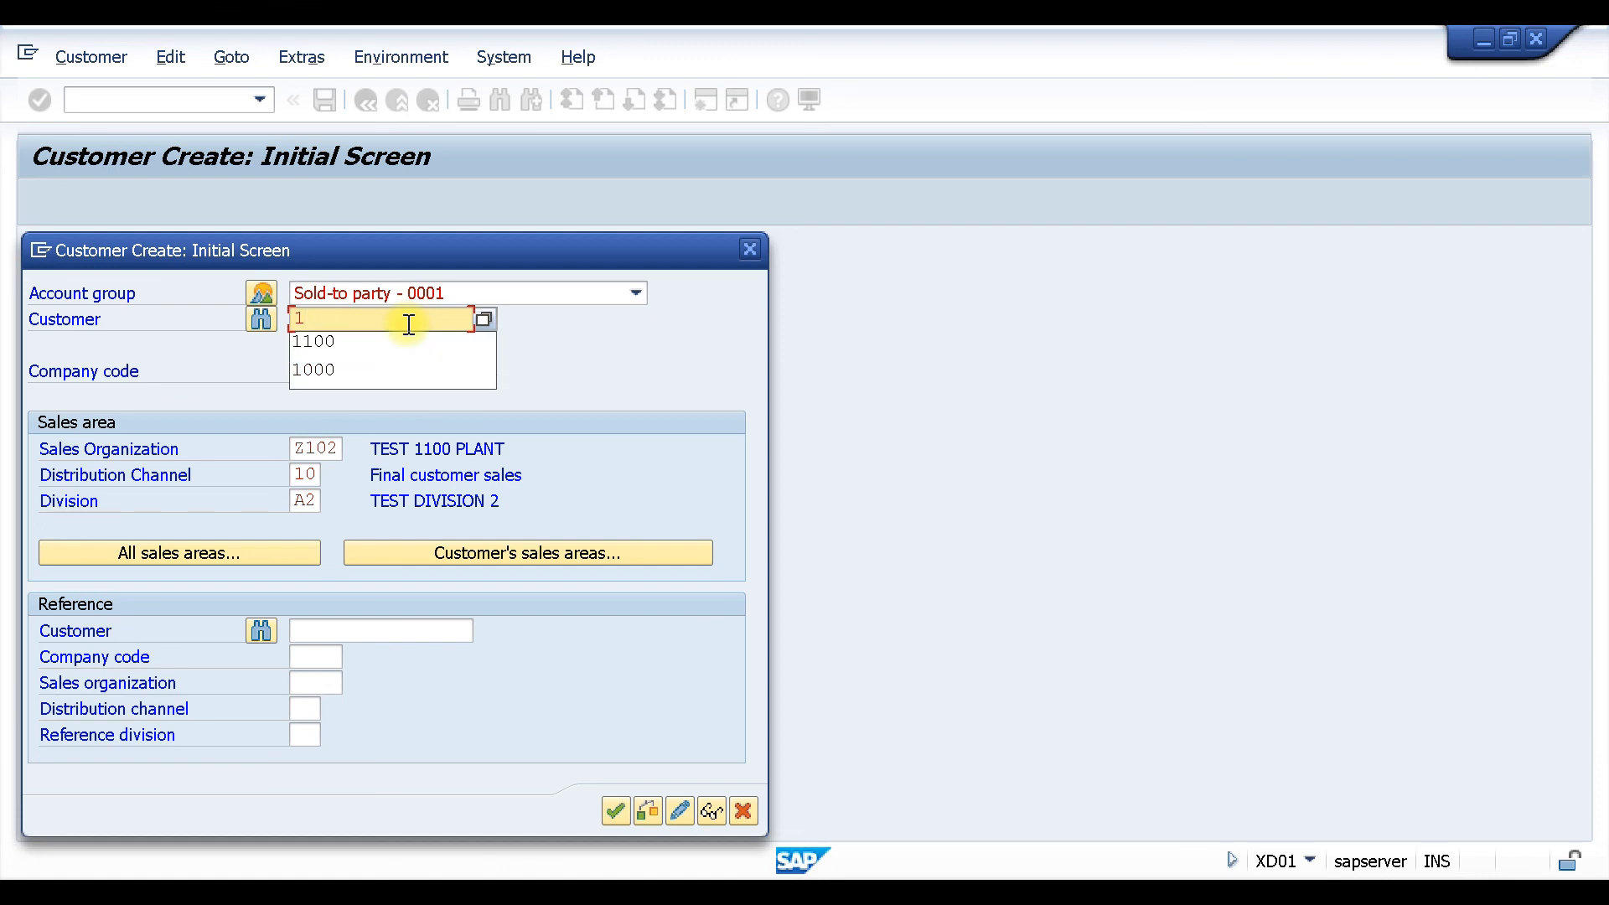
pyautogui.write('000')
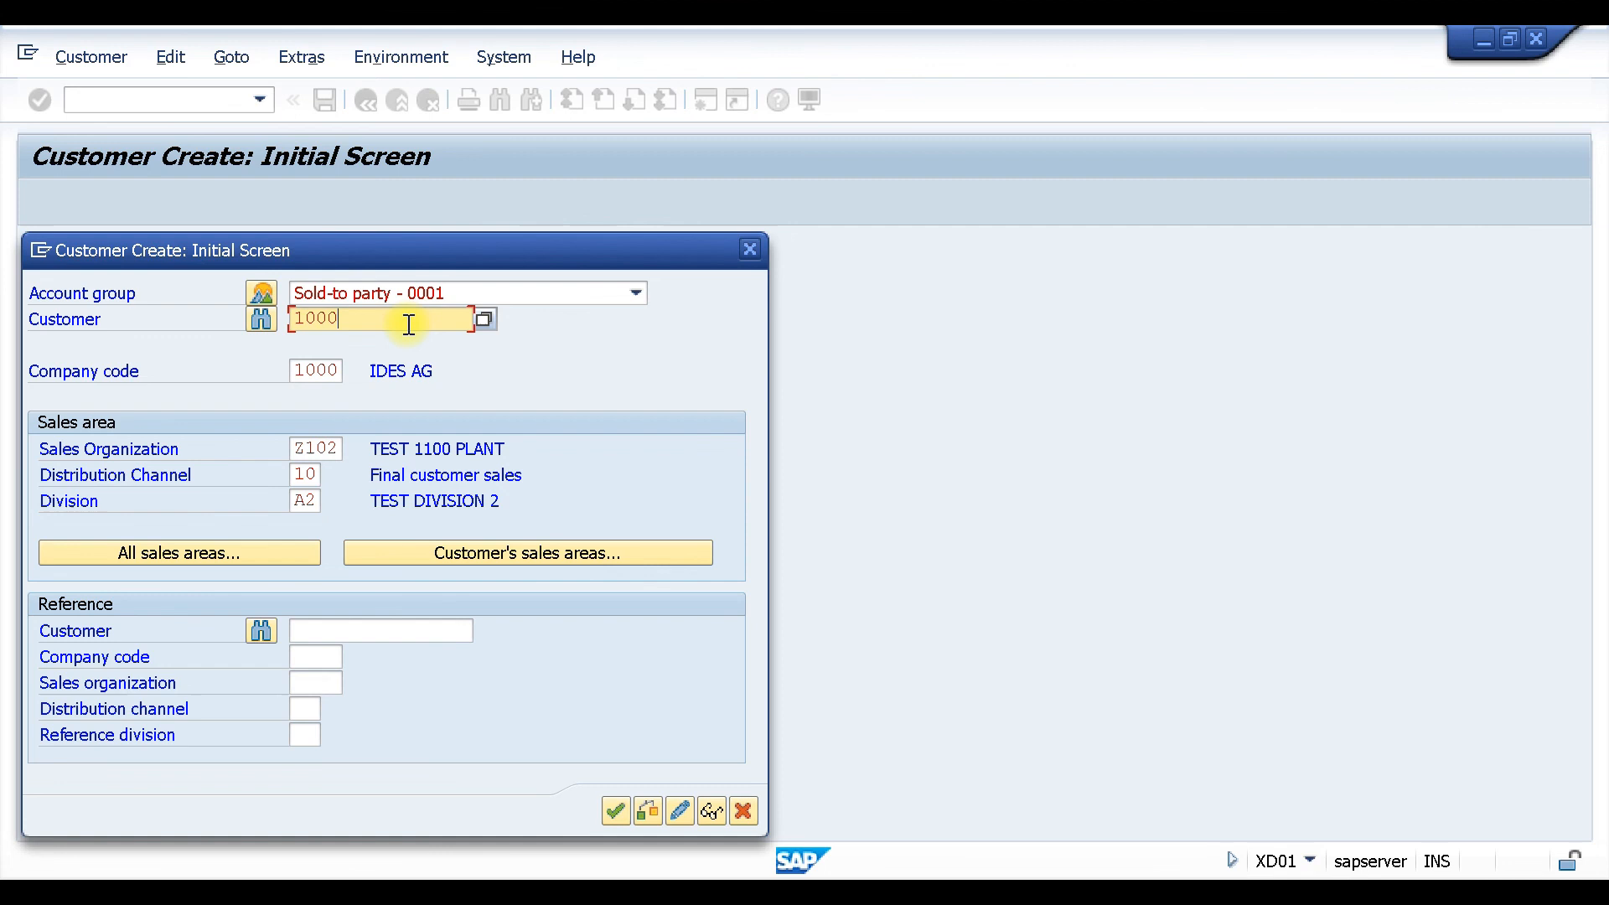
pyautogui.press('Return')
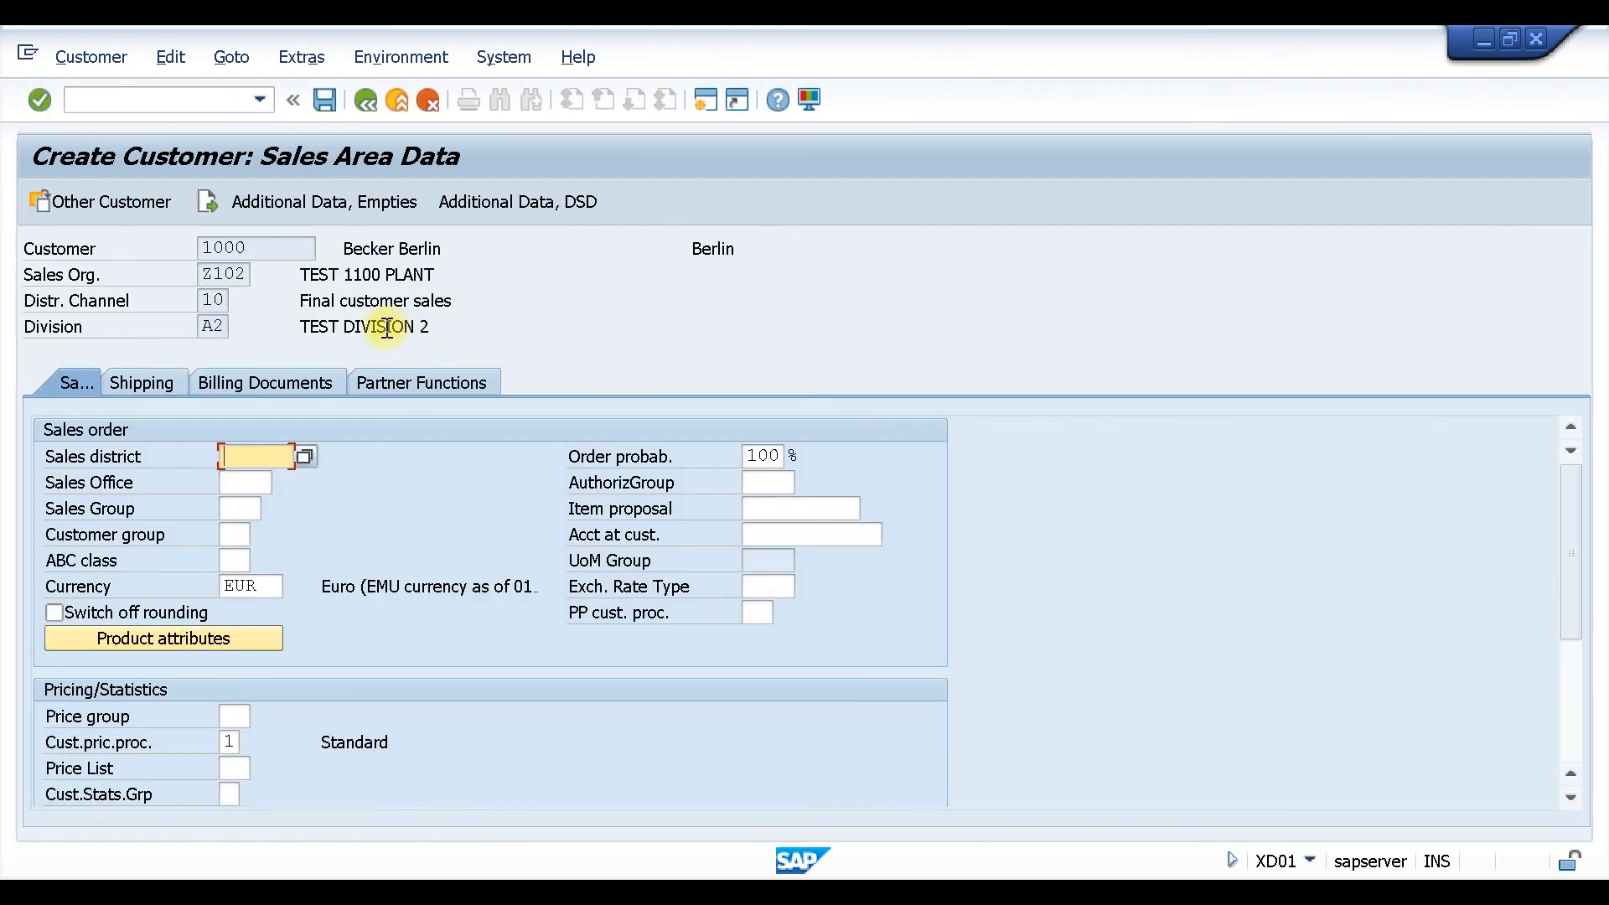
# Set the customer's sales district to 000001 and review the available sales districts.
pyautogui.click(240, 459)
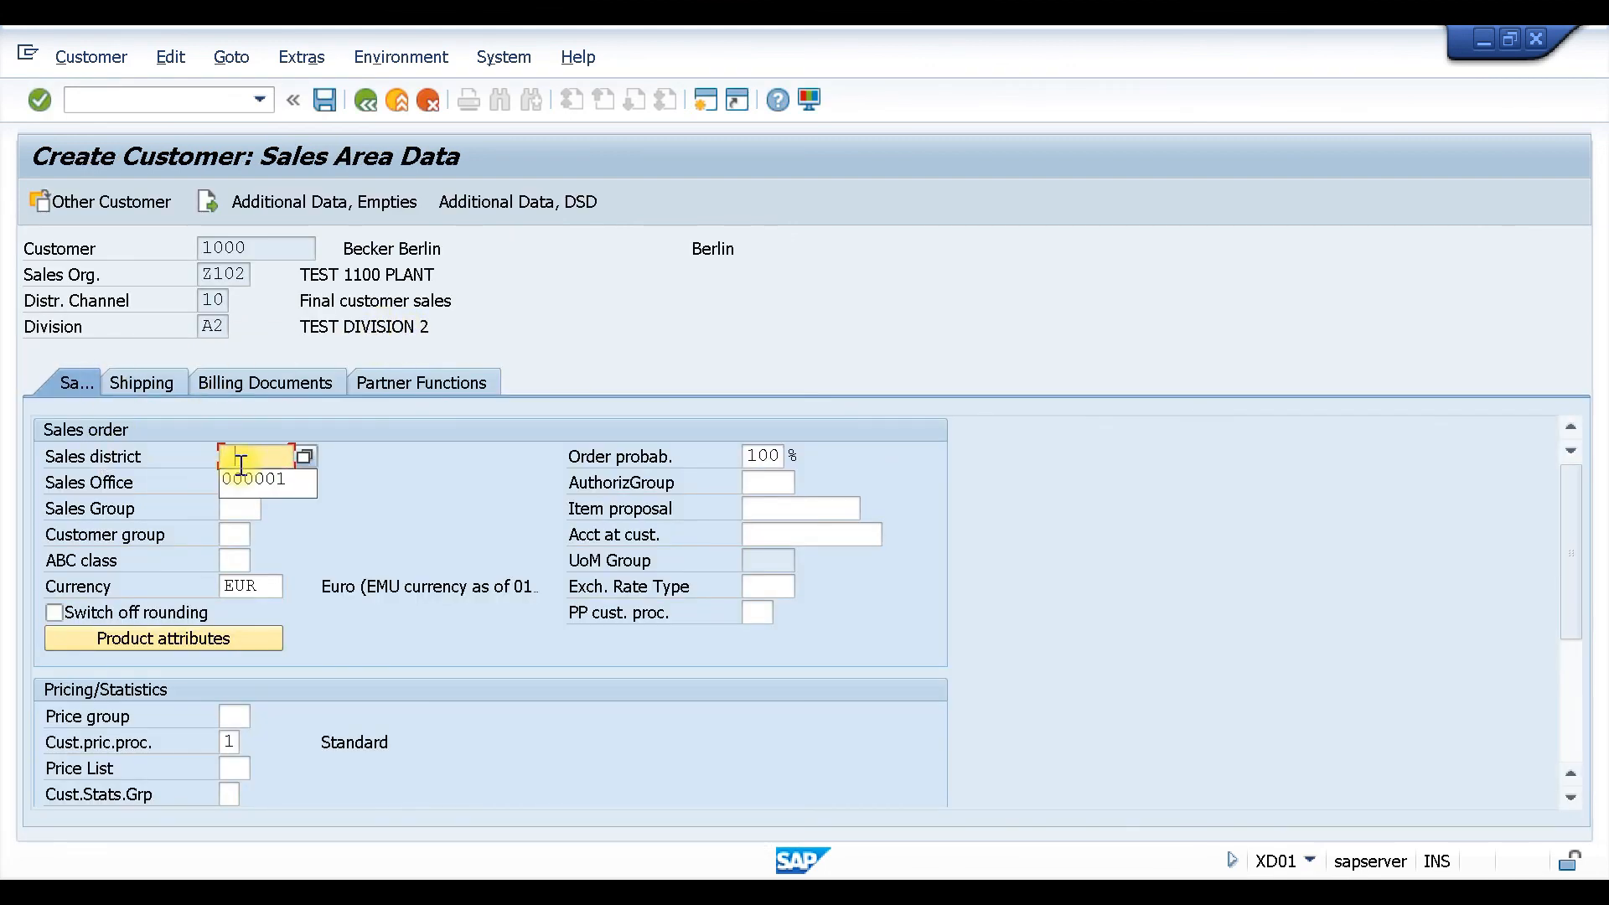
pyautogui.click(248, 481)
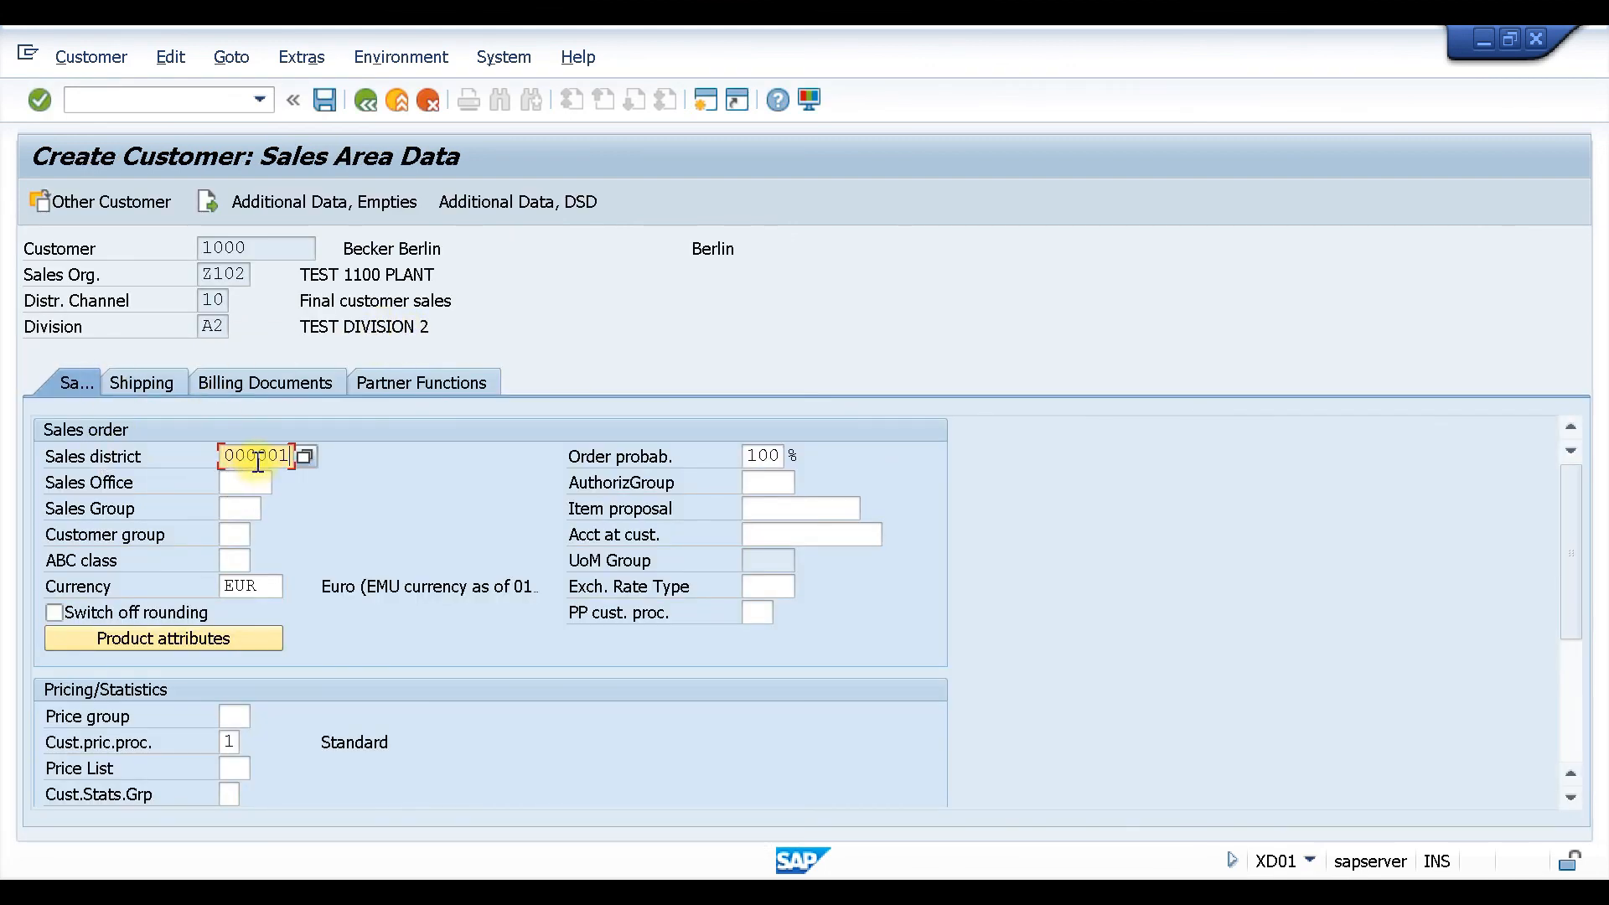
pyautogui.click(306, 456)
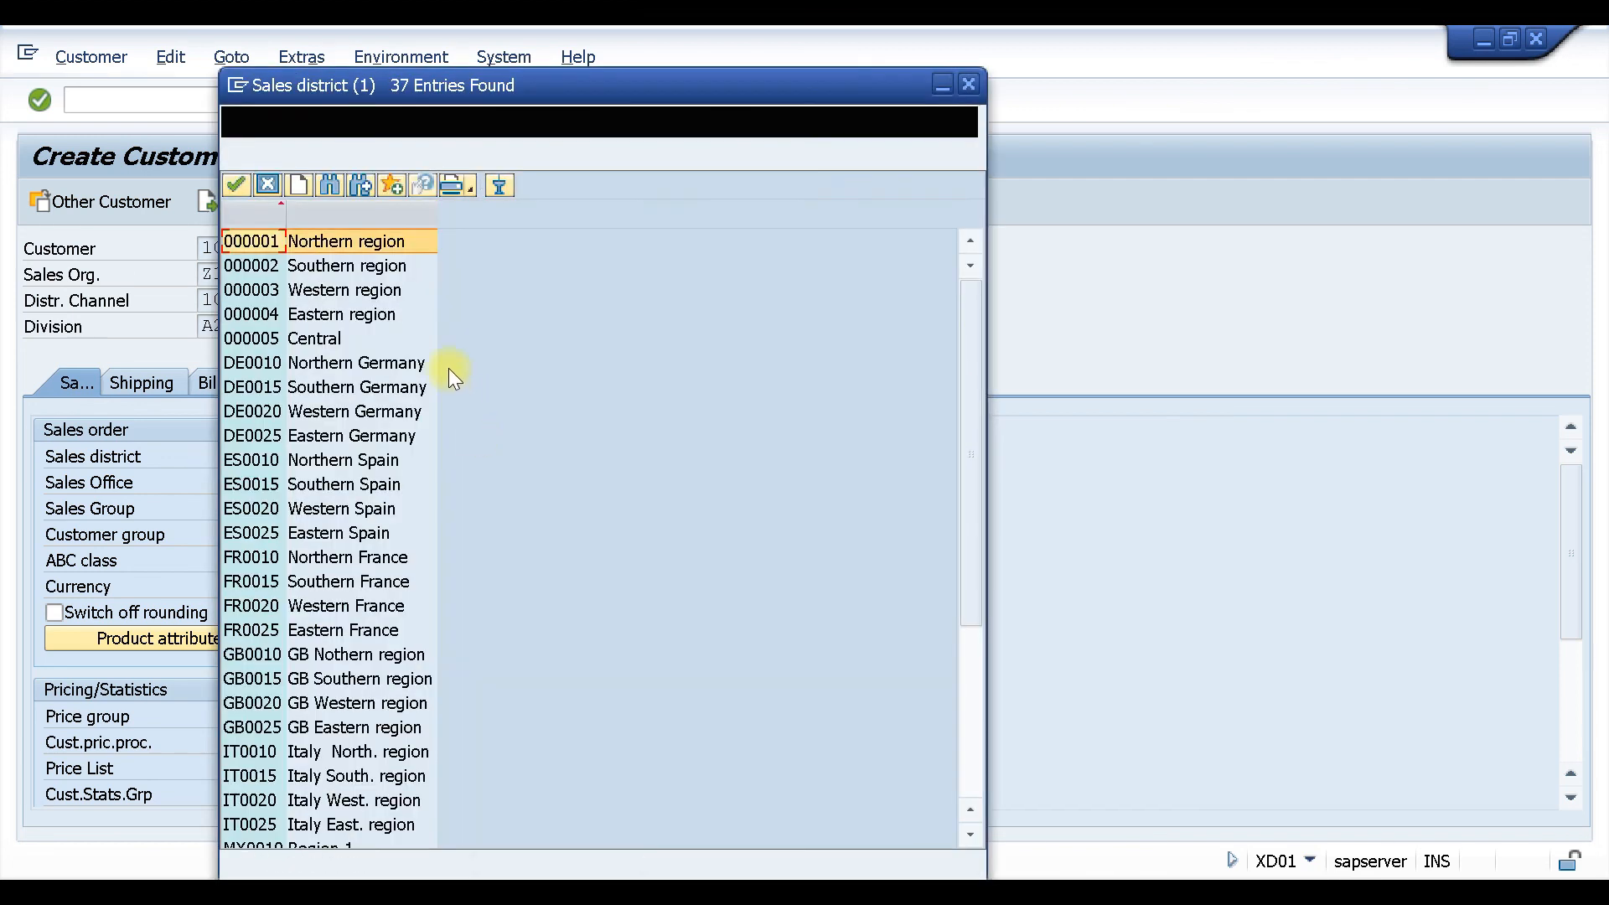
pyautogui.click(969, 85)
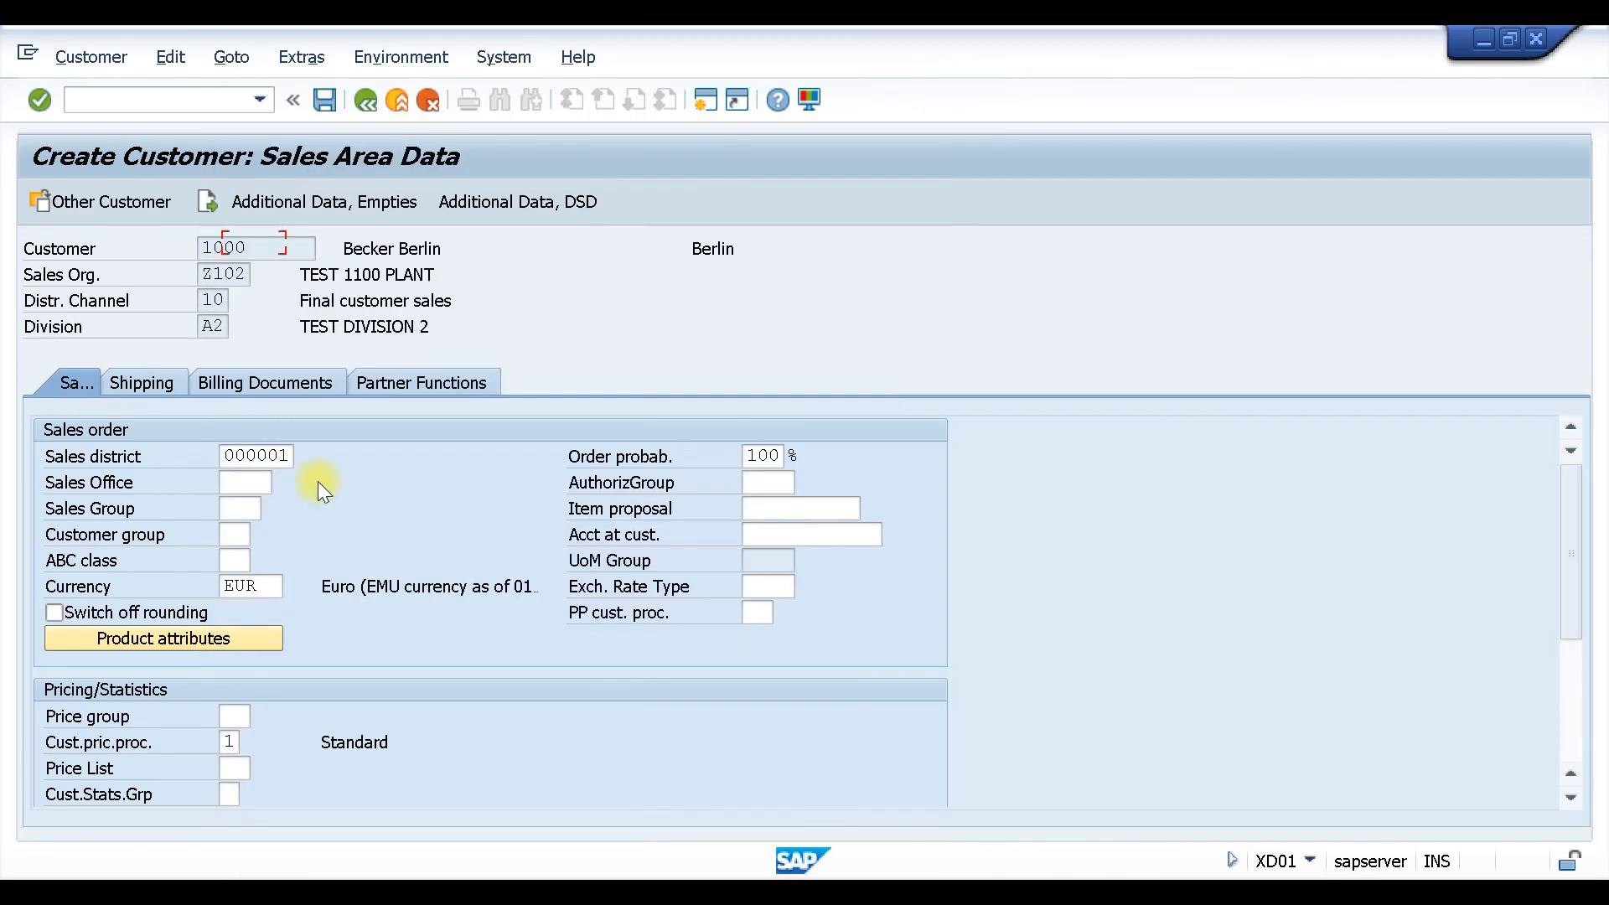
# Set the customer's shipping conditions to 01 in the shipping data.
pyautogui.click(168, 383)
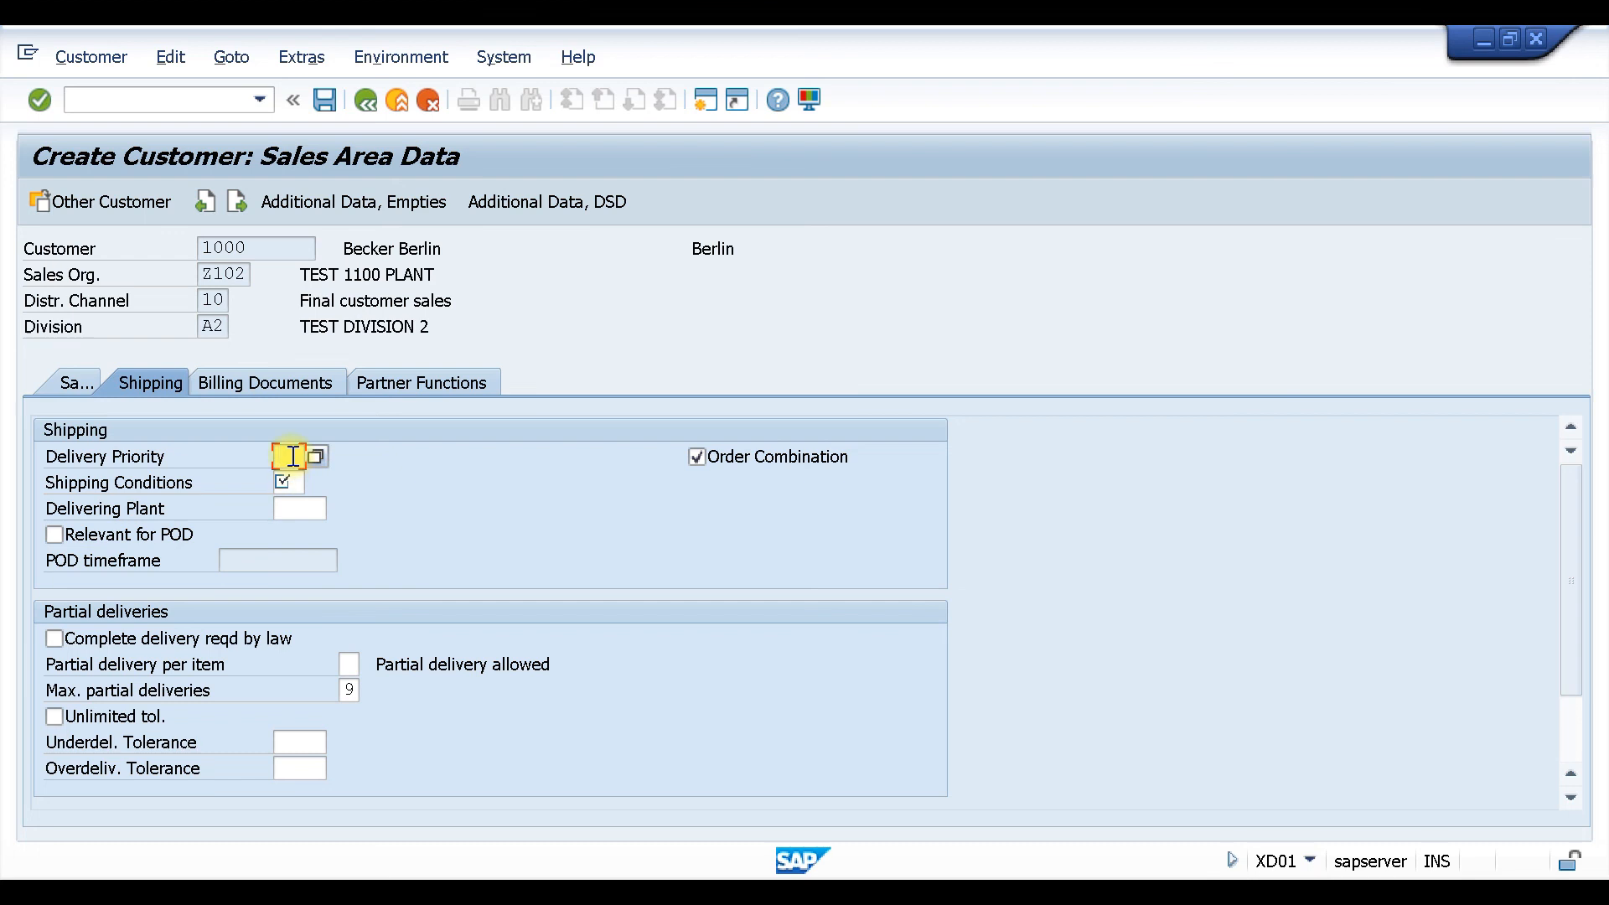
pyautogui.click(296, 483)
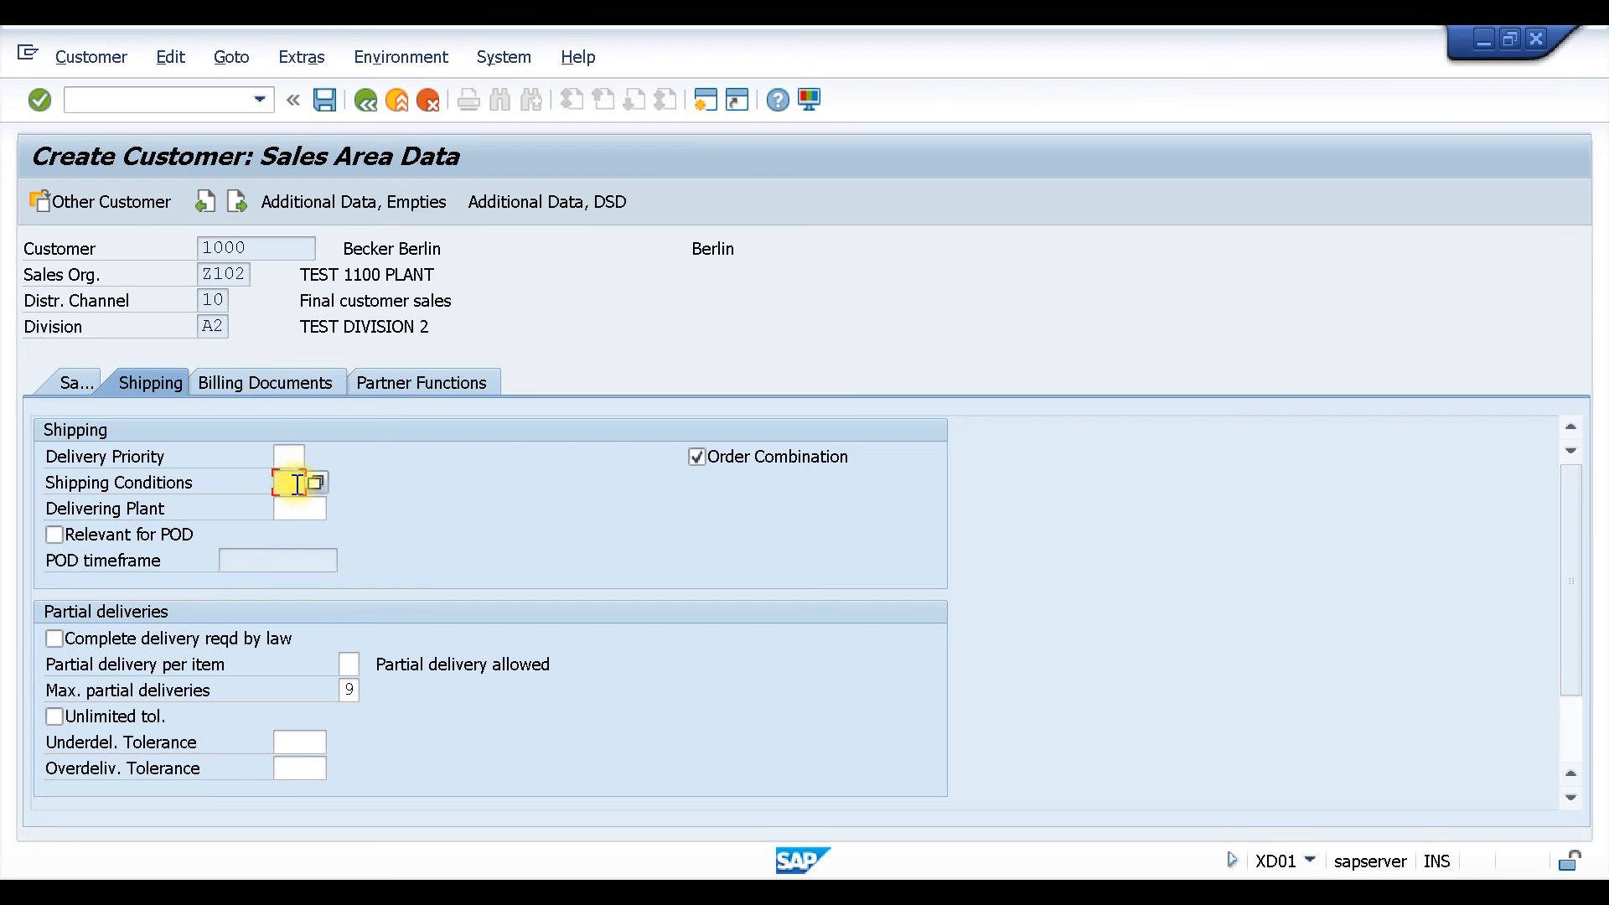
pyautogui.write('01')
# Set the tax classification for Germany's output tax MWST to 0 in the billing data, then save the customer and leave customer creation.
pyautogui.click(285, 384)
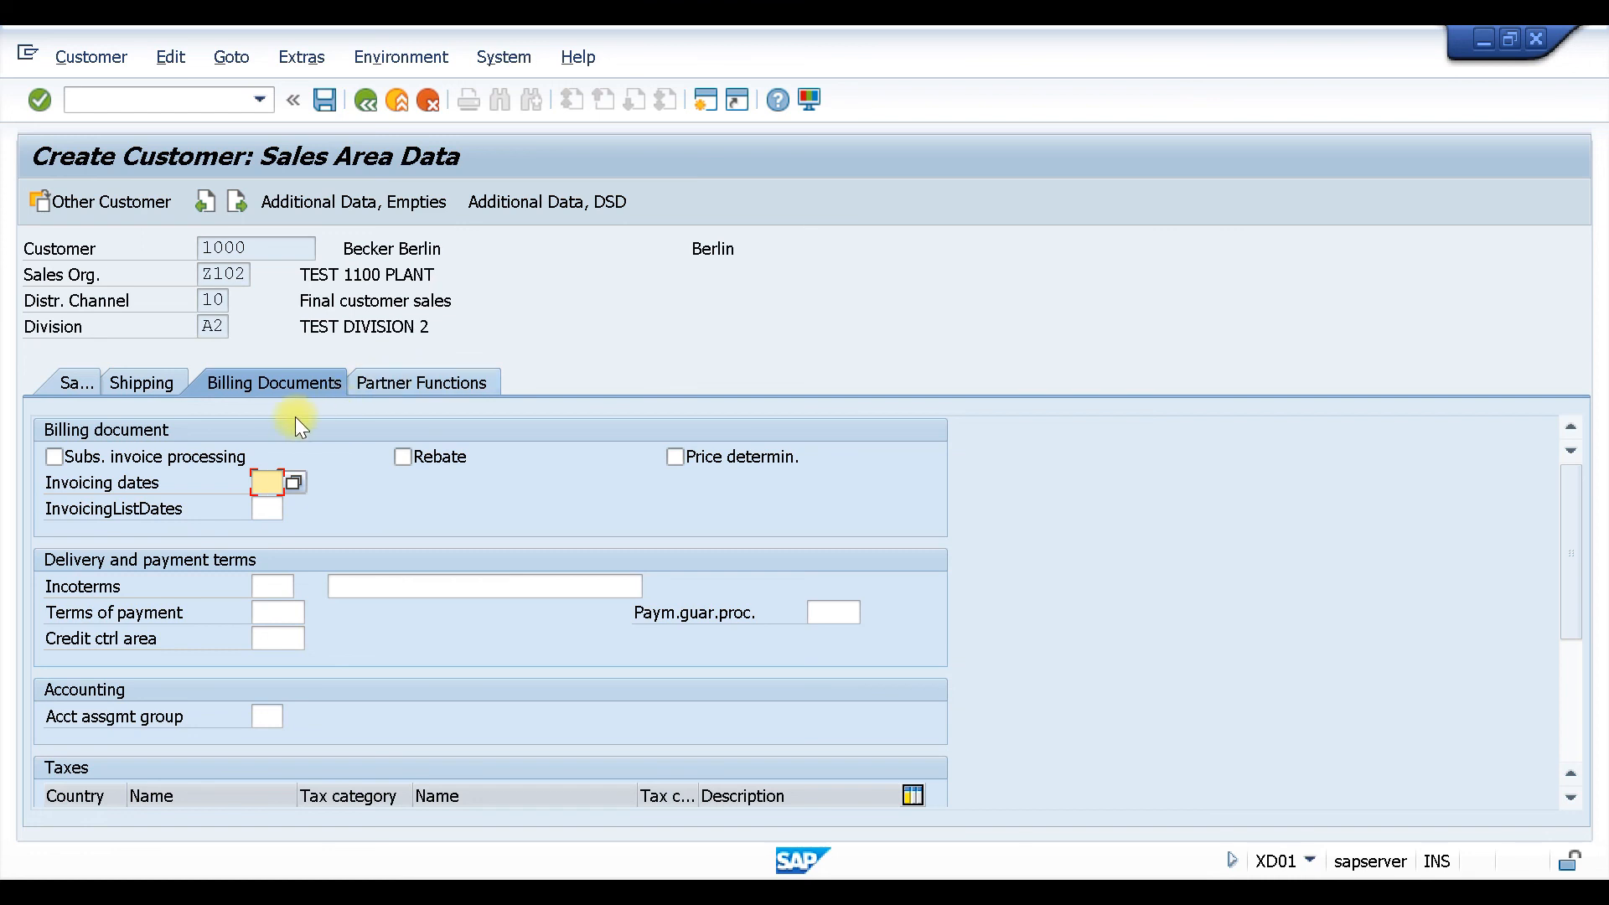
pyautogui.scroll(-2, 535, 550)
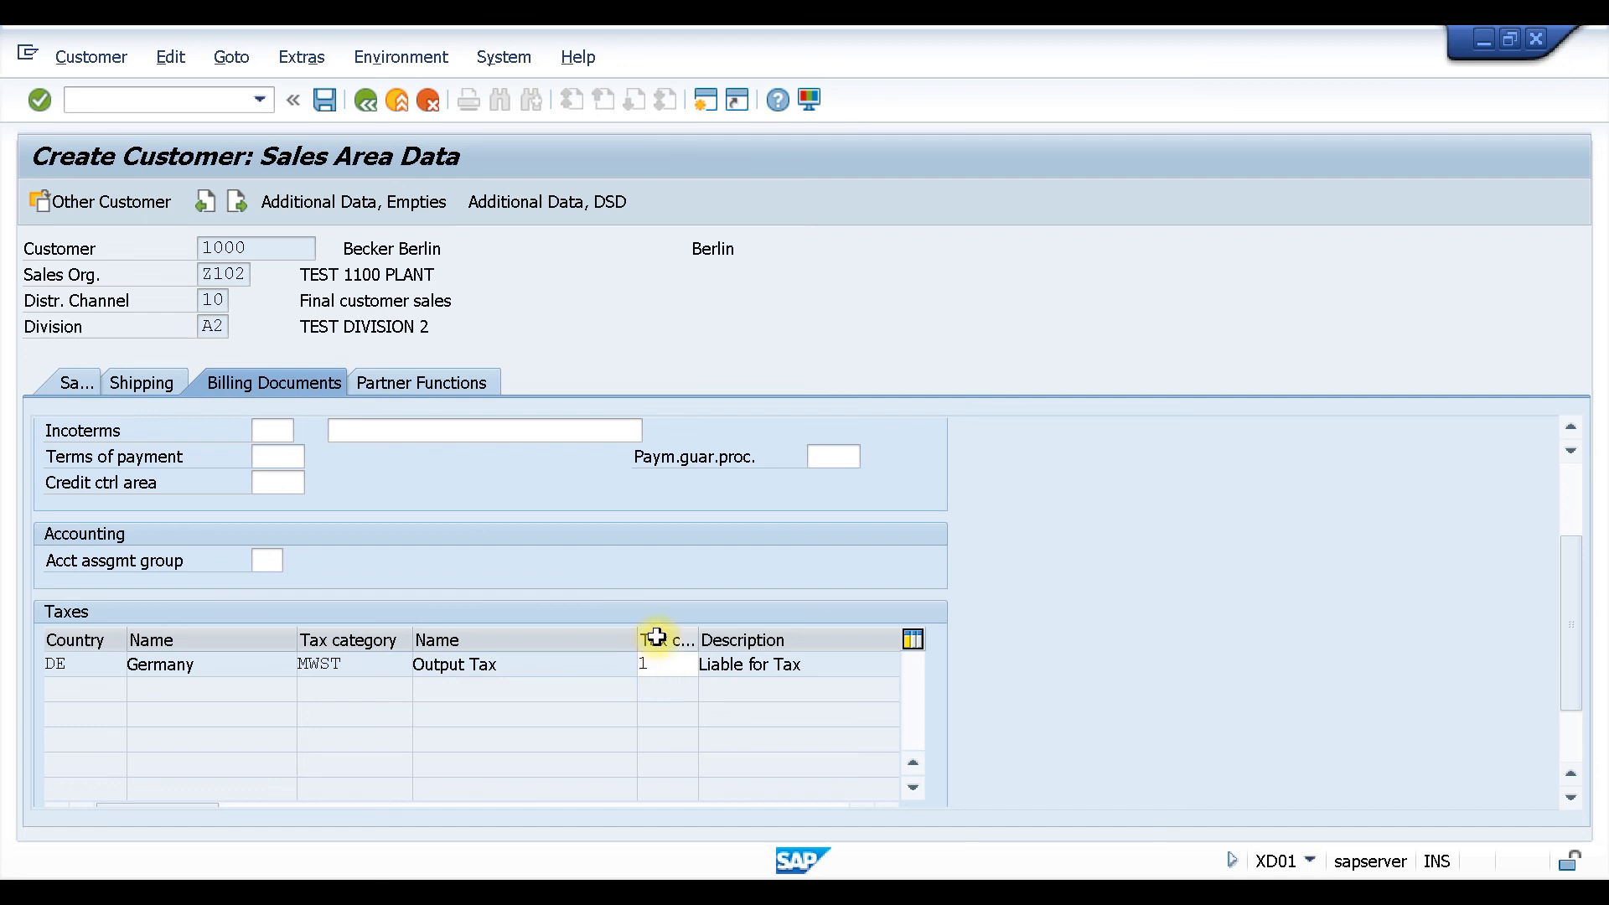
pyautogui.click(667, 671)
pyautogui.press('BackSpace')
pyautogui.write('0')
pyautogui.press('Return')
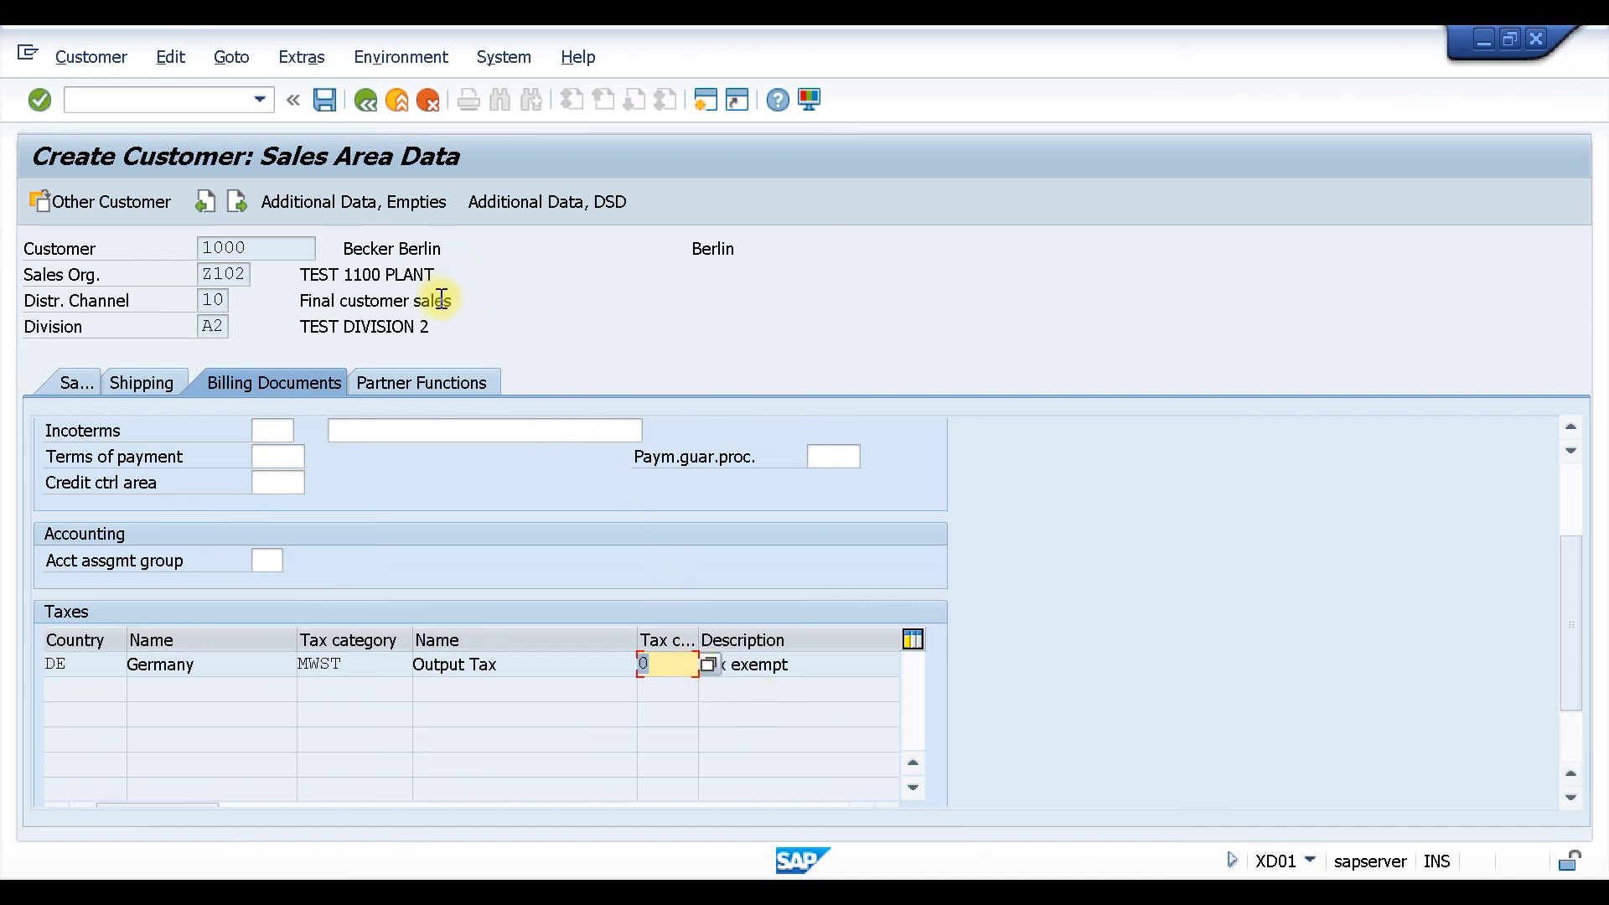
pyautogui.hotkey('ctrl', 's')
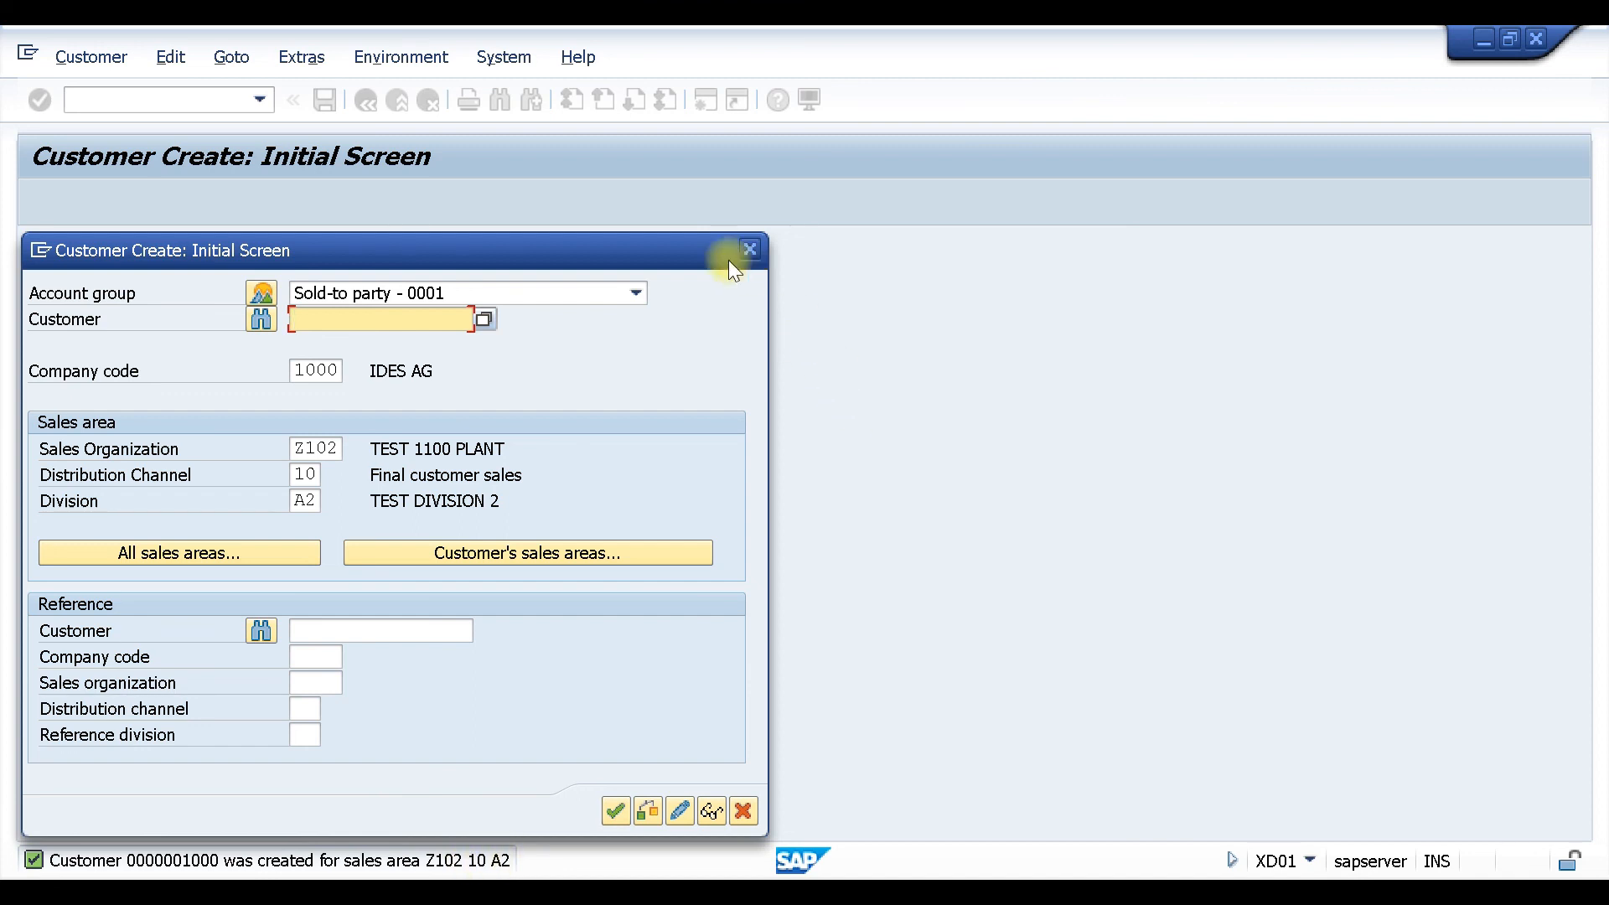
pyautogui.click(748, 251)
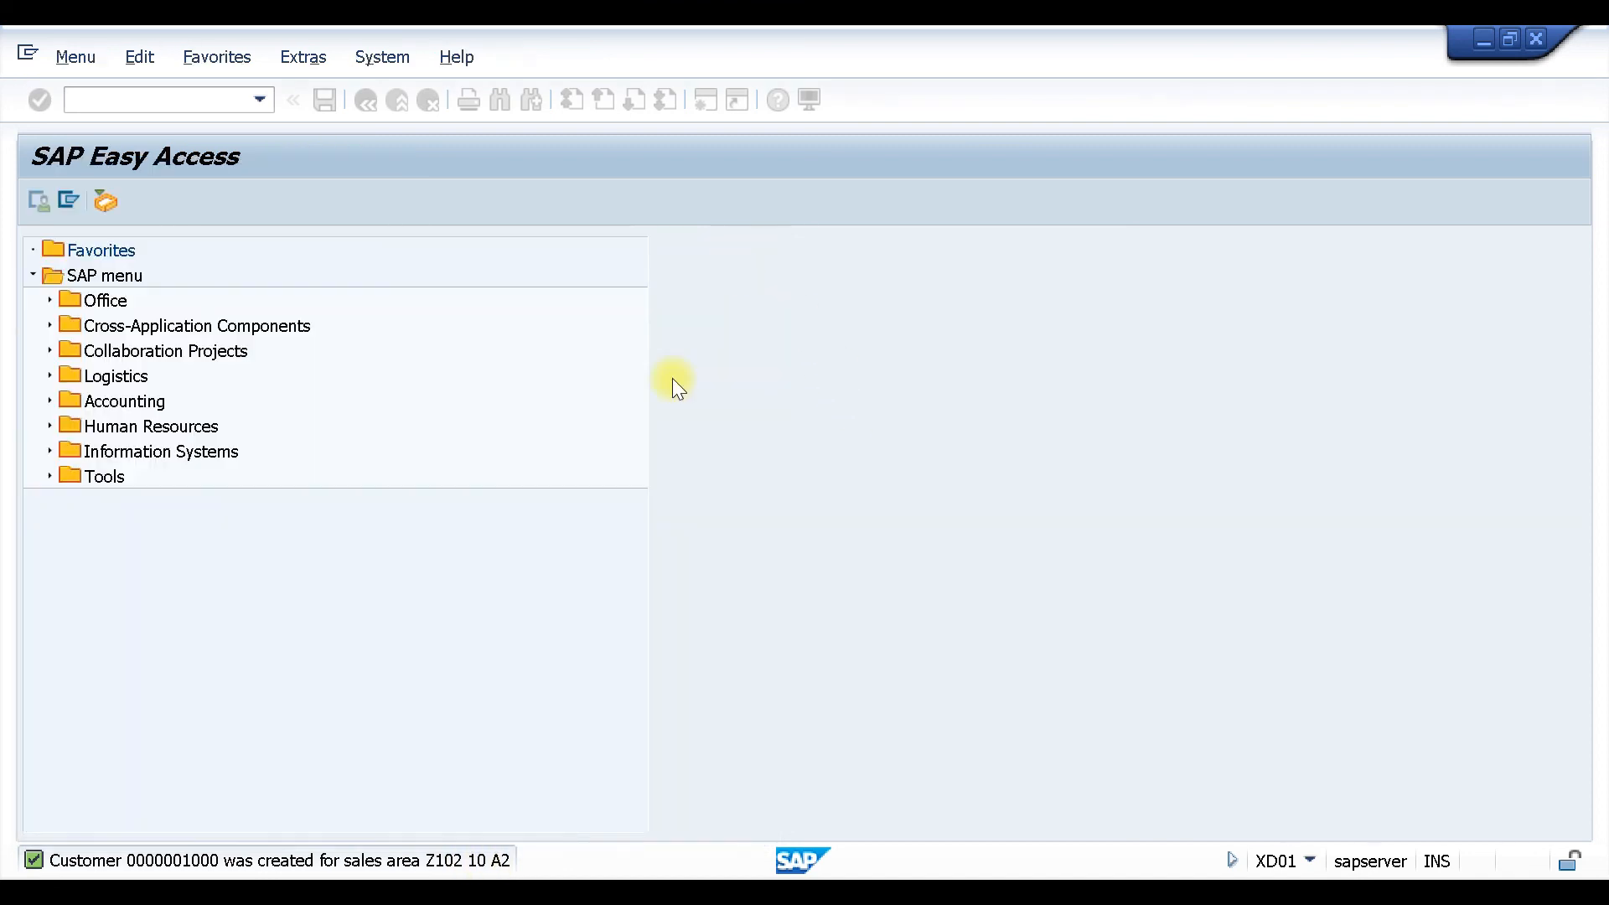